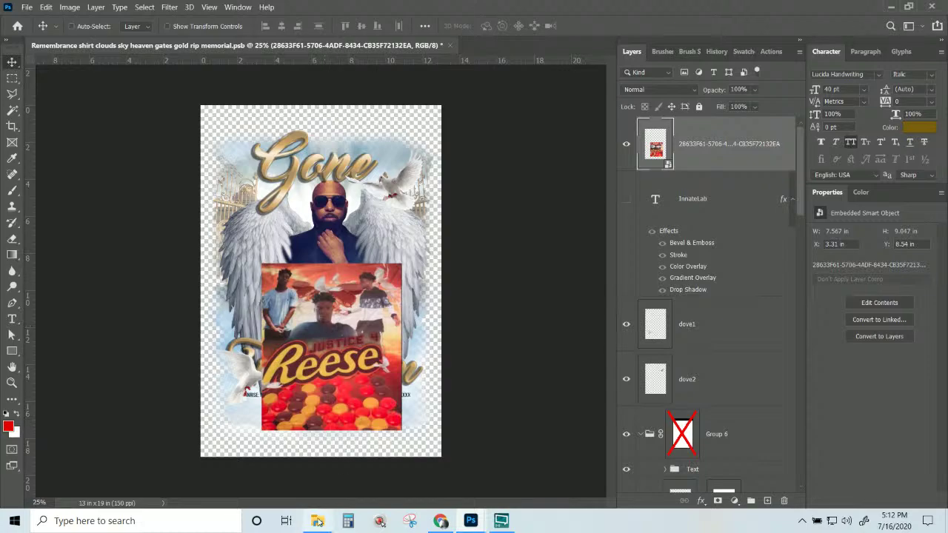
# - Place the three background-removed photos into the memorial design as separate layers and hide the two full-body cutouts
pyautogui.moveTo(319, 522)
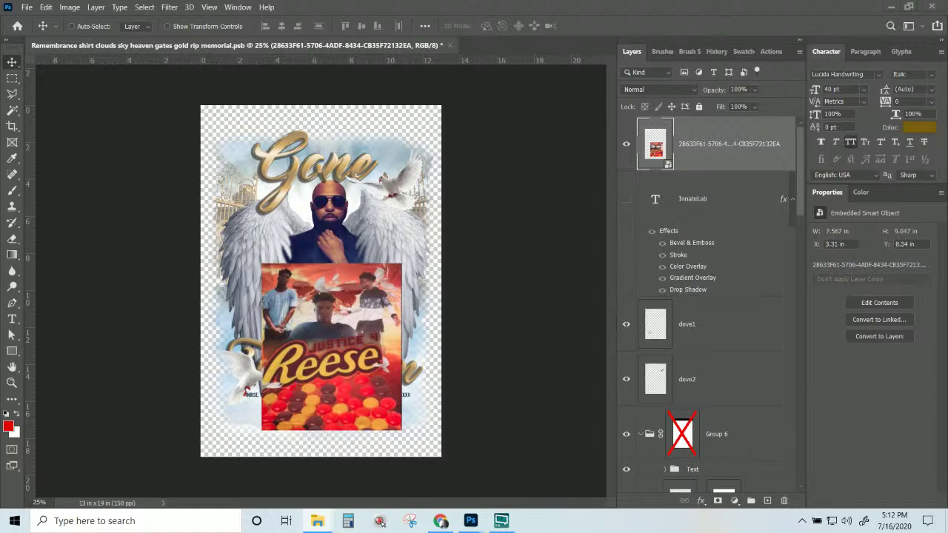
pyautogui.moveTo(297, 279); pyautogui.dragTo(312, 210)
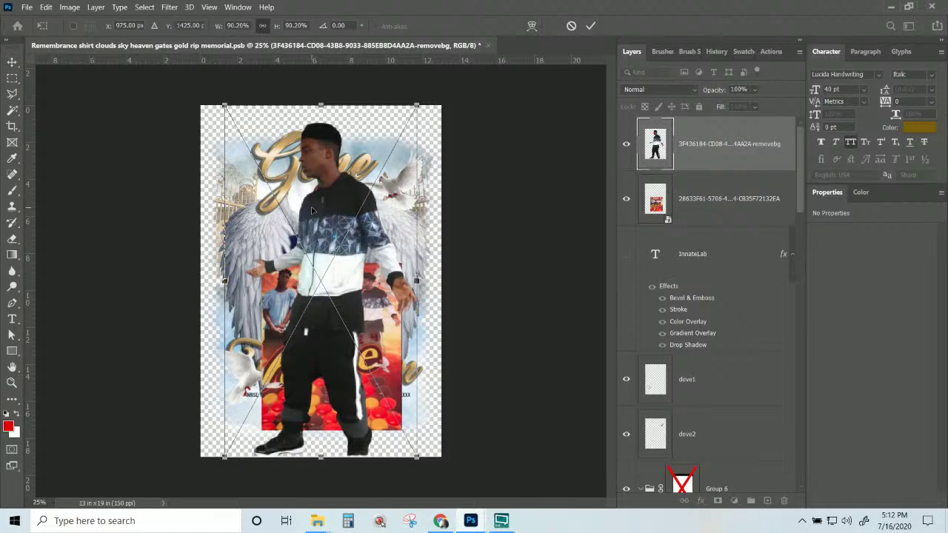
pyautogui.press('Return')
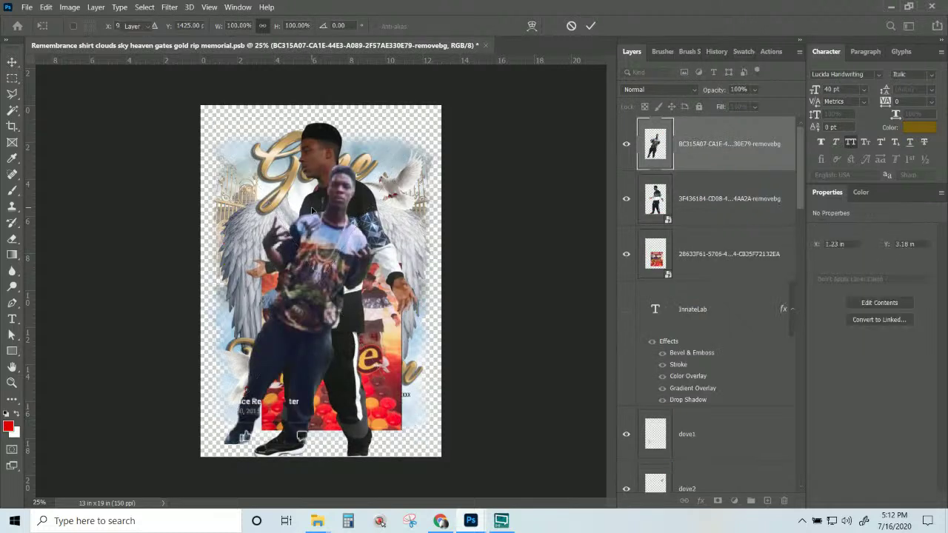
pyautogui.press('Return')
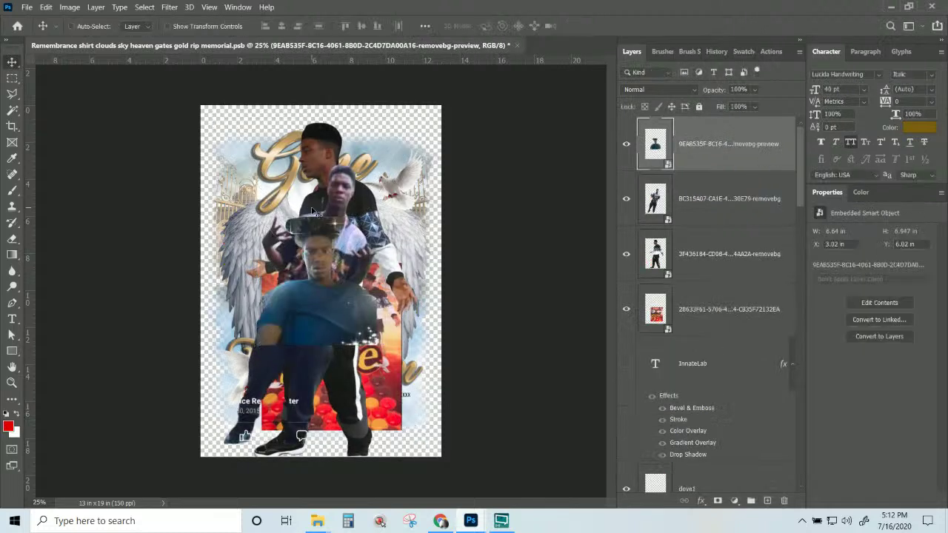
pyautogui.moveTo(625, 198); pyautogui.dragTo(622, 259)
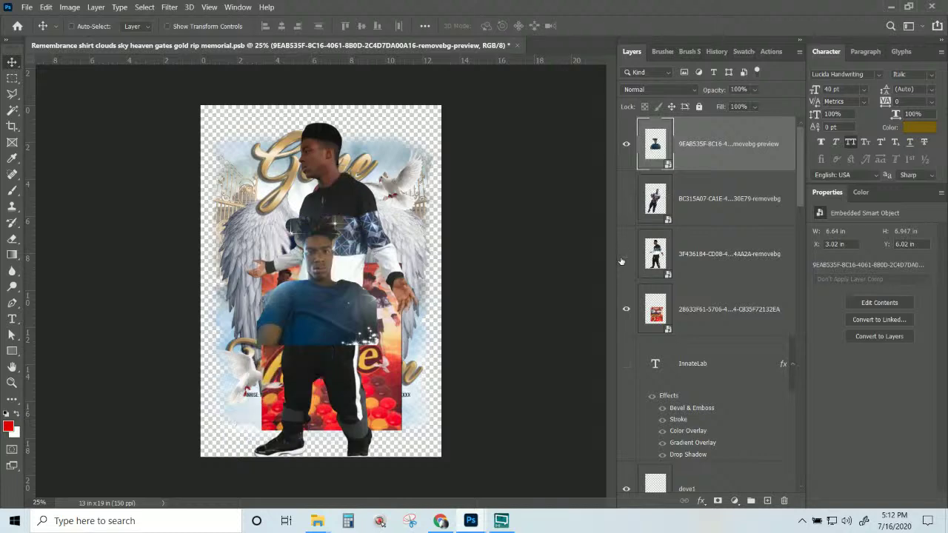
# - Open the blue-shirt portrait's smart object contents for editing, assigning the working RGB profile sRGB IEC61966-2.1
pyautogui.hotkey('ctrl', '+')
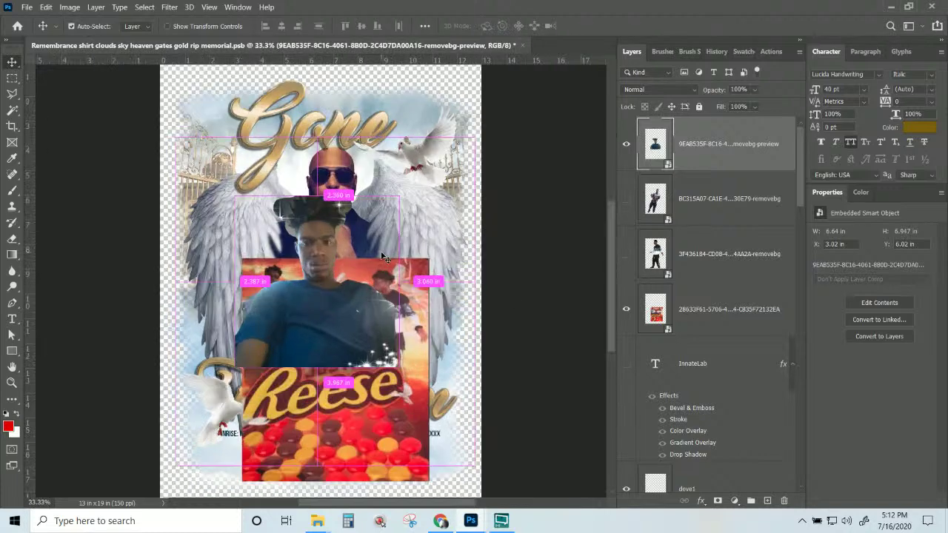
pyautogui.hotkey('ctrl', '+')
pyautogui.hotkey('ctrl', '+')
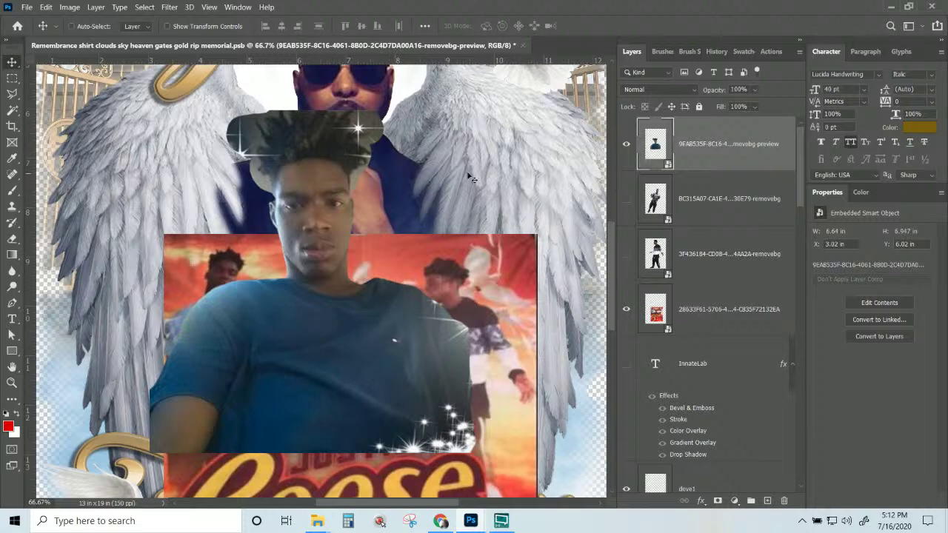
pyautogui.scroll(2, 307, 218)
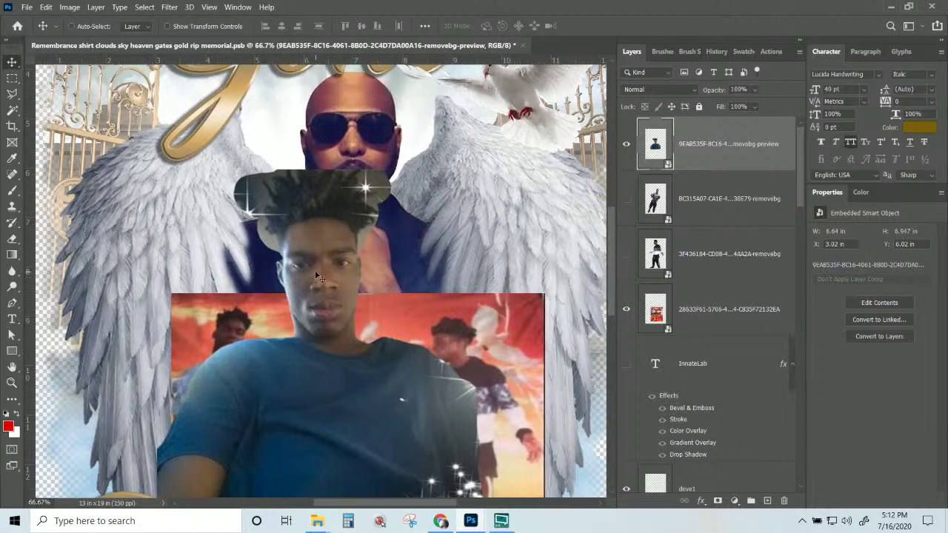
pyautogui.scroll(2, 316, 276)
pyautogui.scroll(4, 315, 270)
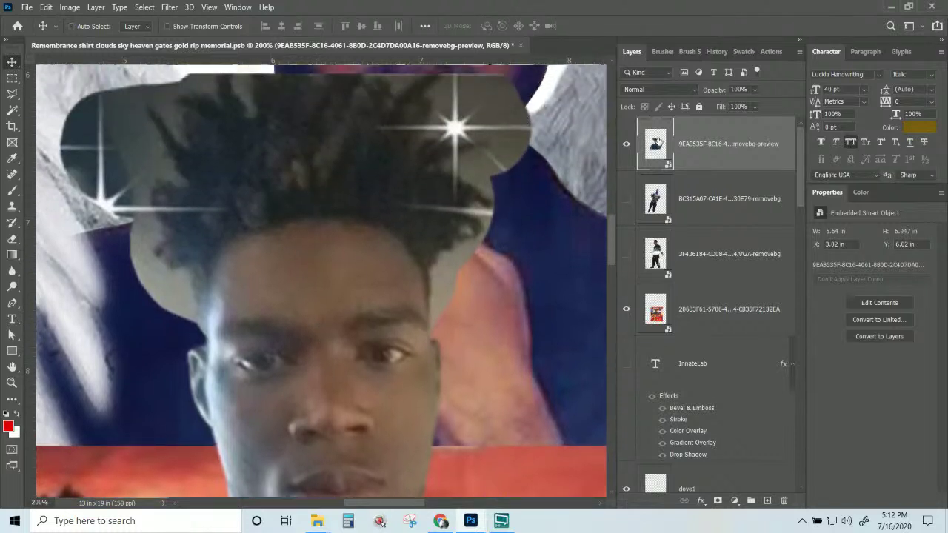
pyautogui.doubleClick(656, 141)
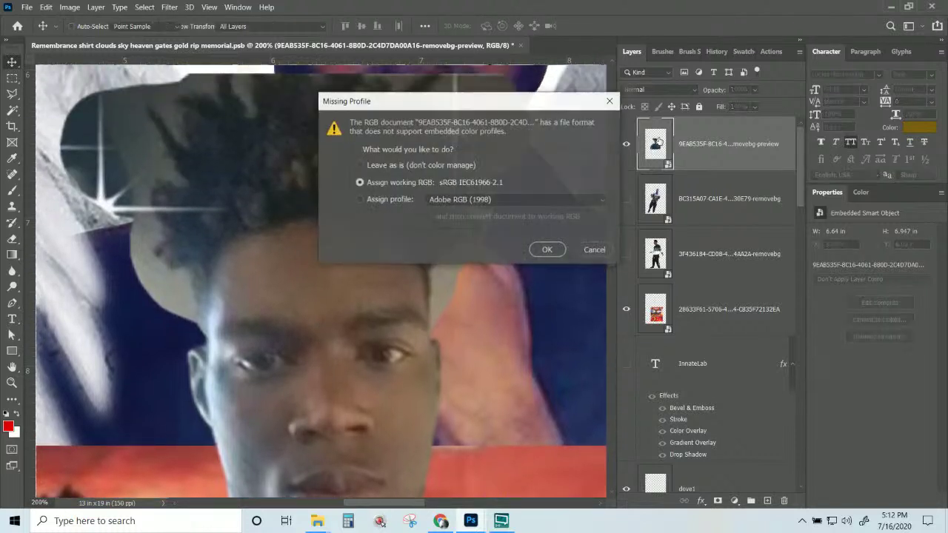
pyautogui.click(547, 250)
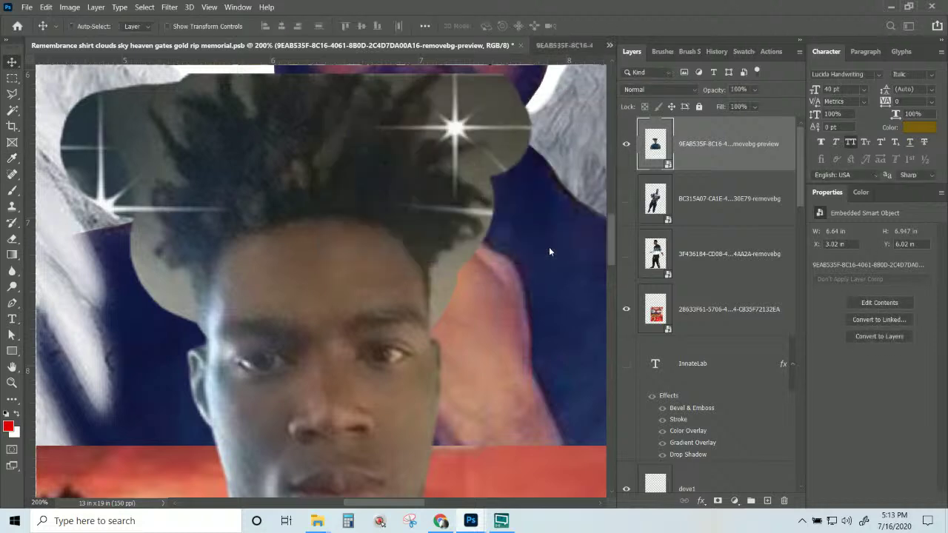
# - Start a Pen tool path at the left temple and trace the left edge of the hair up to the outermost upper strand
pyautogui.scroll(3, 279, 285)
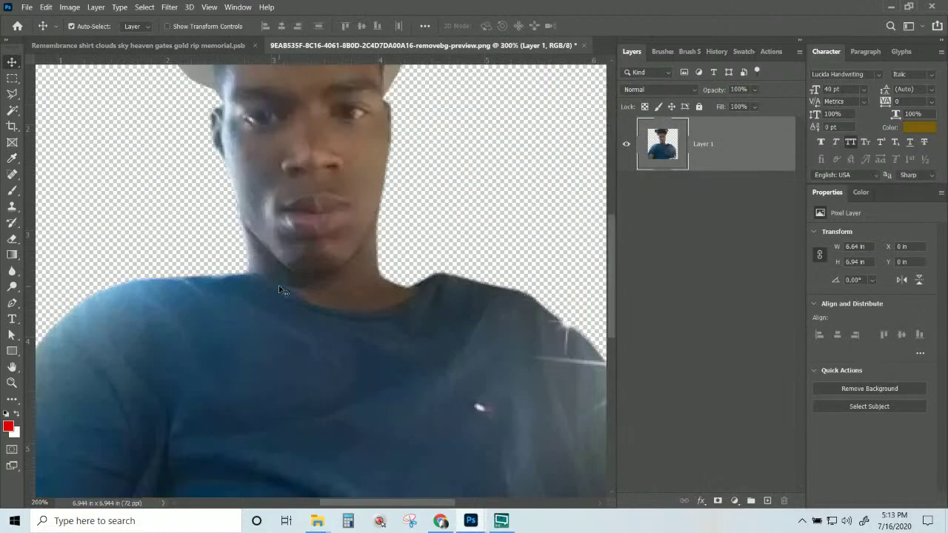
pyautogui.scroll(5, 238, 268)
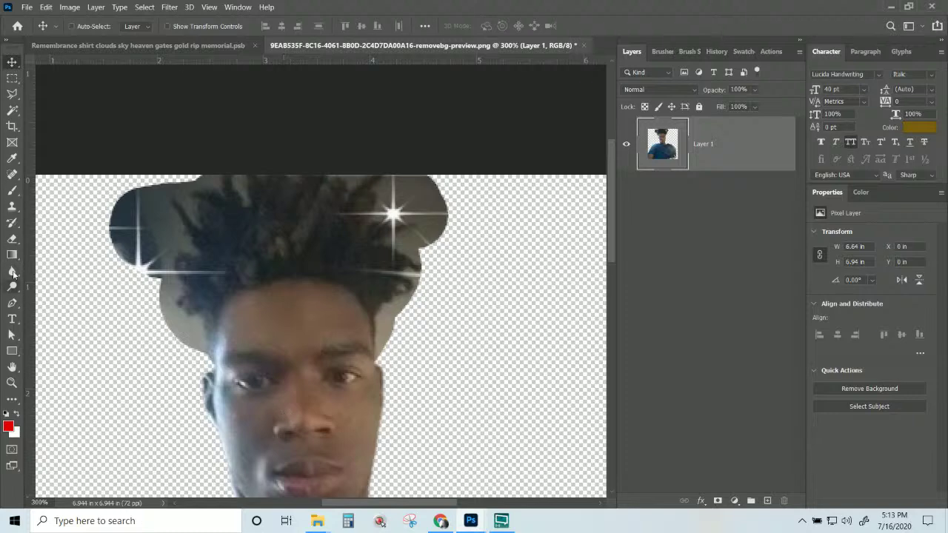
pyautogui.click(13, 303)
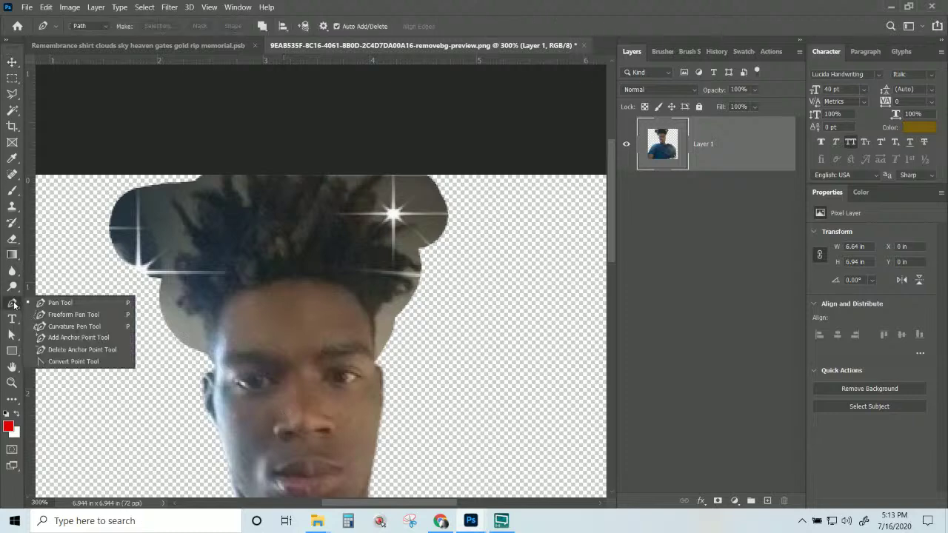
pyautogui.click(60, 303)
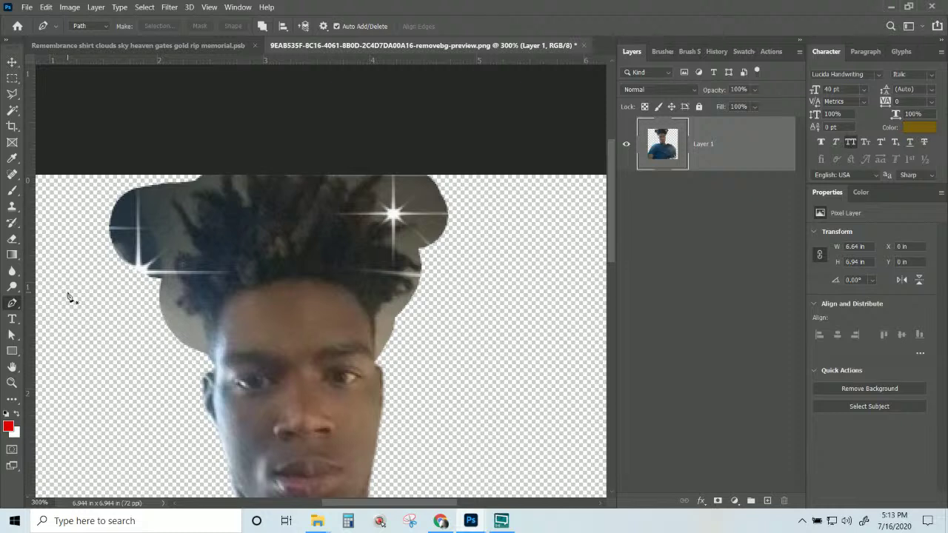
pyautogui.click(210, 363)
pyautogui.moveTo(206, 334); pyautogui.dragTo(198, 316)
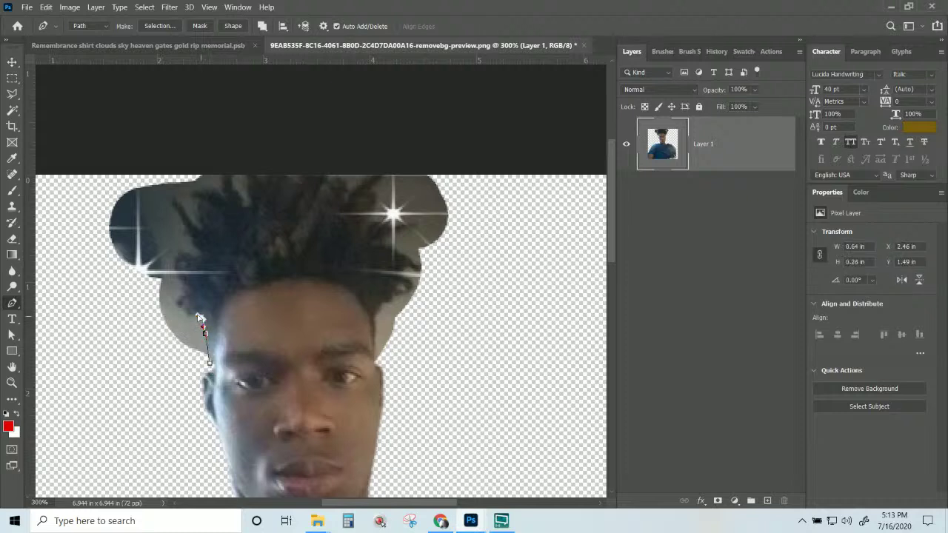
pyautogui.click(200, 317)
pyautogui.click(190, 311)
pyautogui.click(184, 307)
pyautogui.click(182, 296)
pyautogui.click(181, 283)
pyautogui.click(178, 269)
pyautogui.click(176, 263)
pyautogui.click(180, 254)
pyautogui.click(187, 254)
pyautogui.click(194, 256)
pyautogui.click(198, 254)
pyautogui.click(182, 224)
pyautogui.click(172, 201)
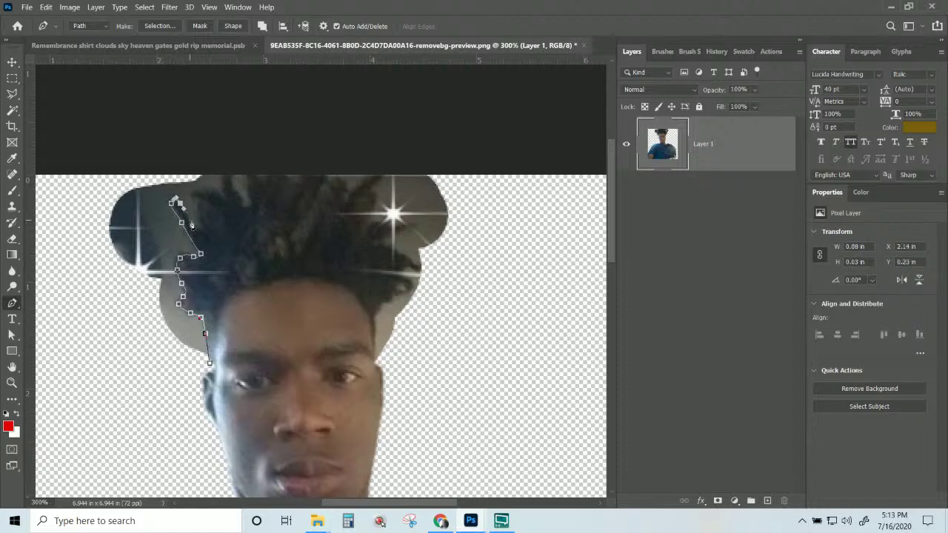
# - Continue the path around the upper-left strands and along the top edge of the hair
pyautogui.moveTo(191, 225); pyautogui.dragTo(248, 179)
pyautogui.click(233, 184)
pyautogui.click(248, 206)
pyautogui.click(251, 194)
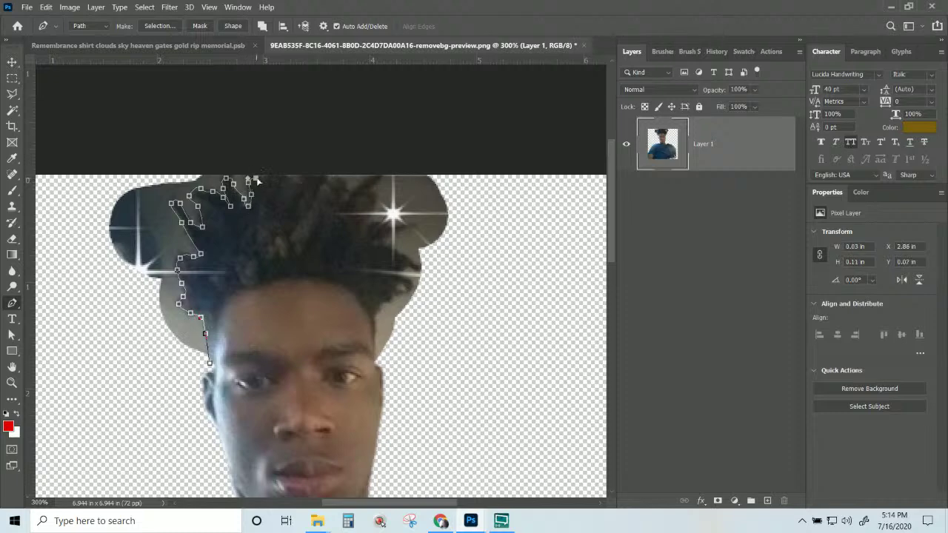
pyautogui.click(256, 179)
pyautogui.click(275, 178)
pyautogui.click(295, 183)
pyautogui.click(303, 180)
pyautogui.click(323, 181)
pyautogui.click(338, 184)
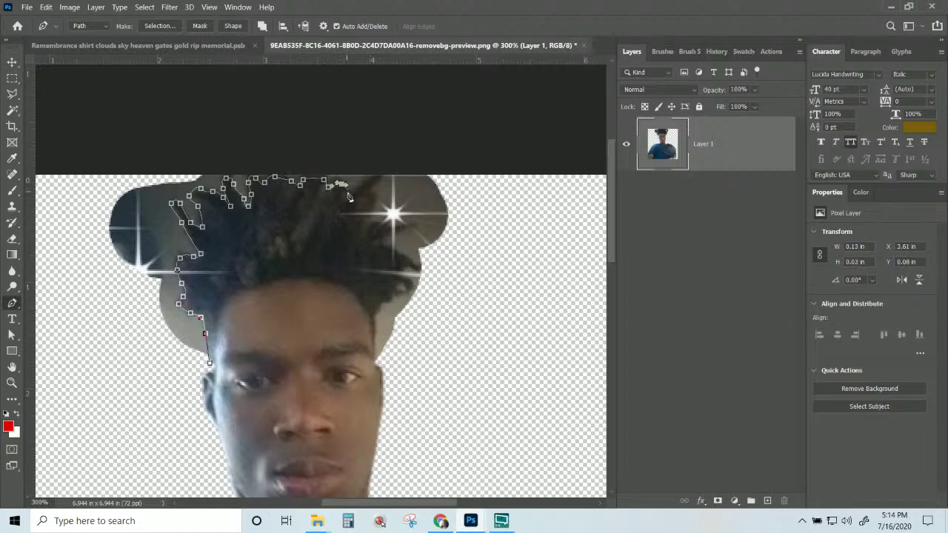
# - Trace the path around the right-hand strands and down the right side of the hair to the ear
pyautogui.click(348, 195)
pyautogui.click(354, 191)
pyautogui.click(360, 186)
pyautogui.click(368, 181)
pyautogui.moveTo(378, 178); pyautogui.dragTo(372, 195)
pyautogui.click(375, 199)
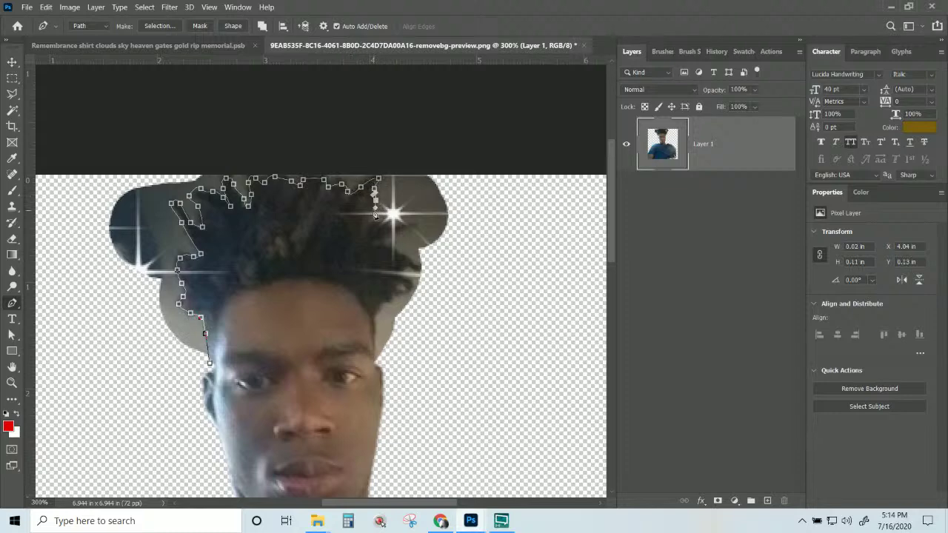
pyautogui.click(371, 214)
pyautogui.moveTo(366, 227); pyautogui.dragTo(404, 290)
pyautogui.moveTo(401, 284); pyautogui.dragTo(377, 358)
pyautogui.click(395, 296)
pyautogui.click(389, 299)
pyautogui.click(376, 340)
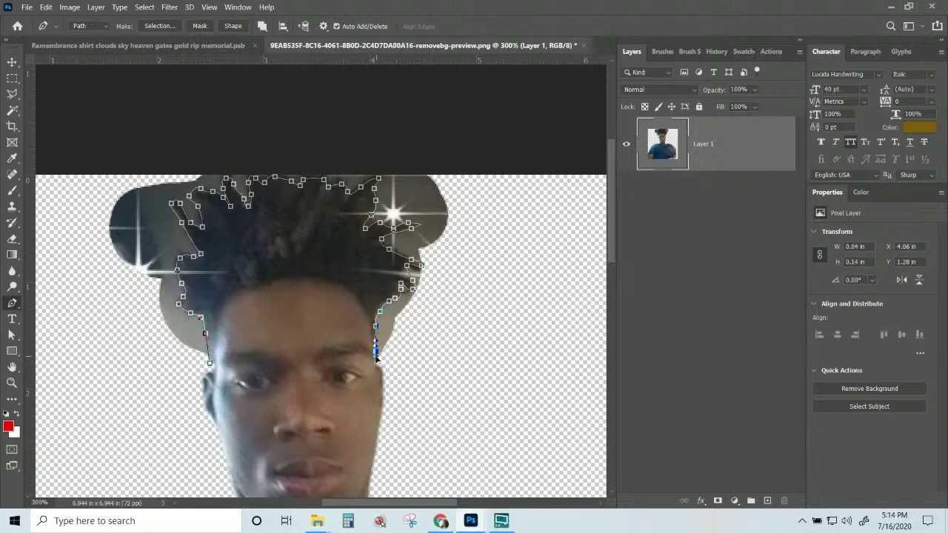
pyautogui.click(376, 362)
# - Close the path with a wide loop outside the head, enclosing the leftover background around the hair
pyautogui.click(470, 352)
pyautogui.click(523, 188)
pyautogui.click(405, 145)
pyautogui.click(196, 145)
pyautogui.click(78, 161)
pyautogui.click(50, 260)
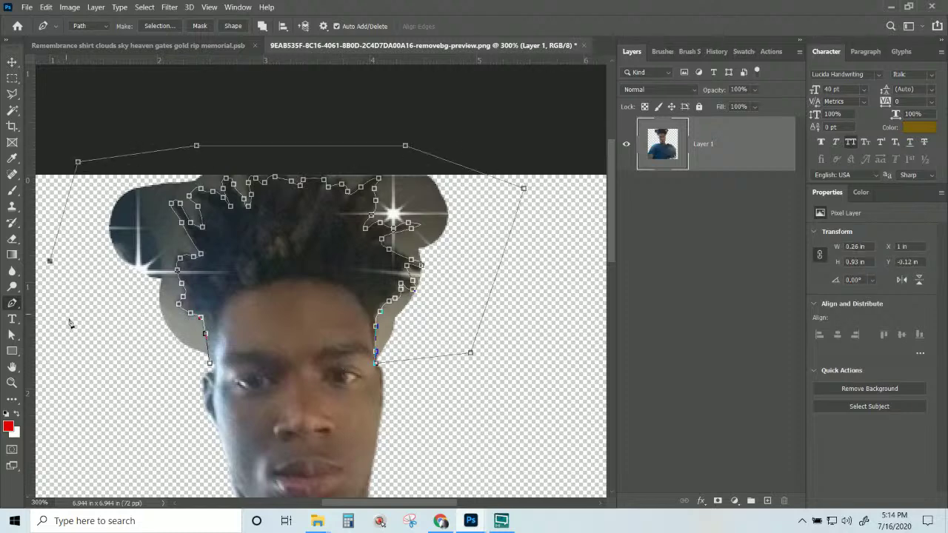
pyautogui.click(83, 360)
pyautogui.click(154, 366)
pyautogui.click(211, 365)
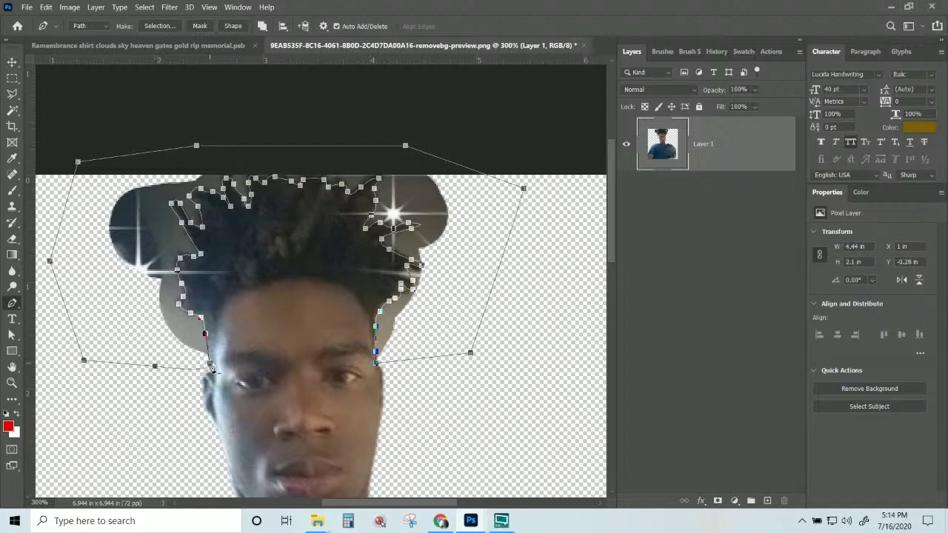
# - Convert the path to a new anti-aliased selection with a 1-pixel feather and hide the selected background with a layer mask
pyautogui.click(161, 26)
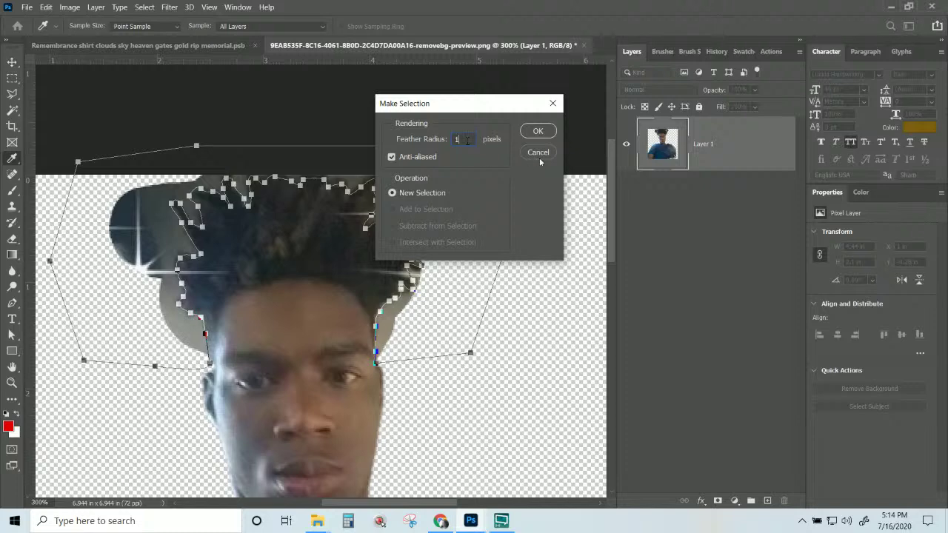
pyautogui.click(538, 131)
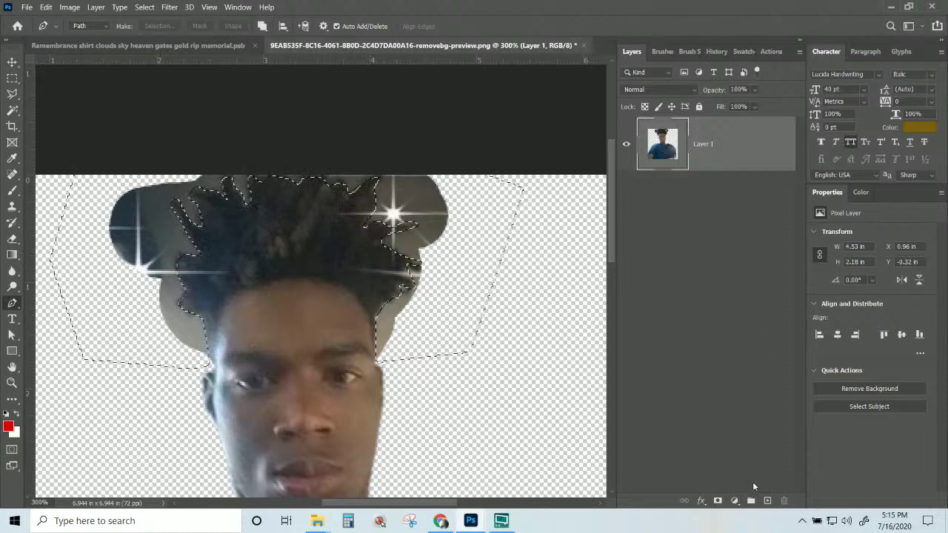
pyautogui.click(96, 7)
pyautogui.moveTo(137, 194)
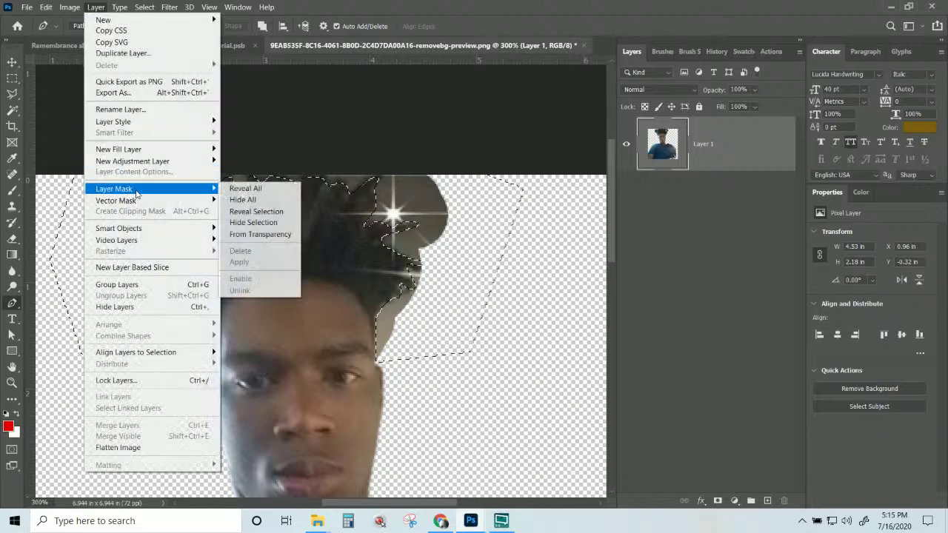
pyautogui.click(252, 223)
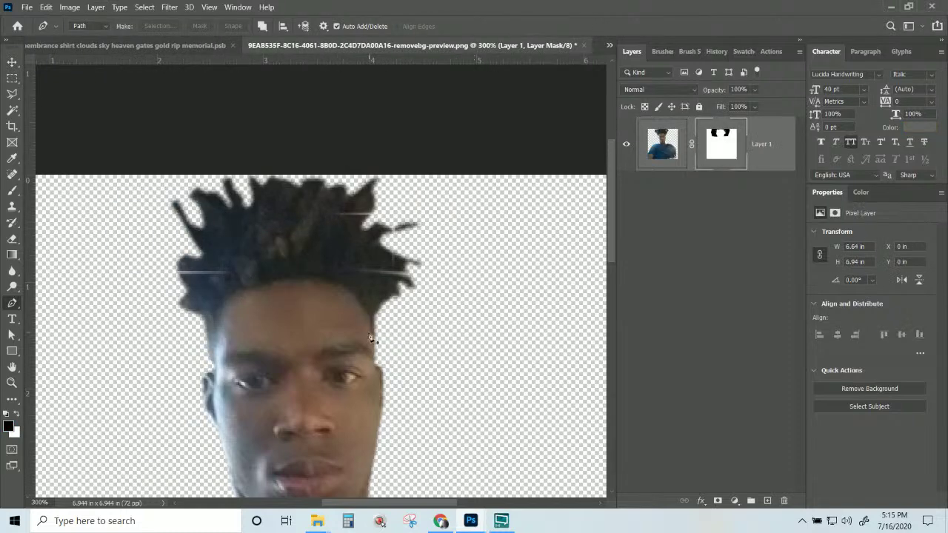
# - Check the masked portrait down to the shirt, then close its contents document and save the changes
pyautogui.scroll(-1, 370, 338)
pyautogui.scroll(-3, 264, 385)
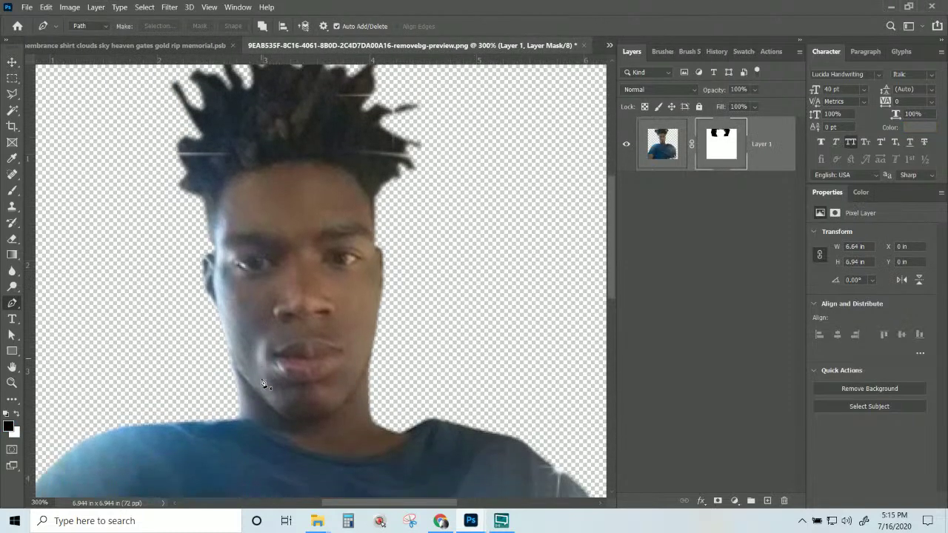
pyautogui.scroll(-4, 263, 383)
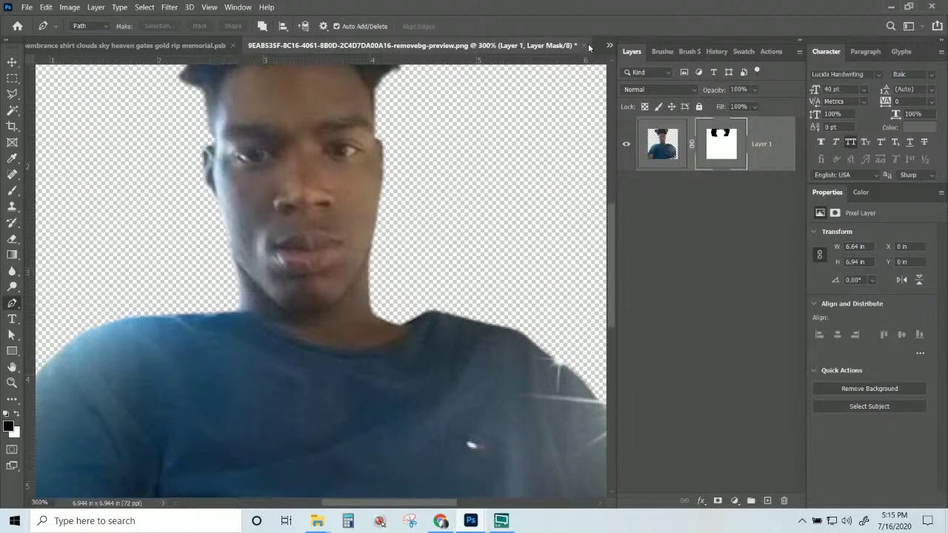
pyautogui.click(586, 46)
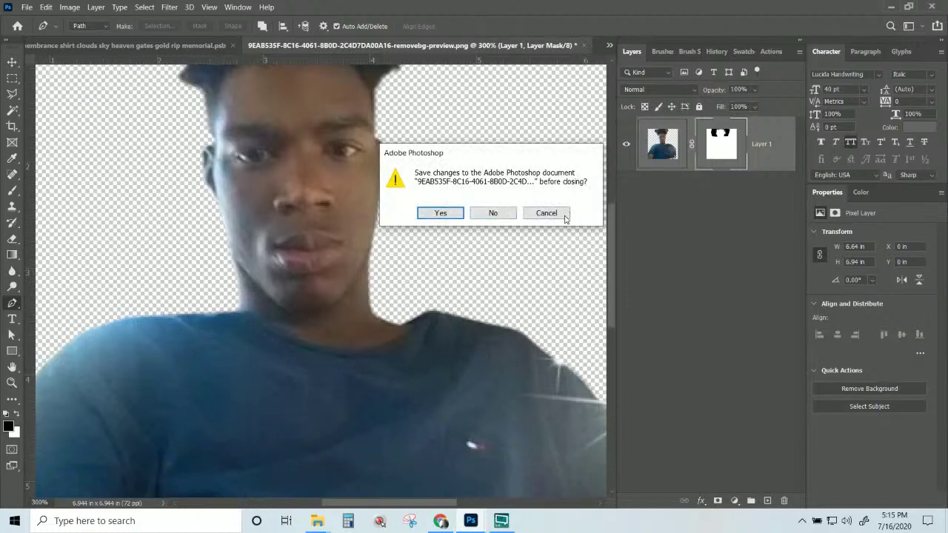
pyautogui.click(452, 213)
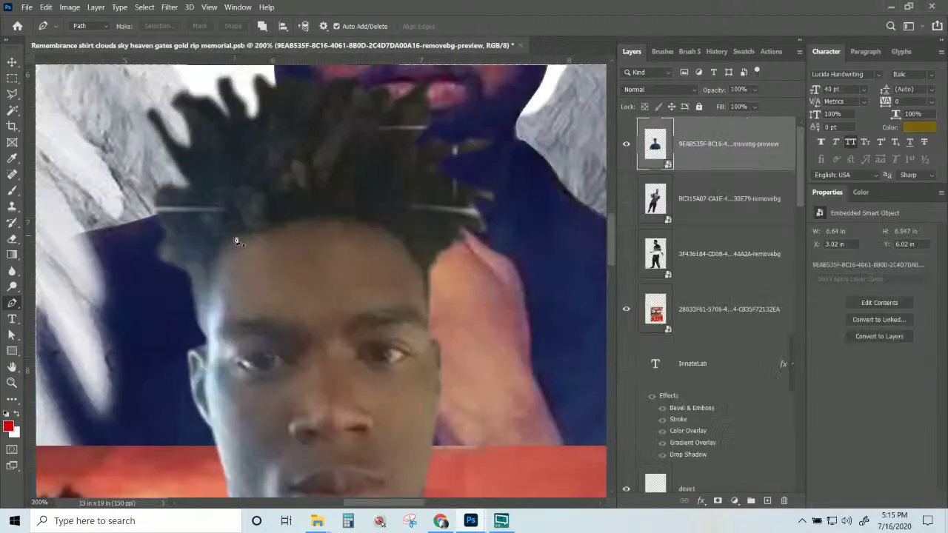
# - Sample a dark hair colour from the portrait for the Brush and add a new empty layer above the portrait layer
pyautogui.hotkey('ctrl', '-')
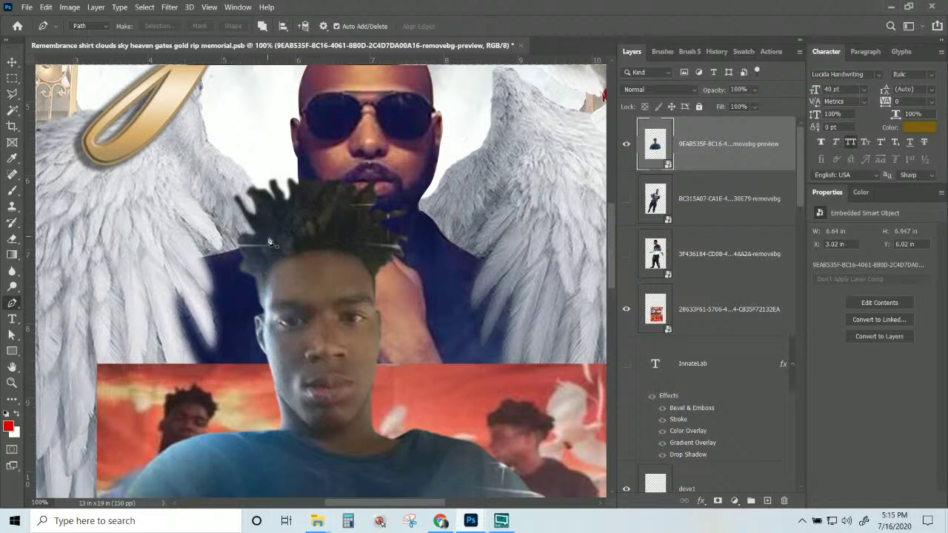
pyautogui.hotkey('ctrl', '+')
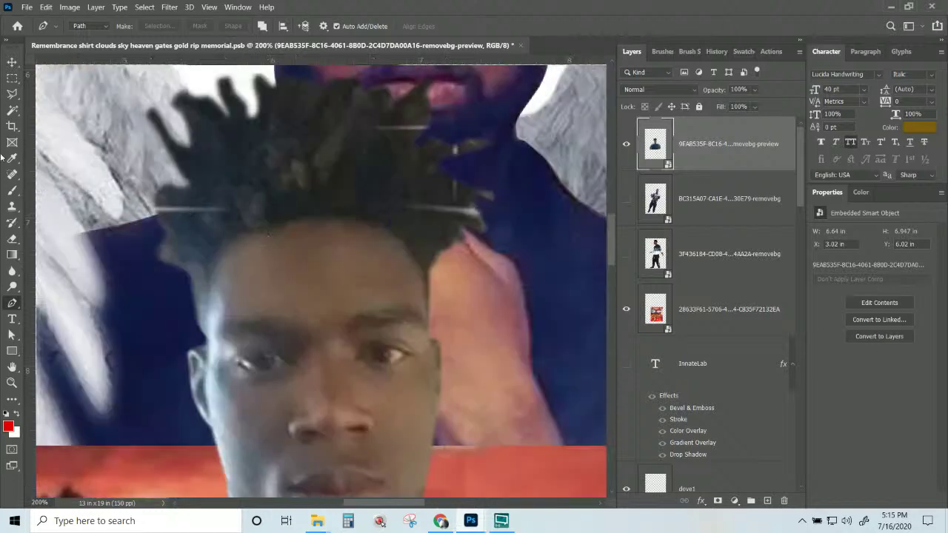
pyautogui.click(12, 190)
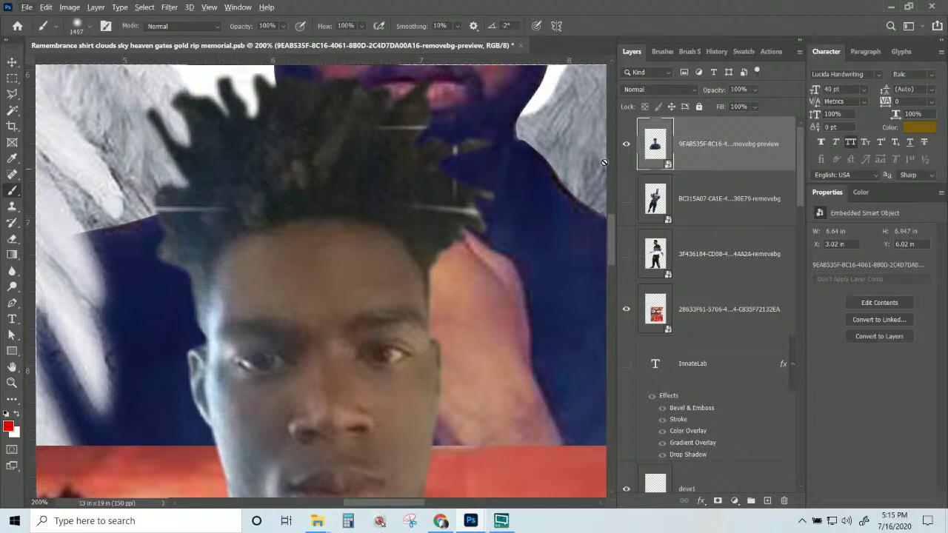
pyautogui.doubleClick(658, 145)
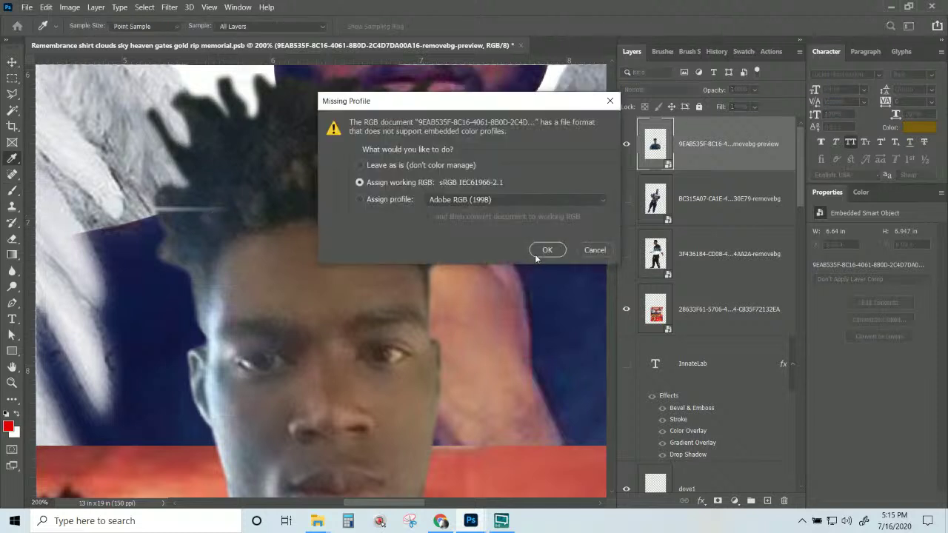
pyautogui.click(595, 250)
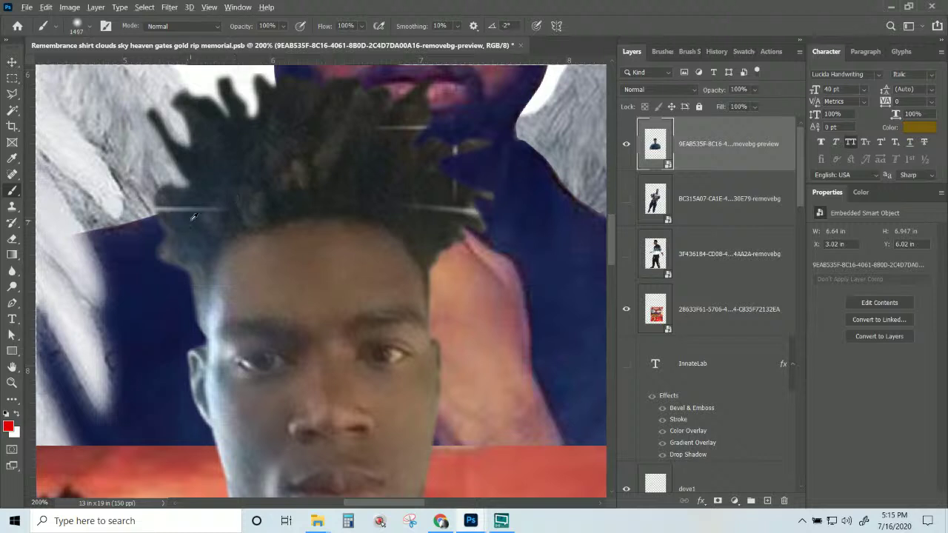
pyautogui.keyDown('alt'); pyautogui.click(191, 220); pyautogui.keyUp('alt')
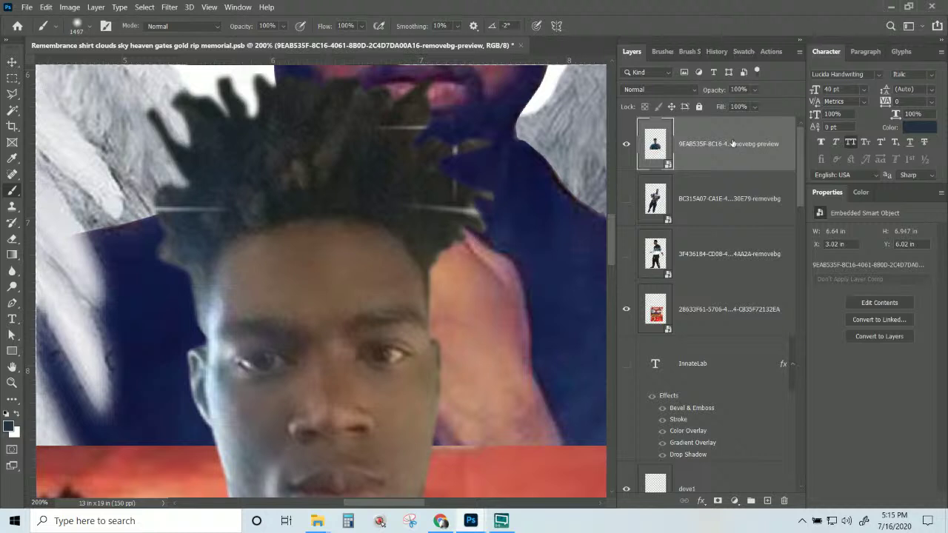
pyautogui.click(767, 500)
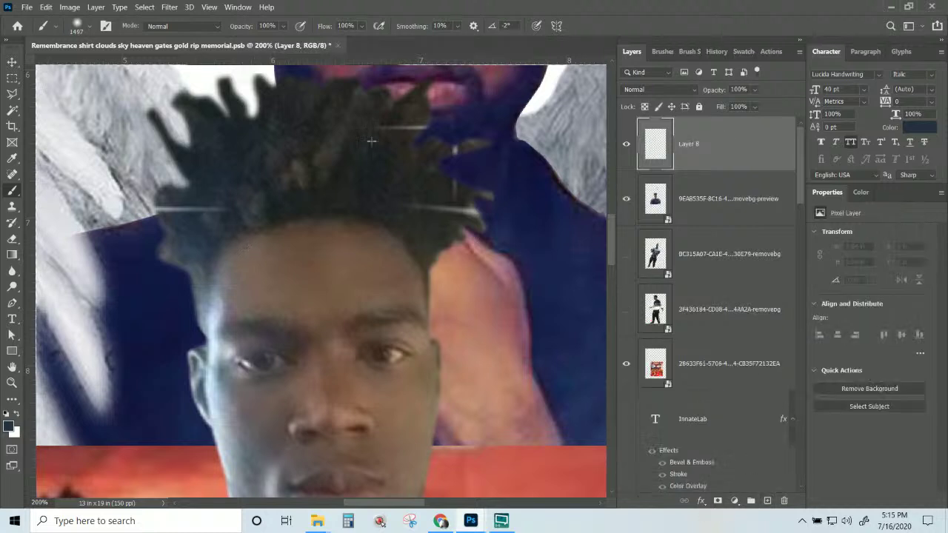
# - Try painting over the white lines in the hair with the brush reduced to 50 pixels, then undo the strokes
pyautogui.click(221, 208)
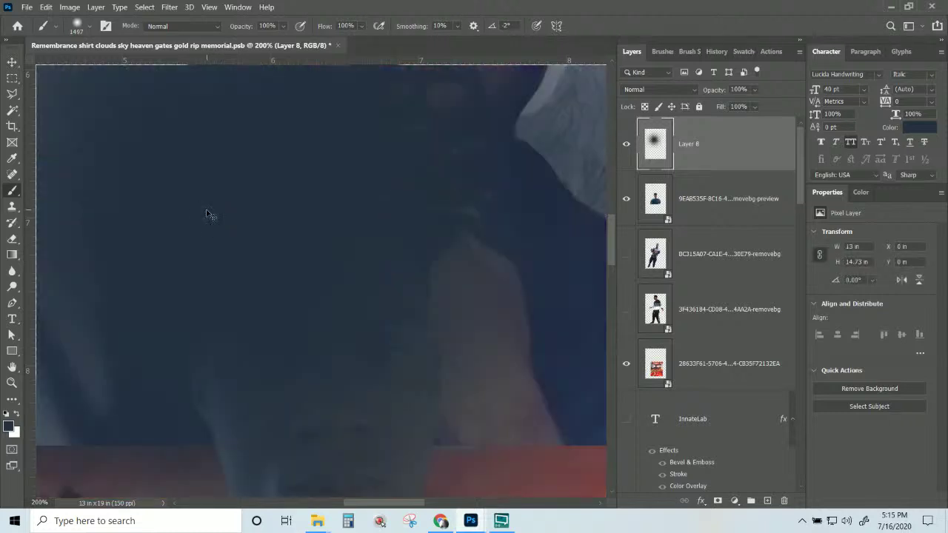
pyautogui.hotkey('ctrl', 'z')
pyautogui.rightClick(231, 176)
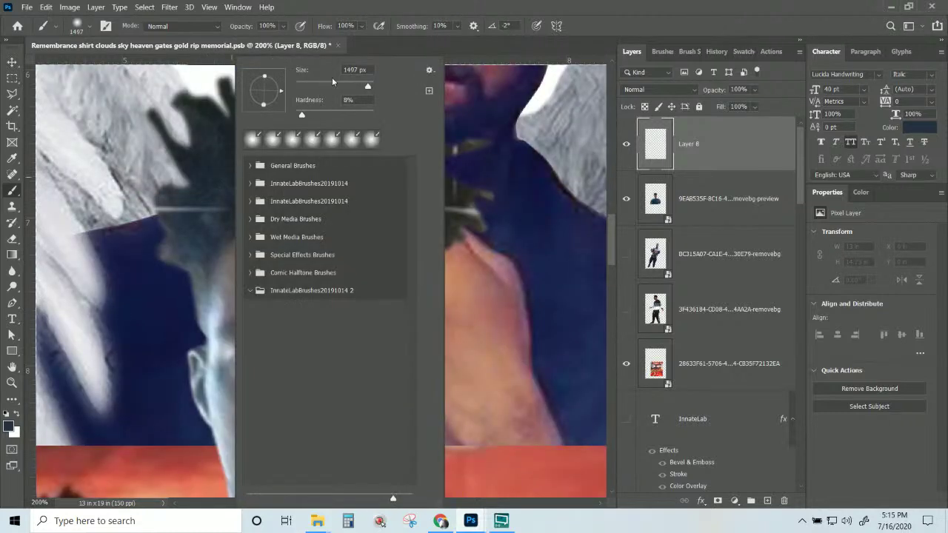
pyautogui.moveTo(329, 86); pyautogui.dragTo(316, 86)
pyautogui.moveTo(205, 206); pyautogui.dragTo(202, 227)
pyautogui.moveTo(441, 171)
pyautogui.mouseDown()
pyautogui.moveTo(422, 200)
pyautogui.moveTo(434, 213)
pyautogui.moveTo(449, 211)
pyautogui.moveTo(417, 205)
pyautogui.moveTo(442, 210)
pyautogui.mouseUp()
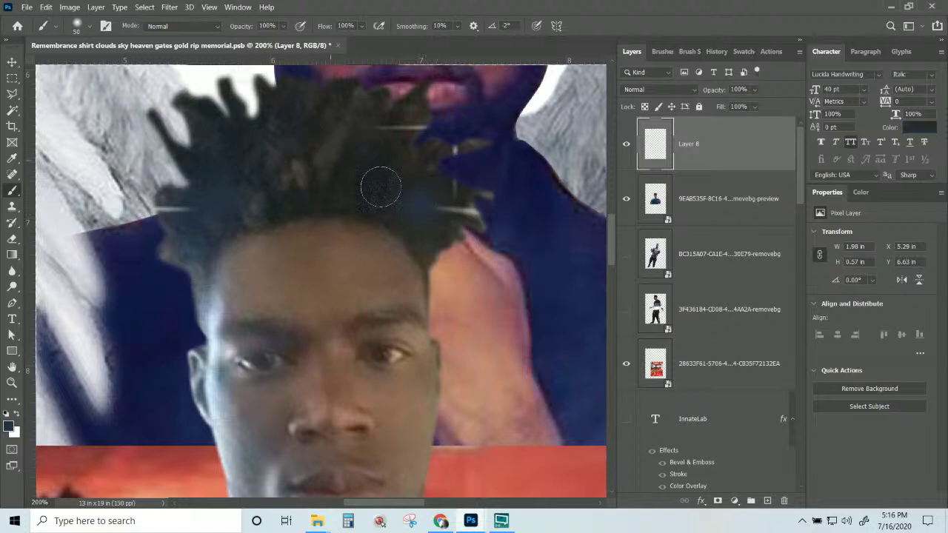
pyautogui.hotkey('ctrl', 'z')
pyautogui.hotkey('ctrl', 'z')
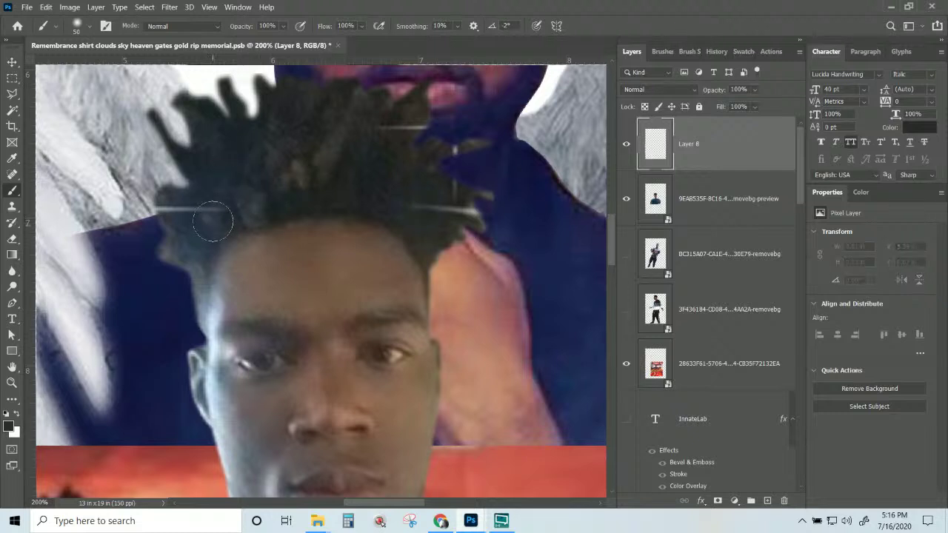
# - Reduce the brush to 26 pixels and cover the white line on the left side of the hair with colours sampled beside it
pyautogui.keyDown('alt'); pyautogui.rightClick(229, 200); pyautogui.keyUp('alt')
pyautogui.moveTo(213, 193); pyautogui.dragTo(207, 197)
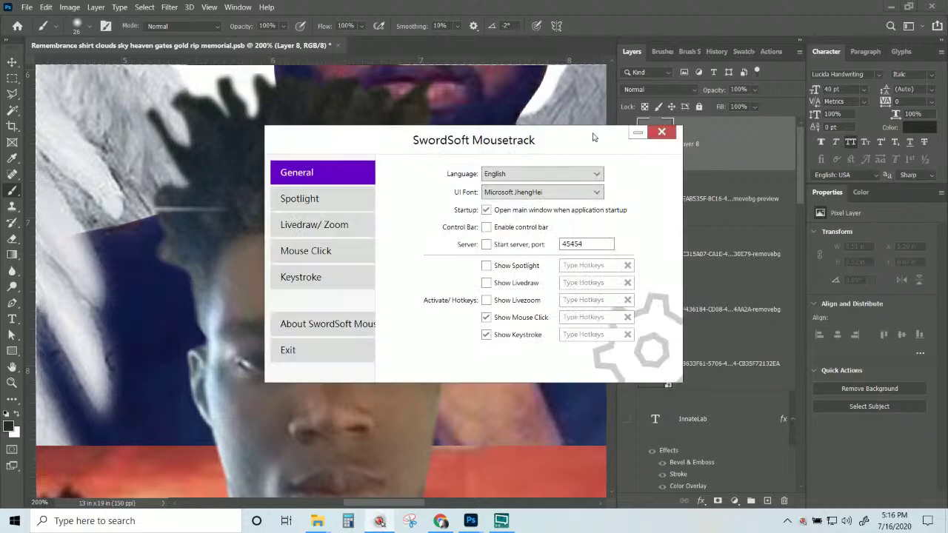
pyautogui.click(661, 132)
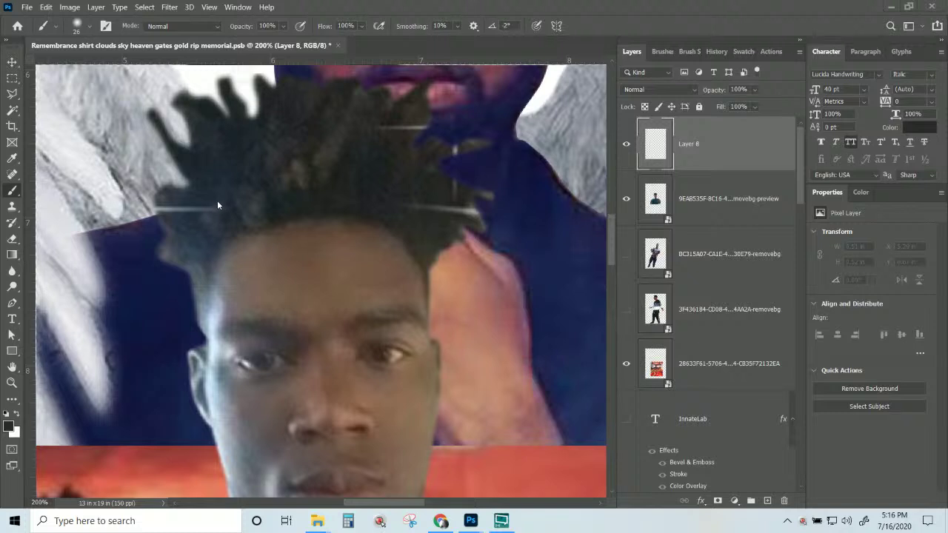
pyautogui.press('alt')
pyautogui.press('alt')
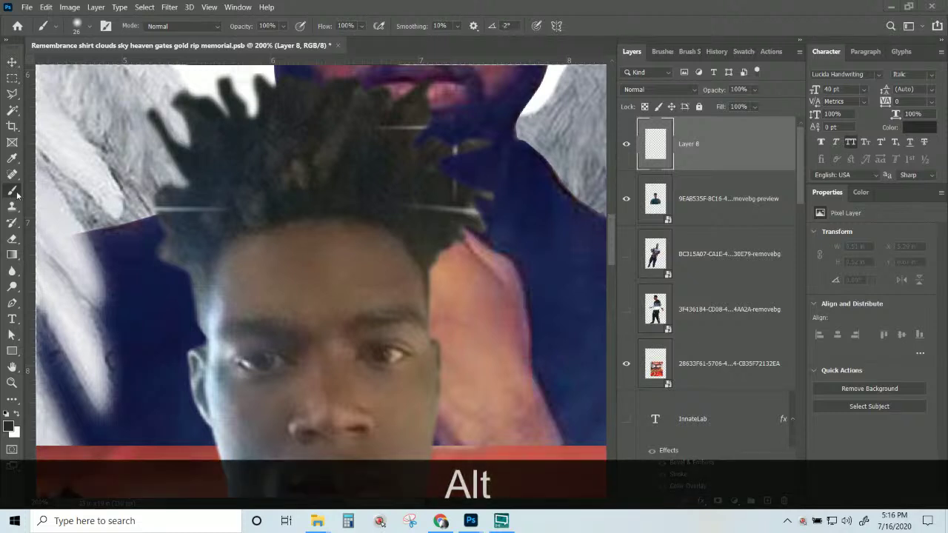
pyautogui.keyDown('alt'); pyautogui.click(229, 197); pyautogui.keyUp('alt')
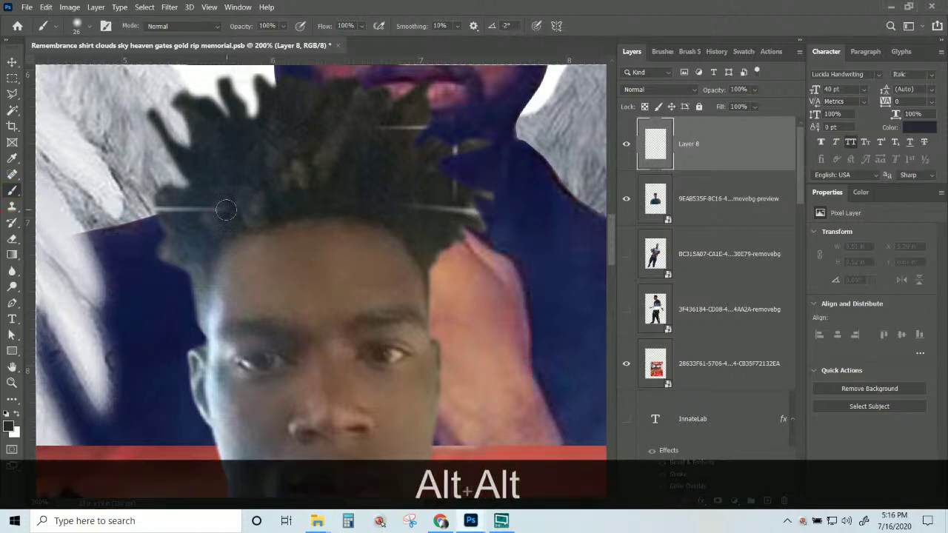
pyautogui.click(196, 204)
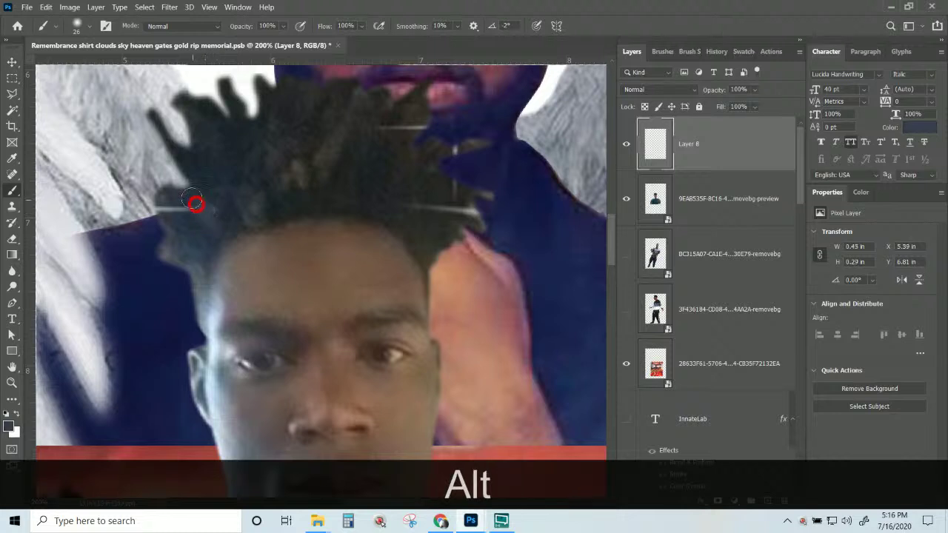
pyautogui.keyDown('alt'); pyautogui.click(194, 214); pyautogui.keyUp('alt')
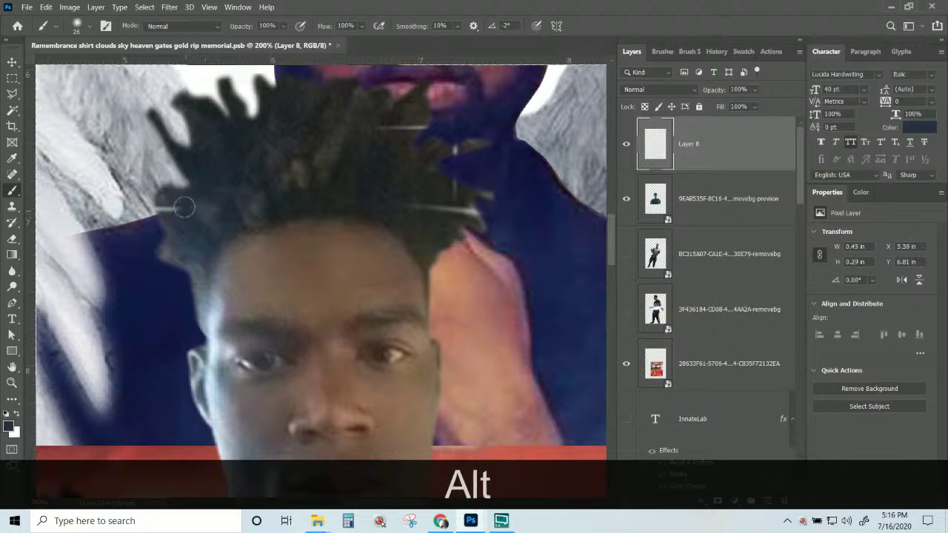
pyautogui.click(184, 208)
pyautogui.keyDown('alt'); pyautogui.click(178, 214); pyautogui.keyUp('alt')
pyautogui.click(166, 214)
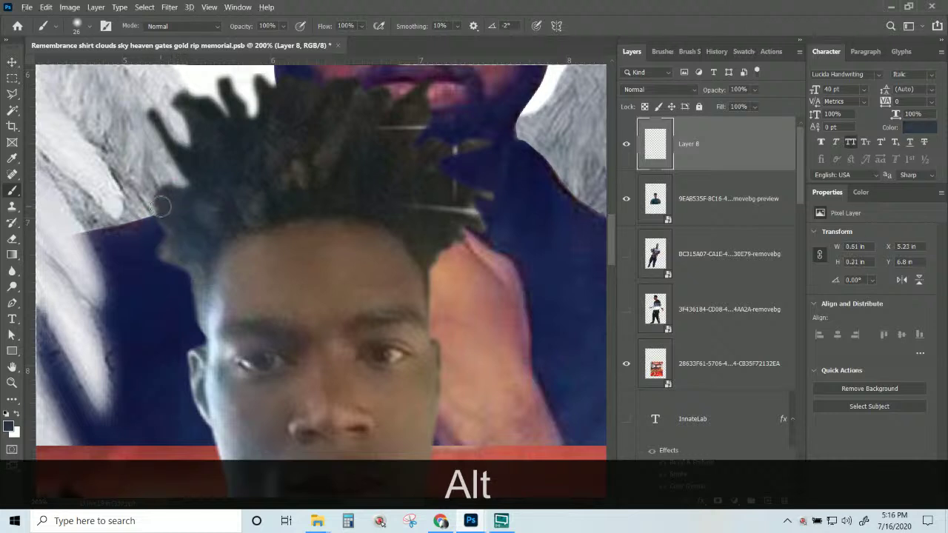
# - Paint over the lower white line on the right side of the hair with sampled dark hair colours
pyautogui.keyDown('alt'); pyautogui.click(444, 220); pyautogui.keyUp('alt')
pyautogui.click(436, 209)
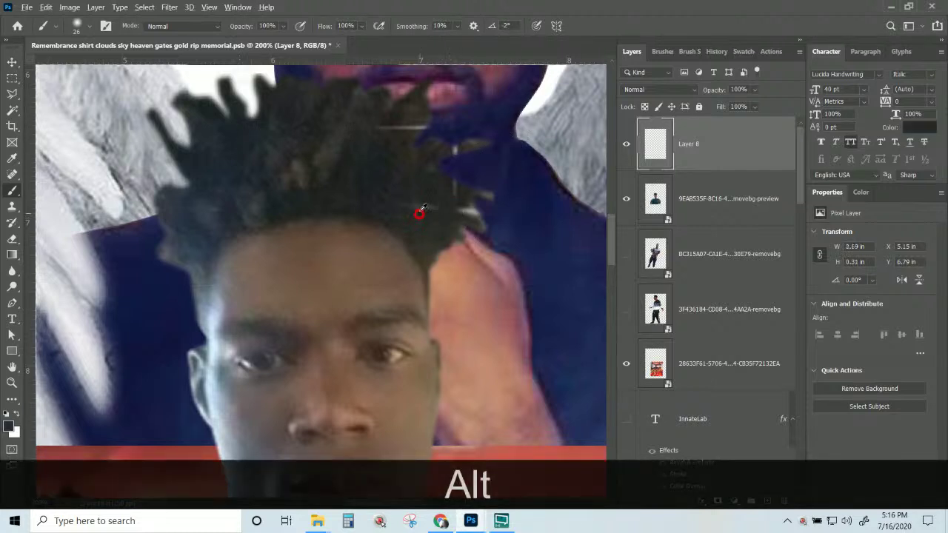
pyautogui.keyDown('alt'); pyautogui.click(420, 213); pyautogui.keyUp('alt')
pyautogui.moveTo(420, 210); pyautogui.dragTo(434, 208)
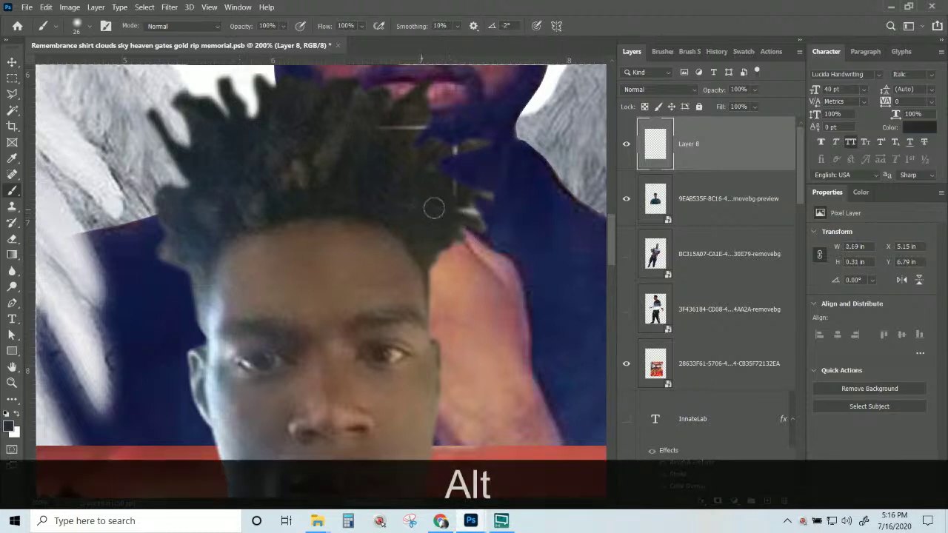
# - Cover the upper white line across the right-hand strands, resampling the neighbouring hair colour between strokes
pyautogui.keyDown('alt'); pyautogui.click(415, 117); pyautogui.keyUp('alt')
pyautogui.moveTo(407, 124); pyautogui.dragTo(387, 154)
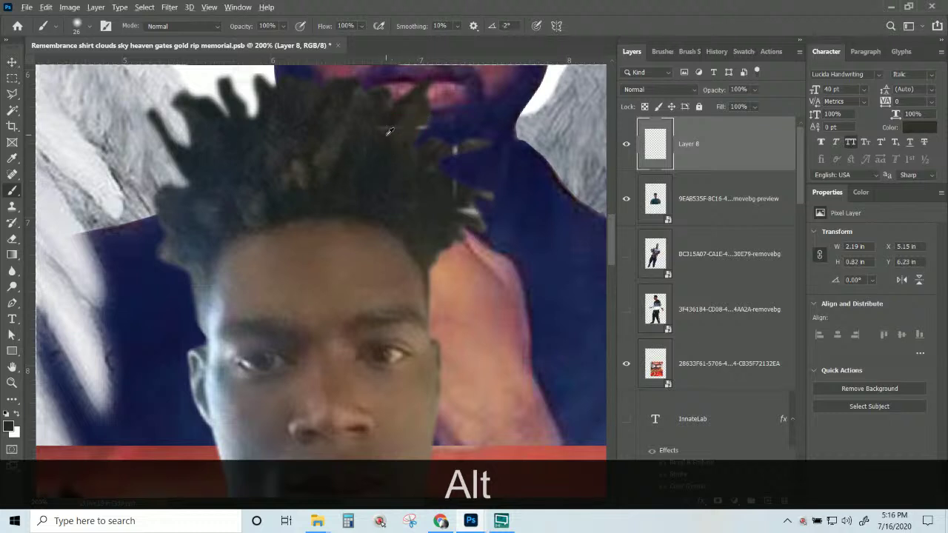
pyautogui.keyDown('alt'); pyautogui.click(386, 134); pyautogui.keyUp('alt')
pyautogui.moveTo(421, 119); pyautogui.dragTo(402, 135)
pyautogui.click(436, 131)
pyautogui.click(441, 154)
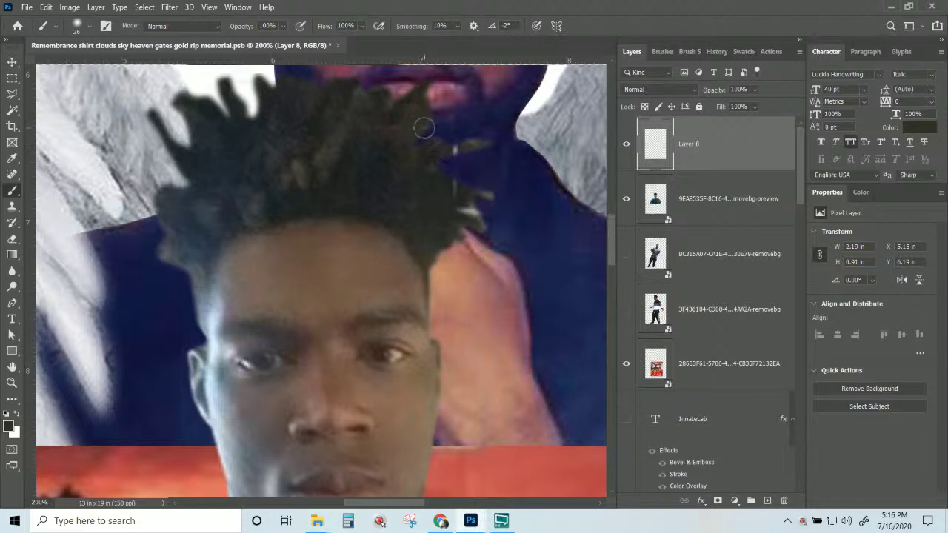
pyautogui.keyDown('alt'); pyautogui.click(385, 141); pyautogui.keyUp('alt')
pyautogui.keyDown('alt'); pyautogui.click(387, 153); pyautogui.keyUp('alt')
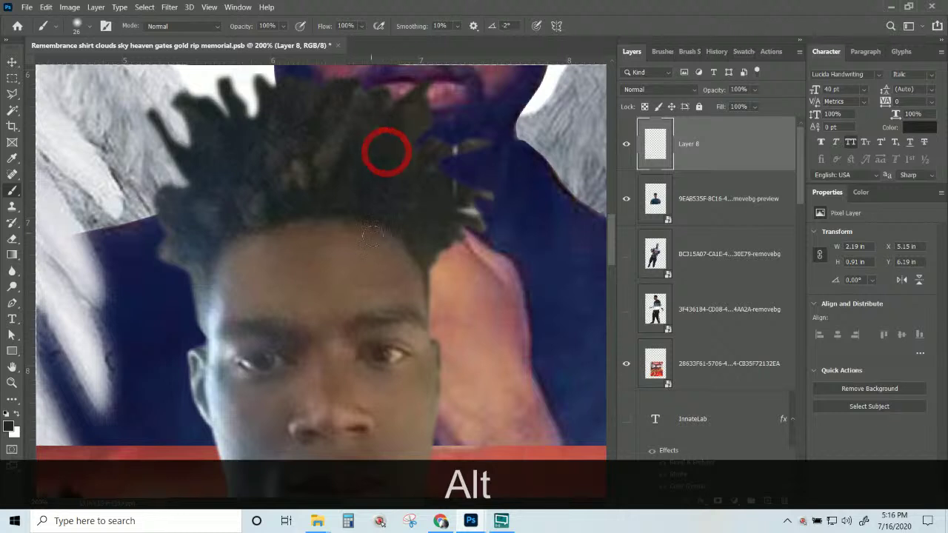
# - Cover the vertical white line running through the outer right-hand strands with nearby hair colours
pyautogui.keyDown('alt'); pyautogui.click(433, 154); pyautogui.keyUp('alt')
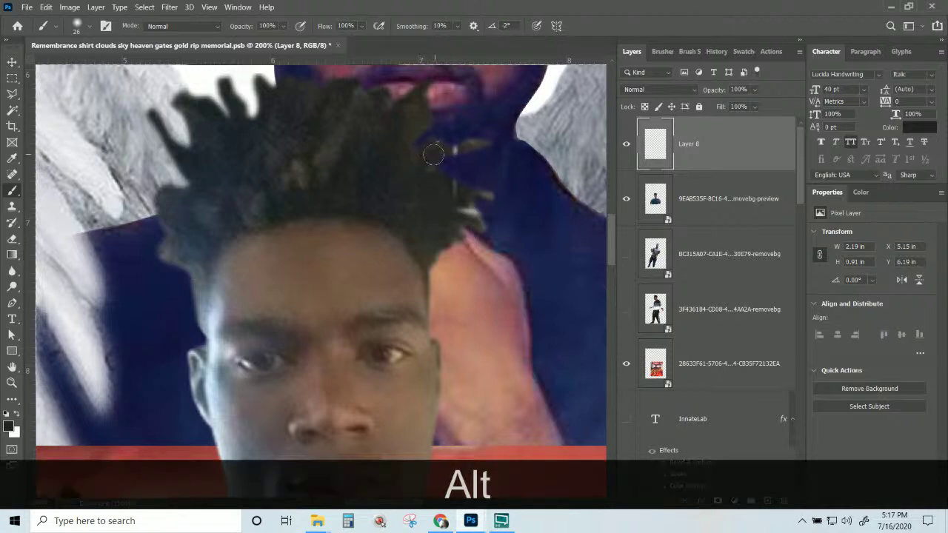
pyautogui.keyDown('alt'); pyautogui.click(436, 148); pyautogui.keyUp('alt')
pyautogui.keyDown('alt'); pyautogui.click(454, 187); pyautogui.keyUp('alt')
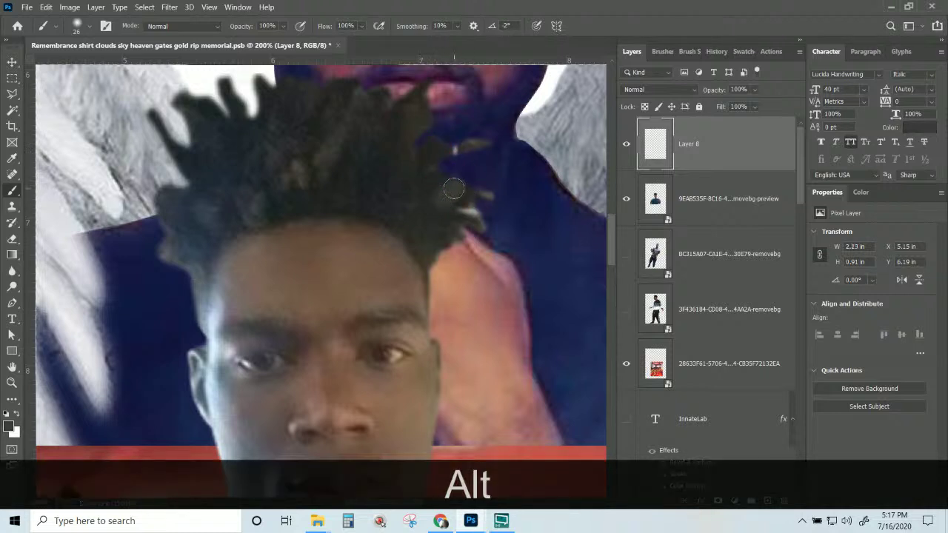
pyautogui.hotkey('ctrl', 'z')
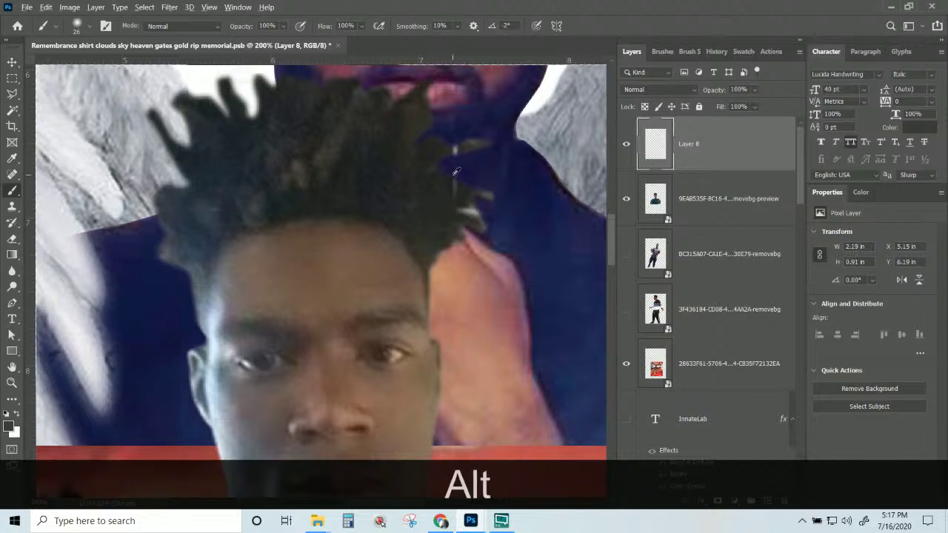
pyautogui.keyDown('alt'); pyautogui.click(434, 196); pyautogui.keyUp('alt')
pyautogui.moveTo(451, 191); pyautogui.dragTo(459, 180)
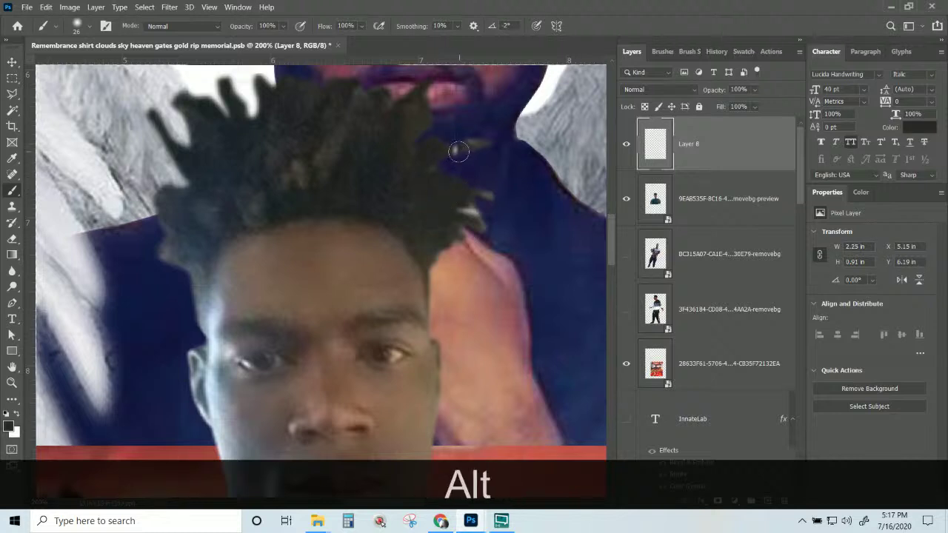
pyautogui.keyDown('alt'); pyautogui.click(466, 144); pyautogui.keyUp('alt')
pyautogui.keyDown('alt'); pyautogui.click(444, 153); pyautogui.keyUp('alt')
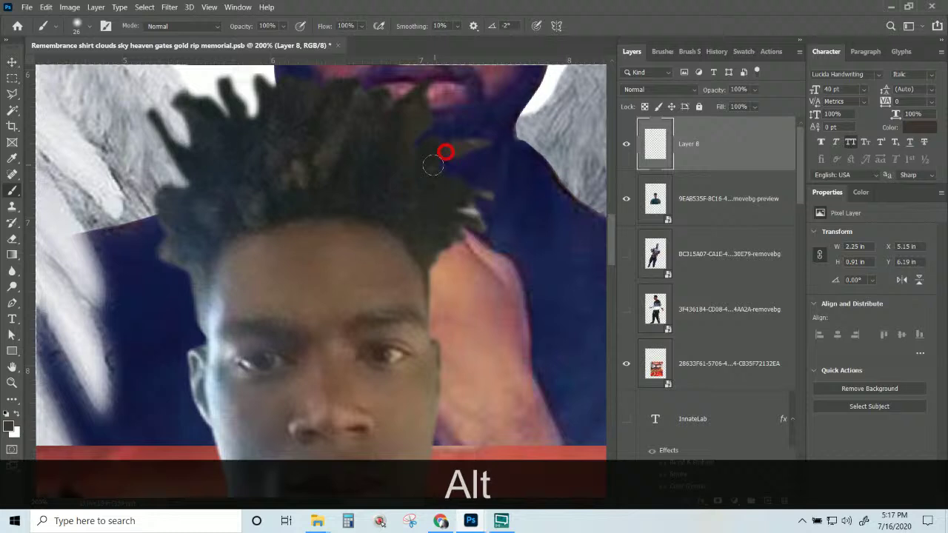
# - Darken the remaining light spots on the tips of the right-hand strands with sampled hair colours
pyautogui.keyDown('alt'); pyautogui.click(450, 214); pyautogui.keyUp('alt')
pyautogui.moveTo(461, 201)
pyautogui.mouseDown()
pyautogui.moveTo(476, 212)
pyautogui.moveTo(461, 211)
pyautogui.moveTo(477, 193)
pyautogui.mouseUp()
pyautogui.keyDown('alt'); pyautogui.click(466, 198); pyautogui.keyUp('alt')
pyautogui.click(482, 193)
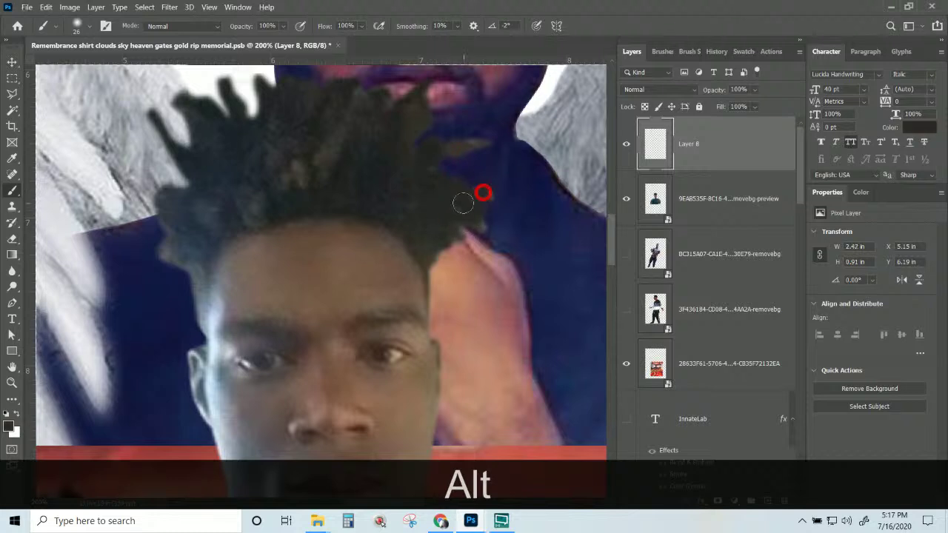
pyautogui.keyDown('alt'); pyautogui.click(466, 144); pyautogui.keyUp('alt')
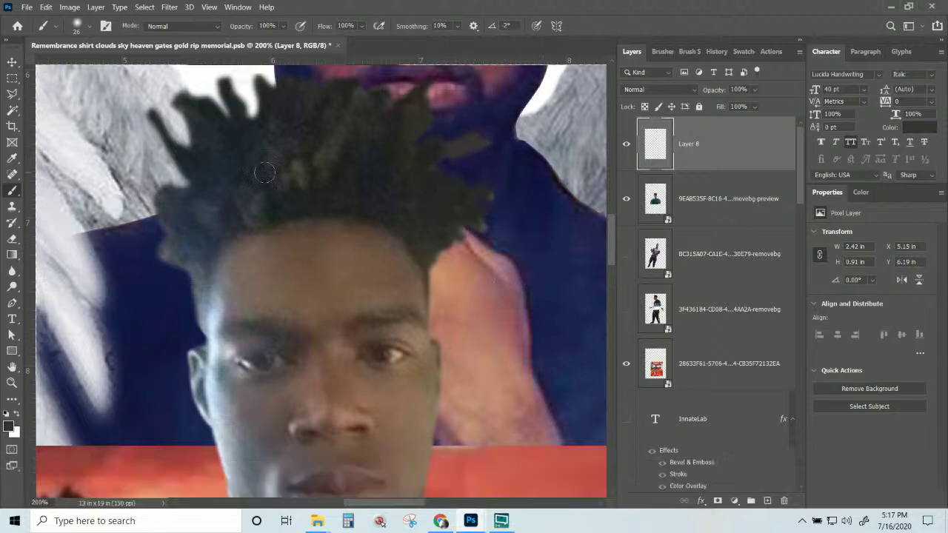
# - Clip the painted Layer 8 to the portrait layer with a clipping mask and check the hair edges
pyautogui.click(718, 139)
pyautogui.rightClick(740, 144)
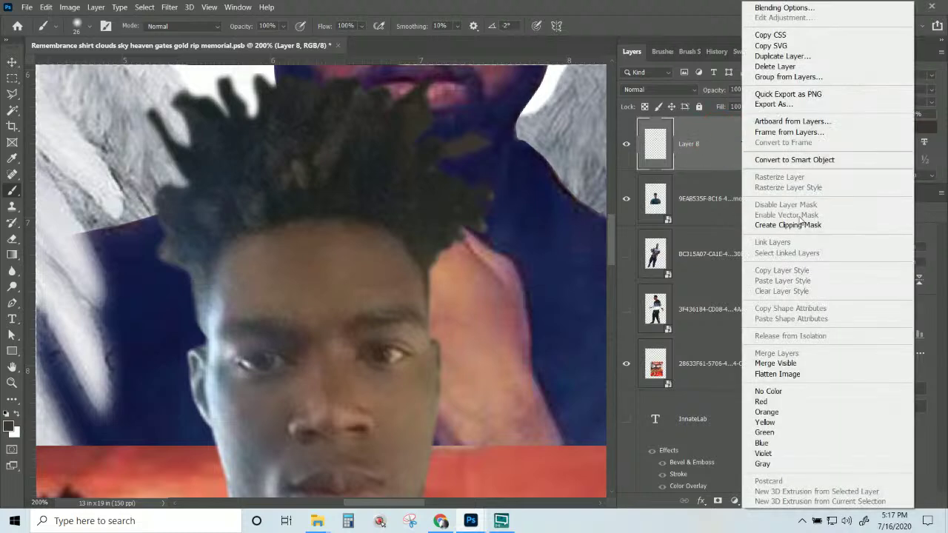
pyautogui.click(803, 227)
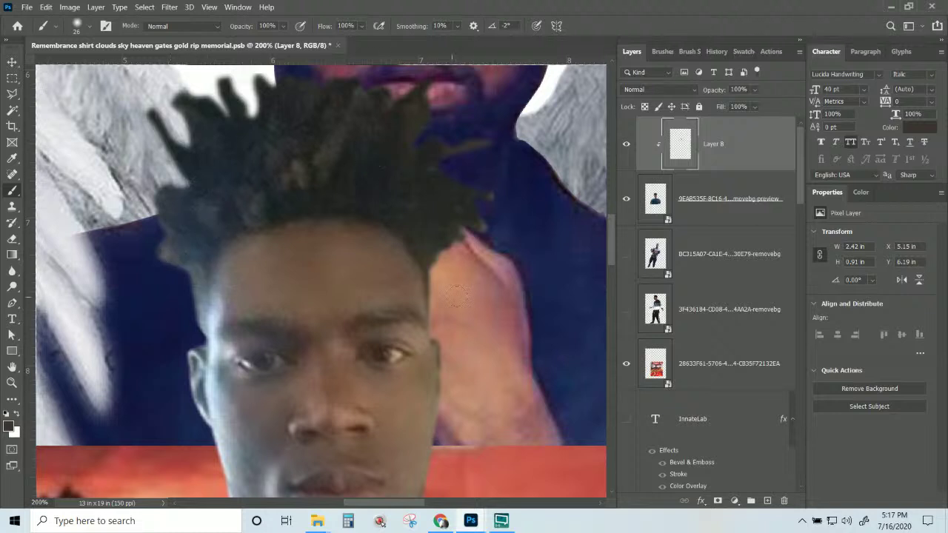
pyautogui.scroll(2, 351, 188)
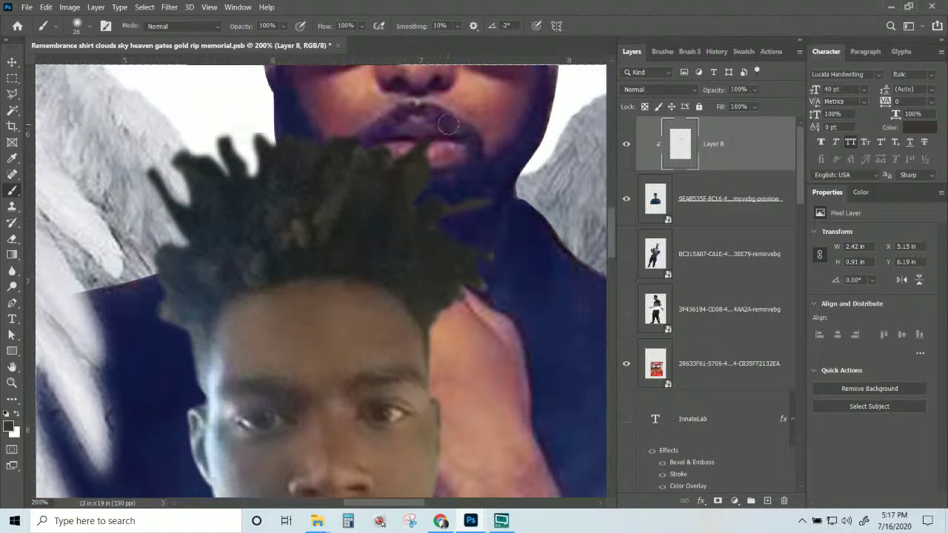
pyautogui.scroll(-4, 323, 259)
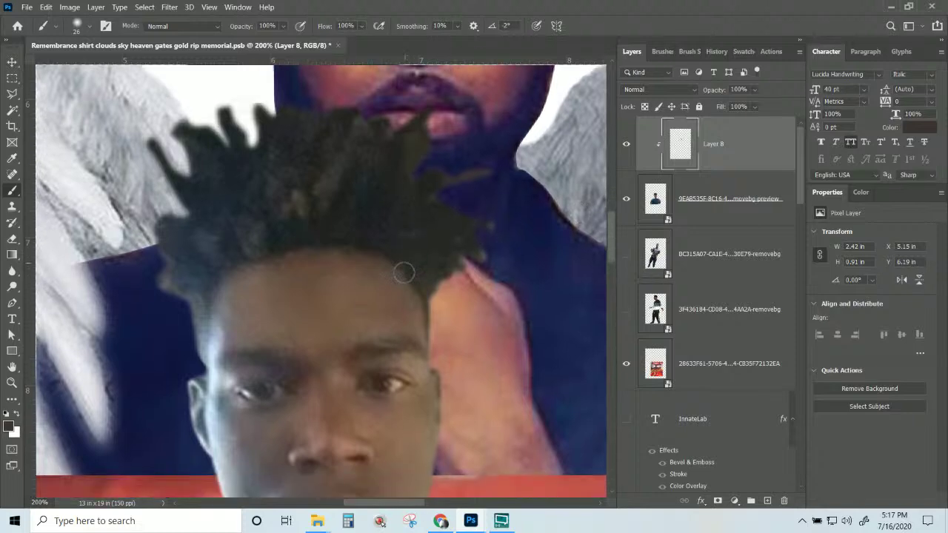
pyautogui.press('ctrl+KP_Subtract')
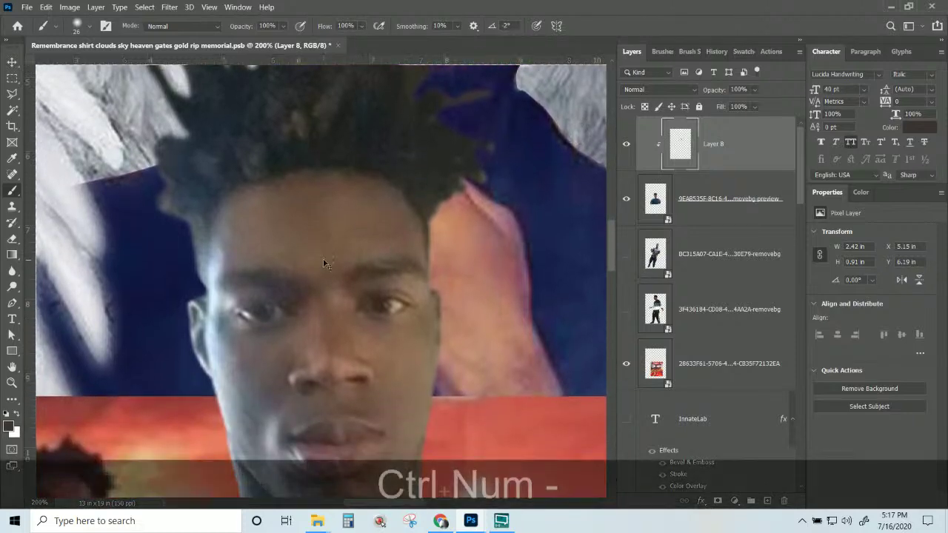
# - Scale the red candy poster layer up to 263.61% and position it to cover most of the canvas
pyautogui.press('ctrl+KP_Subtract')
pyautogui.press('ctrl+KP_Subtract')
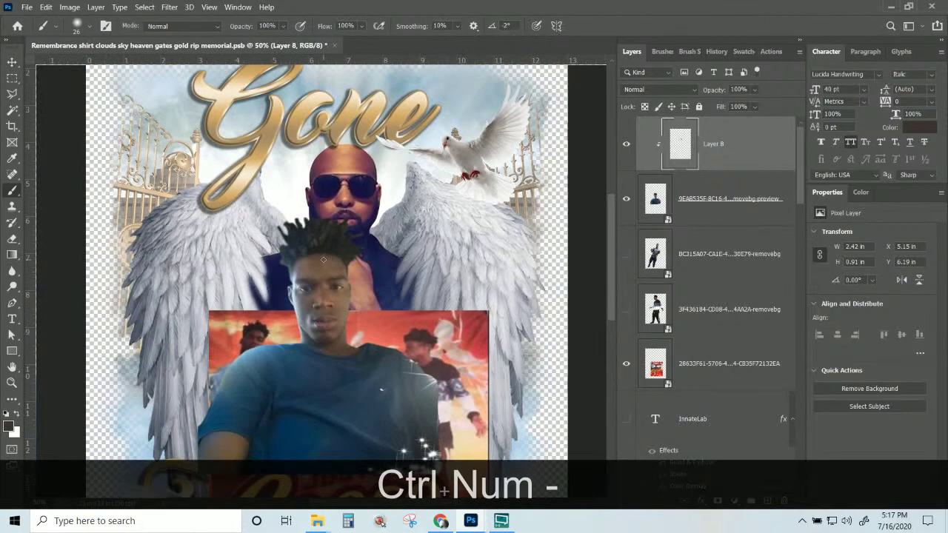
pyautogui.press('ctrl+KP_Subtract')
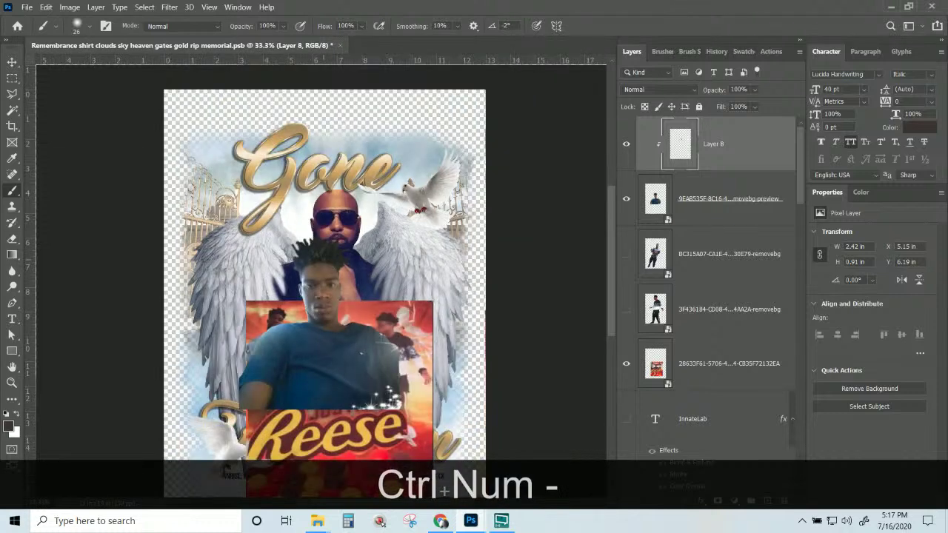
pyautogui.click(700, 365)
pyautogui.hotkey('ctrl', 't')
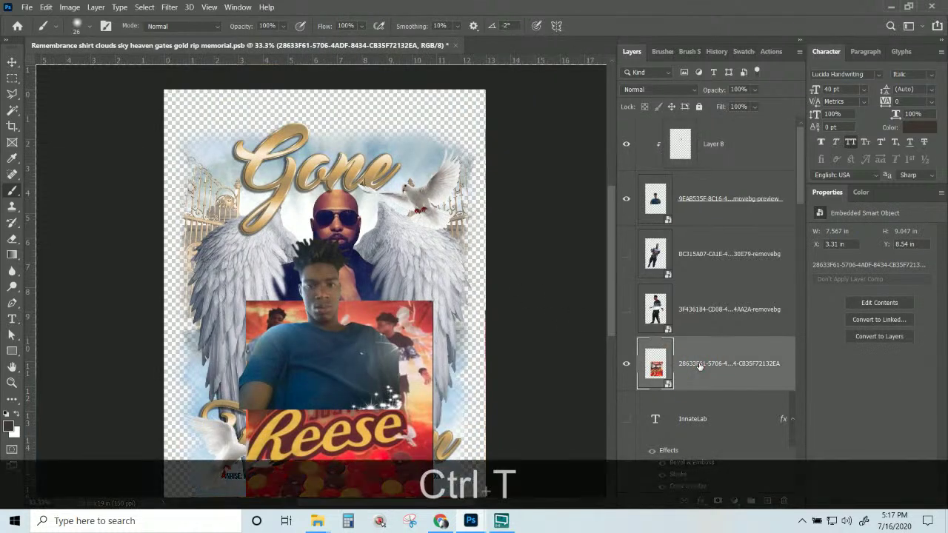
pyautogui.moveTo(435, 299); pyautogui.dragTo(345, 230)
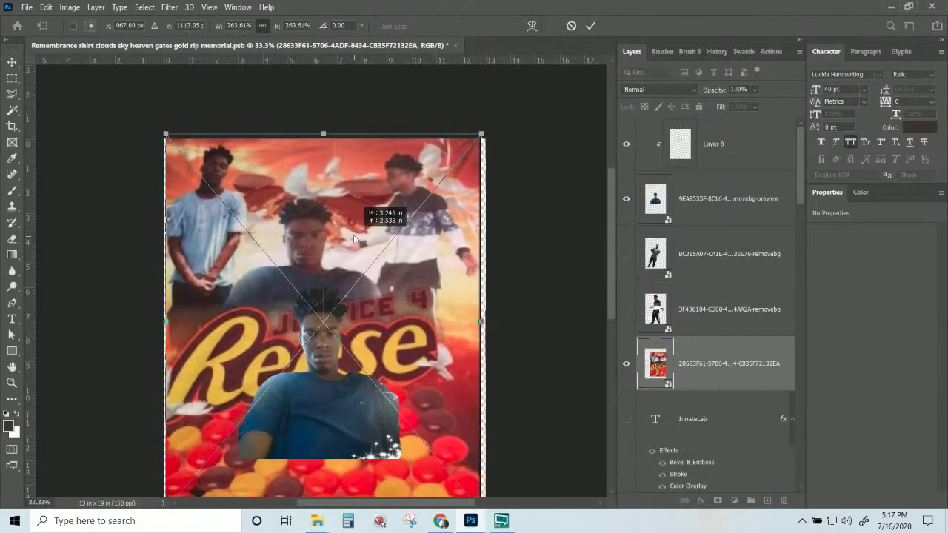
pyautogui.scroll(-3, 422, 265)
pyautogui.scroll(-3, 423, 265)
pyautogui.moveTo(459, 266); pyautogui.dragTo(461, 336)
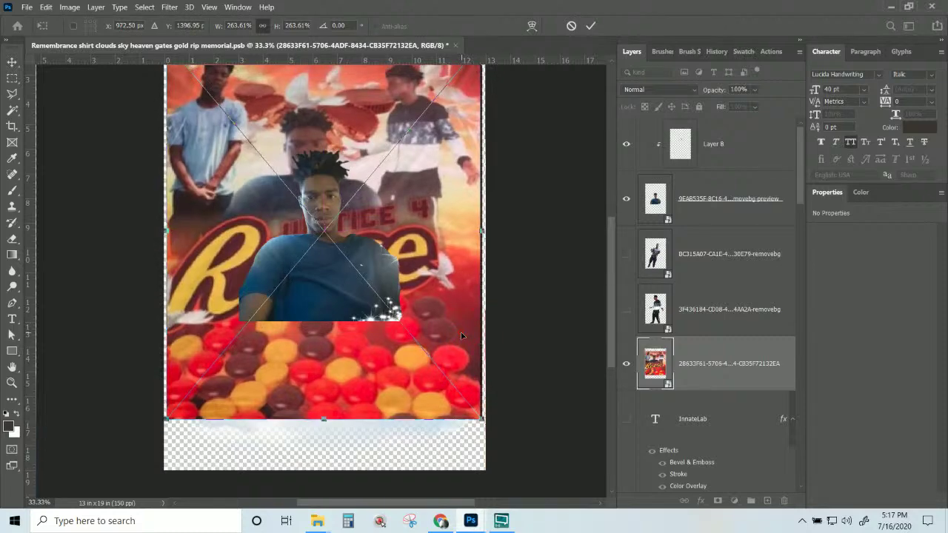
pyautogui.press('Return')
# - Link Layer 8 with the blue-shirt portrait layer and move them up over the matching central figure on the poster
pyautogui.scroll(2, 460, 222)
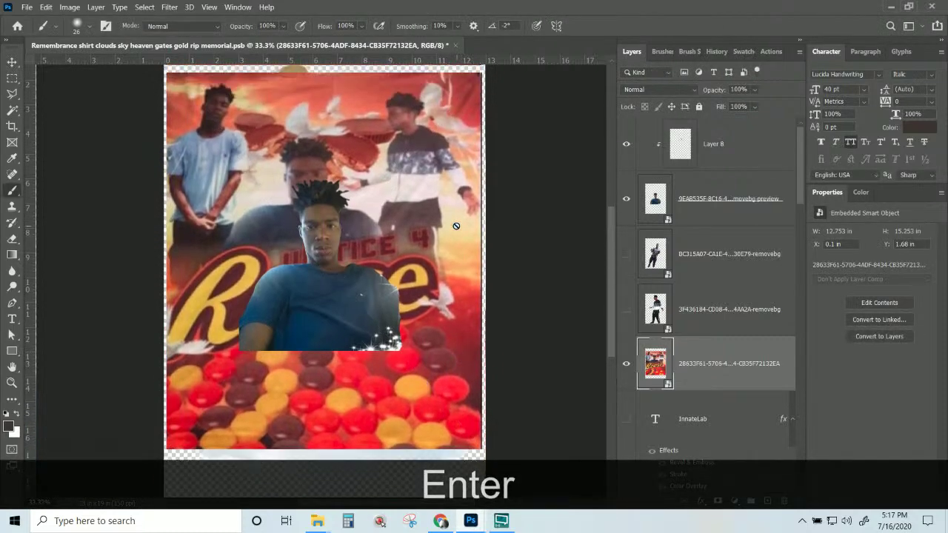
pyautogui.click(12, 61)
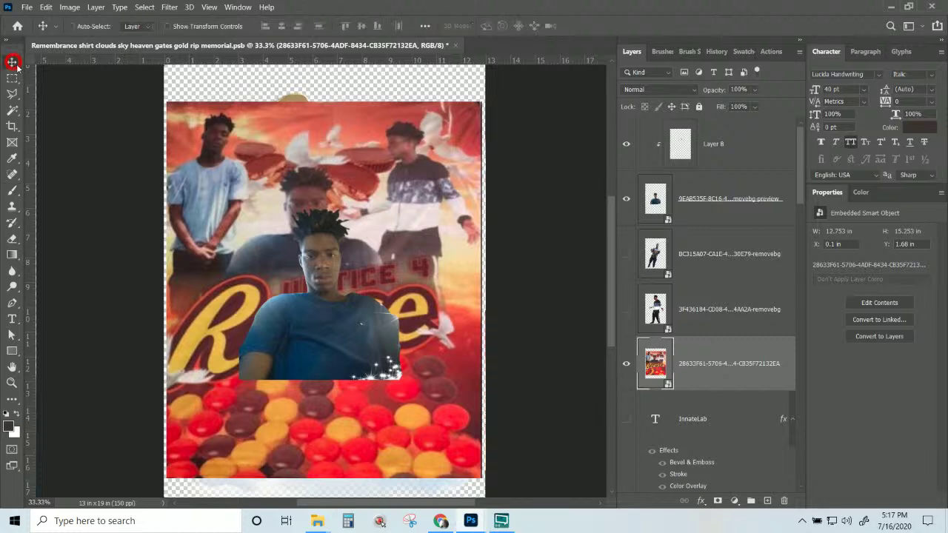
pyautogui.rightClick(329, 313)
pyautogui.click(744, 222)
pyautogui.click(754, 202)
pyautogui.click(740, 159)
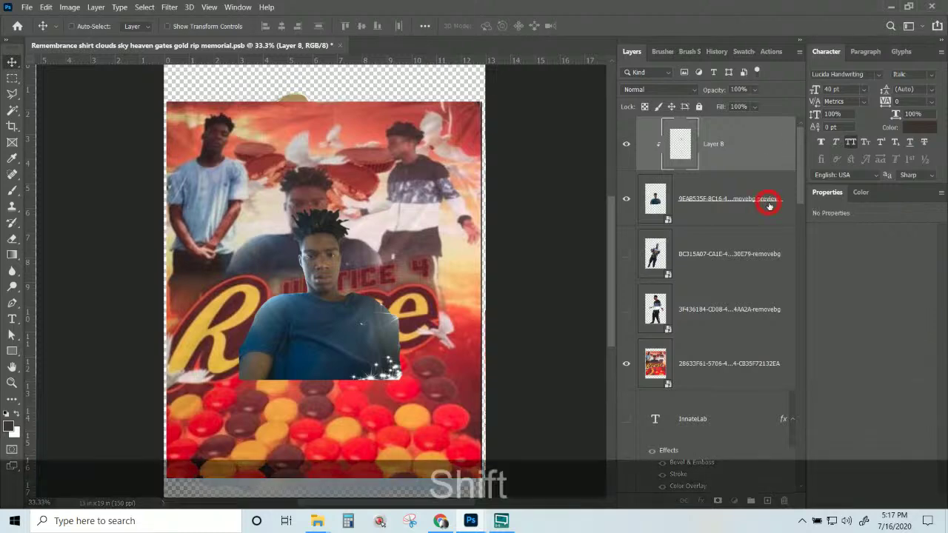
pyautogui.keyDown('shift'); pyautogui.click(767, 205); pyautogui.keyUp('shift')
pyautogui.click(682, 502)
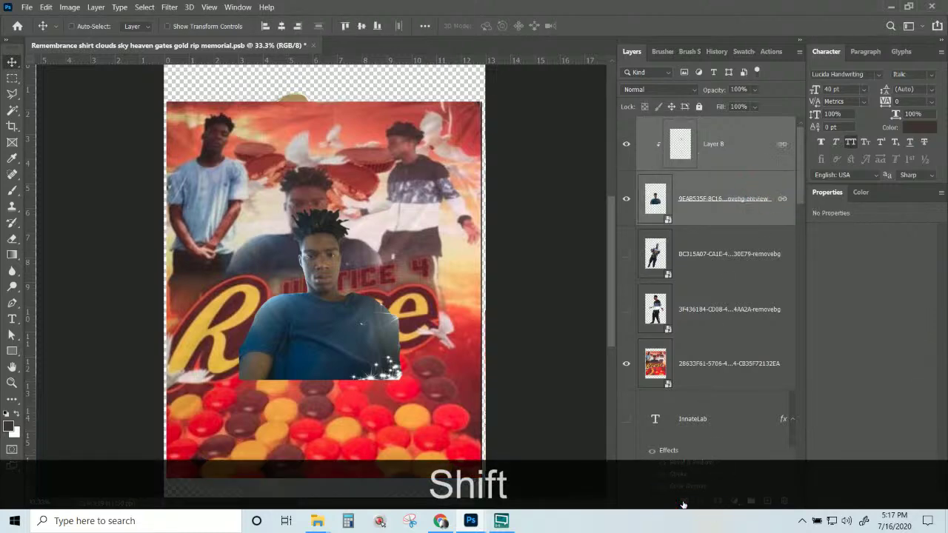
pyautogui.moveTo(350, 299); pyautogui.dragTo(346, 265)
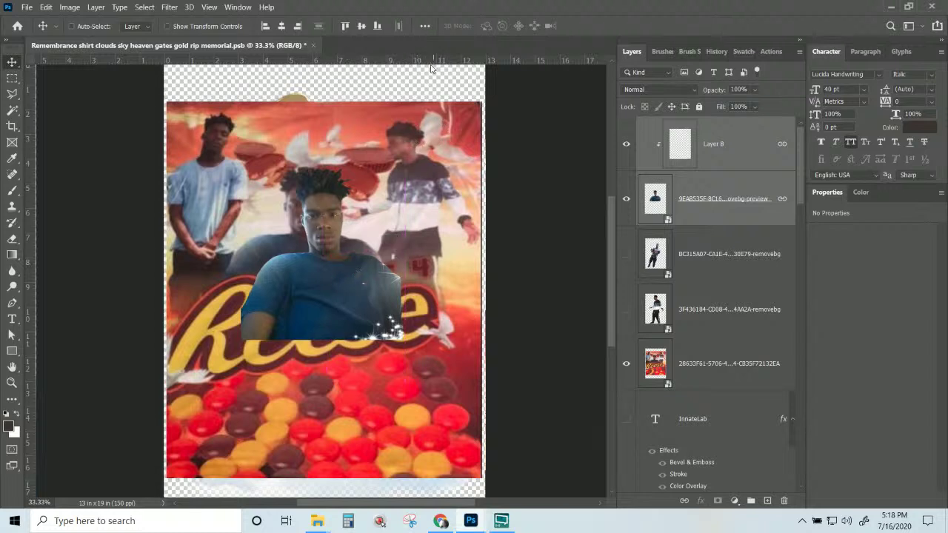
# - Make the two hidden full-body cutout layers visible
pyautogui.click(697, 249)
pyautogui.click(626, 254)
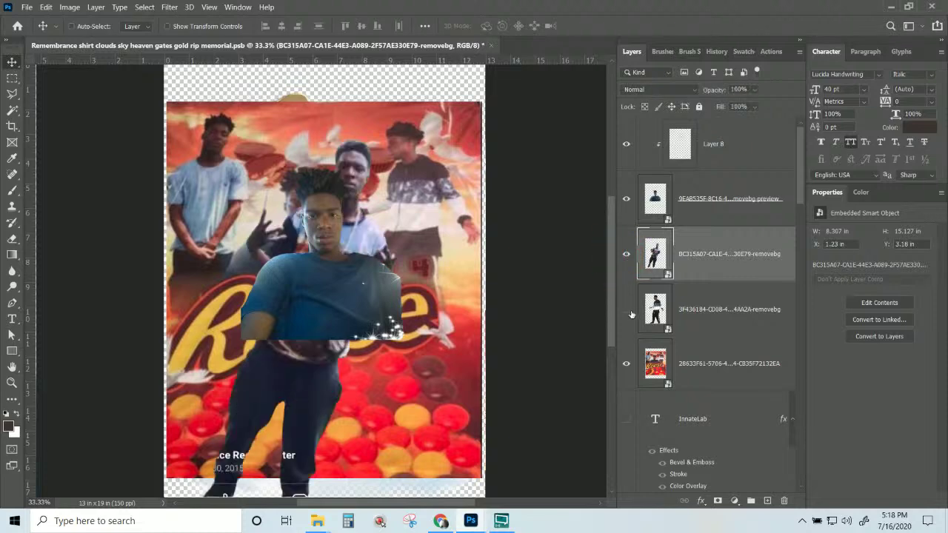
pyautogui.click(627, 311)
# - Scale the side-profile cutout in the black-and-white sweater to 61.09% and place it over the poster's matching right-hand figure
pyautogui.click(715, 311)
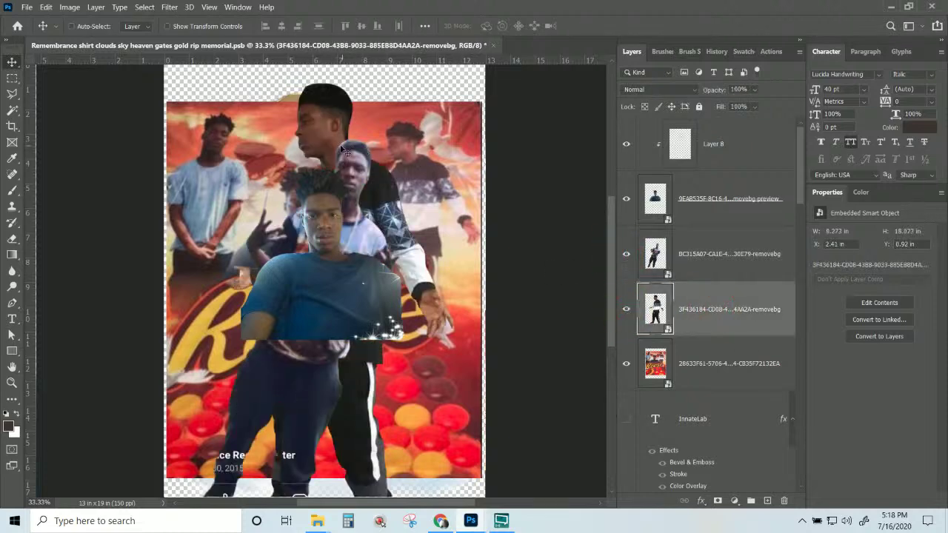
pyautogui.moveTo(322, 138); pyautogui.dragTo(380, 150)
pyautogui.hotkey('ctrl', 't')
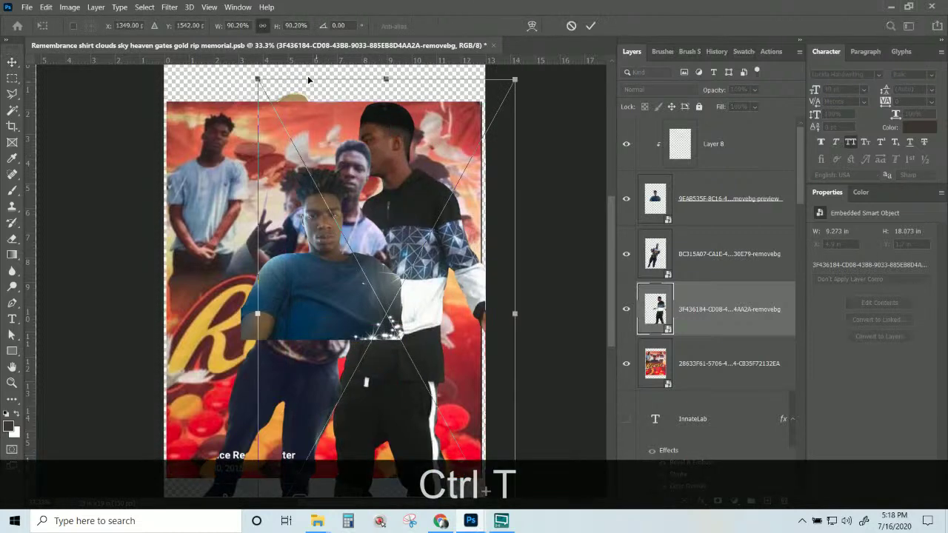
pyautogui.moveTo(271, 89); pyautogui.dragTo(324, 174)
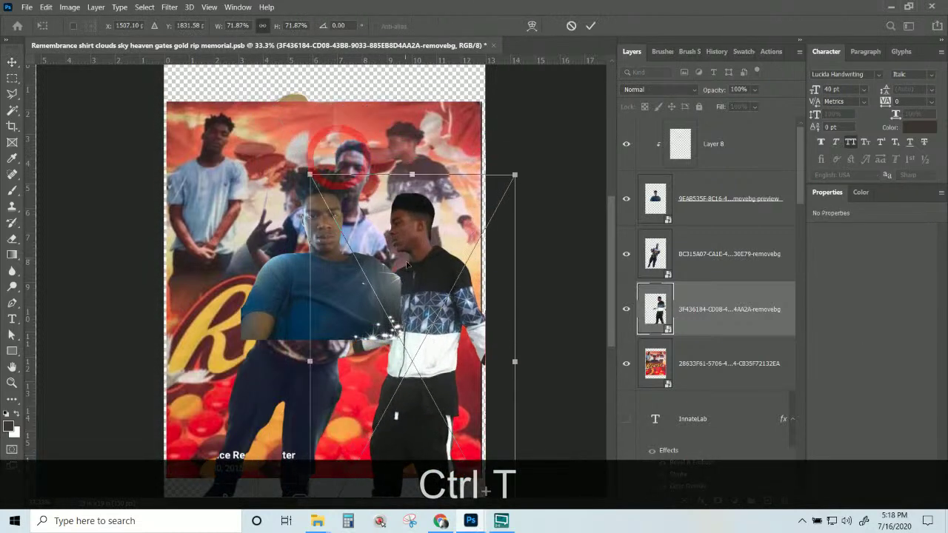
pyautogui.moveTo(433, 263); pyautogui.dragTo(421, 212)
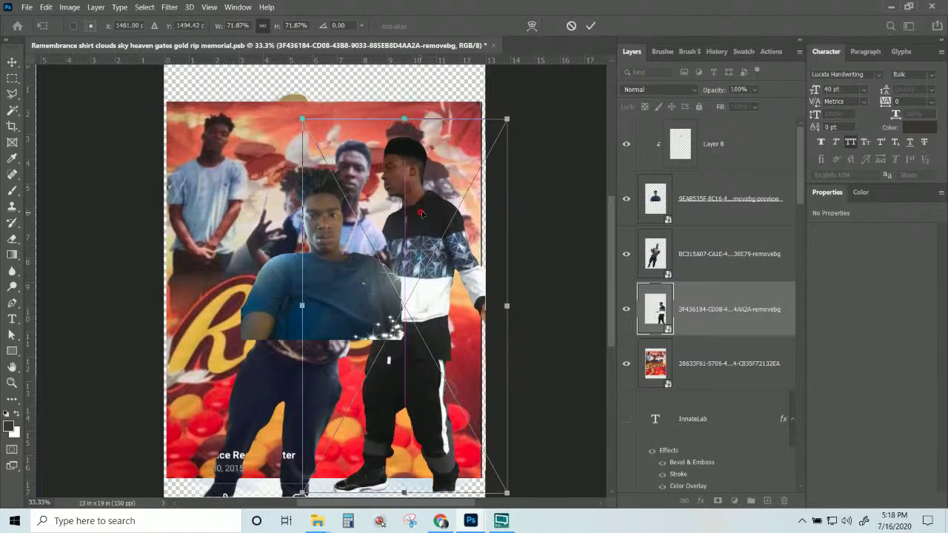
pyautogui.moveTo(508, 118); pyautogui.dragTo(444, 172)
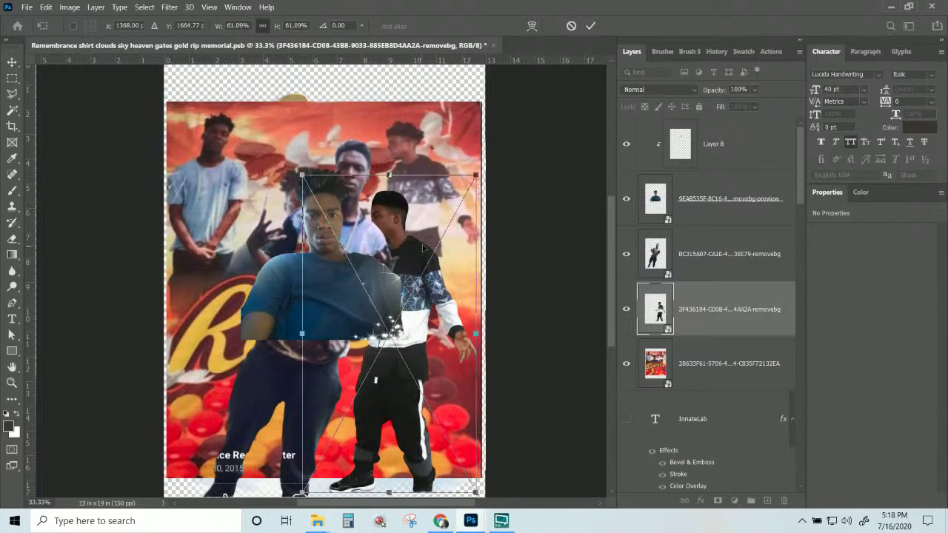
pyautogui.moveTo(427, 247); pyautogui.dragTo(438, 198)
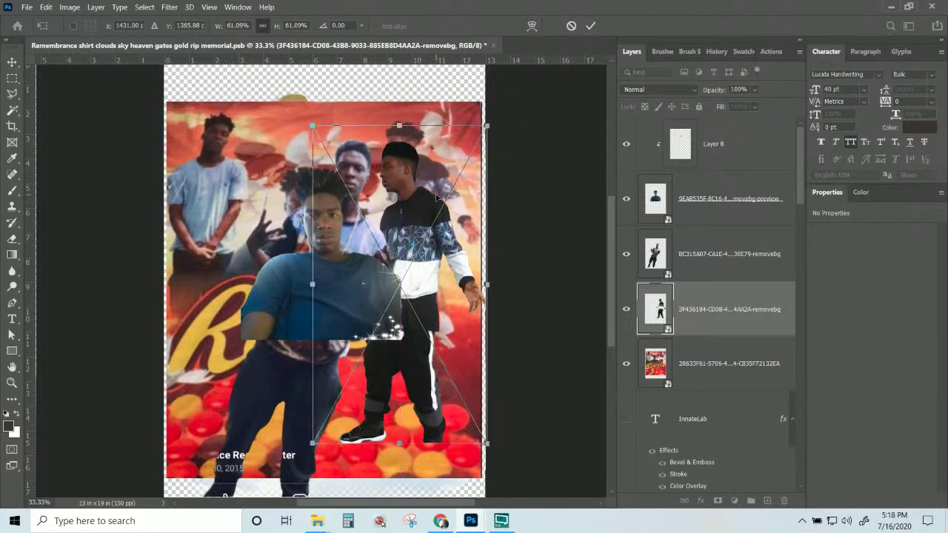
pyautogui.press('Return')
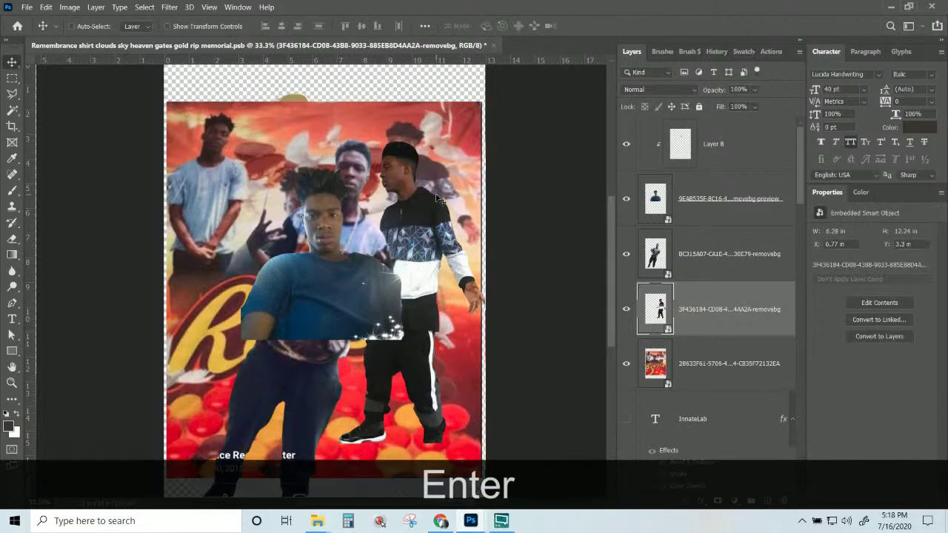
# - Release the clipping mask on Layer 8, the hair retouching layer
pyautogui.press('ctrl+KP_Add')
pyautogui.press('ctrl+KP_Add')
pyautogui.press('space')
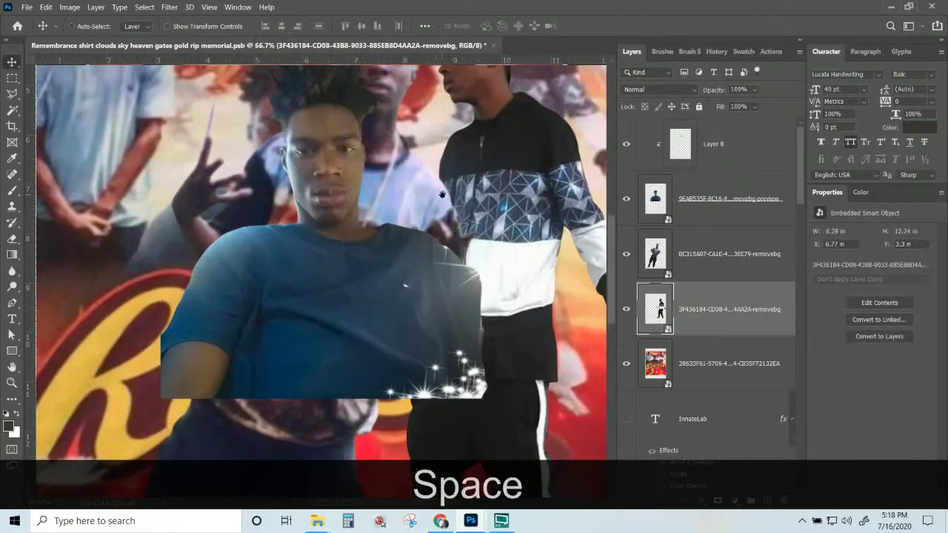
pyautogui.moveTo(442, 194); pyautogui.dragTo(323, 330)
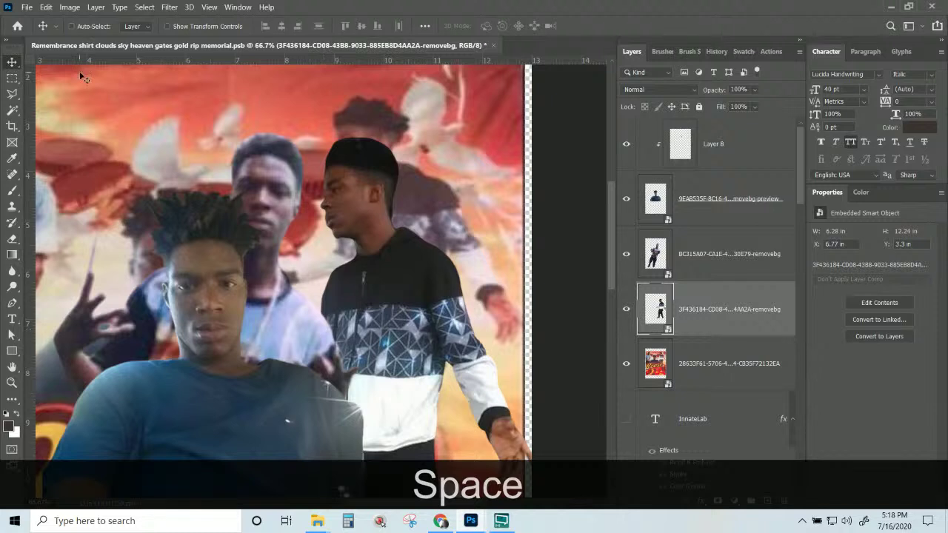
pyautogui.click(13, 97)
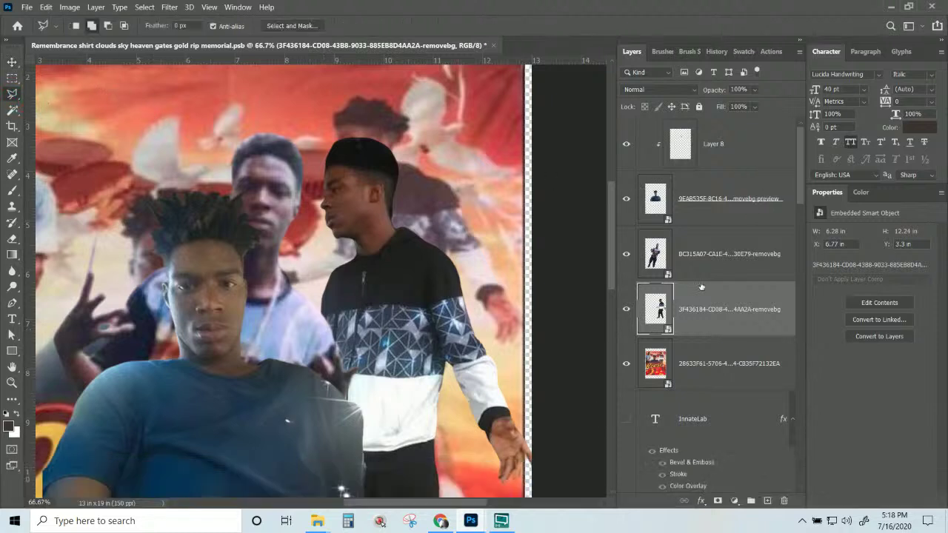
pyautogui.click(740, 149)
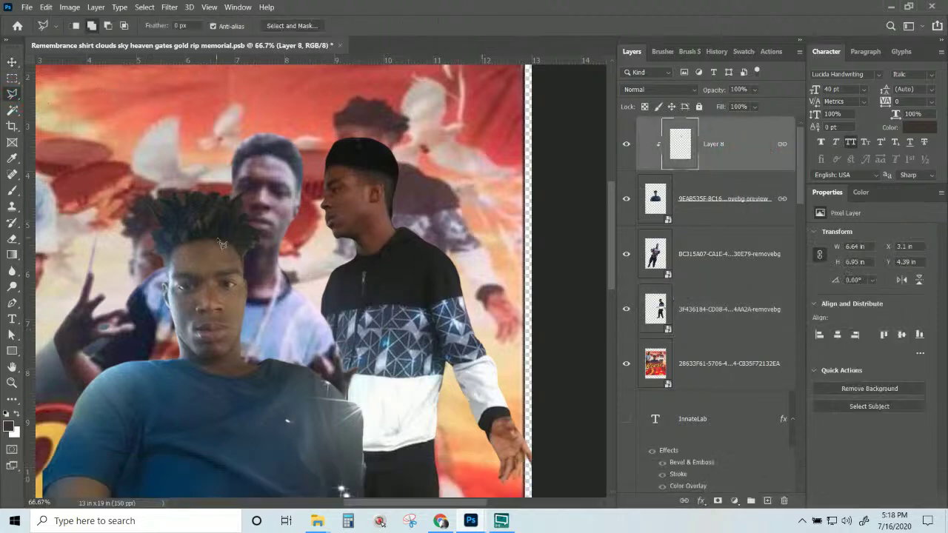
pyautogui.rightClick(730, 152)
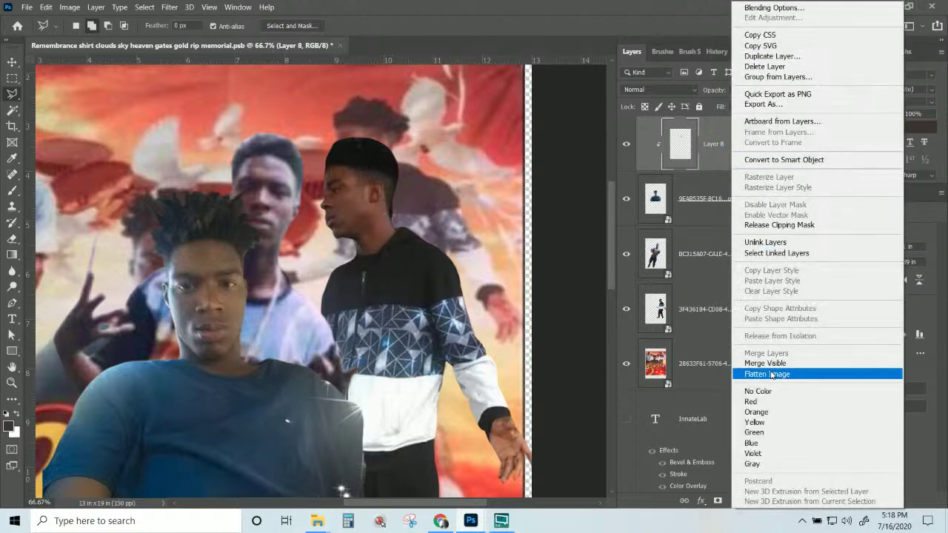
pyautogui.click(723, 160)
pyautogui.rightClick(773, 152)
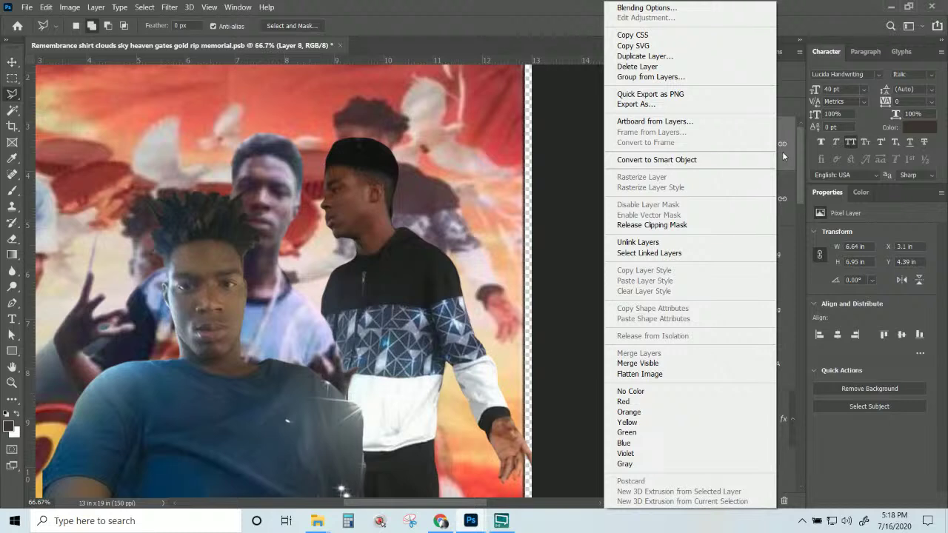
pyautogui.click(701, 224)
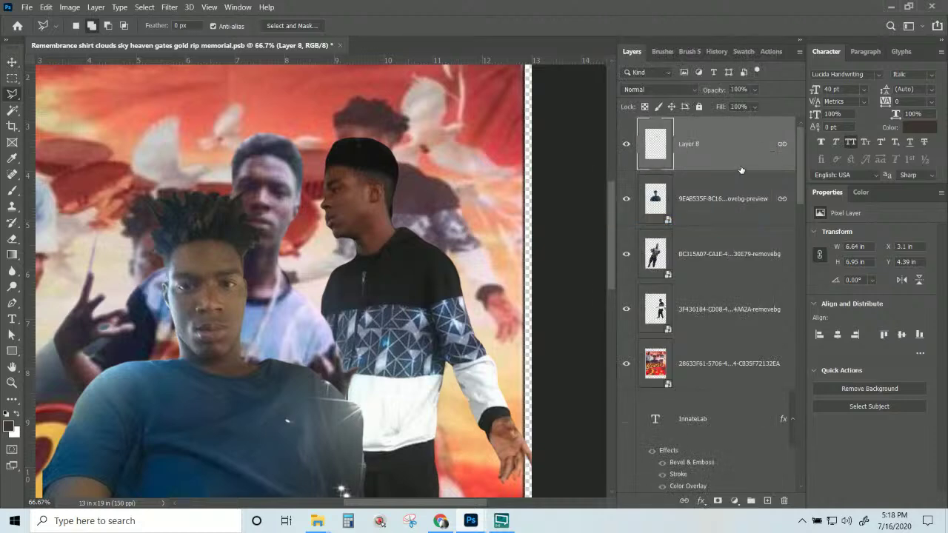
# - Load the blue-shirt portrait's outline as a selection and add it as a layer mask on Layer 8
pyautogui.click(712, 207)
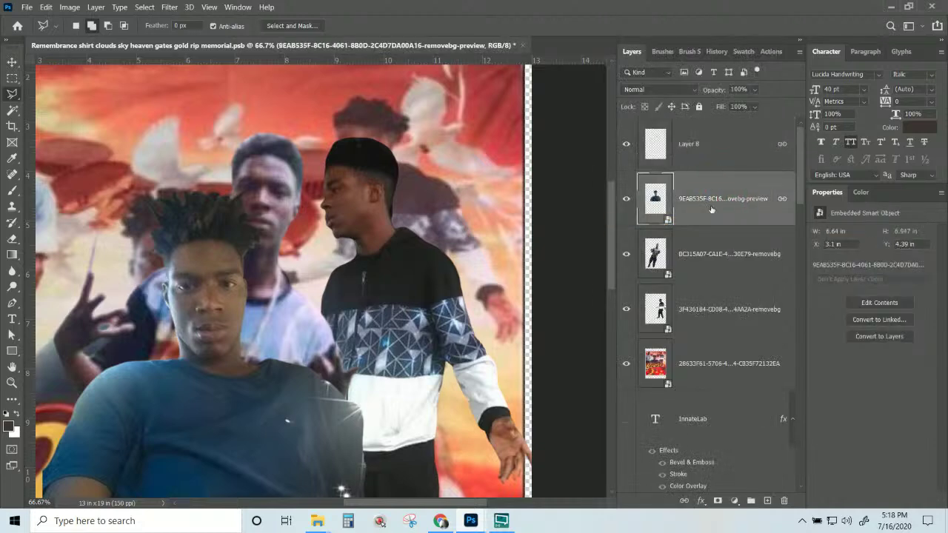
pyautogui.keyDown('ctrl'); pyautogui.click(658, 204); pyautogui.keyUp('ctrl')
pyautogui.click(681, 147)
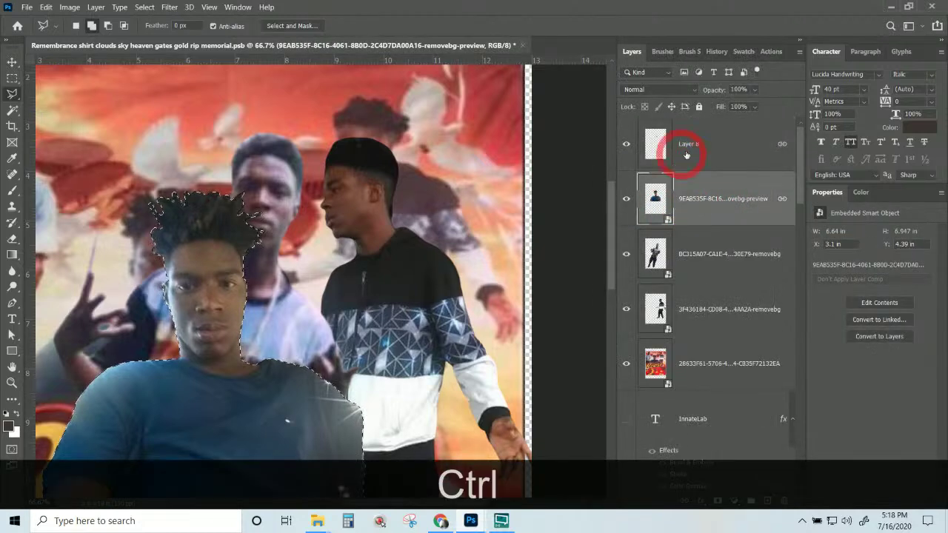
pyautogui.rightClick(701, 143)
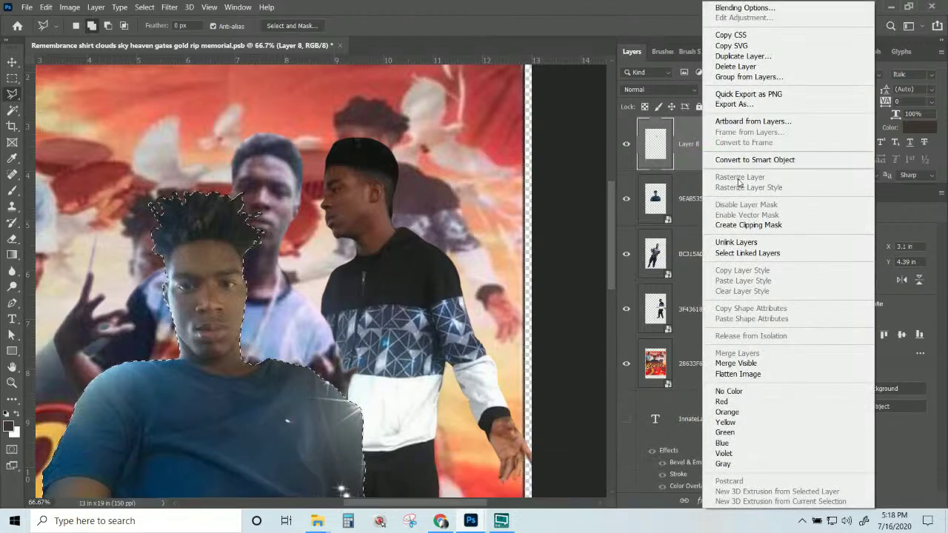
pyautogui.click(696, 156)
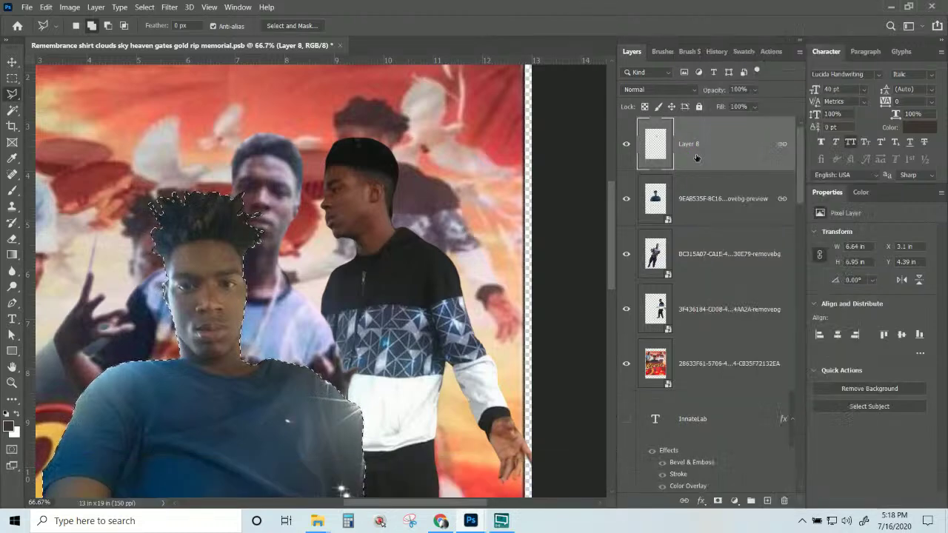
pyautogui.click(718, 501)
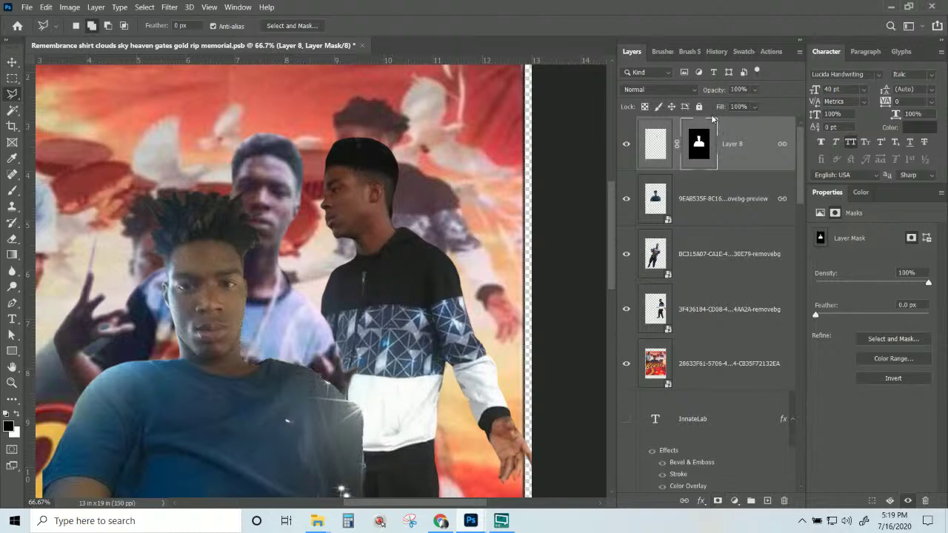
# - Apply Layer 8's layer mask permanently to its painted pixels
pyautogui.rightClick(735, 143)
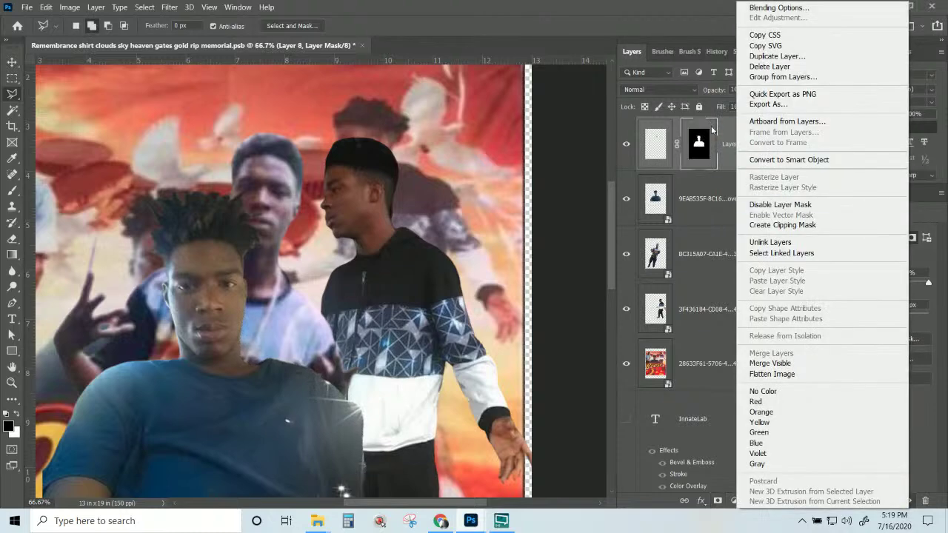
pyautogui.rightClick(687, 139)
pyautogui.rightClick(696, 137)
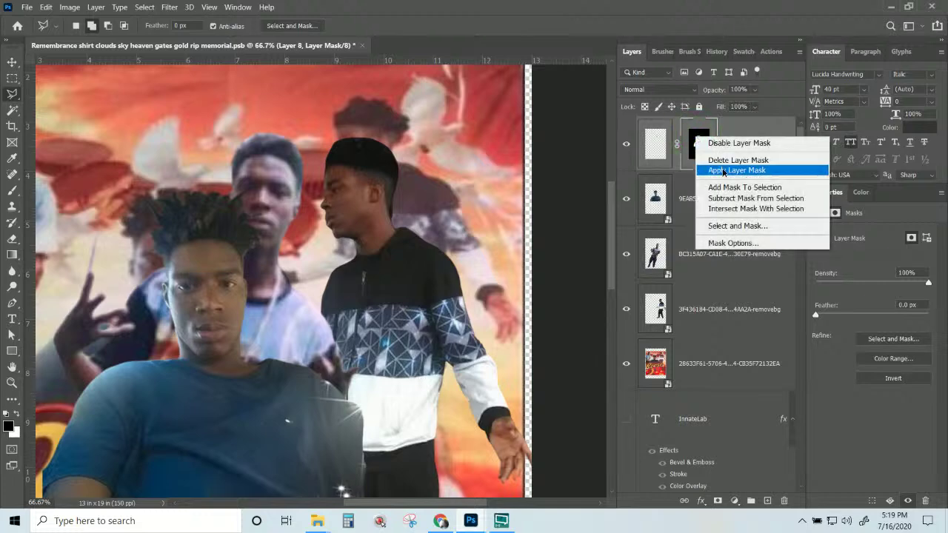
pyautogui.click(734, 170)
# - Merge Layer 8 with the blue-shirt portrait layer into a single layer
pyautogui.rightClick(735, 150)
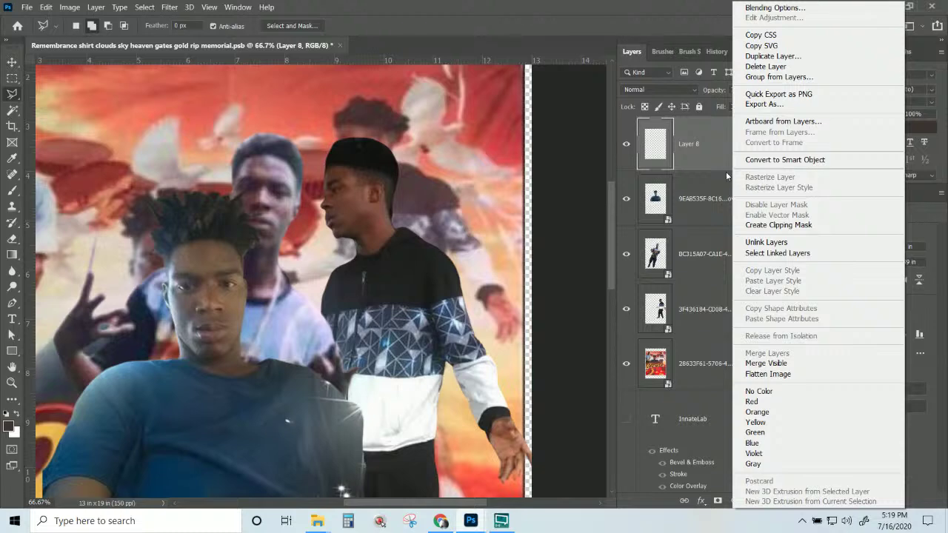
pyautogui.click(715, 154)
pyautogui.keyDown('shift'); pyautogui.click(718, 196); pyautogui.keyUp('shift')
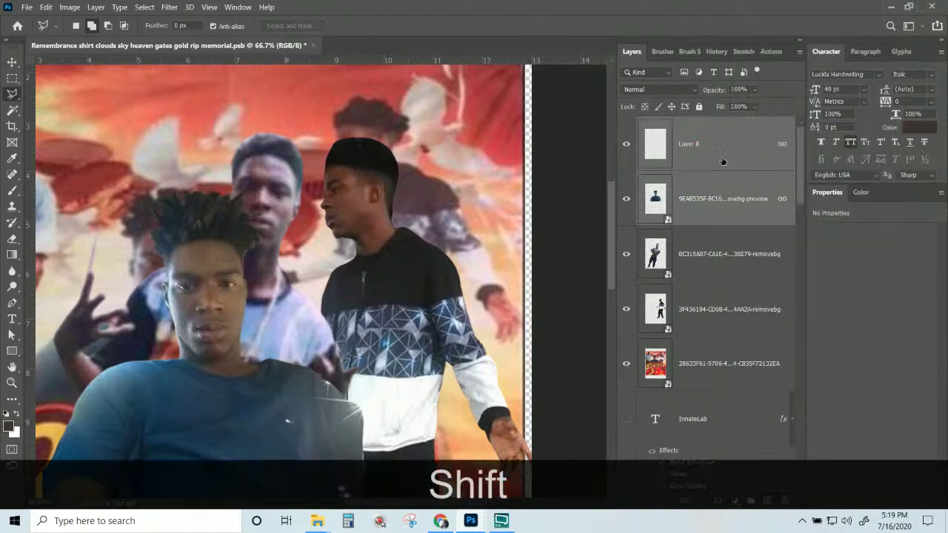
pyautogui.rightClick(722, 161)
pyautogui.click(759, 353)
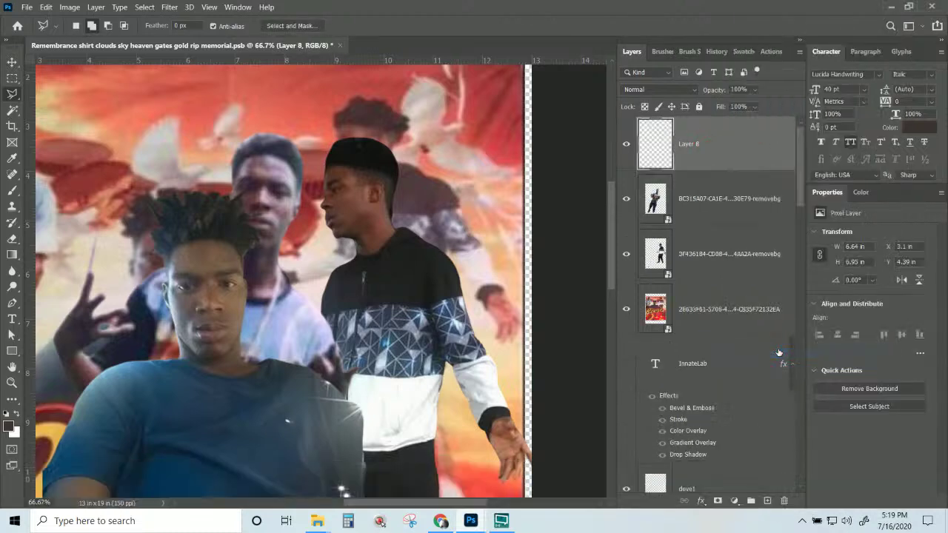
# - Outline the hair of the blue-shirt portrait on Layer 8 with the Polygonal Lasso and copy it onto a new layer
pyautogui.click(627, 144)
pyautogui.click(626, 144)
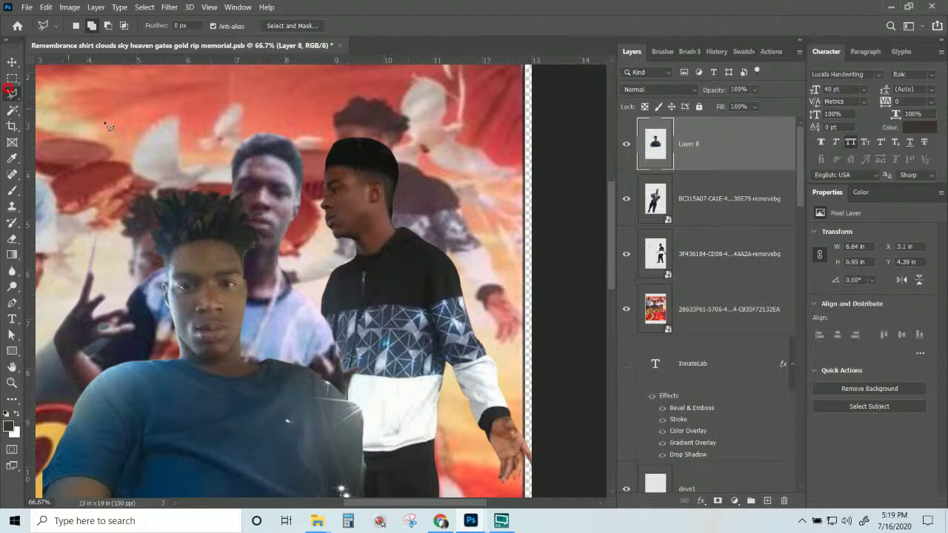
pyautogui.click(128, 174)
pyautogui.click(175, 259)
pyautogui.click(259, 263)
pyautogui.click(284, 247)
pyautogui.click(207, 145)
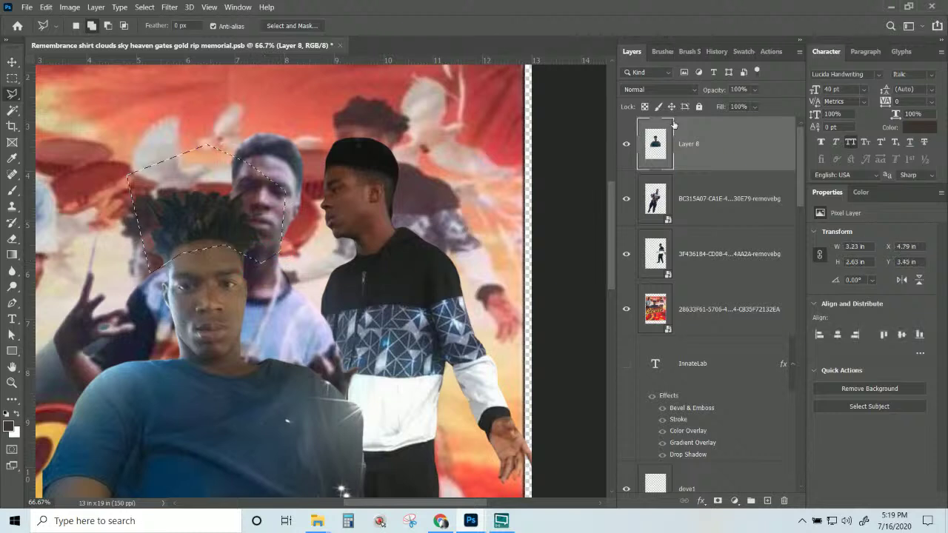
pyautogui.hotkey('ctrl', 'c')
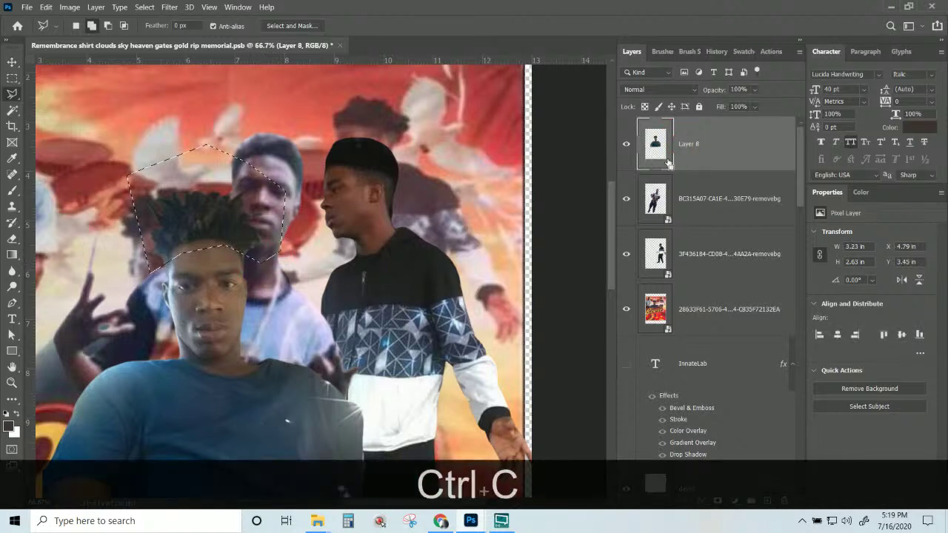
pyautogui.hotkey('ctrl', 'v')
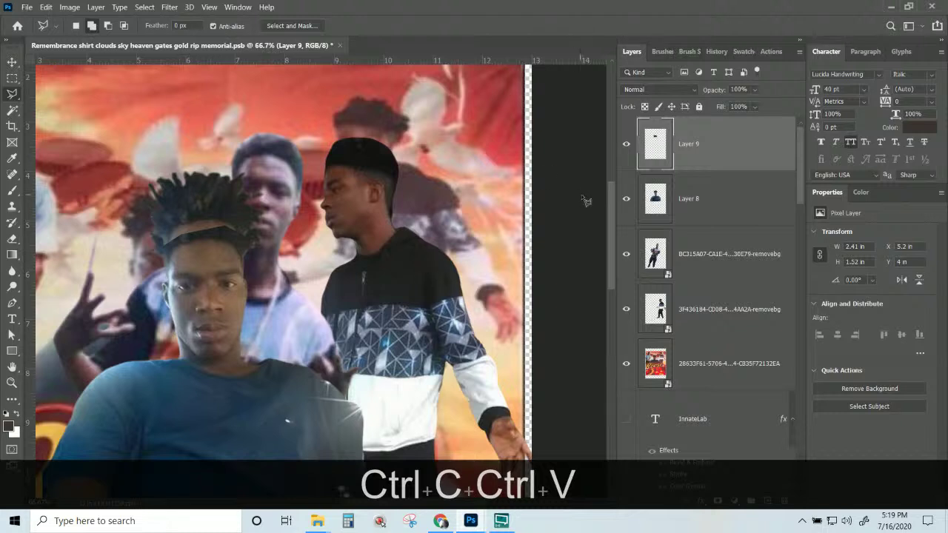
# - Hide Layer 8, the blue-shirt portrait, leaving the copied hair in view
pyautogui.click(696, 199)
pyautogui.click(626, 200)
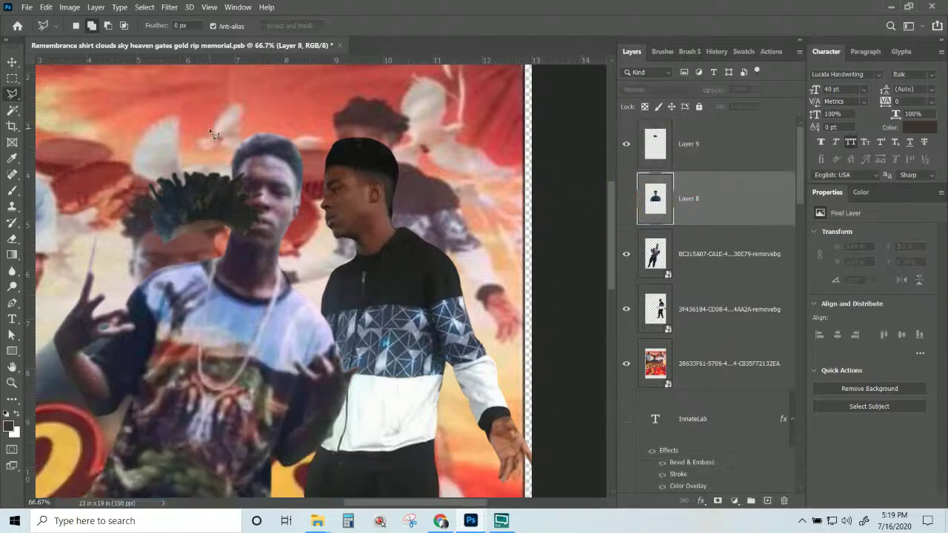
pyautogui.click(628, 200)
pyautogui.click(627, 200)
# - Move the copied hair on Layer 9 onto the head of the man in profile and stack it directly beneath his cutout layer
pyautogui.click(695, 143)
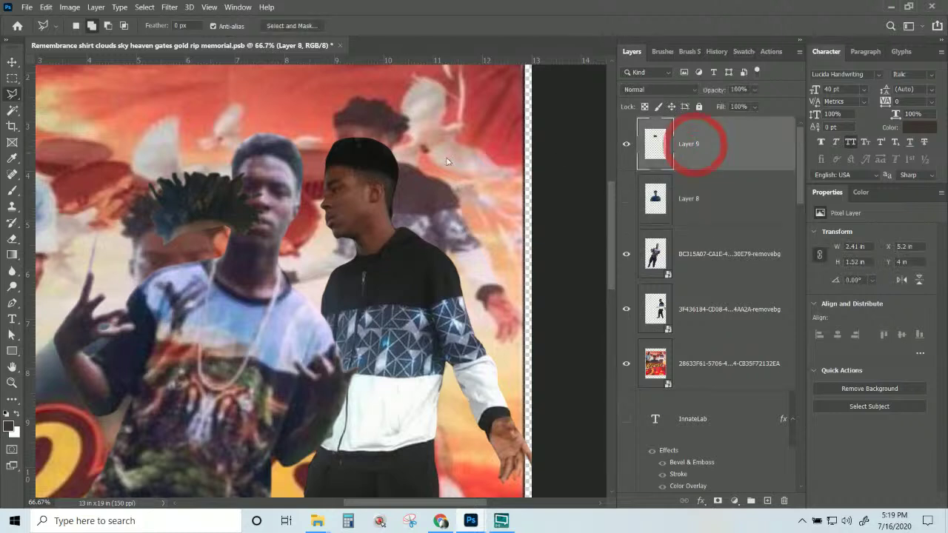
pyautogui.click(11, 63)
pyautogui.moveTo(234, 214); pyautogui.dragTo(387, 144)
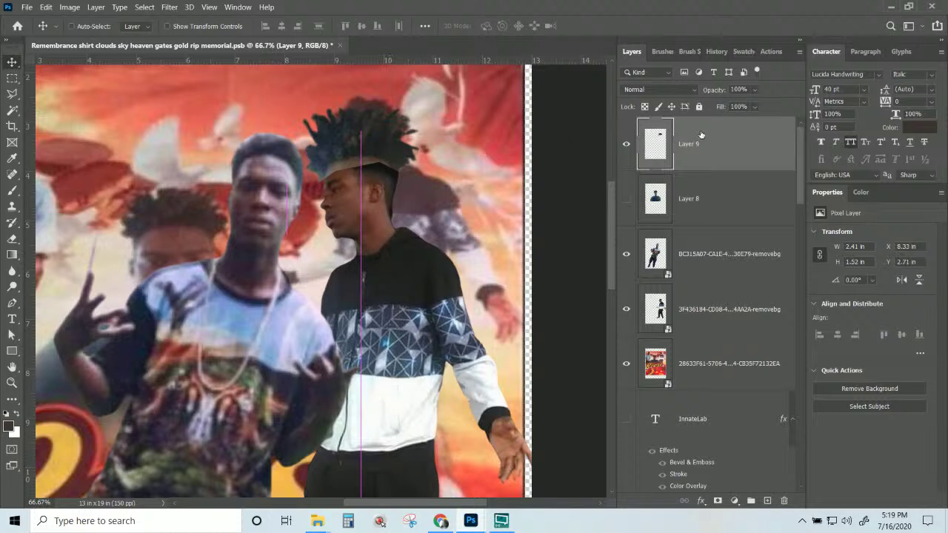
pyautogui.moveTo(709, 148); pyautogui.dragTo(709, 329)
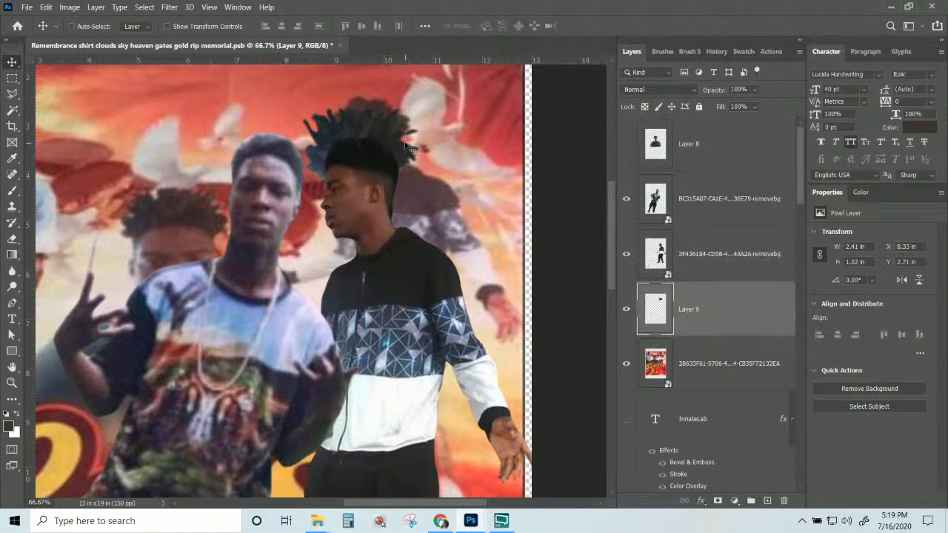
pyautogui.moveTo(408, 144); pyautogui.dragTo(413, 155)
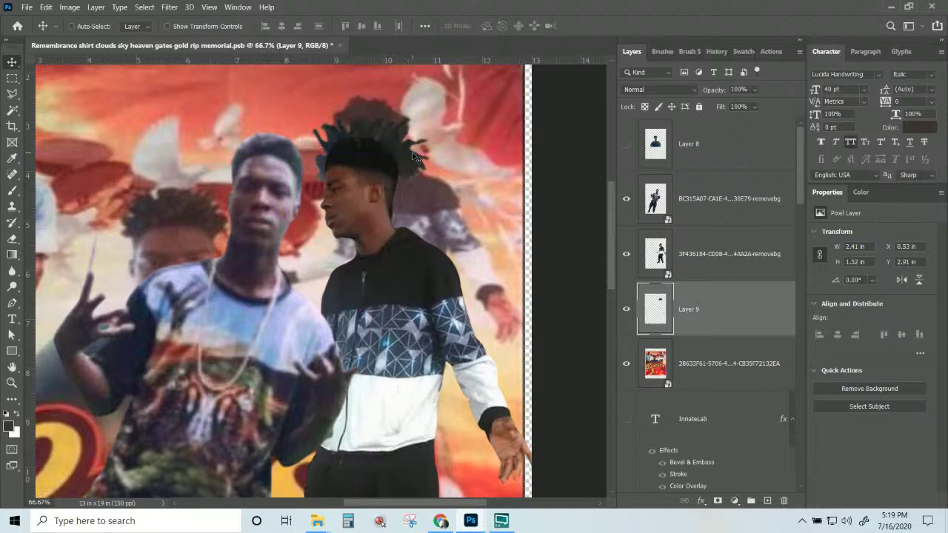
# - Scale the Layer 9 hair to 82.02%, rotate it 12.57° and fit it behind the profile man's head
pyautogui.press('ctrl')
pyautogui.hotkey('ctrl', 't')
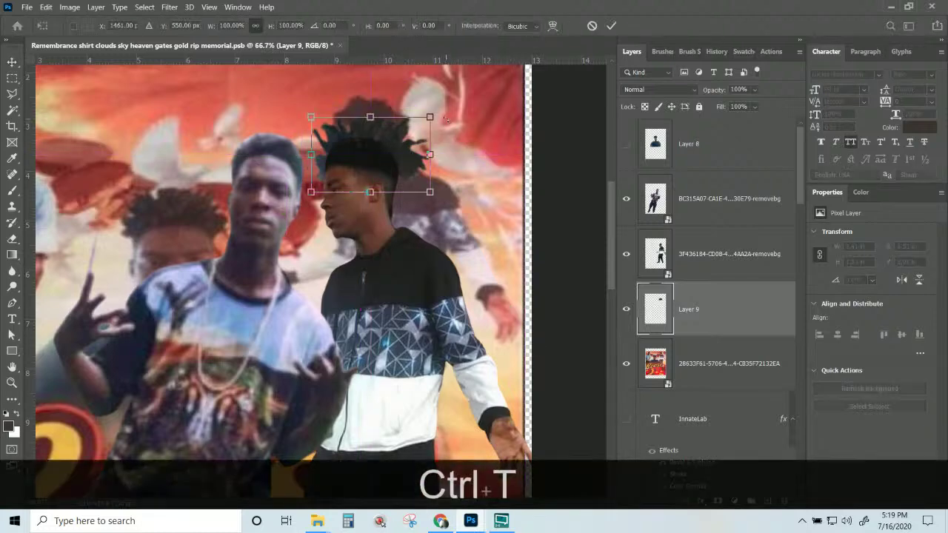
pyautogui.moveTo(429, 117); pyautogui.dragTo(421, 125)
pyautogui.moveTo(412, 178); pyautogui.dragTo(396, 169)
pyautogui.moveTo(431, 111); pyautogui.dragTo(454, 120)
pyautogui.moveTo(390, 145); pyautogui.dragTo(385, 144)
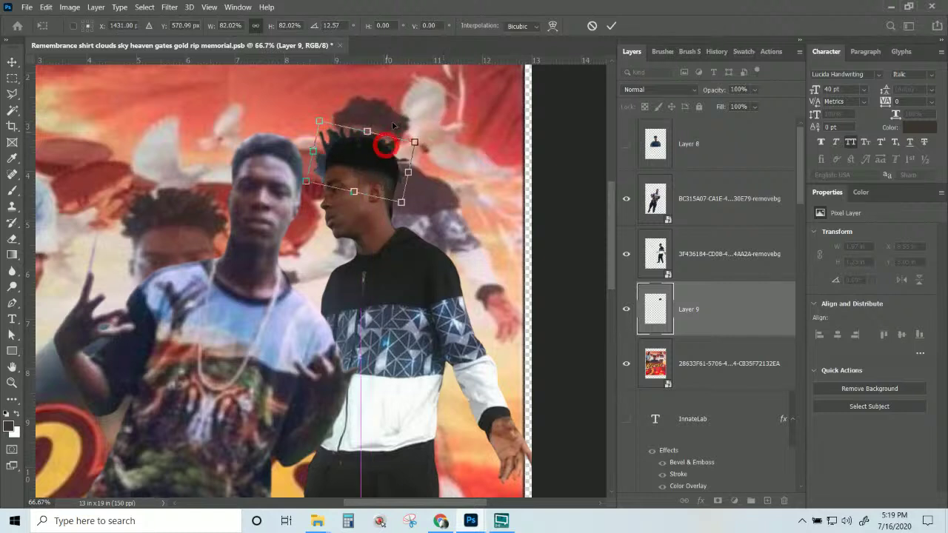
pyautogui.moveTo(390, 182); pyautogui.dragTo(396, 177)
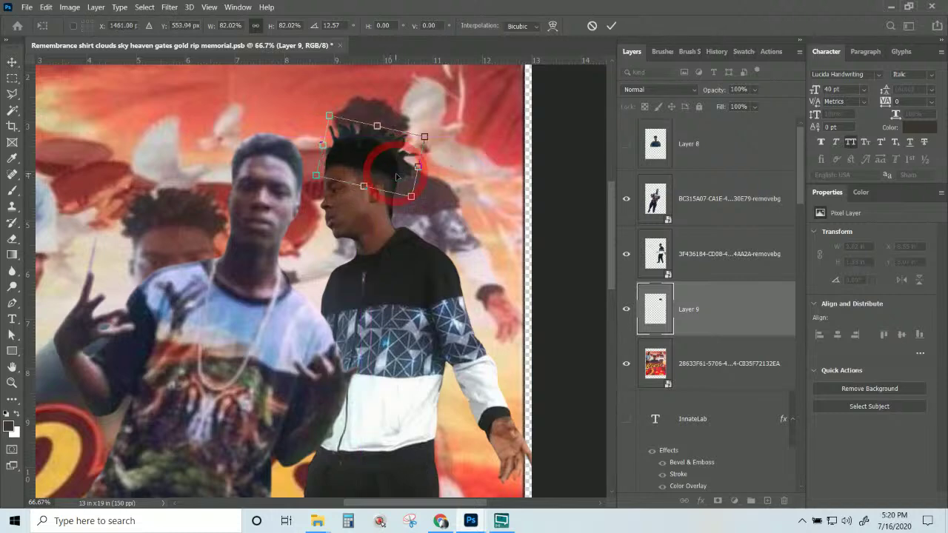
pyautogui.press('Left')
pyautogui.press('Left')
pyautogui.press('Left')
pyautogui.press('Left')
pyautogui.press('Left')
pyautogui.press('Left')
pyautogui.press('Left')
pyautogui.press('Left')
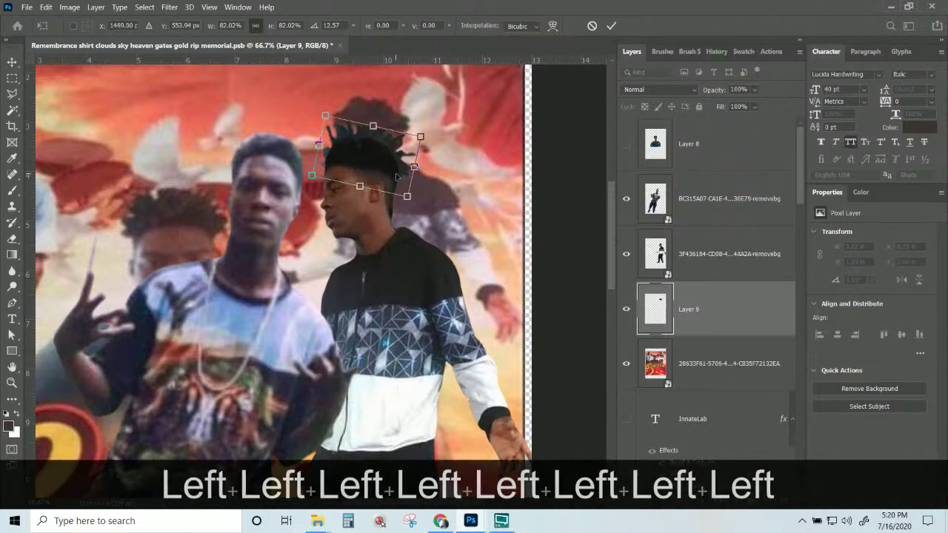
pyautogui.press('Left')
pyautogui.press('Return')
pyautogui.press('ctrl+KP_Add')
pyautogui.press('ctrl+KP_Add')
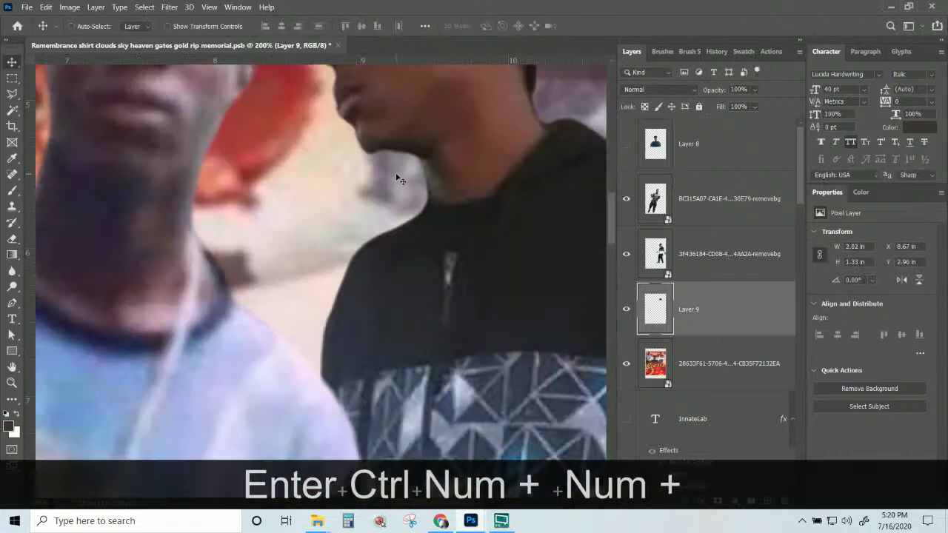
pyautogui.moveTo(396, 179)
pyautogui.mouseDown()
pyautogui.moveTo(363, 324)
pyautogui.moveTo(364, 304)
pyautogui.moveTo(383, 276)
pyautogui.moveTo(351, 388)
pyautogui.moveTo(363, 330)
pyautogui.mouseUp()
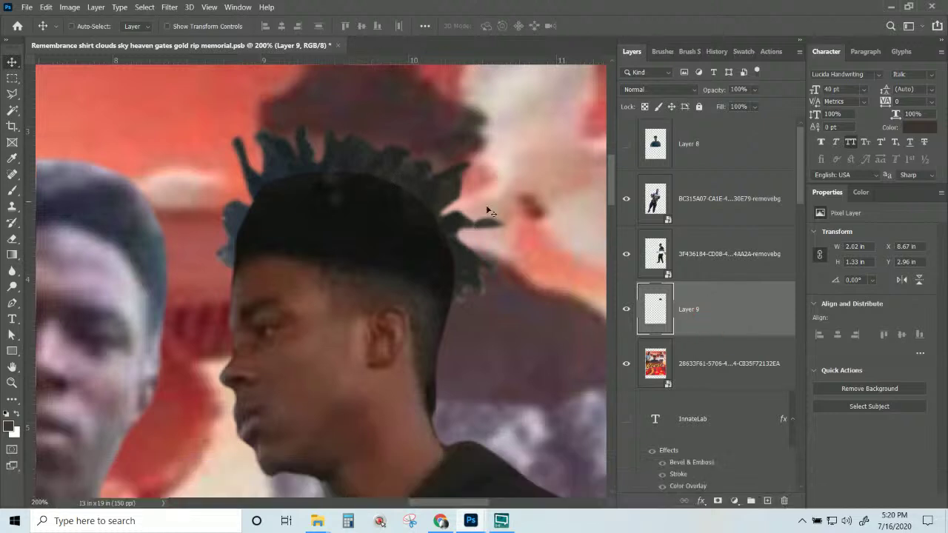
pyautogui.click(96, 7)
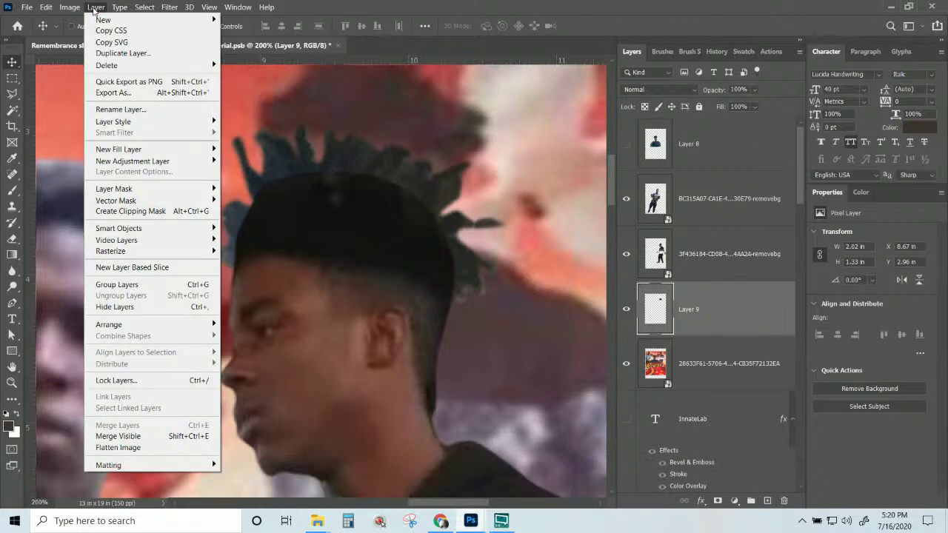
pyautogui.click(151, 160)
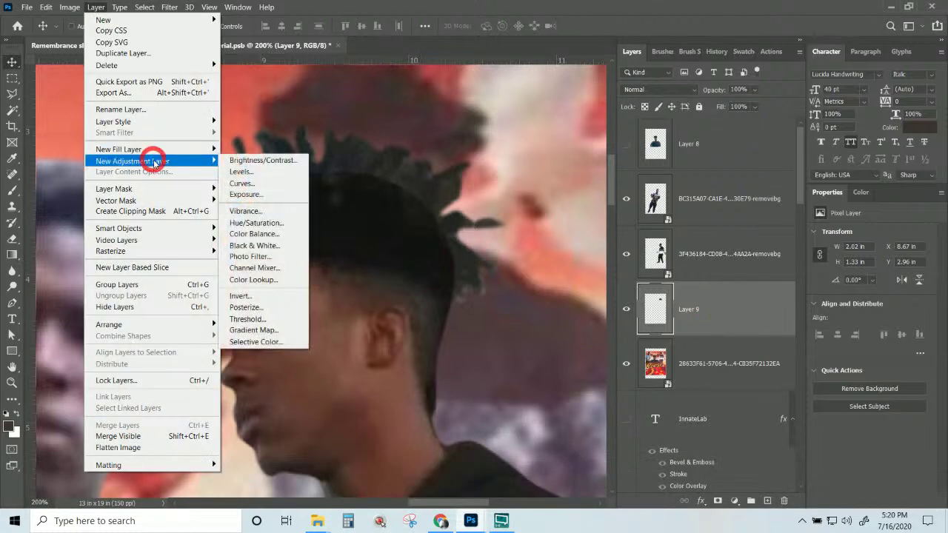
pyautogui.click(281, 230)
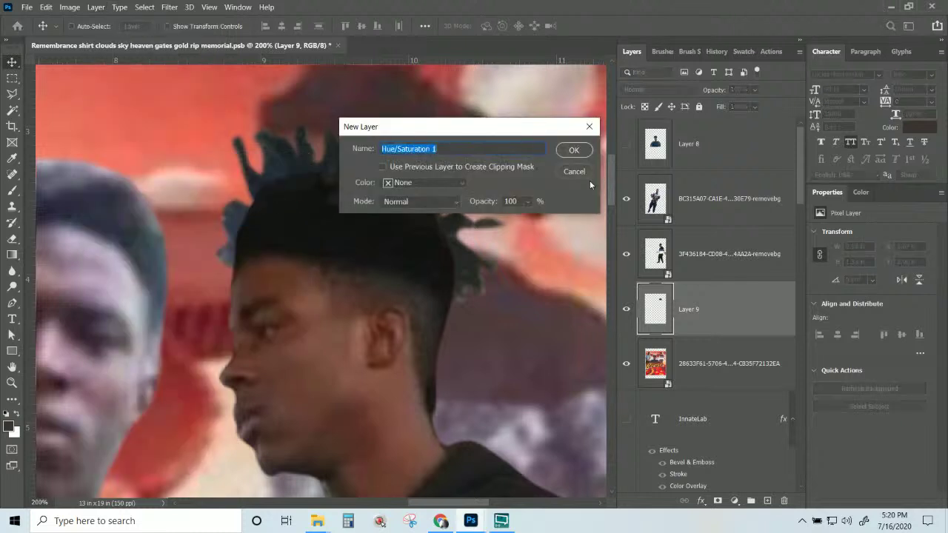
pyautogui.click(573, 171)
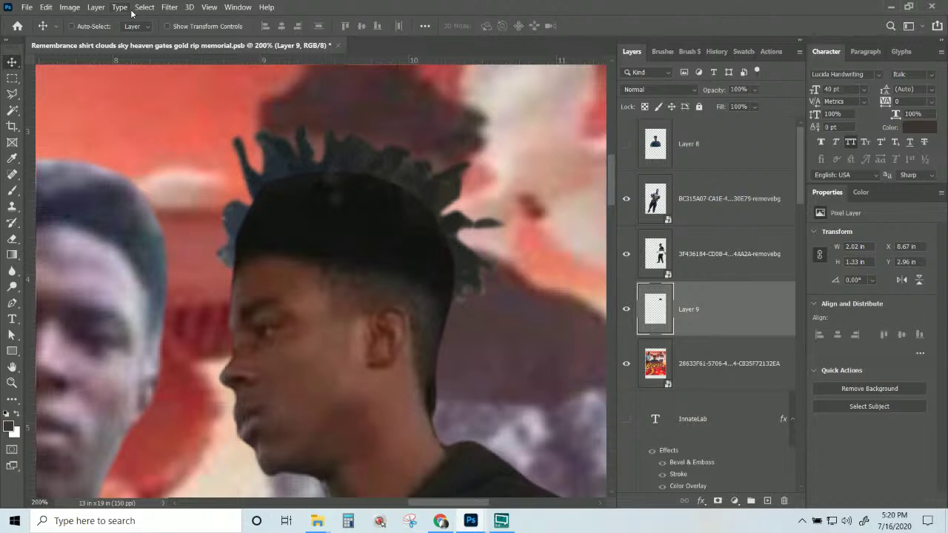
# - Add a Levels adjustment layer clipped to Layer 9 and darken the hair by setting the midtone value to 0.69
pyautogui.click(95, 7)
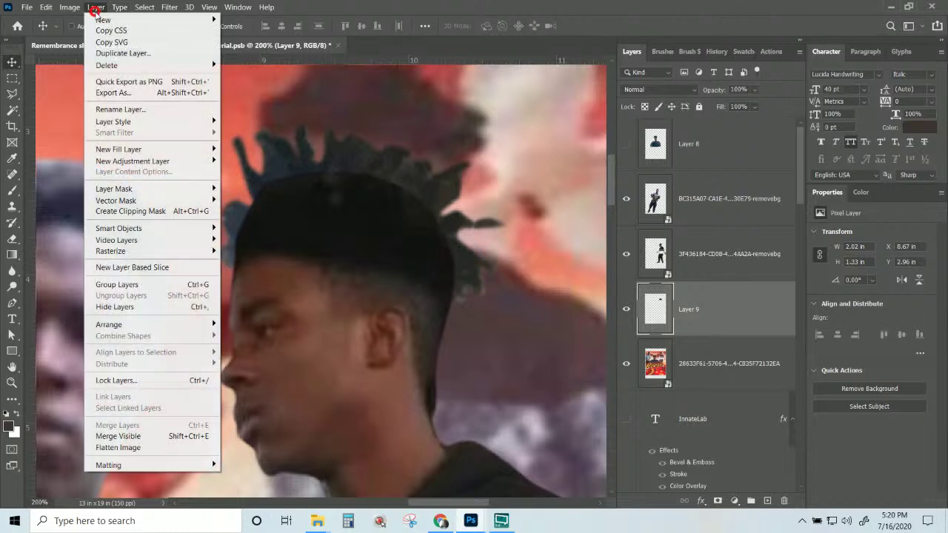
pyautogui.click(168, 162)
pyautogui.click(280, 172)
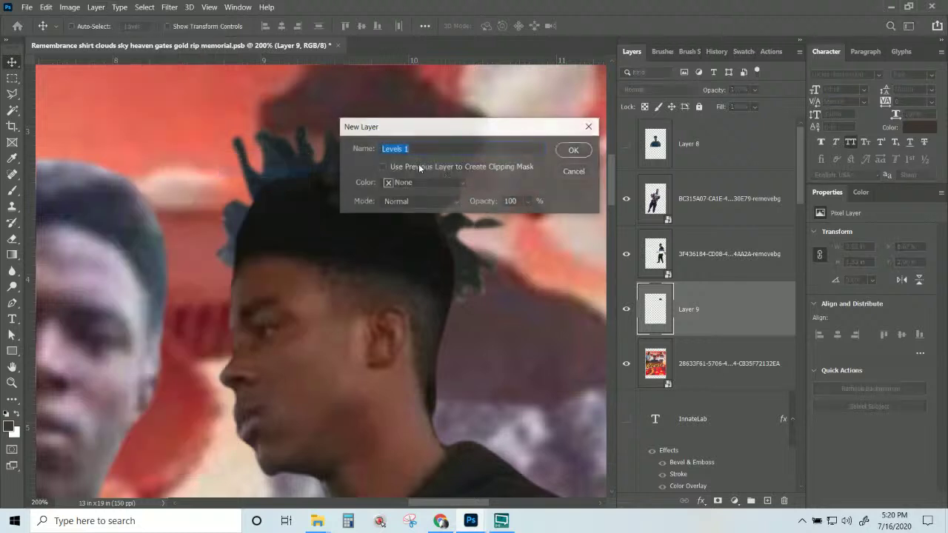
pyautogui.click(418, 167)
pyautogui.click(574, 149)
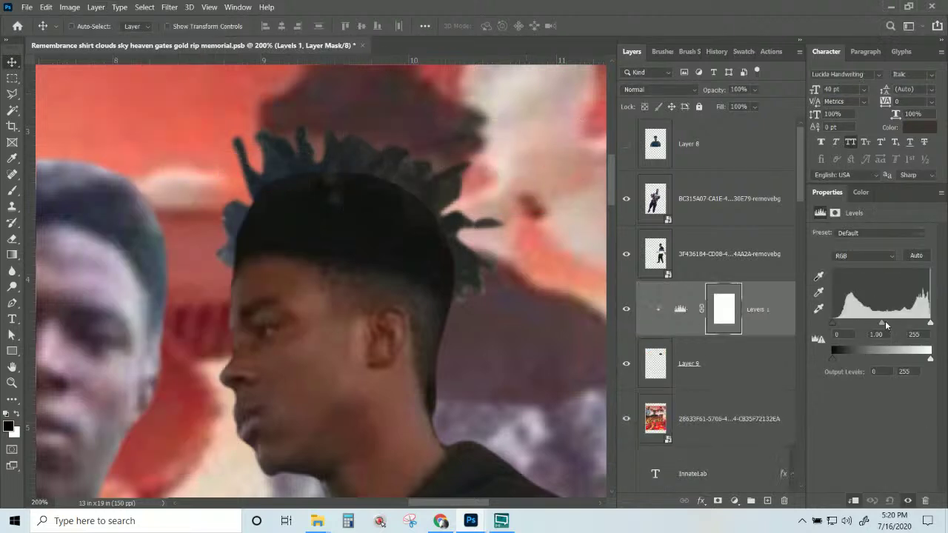
pyautogui.moveTo(885, 324); pyautogui.dragTo(892, 324)
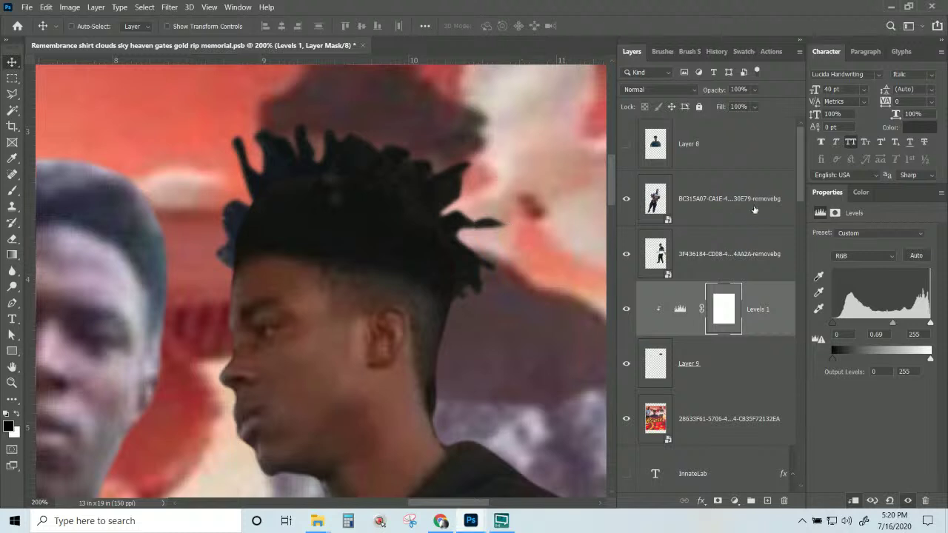
# - Add a layer mask to the profile man's cutout and paint black over the crown of his original hair with a size 26 brush
pyautogui.click(704, 261)
pyautogui.click(716, 500)
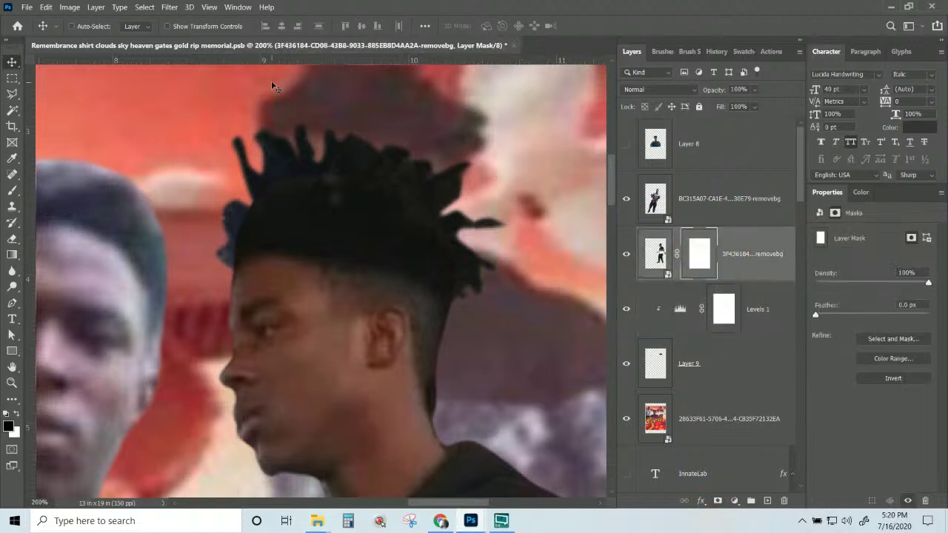
pyautogui.click(12, 189)
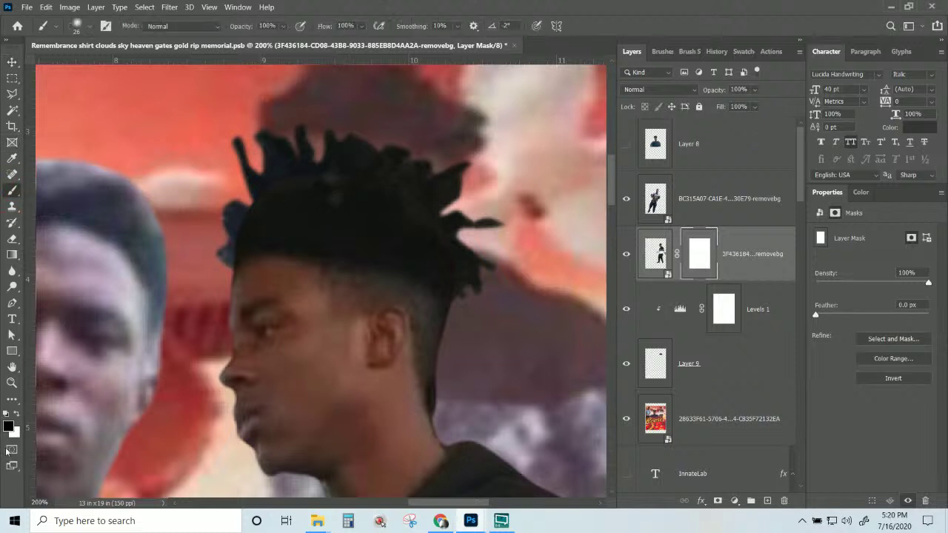
pyautogui.click(704, 251)
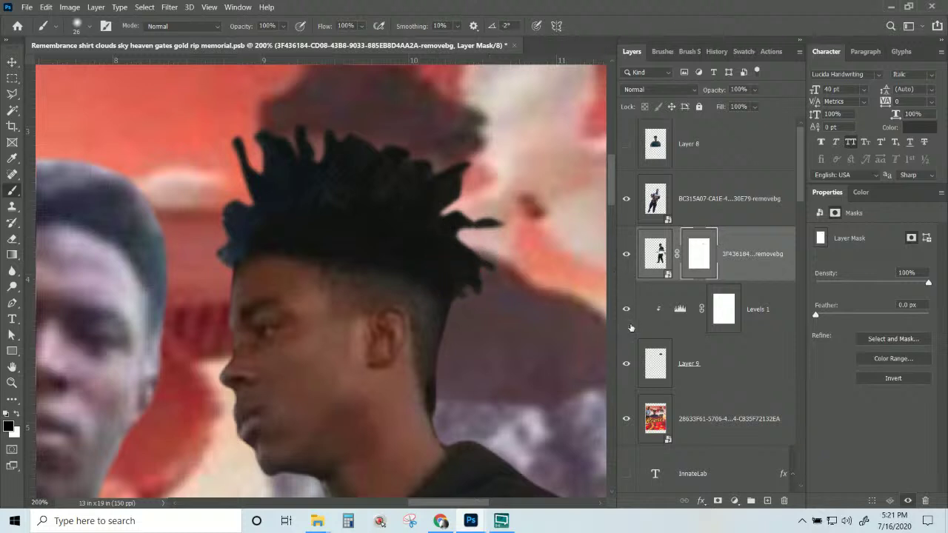
pyautogui.click(629, 365)
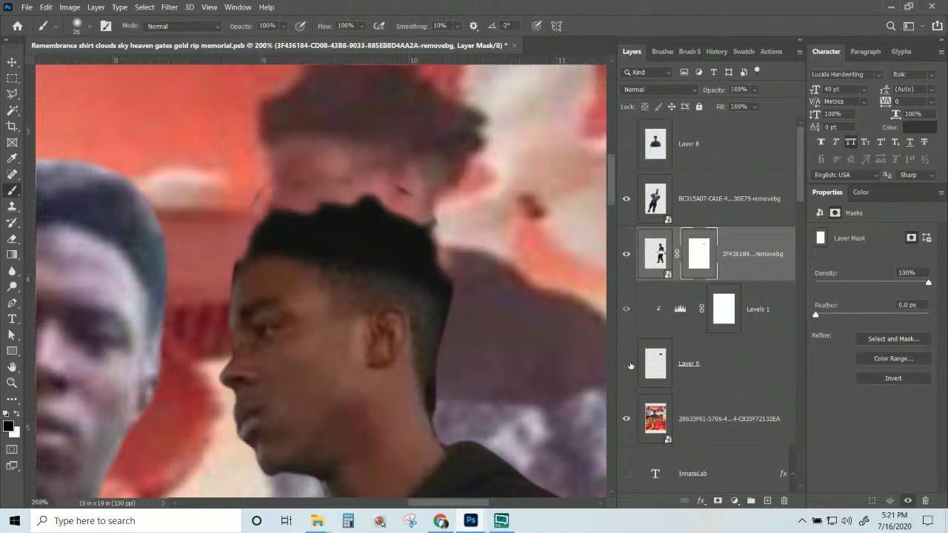
pyautogui.click(626, 363)
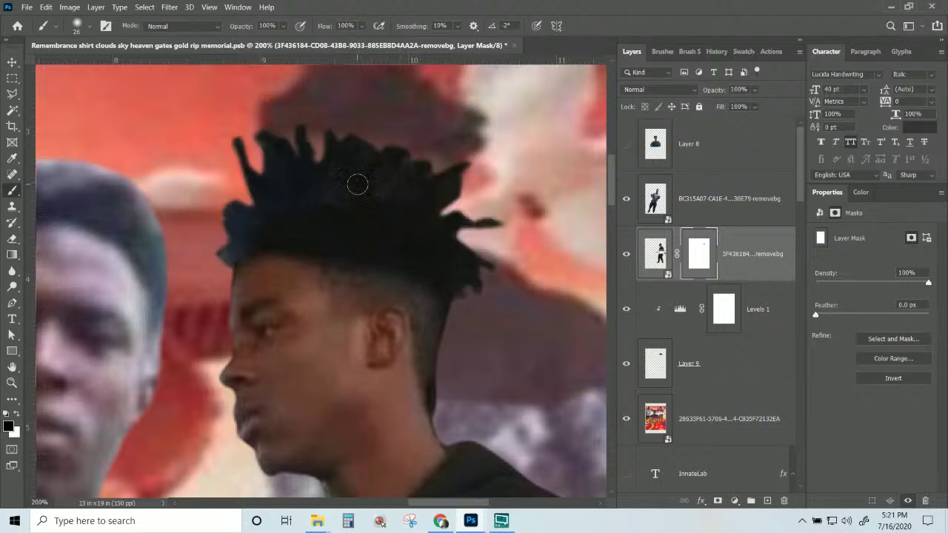
# - Enlarge the brush to 39 and mask out more of the profile man's original hair to blend it with the added hair
pyautogui.hotkey('ctrl', 'alt')
pyautogui.moveTo(357, 184)
pyautogui.mouseDown()
pyautogui.moveTo(377, 192)
pyautogui.moveTo(358, 191)
pyautogui.moveTo(362, 149)
pyautogui.moveTo(375, 271)
pyautogui.moveTo(359, 103)
pyautogui.moveTo(341, 163)
pyautogui.moveTo(344, 197)
pyautogui.moveTo(399, 205)
pyautogui.mouseUp()
pyautogui.click(258, 227)
pyautogui.click(280, 219)
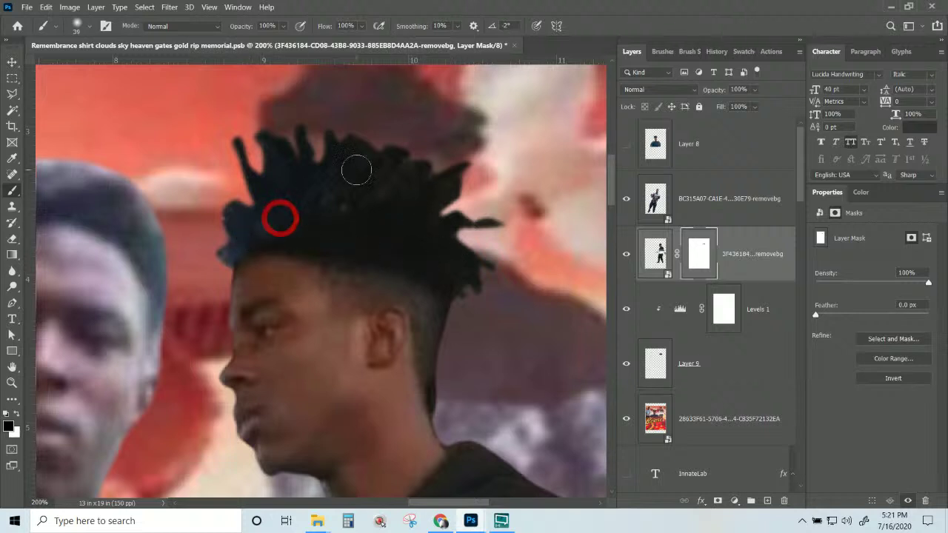
# - Squash the Layer 9 hair vertically to 83.42% of its height, keeping its width at 100%
pyautogui.press('ctrl+KP_Subtract')
pyautogui.press('ctrl+KP_Subtract')
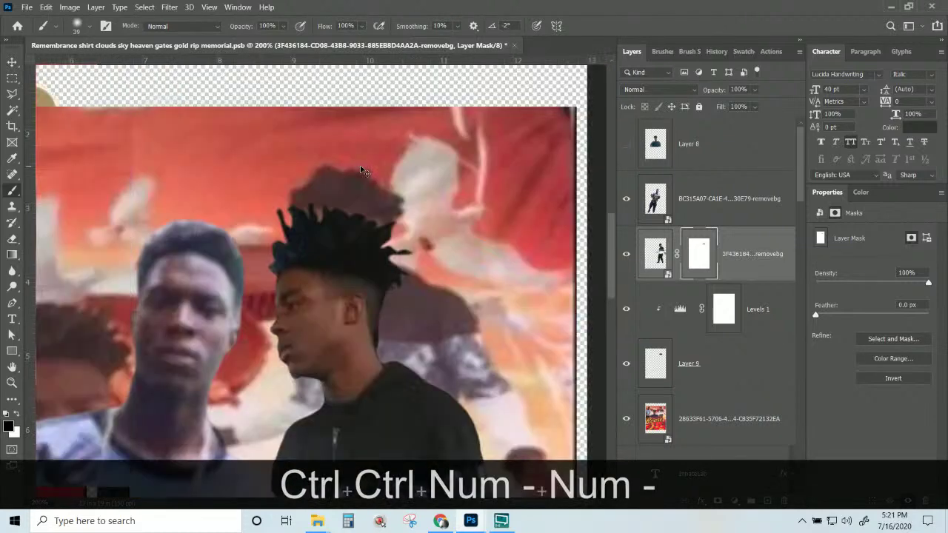
pyautogui.press('ctrl+KP_Subtract')
pyautogui.press('ctrl+KP_Subtract')
pyautogui.press('ctrl+KP_Subtract')
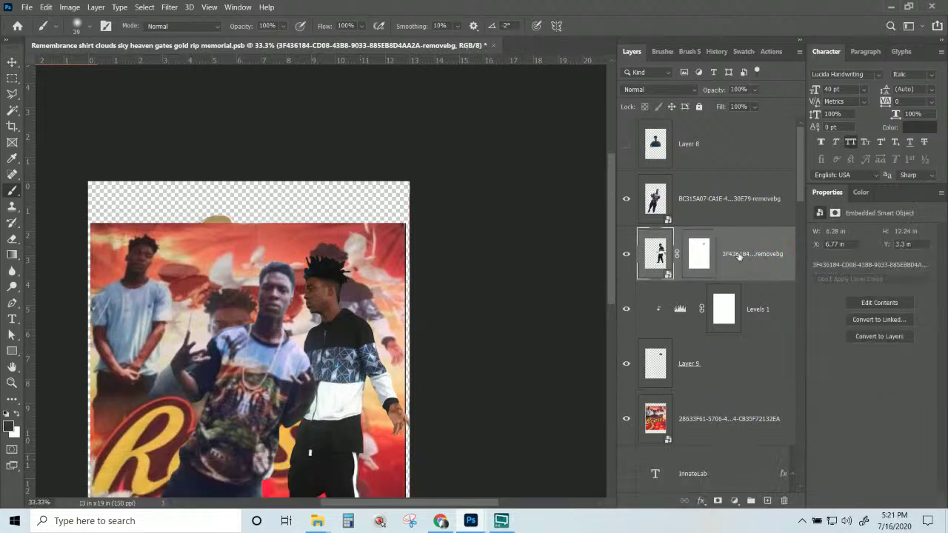
pyautogui.click(762, 308)
pyautogui.click(750, 378)
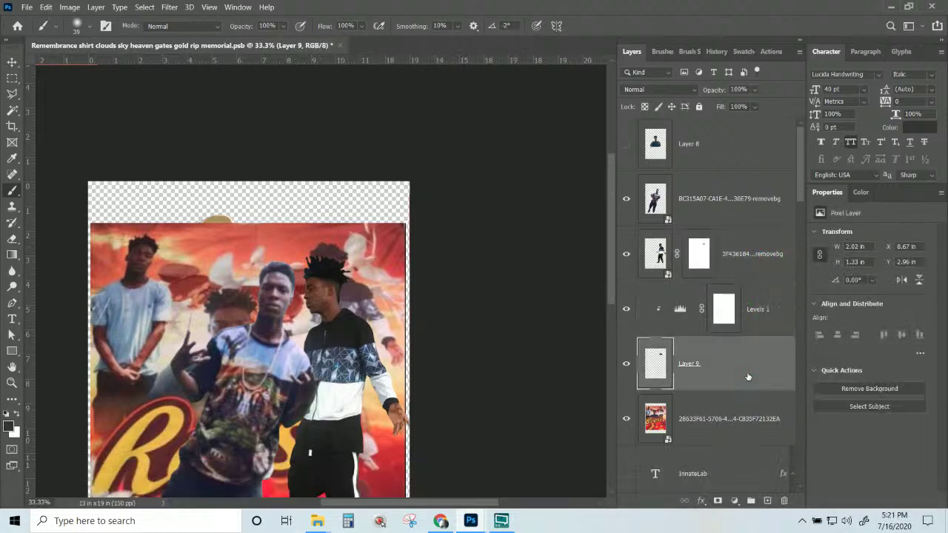
pyautogui.hotkey('ctrl', 't')
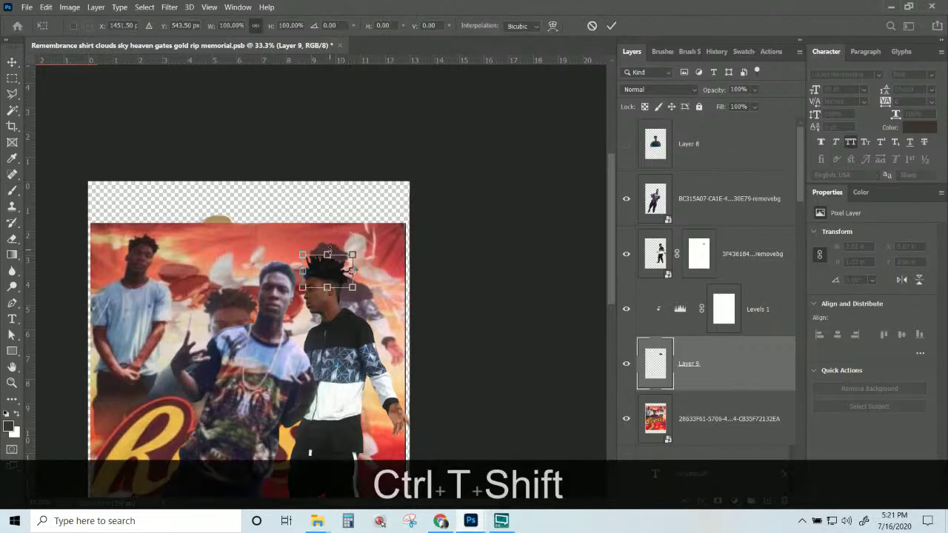
pyautogui.moveTo(329, 247); pyautogui.dragTo(329, 252)
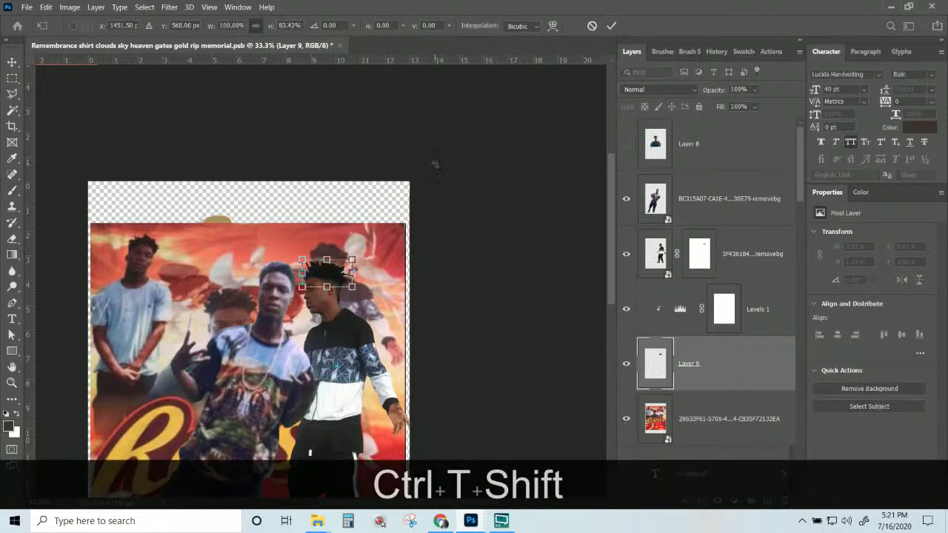
pyautogui.press('Return')
pyautogui.press('ctrl+KP_Add')
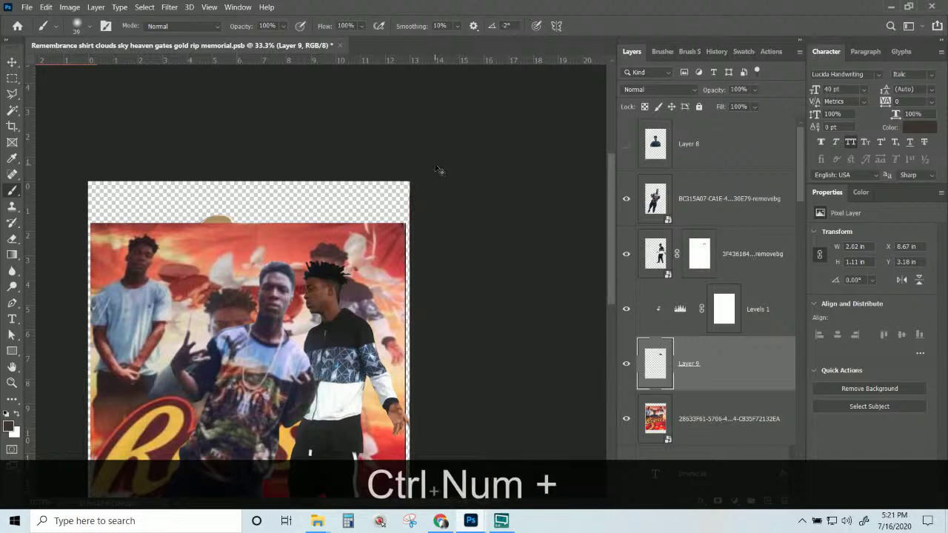
# - Examine the profile man's blended hair up close, and check how the cutouts sit against the whole reference poster
pyautogui.press('ctrl+KP_Add')
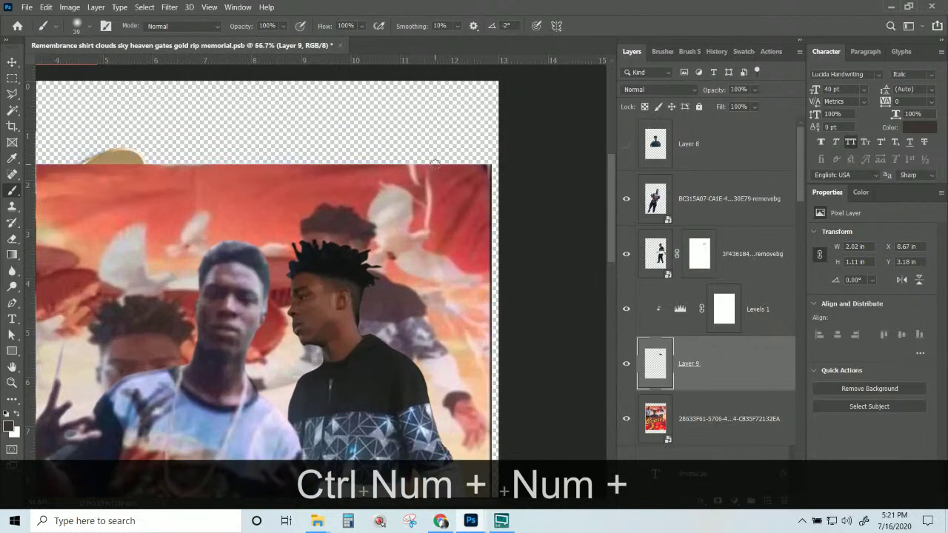
pyautogui.click(755, 306)
pyautogui.click(731, 378)
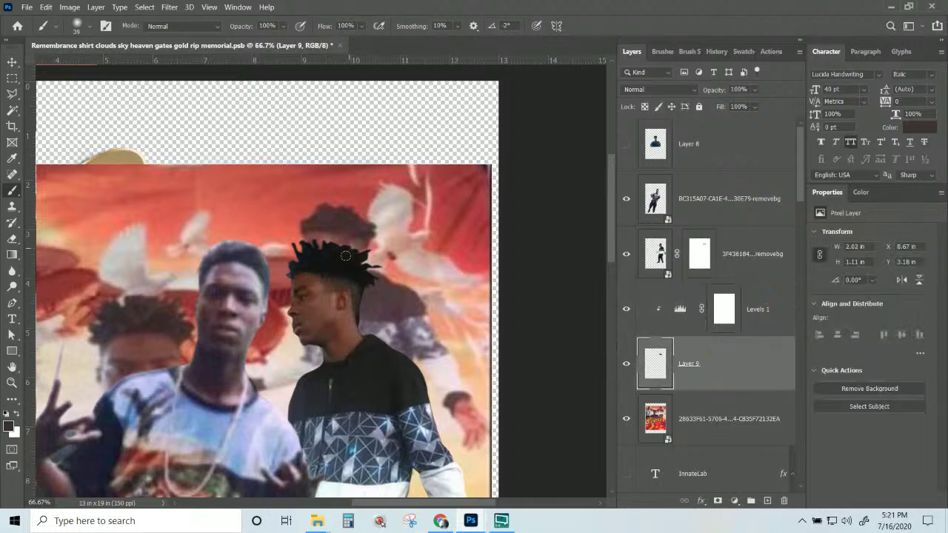
pyautogui.scroll(-3, 280, 296)
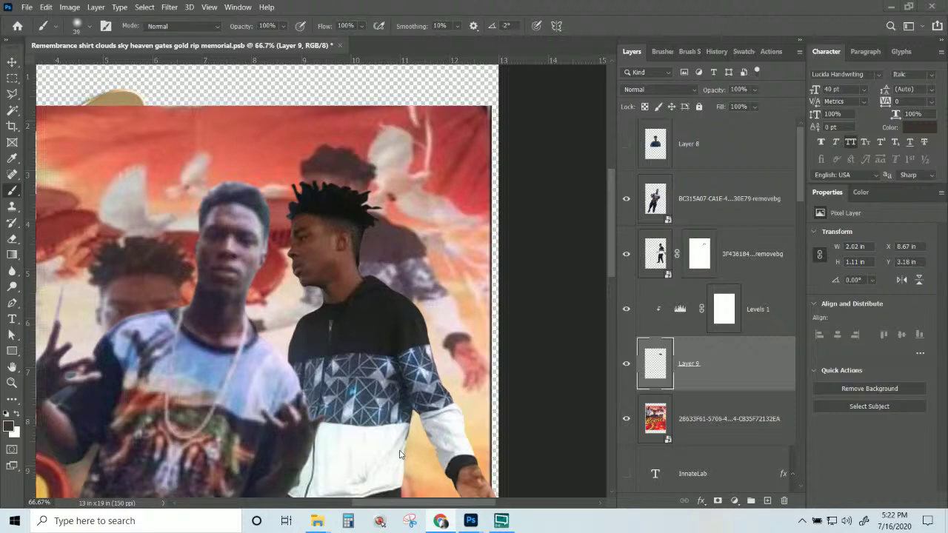
pyautogui.hotkey('ctrl', '-')
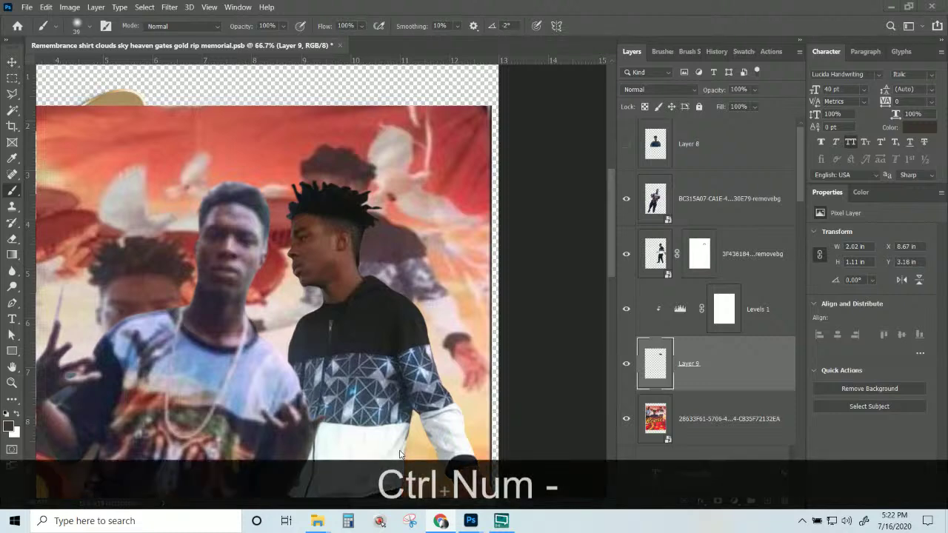
pyautogui.press('ctrl+KP_Add')
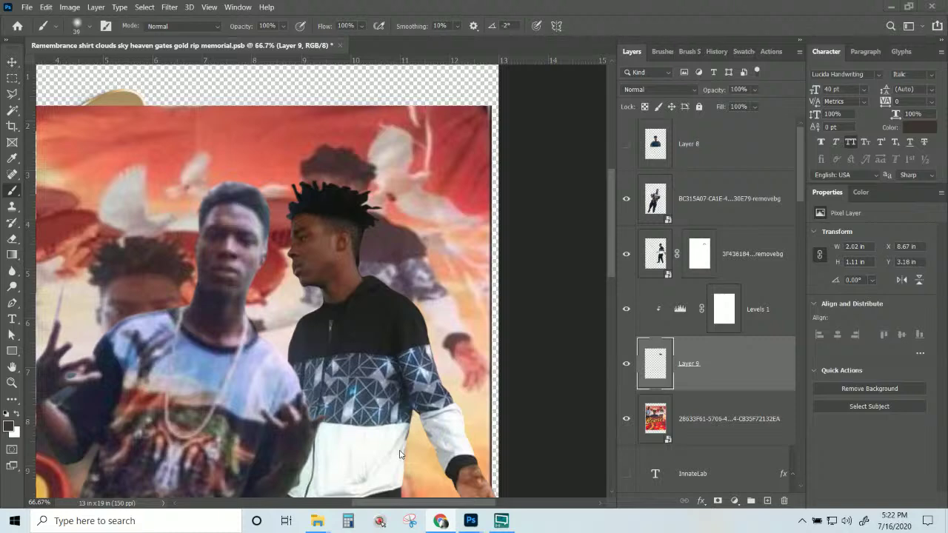
pyautogui.press('ctrl+KP_Subtract')
pyautogui.click(750, 261)
pyautogui.click(763, 331)
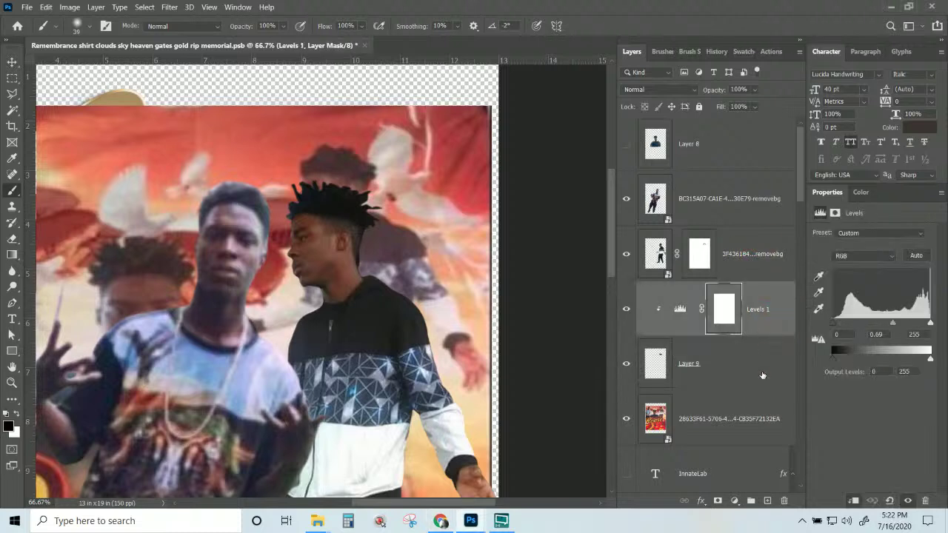
pyautogui.press('ctrl+KP_Subtract')
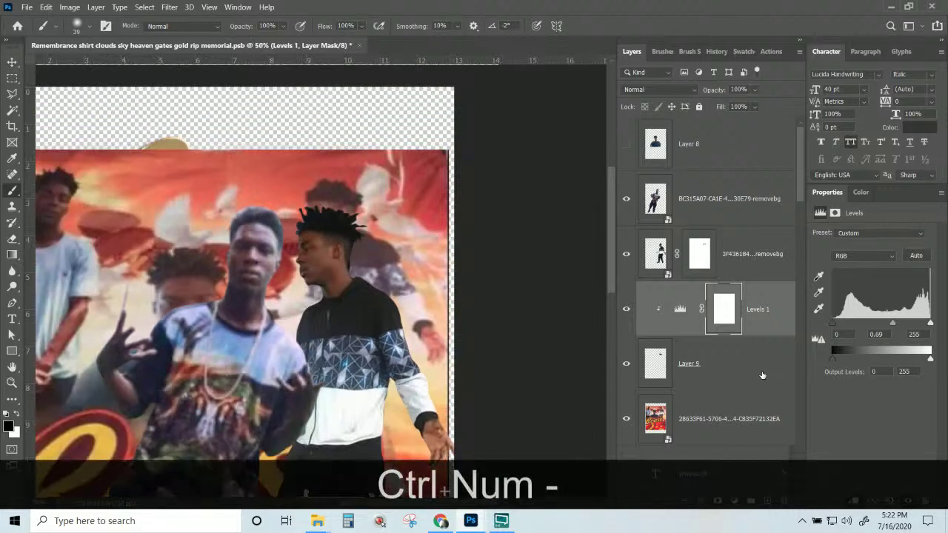
pyautogui.press('space')
pyautogui.moveTo(341, 317); pyautogui.dragTo(468, 228)
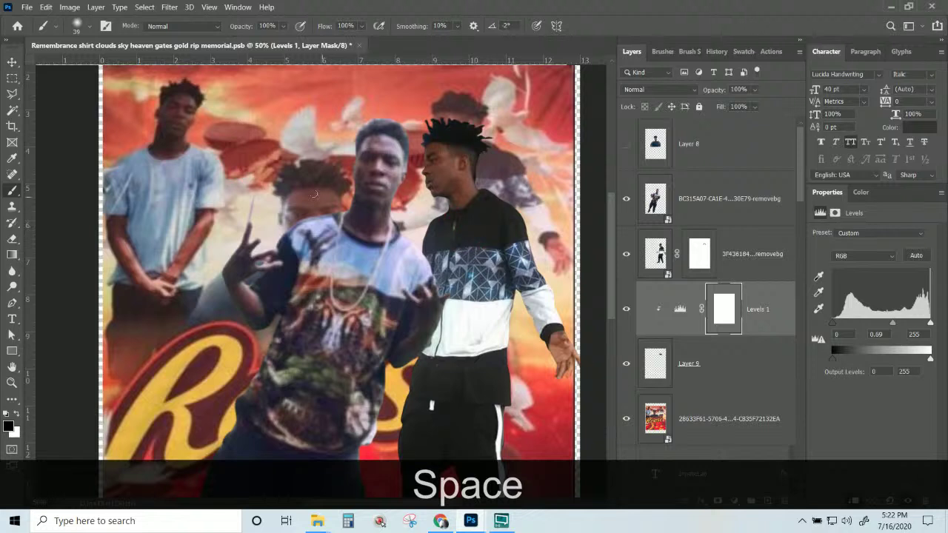
# - Rotate the front-facing man's BC315A07 cutout by -13.44° so he stands upright, and move him toward the poster's upper left
pyautogui.click(12, 62)
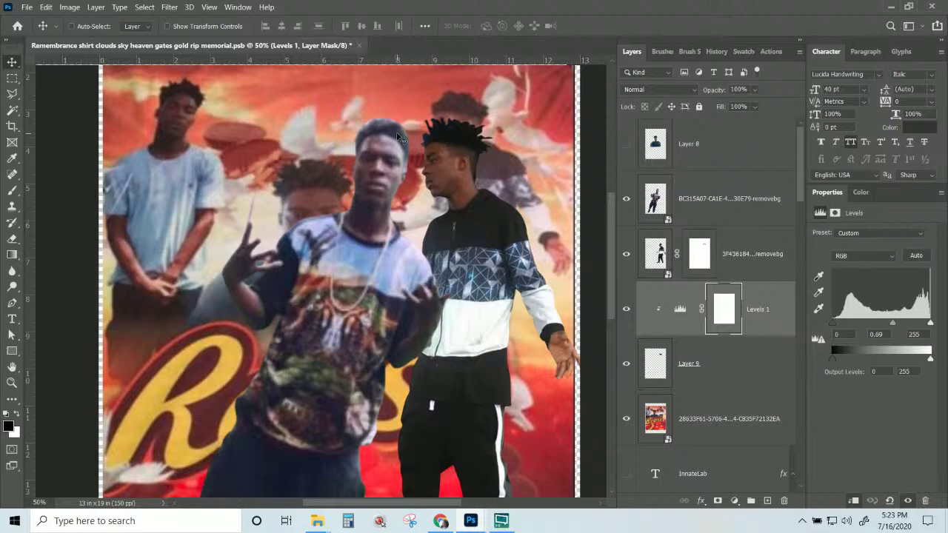
pyautogui.hotkey('ctrl', 't')
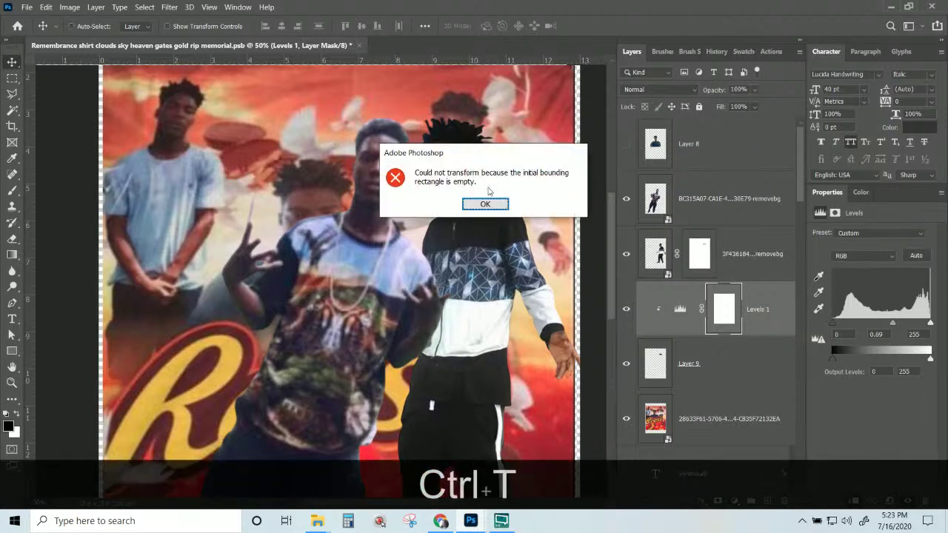
pyautogui.click(506, 211)
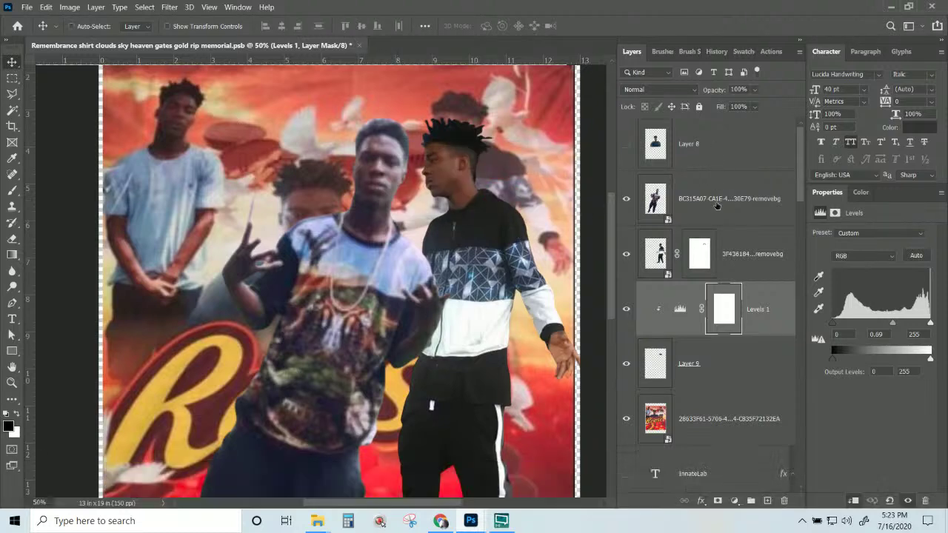
pyautogui.click(715, 205)
pyautogui.hotkey('ctrl', 't')
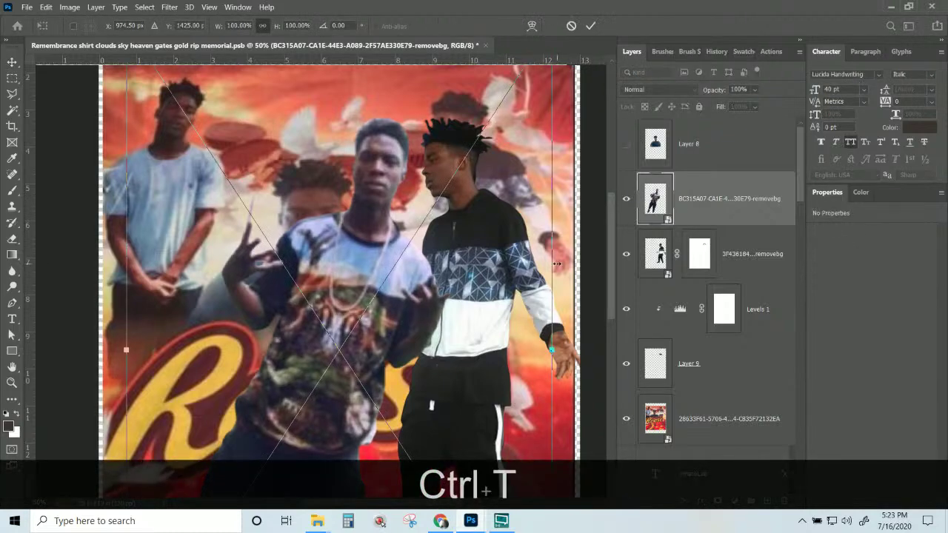
pyautogui.scroll(5, 528, 191)
pyautogui.moveTo(563, 99); pyautogui.dragTo(473, 80)
pyautogui.moveTo(305, 395); pyautogui.dragTo(227, 320)
pyautogui.scroll(5, 403, 133)
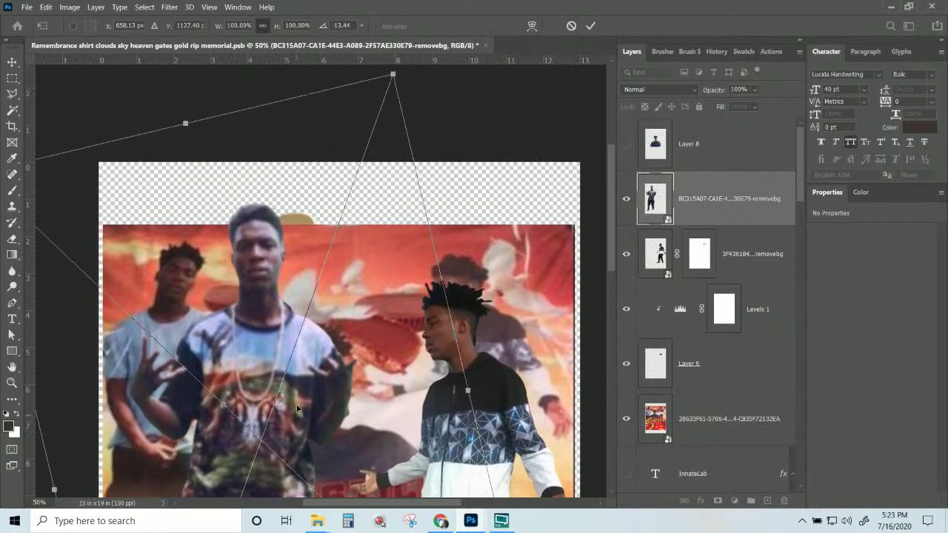
# - Scale the front-facing man's cutout to 76.71% and place it beside the reference poster's left figure, at about X 0.53 in, Y 1.8 in
pyautogui.moveTo(392, 84); pyautogui.dragTo(353, 194)
pyautogui.moveTo(259, 476); pyautogui.dragTo(237, 387)
pyautogui.moveTo(331, 109); pyautogui.dragTo(309, 164)
pyautogui.moveTo(236, 379); pyautogui.dragTo(220, 333)
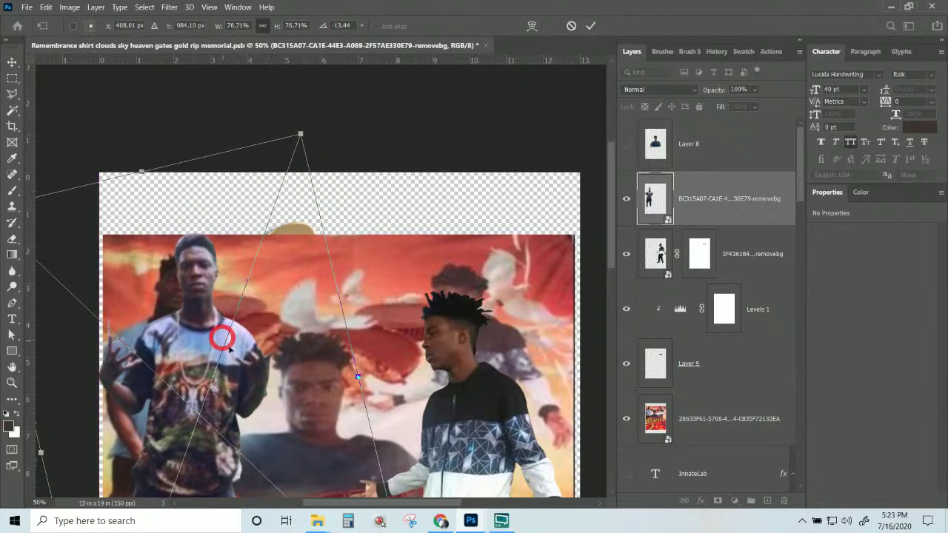
pyautogui.scroll(-4, 244, 370)
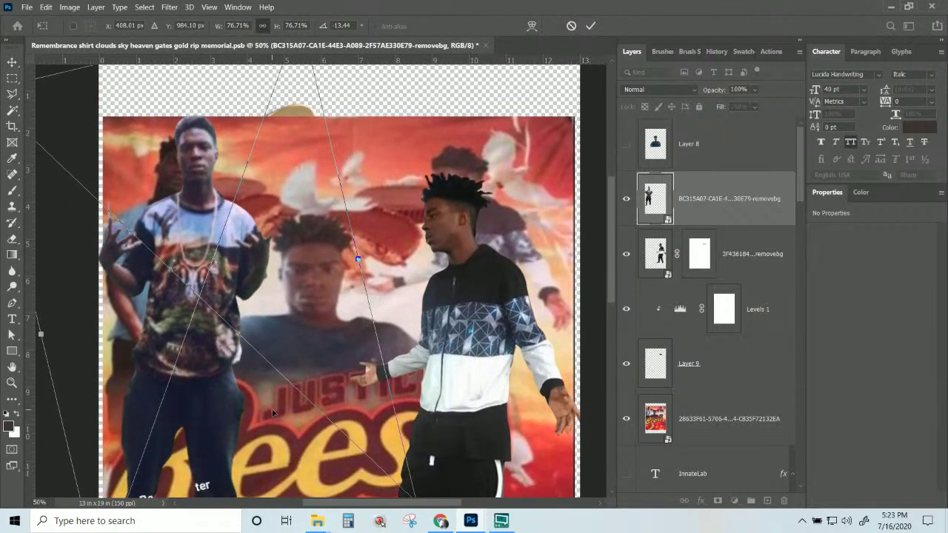
pyautogui.press('Return')
pyautogui.moveTo(211, 311); pyautogui.dragTo(240, 321)
# - Add a layer mask to the front-facing man's cutout and brush out the thin stray sliver above his raised hand
pyautogui.click(12, 189)
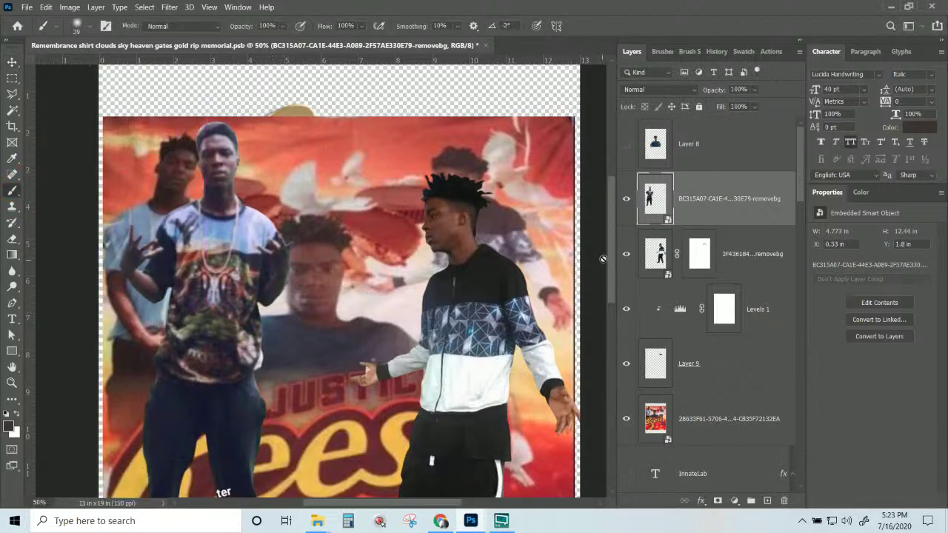
pyautogui.click(715, 500)
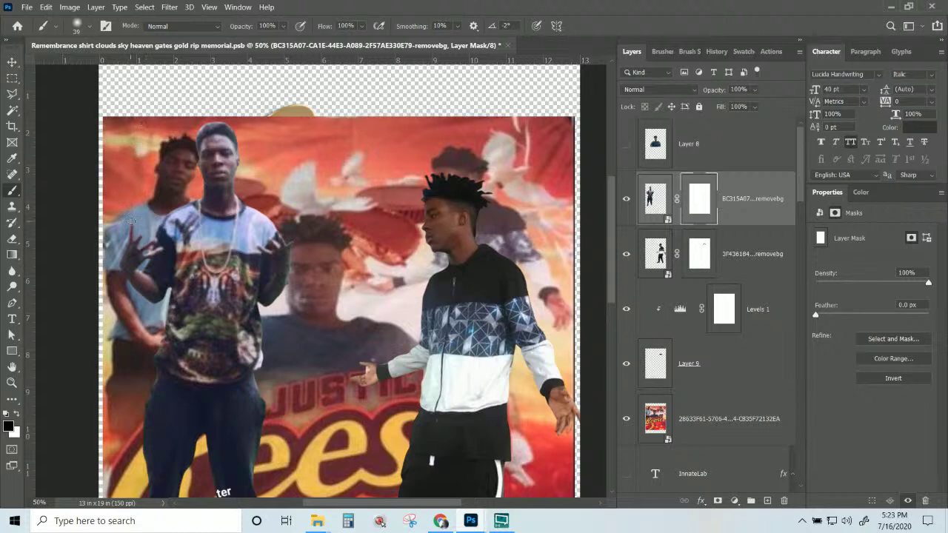
pyautogui.click(148, 166)
pyautogui.scroll(-3, 453, 290)
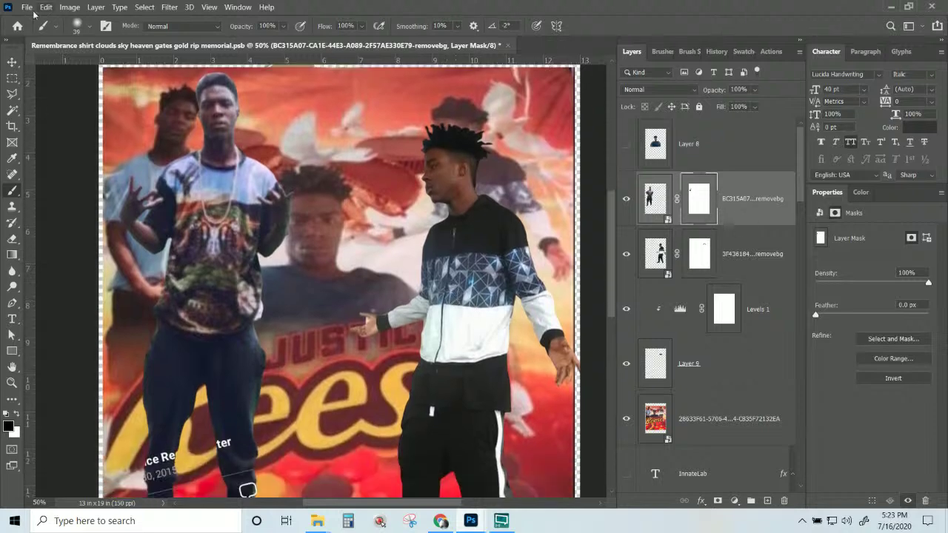
# - Group the profile man's cutout with the Layer 9 hair and its clipped Levels 1 adjustment
pyautogui.click(12, 61)
pyautogui.rightClick(442, 137)
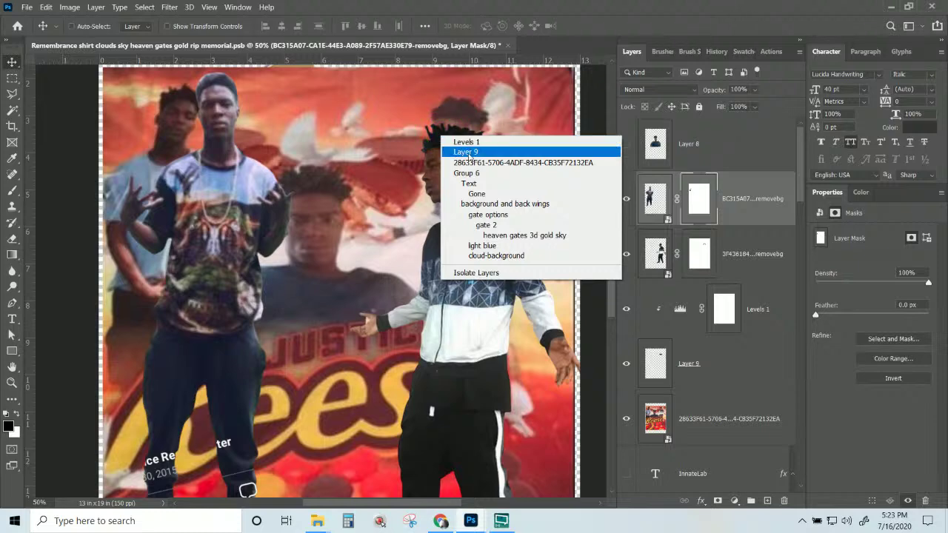
pyautogui.click(466, 152)
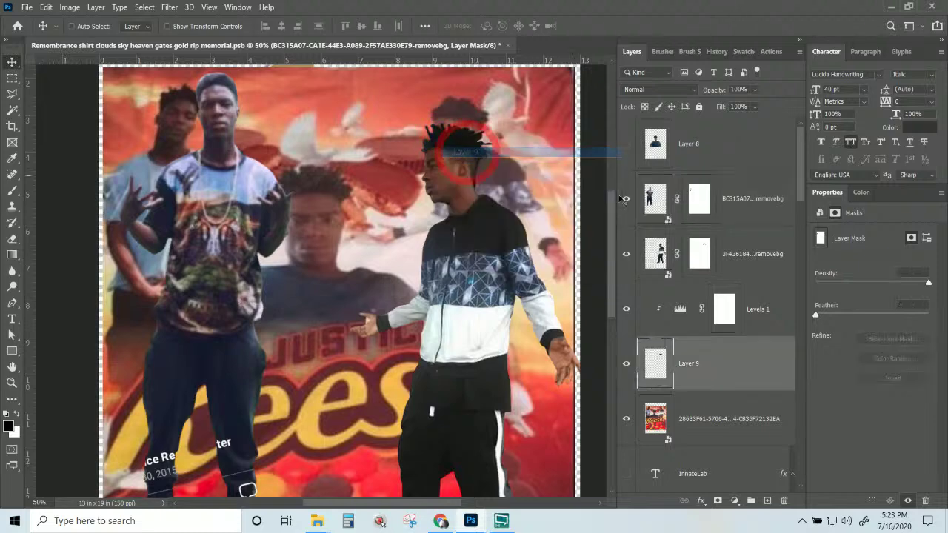
pyautogui.click(755, 317)
pyautogui.click(754, 364)
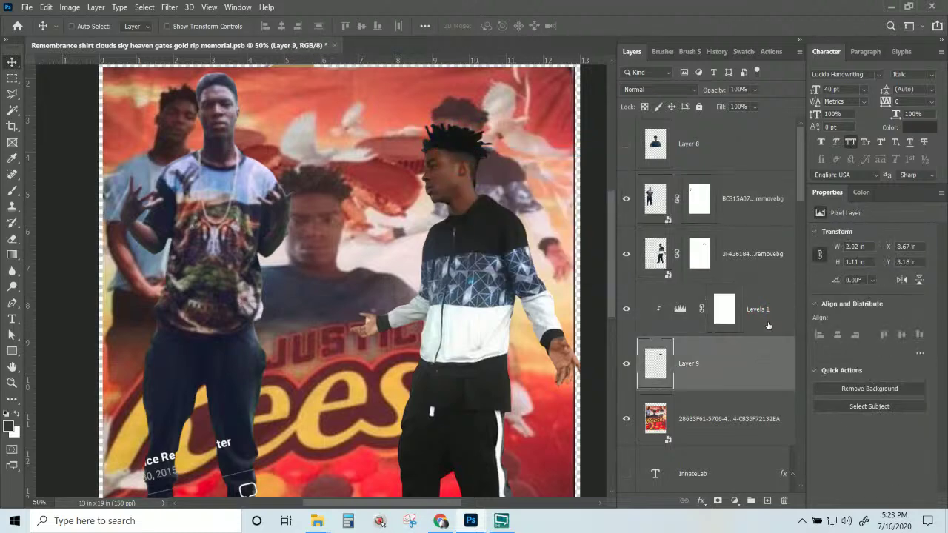
pyautogui.press('shift')
pyautogui.keyDown('shift'); pyautogui.click(750, 258); pyautogui.keyUp('shift')
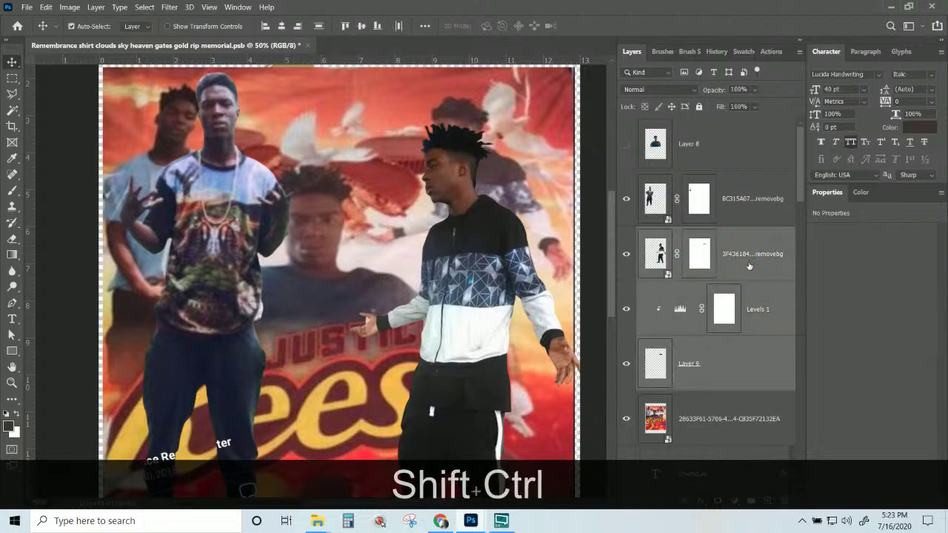
pyautogui.hotkey('ctrl', 'shift', 'g')
# - Rename the profile man's new layer group as photo 2
pyautogui.doubleClick(668, 233)
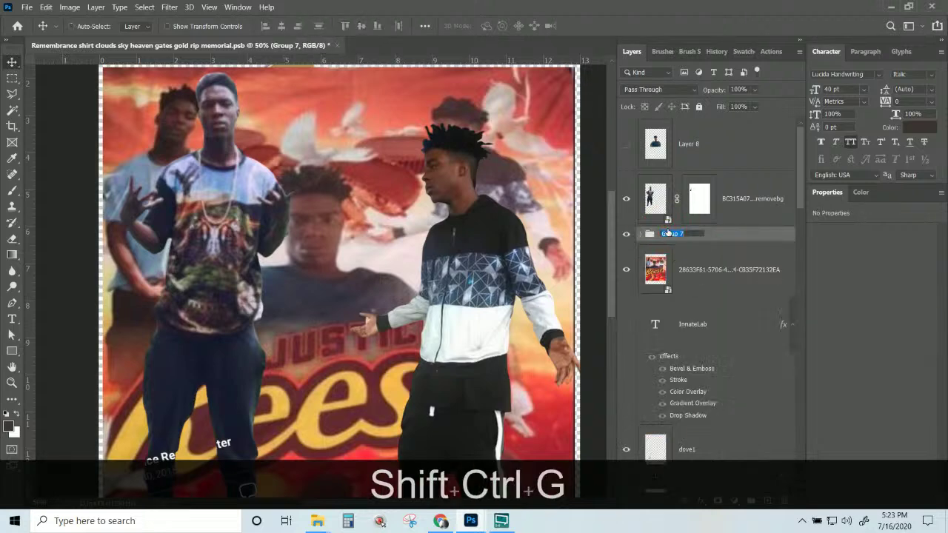
pyautogui.write('photo ')
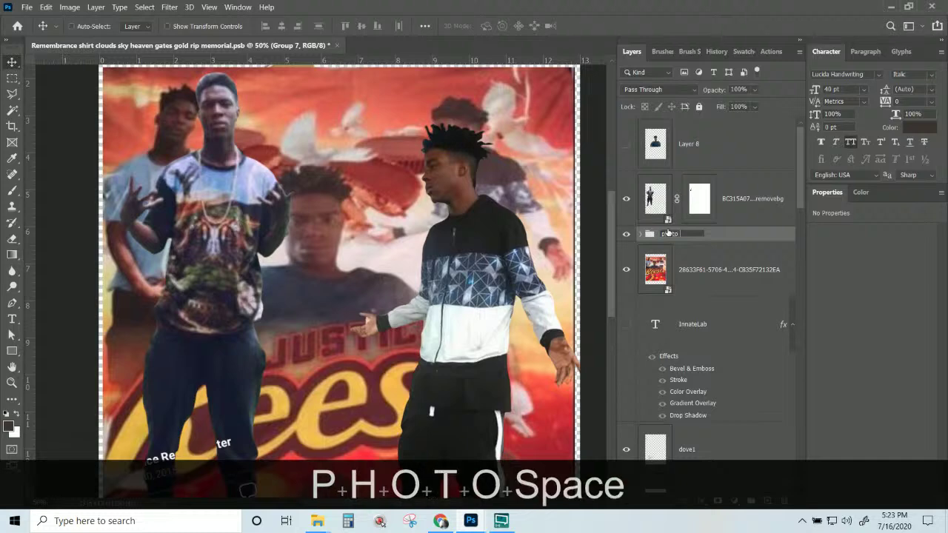
pyautogui.write('2')
pyautogui.press('Return')
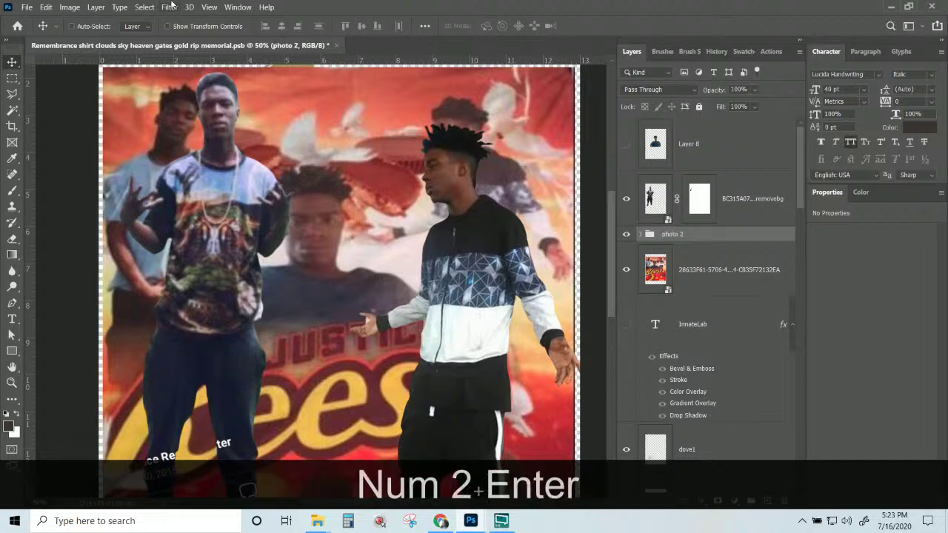
# - Save the document as a PSB in the Client files folder, prefixing the file name with the customer's first name and a hyphen
pyautogui.click(27, 8)
pyautogui.click(51, 148)
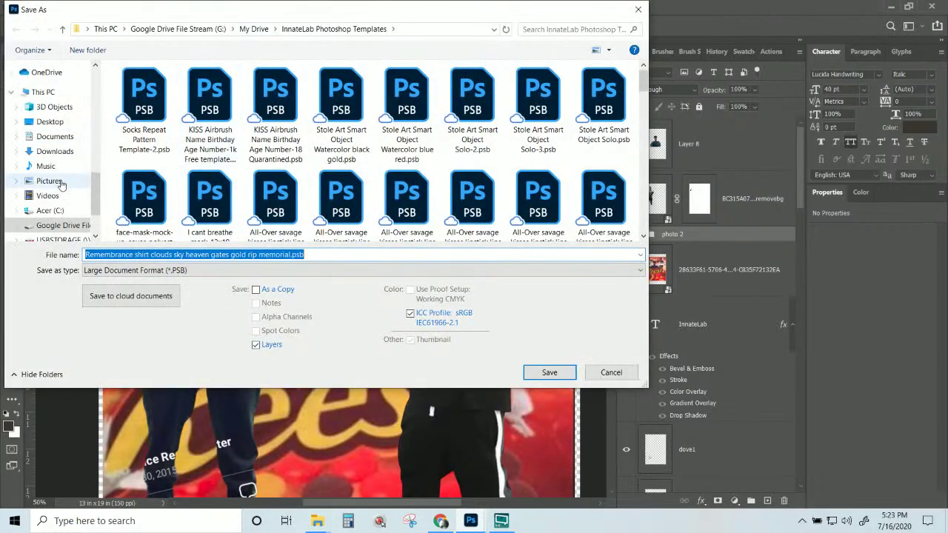
pyautogui.moveTo(99, 206); pyautogui.dragTo(85, 95)
pyautogui.click(59, 181)
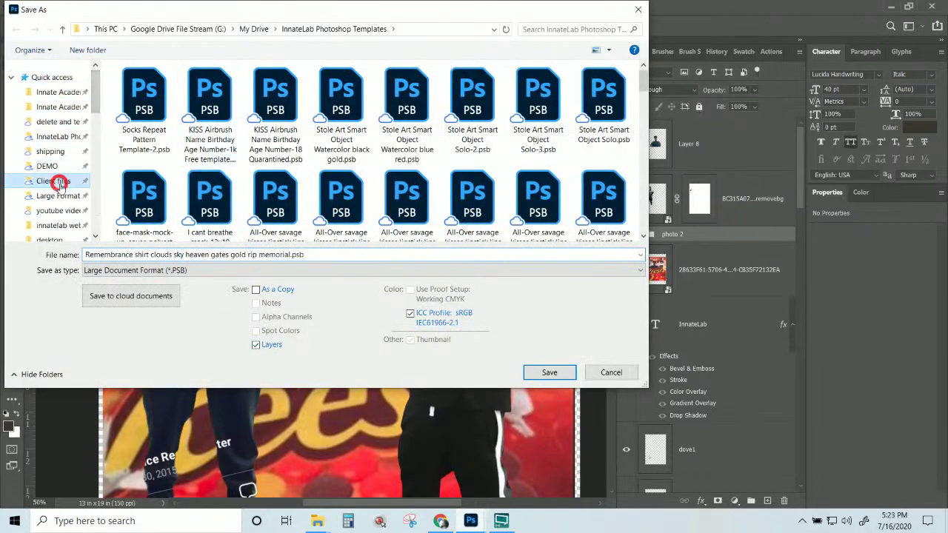
pyautogui.click(84, 254)
pyautogui.click(85, 254)
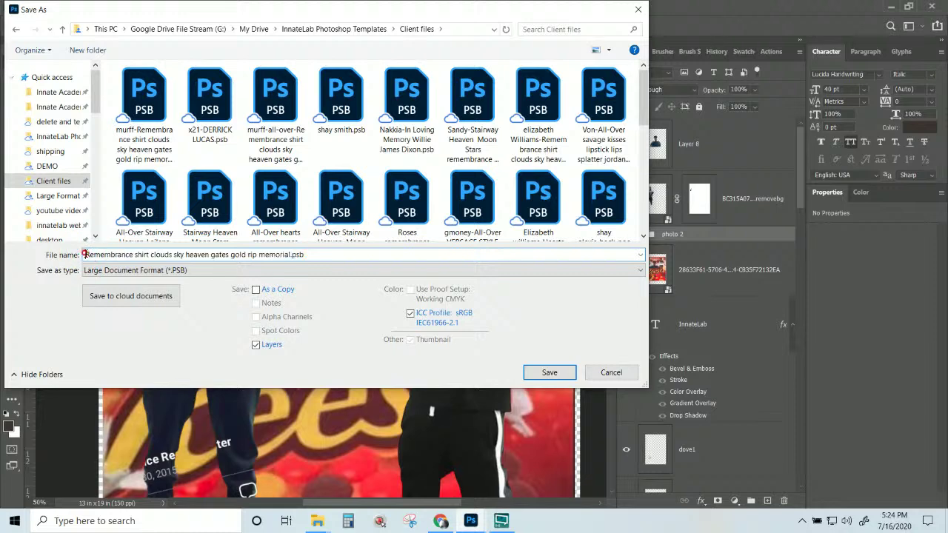
pyautogui.write('sophia-')
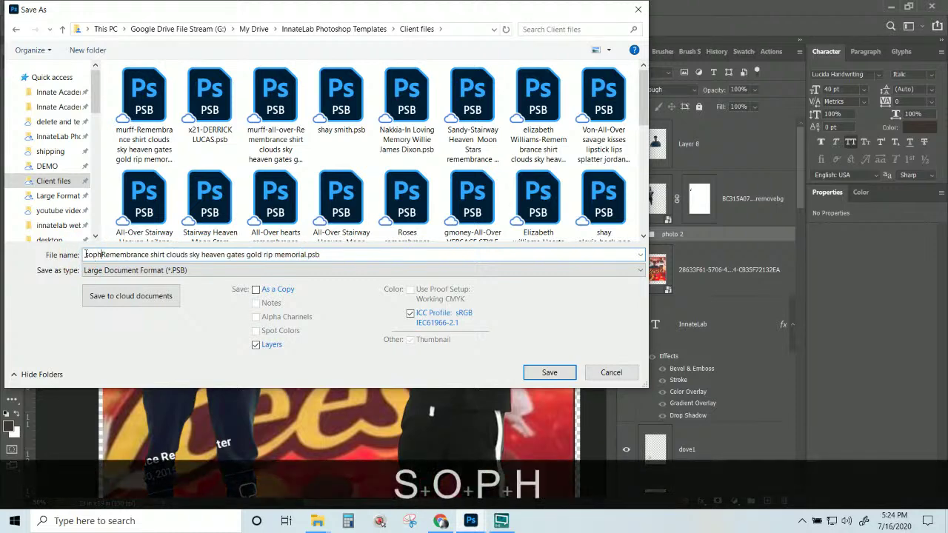
pyautogui.press('Return')
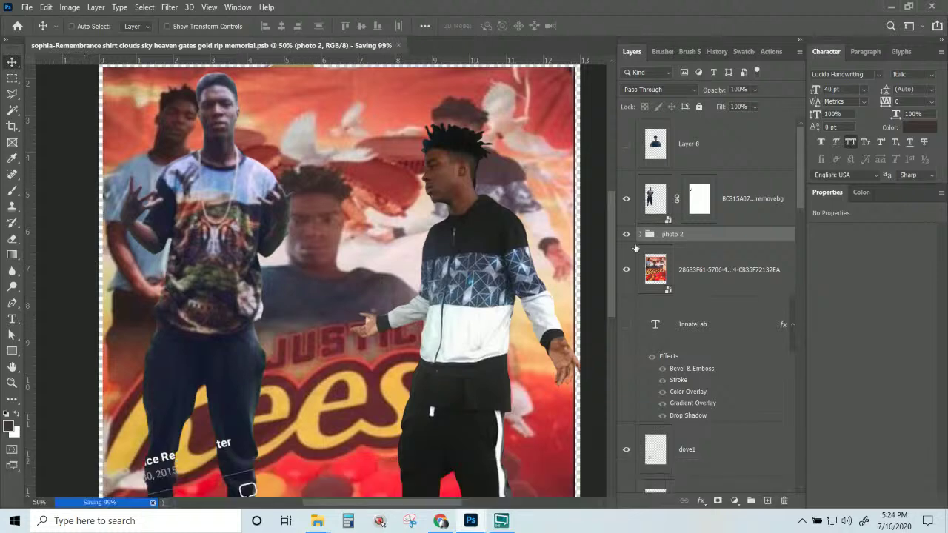
# - Identify the front-facing man's cutout layer by toggling its visibility, and rename it as photo 3
pyautogui.click(733, 204)
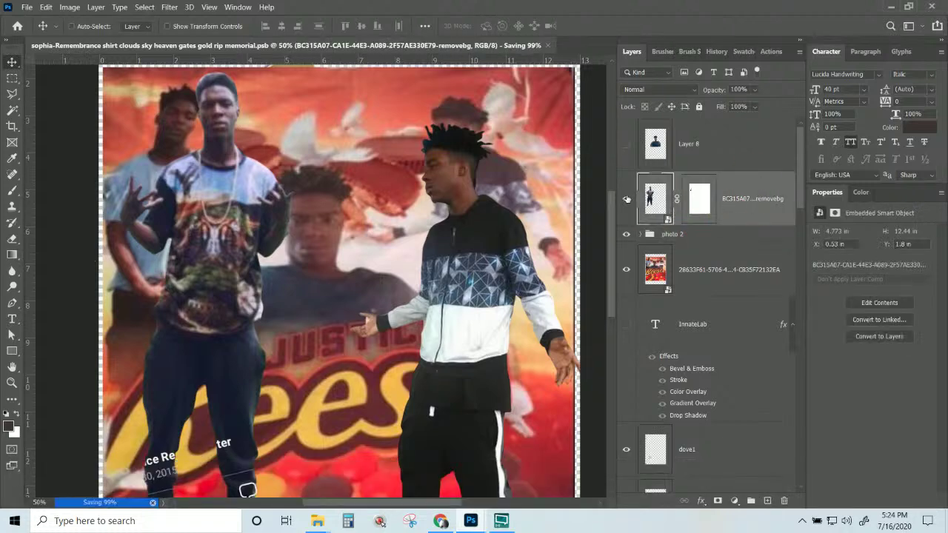
pyautogui.click(626, 199)
pyautogui.click(627, 198)
pyautogui.doubleClick(744, 200)
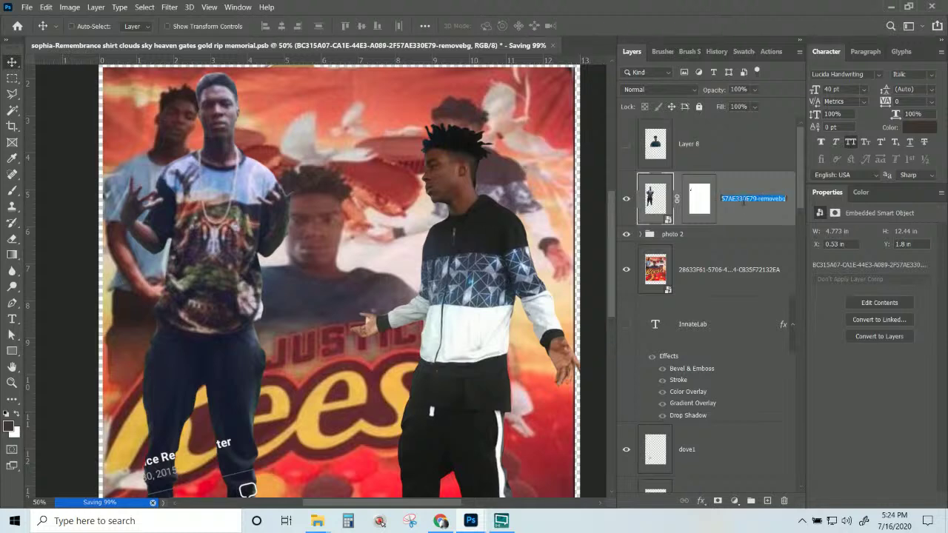
pyautogui.write('photo 3')
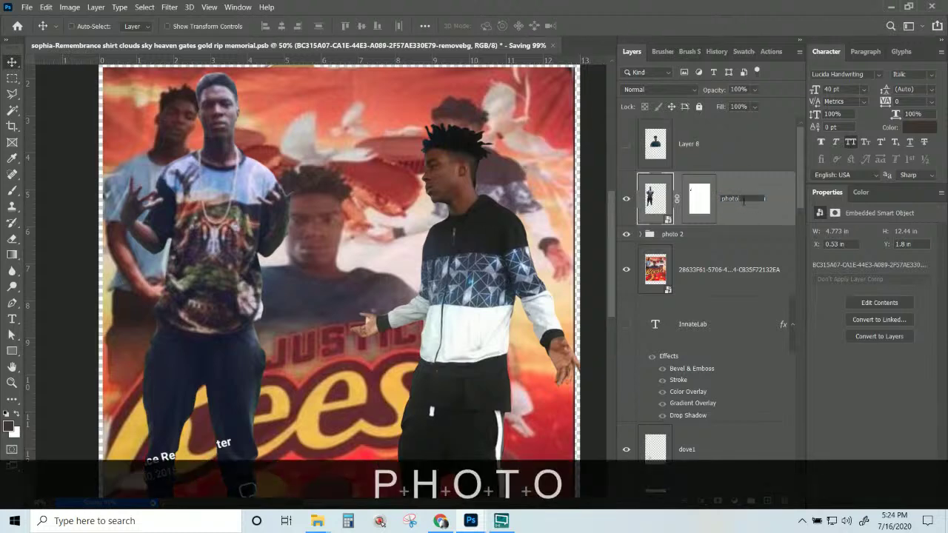
pyautogui.press('Return')
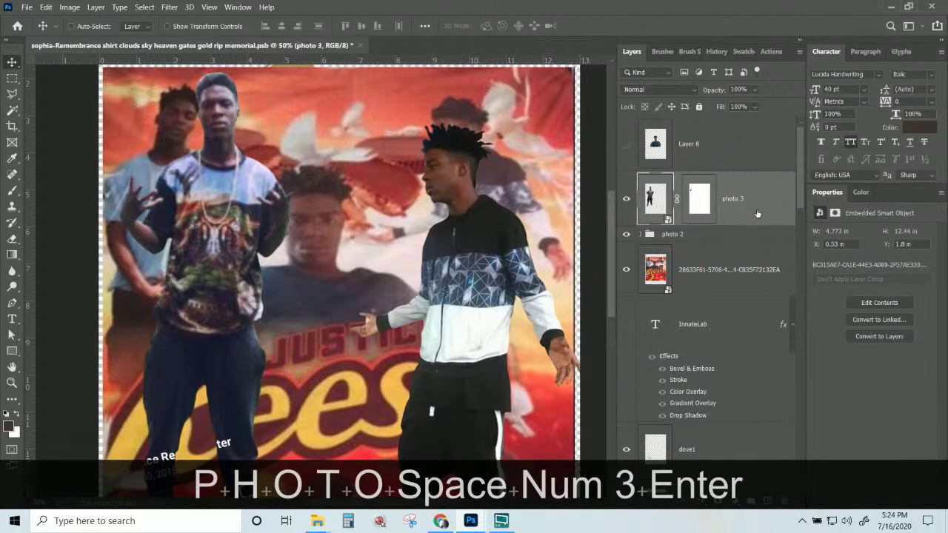
pyautogui.scroll(-3, 755, 213)
pyautogui.scroll(3, 731, 214)
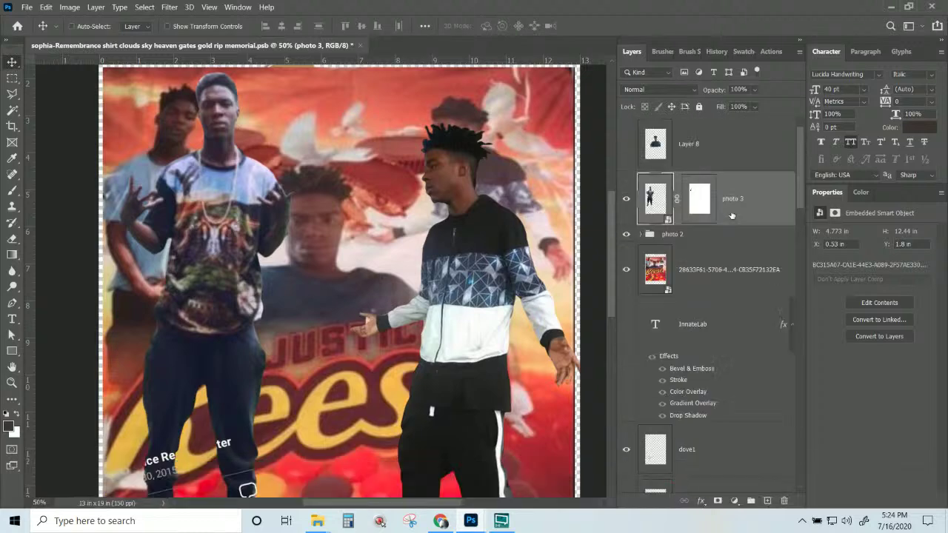
# - Show the blue-shirt man's cutout layer, Layer 8, and rename it as Photo 1
pyautogui.click(673, 146)
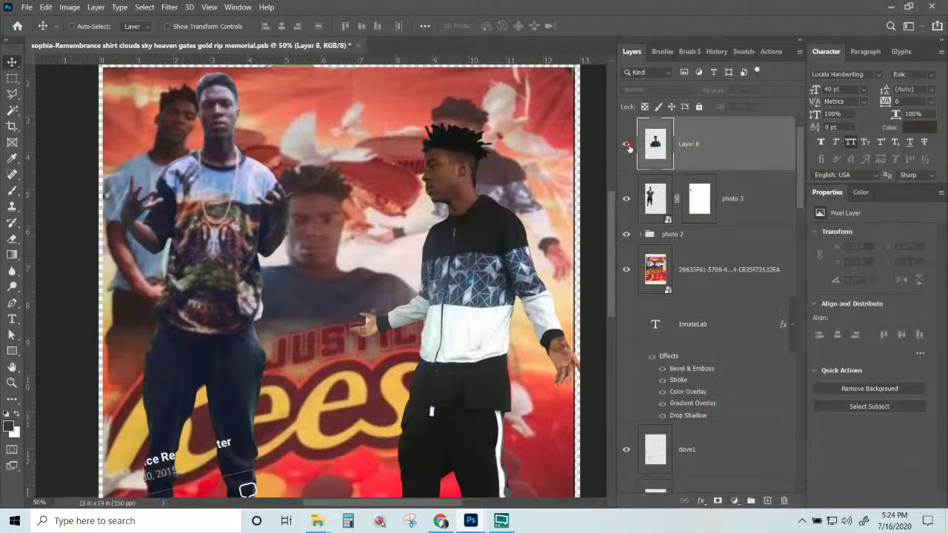
pyautogui.click(626, 146)
pyautogui.doubleClick(687, 145)
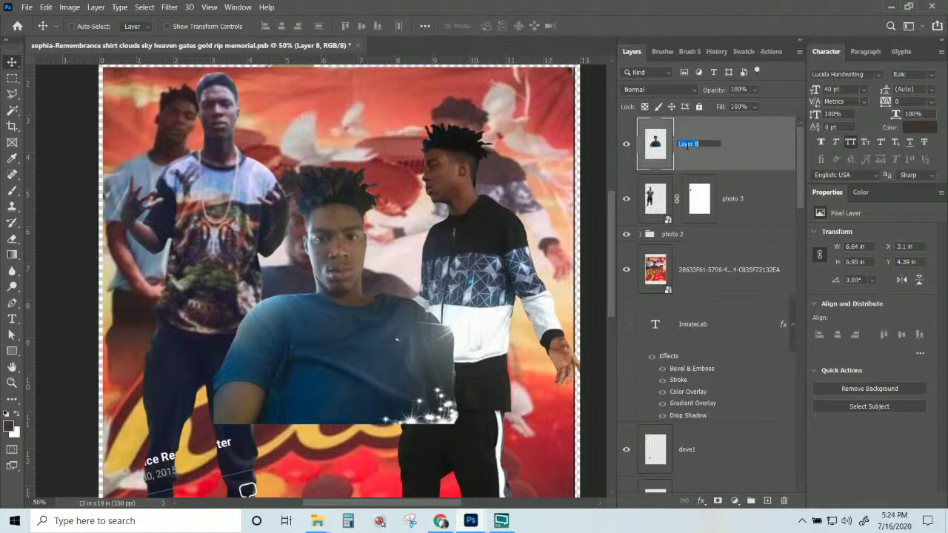
pyautogui.write('Photo 1')
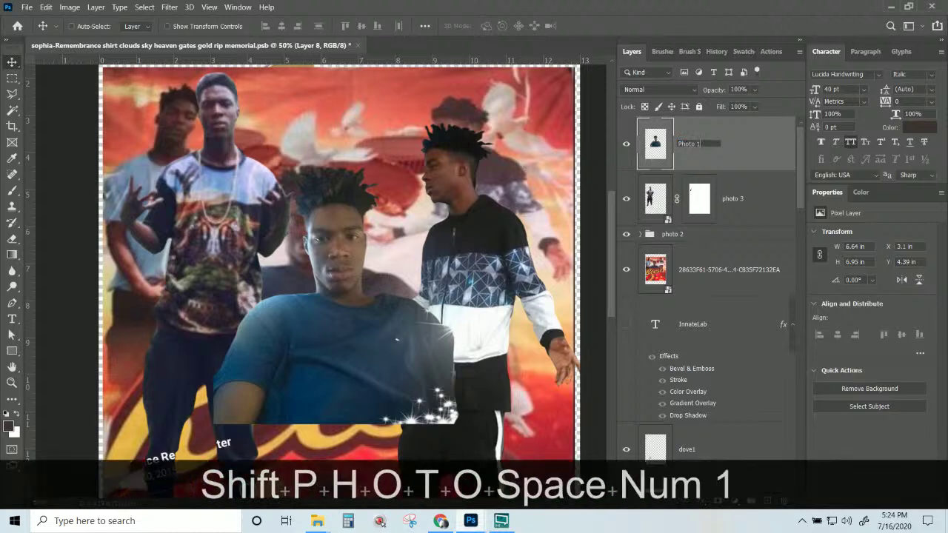
pyautogui.press('Return')
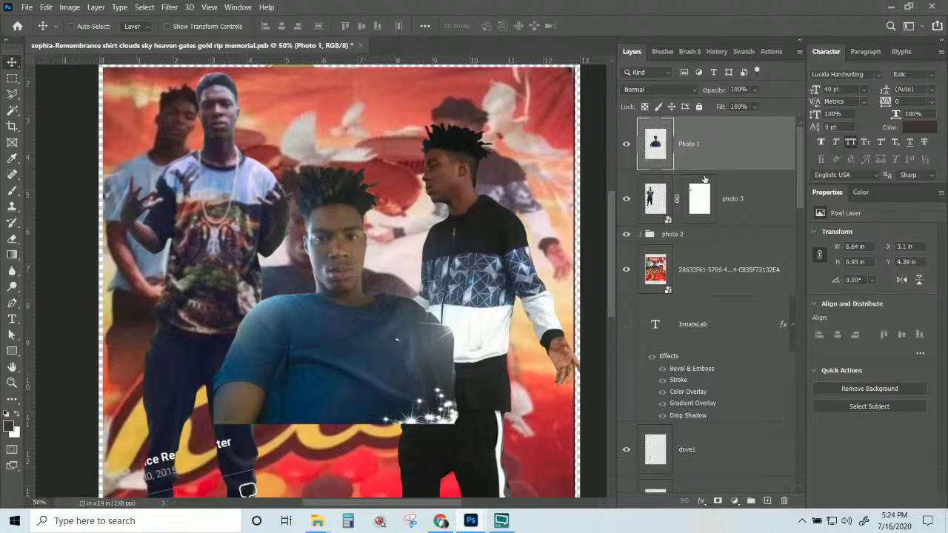
pyautogui.click(704, 152)
# - Try converting the photo 2 group to a smart object and shifting the profile man inward, and undo both changes
pyautogui.scroll(-2, 705, 170)
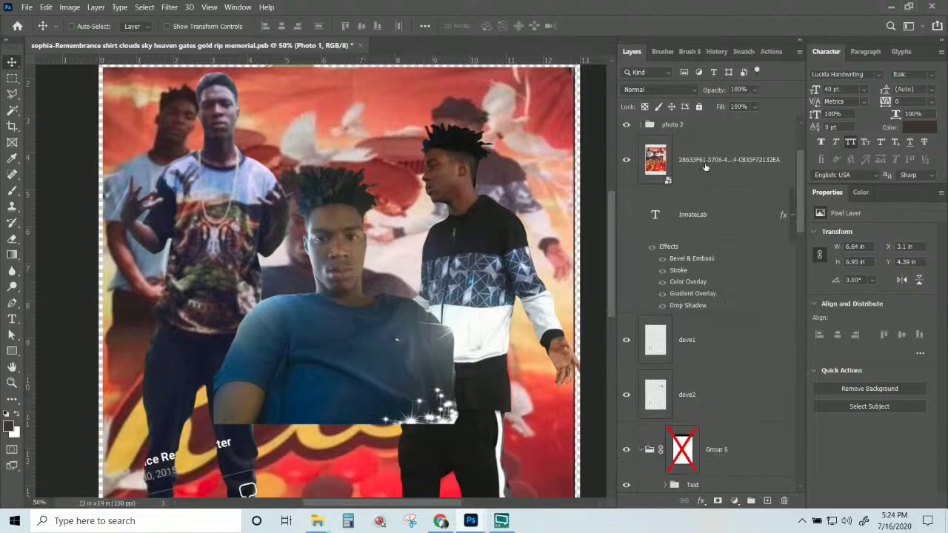
pyautogui.scroll(2, 705, 163)
pyautogui.click(716, 234)
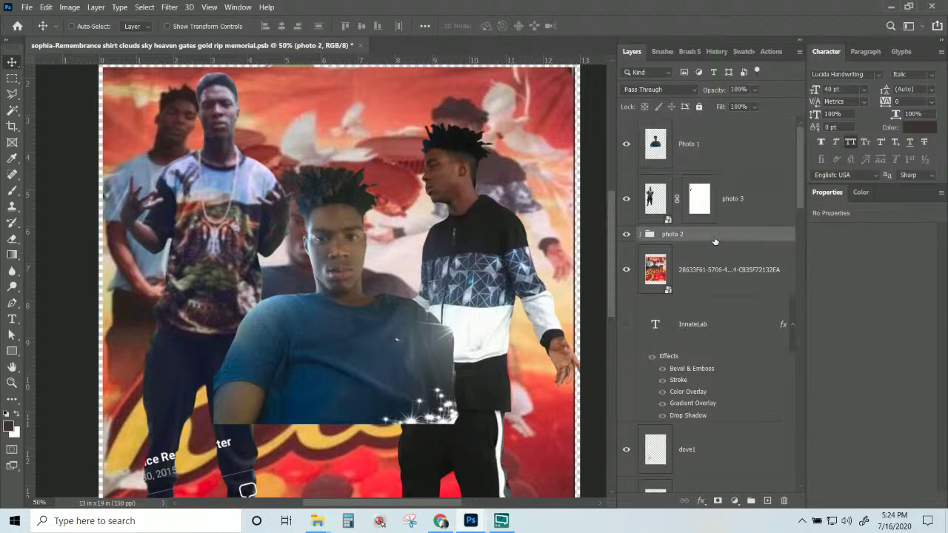
pyautogui.rightClick(714, 241)
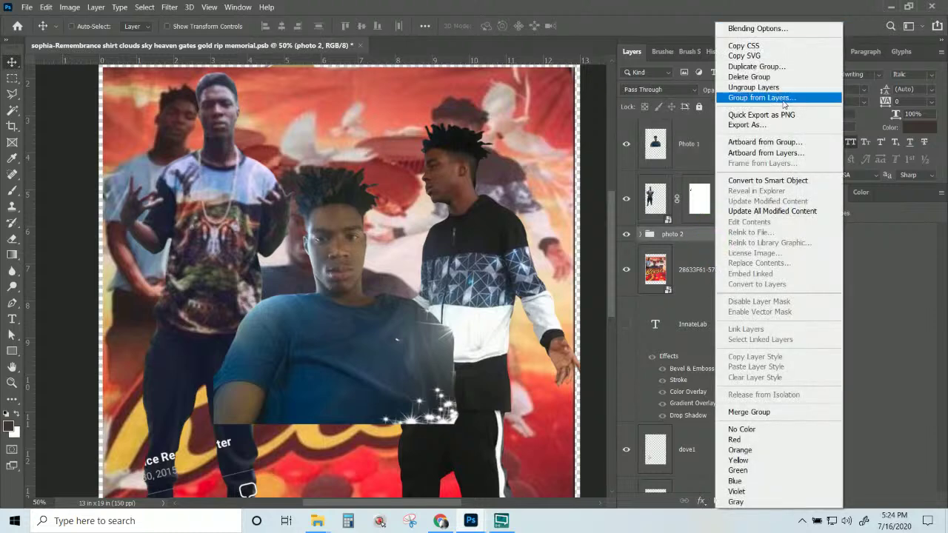
pyautogui.click(787, 185)
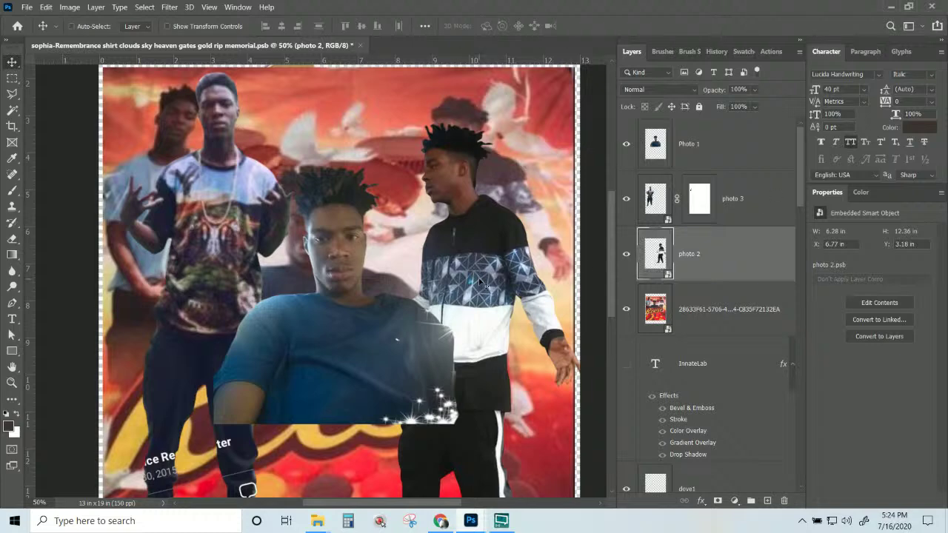
pyautogui.moveTo(481, 282); pyautogui.dragTo(457, 272)
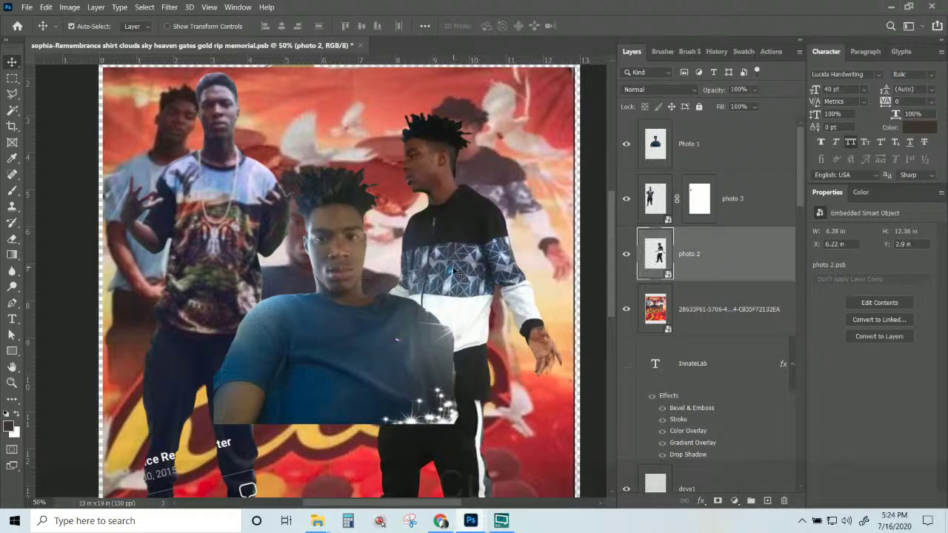
pyautogui.hotkey('ctrl', 'z')
pyautogui.hotkey('ctrl', 'z')
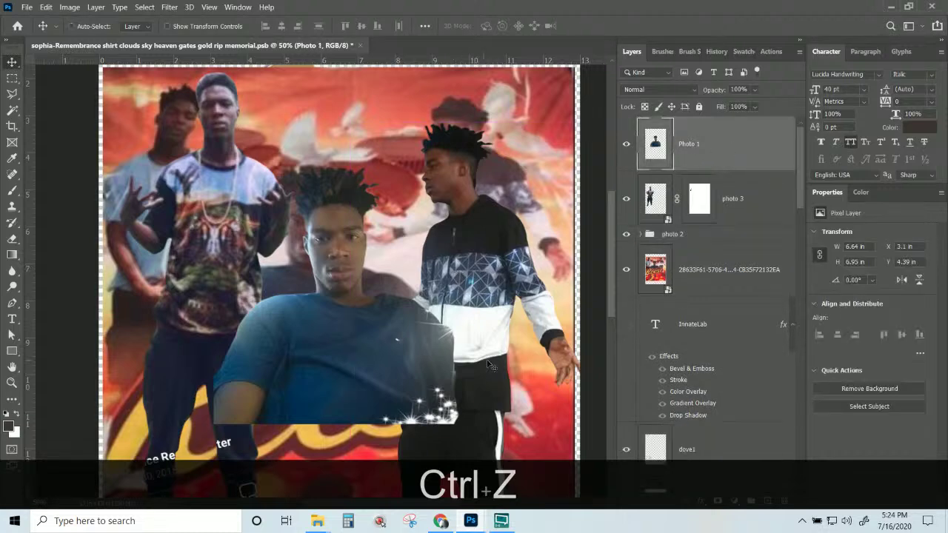
# - Move the photo 2 group up and inward to about X 6.22 in, Y 2.9 in, and convert it to a smart object
pyautogui.click(714, 236)
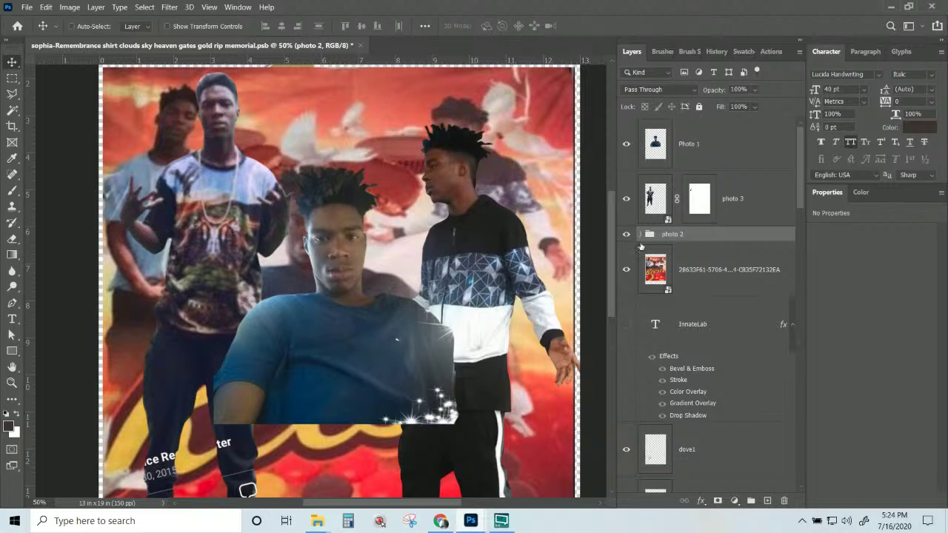
pyautogui.moveTo(456, 245); pyautogui.dragTo(436, 234)
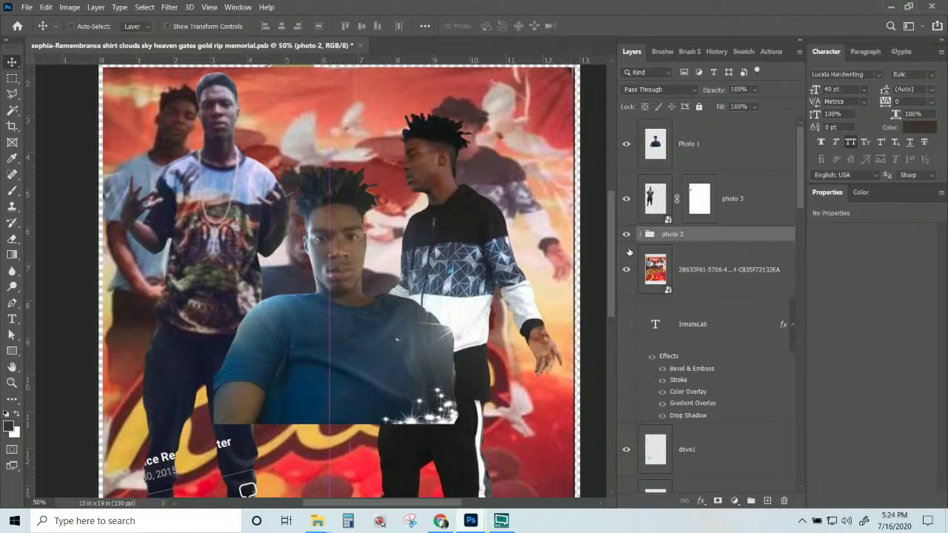
pyautogui.rightClick(686, 231)
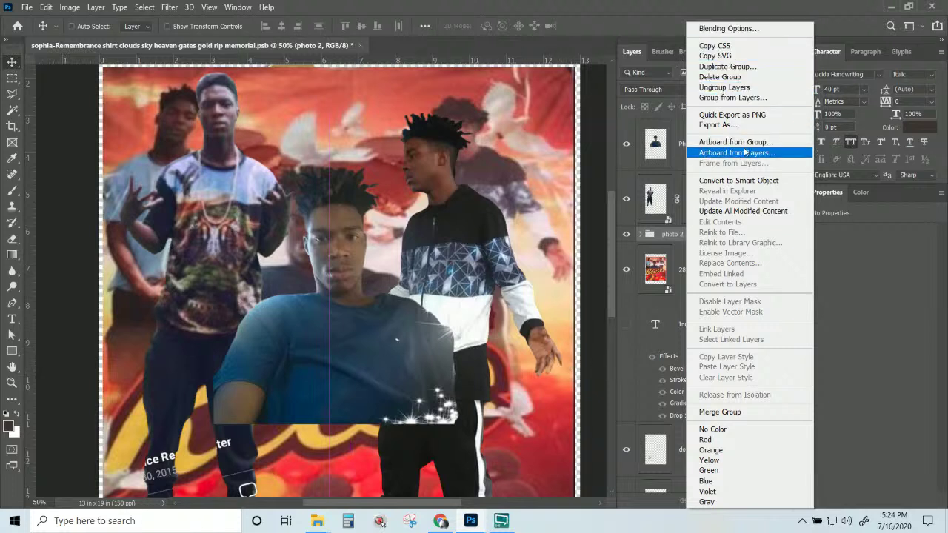
pyautogui.click(747, 184)
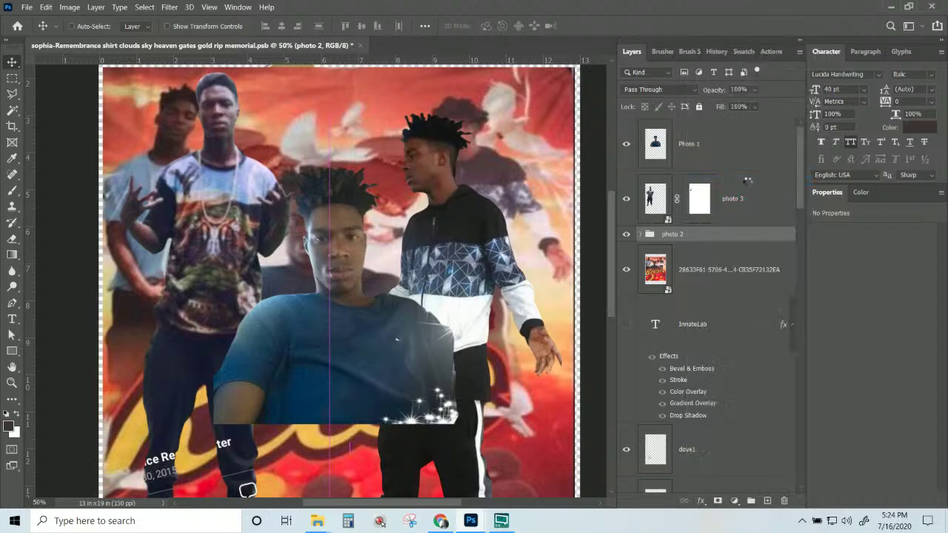
pyautogui.click(735, 263)
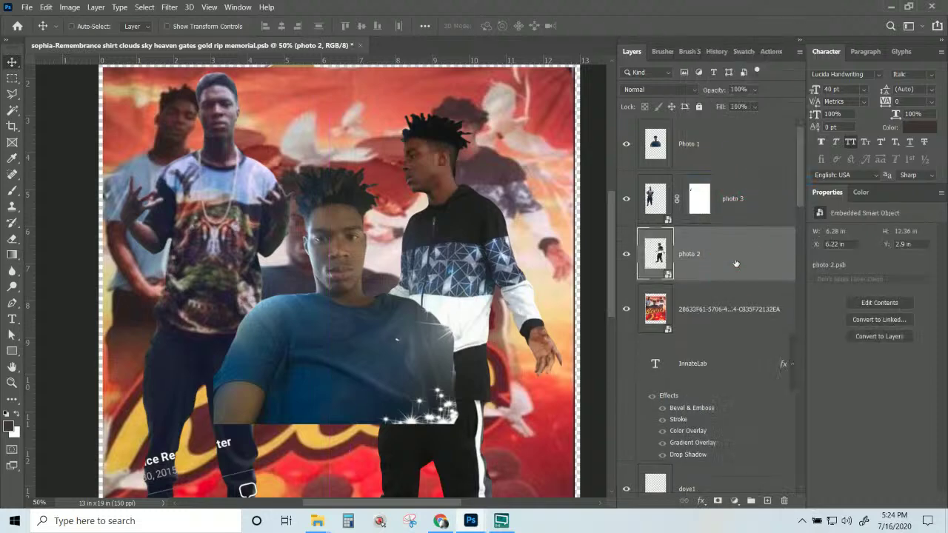
pyautogui.scroll(-2, 735, 263)
pyautogui.scroll(2, 729, 253)
# - Hide the three cutout layers photo 2, photo 3 and Photo 1
pyautogui.click(627, 254)
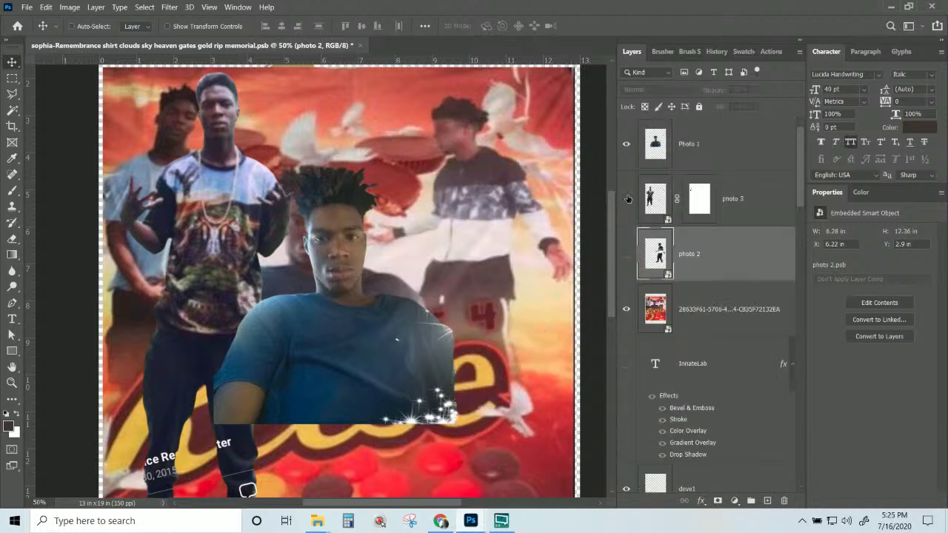
pyautogui.click(626, 199)
pyautogui.click(626, 143)
pyautogui.scroll(-2, 695, 268)
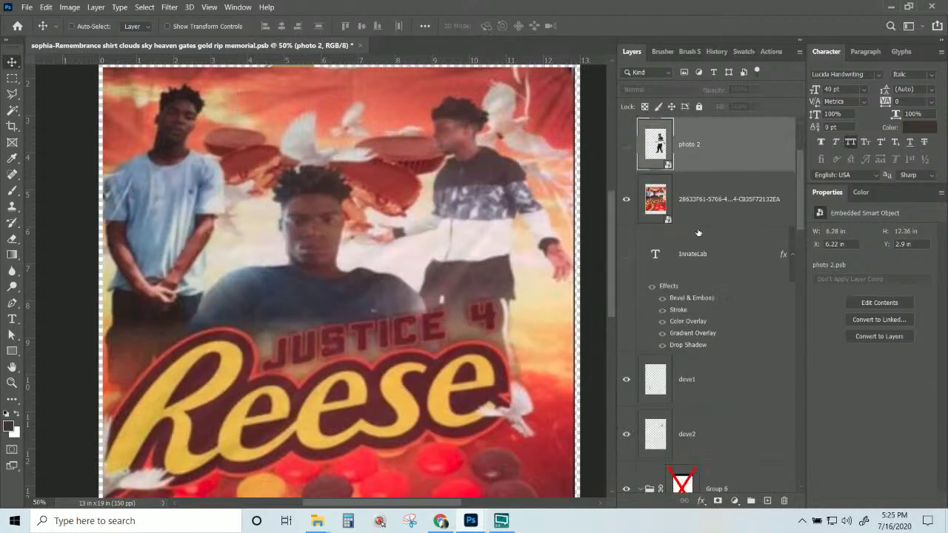
pyautogui.scroll(2, 697, 233)
# - Review the whole reference poster and hide its layer to reveal the memorial template underneath
pyautogui.click(715, 314)
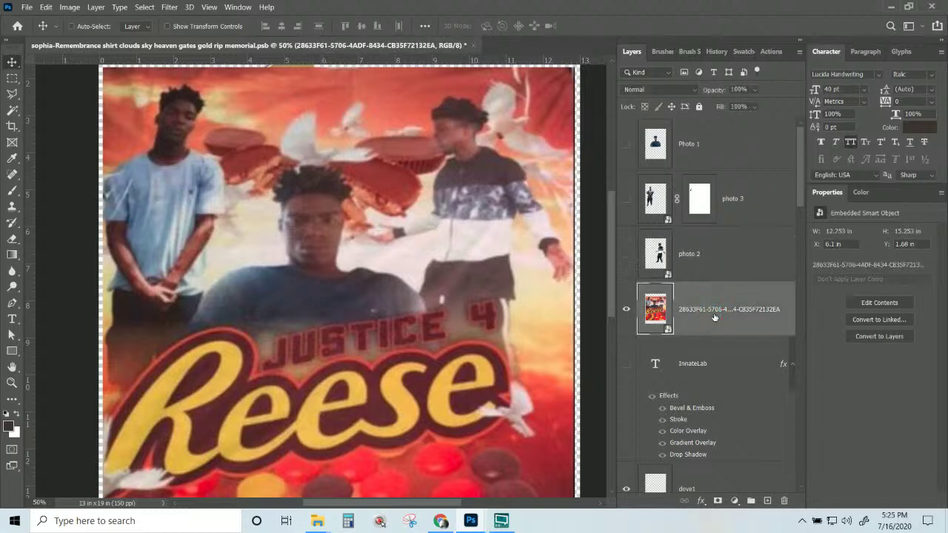
pyautogui.press('ctrl+KP_Subtract')
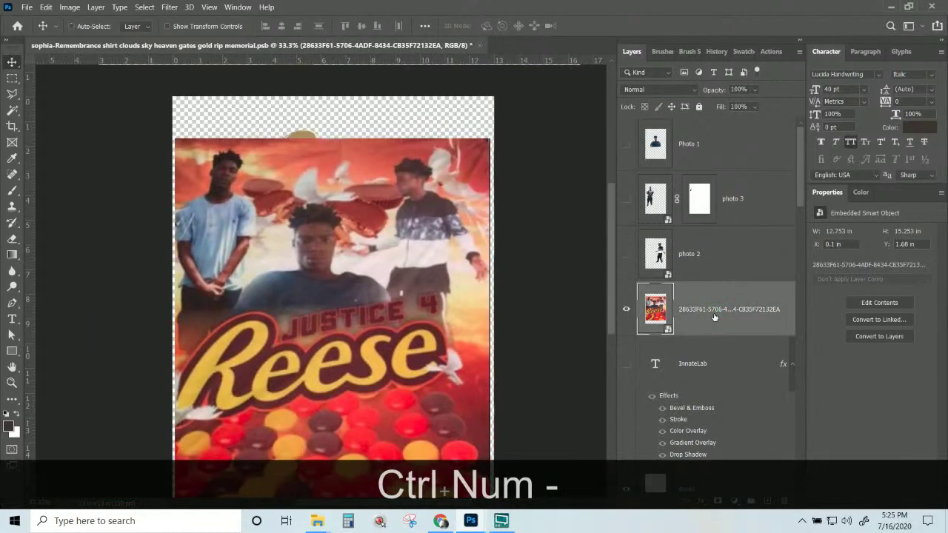
pyautogui.scroll(-5, 714, 316)
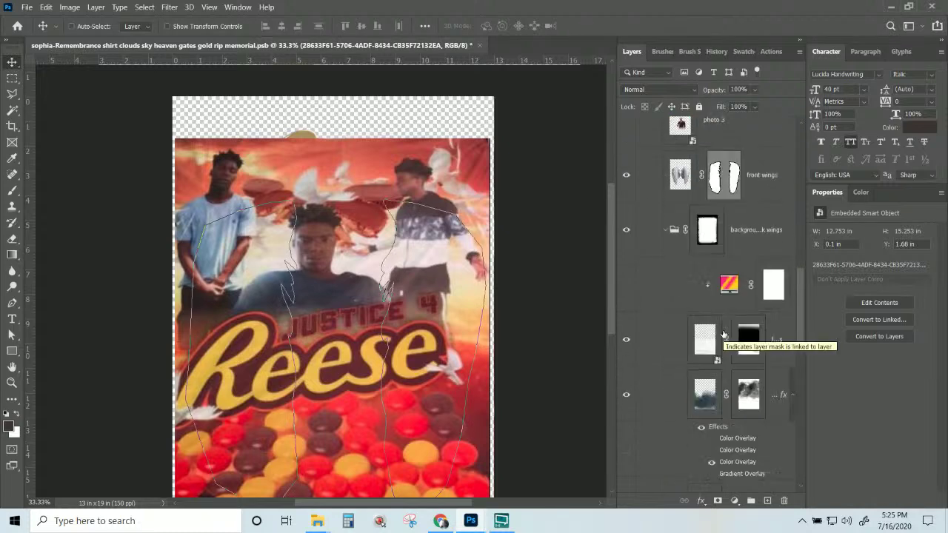
pyautogui.scroll(4, 724, 335)
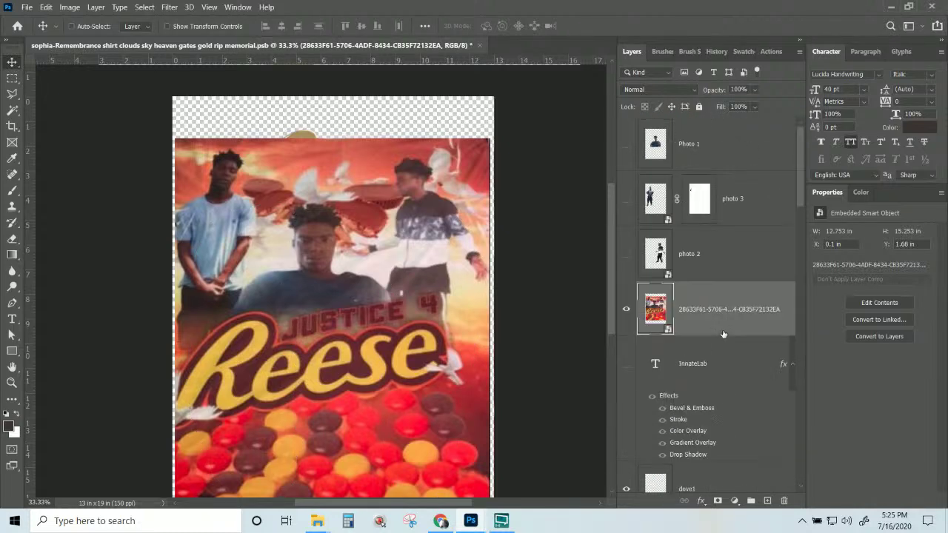
pyautogui.click(709, 313)
pyautogui.click(628, 311)
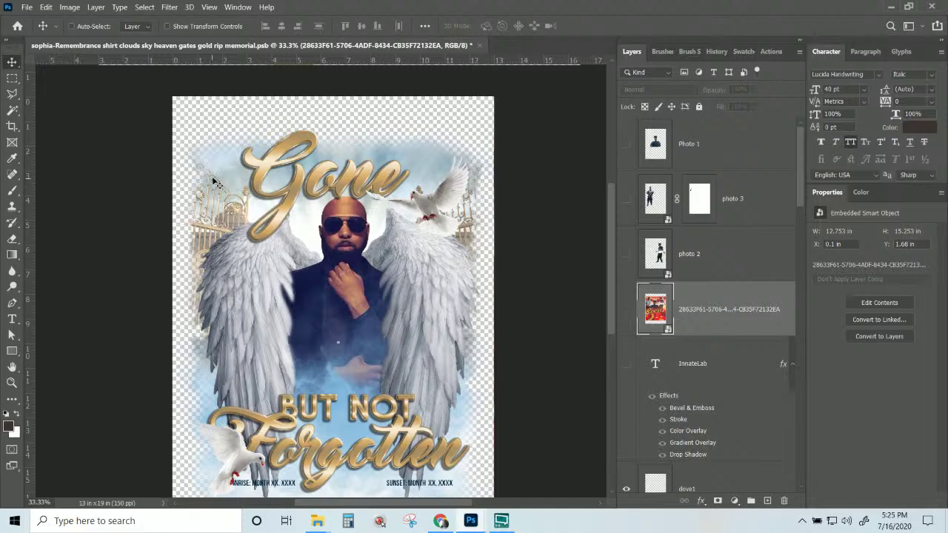
# - Find the pink-and-yellow gradient fill layer clipped above cloud-background, preview its effect, and turn it on
pyautogui.scroll(-3, 424, 291)
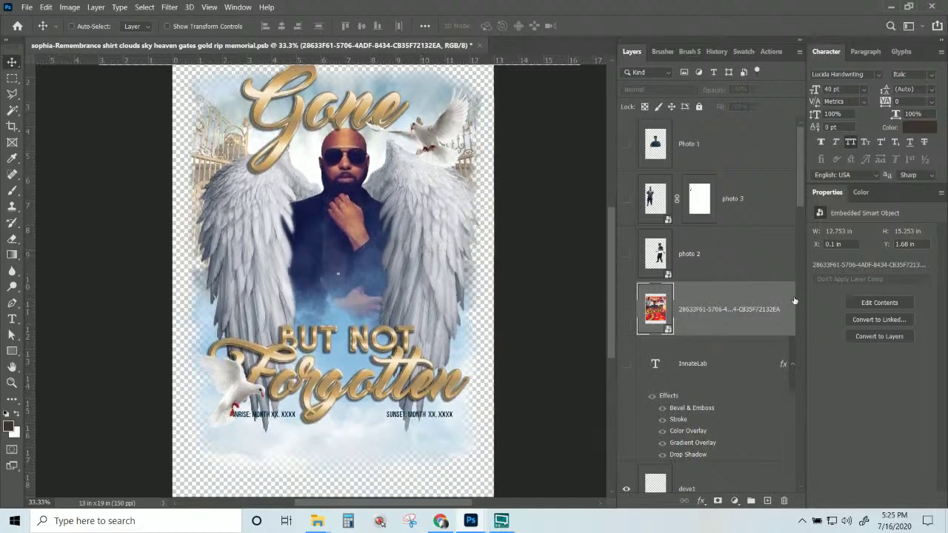
pyautogui.moveTo(801, 160); pyautogui.dragTo(804, 456)
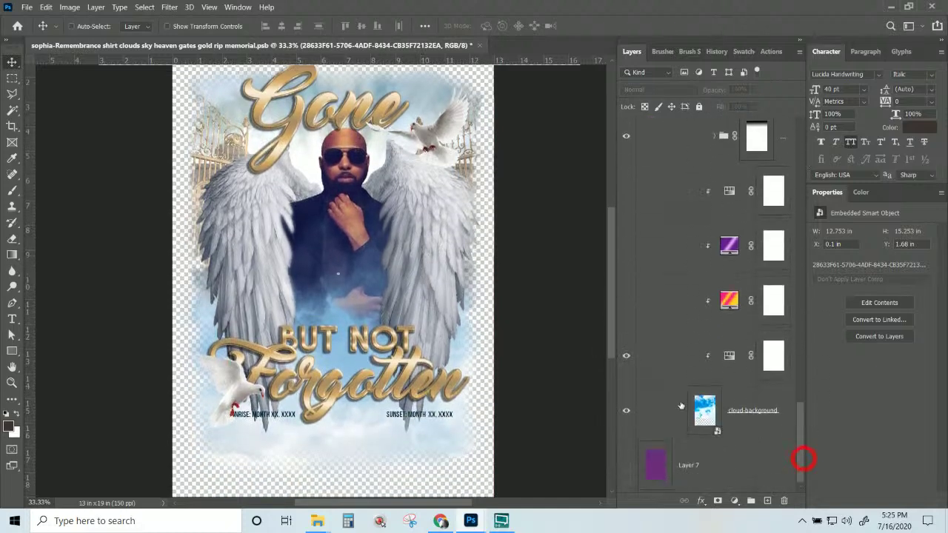
pyautogui.click(627, 303)
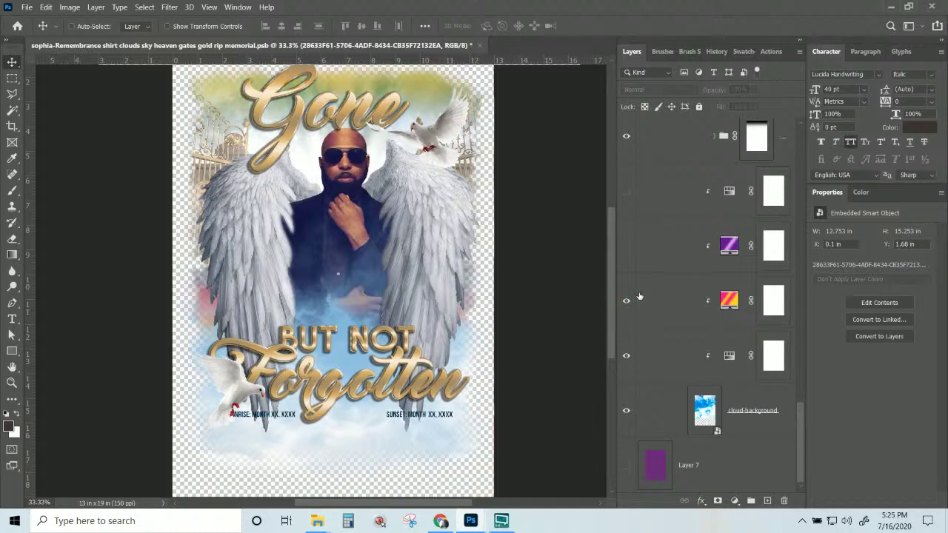
pyautogui.click(626, 303)
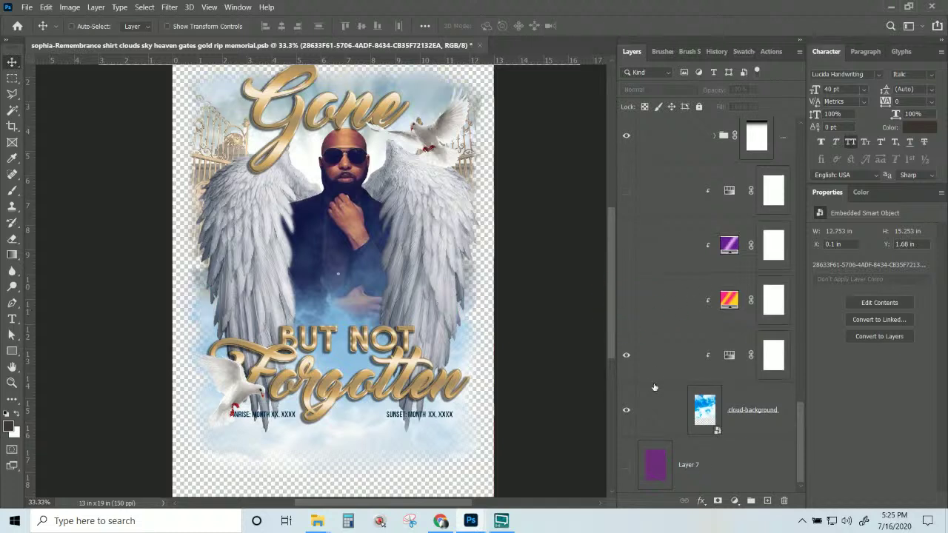
pyautogui.scroll(2, 740, 311)
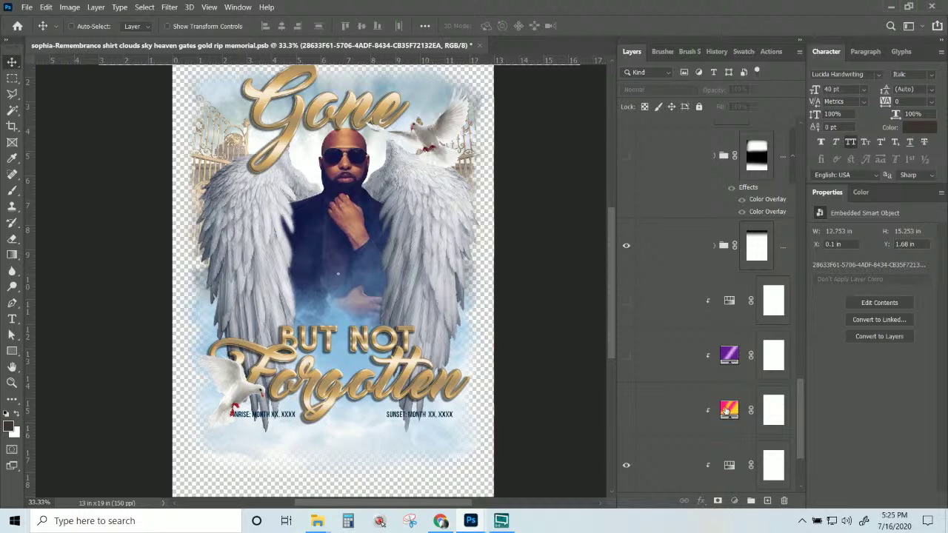
pyautogui.click(727, 409)
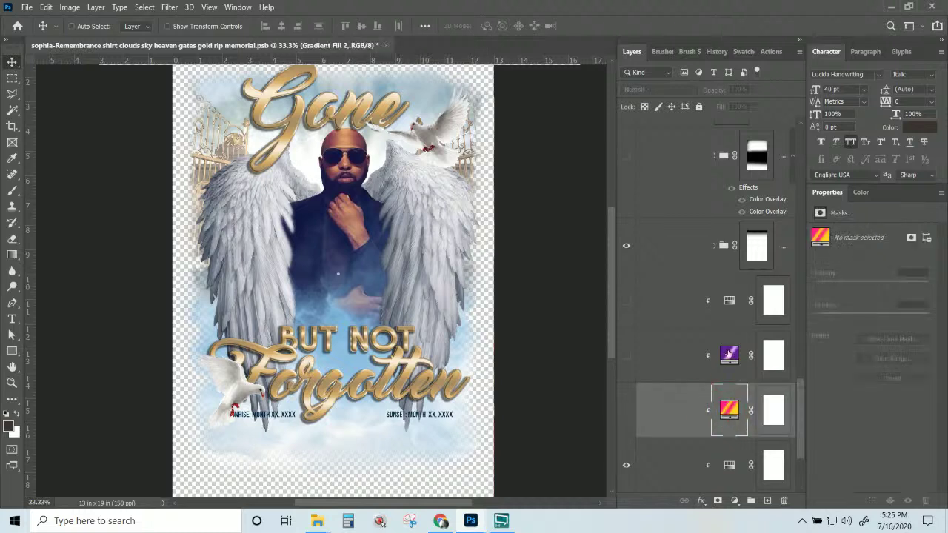
pyautogui.click(625, 411)
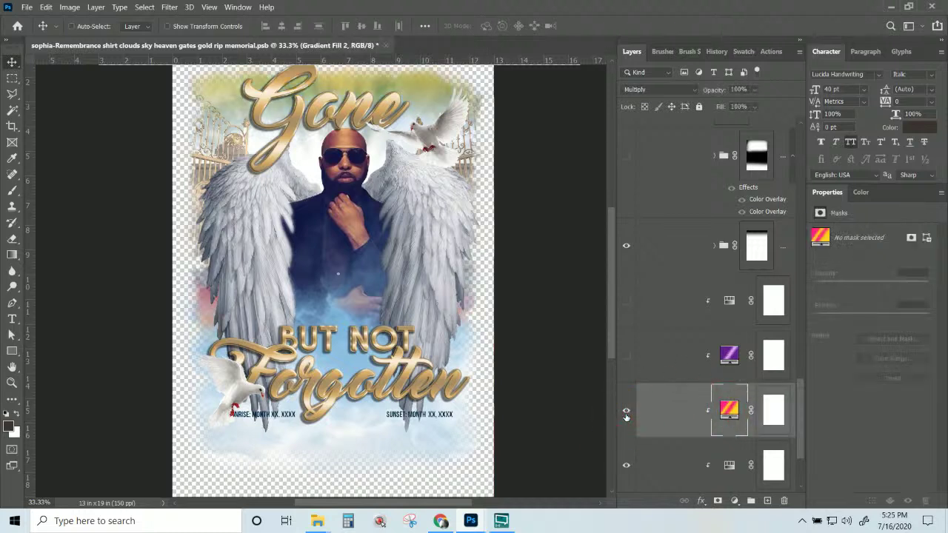
# - Inspect the gradient settings of the pink-and-yellow fill layer and close them
pyautogui.doubleClick(729, 410)
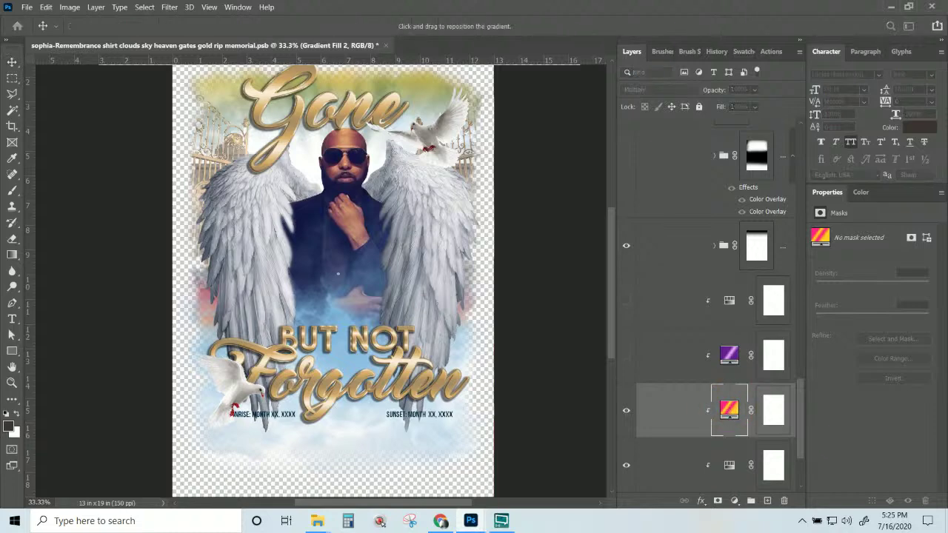
pyautogui.moveTo(493, 245); pyautogui.dragTo(622, 156)
pyautogui.click(675, 205)
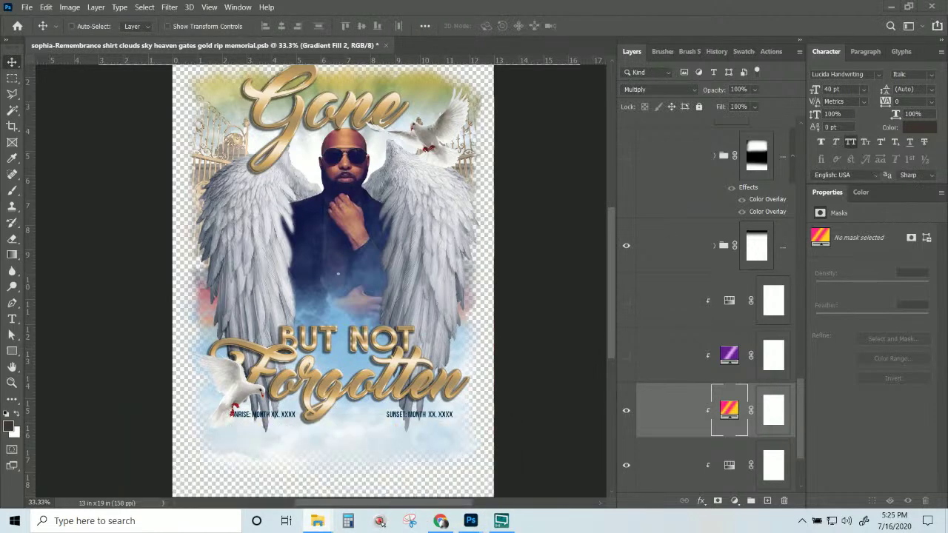
# - Bring up the delete and temp files folder window and resize it so its image thumbnails sit beside the template canvas
pyautogui.moveTo(1, 215); pyautogui.dragTo(498, 113)
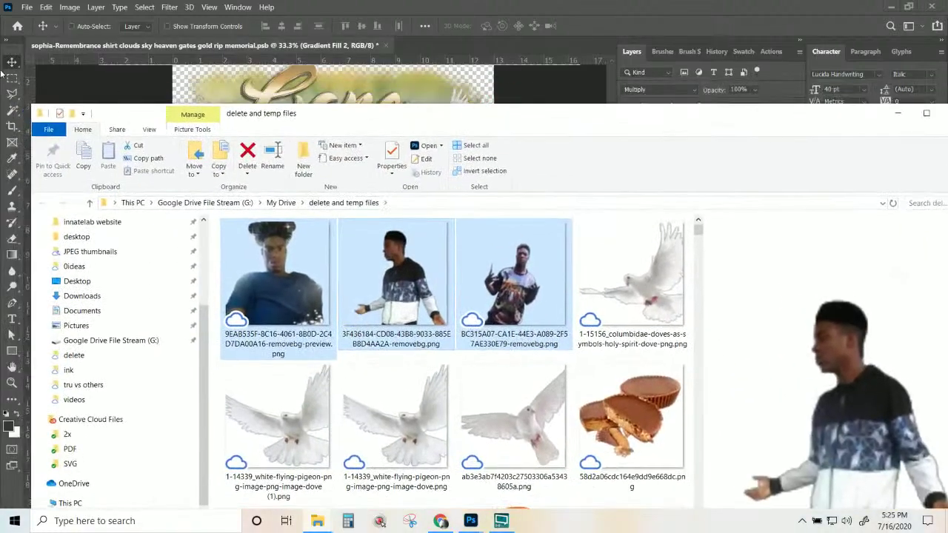
pyautogui.moveTo(241, 113); pyautogui.dragTo(620, 236)
pyautogui.moveTo(738, 236); pyautogui.dragTo(691, 48)
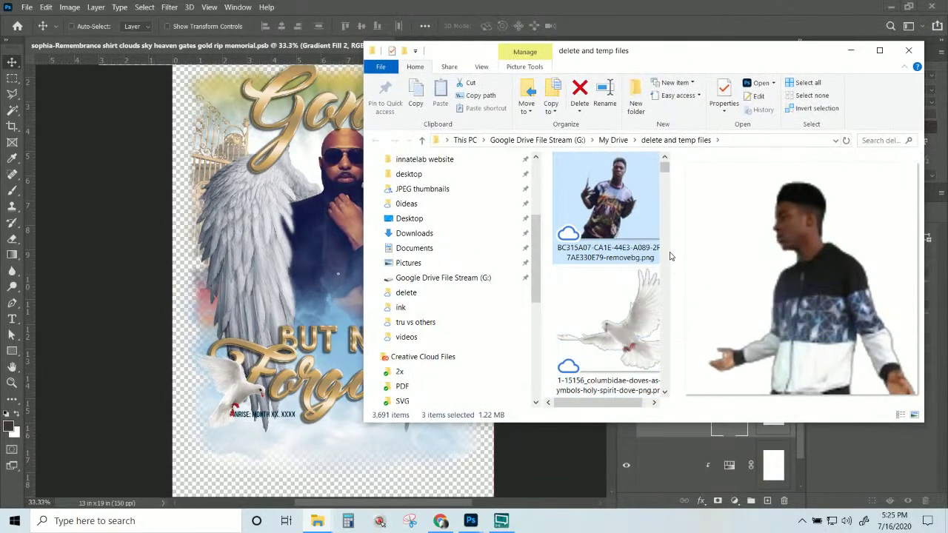
pyautogui.moveTo(671, 253); pyautogui.dragTo(773, 247)
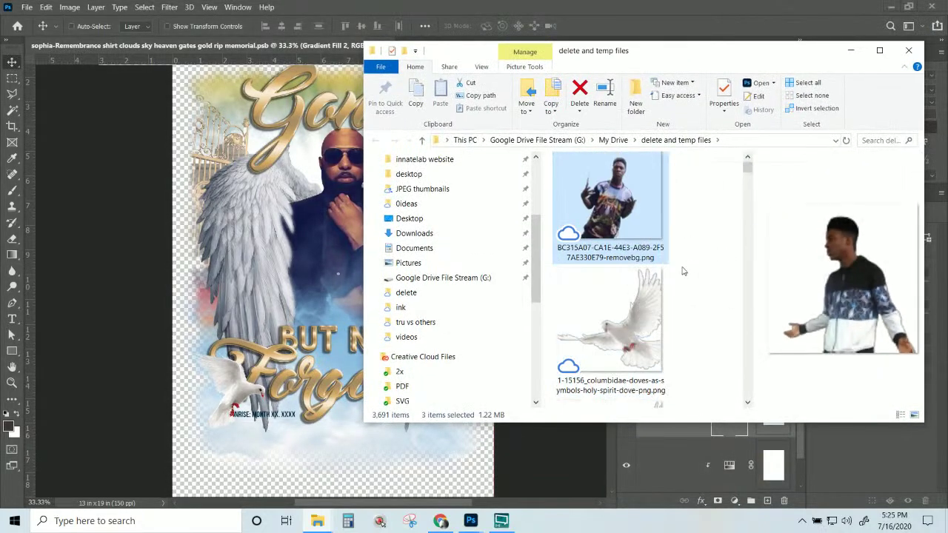
# - Place Reeses-pieces-loose.png from the delete and temp files folder into the memorial document
pyautogui.scroll(-1, 683, 271)
pyautogui.scroll(-3, 682, 271)
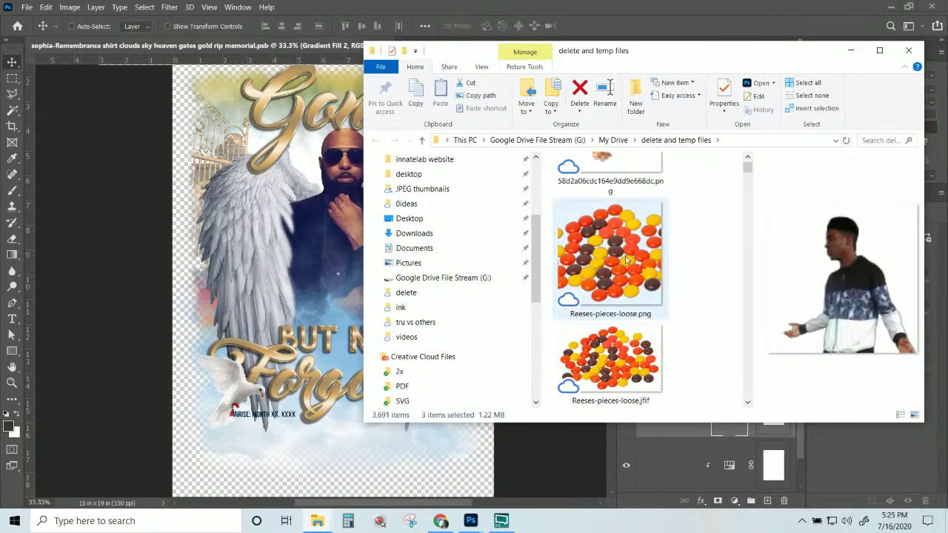
pyautogui.click(619, 256)
pyautogui.moveTo(619, 255); pyautogui.dragTo(299, 284)
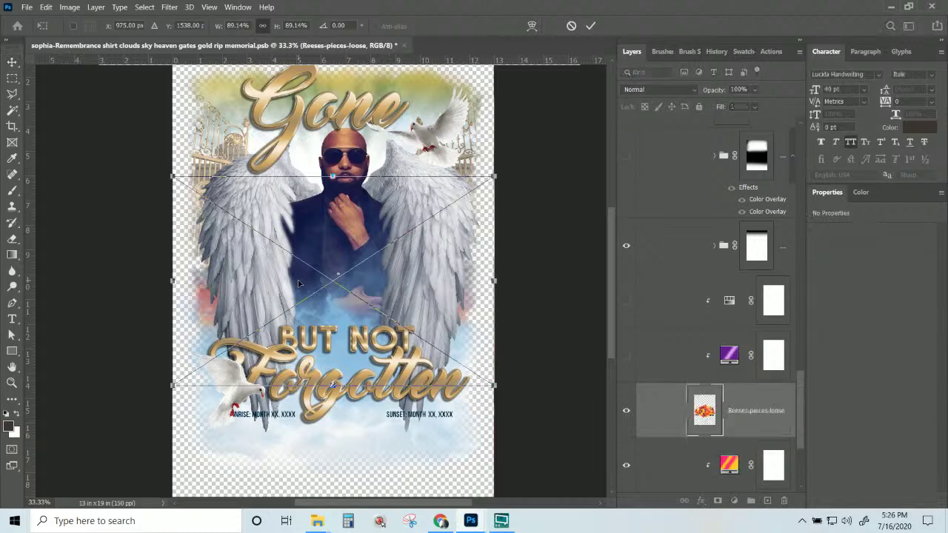
pyautogui.press('Return')
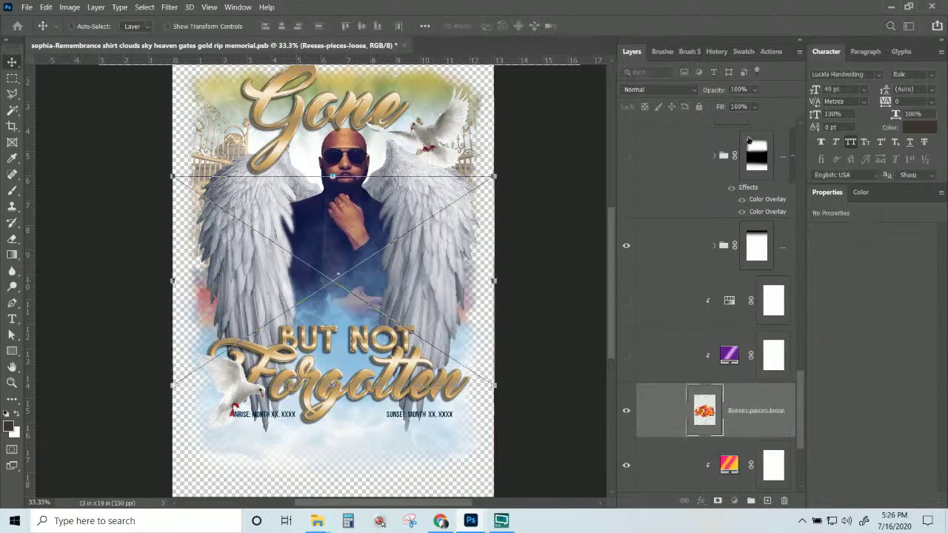
# - Move the Reeses-pieces-loose layer directly below the Text group and shift the candies down to the bottom of the canvas
pyautogui.moveTo(768, 412); pyautogui.dragTo(724, 368)
pyautogui.moveTo(679, 276); pyautogui.dragTo(680, 277)
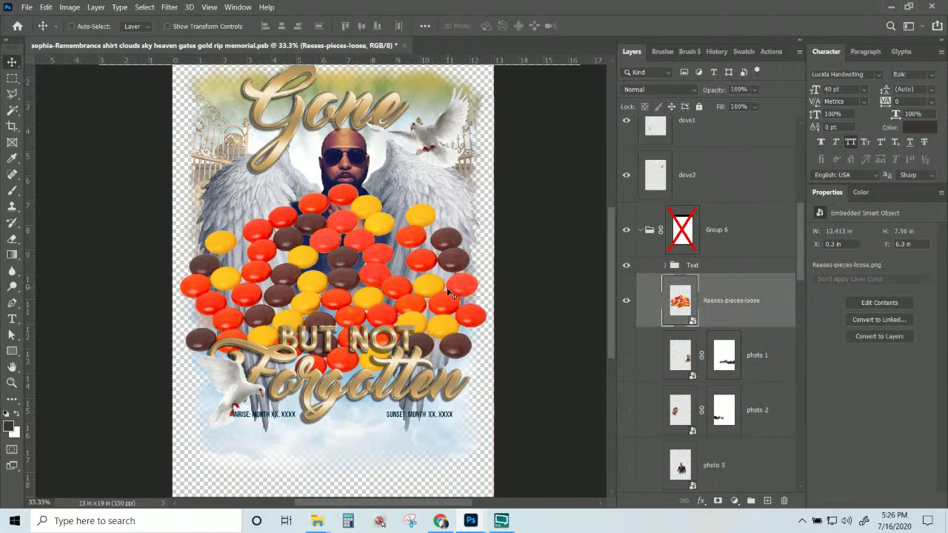
pyautogui.moveTo(444, 298); pyautogui.dragTo(441, 412)
pyautogui.scroll(-1, 413, 447)
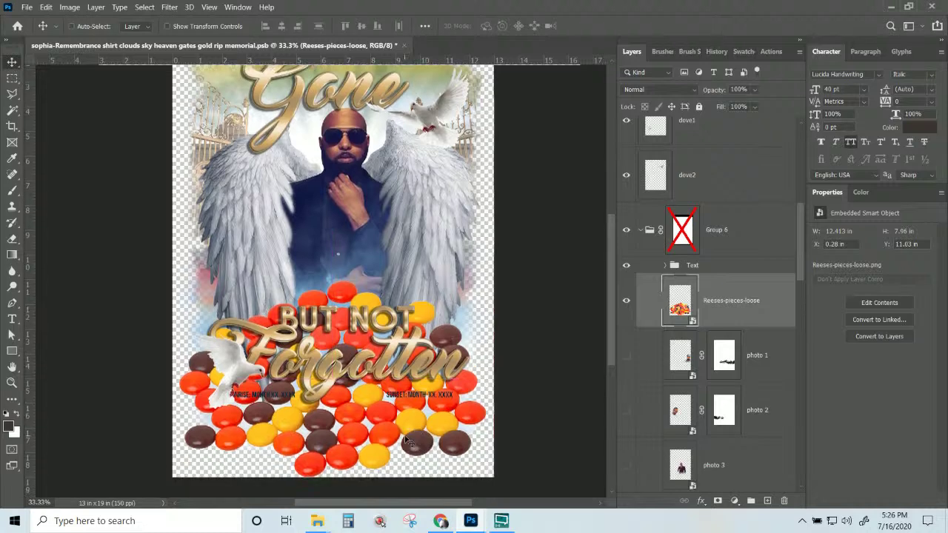
pyautogui.moveTo(380, 458); pyautogui.dragTo(379, 450)
# - Scale the candy image down to about 84% and center it along the canvas's bottom edge
pyautogui.hotkey('ctrl', 't')
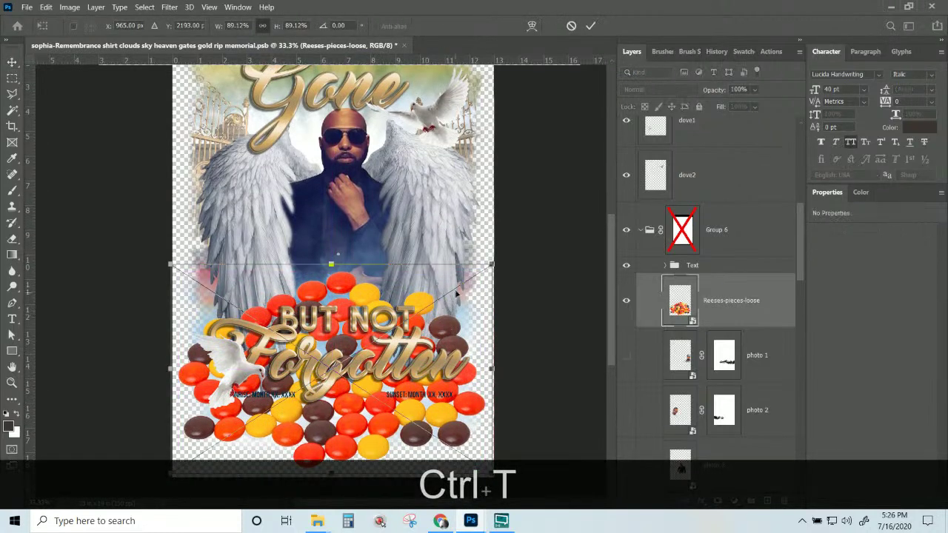
pyautogui.moveTo(490, 265); pyautogui.dragTo(473, 276)
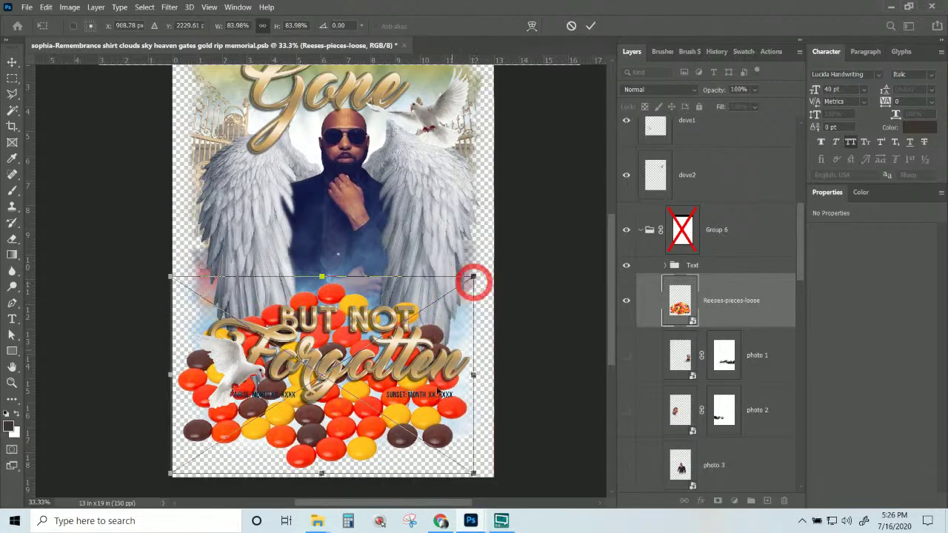
pyautogui.moveTo(374, 445); pyautogui.dragTo(385, 447)
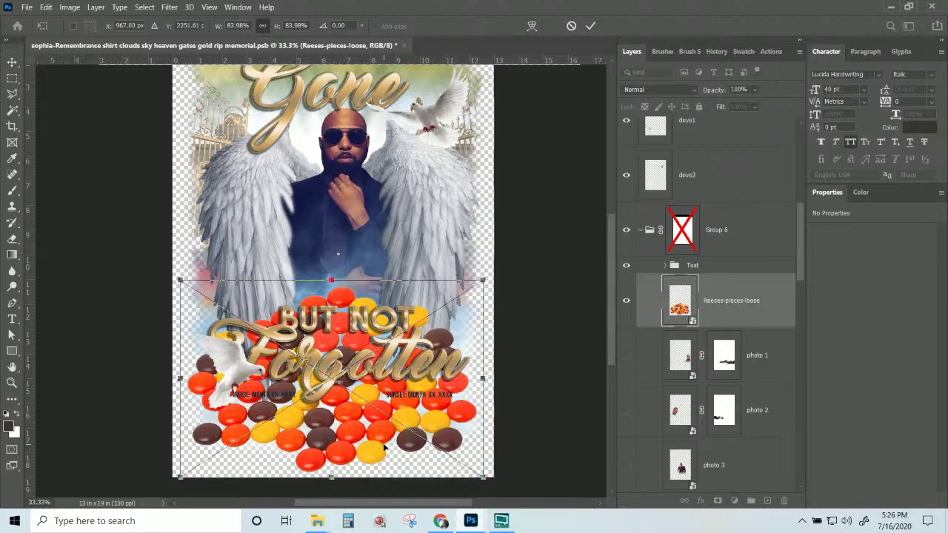
pyautogui.press('Return')
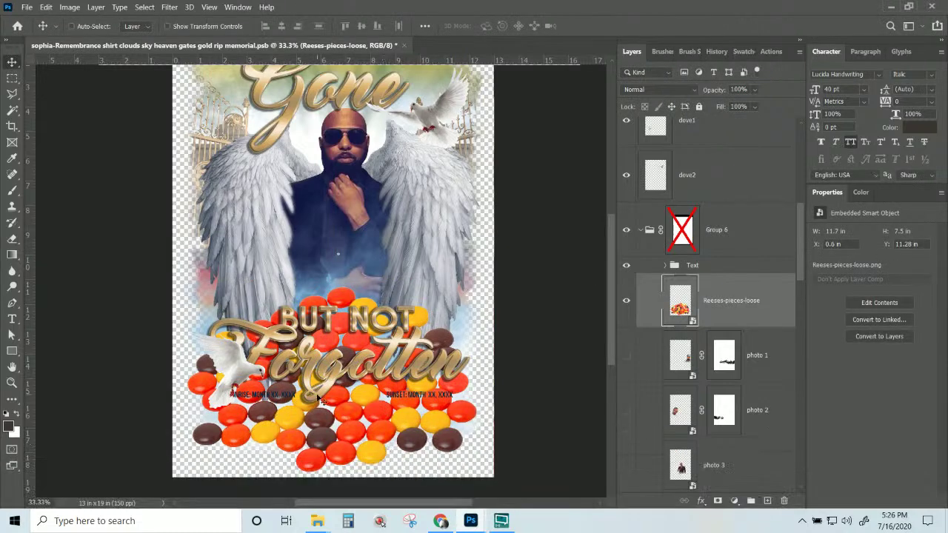
# - Edit the gradient of the pink-and-yellow fill above cloud-background and recolor its first stop with red-orange sampled from a candy
pyautogui.scroll(-10, 703, 310)
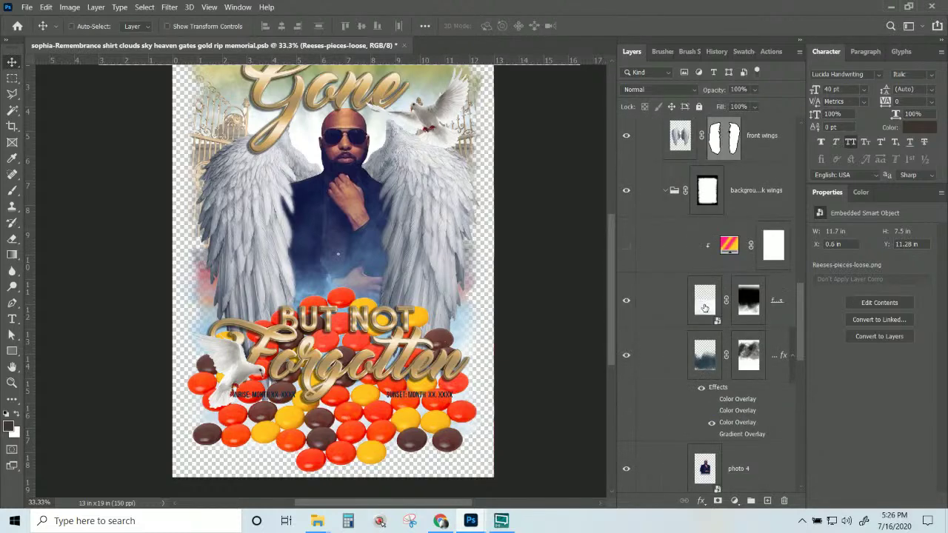
pyautogui.scroll(-8, 729, 245)
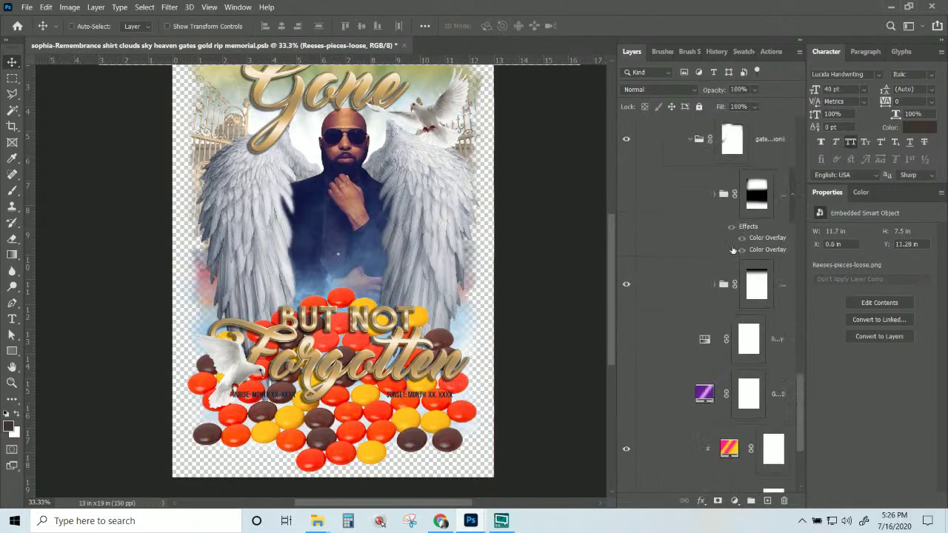
pyautogui.doubleClick(737, 297)
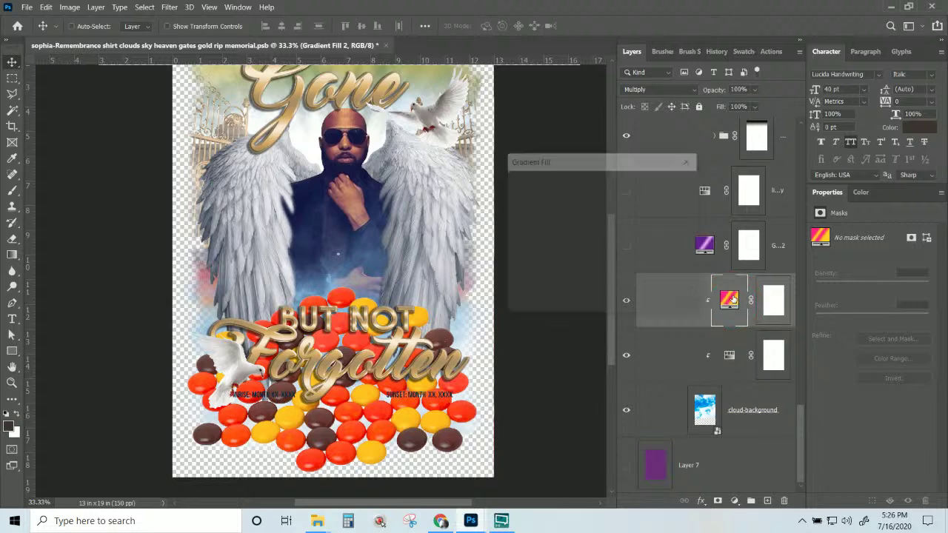
pyautogui.click(614, 185)
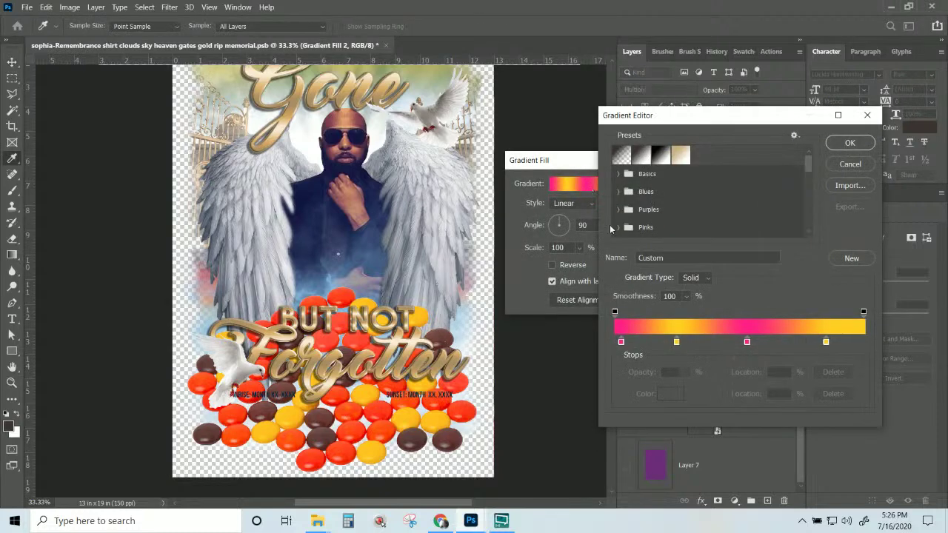
pyautogui.click(621, 342)
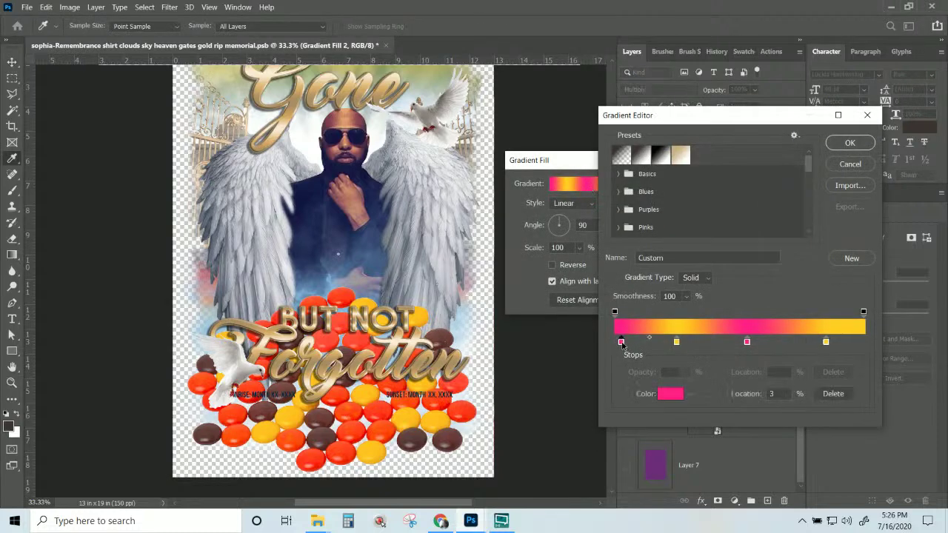
pyautogui.click(337, 294)
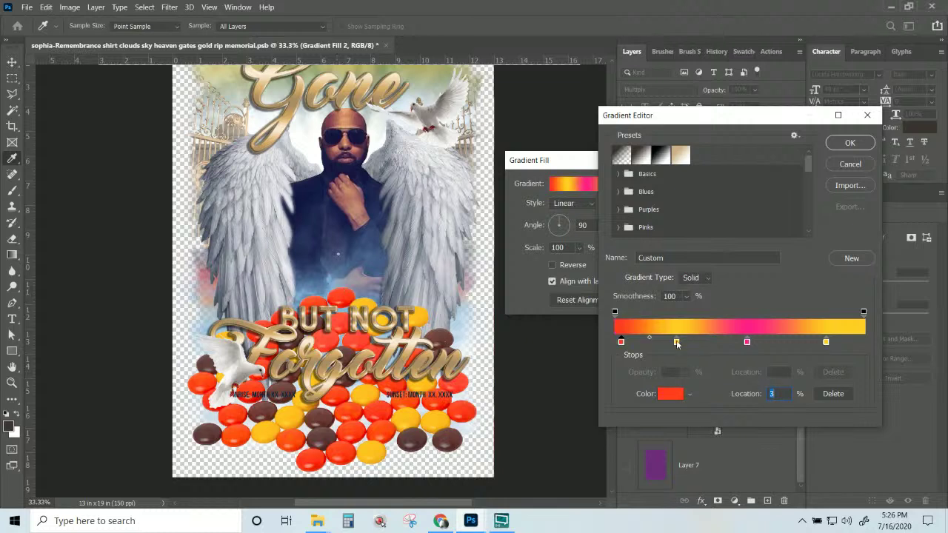
# - Recolor the second gradient stop with candy yellow and the third stop with brown sampled from a dark candy
pyautogui.click(676, 342)
pyautogui.click(747, 342)
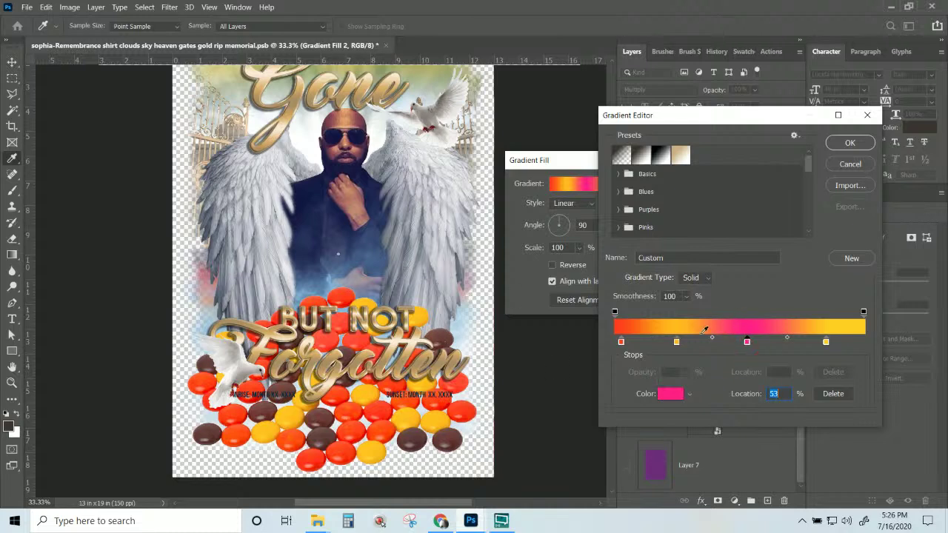
pyautogui.click(324, 414)
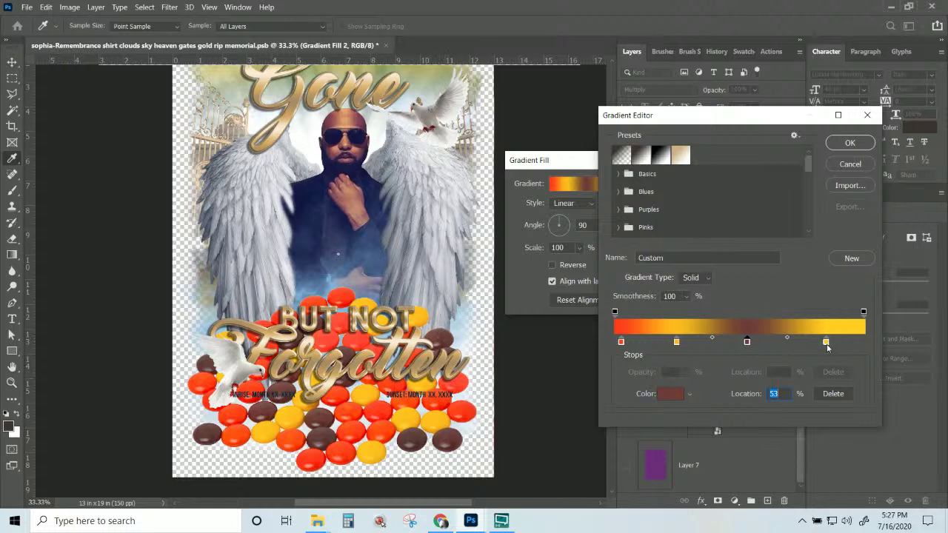
# - Add a matching yellow stop at 73% and recolor the stop at 85% with red sampled from a candy
pyautogui.click(675, 343)
pyautogui.click(797, 342)
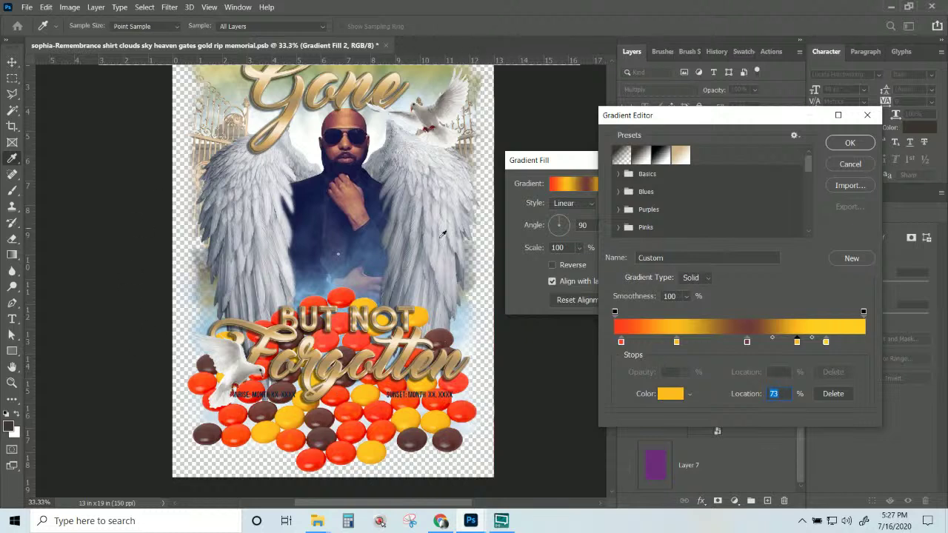
pyautogui.click(825, 344)
pyautogui.click(466, 420)
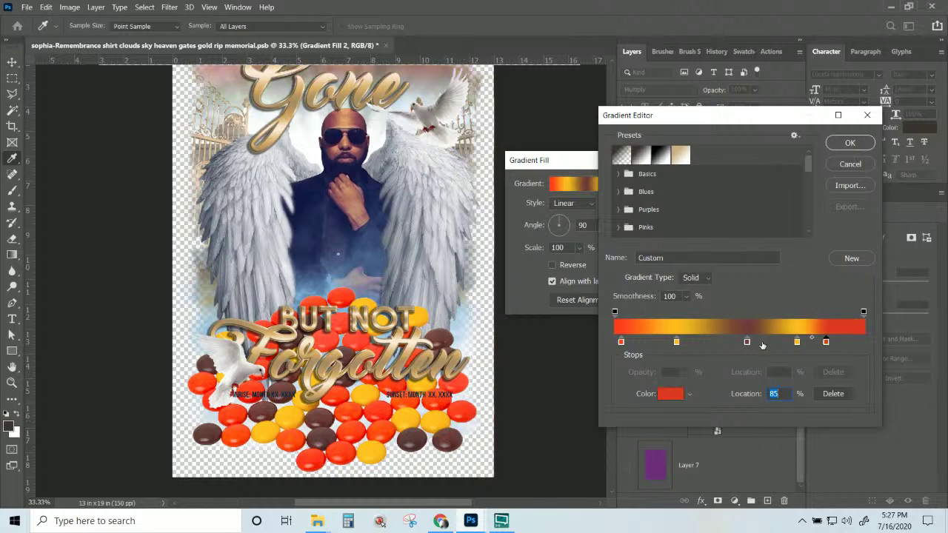
# - Move the brown stop to 96% and the newer yellow stop to 51%, and delete the earlier yellow stop
pyautogui.moveTo(747, 343); pyautogui.dragTo(854, 342)
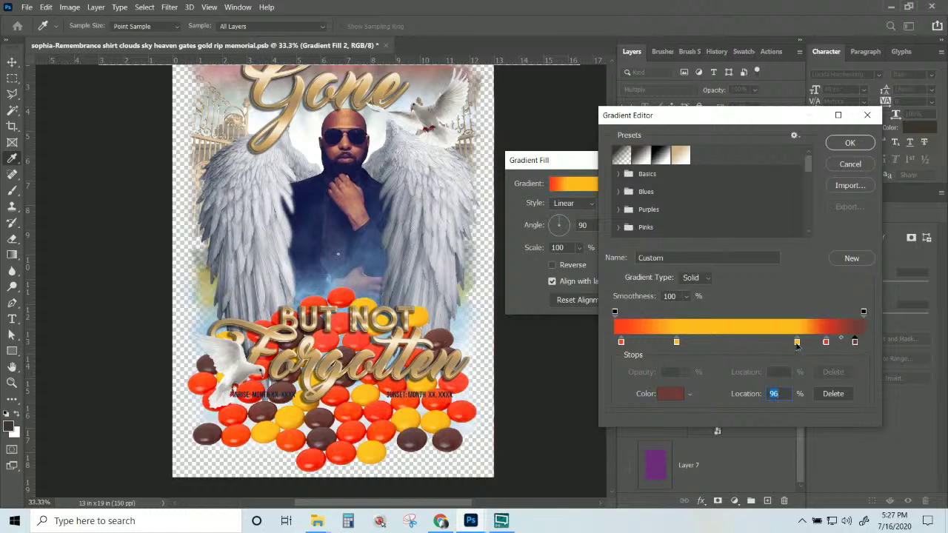
pyautogui.moveTo(797, 342); pyautogui.dragTo(742, 342)
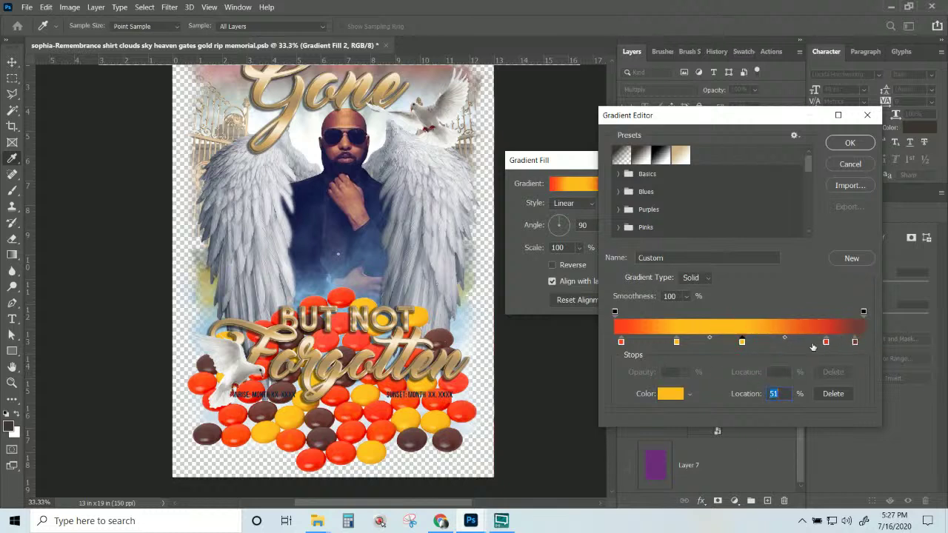
pyautogui.click(676, 341)
pyautogui.click(833, 393)
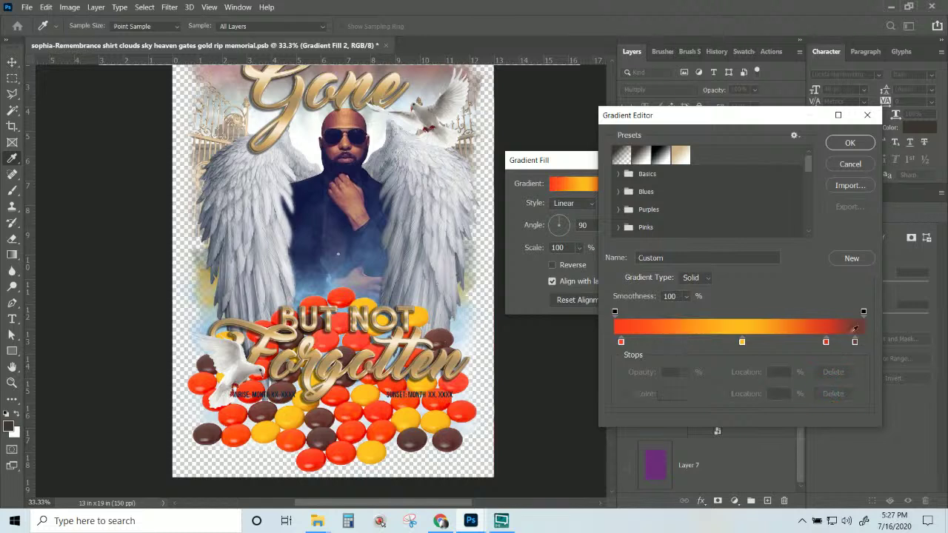
# - Add a brown stop at 8%, move the red-orange stop between it and the yellow, and shift the yellow stop to 58%
pyautogui.click(855, 341)
pyautogui.click(633, 343)
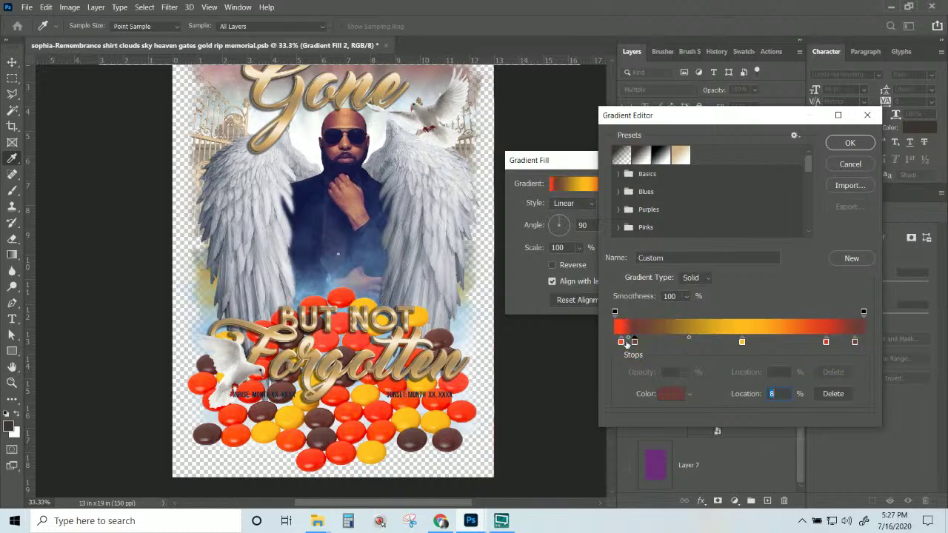
pyautogui.moveTo(622, 343); pyautogui.dragTo(657, 344)
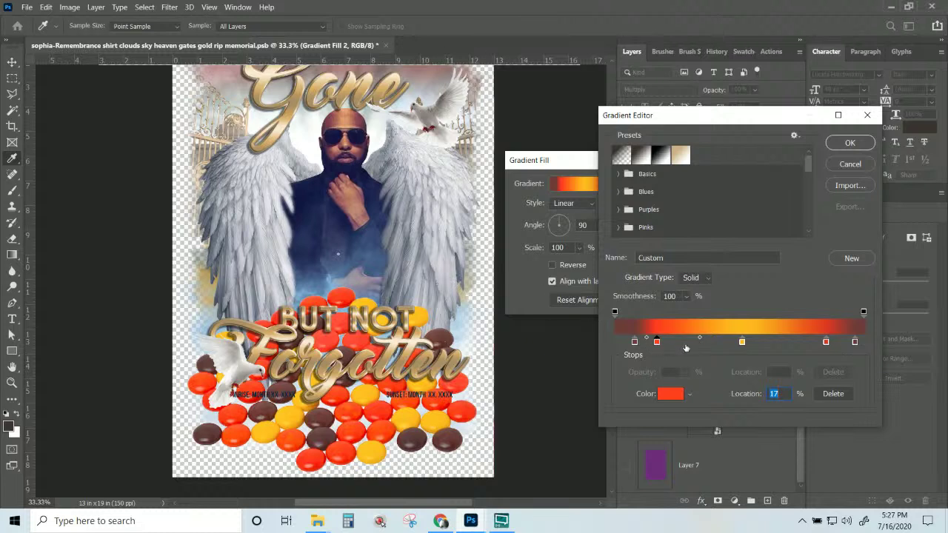
pyautogui.moveTo(659, 345); pyautogui.dragTo(758, 341)
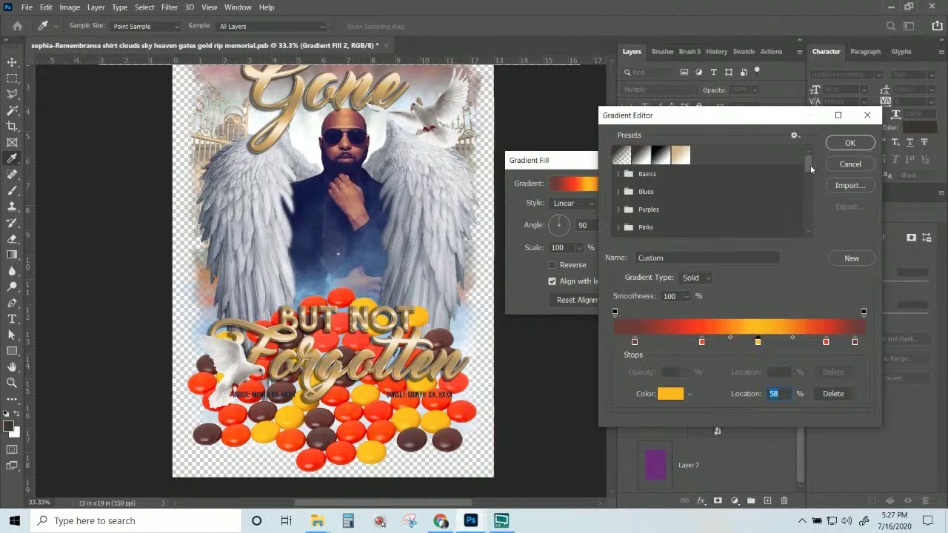
# - Save the brown, red and yellow gradient as a new preset and accept the edited gradient
pyautogui.moveTo(810, 170); pyautogui.dragTo(828, 241)
pyautogui.click(851, 258)
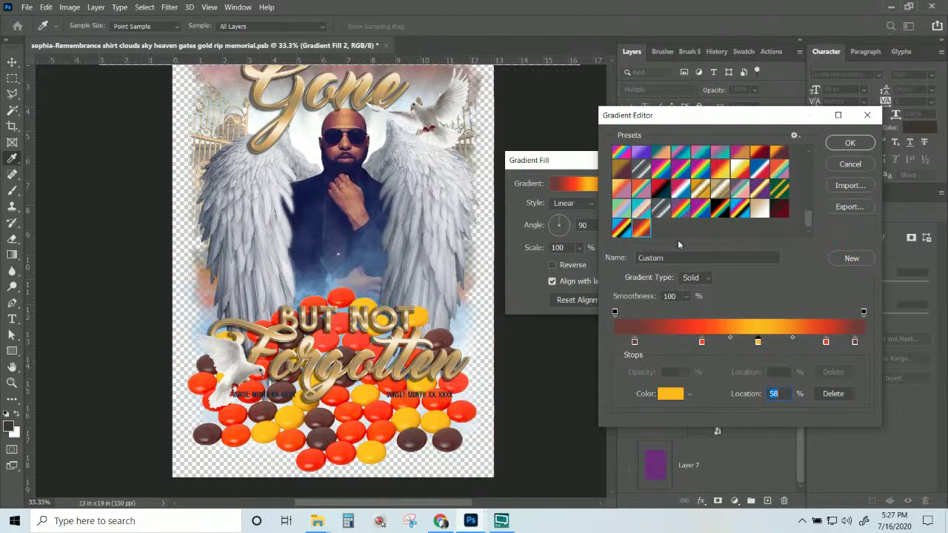
pyautogui.click(851, 142)
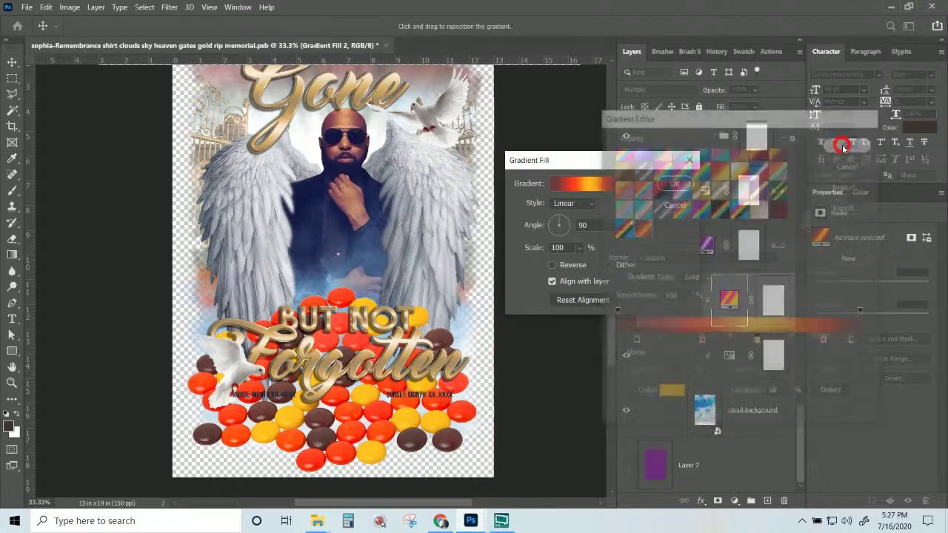
# - Increase the scale of the gradient fill and apply its settings
pyautogui.click(578, 248)
pyautogui.moveTo(577, 265); pyautogui.dragTo(601, 264)
pyautogui.click(673, 185)
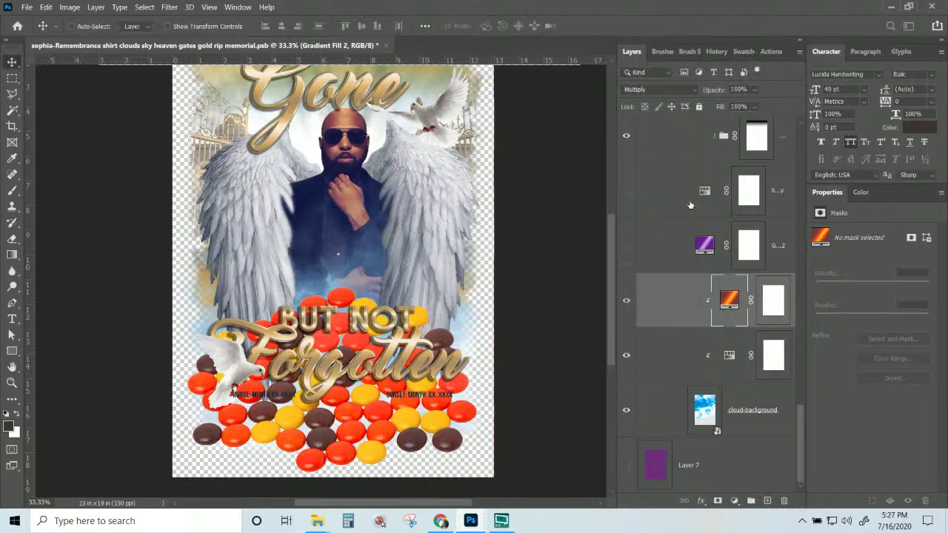
# - Toggle the orange gradient fill to compare its effect, keep it on, and hide the adjustment layer clipped between it and cloud-background
pyautogui.click(626, 300)
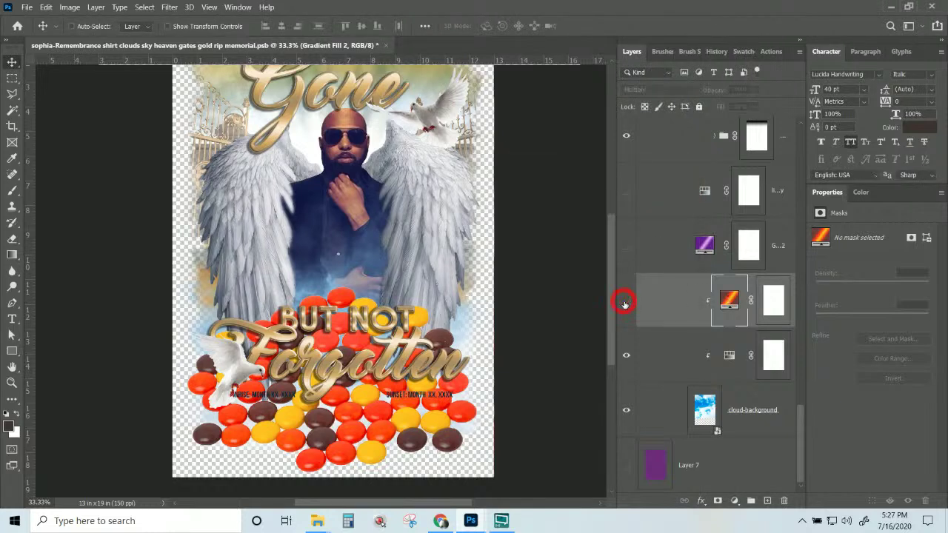
pyautogui.click(626, 301)
pyautogui.click(626, 355)
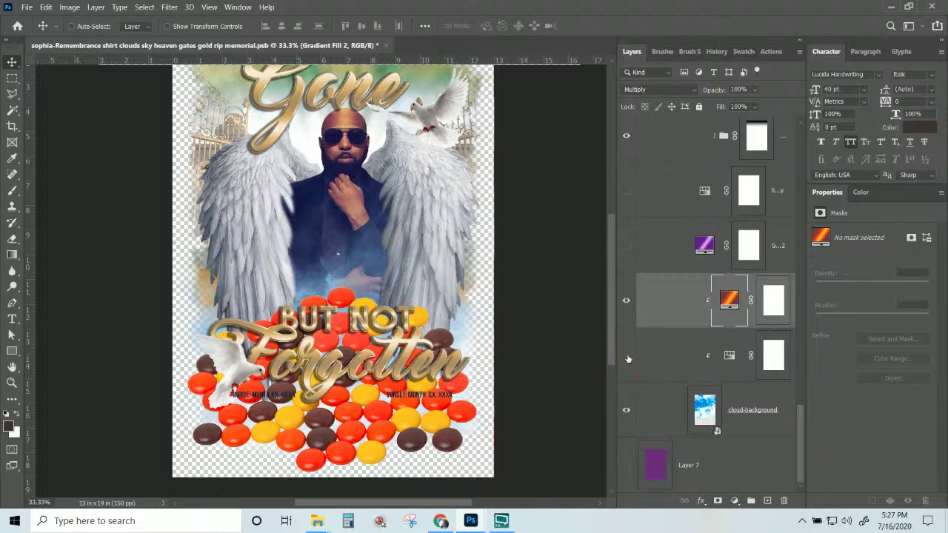
pyautogui.scroll(1, 627, 358)
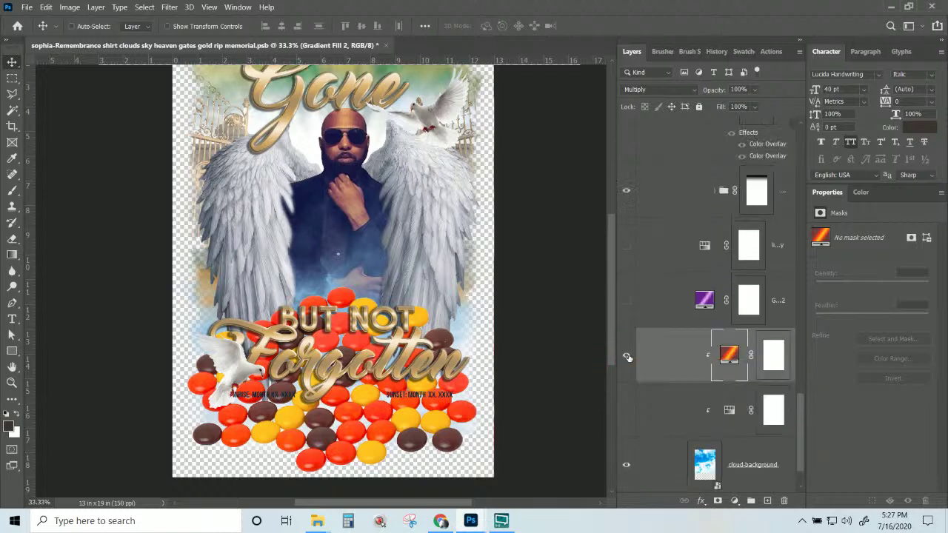
pyautogui.click(626, 356)
pyautogui.scroll(1, 677, 287)
pyautogui.scroll(-1, 678, 290)
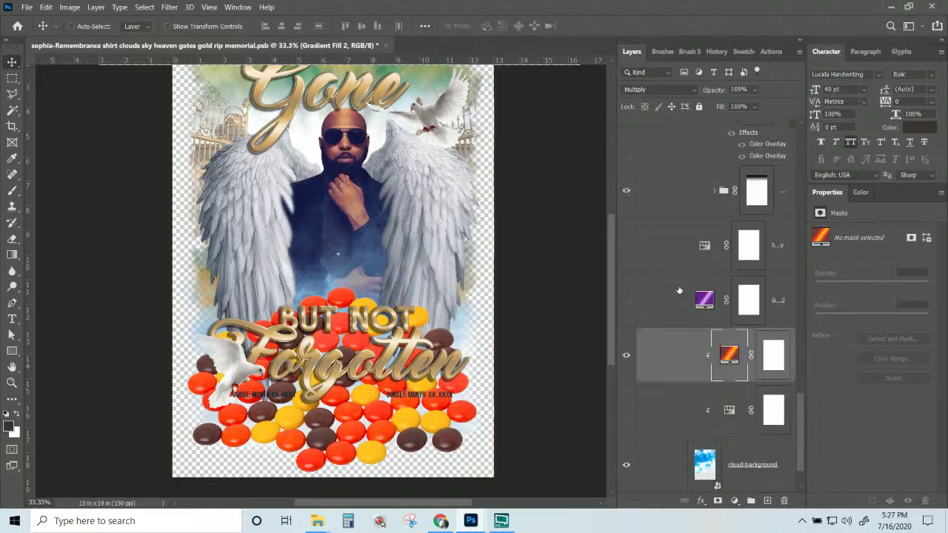
# - Compare the artwork with the orange gradient fill above cloud-background hidden and shown
pyautogui.click(628, 358)
pyautogui.click(628, 357)
pyautogui.scroll(-1, 729, 362)
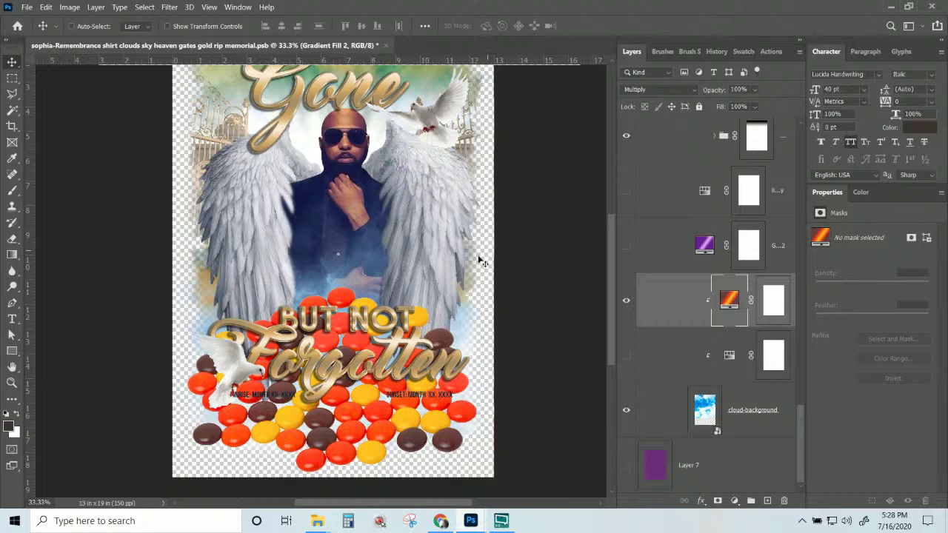
pyautogui.scroll(2, 480, 260)
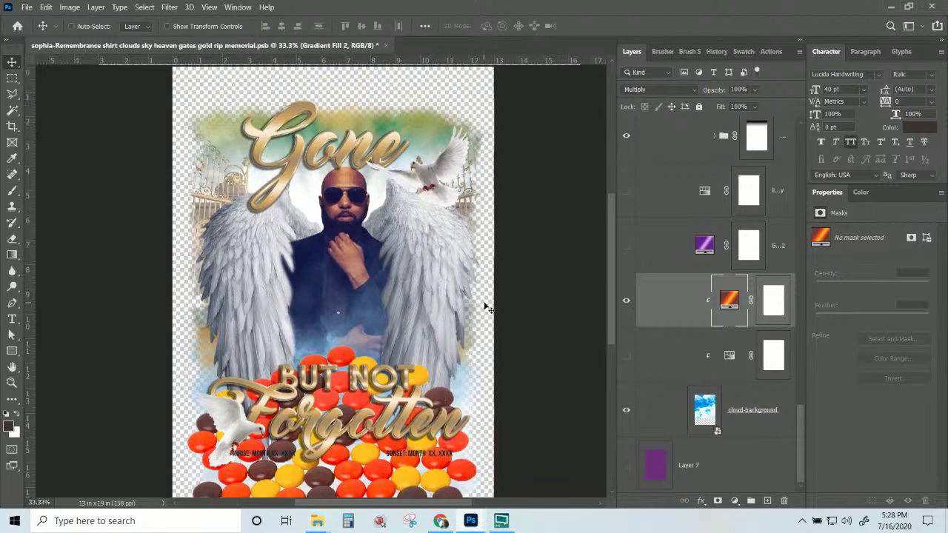
pyautogui.scroll(1, 485, 305)
# - Turn on the hidden pink and yellow gradient fill in the background and back wings group, comparing the artwork with and without it
pyautogui.scroll(5, 692, 311)
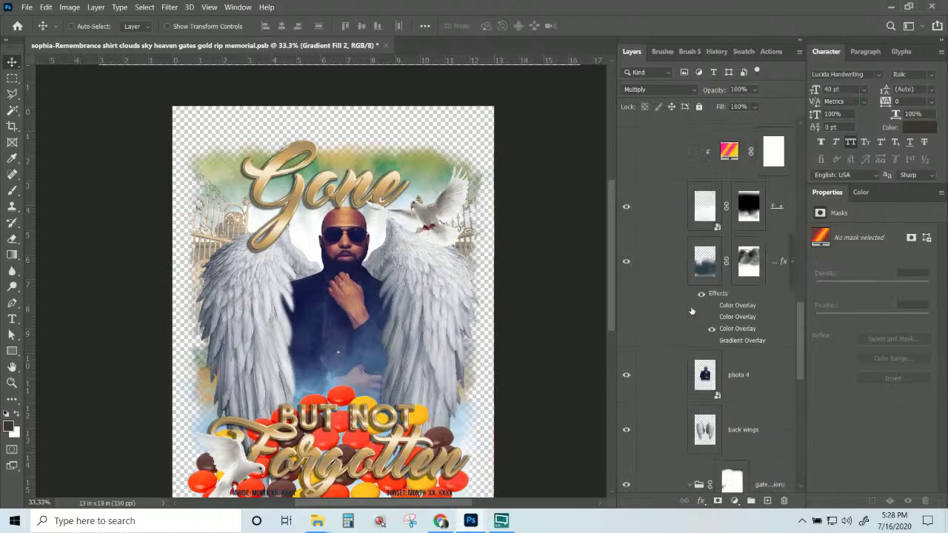
pyautogui.scroll(1, 691, 311)
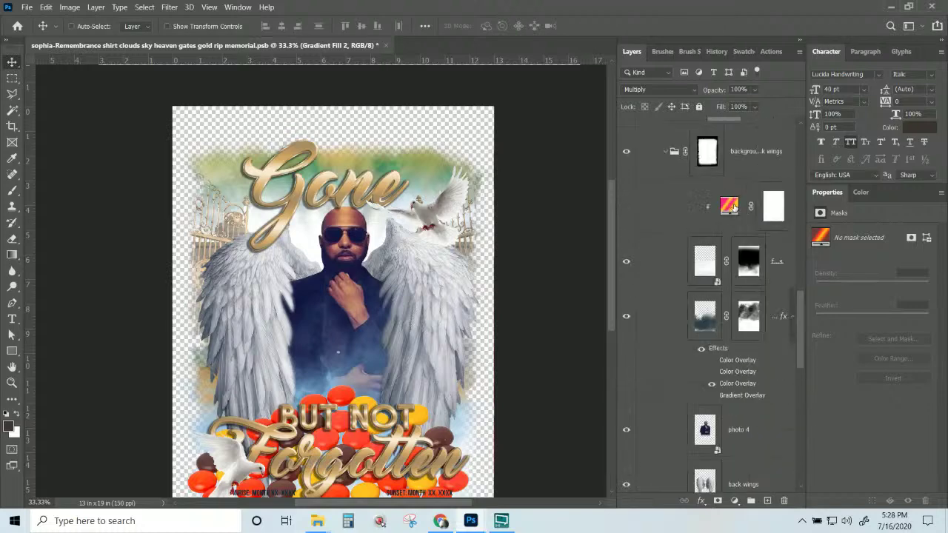
pyautogui.moveTo(728, 208); pyautogui.dragTo(664, 240)
pyautogui.moveTo(626, 213); pyautogui.dragTo(627, 212)
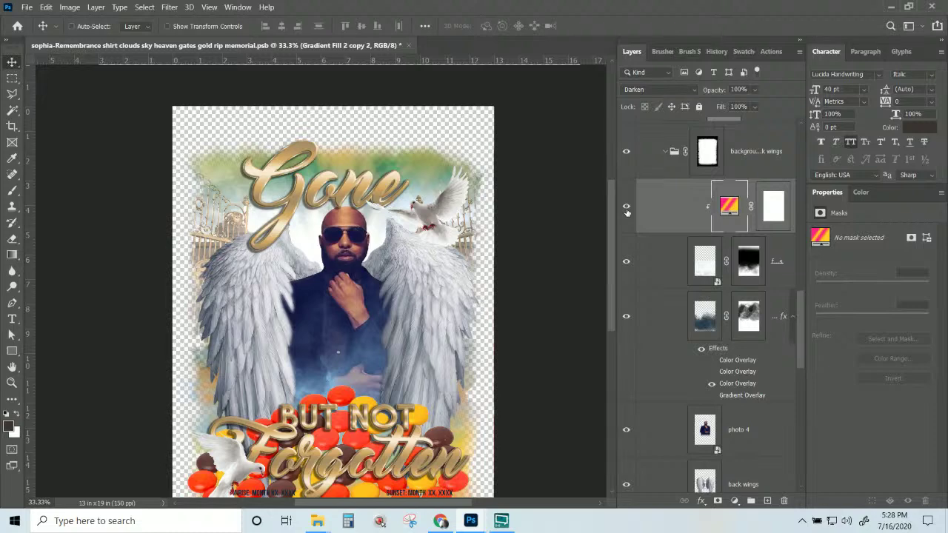
pyautogui.scroll(-3, 546, 260)
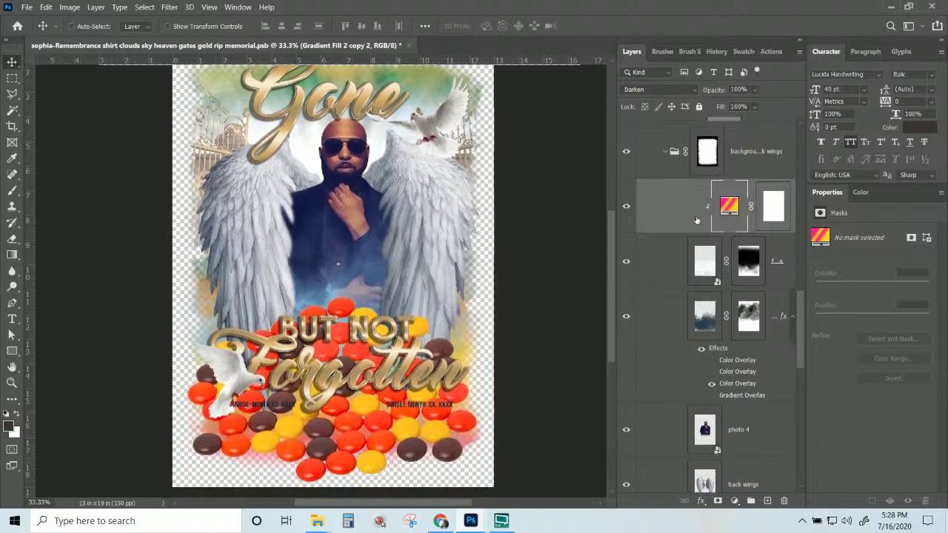
pyautogui.scroll(3, 730, 215)
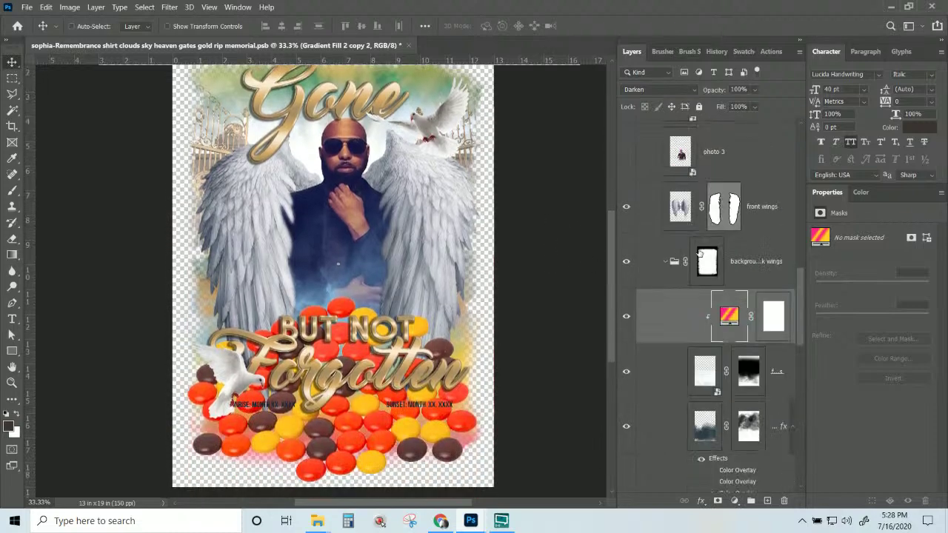
pyautogui.click(629, 318)
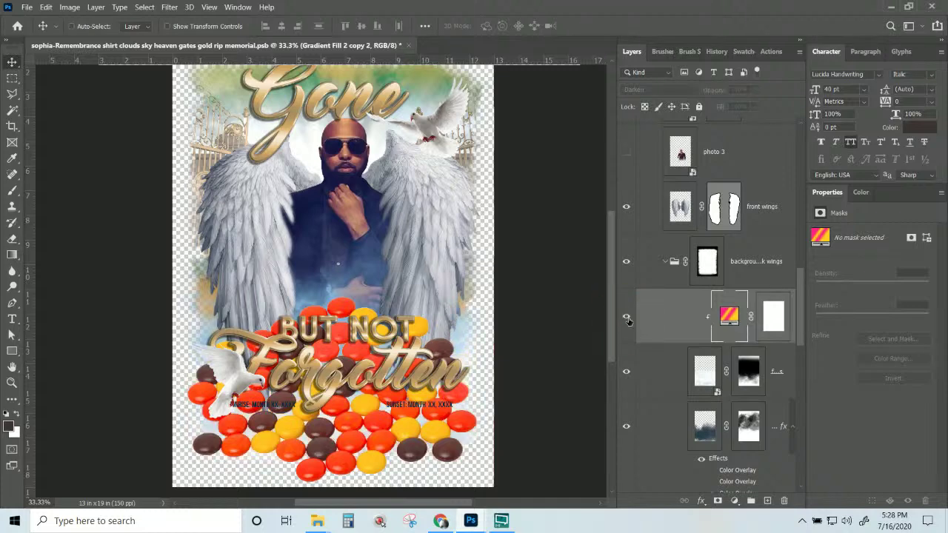
pyautogui.click(628, 318)
# - Replace the pink and yellow gradient with the saved brown, red and yellow preset and apply the fill
pyautogui.doubleClick(728, 316)
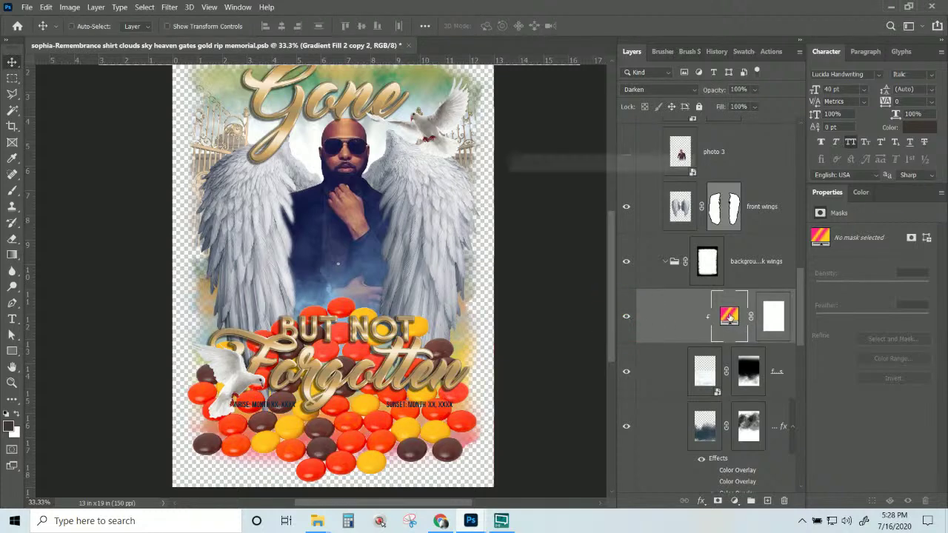
pyautogui.click(599, 185)
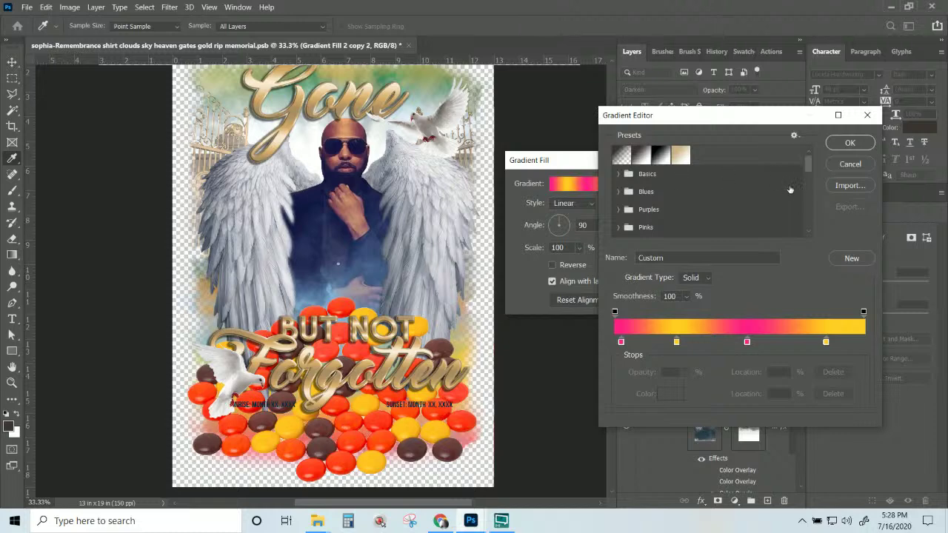
pyautogui.moveTo(807, 169); pyautogui.dragTo(820, 230)
pyautogui.click(642, 230)
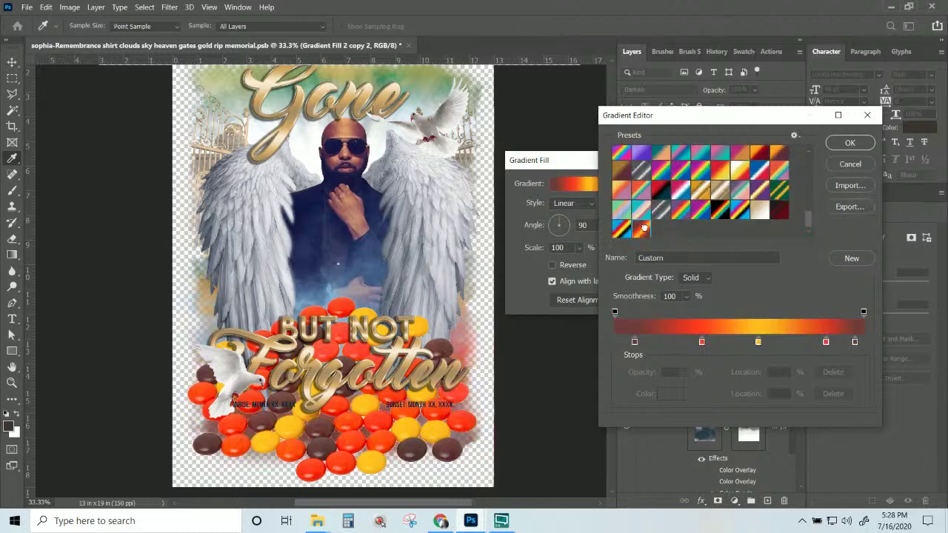
pyautogui.click(849, 143)
pyautogui.click(674, 184)
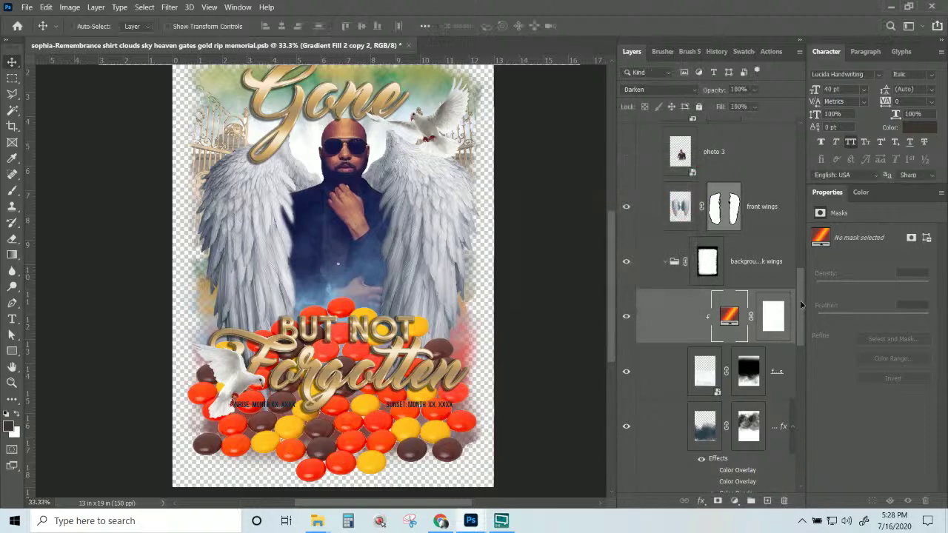
# - Add a white (ffffff) solid color fill layer directly above Layer 7
pyautogui.moveTo(802, 307); pyautogui.dragTo(817, 471)
pyautogui.click(687, 468)
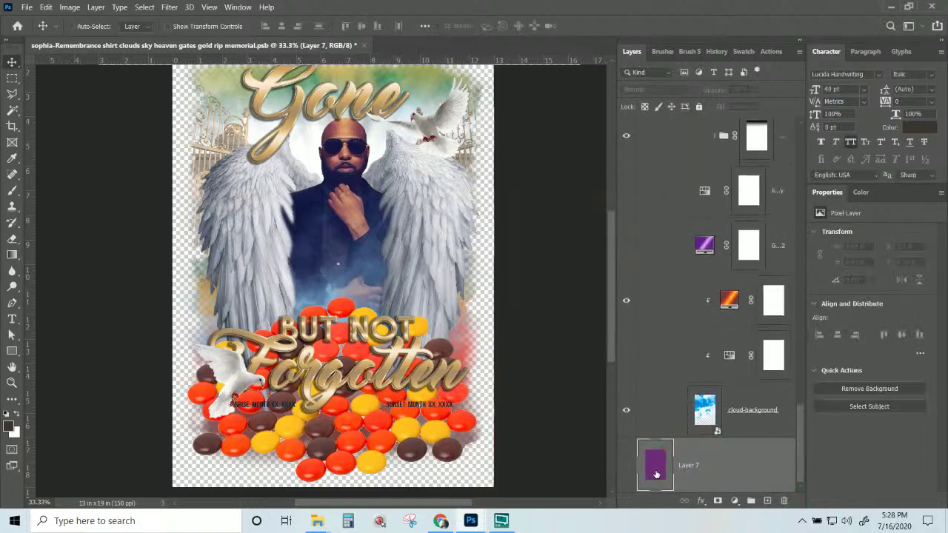
pyautogui.click(95, 6)
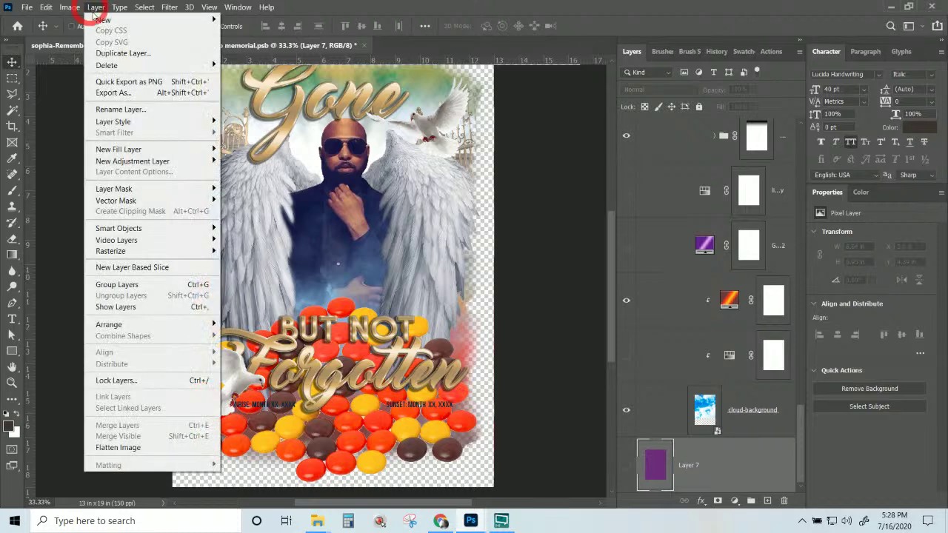
pyautogui.moveTo(162, 149)
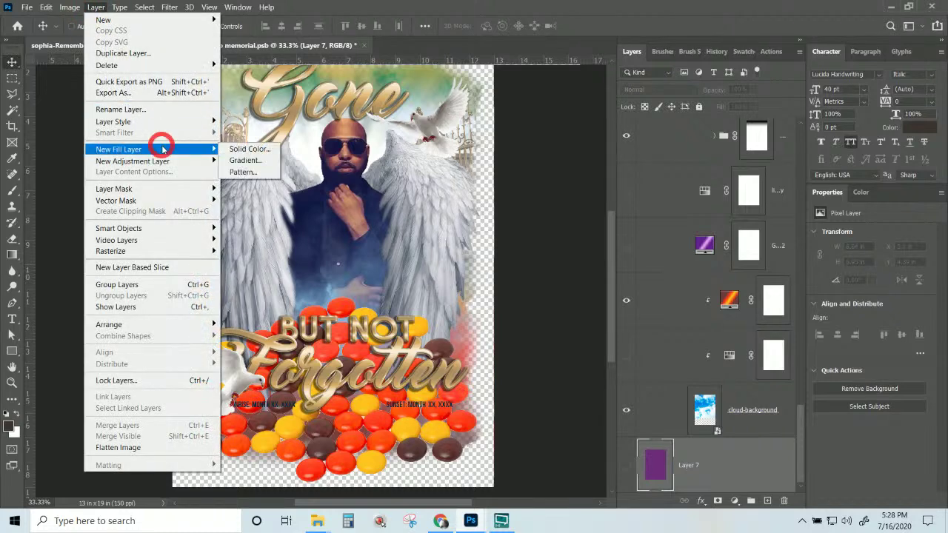
pyautogui.click(245, 149)
pyautogui.click(568, 151)
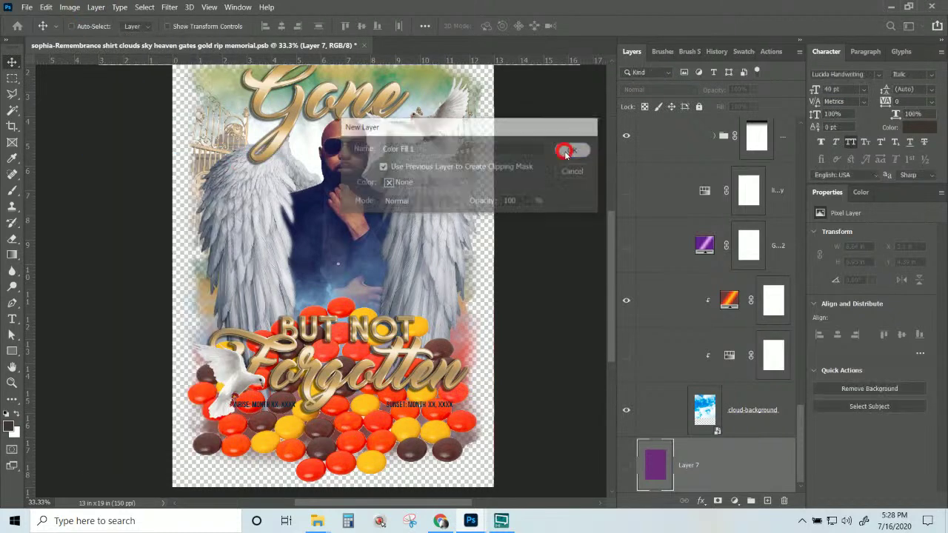
pyautogui.write('ffffff')
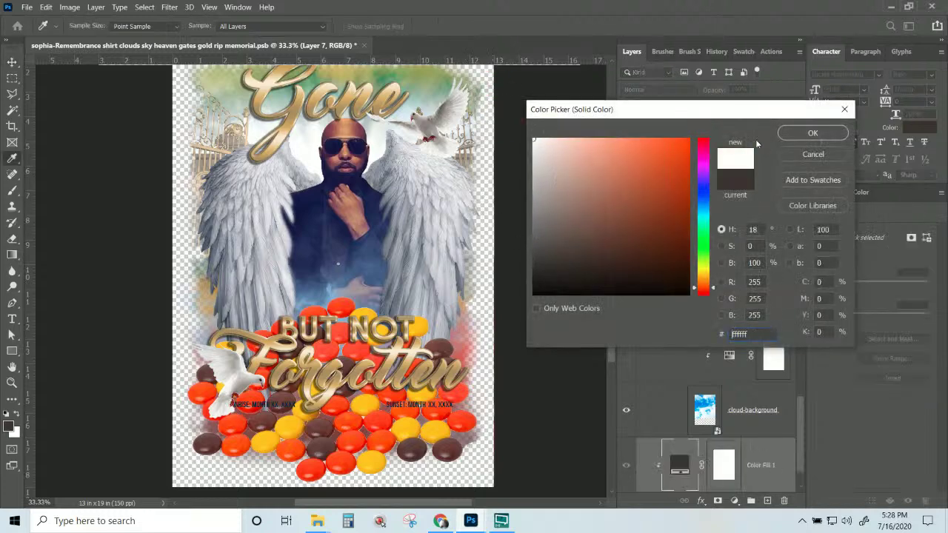
pyautogui.click(812, 133)
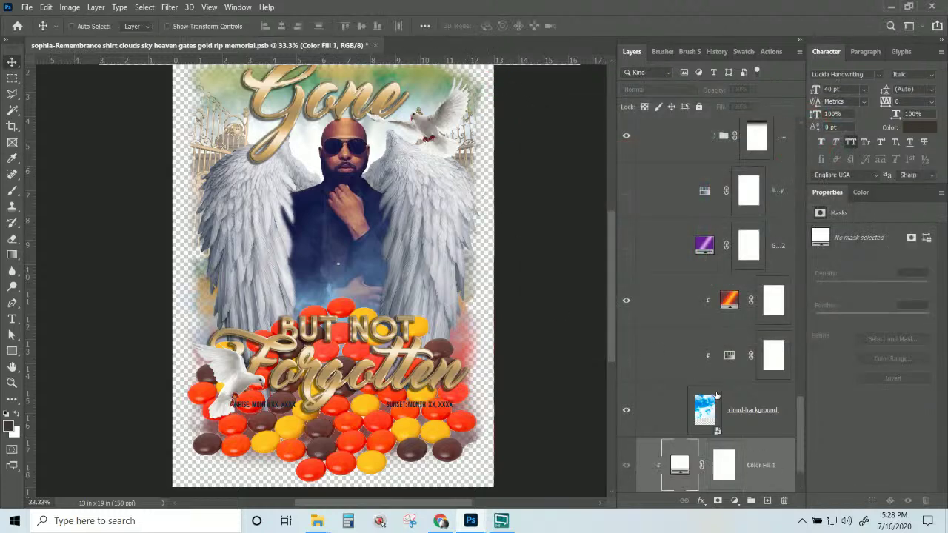
# - Move the white fill layer below Layer 7 so it backs the whole design, and check the artwork against it
pyautogui.scroll(-1, 763, 441)
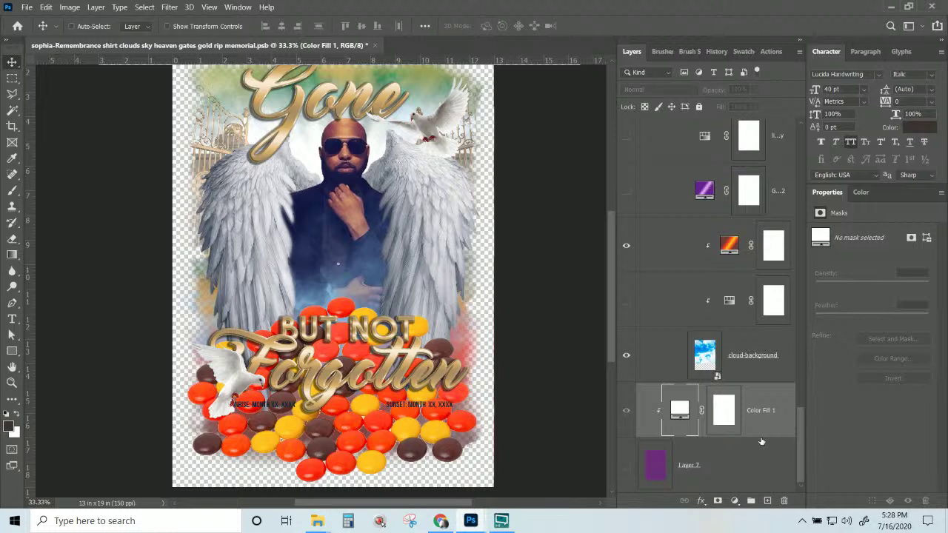
pyautogui.moveTo(761, 442); pyautogui.dragTo(674, 482)
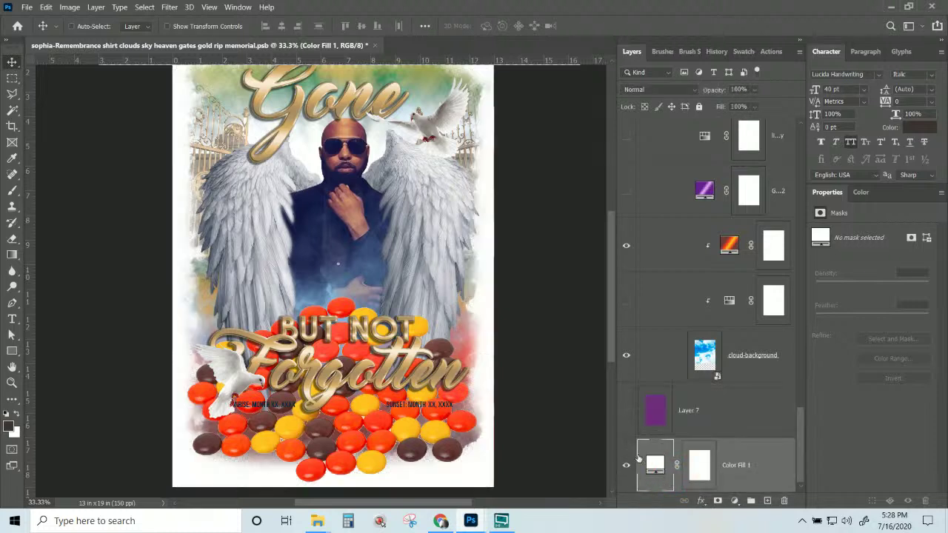
pyautogui.scroll(3, 464, 337)
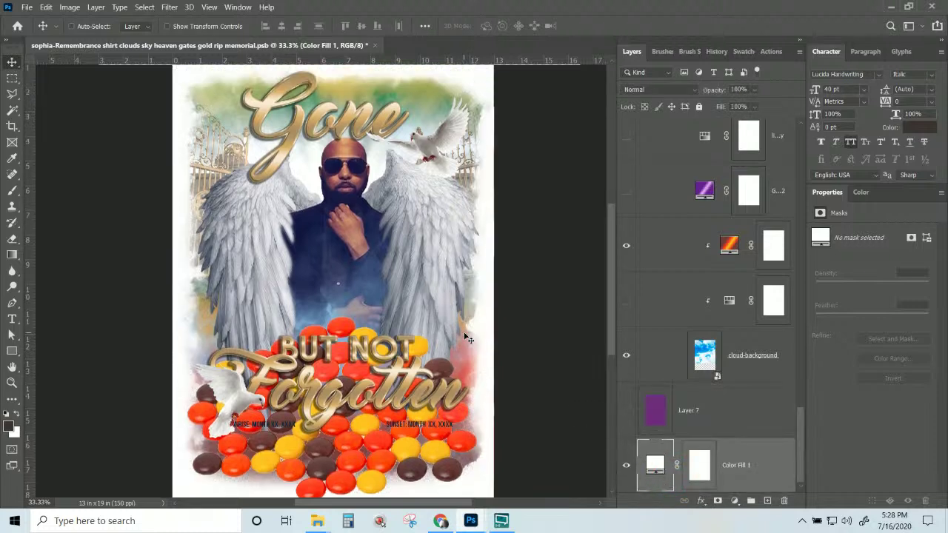
pyautogui.scroll(-3, 464, 337)
pyautogui.scroll(-1, 466, 338)
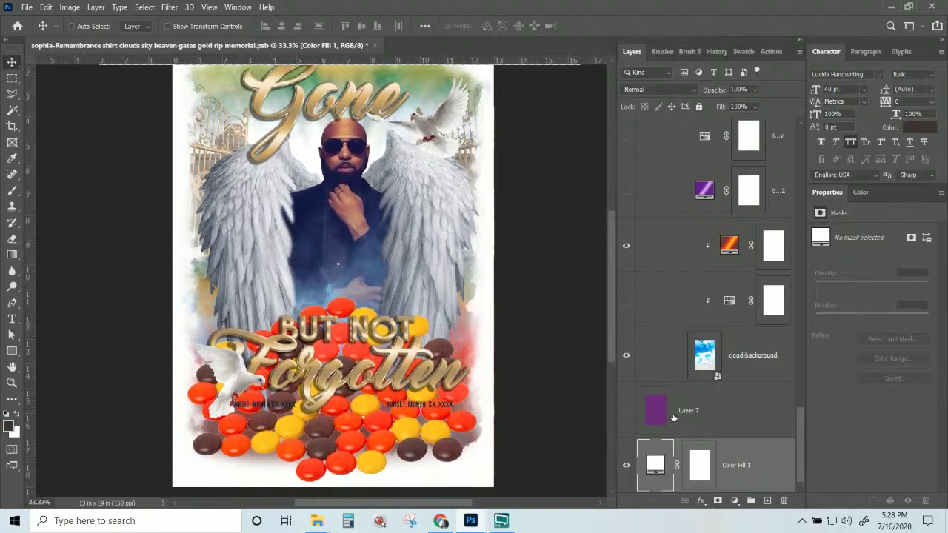
pyautogui.scroll(2, 673, 417)
pyautogui.scroll(-2, 673, 417)
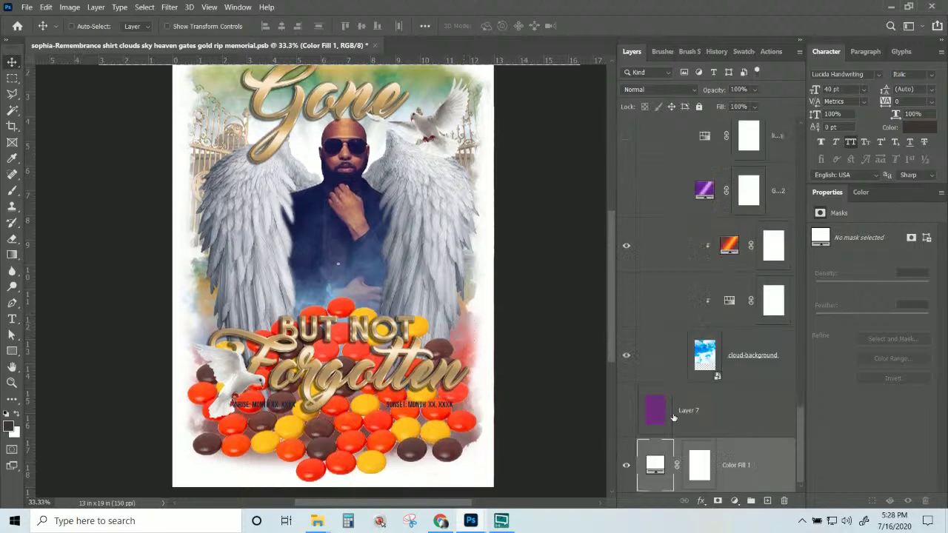
# - Scale the Reeses-pieces-loose image to about 54.8% and place it centered below the Forgotten lettering at the lower edge of the canvas
pyautogui.rightClick(427, 329)
pyautogui.click(455, 344)
pyautogui.hotkey('ctrl', 't')
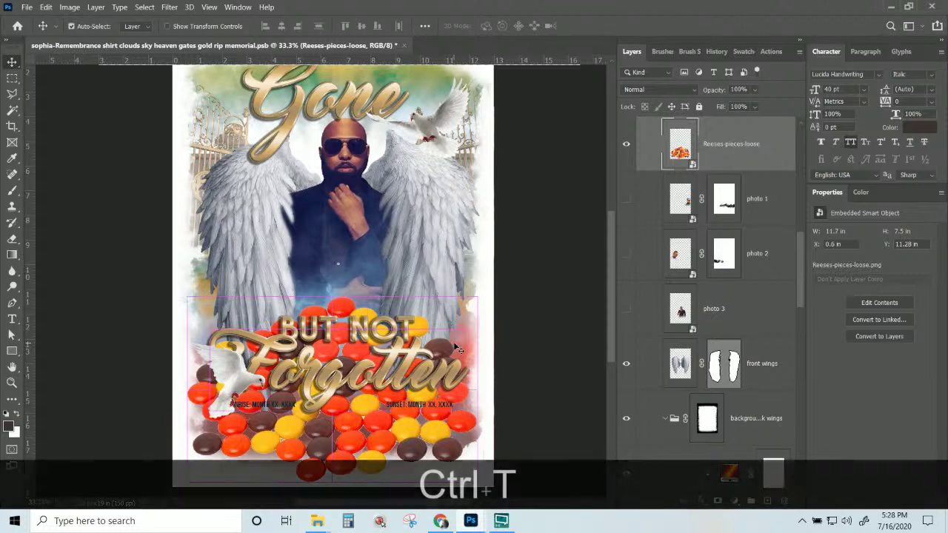
pyautogui.moveTo(485, 285); pyautogui.dragTo(378, 359)
pyautogui.moveTo(344, 443); pyautogui.dragTo(397, 438)
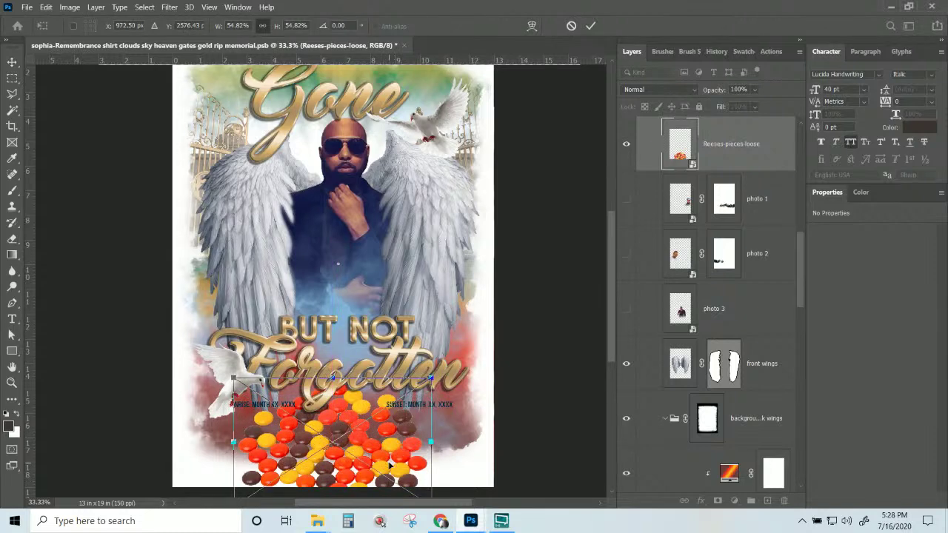
pyautogui.press('Return')
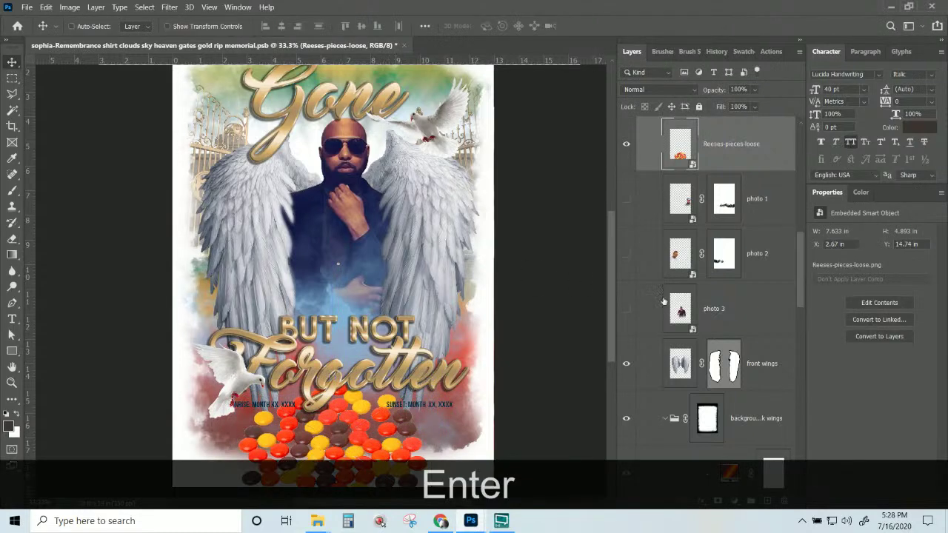
# - Open the gradient fill clipped above the foreground clouds for editing and rotate its gradient to an angle of 145.52°
pyautogui.scroll(3, 722, 353)
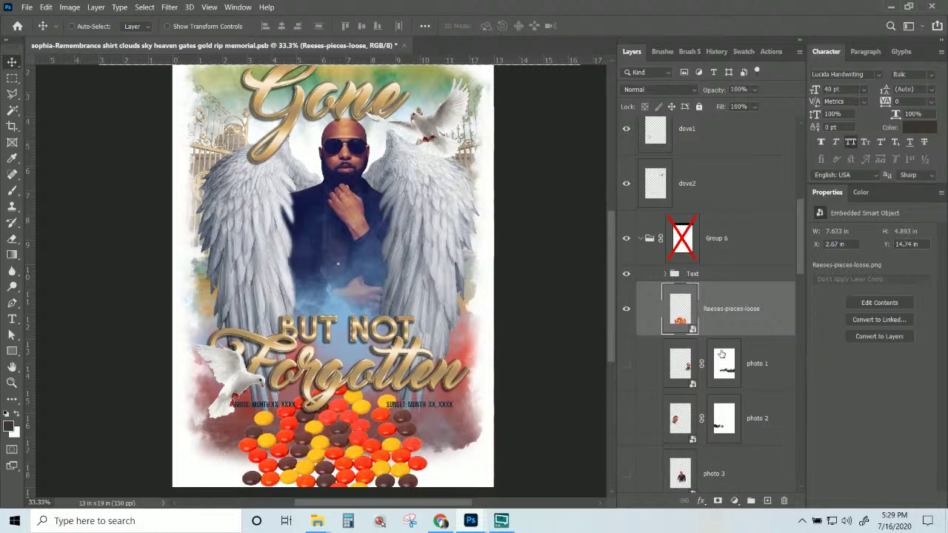
pyautogui.scroll(1, 722, 355)
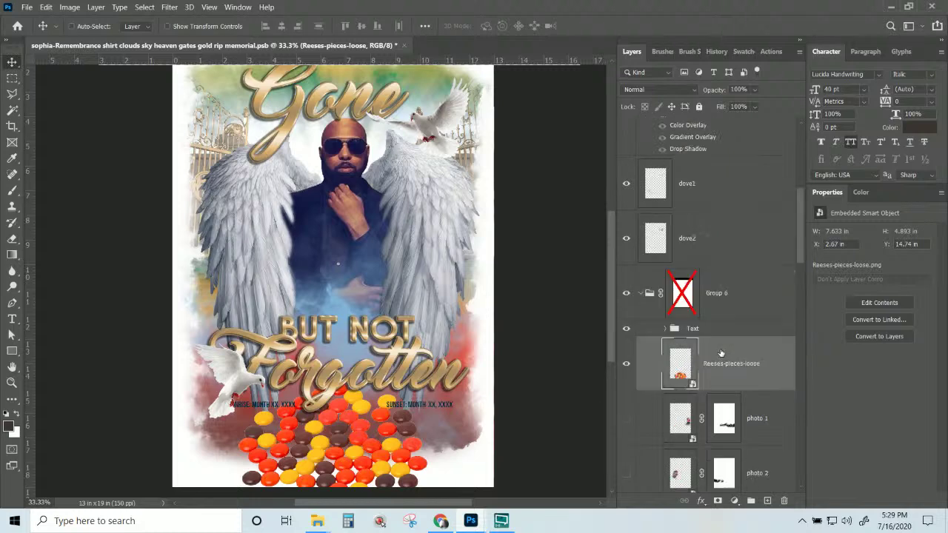
pyautogui.scroll(-7, 721, 353)
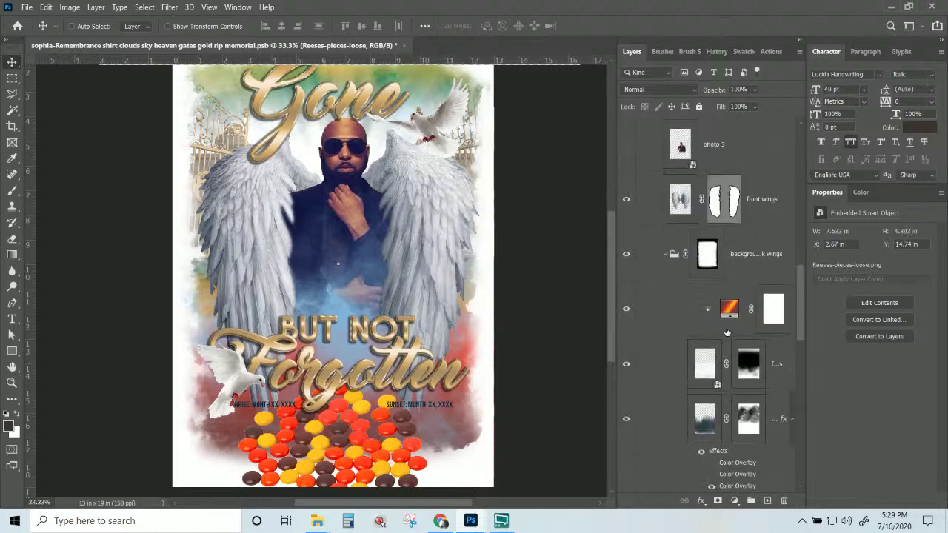
pyautogui.doubleClick(728, 309)
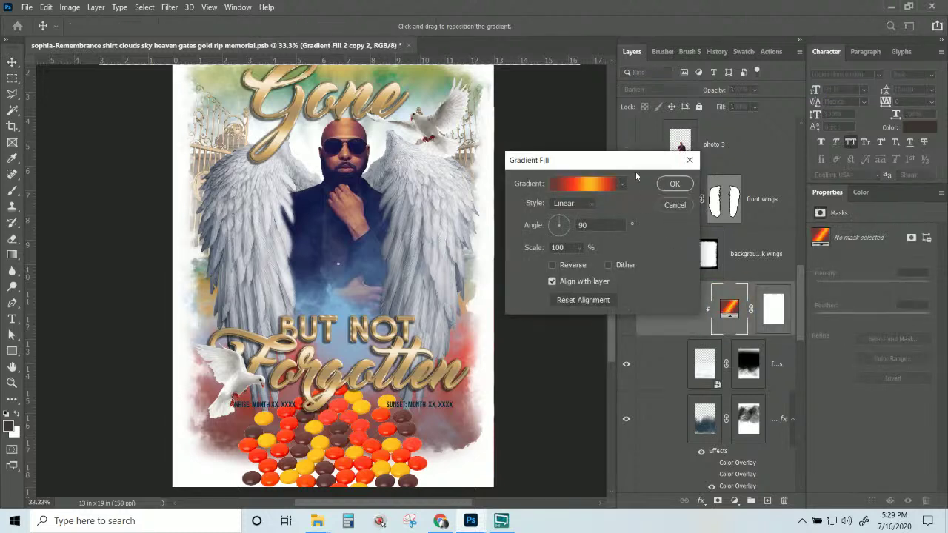
pyautogui.click(568, 214)
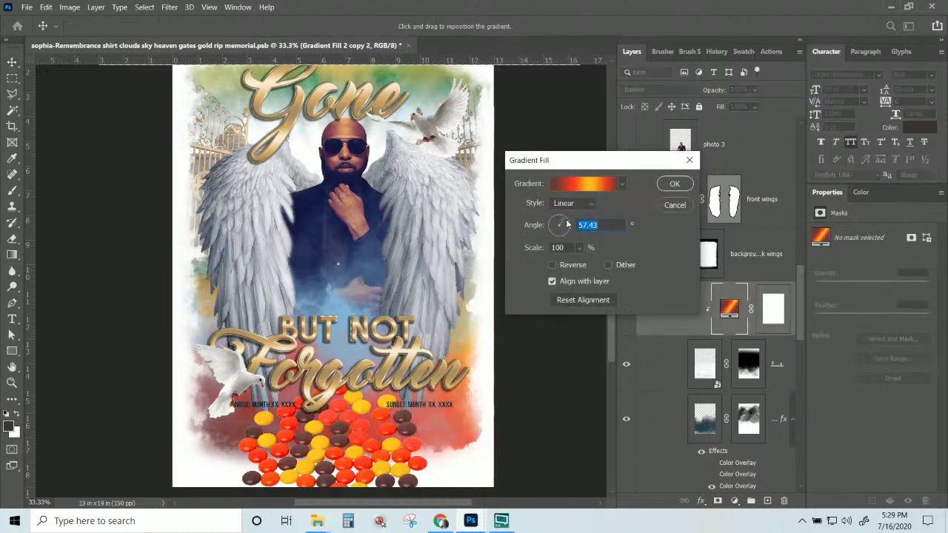
pyautogui.click(568, 227)
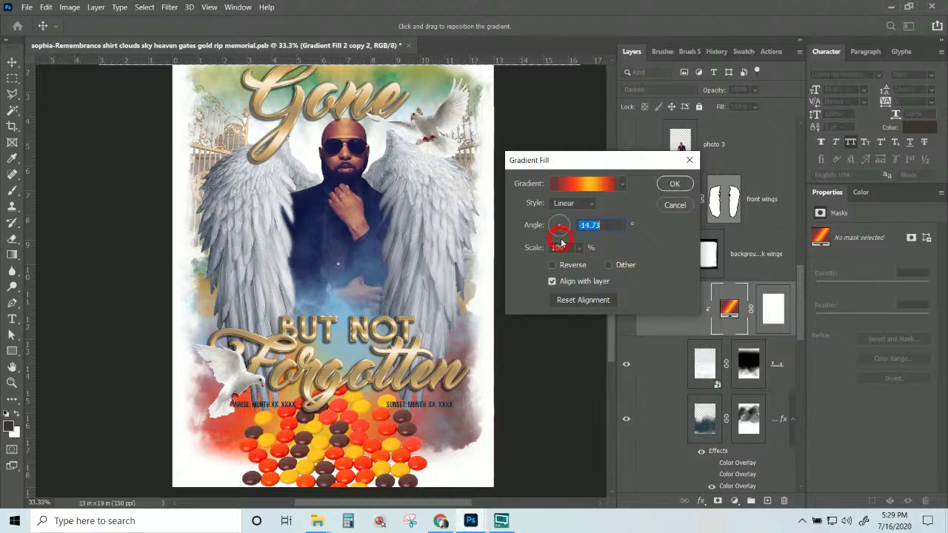
pyautogui.click(553, 221)
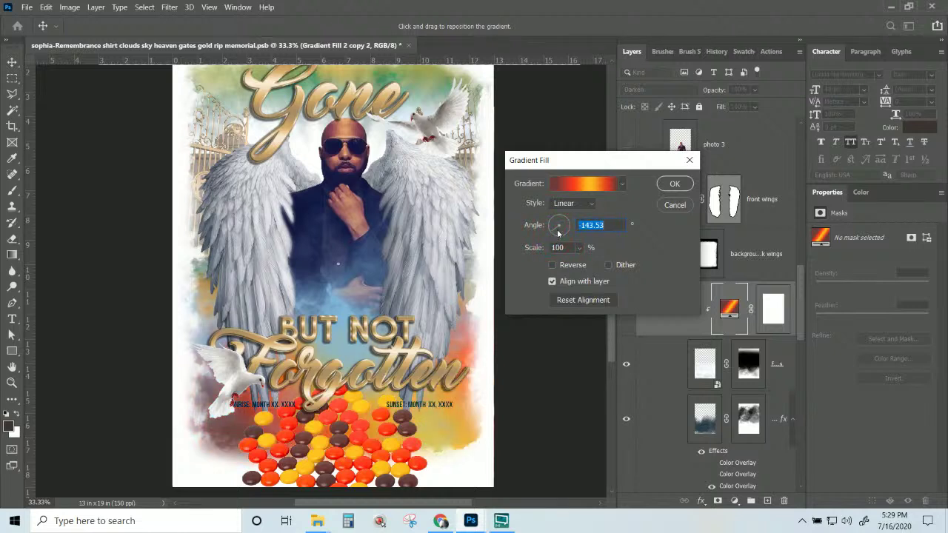
pyautogui.click(556, 227)
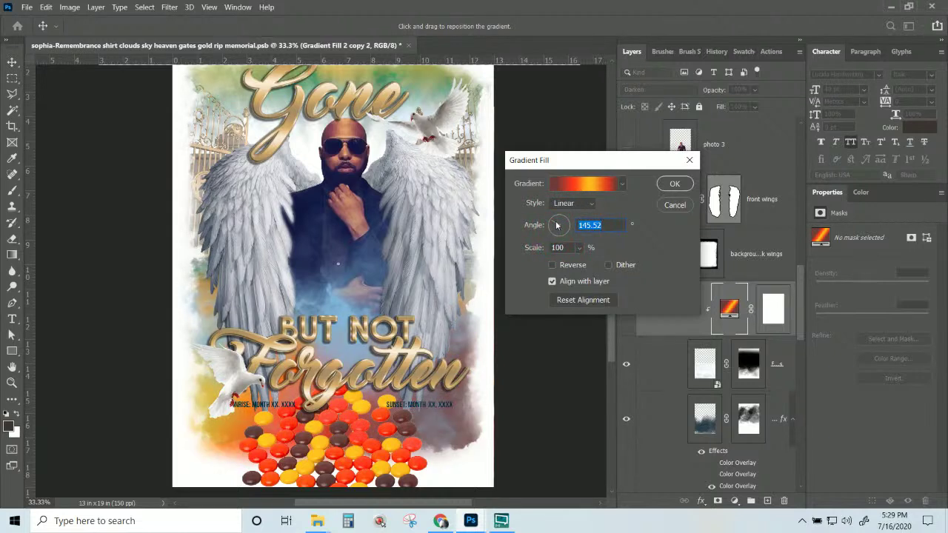
# - Edit the fill's gradient and remove the brown color stops at both ends
pyautogui.click(580, 188)
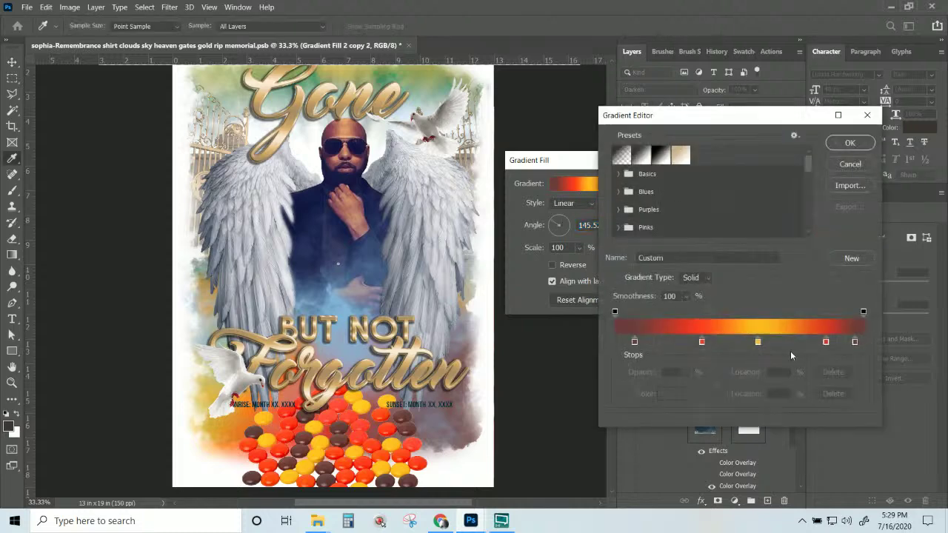
pyautogui.moveTo(636, 341); pyautogui.dragTo(616, 342)
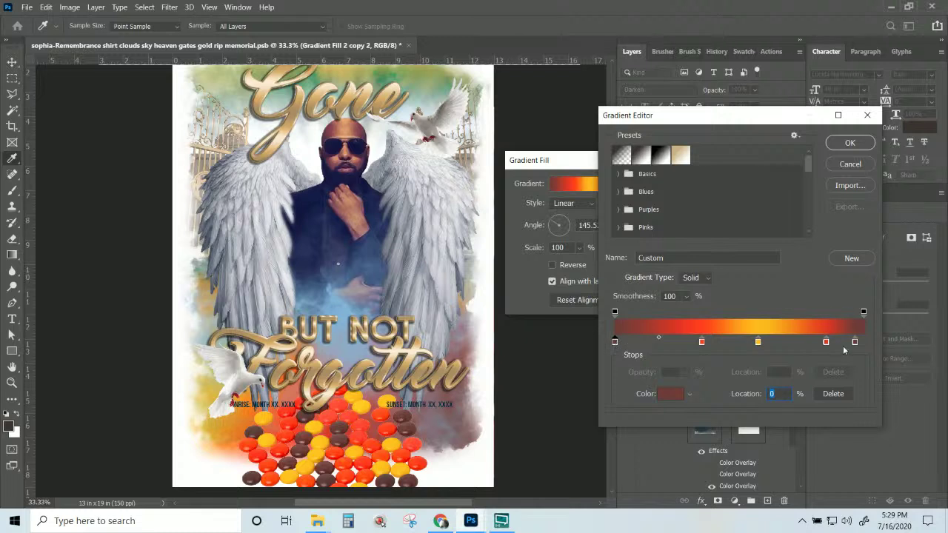
pyautogui.moveTo(855, 342); pyautogui.dragTo(806, 385)
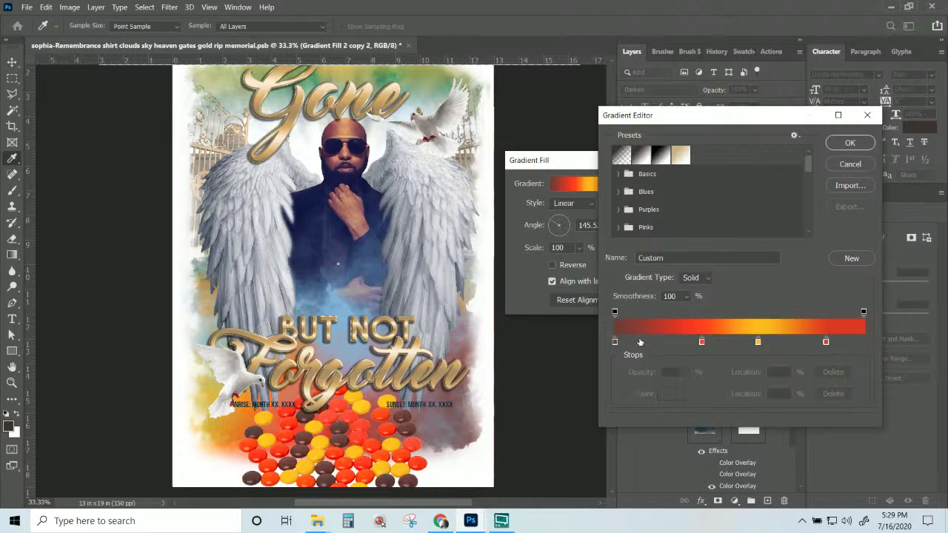
pyautogui.click(613, 343)
pyautogui.click(833, 394)
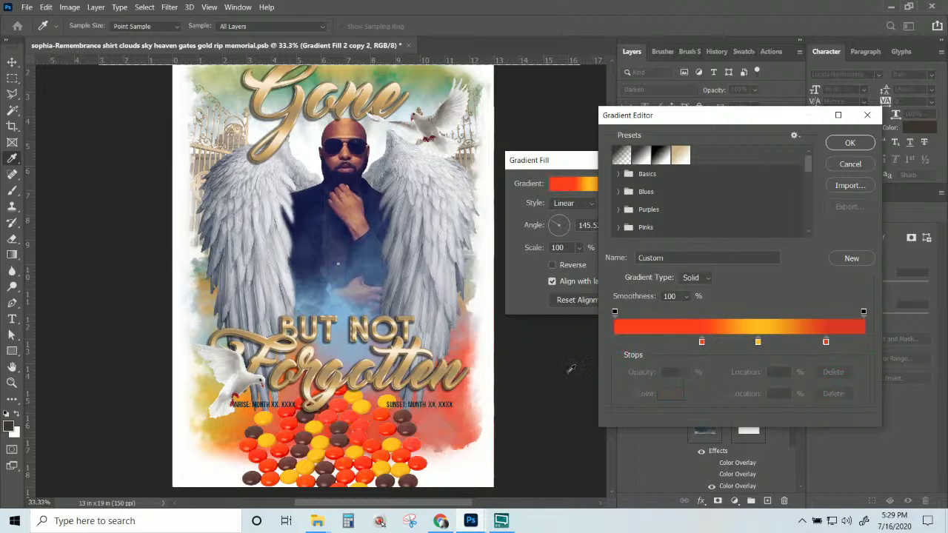
# - Narrow the yellow band by moving the red stops closer to the yellow one, the second red at 69%, and accept the gradient
pyautogui.moveTo(701, 342); pyautogui.dragTo(751, 343)
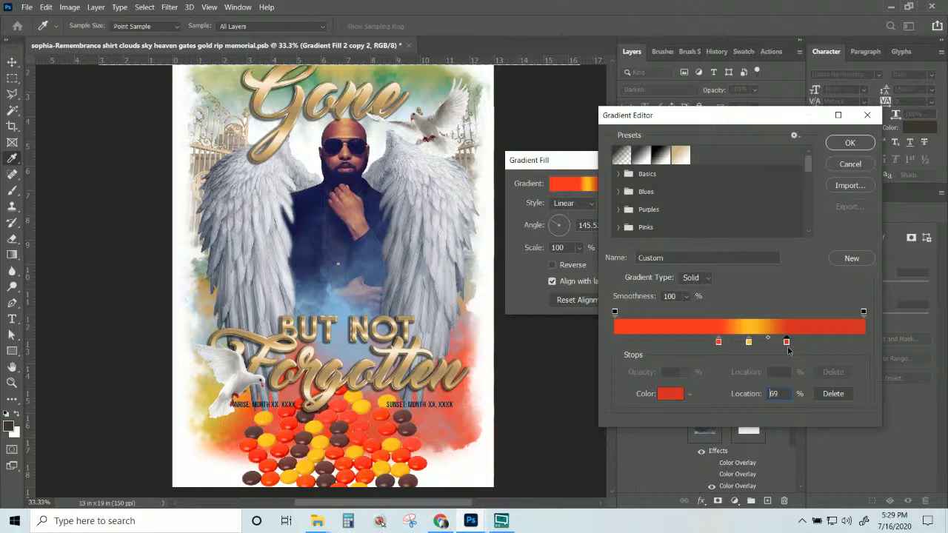
pyautogui.moveTo(787, 346); pyautogui.dragTo(788, 346)
pyautogui.click(847, 142)
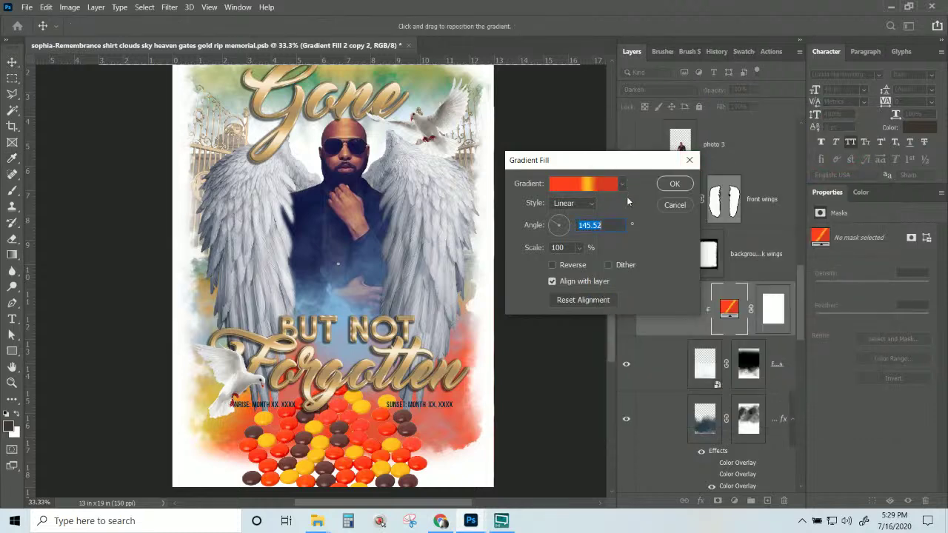
# - Set the gradient fill's angle to -9.2° and its scale to 275%
pyautogui.click(561, 220)
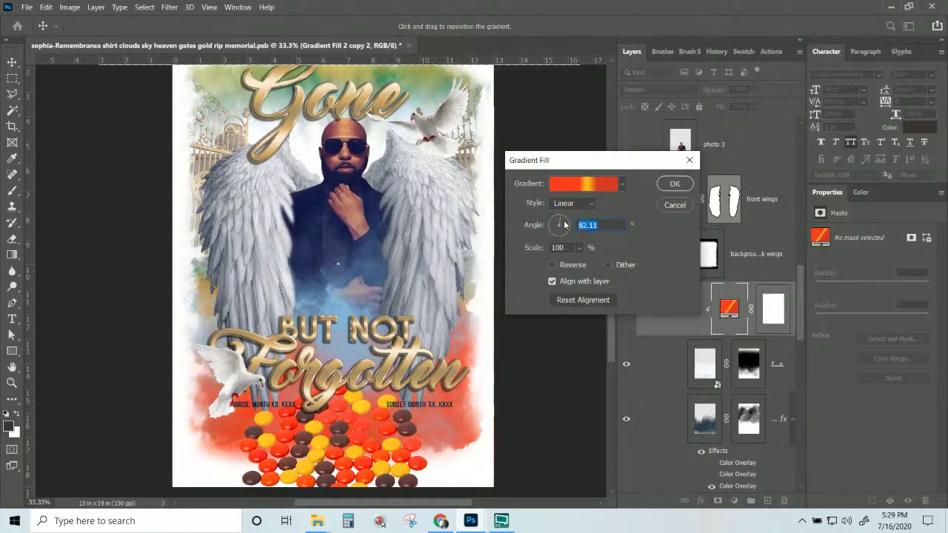
pyautogui.click(569, 226)
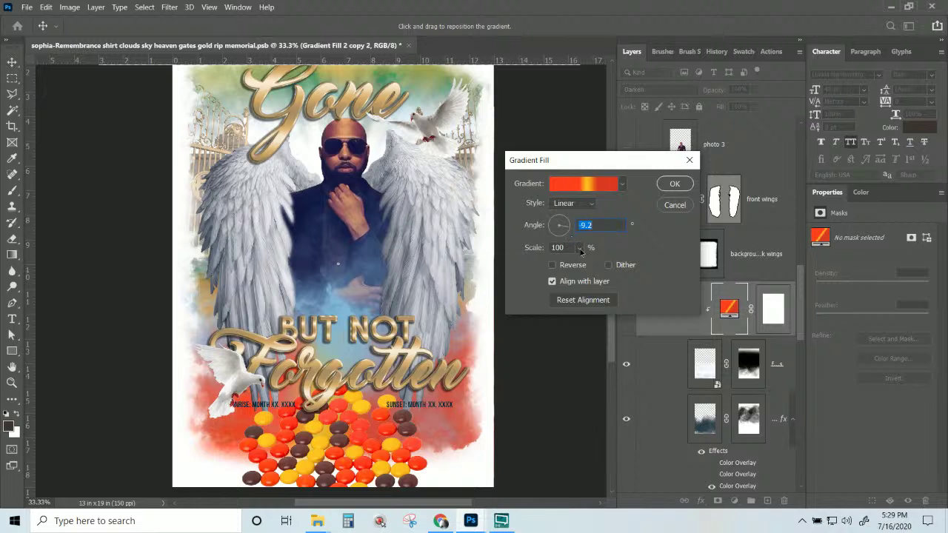
pyautogui.moveTo(579, 248)
pyautogui.mouseDown()
pyautogui.moveTo(590, 264)
pyautogui.moveTo(613, 266)
pyautogui.moveTo(590, 261)
pyautogui.mouseUp()
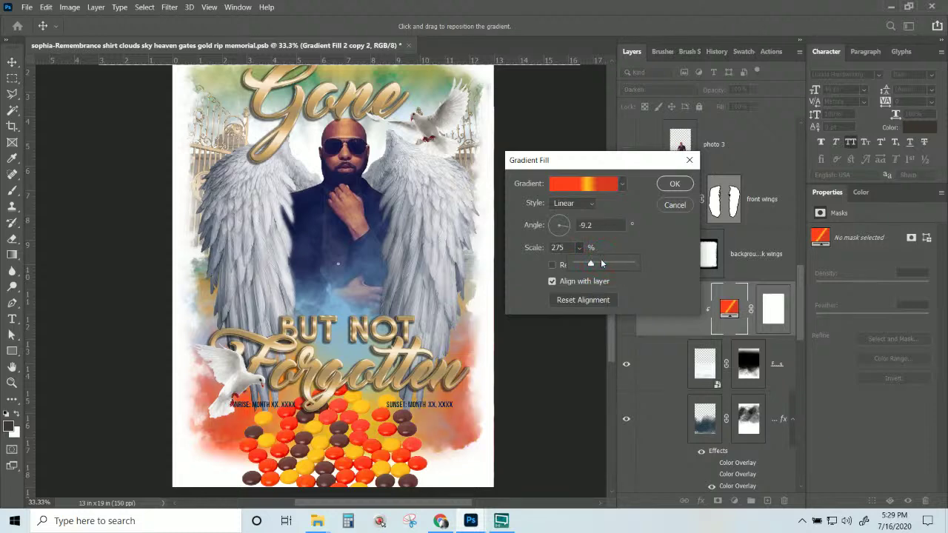
# - Add a dark brown color stop at 37% of the gradient and move the first red stop to 48%
pyautogui.click(611, 185)
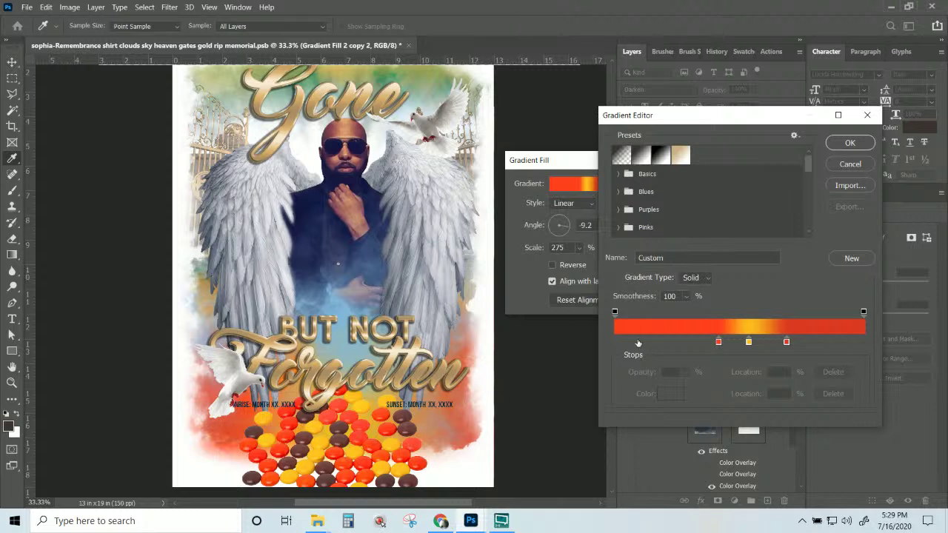
pyautogui.click(637, 342)
pyautogui.moveTo(628, 342); pyautogui.dragTo(707, 342)
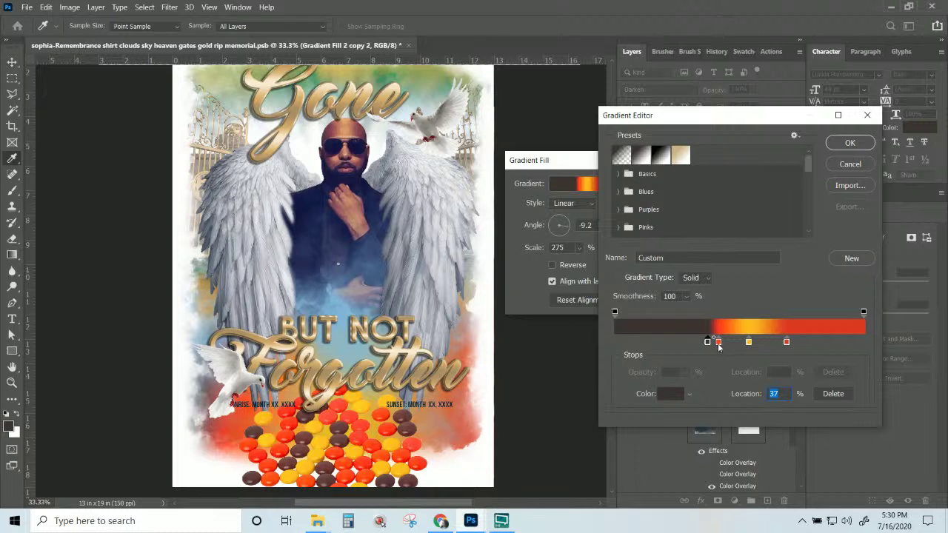
pyautogui.moveTo(718, 345); pyautogui.dragTo(733, 342)
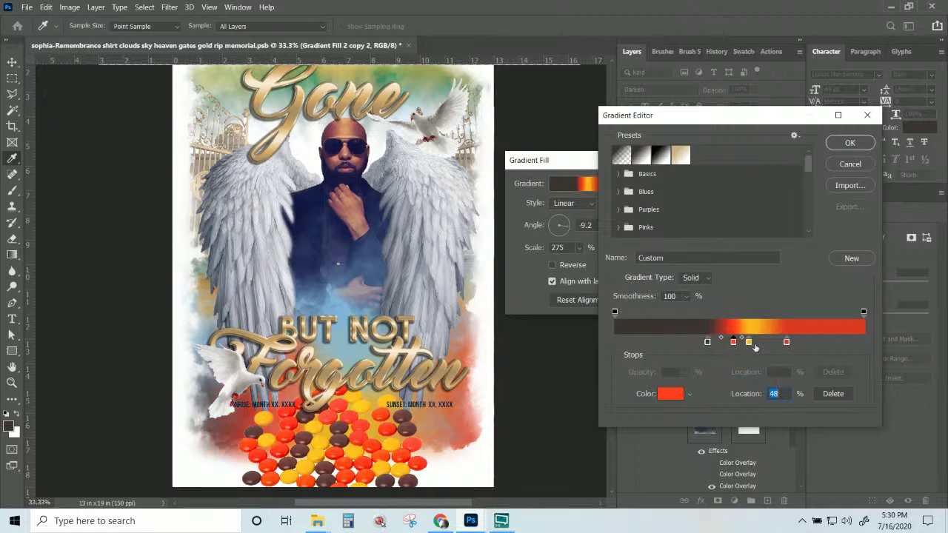
# - Add a matching dark brown stop beyond the second red stop, move that red closer to the yellow, and accept the gradient
pyautogui.click(707, 342)
pyautogui.click(809, 345)
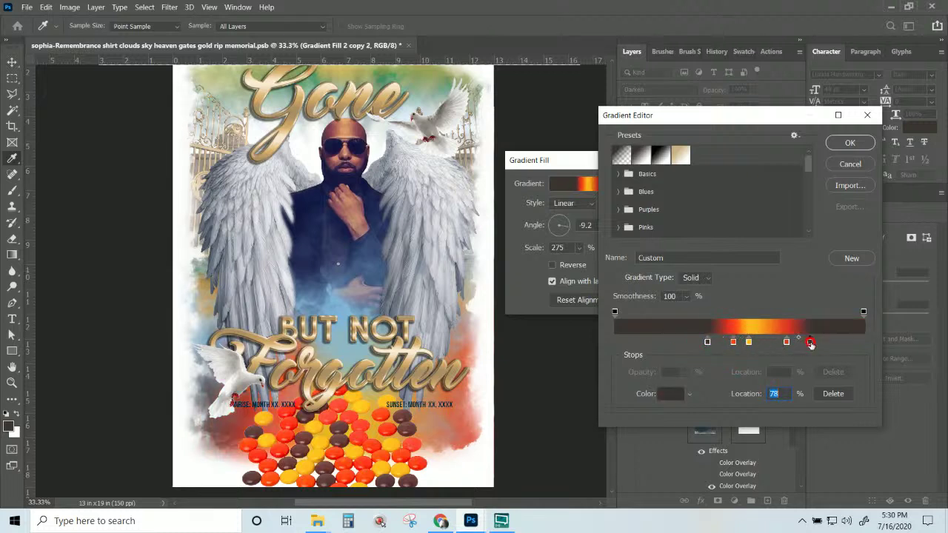
pyautogui.moveTo(787, 343)
pyautogui.mouseDown()
pyautogui.moveTo(767, 348)
pyautogui.moveTo(809, 345)
pyautogui.moveTo(788, 346)
pyautogui.mouseUp()
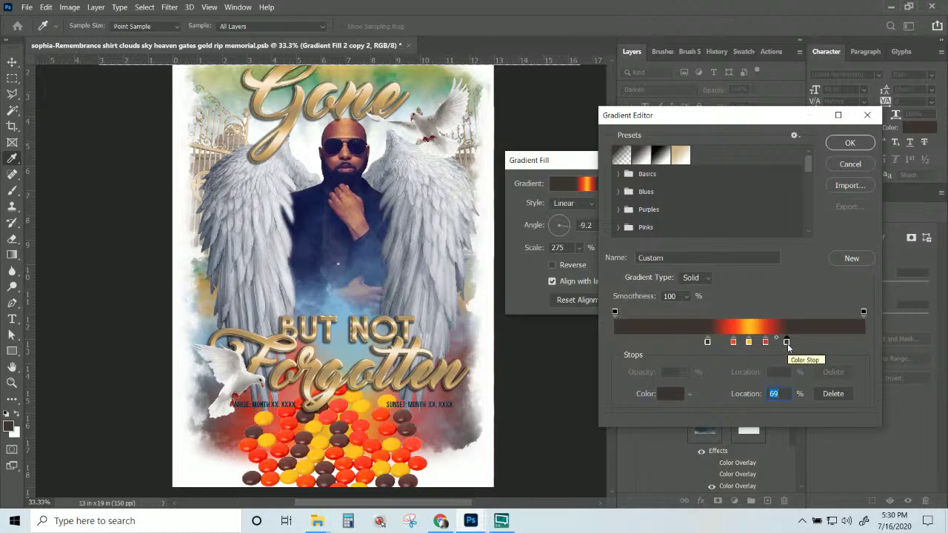
pyautogui.moveTo(788, 346); pyautogui.dragTo(801, 346)
pyautogui.click(830, 145)
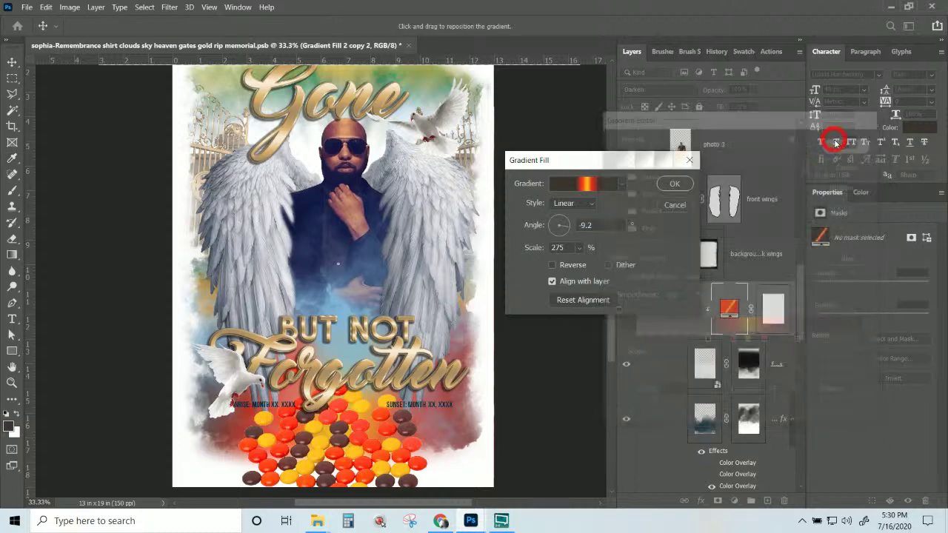
# - Save the dark brown, red and yellow gradient as a new preset and apply the gradient fill
pyautogui.click(603, 183)
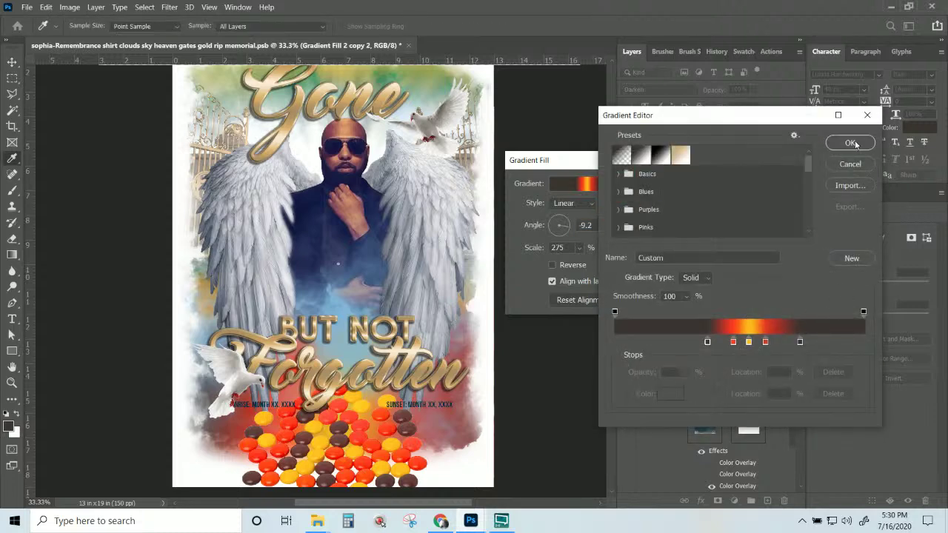
pyautogui.moveTo(805, 161); pyautogui.dragTo(807, 218)
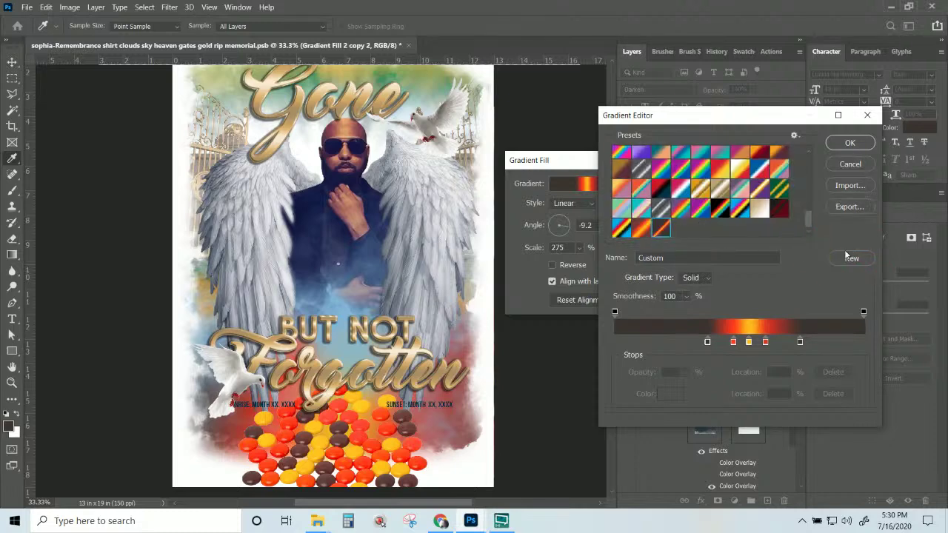
pyautogui.click(863, 143)
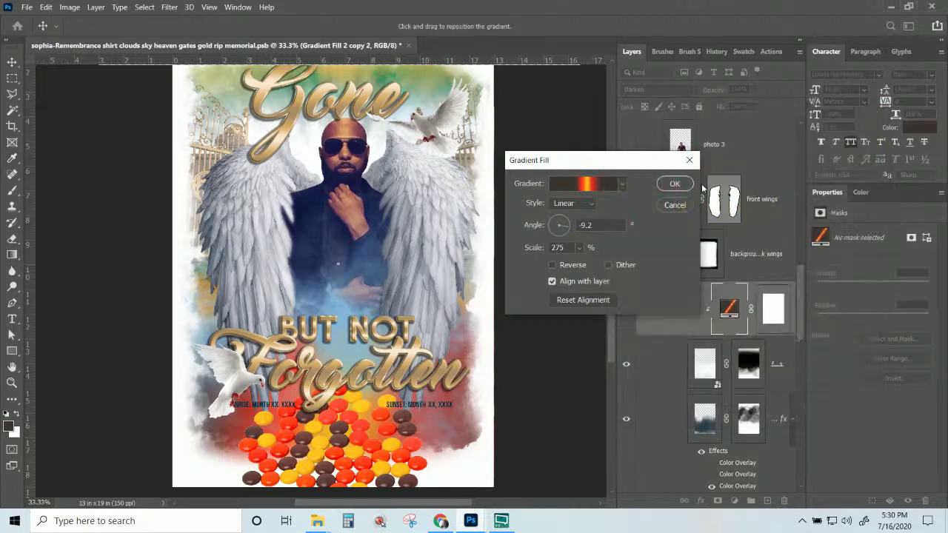
pyautogui.click(692, 184)
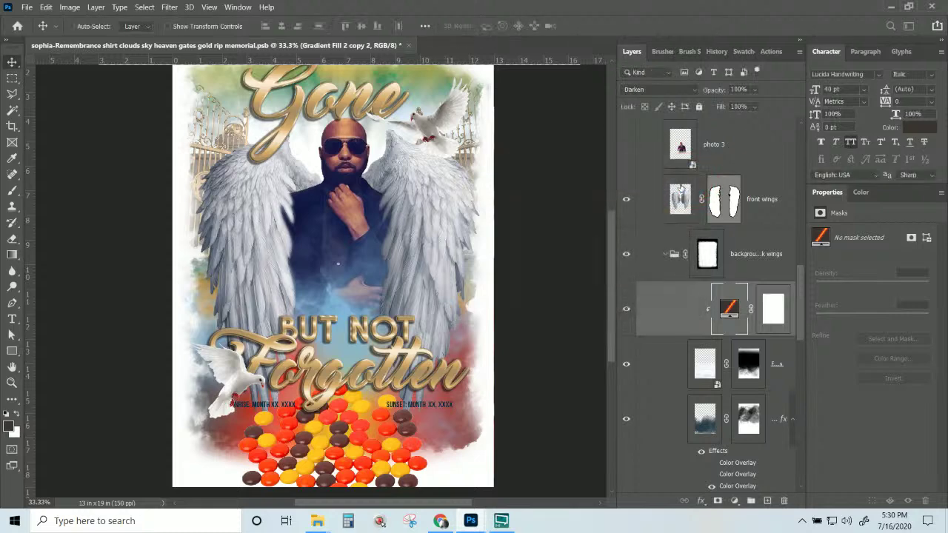
# - Edit the active Color Overlay on the foreground color for clouds layer and sample orange-red f5400d from a candy piece
pyautogui.scroll(-2, 729, 293)
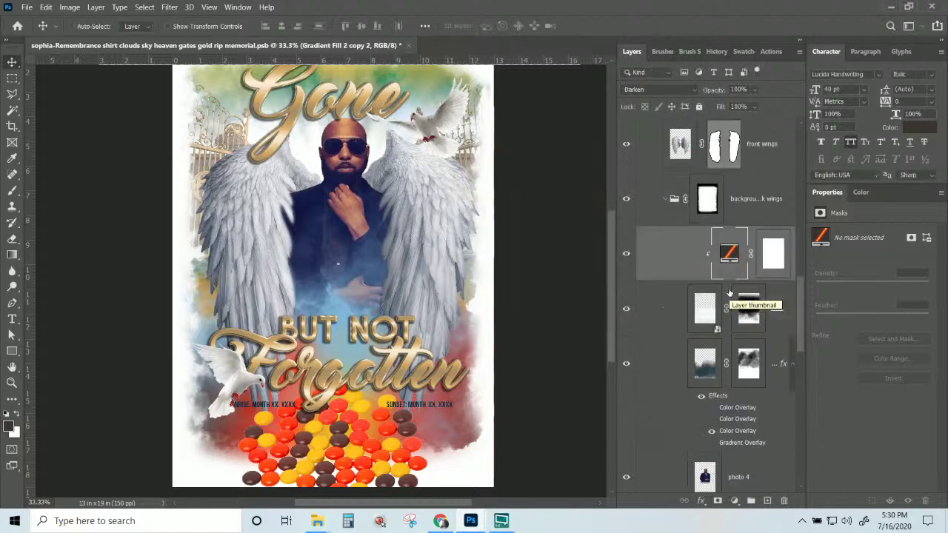
pyautogui.click(703, 364)
pyautogui.scroll(-1, 733, 390)
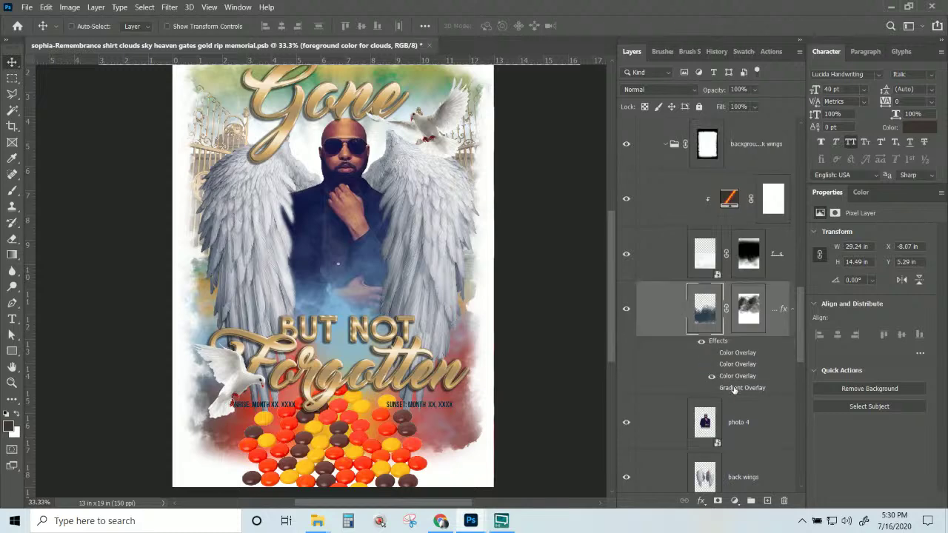
pyautogui.doubleClick(736, 376)
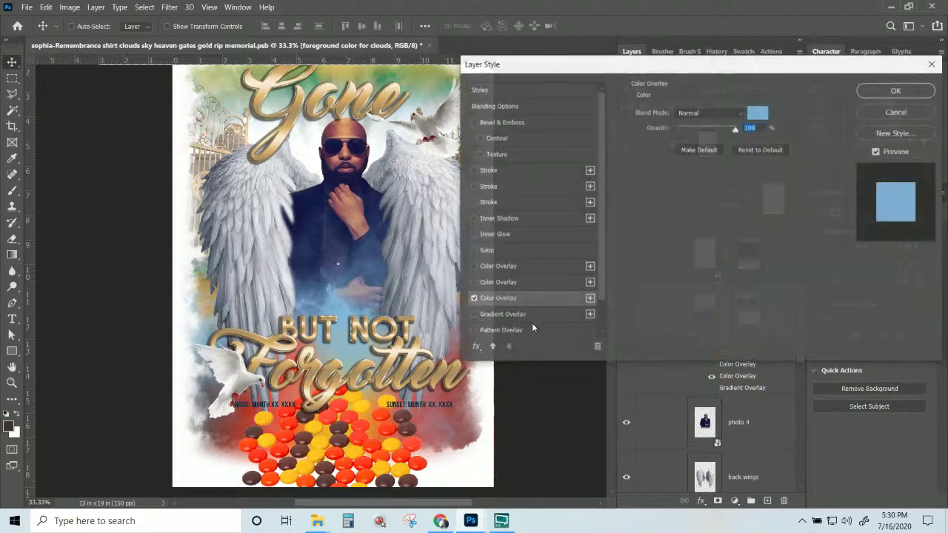
pyautogui.click(763, 112)
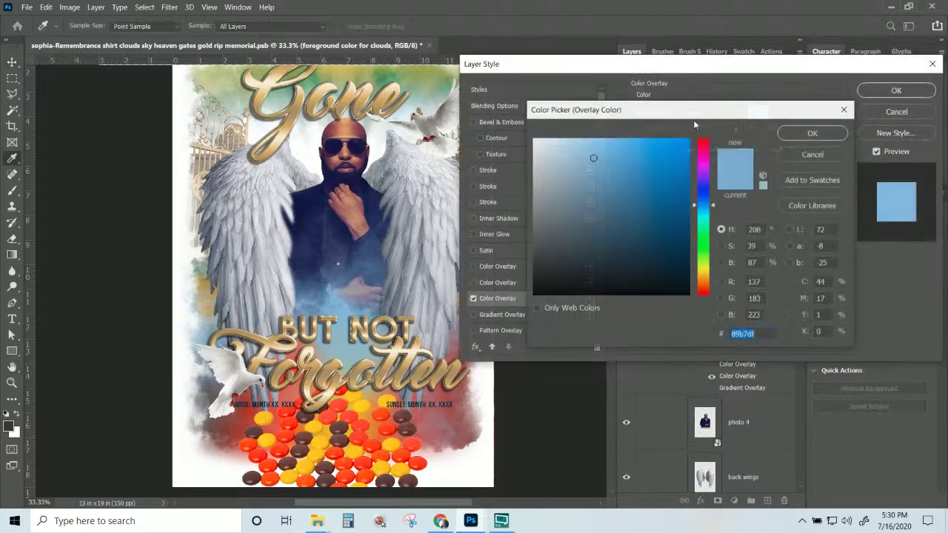
pyautogui.click(387, 410)
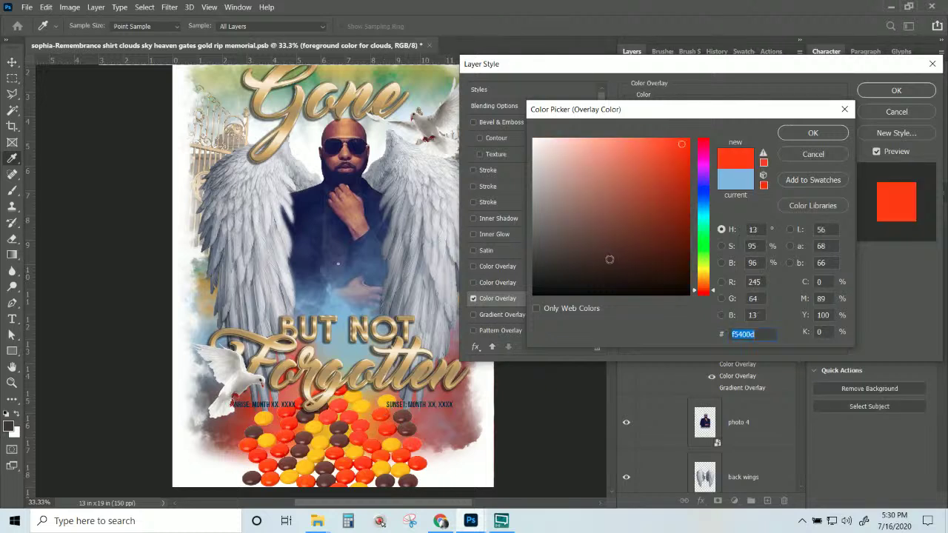
# - Try candy-sampled reds and yellow ffd000 as the Color Overlay color for the foreground clouds
pyautogui.moveTo(687, 151)
pyautogui.mouseDown()
pyautogui.moveTo(692, 157)
pyautogui.moveTo(680, 148)
pyautogui.moveTo(652, 161)
pyautogui.mouseUp()
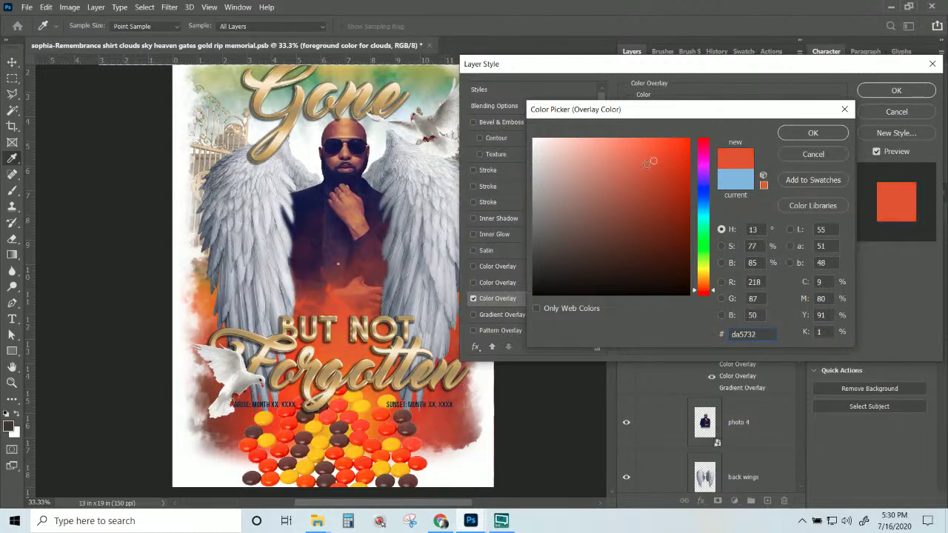
pyautogui.click(384, 411)
pyautogui.click(385, 419)
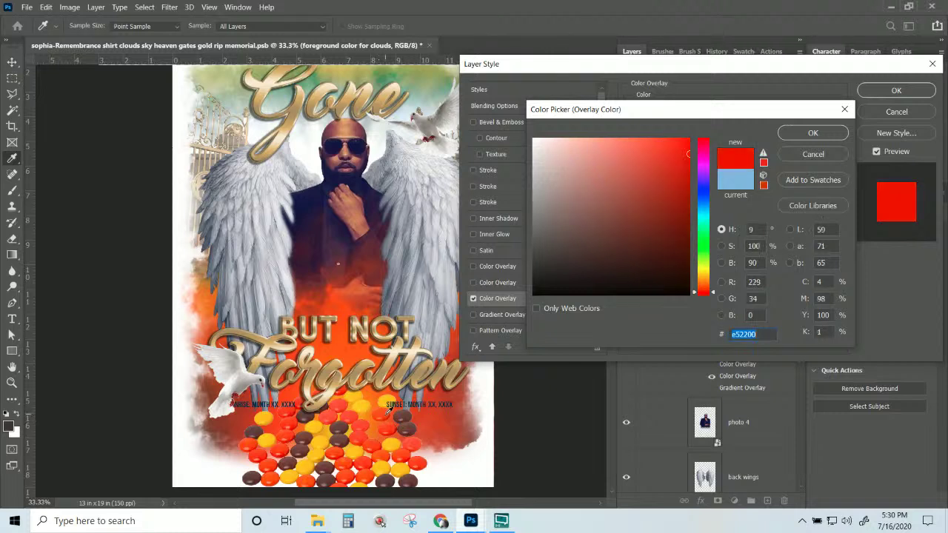
pyautogui.click(380, 415)
pyautogui.click(376, 411)
pyautogui.click(352, 413)
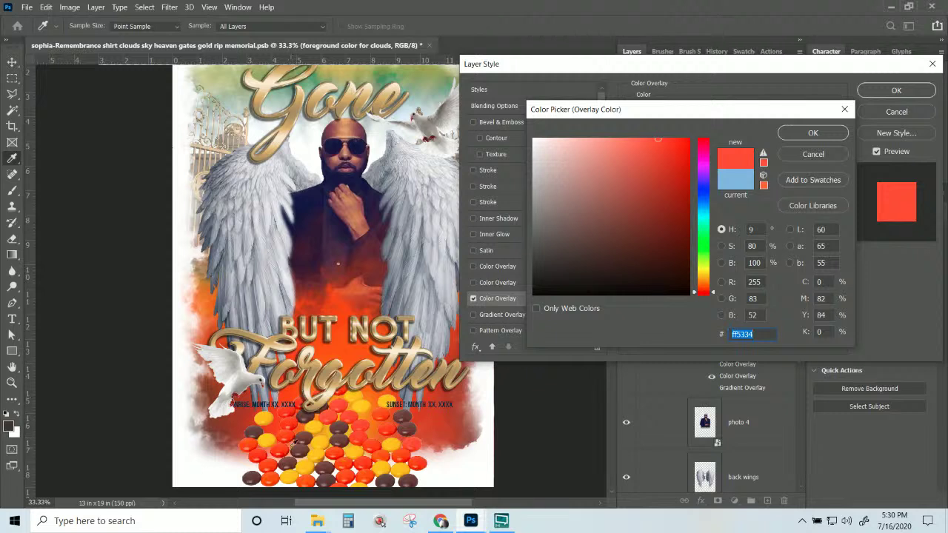
pyautogui.click(323, 443)
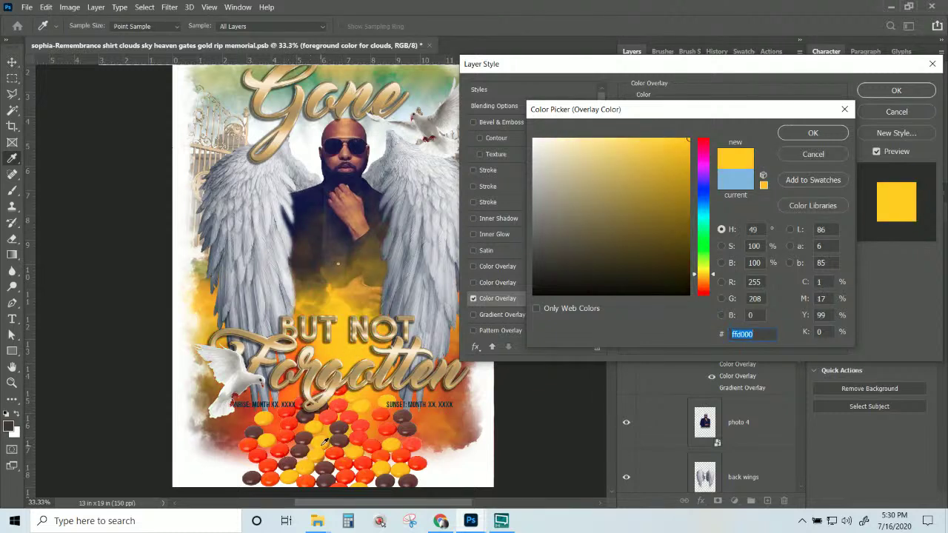
pyautogui.click(789, 154)
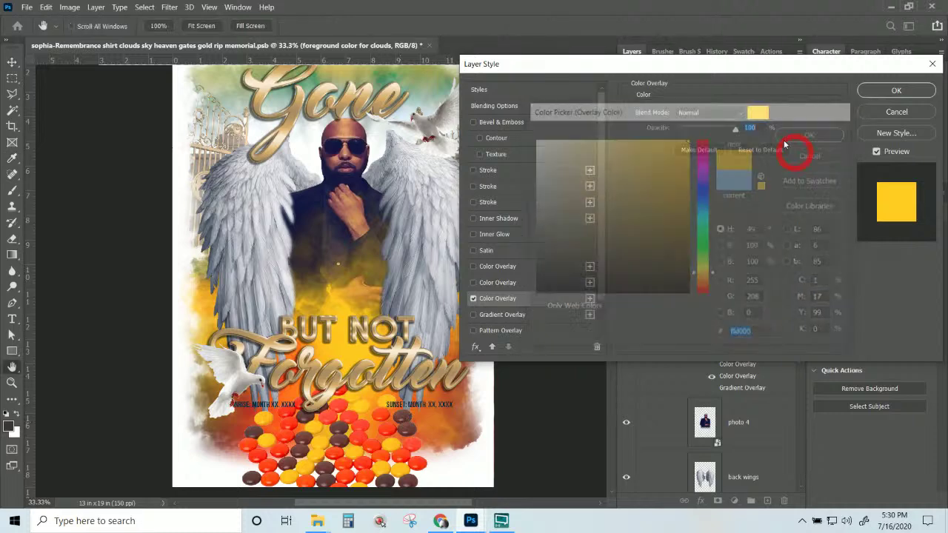
# - Turn off the clouds' Color Overlay and enable Gradient Overlay, choosing the saved dark brown, red and yellow preset
pyautogui.click(473, 298)
pyautogui.click(474, 314)
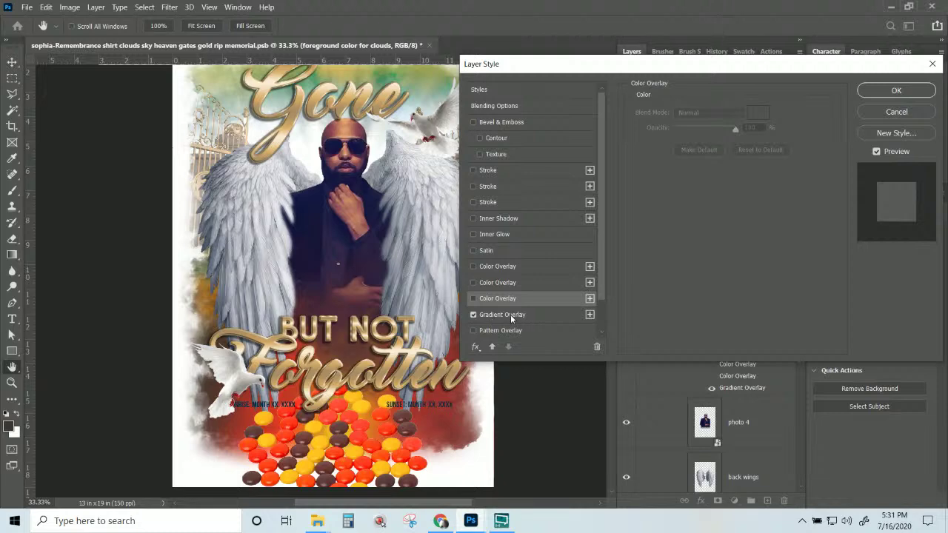
pyautogui.click(510, 314)
pyautogui.click(717, 137)
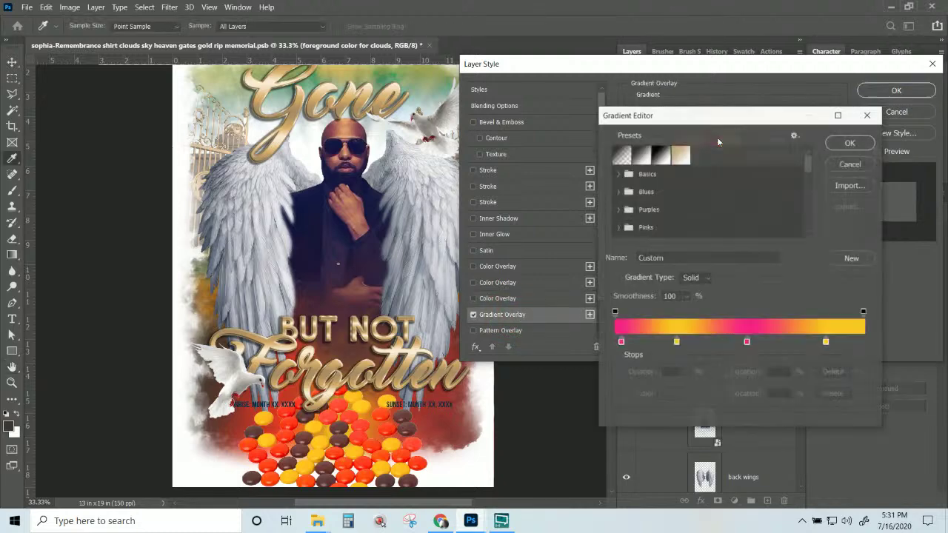
pyautogui.moveTo(807, 165); pyautogui.dragTo(820, 239)
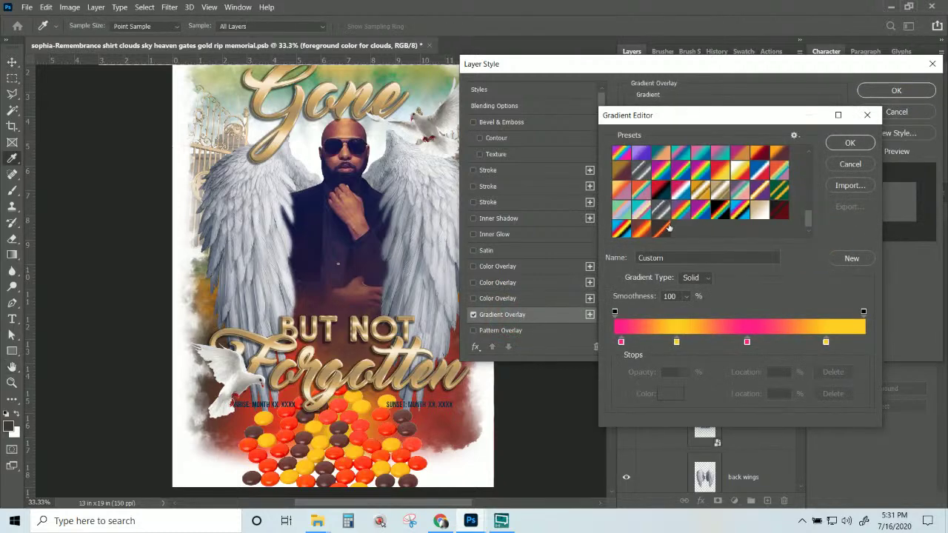
pyautogui.click(661, 230)
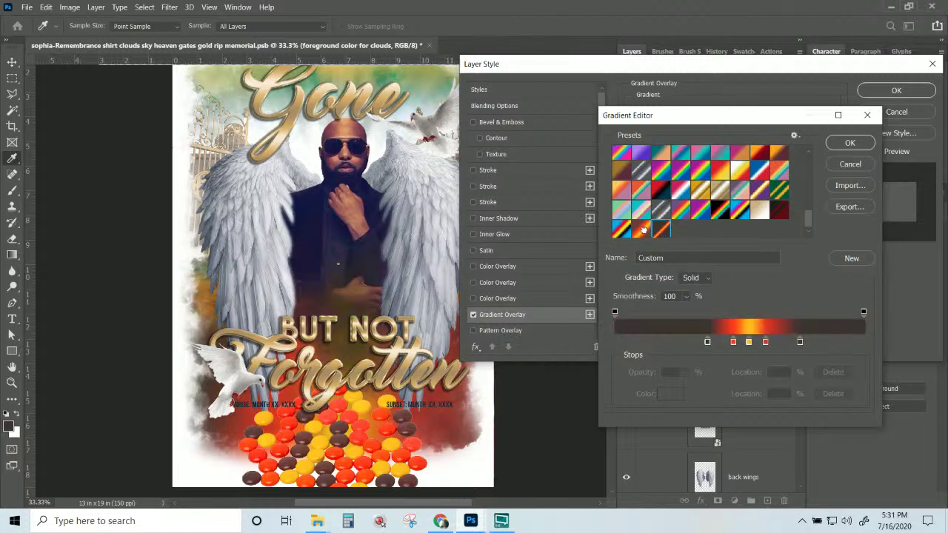
pyautogui.click(641, 231)
pyautogui.click(662, 230)
# - Delete both dark brown color stops from the overlay gradient and accept it
pyautogui.click(799, 342)
pyautogui.click(833, 393)
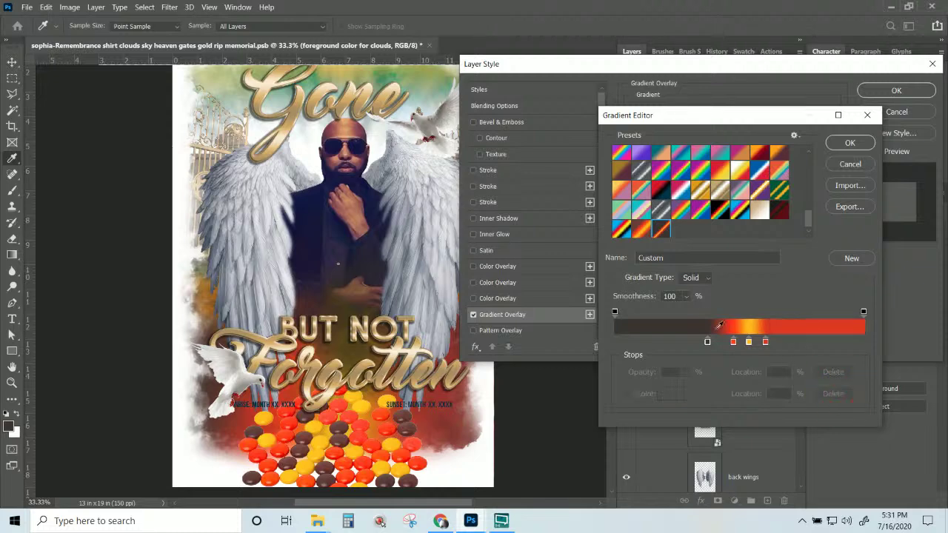
pyautogui.click(707, 342)
pyautogui.click(833, 393)
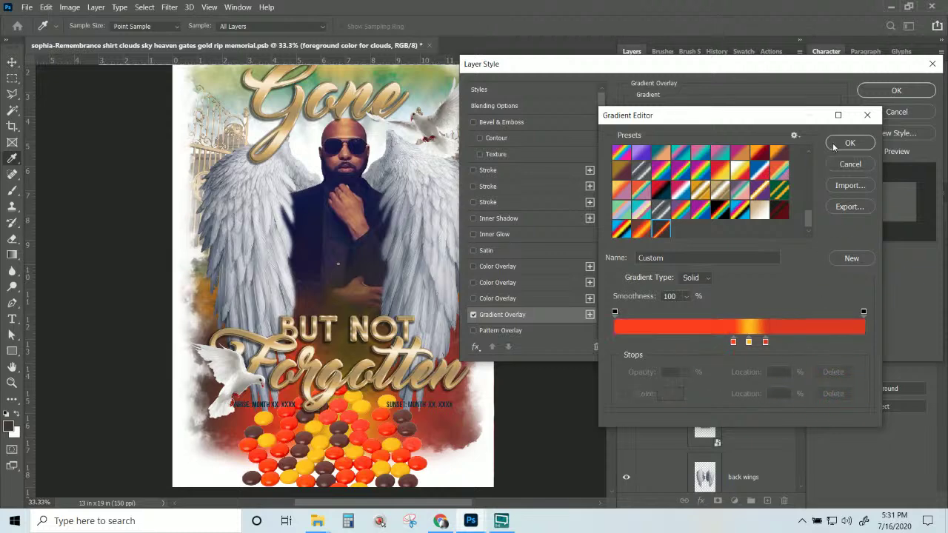
pyautogui.click(849, 143)
# - Set the Gradient Overlay to Normal blend mode, 119% scale, -2° angle and Radial style
pyautogui.click(689, 111)
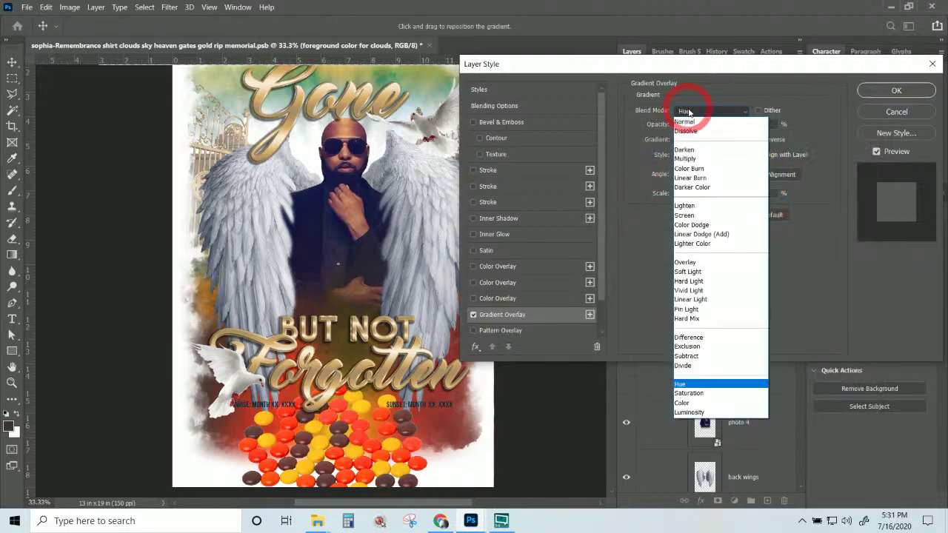
pyautogui.click(687, 118)
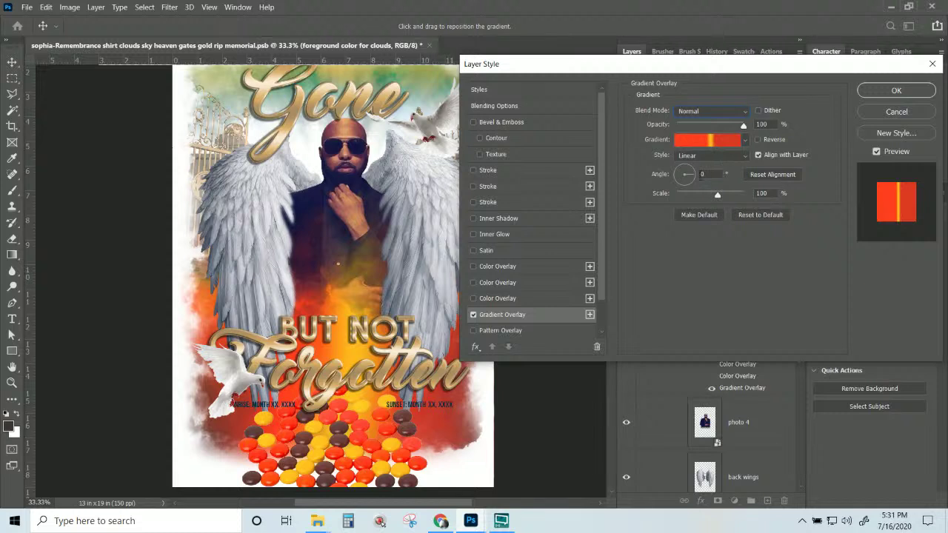
pyautogui.moveTo(716, 195)
pyautogui.mouseDown()
pyautogui.moveTo(696, 197)
pyautogui.moveTo(729, 207)
pyautogui.mouseUp()
pyautogui.moveTo(689, 170); pyautogui.dragTo(698, 174)
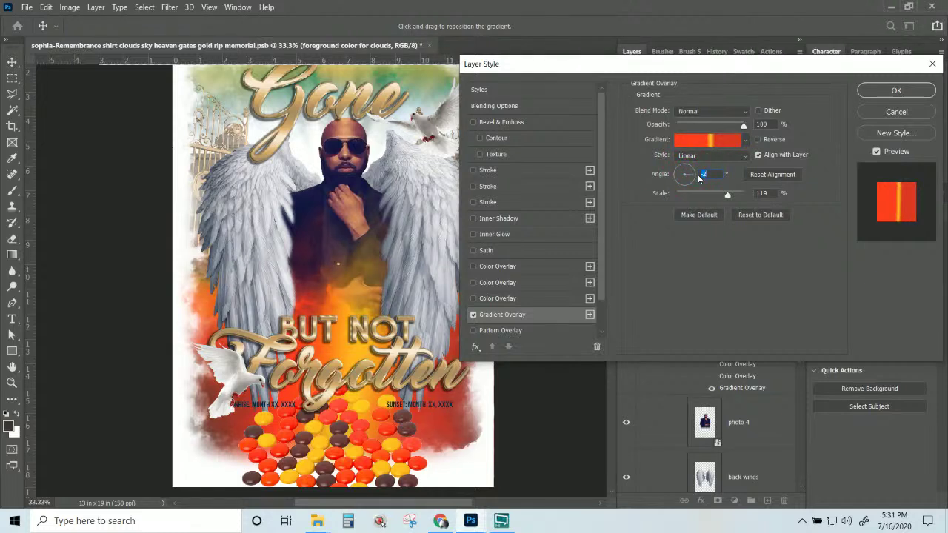
pyautogui.click(697, 155)
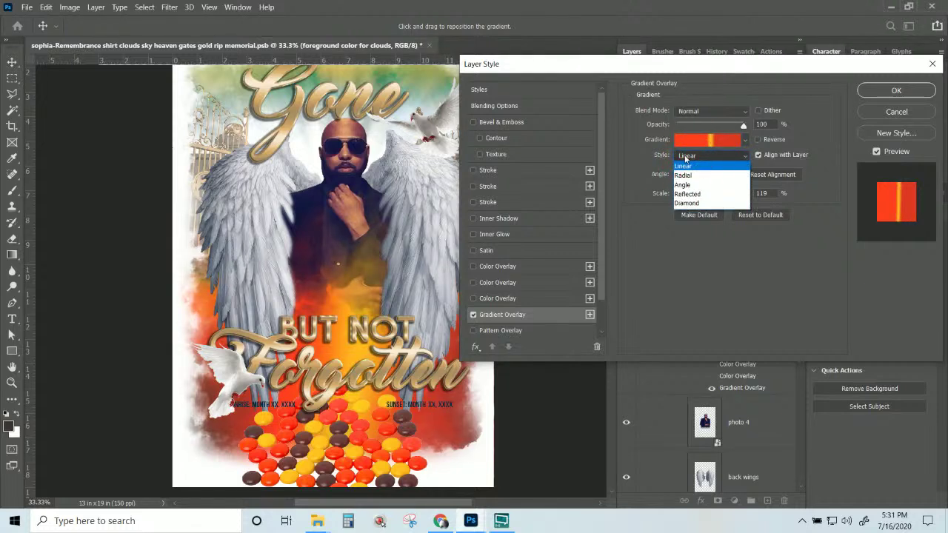
pyautogui.click(693, 175)
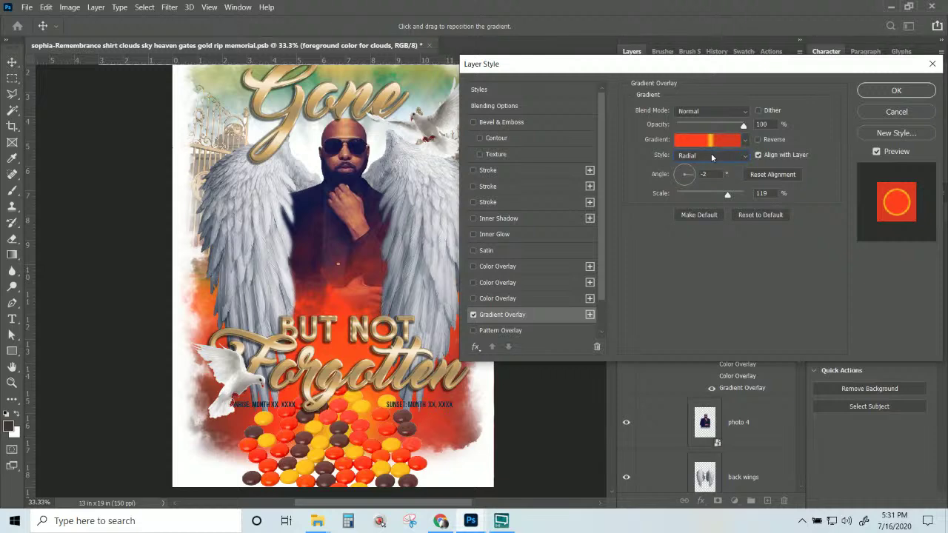
# - Spread the overlay gradient's red stops, the first to 3% and the last near the far end, and delete the extra red stop
pyautogui.click(710, 140)
pyautogui.moveTo(767, 342); pyautogui.dragTo(815, 342)
pyautogui.moveTo(736, 343); pyautogui.dragTo(621, 341)
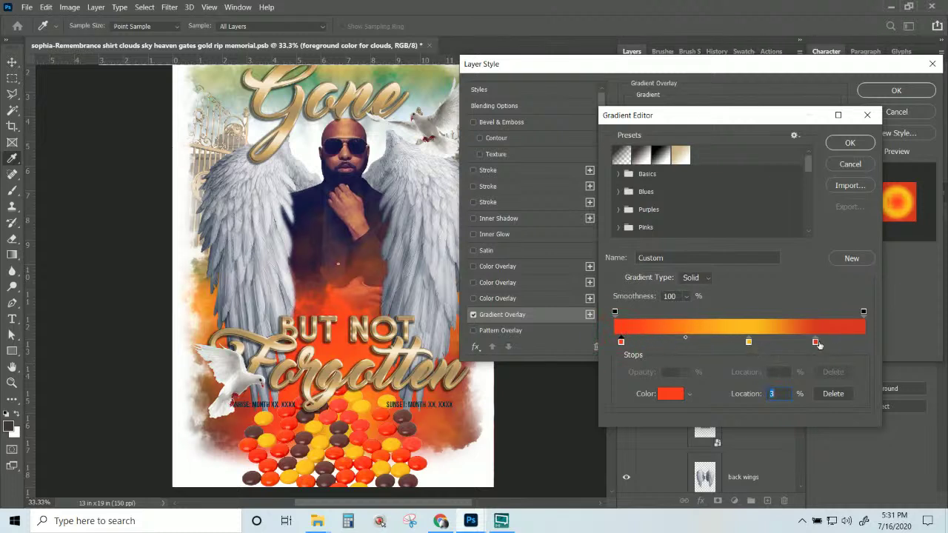
pyautogui.moveTo(818, 344); pyautogui.dragTo(859, 344)
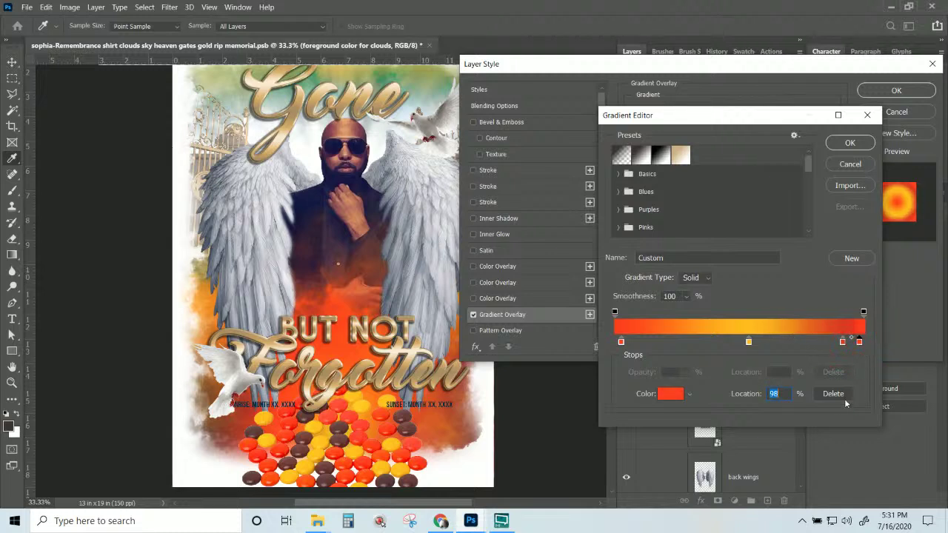
pyautogui.click(830, 393)
# - Move the overlay gradient's yellow stop to 23%, accept the gradient and apply the layer style
pyautogui.click(748, 342)
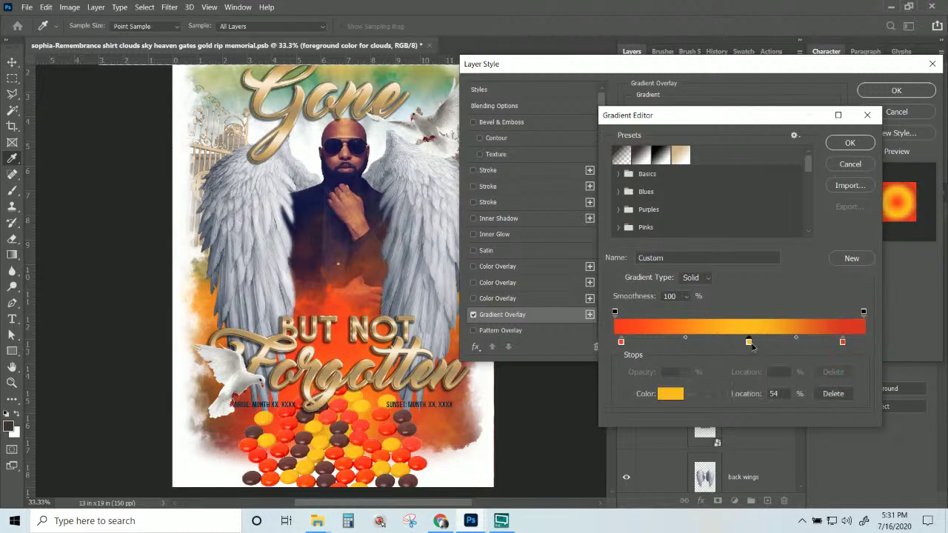
pyautogui.moveTo(748, 342); pyautogui.dragTo(671, 342)
pyautogui.click(838, 148)
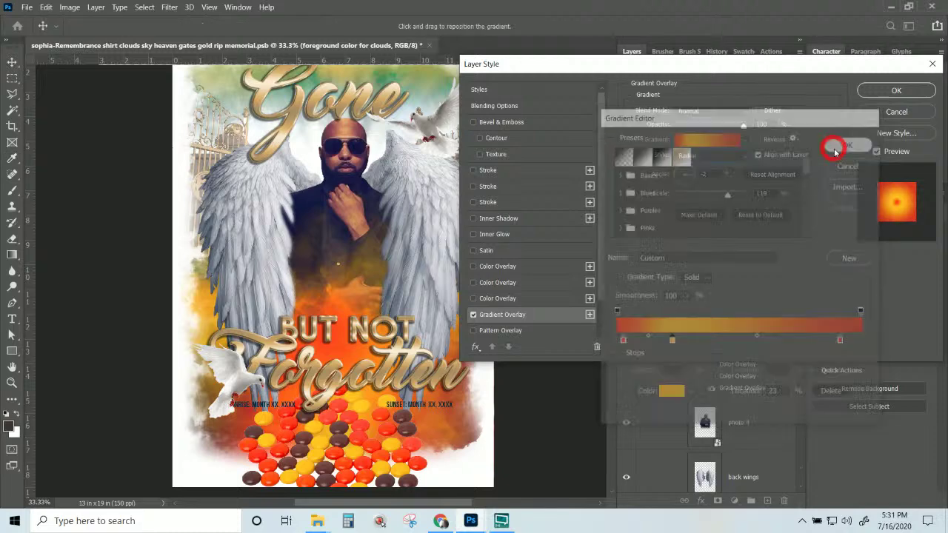
pyautogui.click(895, 90)
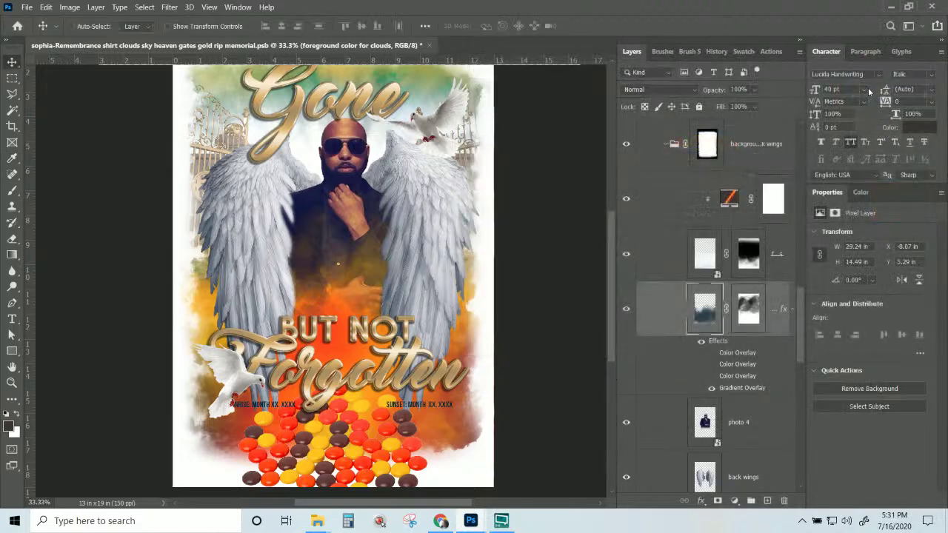
# - Change the blend mode of the visible red and yellow gradient fill above the cloud-background layer to Color
pyautogui.scroll(1, 410, 189)
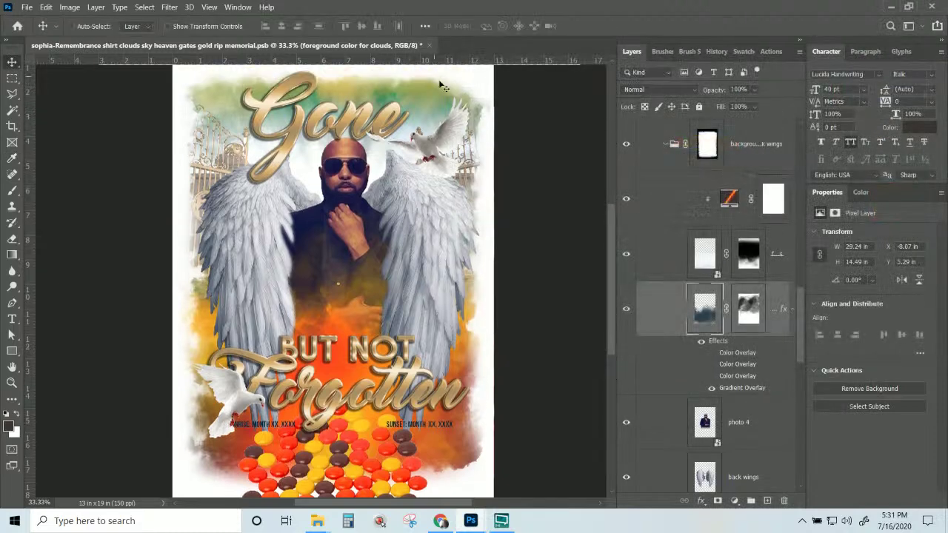
pyautogui.scroll(-1, 729, 334)
pyautogui.scroll(-5, 729, 334)
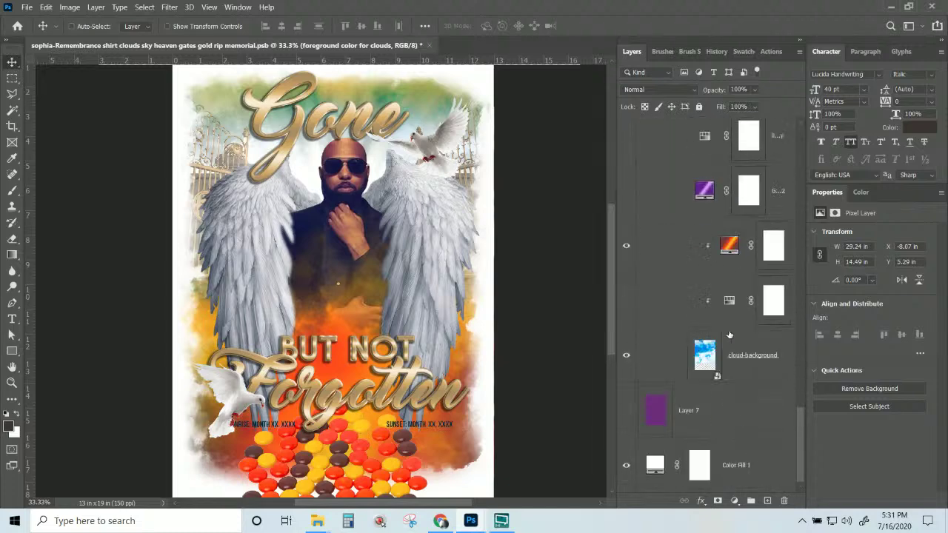
pyautogui.click(729, 247)
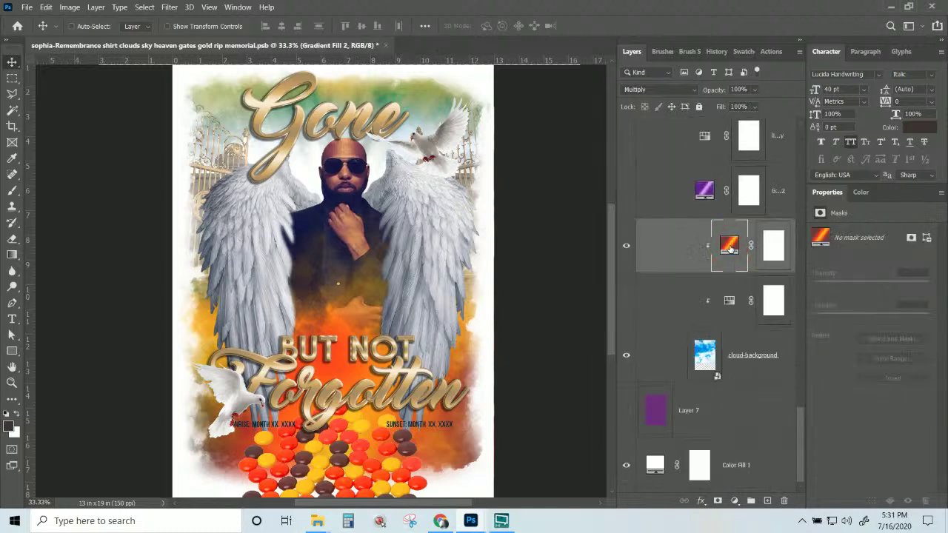
pyautogui.click(646, 90)
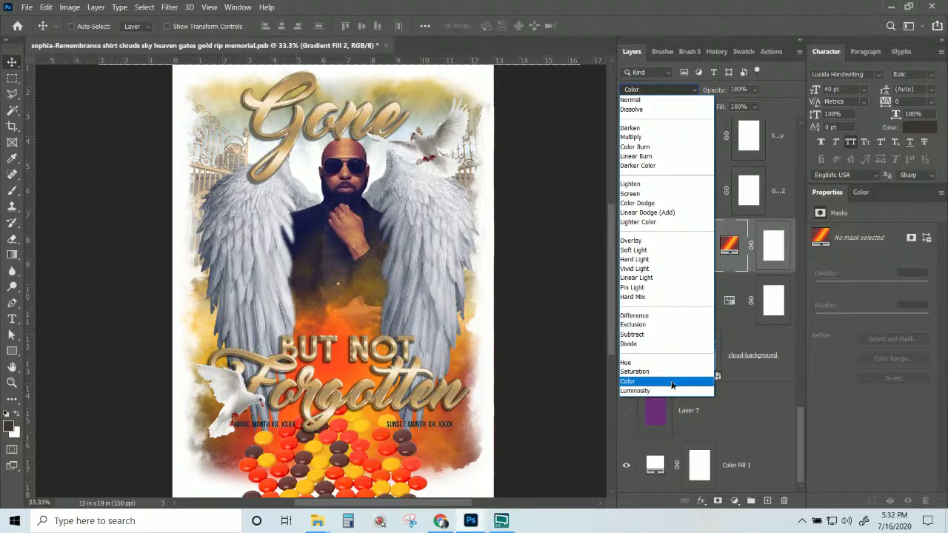
pyautogui.click(672, 383)
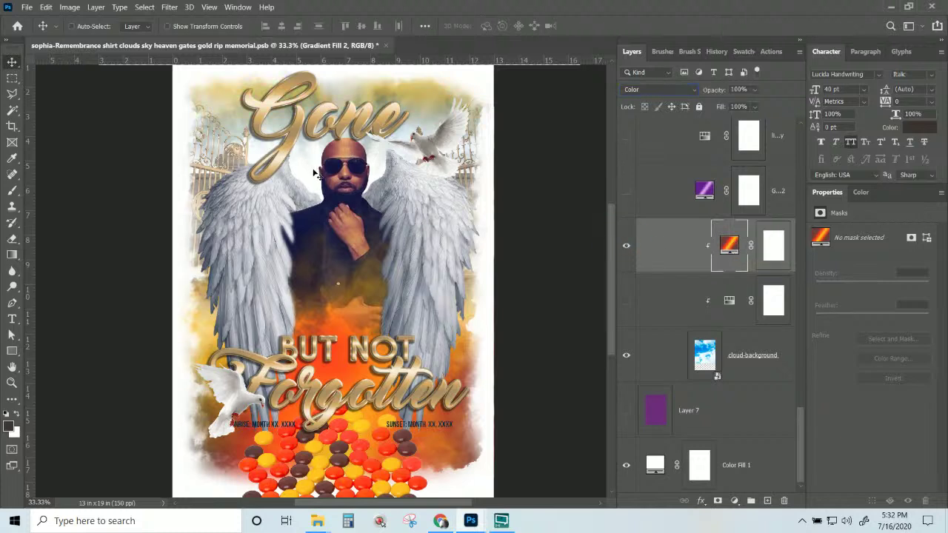
# - Edit the background gradient fill, moving its yellow stop to 72% and its first red stop to 59%
pyautogui.doubleClick(730, 245)
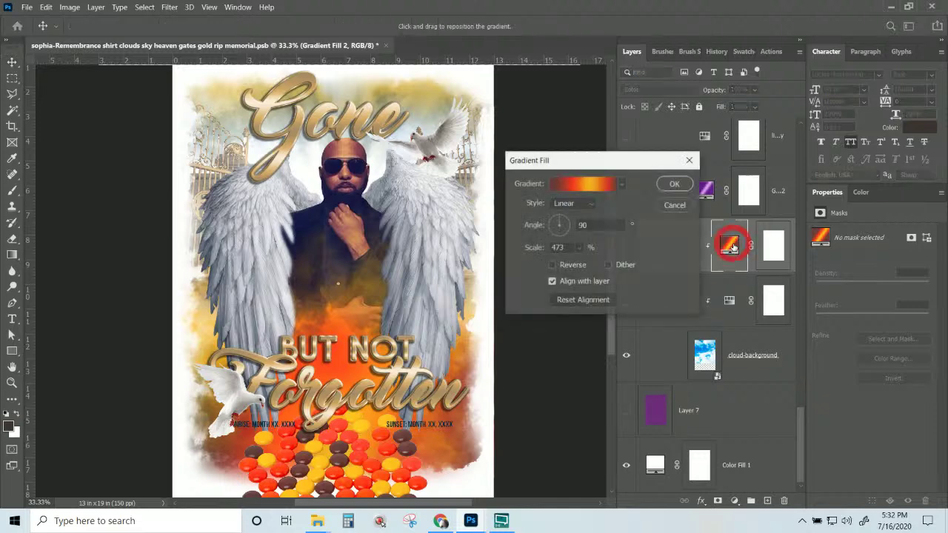
pyautogui.click(585, 185)
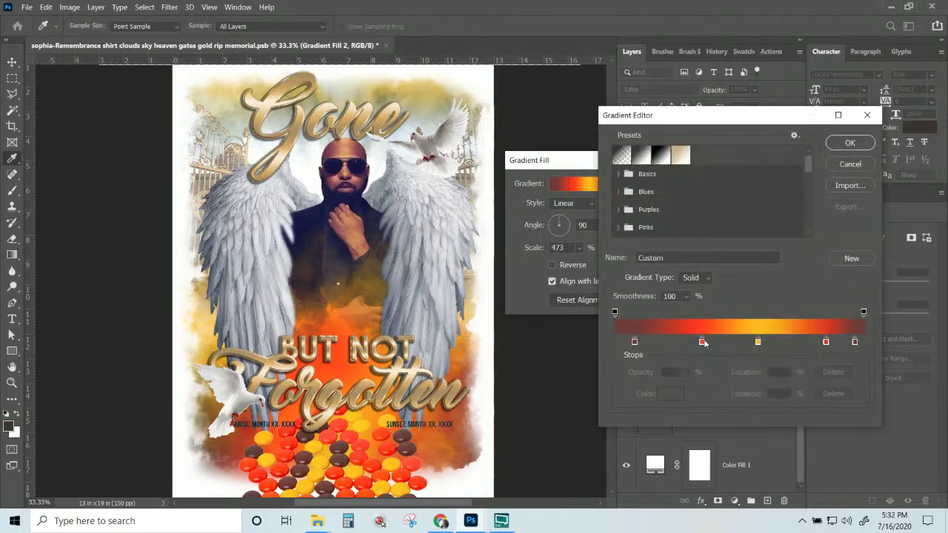
pyautogui.moveTo(703, 342); pyautogui.dragTo(794, 343)
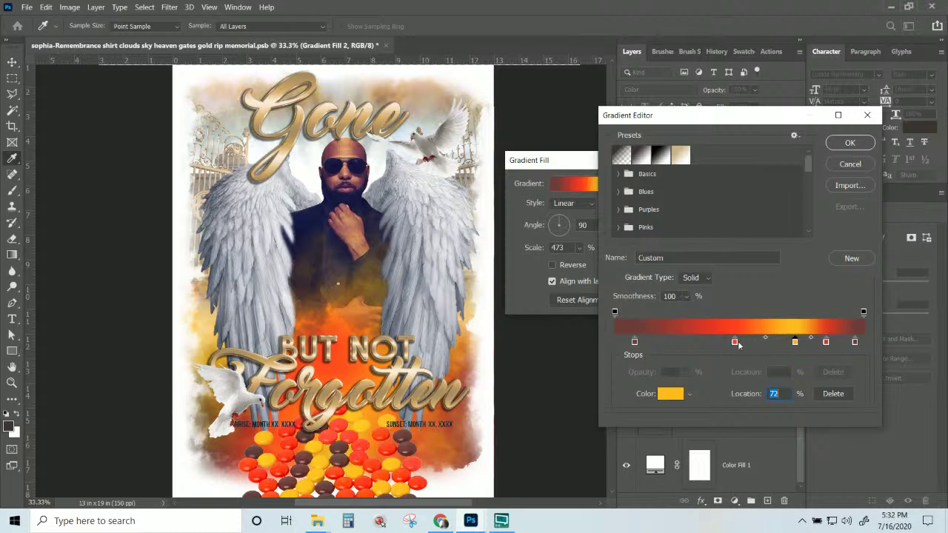
pyautogui.moveTo(734, 342); pyautogui.dragTo(760, 342)
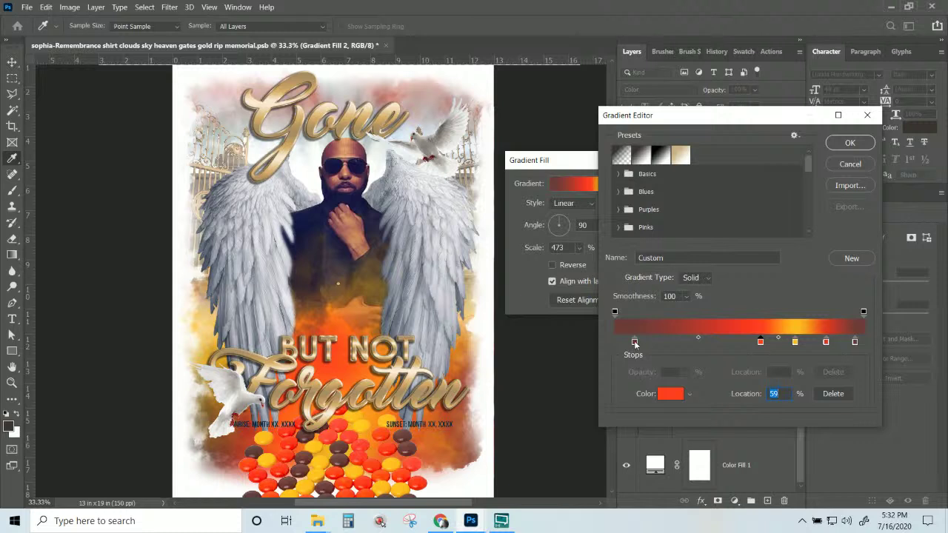
# - Delete both dark end stops from the background gradient, move the first red stop to 34%, and accept the gradient
pyautogui.moveTo(634, 342); pyautogui.dragTo(685, 342)
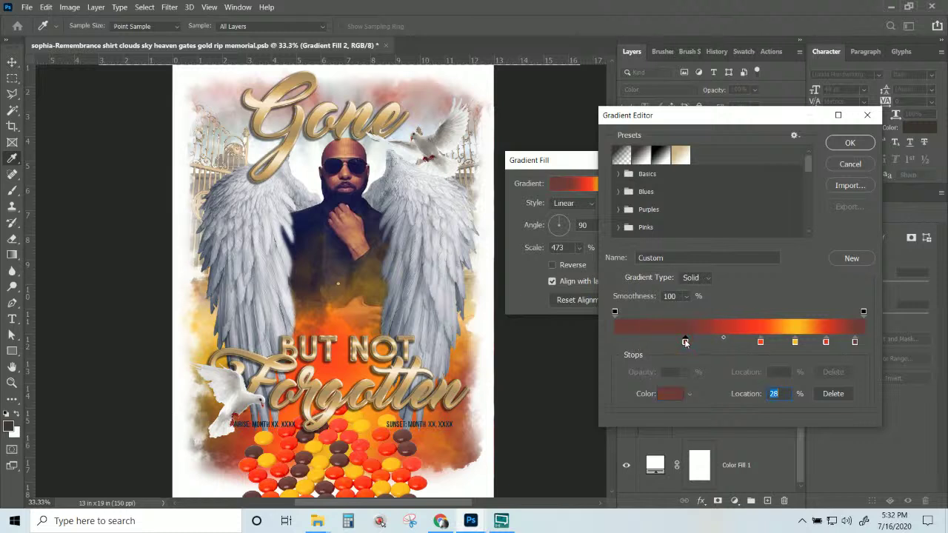
pyautogui.click(832, 394)
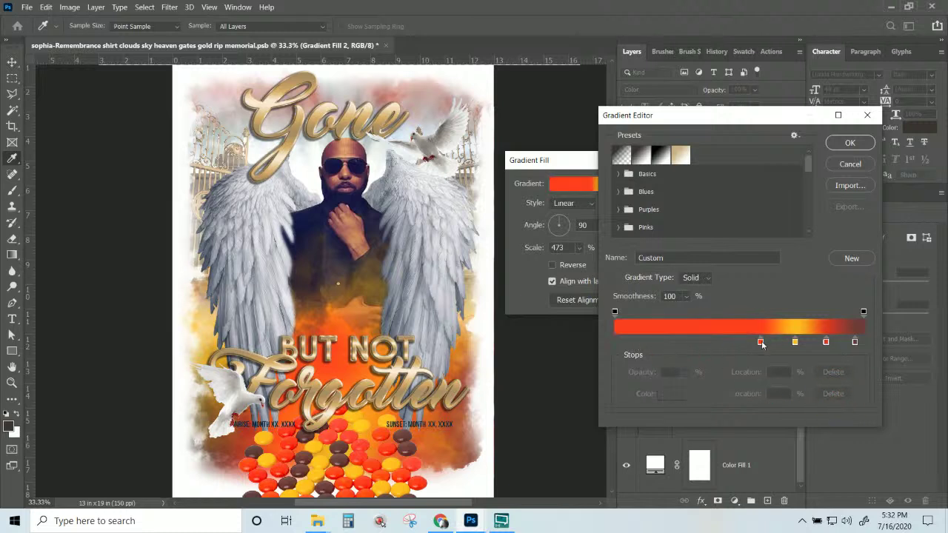
pyautogui.moveTo(761, 342); pyautogui.dragTo(699, 342)
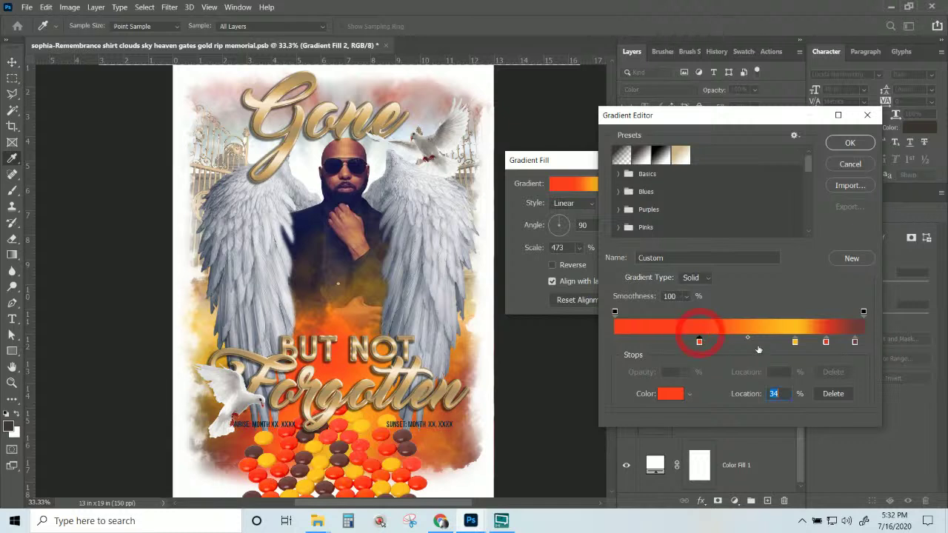
pyautogui.click(854, 342)
pyautogui.click(832, 394)
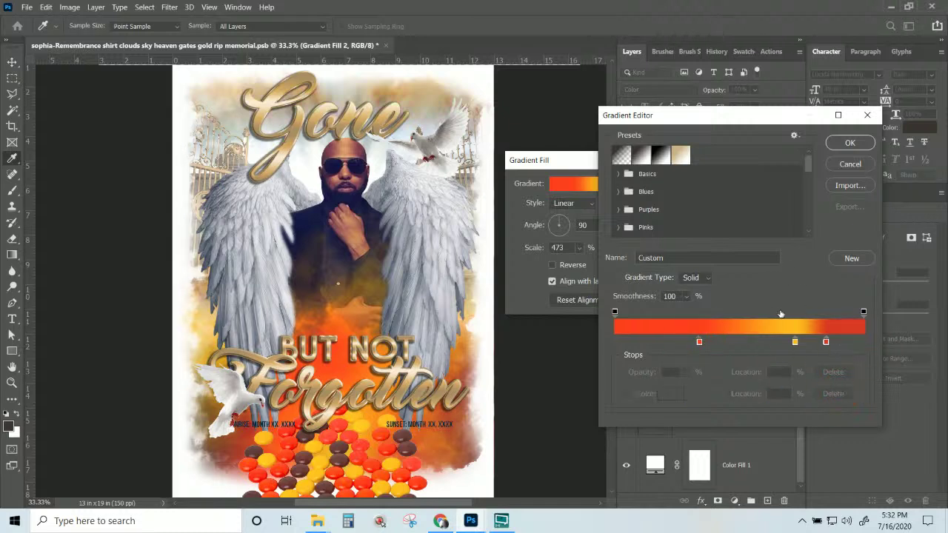
pyautogui.click(850, 143)
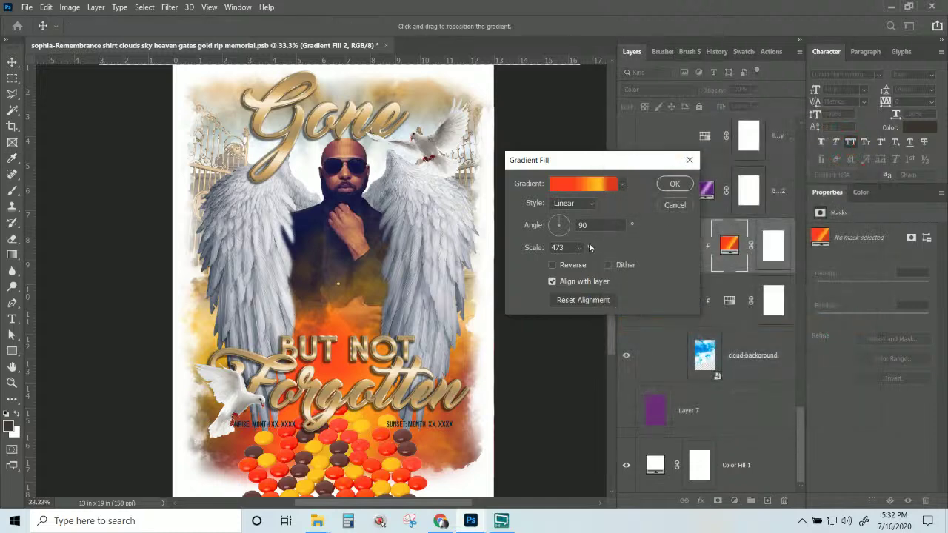
# - Accept the gradient fill settings for the cloud background
pyautogui.moveTo(587, 260)
pyautogui.mouseDown()
pyautogui.moveTo(598, 263)
pyautogui.moveTo(570, 264)
pyautogui.moveTo(634, 270)
pyautogui.moveTo(562, 265)
pyautogui.moveTo(570, 266)
pyautogui.mouseUp()
pyautogui.click(672, 184)
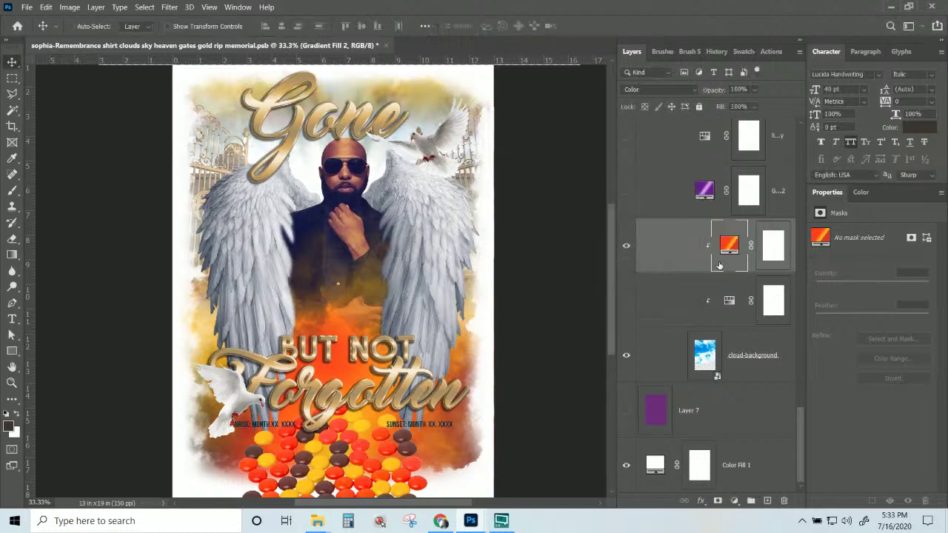
# - Compare the artwork with the adjustment layer above cloud-background and the cloud-background layer itself switched on and off
pyautogui.click(628, 302)
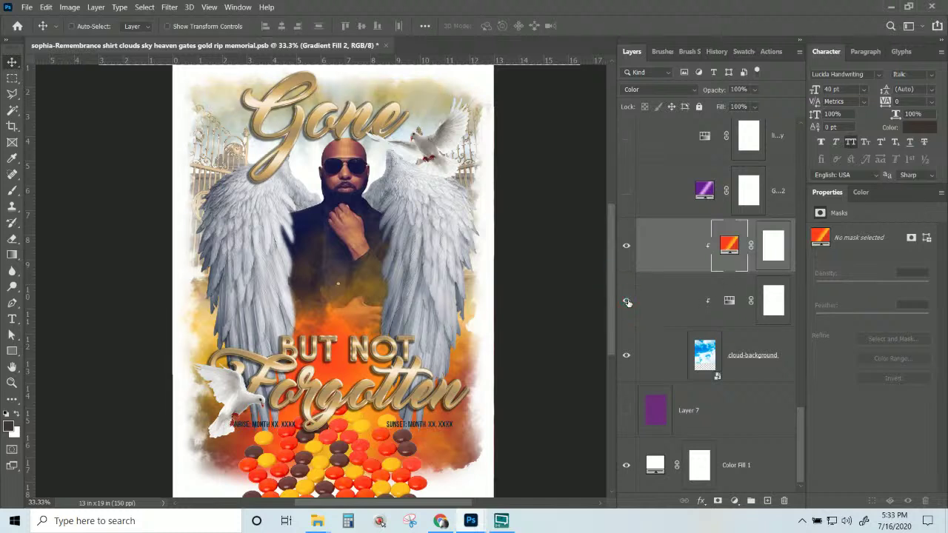
pyautogui.click(628, 303)
pyautogui.click(703, 352)
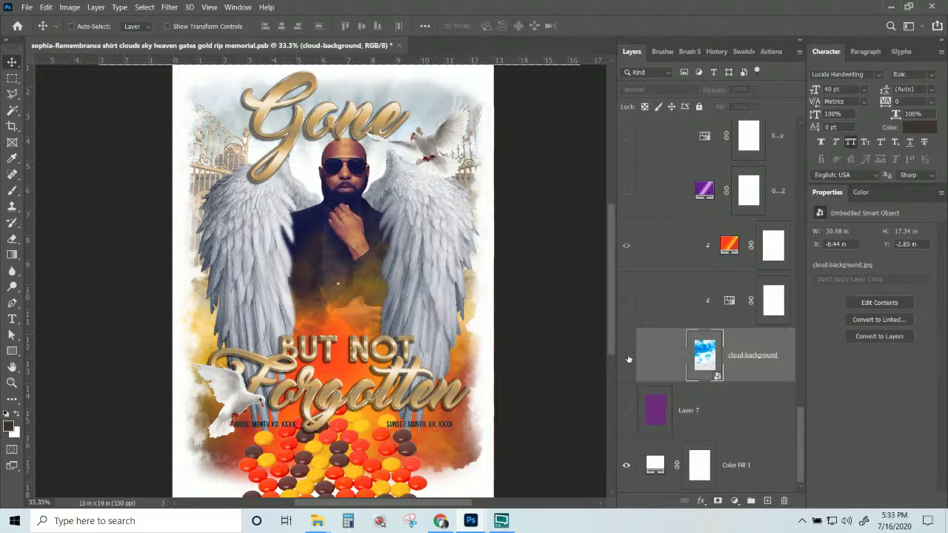
pyautogui.click(628, 359)
pyautogui.click(628, 358)
pyautogui.click(628, 358)
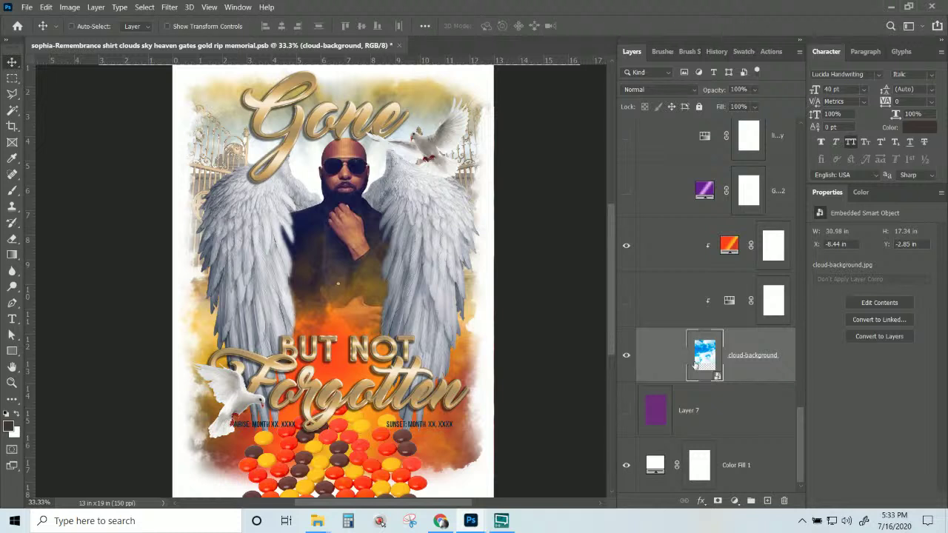
pyautogui.scroll(1, 489, 160)
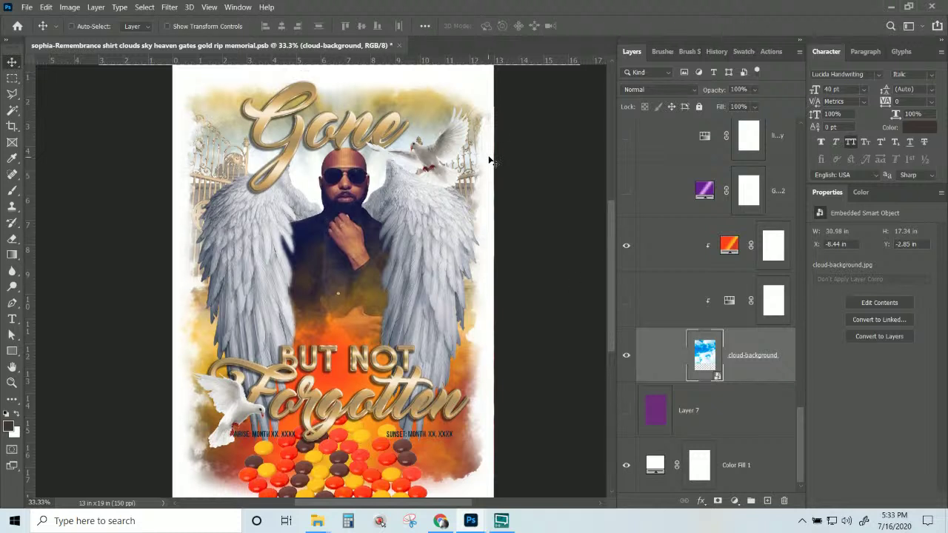
pyautogui.click(731, 244)
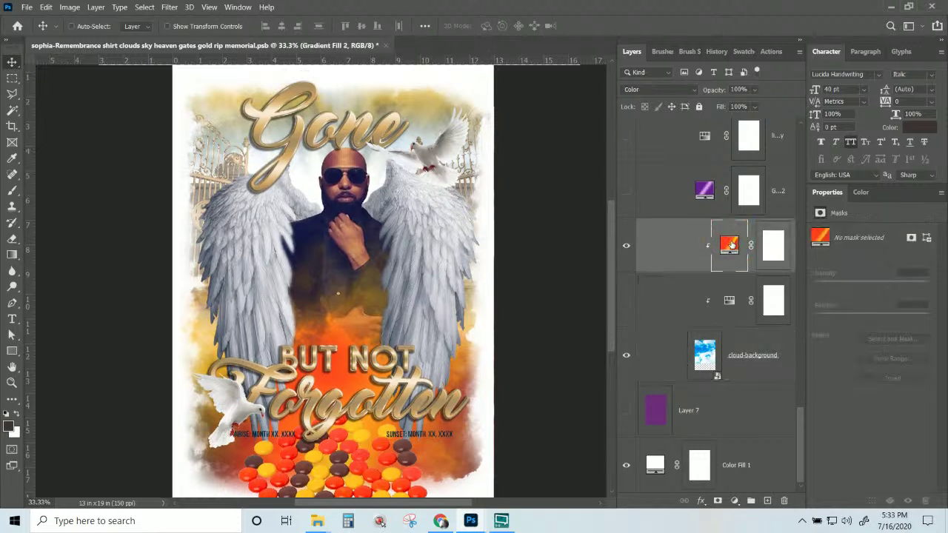
pyautogui.click(694, 356)
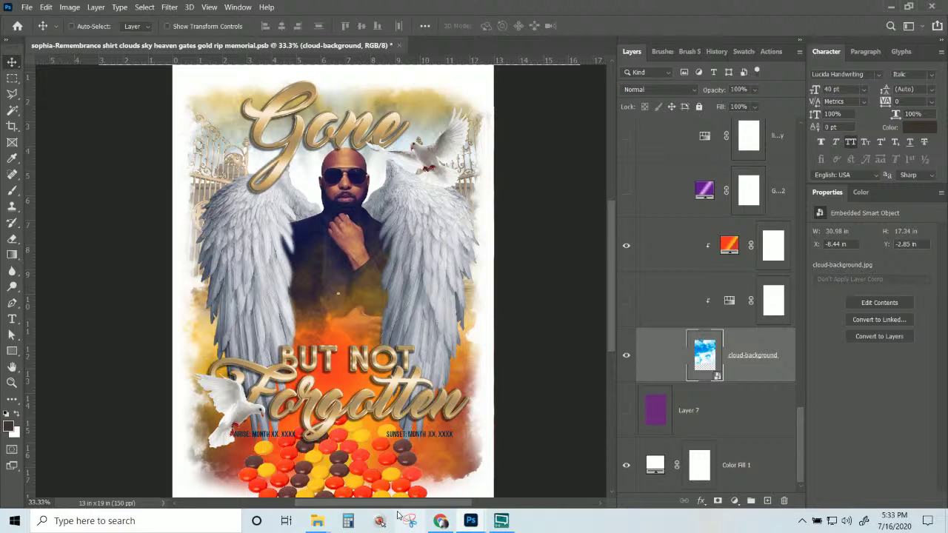
# - Hide both the front wings and the back wings layers around the man
pyautogui.scroll(5, 746, 348)
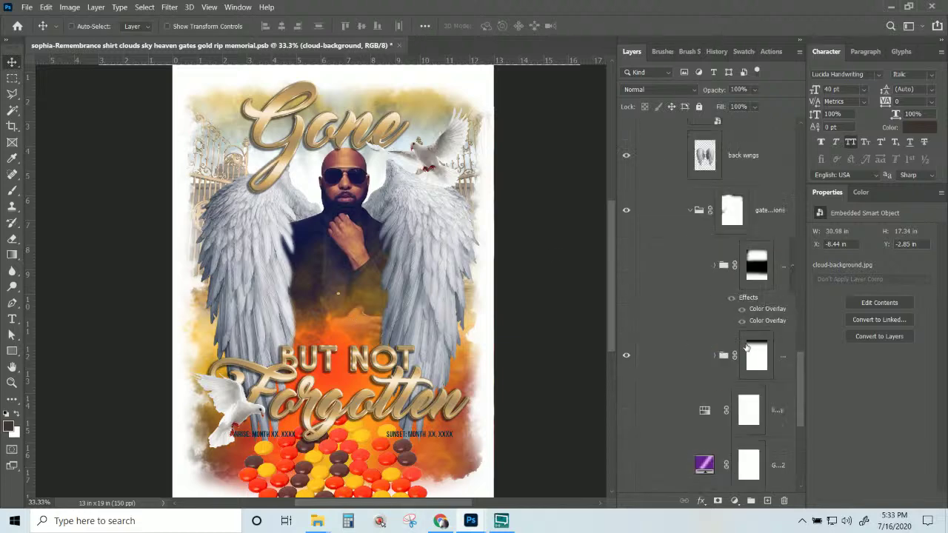
pyautogui.moveTo(388, 138); pyautogui.dragTo(387, 148)
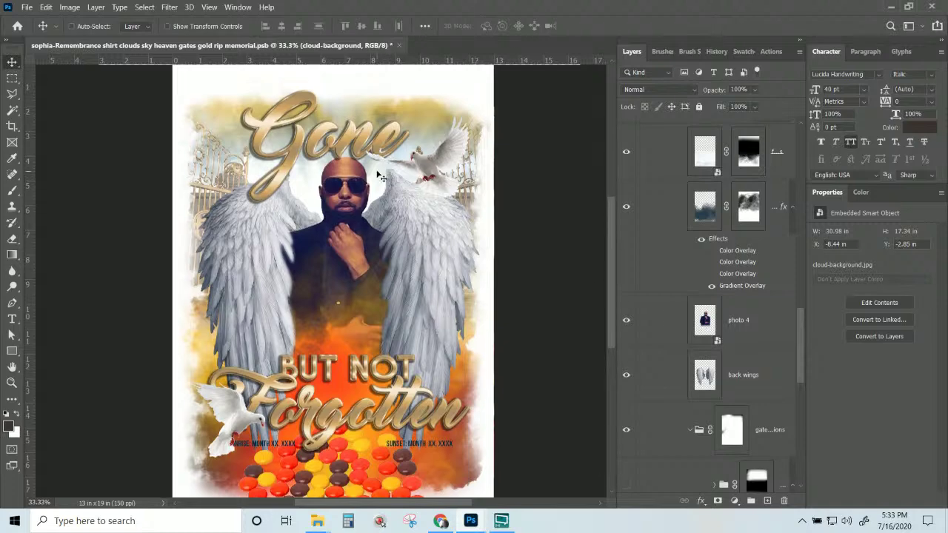
pyautogui.rightClick(398, 200)
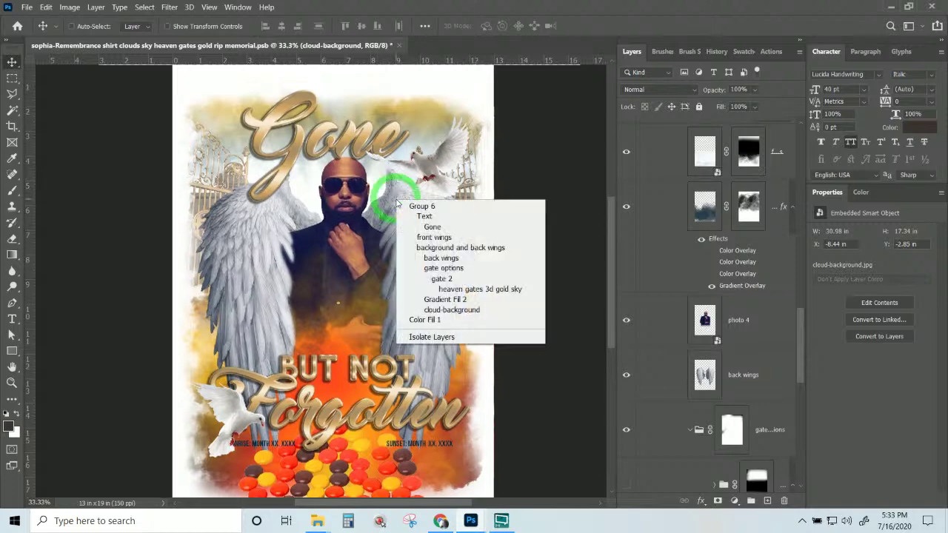
pyautogui.click(447, 238)
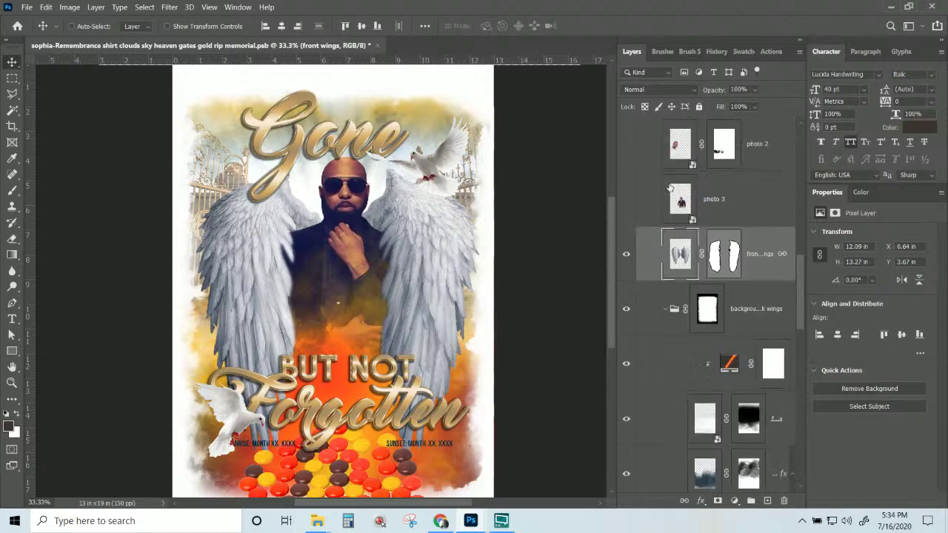
pyautogui.click(627, 365)
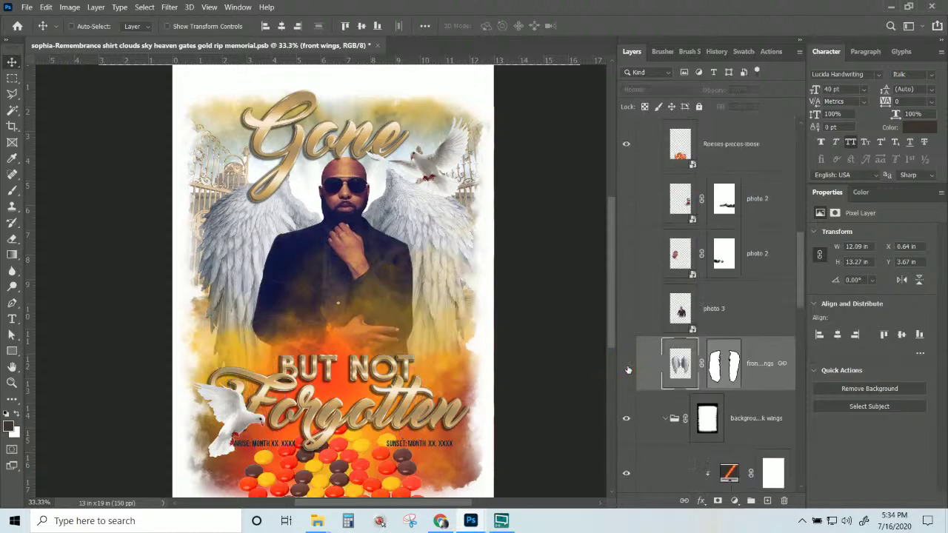
pyautogui.click(627, 365)
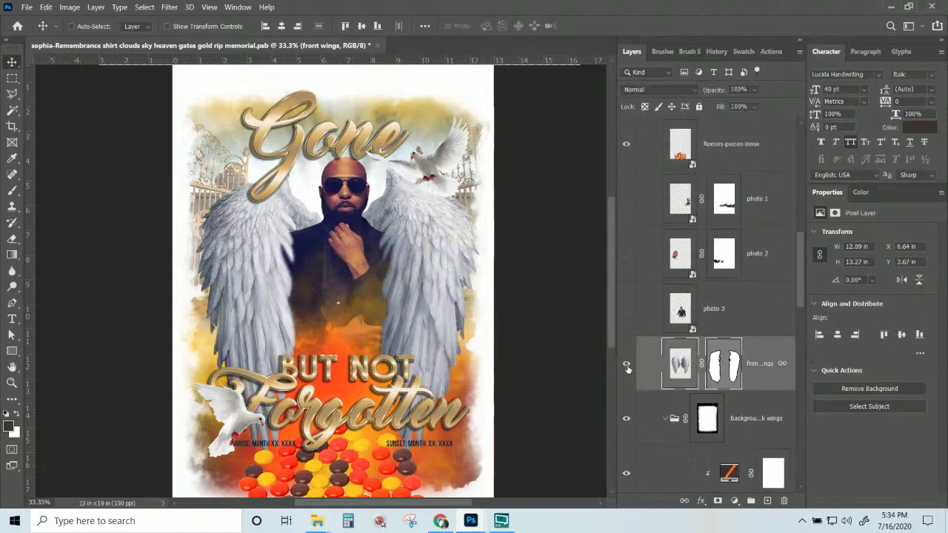
pyautogui.click(626, 364)
pyautogui.click(626, 364)
pyautogui.click(626, 365)
pyautogui.scroll(-6, 629, 356)
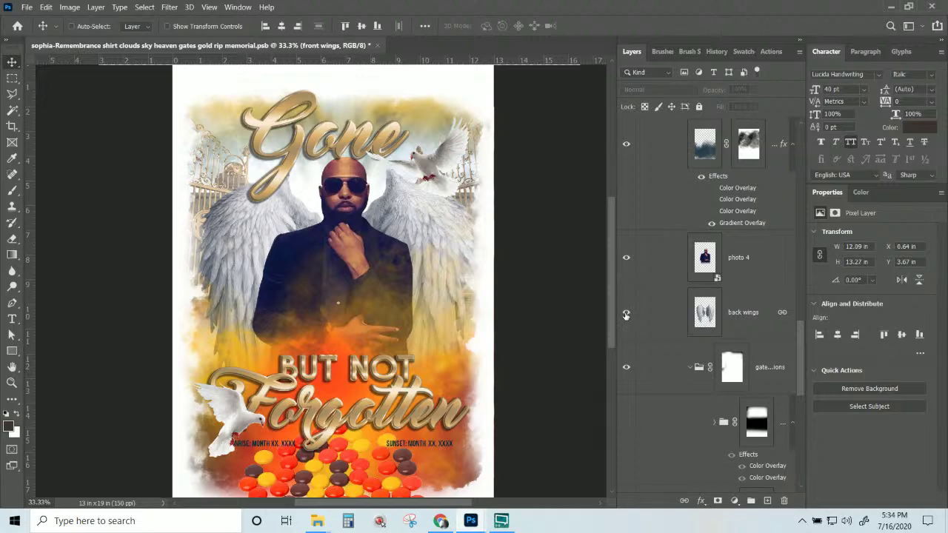
pyautogui.click(625, 315)
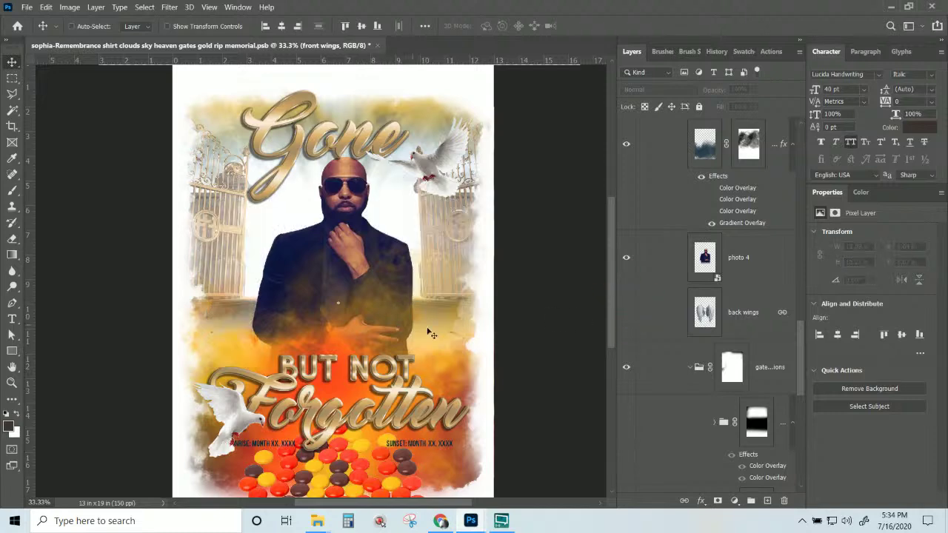
# - Show the Photo 1 layer and move Photo 1, photo 3 and photo 2 together to directly above the front wings layer
pyautogui.scroll(5, 718, 318)
pyautogui.scroll(-12, 718, 277)
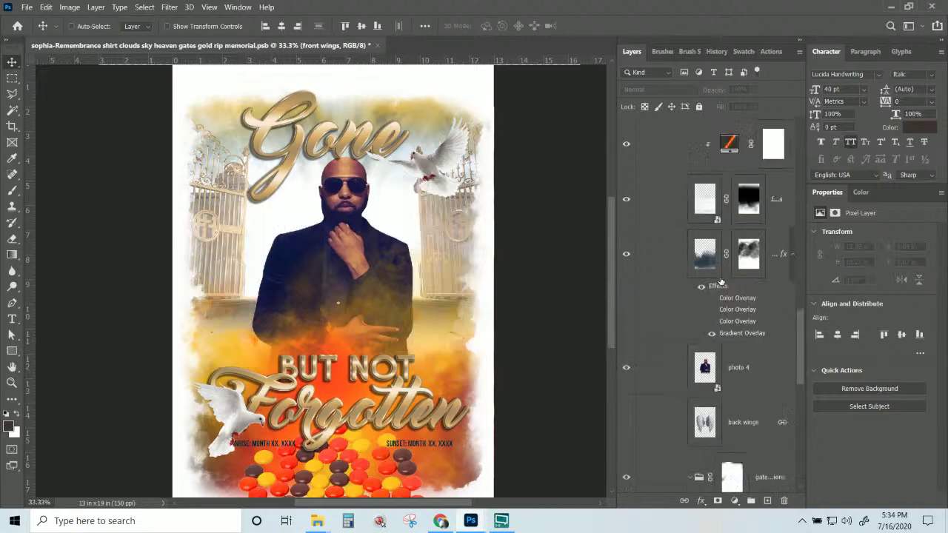
pyautogui.scroll(8, 722, 283)
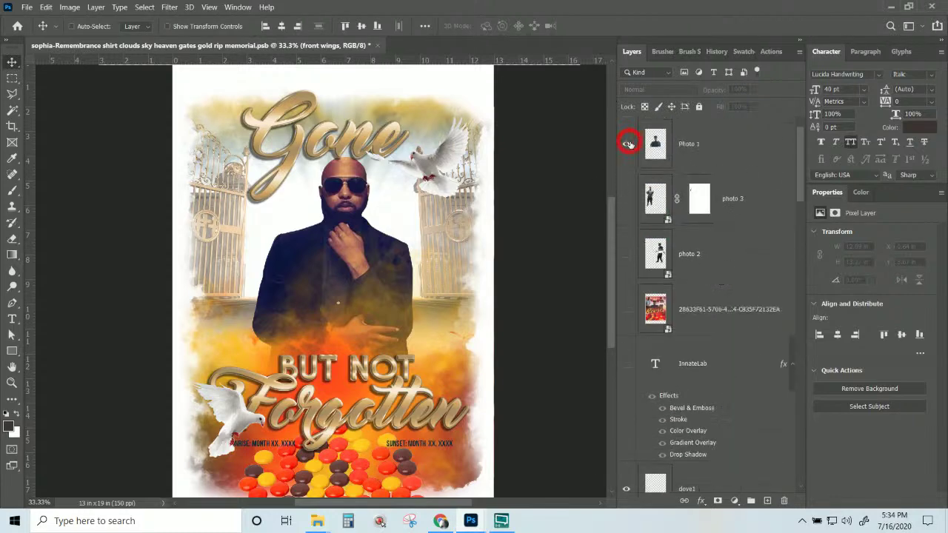
pyautogui.click(628, 143)
pyautogui.click(693, 143)
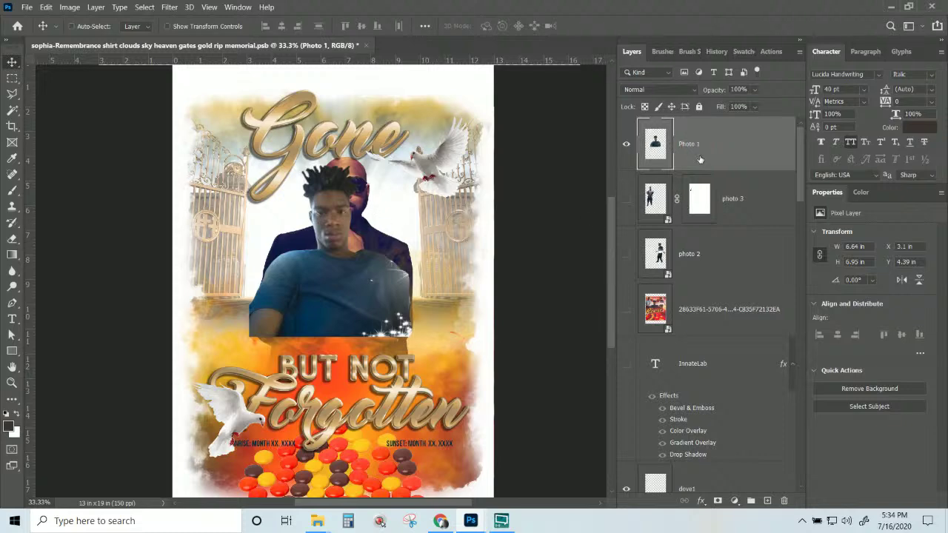
pyautogui.keyDown('shift'); pyautogui.click(723, 274); pyautogui.keyUp('shift')
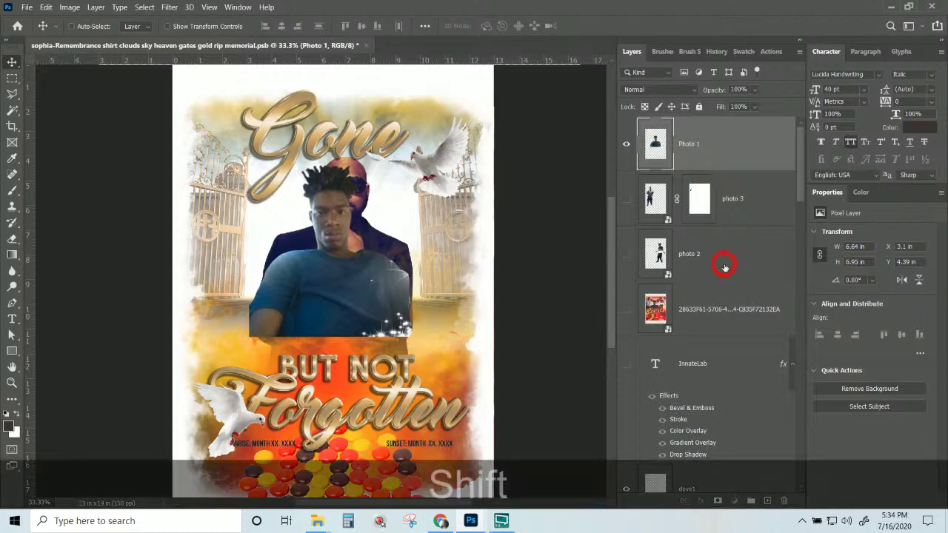
pyautogui.moveTo(749, 147); pyautogui.dragTo(733, 226)
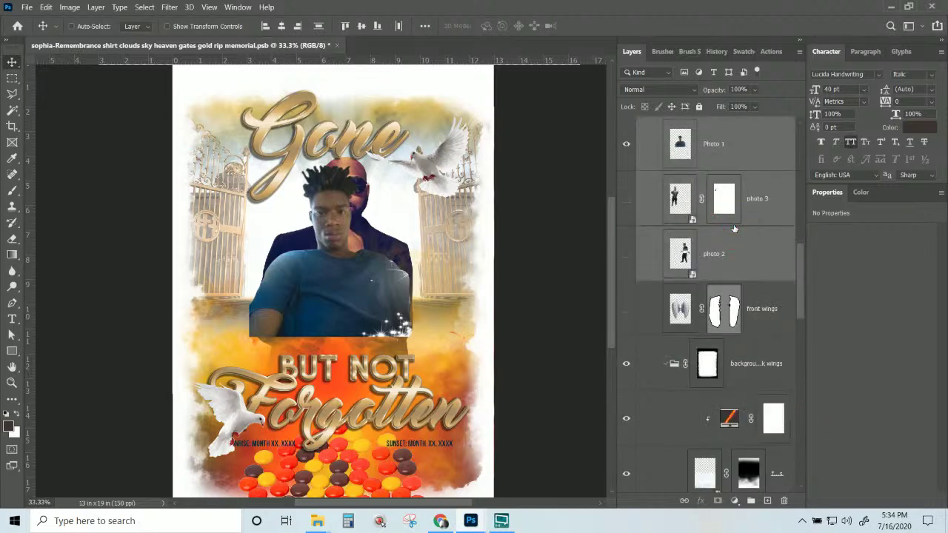
# - Hide the photo 4 layer and move the Photo 1 layer between photo 4 and back wings
pyautogui.click(748, 268)
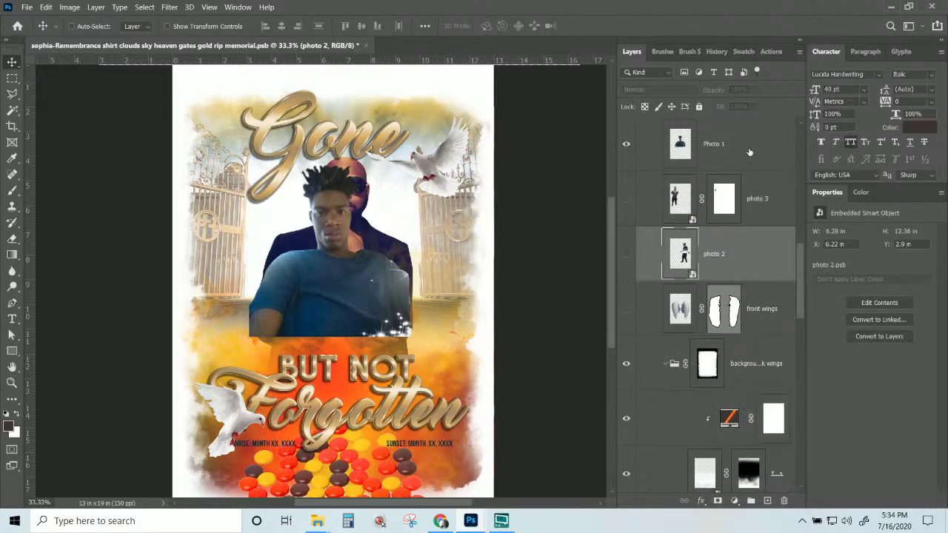
pyautogui.click(740, 145)
pyautogui.scroll(-3, 682, 349)
pyautogui.scroll(-2, 683, 349)
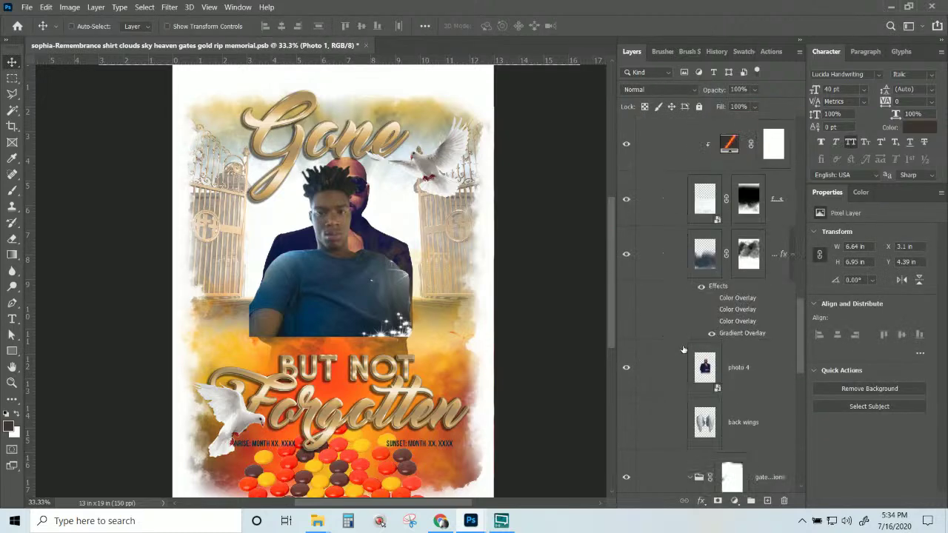
pyautogui.click(626, 371)
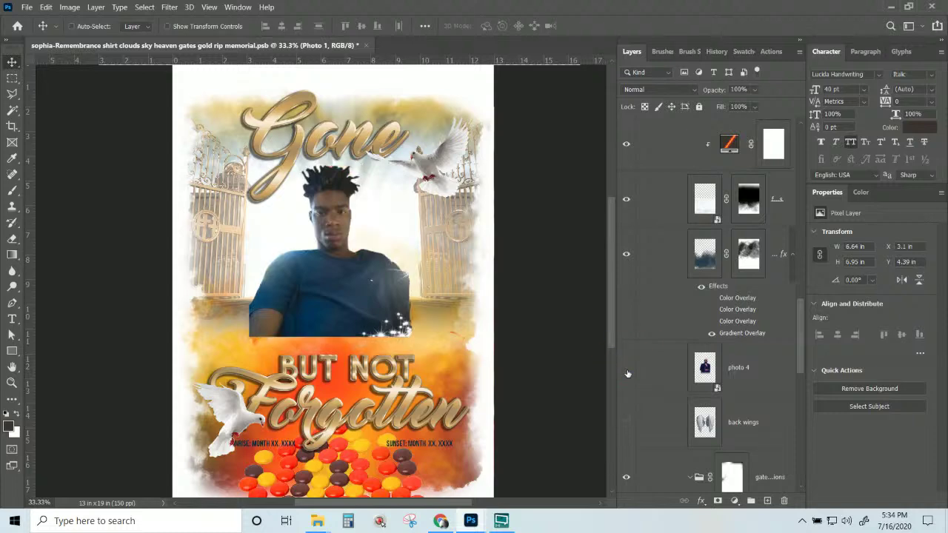
pyautogui.scroll(6, 660, 357)
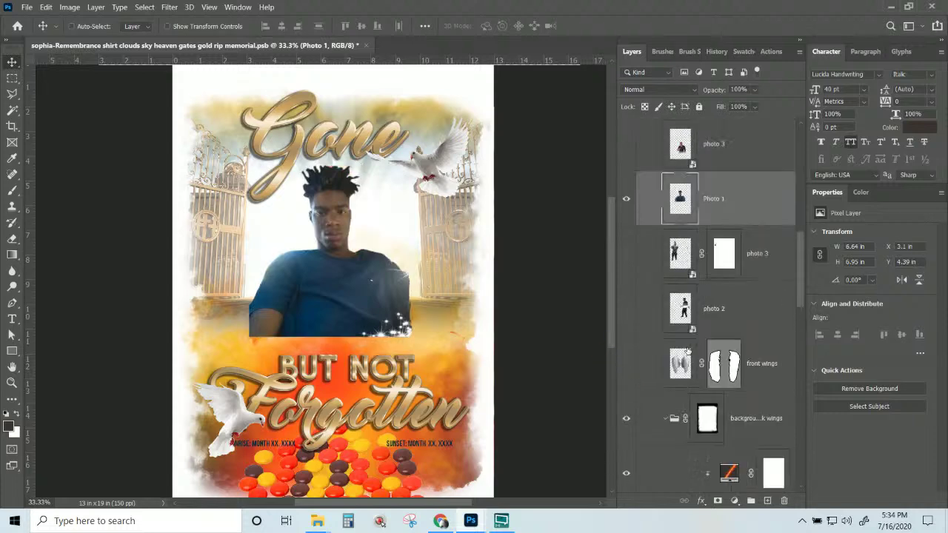
pyautogui.scroll(-5, 727, 212)
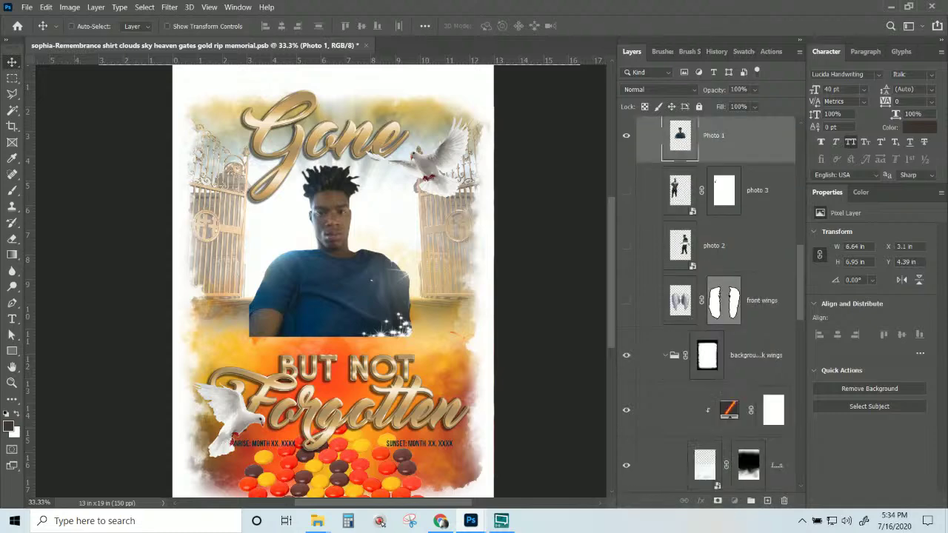
pyautogui.moveTo(711, 474); pyautogui.dragTo(713, 246)
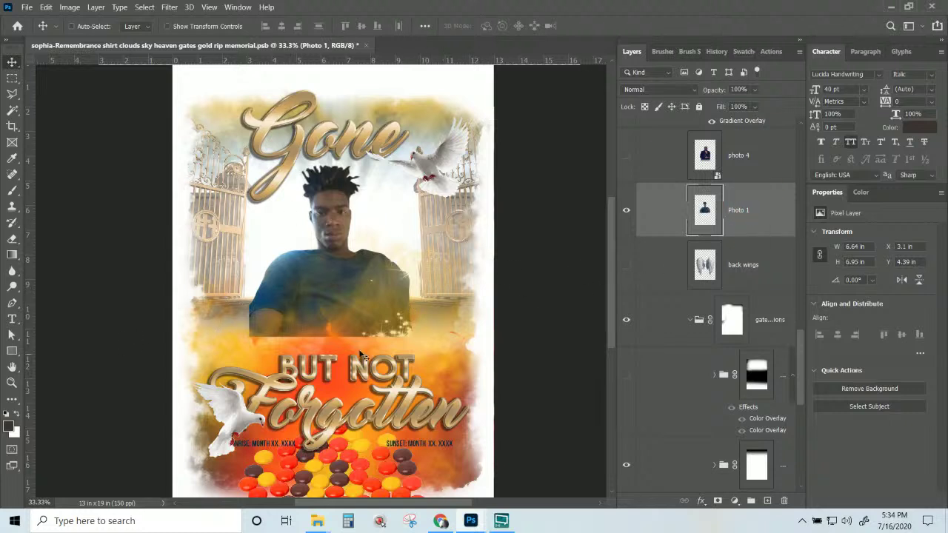
# - Add a layer mask to Photo 1 and fade out the lower shirt edge with a soft black brush of 457 px
pyautogui.click(717, 501)
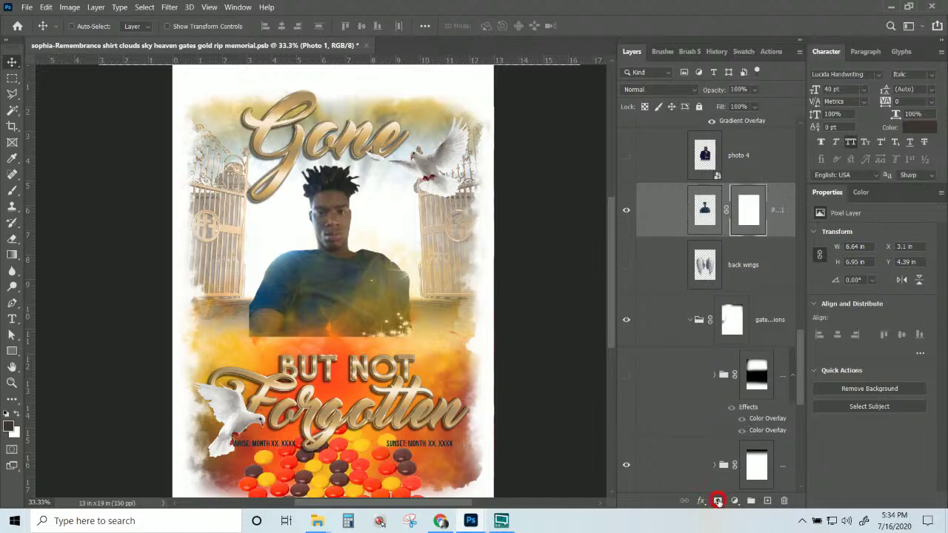
pyautogui.click(12, 190)
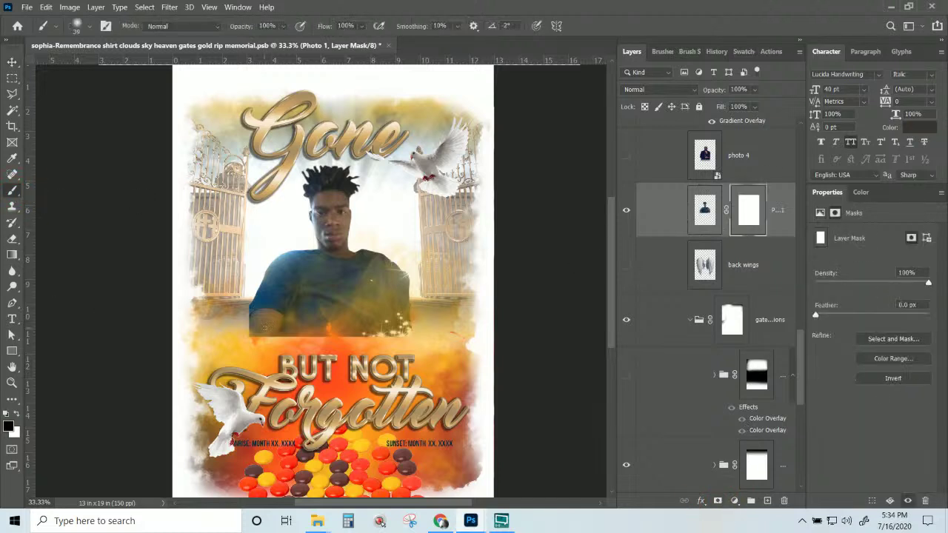
pyautogui.hotkey('ctrl', 'alt')
pyautogui.press('ctrl')
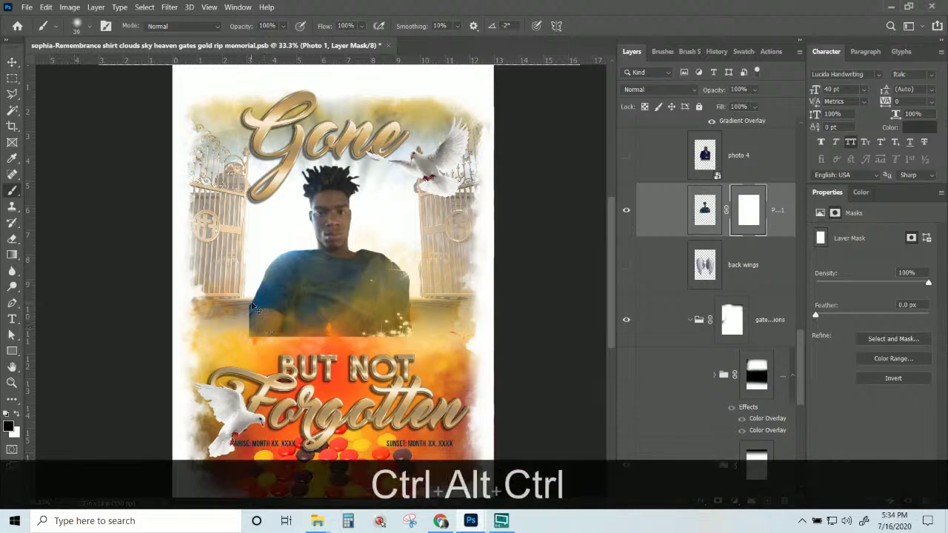
pyautogui.keyDown('alt'); pyautogui.rightClick(247, 296); pyautogui.keyUp('alt')
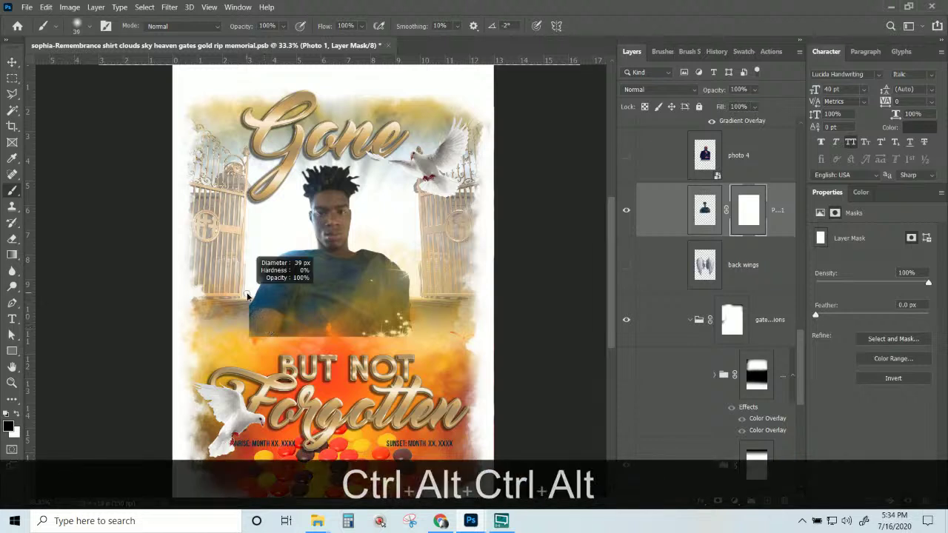
pyautogui.moveTo(247, 297); pyautogui.dragTo(293, 284)
pyautogui.moveTo(292, 346); pyautogui.dragTo(407, 326)
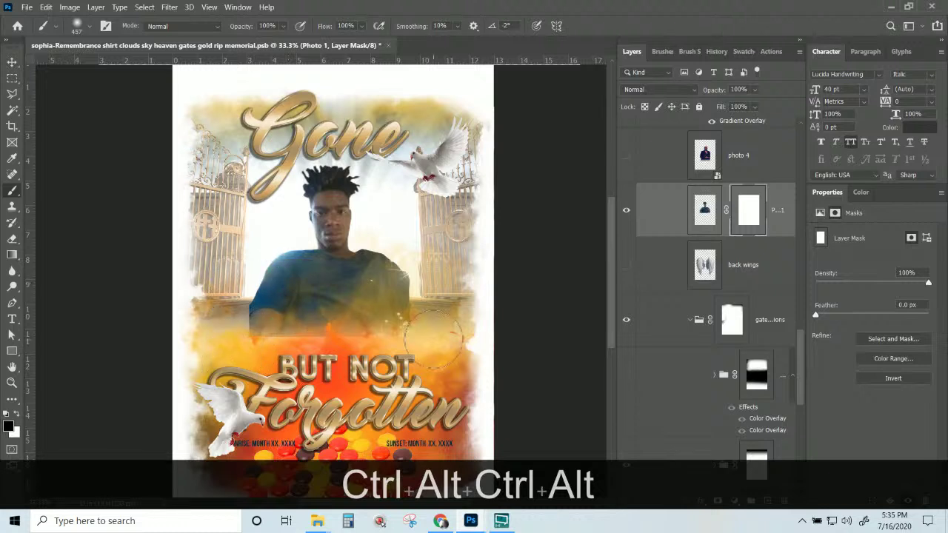
pyautogui.moveTo(439, 298)
pyautogui.mouseDown()
pyautogui.moveTo(445, 279)
pyautogui.moveTo(345, 370)
pyautogui.moveTo(285, 372)
pyautogui.moveTo(243, 359)
pyautogui.moveTo(202, 312)
pyautogui.moveTo(217, 300)
pyautogui.moveTo(209, 330)
pyautogui.moveTo(285, 320)
pyautogui.moveTo(412, 340)
pyautogui.moveTo(469, 296)
pyautogui.moveTo(475, 304)
pyautogui.mouseUp()
# - Select the Photo 1 image rather than its mask and move the man's portrait straight down between the gates
pyautogui.click(10, 64)
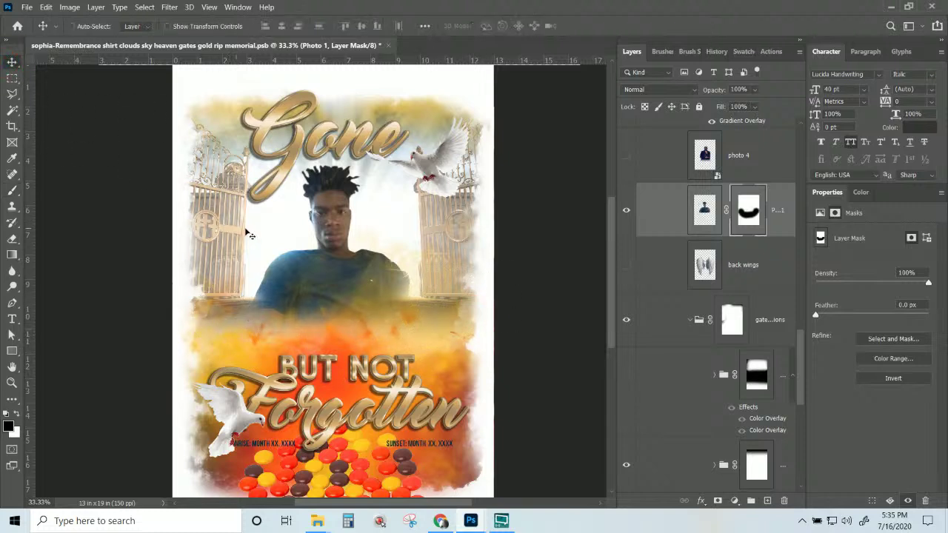
pyautogui.rightClick(334, 220)
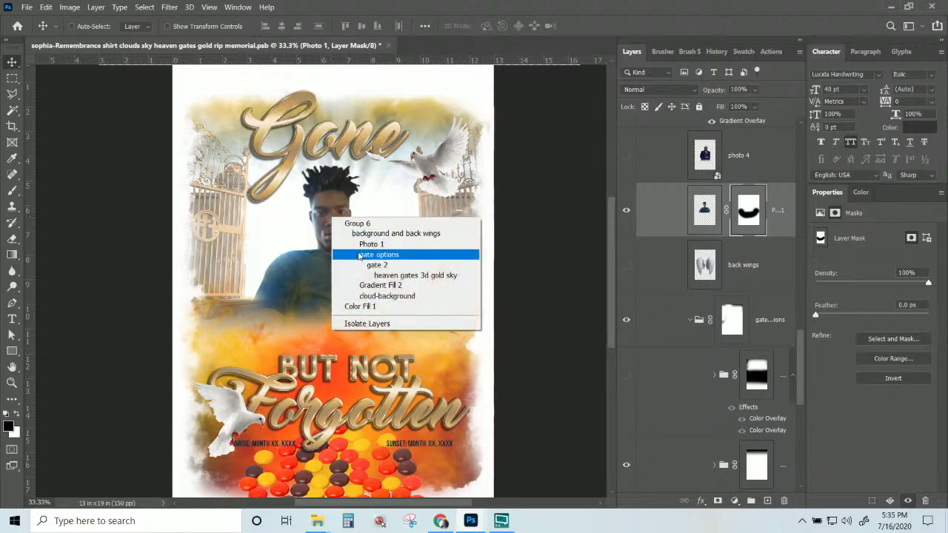
pyautogui.rightClick(325, 196)
pyautogui.click(325, 195)
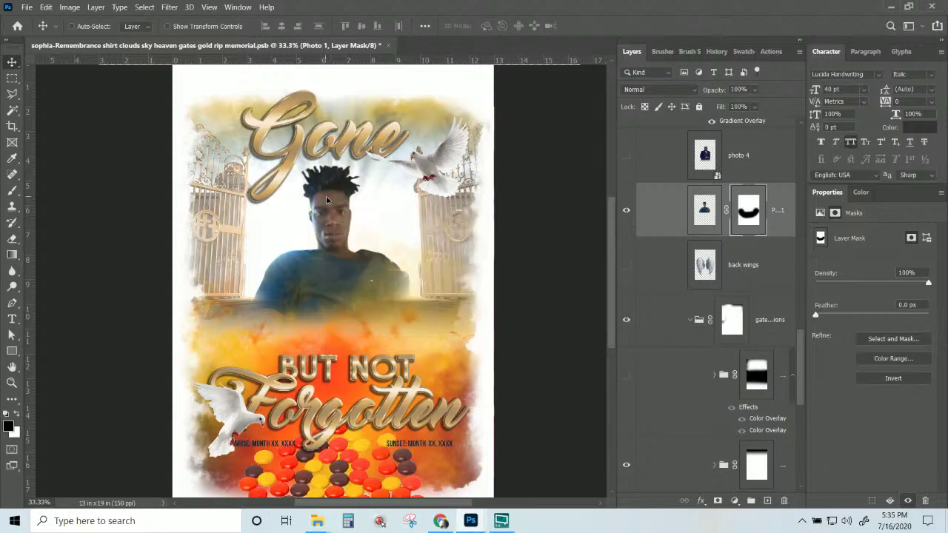
pyautogui.click(783, 221)
pyautogui.moveTo(328, 231); pyautogui.dragTo(332, 282)
# - Enlarge the Photo 1 portrait proportionally to about 128% and center it horizontally on the canvas above the lettering
pyautogui.hotkey('ctrl', 't')
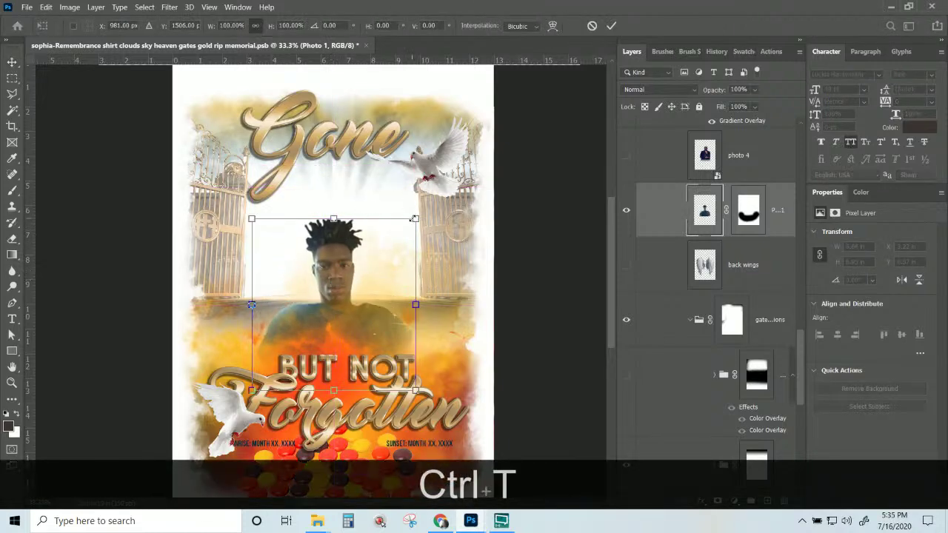
pyautogui.moveTo(415, 218); pyautogui.dragTo(446, 186)
pyautogui.moveTo(396, 265); pyautogui.dragTo(386, 252)
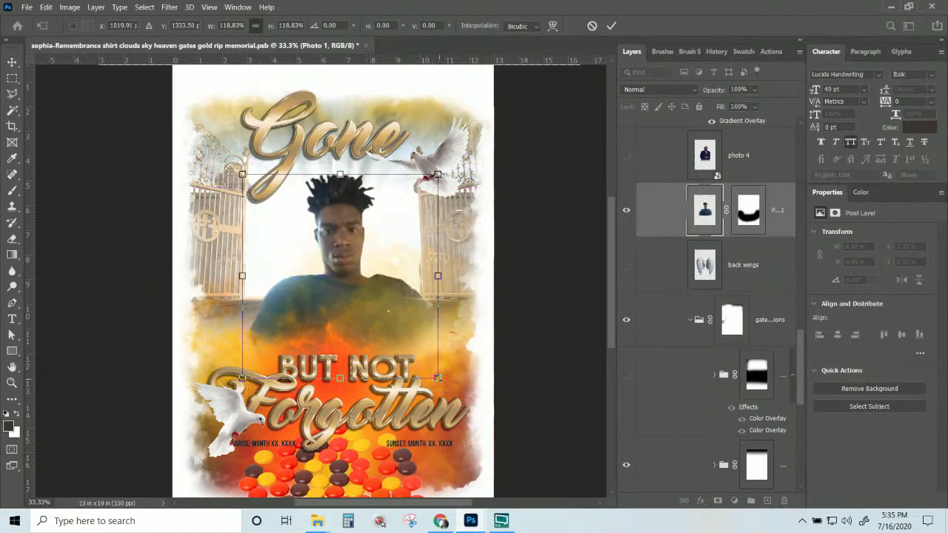
pyautogui.moveTo(437, 377); pyautogui.dragTo(453, 394)
pyautogui.moveTo(400, 336); pyautogui.dragTo(388, 341)
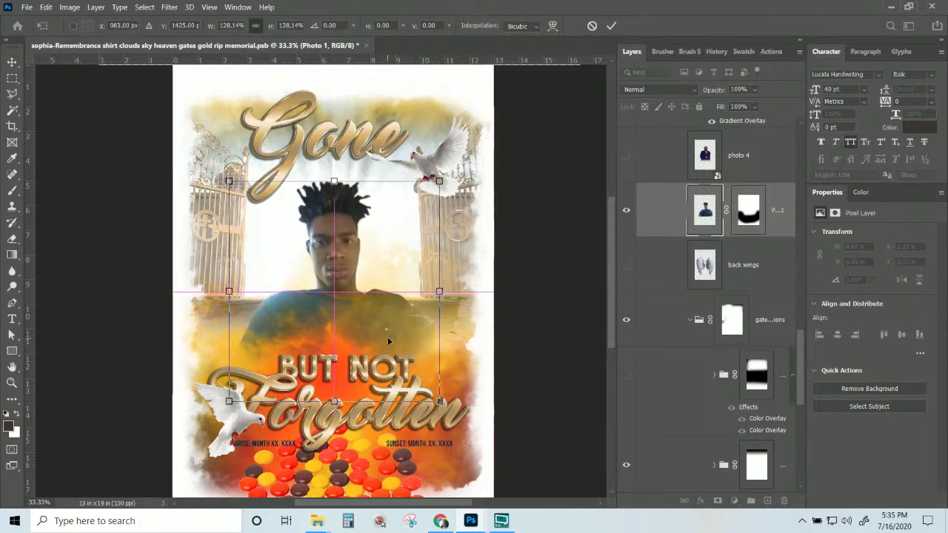
pyautogui.press('Return')
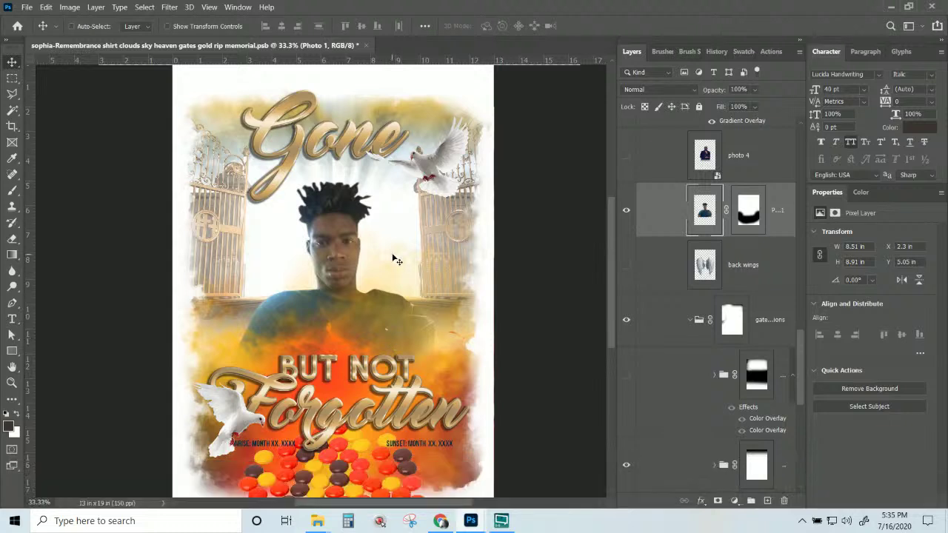
# - Find the Text group holding the title lettering and hide it
pyautogui.rightClick(434, 223)
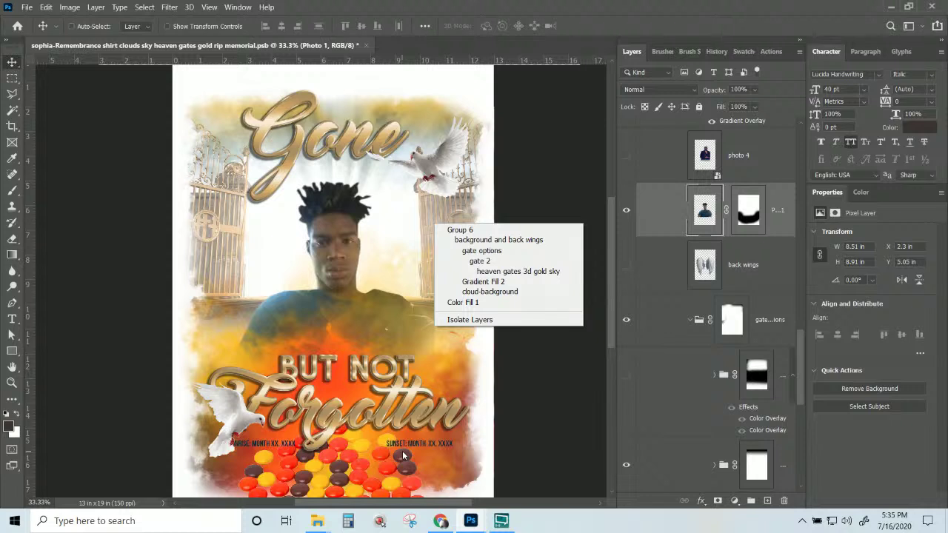
pyautogui.click(366, 320)
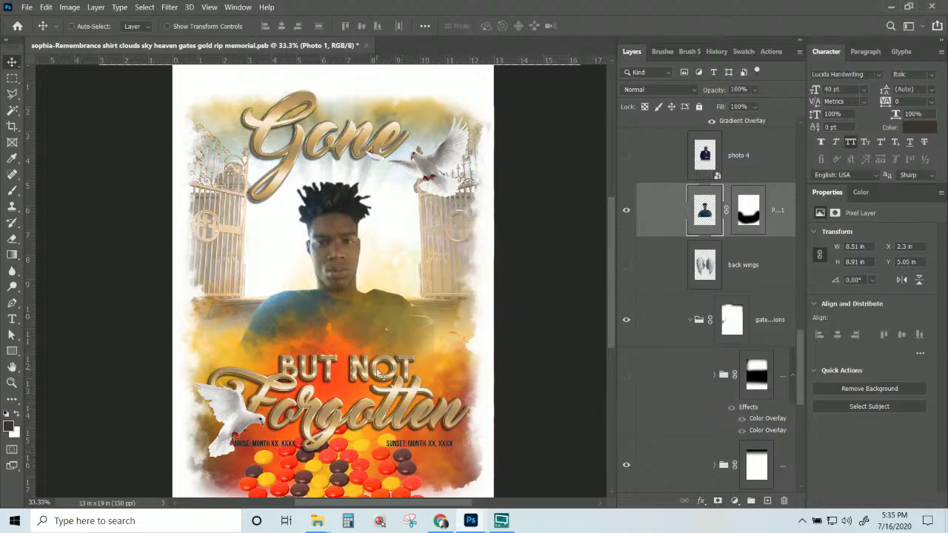
pyautogui.rightClick(379, 373)
pyautogui.click(419, 243)
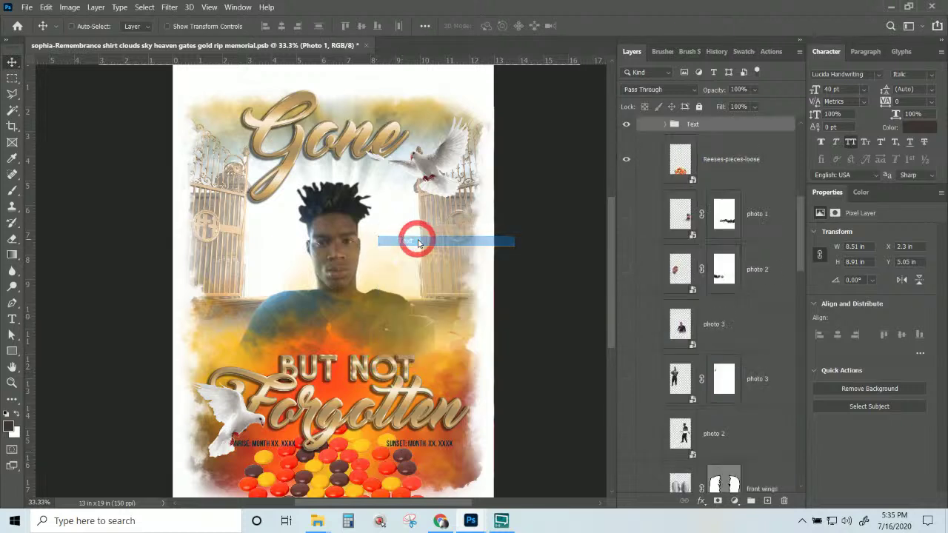
pyautogui.scroll(3, 724, 207)
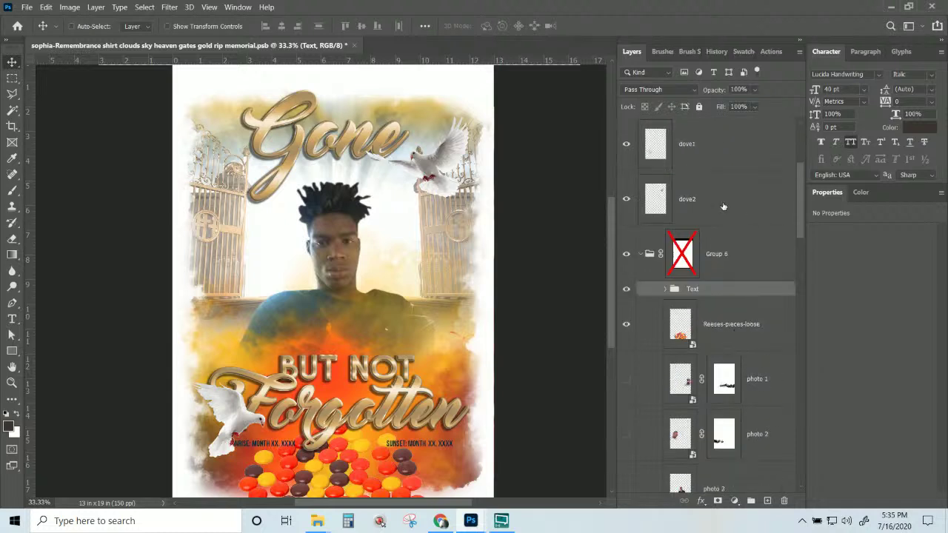
pyautogui.click(624, 292)
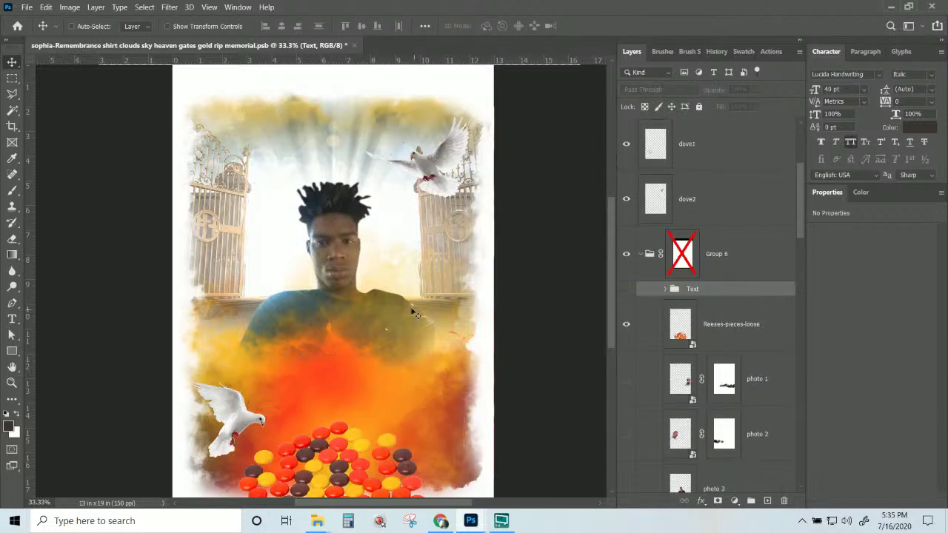
# - Select the Reeses-pieces-loose layer and move the candies about 1.34 in left and 1.11 in up, beside the lower dove
pyautogui.scroll(-3, 400, 289)
pyautogui.rightClick(364, 377)
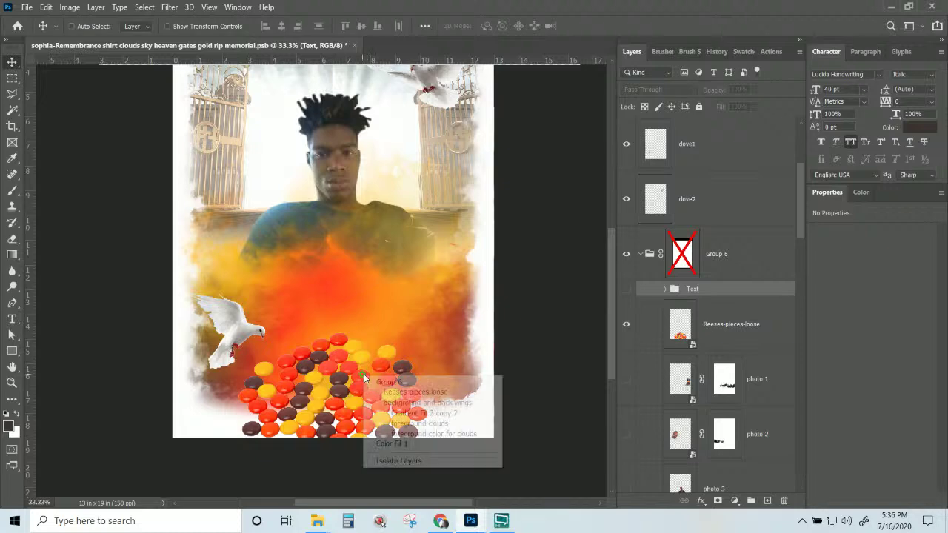
pyautogui.click(400, 391)
pyautogui.moveTo(332, 406); pyautogui.dragTo(301, 379)
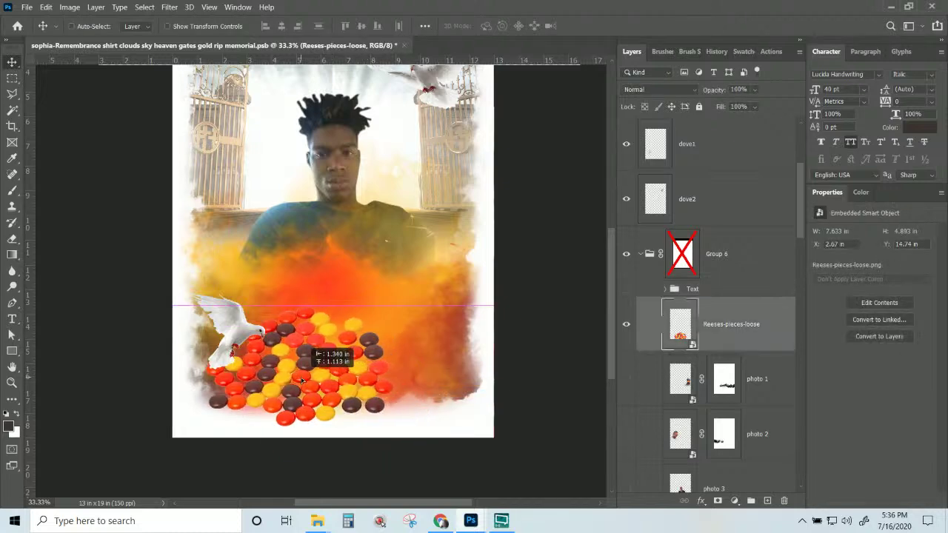
# - Enlarge the Reeses-pieces-loose layer to about 9.27 × 5.94 in and position it across the lower part of the design
pyautogui.hotkey('ctrl', 't')
pyautogui.moveTo(402, 299); pyautogui.dragTo(450, 278)
pyautogui.moveTo(401, 358); pyautogui.dragTo(408, 361)
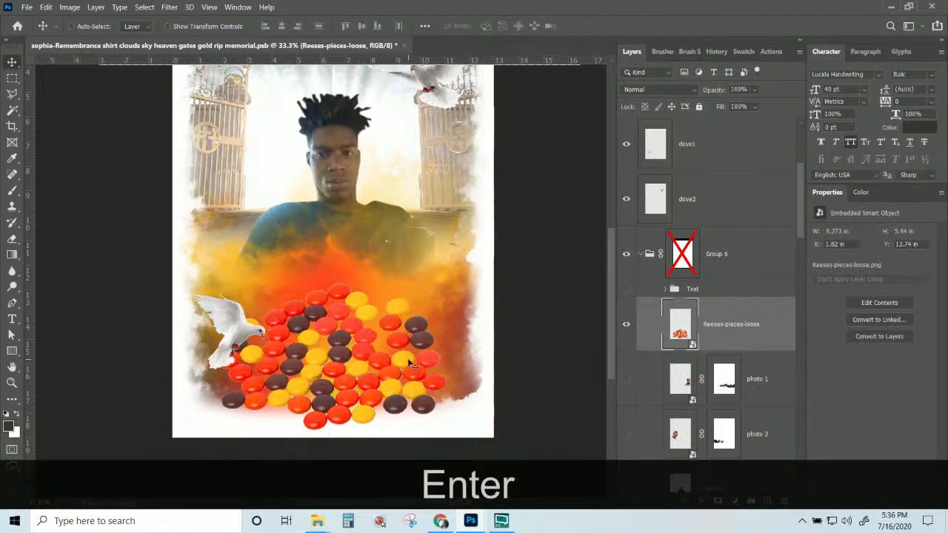
# - Insert the Reese logo PNG from the delete and temp files folder into the shirt design above the candies
pyautogui.moveTo(317, 520)
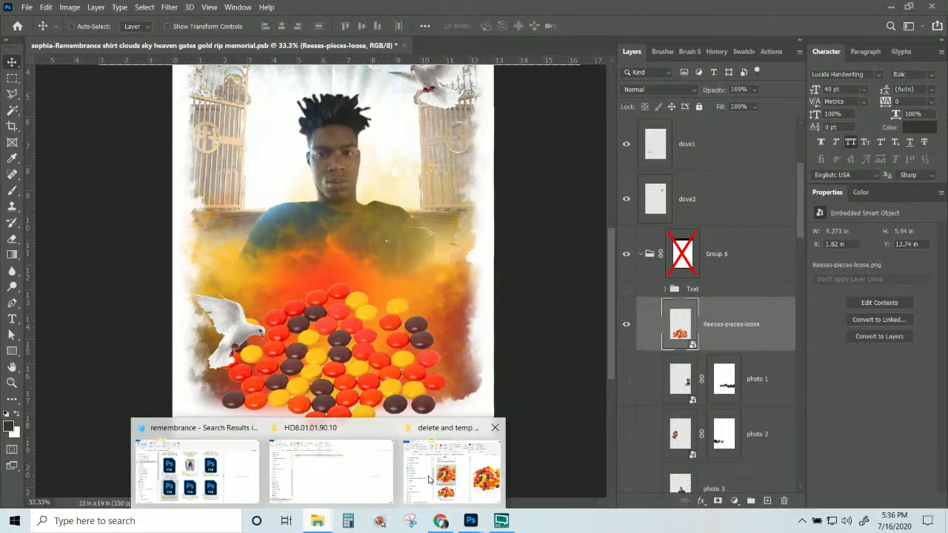
pyautogui.click(452, 470)
pyautogui.scroll(1, 474, 309)
pyautogui.scroll(2, 654, 244)
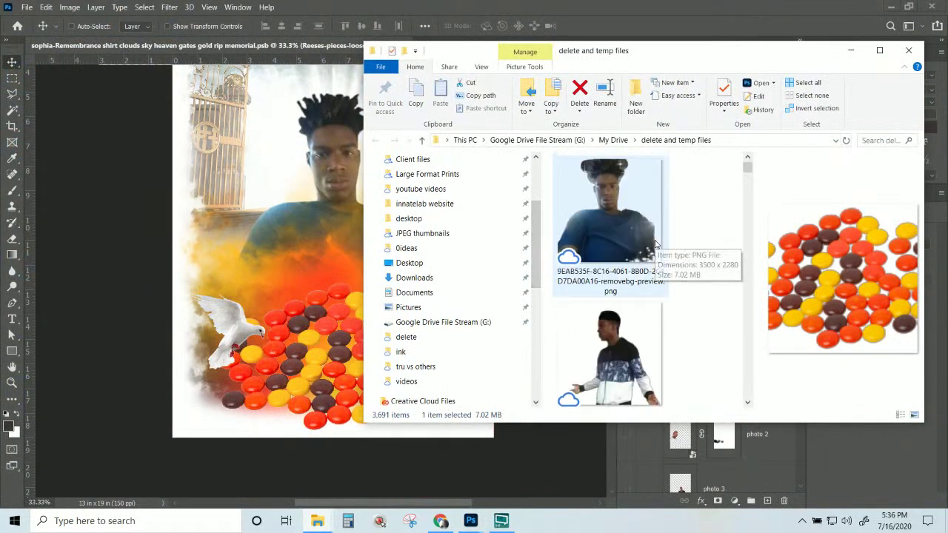
pyautogui.scroll(-3, 654, 244)
pyautogui.scroll(-5, 654, 244)
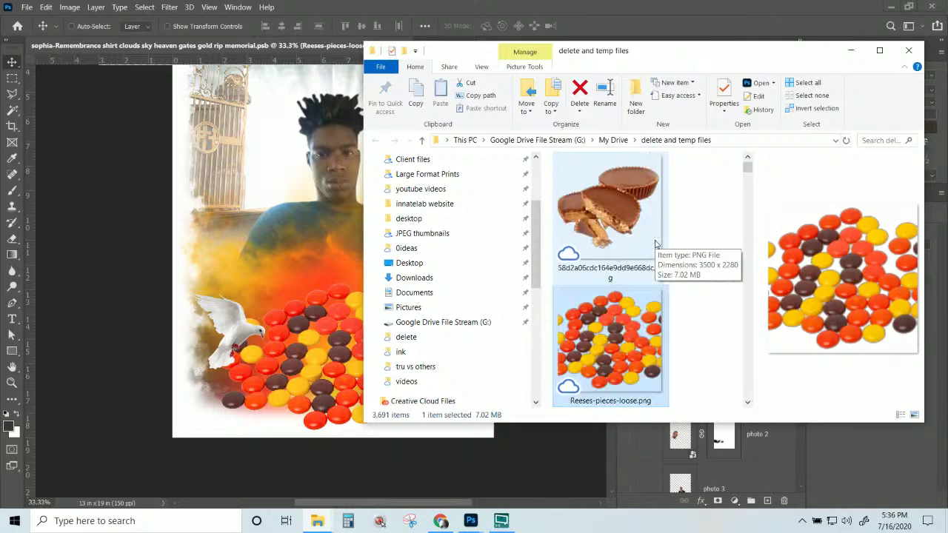
pyautogui.moveTo(645, 218); pyautogui.dragTo(287, 240)
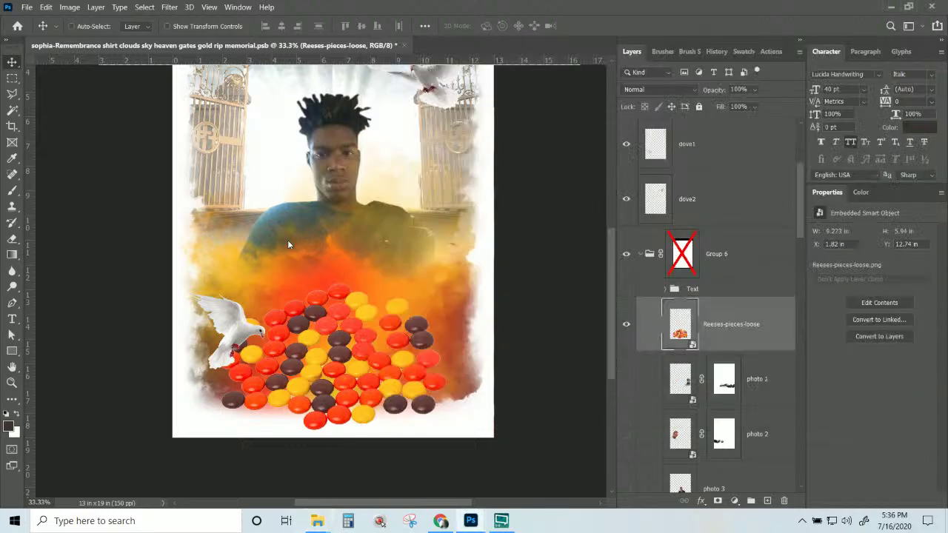
# - Scale the placed Reese logo to about 95.7% and position it across the chest, overlapping the top of the candies
pyautogui.moveTo(363, 244); pyautogui.dragTo(364, 274)
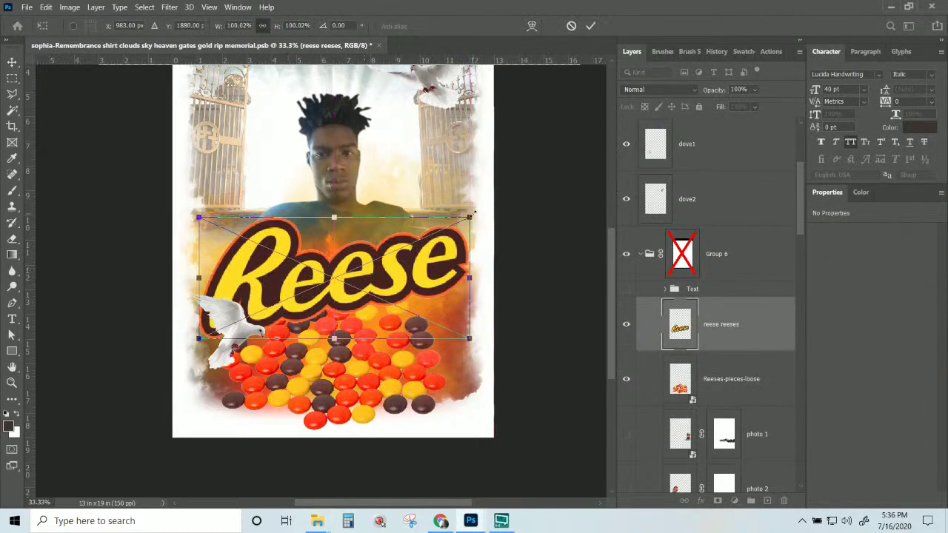
pyautogui.moveTo(473, 214); pyautogui.dragTo(461, 219)
pyautogui.moveTo(420, 277)
pyautogui.mouseDown()
pyautogui.moveTo(427, 268)
pyautogui.moveTo(421, 274)
pyautogui.mouseUp()
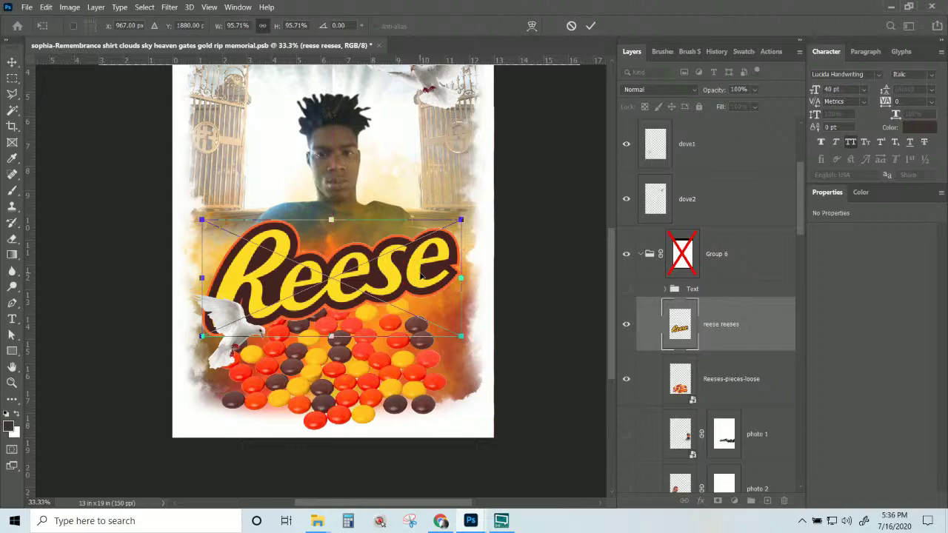
pyautogui.press('Return')
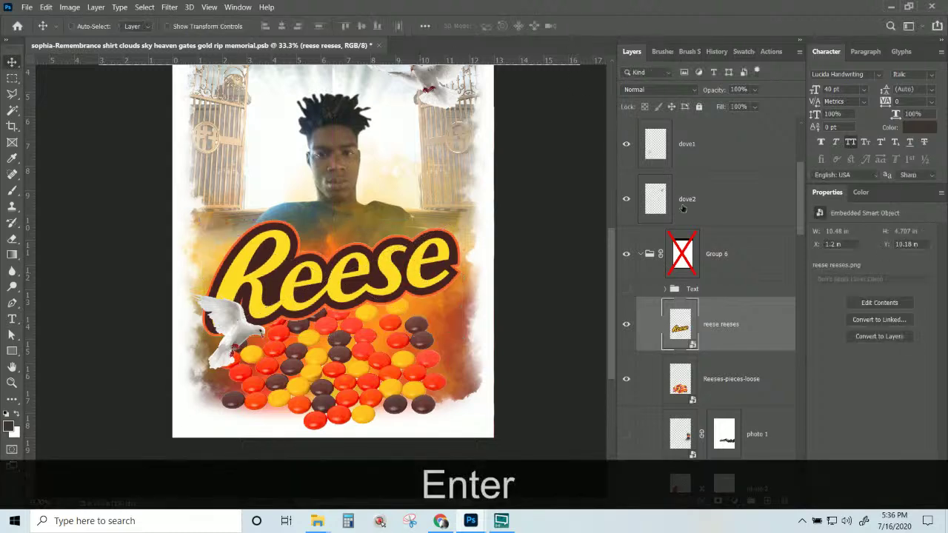
# - Place four white dove PNGs from the delete and temp files folder directly above the dove2 layer
pyautogui.click(682, 209)
pyautogui.moveTo(317, 521)
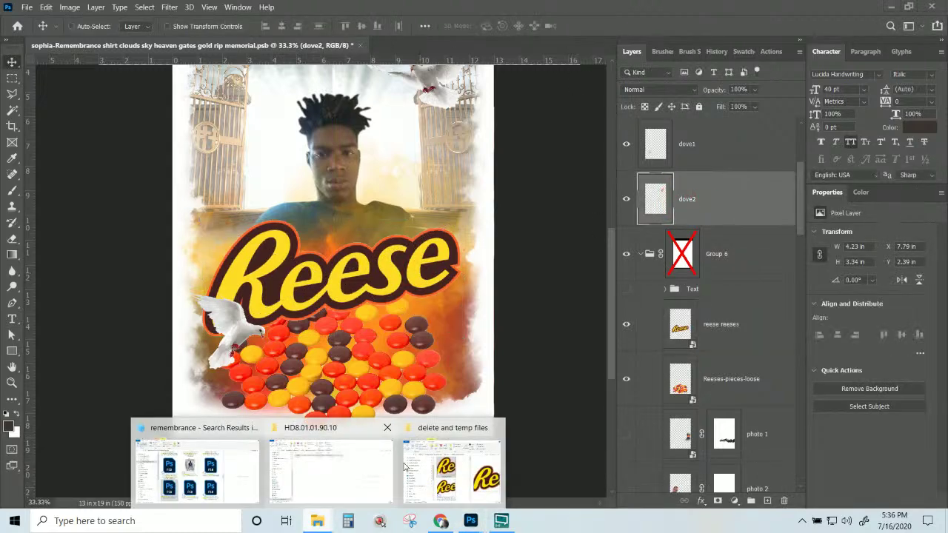
pyautogui.click(448, 466)
pyautogui.scroll(1, 419, 334)
pyautogui.scroll(2, 637, 260)
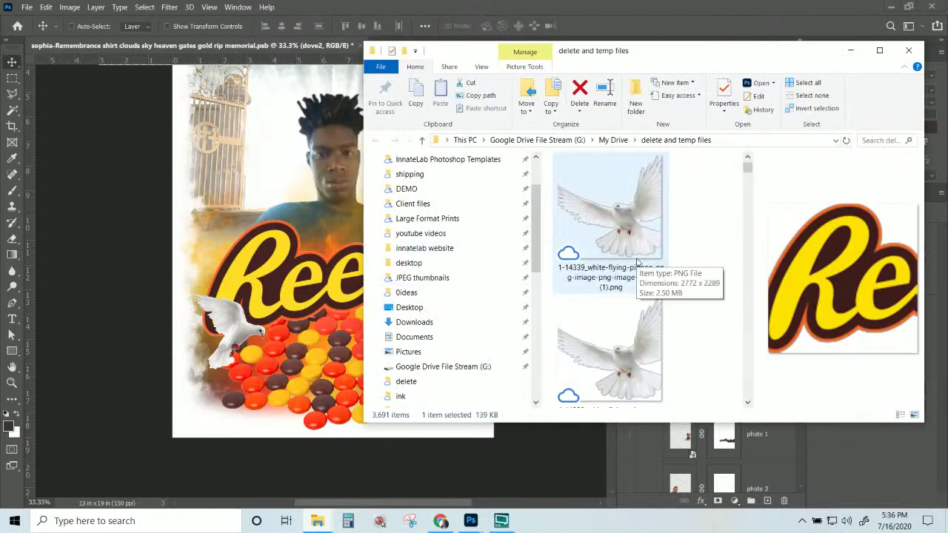
pyautogui.scroll(3, 637, 261)
pyautogui.scroll(-3, 637, 262)
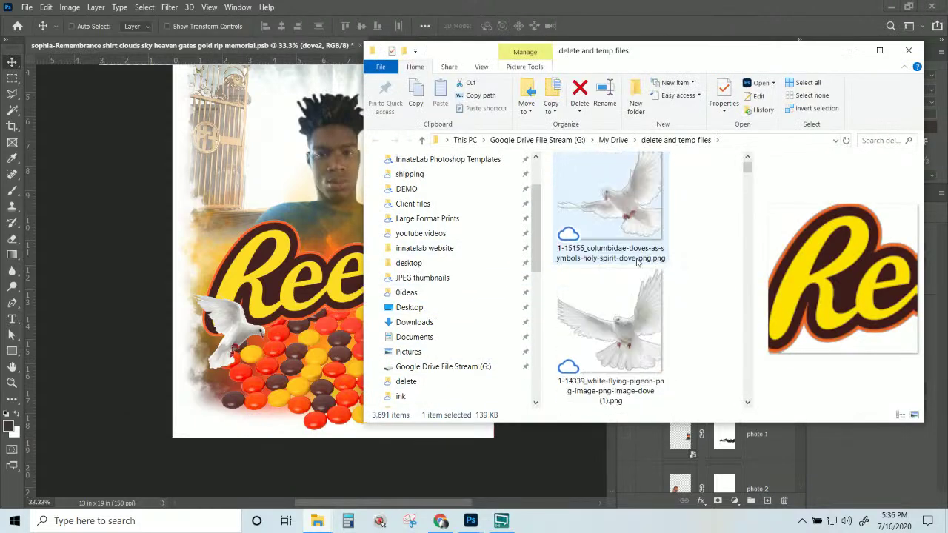
pyautogui.click(629, 206)
pyautogui.scroll(1, 629, 206)
pyautogui.scroll(-2, 629, 203)
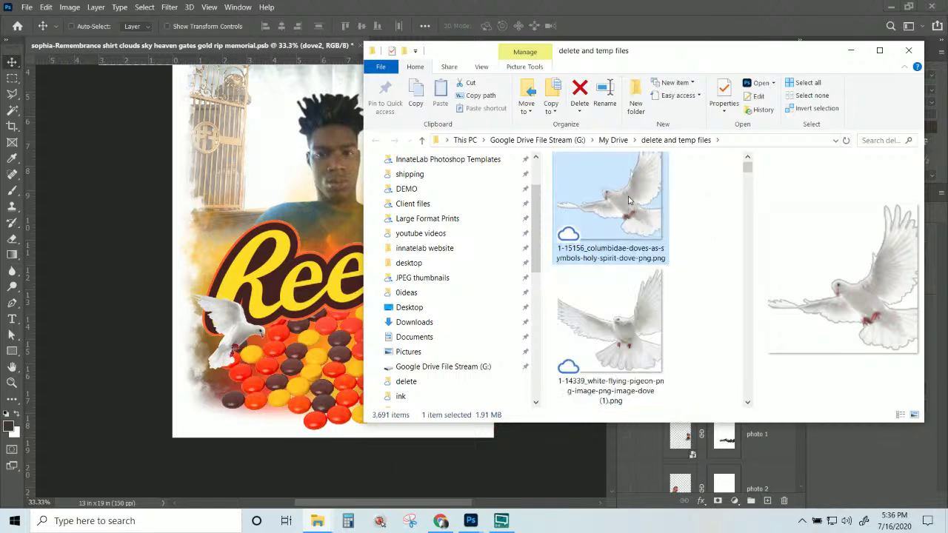
pyautogui.scroll(-2, 629, 203)
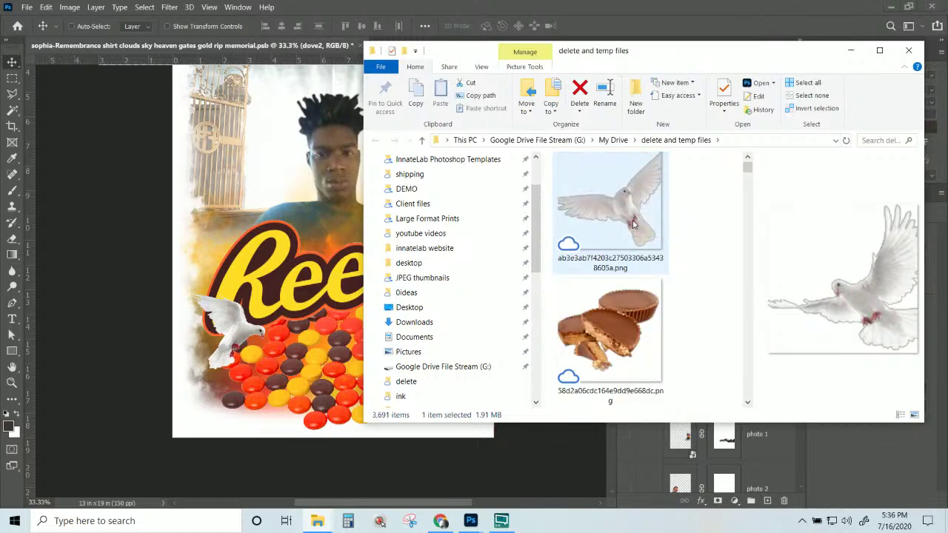
pyautogui.moveTo(632, 222); pyautogui.dragTo(258, 213)
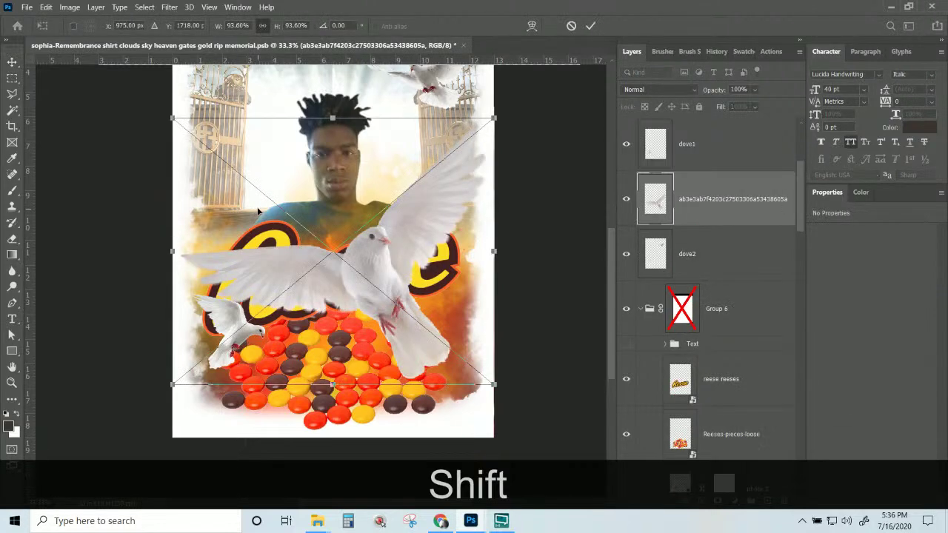
pyautogui.press('Return')
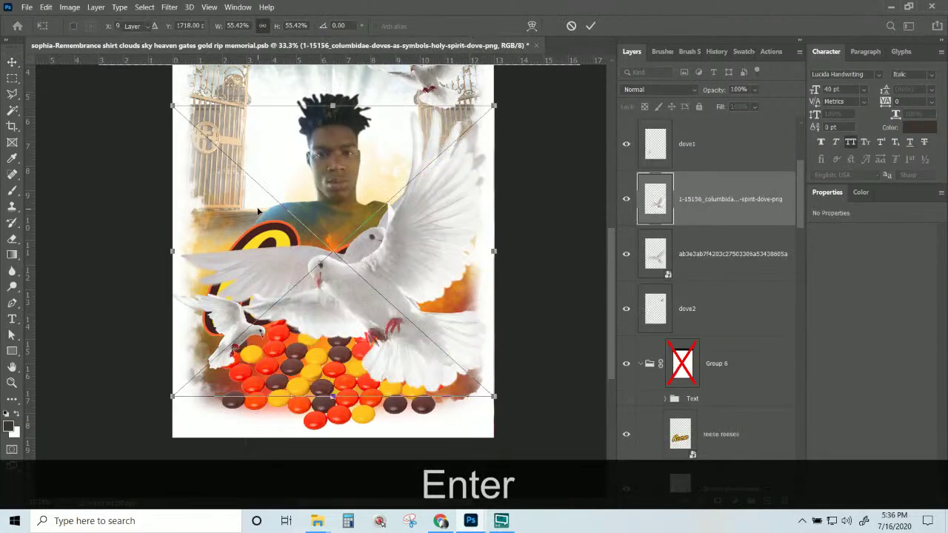
pyautogui.press('Return')
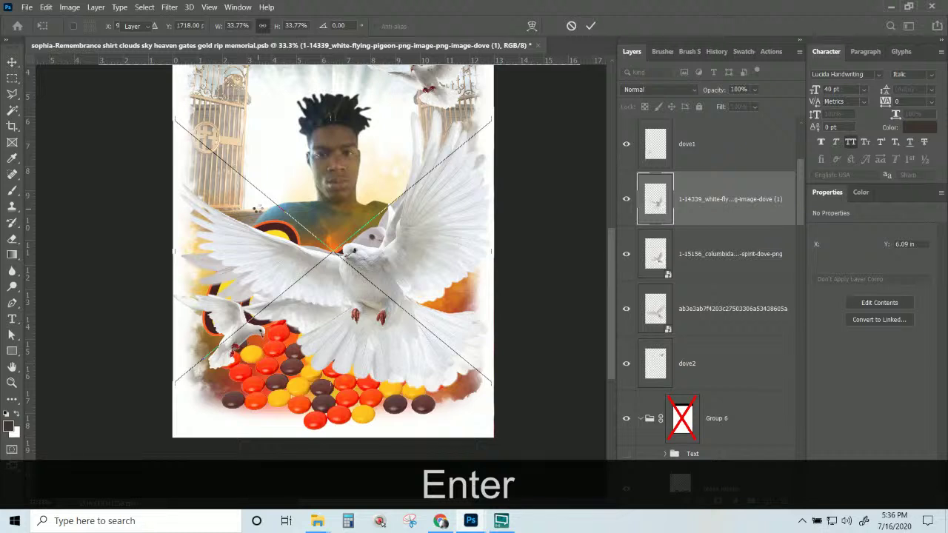
pyautogui.press('Return')
pyautogui.press('Return')
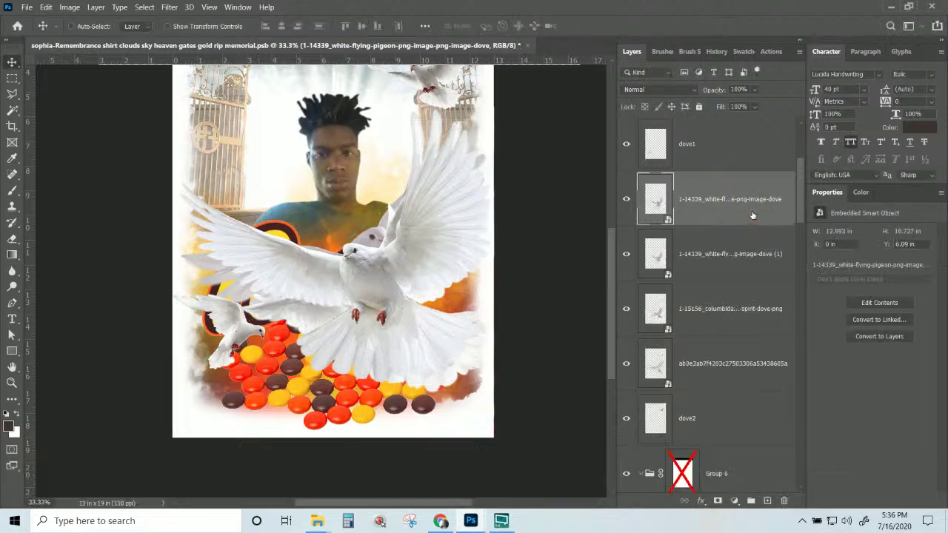
# - Delete the duplicate dove layer ending in (1), and scale the three remaining placed doves together to about 29% beside the portrait's shoulder
pyautogui.click(760, 242)
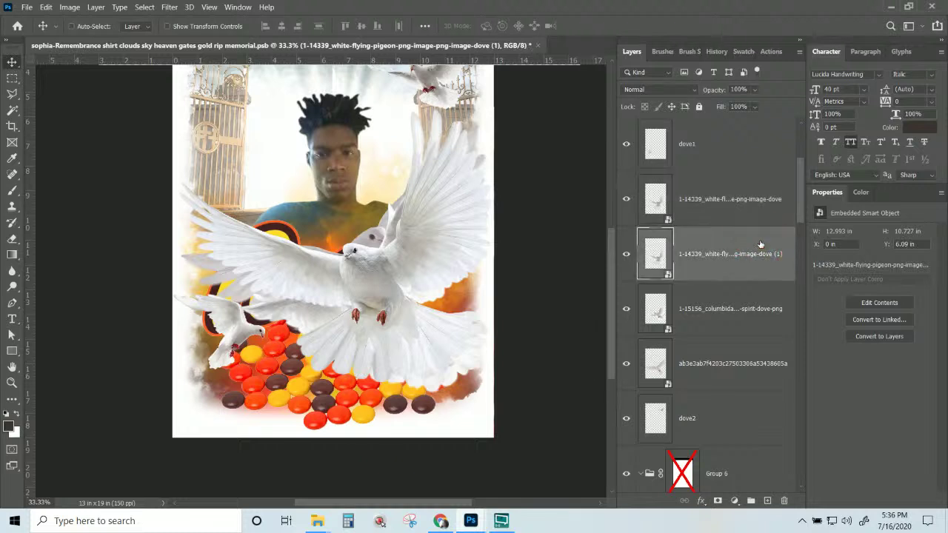
pyautogui.press('Delete')
pyautogui.keyDown('shift'); pyautogui.click(737, 211); pyautogui.keyUp('shift')
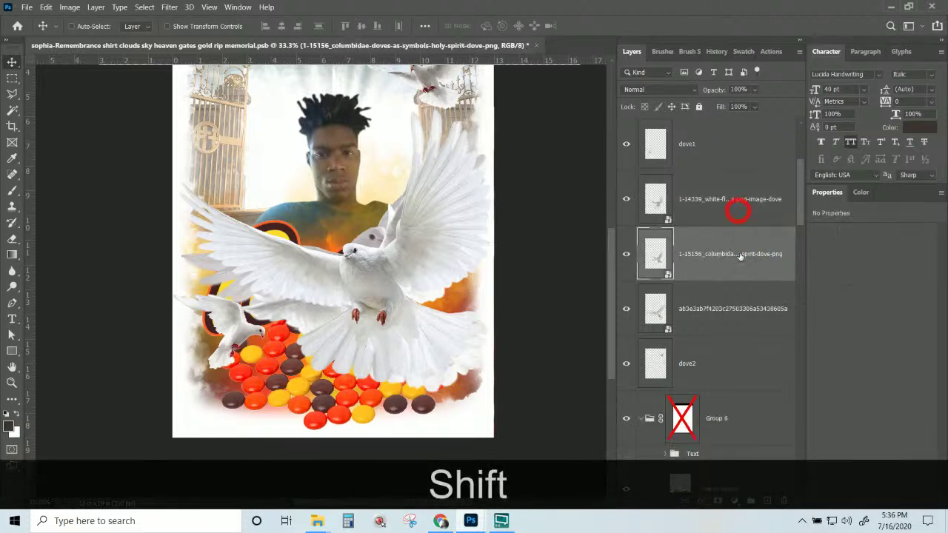
pyautogui.keyDown('shift'); pyautogui.click(739, 308); pyautogui.keyUp('shift')
pyautogui.keyDown('shift'); pyautogui.click(728, 200); pyautogui.keyUp('shift')
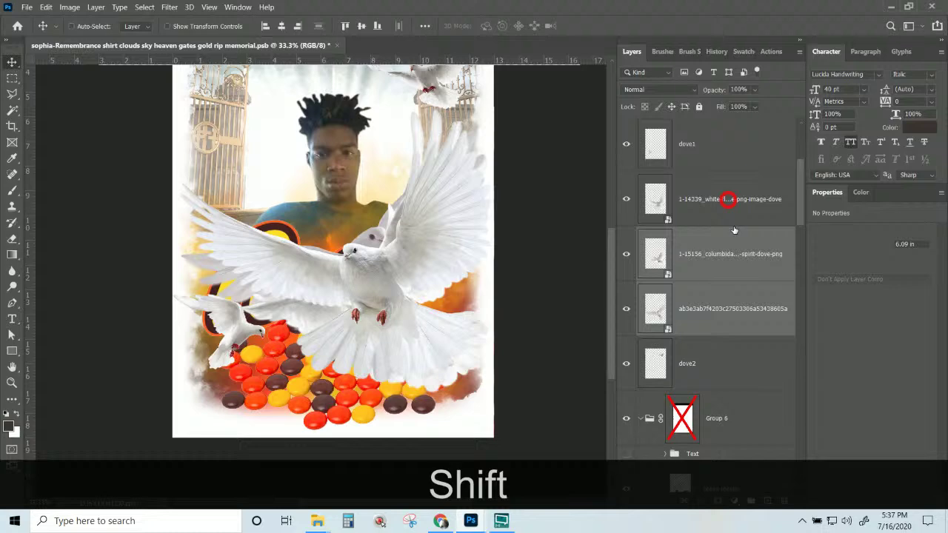
pyautogui.keyDown('shift'); pyautogui.click(735, 319); pyautogui.keyUp('shift')
pyautogui.hotkey('ctrl', 'shift', 't')
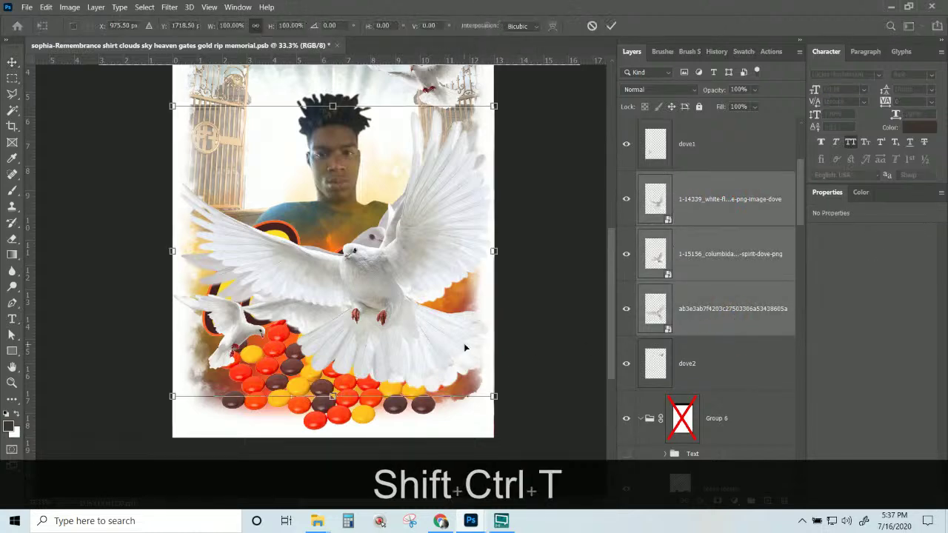
pyautogui.moveTo(496, 397); pyautogui.dragTo(262, 227)
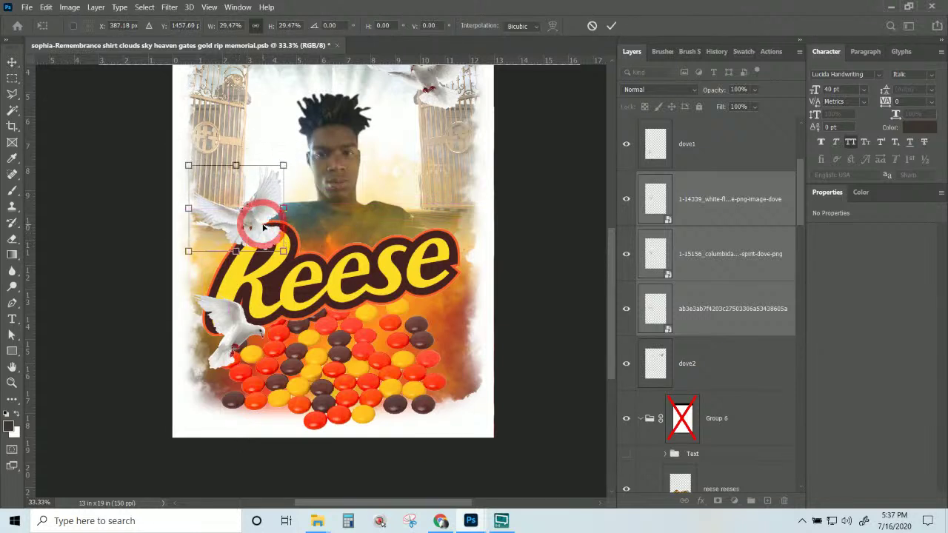
pyautogui.press('Return')
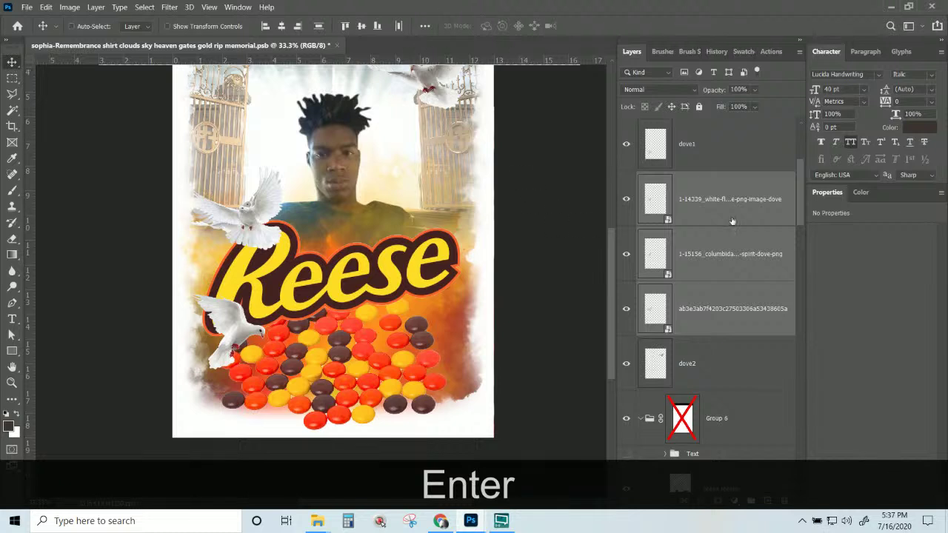
# - Move the columbidae dove below the end of the Reese logo and the ab3e3ab7 dove above it, by the right-hand gate
pyautogui.click(738, 250)
pyautogui.moveTo(264, 229); pyautogui.dragTo(452, 309)
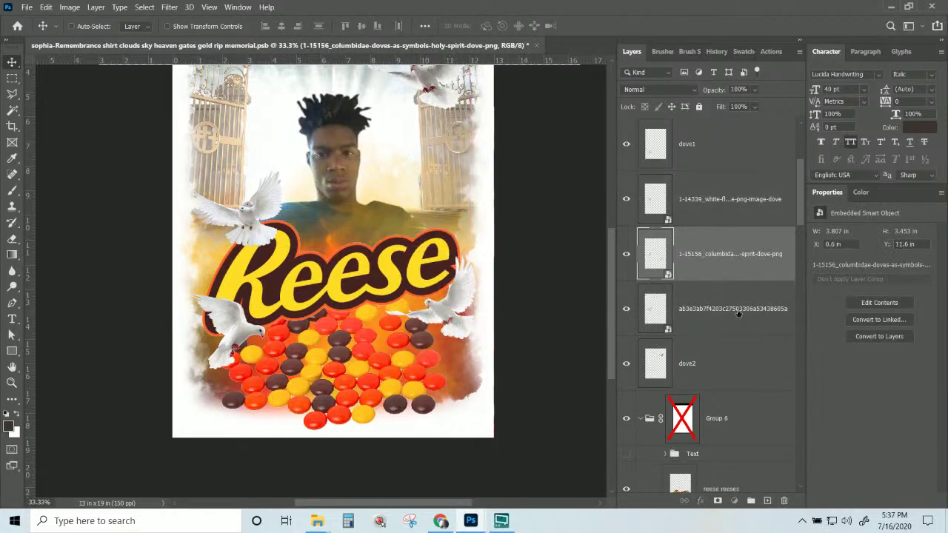
pyautogui.keyDown('ctrl'); pyautogui.click(226, 171); pyautogui.keyUp('ctrl')
pyautogui.moveTo(226, 171); pyautogui.dragTo(440, 191)
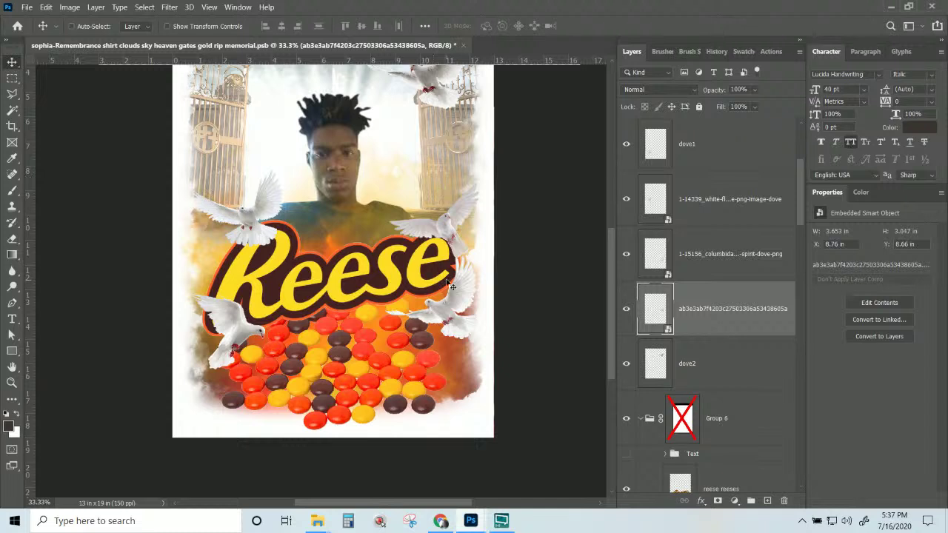
# - Add the text "day" in Lucida Handwriting Italic, 40 pt, on the chest above the Reese logo
pyautogui.scroll(2, 451, 286)
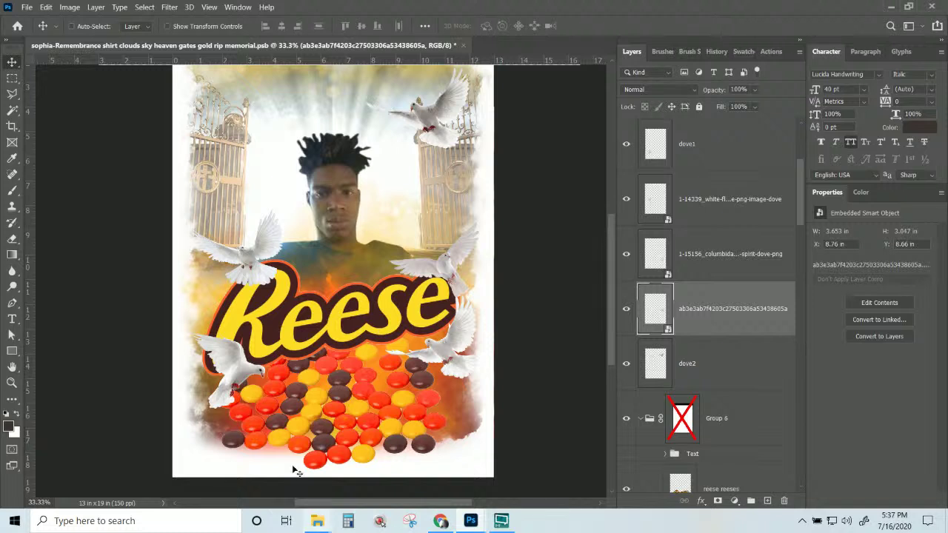
pyautogui.click(12, 318)
pyautogui.click(328, 256)
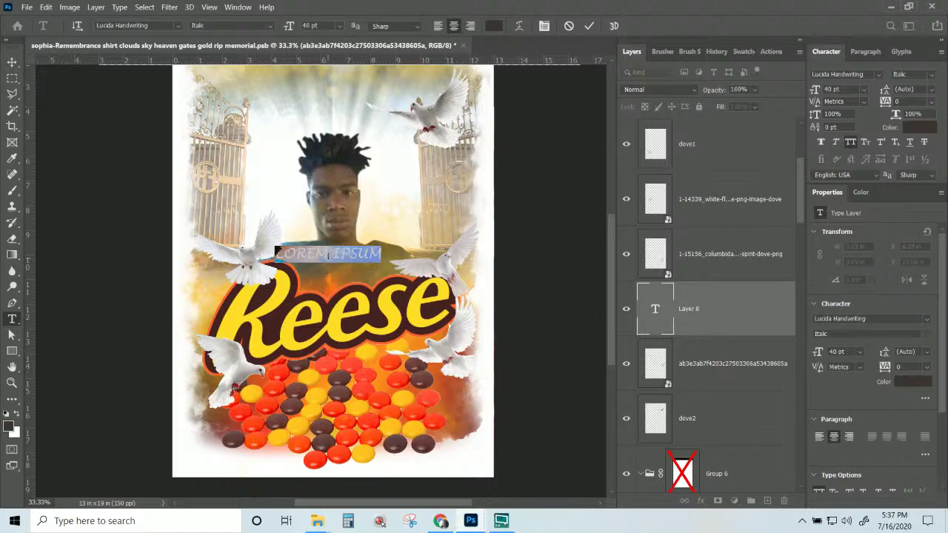
pyautogui.write('day')
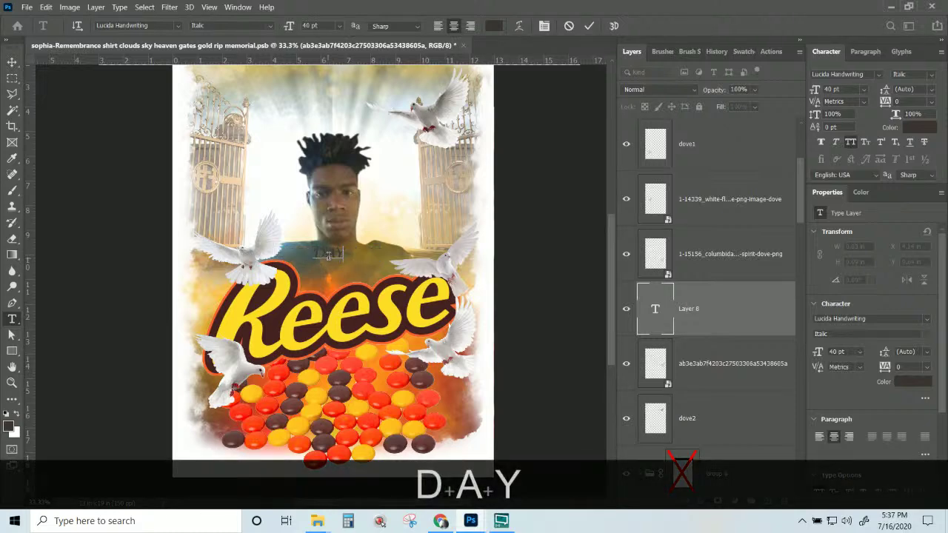
pyautogui.click(12, 62)
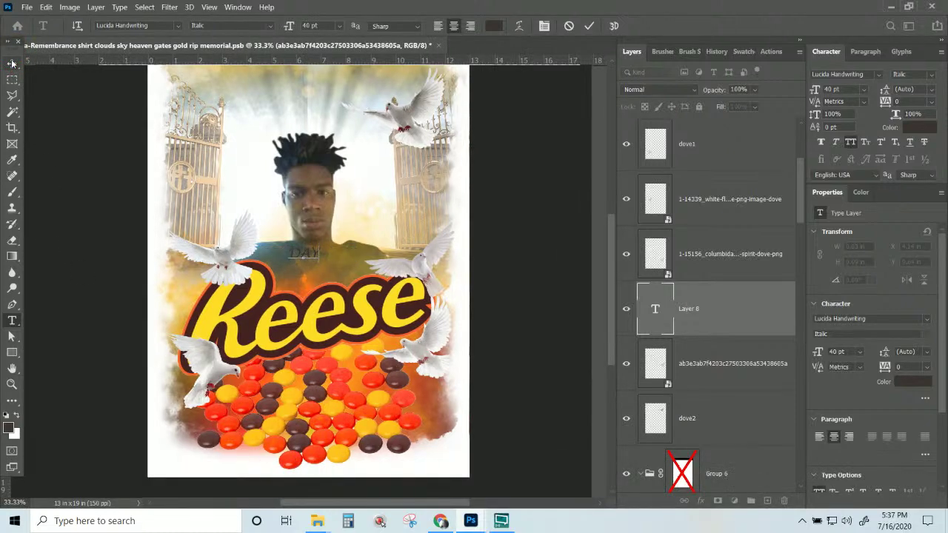
# - Enlarge the day text to about 113 pt and position it just above the Reese logo
pyautogui.hotkey('ctrl', 't')
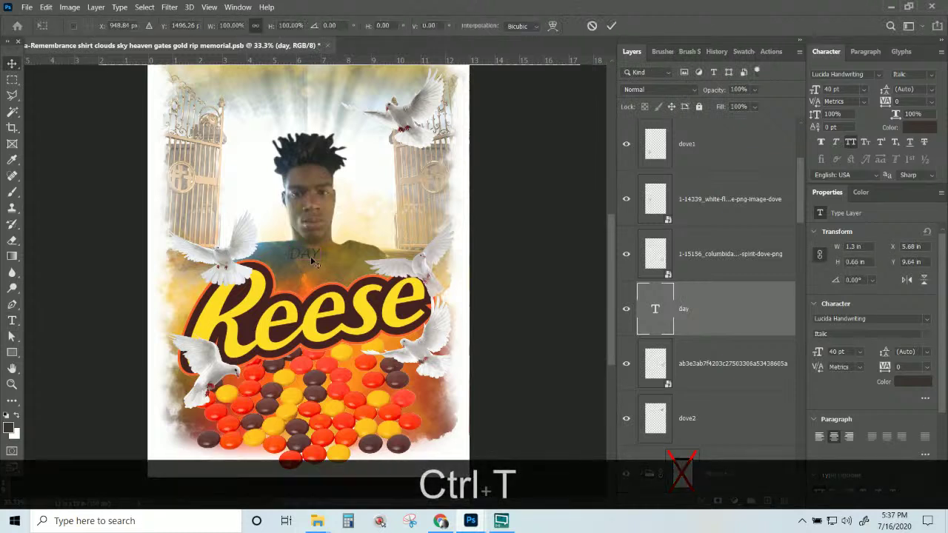
pyautogui.moveTo(365, 222); pyautogui.dragTo(362, 257)
pyautogui.press('Return')
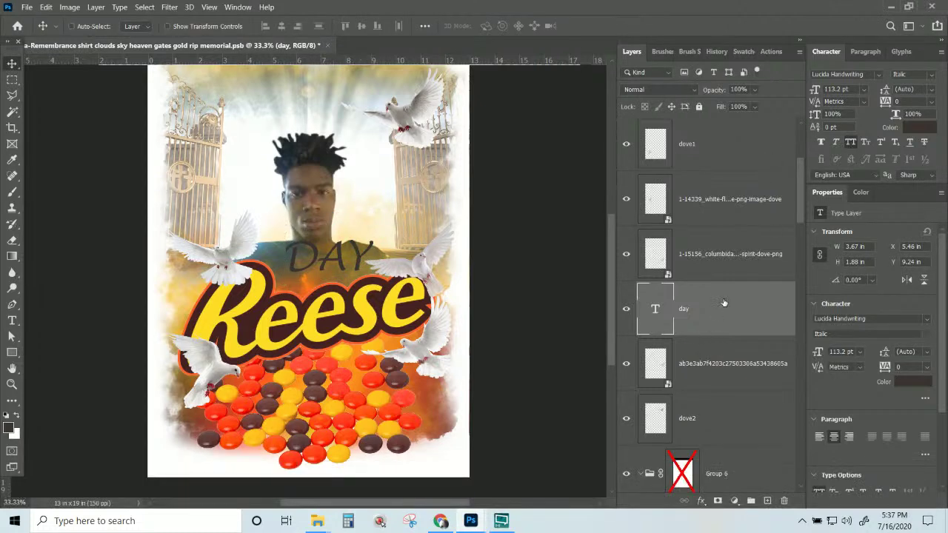
# - Apply a Color Overlay to the day text using the dark brown 3f1d1c sampled from the Reese logo's outline
pyautogui.click(701, 501)
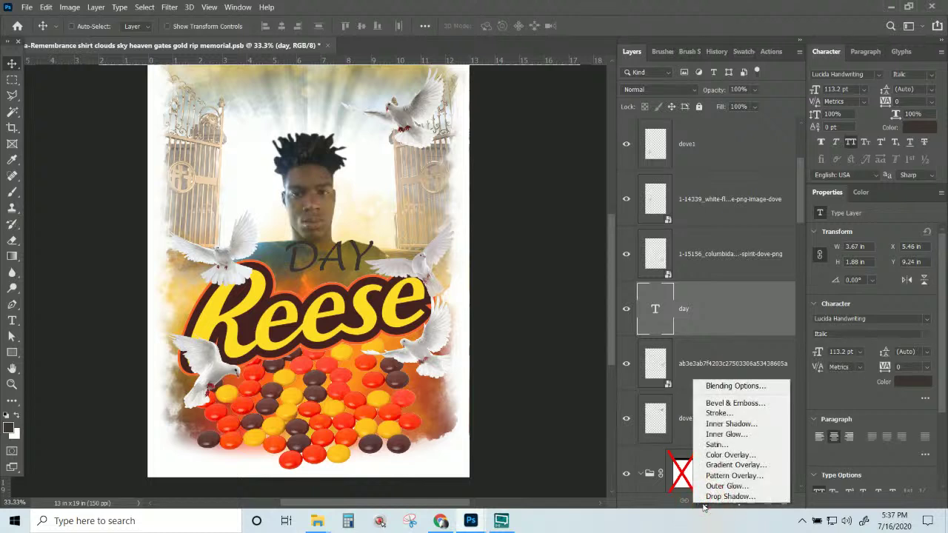
pyautogui.click(729, 455)
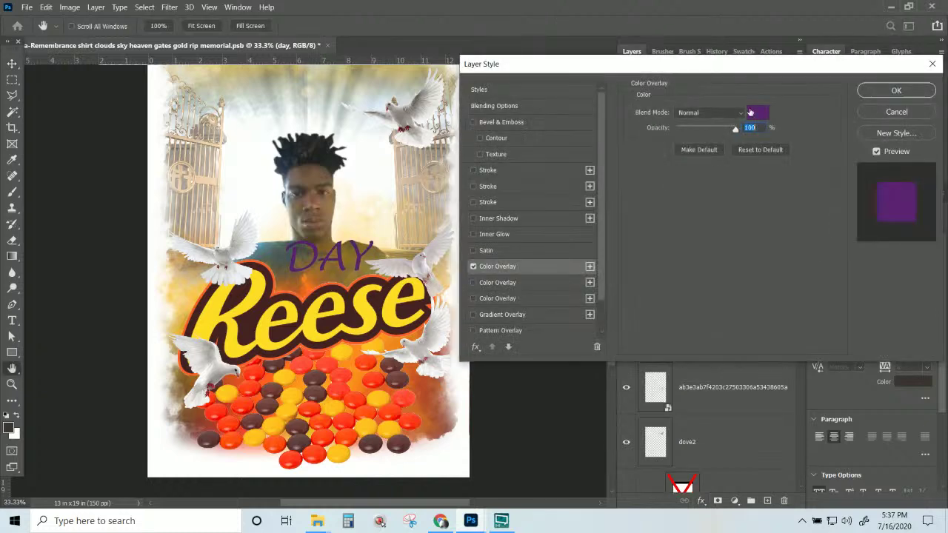
pyautogui.click(757, 114)
pyautogui.click(248, 324)
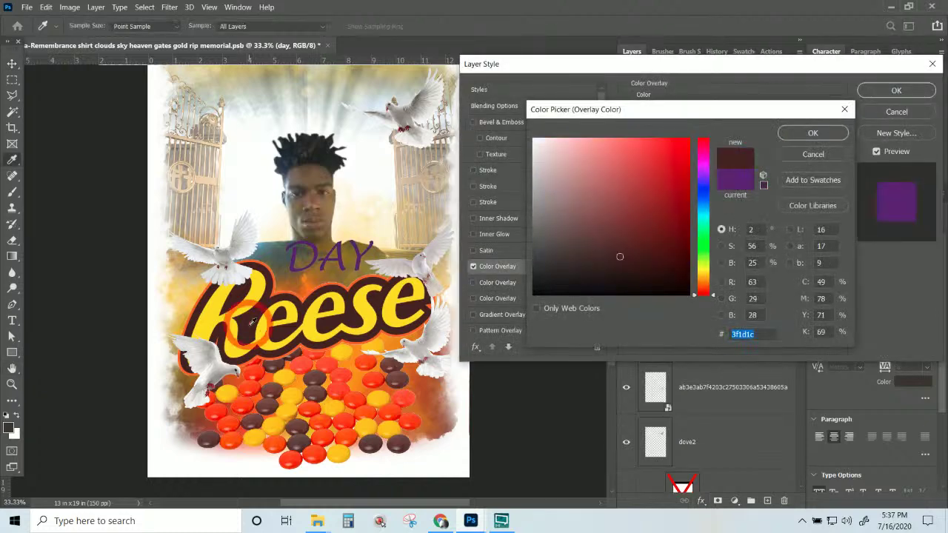
pyautogui.click(806, 134)
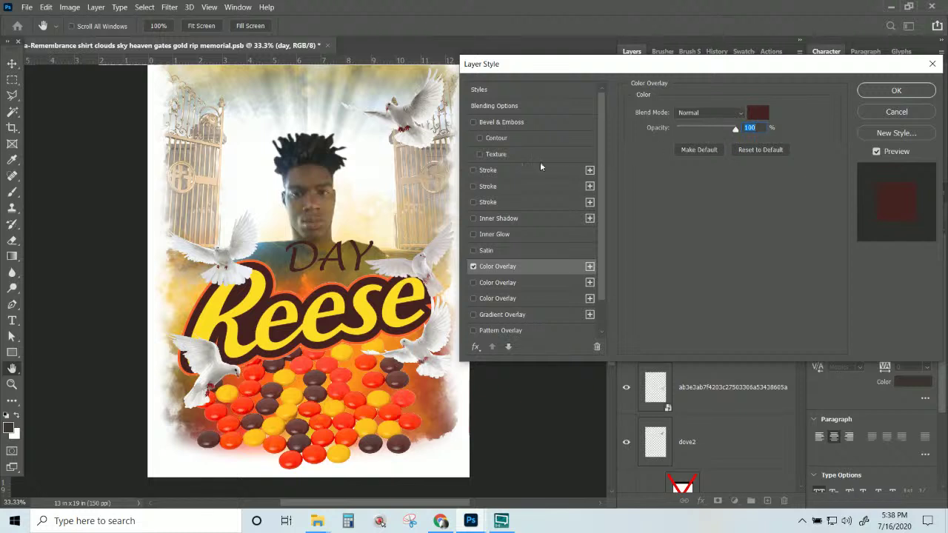
# - Add a 5 px outside stroke to the day text in the orange f16621 sampled from the Reese logo's outer edge
pyautogui.click(508, 171)
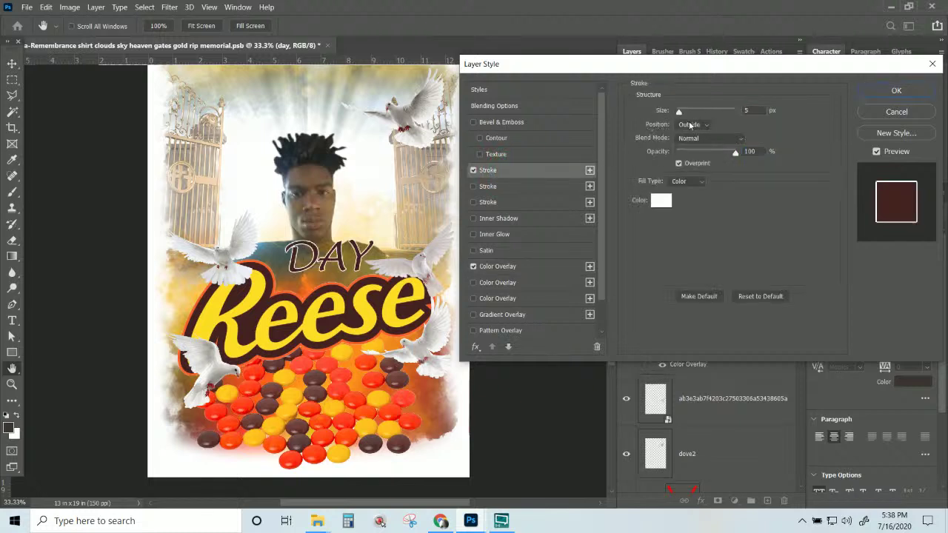
pyautogui.click(661, 201)
pyautogui.click(363, 274)
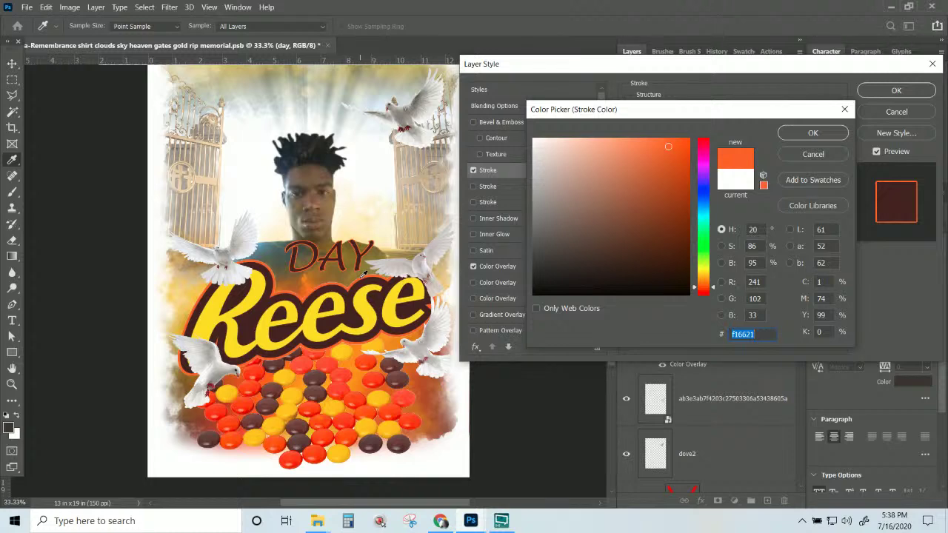
pyautogui.click(797, 132)
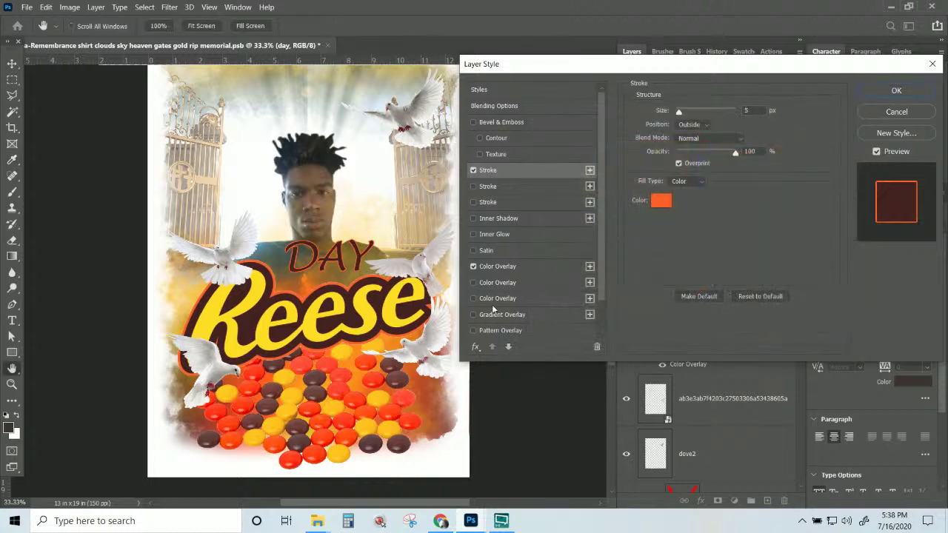
# - Add a drop shadow to the day text with 55% opacity and a size of 29 px, and apply the layer style
pyautogui.scroll(-2, 549, 288)
pyautogui.click(514, 329)
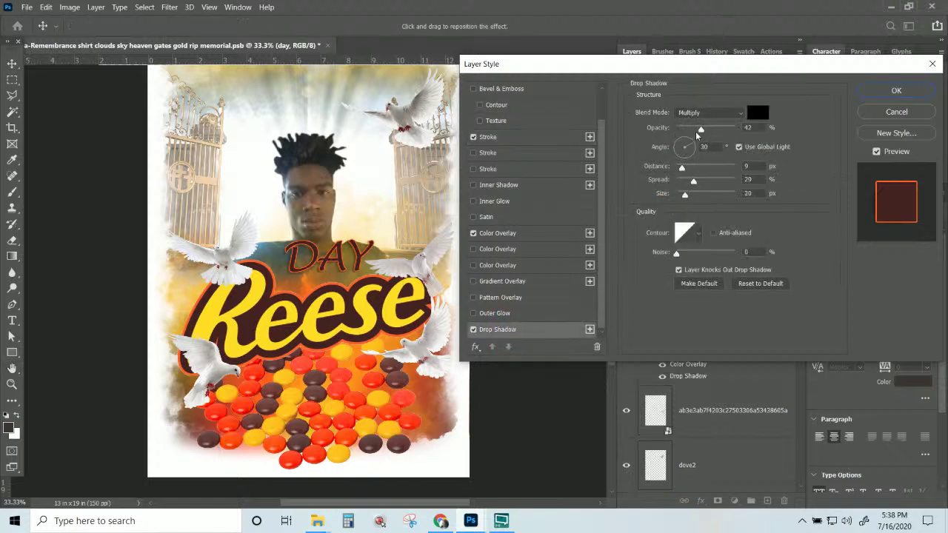
pyautogui.moveTo(696, 134)
pyautogui.mouseDown()
pyautogui.moveTo(731, 129)
pyautogui.moveTo(709, 129)
pyautogui.mouseUp()
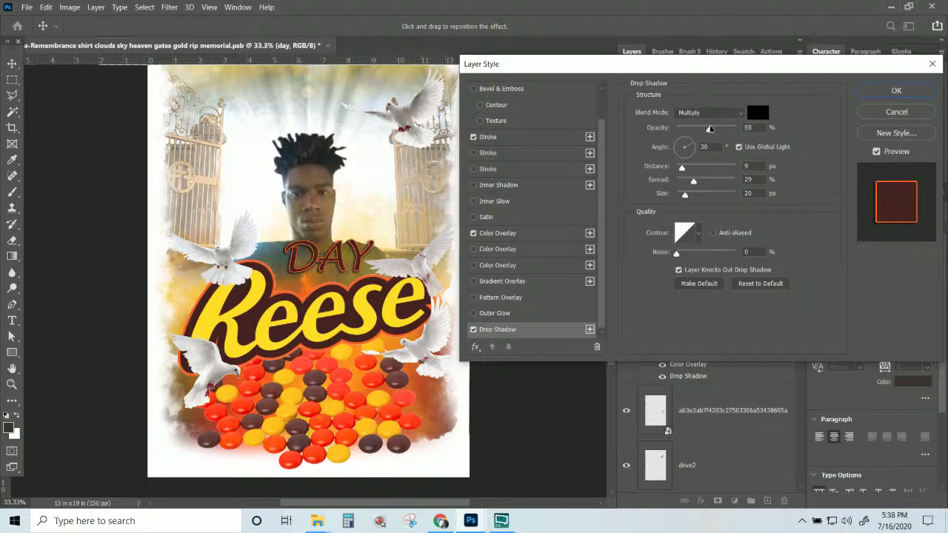
pyautogui.moveTo(684, 194); pyautogui.dragTo(686, 194)
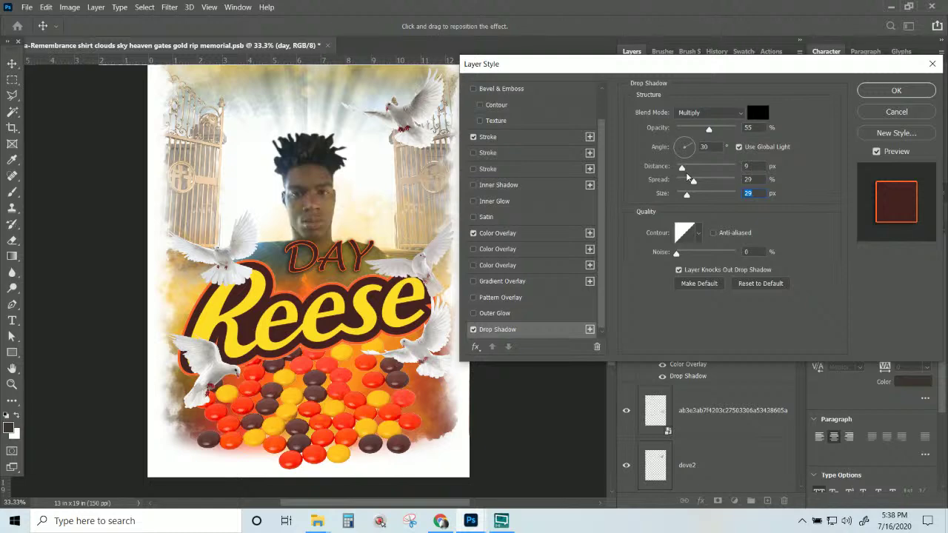
pyautogui.click(922, 89)
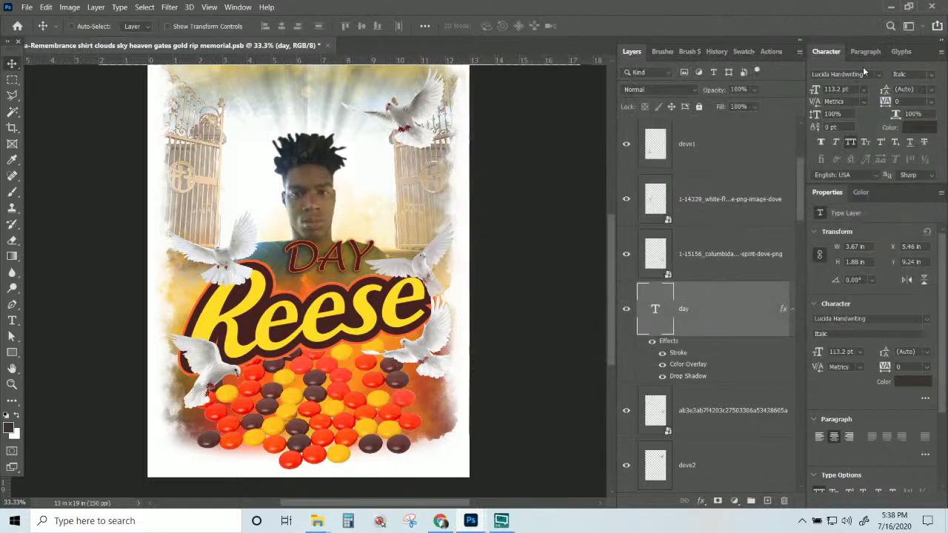
# - Preview other fonts on the day text and set it to NCAA Arizona St Sun Devils
pyautogui.click(879, 76)
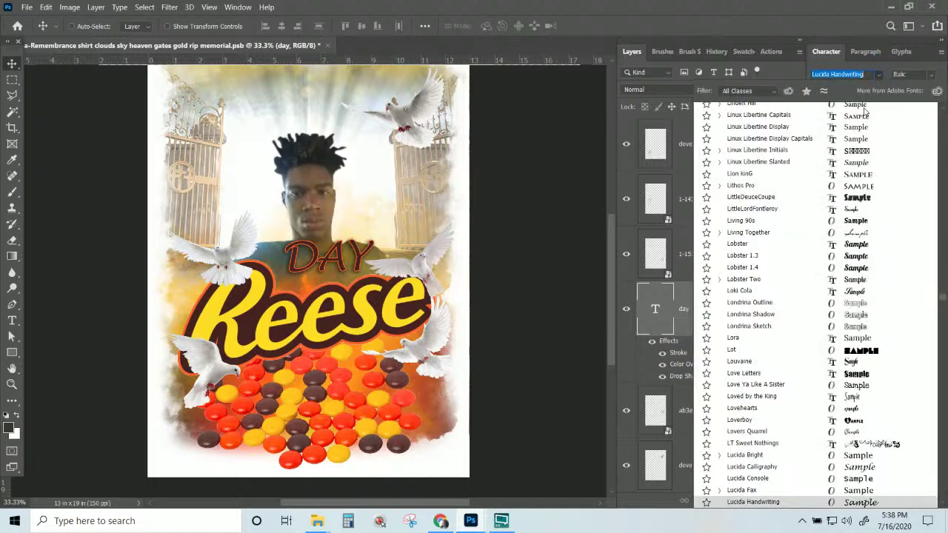
pyautogui.scroll(-5, 864, 370)
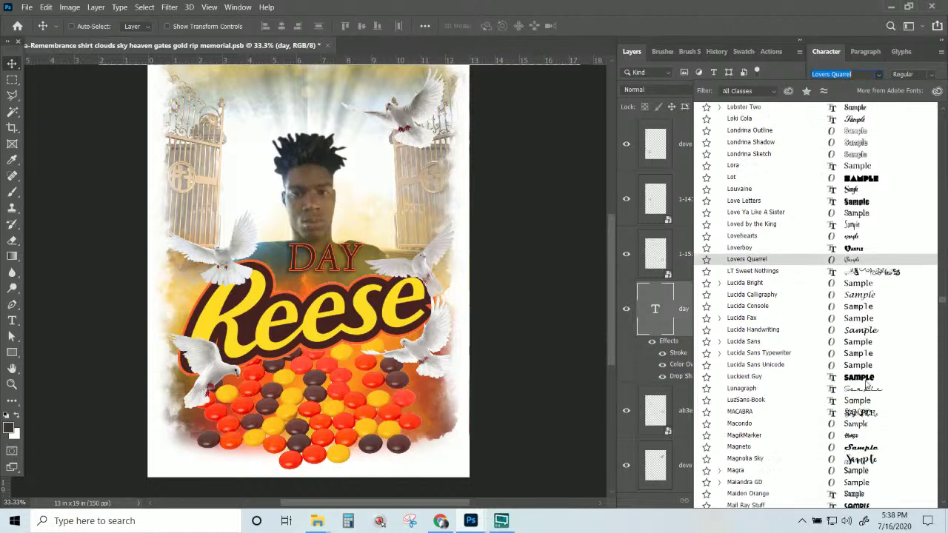
pyautogui.scroll(-9, 864, 384)
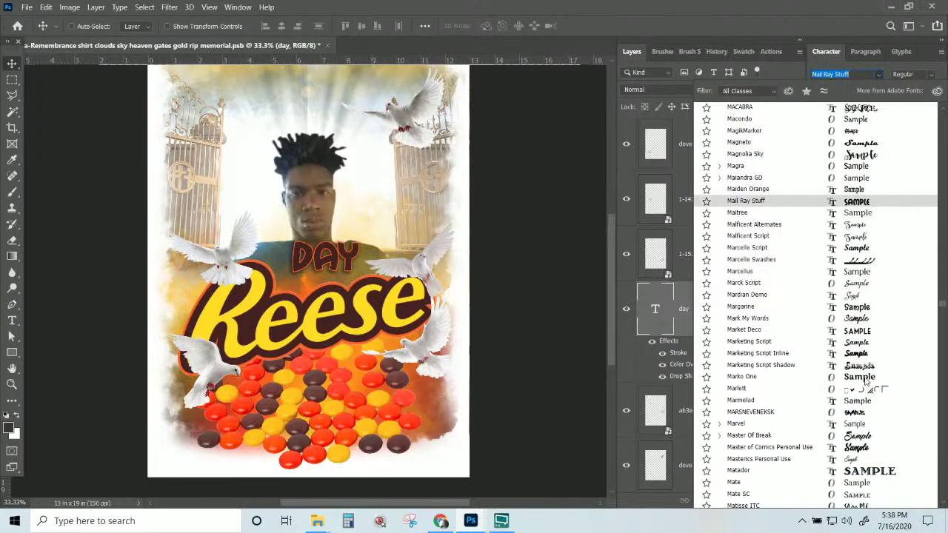
pyautogui.scroll(-6, 868, 336)
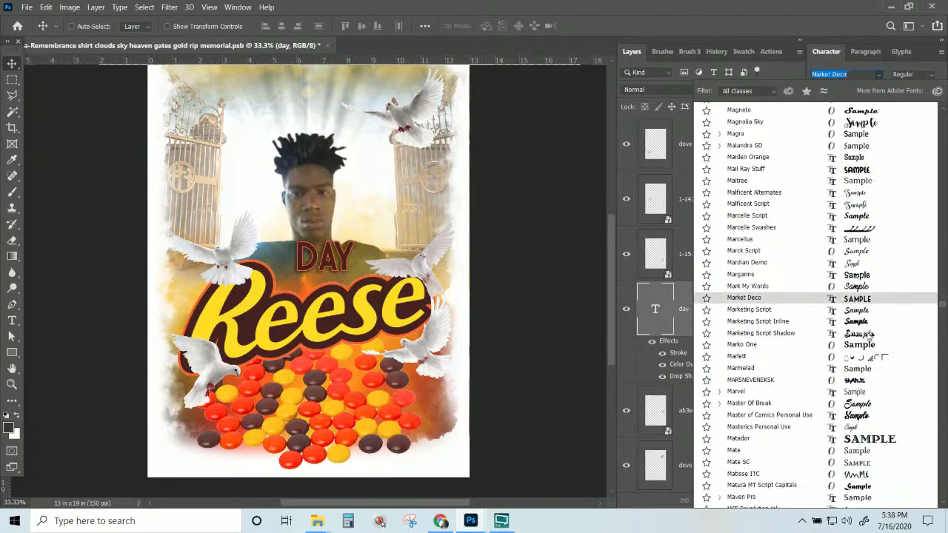
pyautogui.scroll(-5, 868, 337)
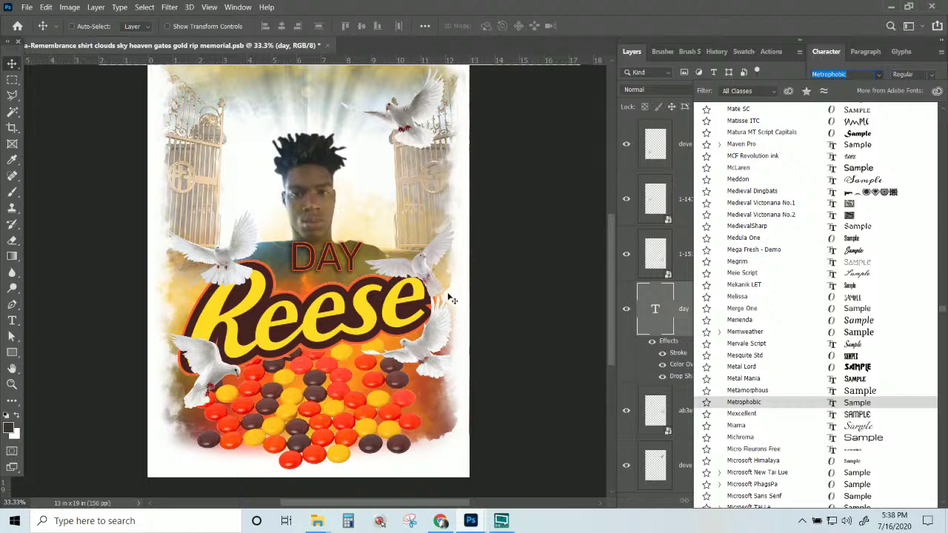
pyautogui.press('Down')
pyautogui.scroll(-4, 859, 352)
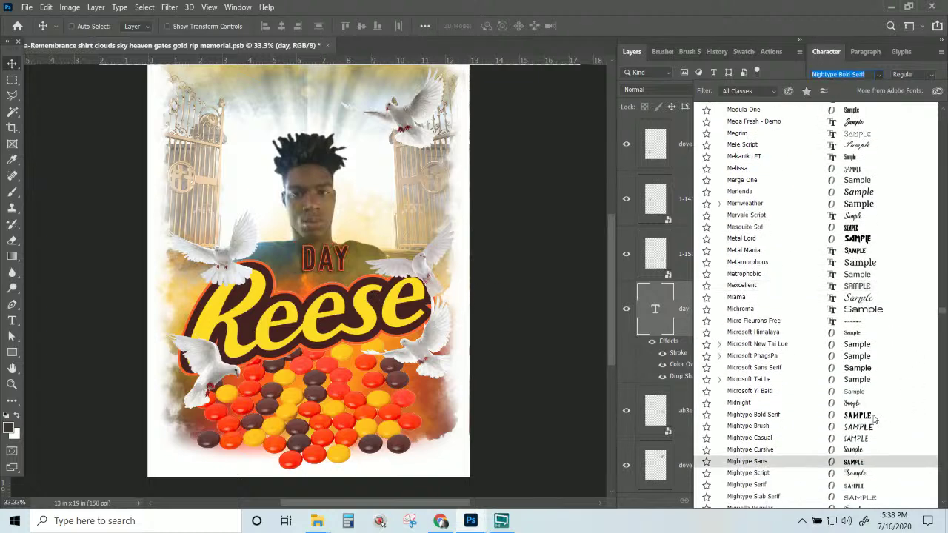
pyautogui.scroll(-2, 874, 419)
pyautogui.scroll(-6, 874, 419)
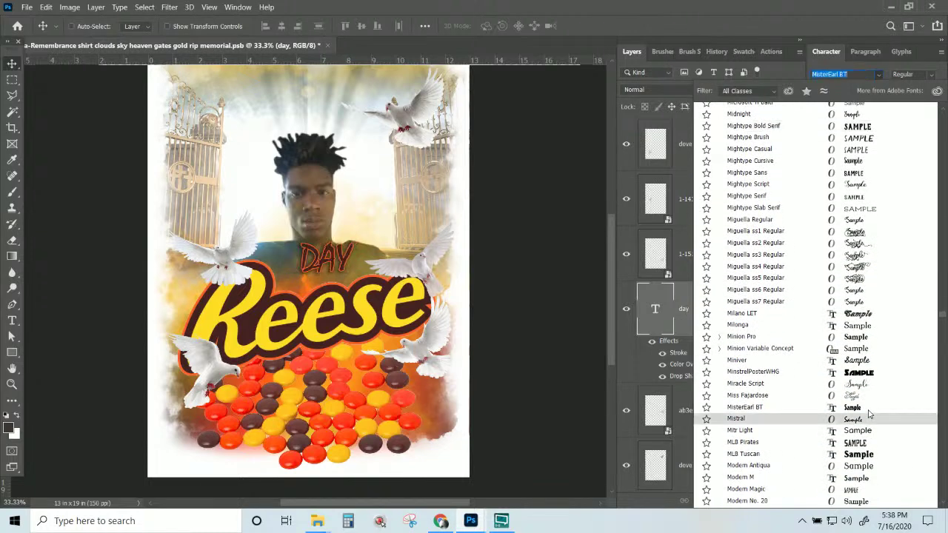
pyautogui.scroll(-3, 870, 413)
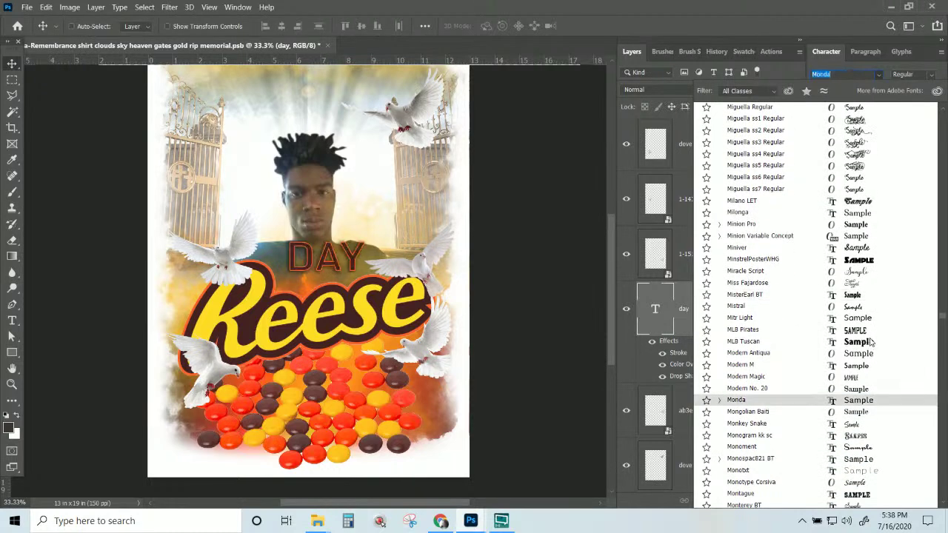
pyautogui.scroll(-5, 871, 341)
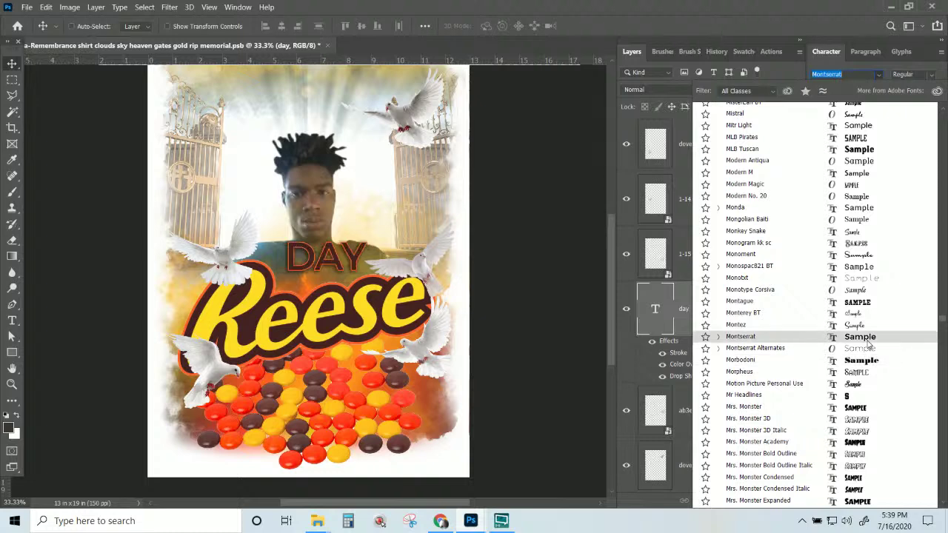
pyautogui.scroll(-2, 869, 344)
pyautogui.scroll(-7, 868, 344)
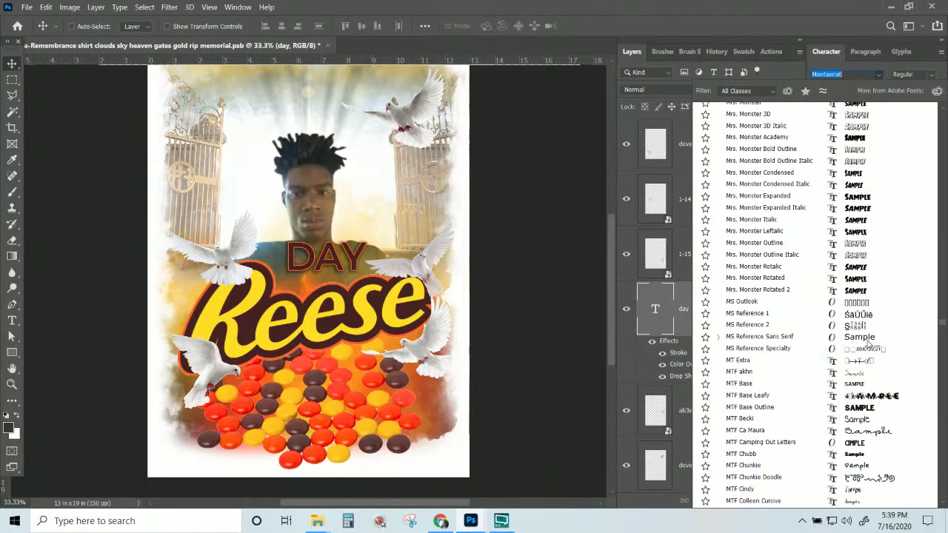
pyautogui.scroll(-7, 868, 344)
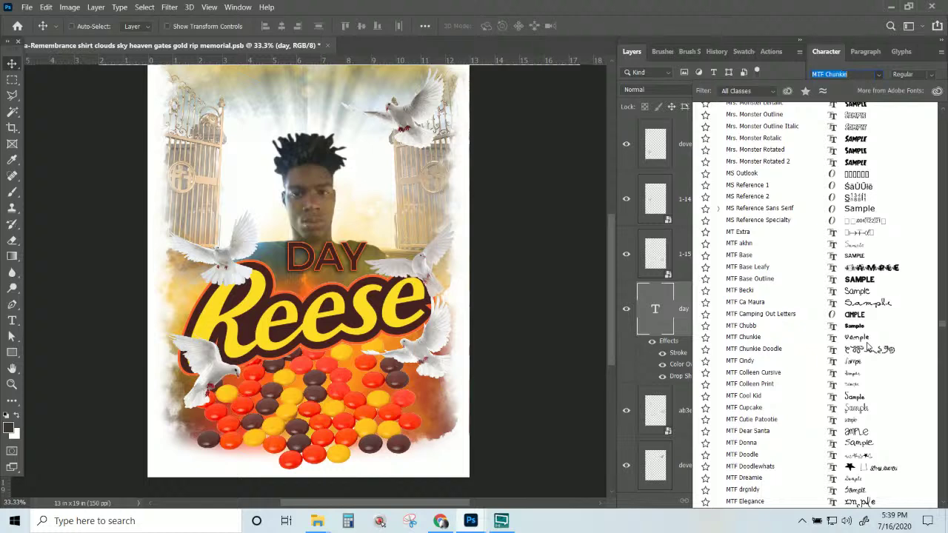
pyautogui.scroll(-3, 889, 456)
pyautogui.scroll(-3, 889, 455)
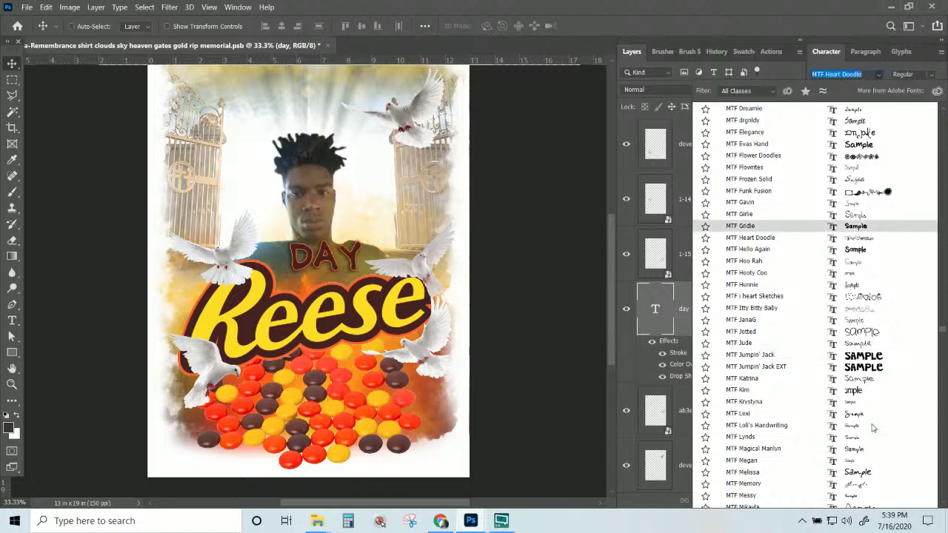
pyautogui.scroll(-6, 871, 427)
pyautogui.scroll(-9, 871, 426)
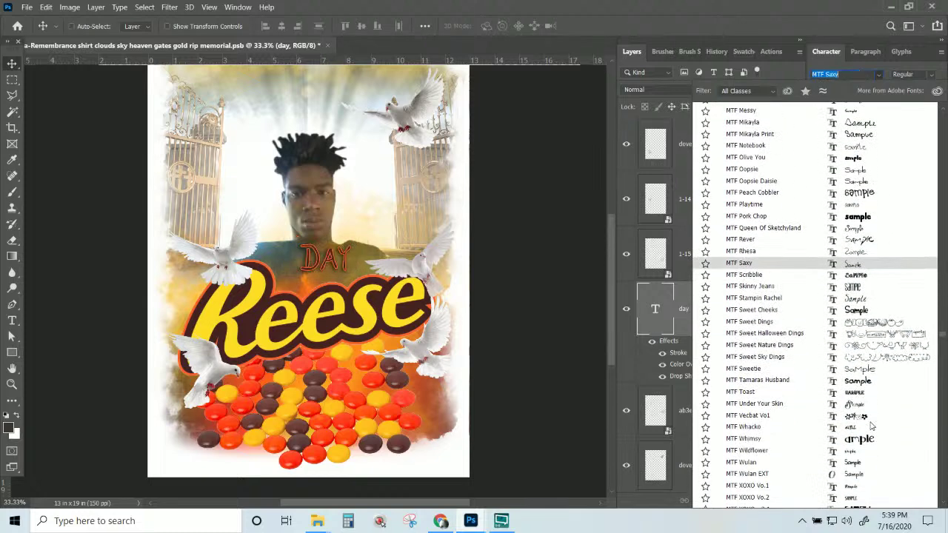
pyautogui.scroll(-2, 871, 425)
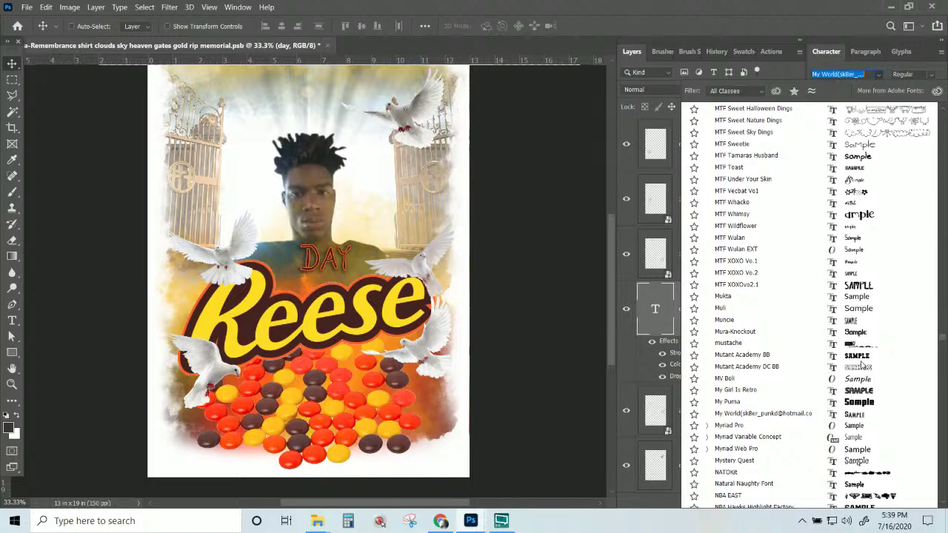
pyautogui.scroll(-2, 863, 378)
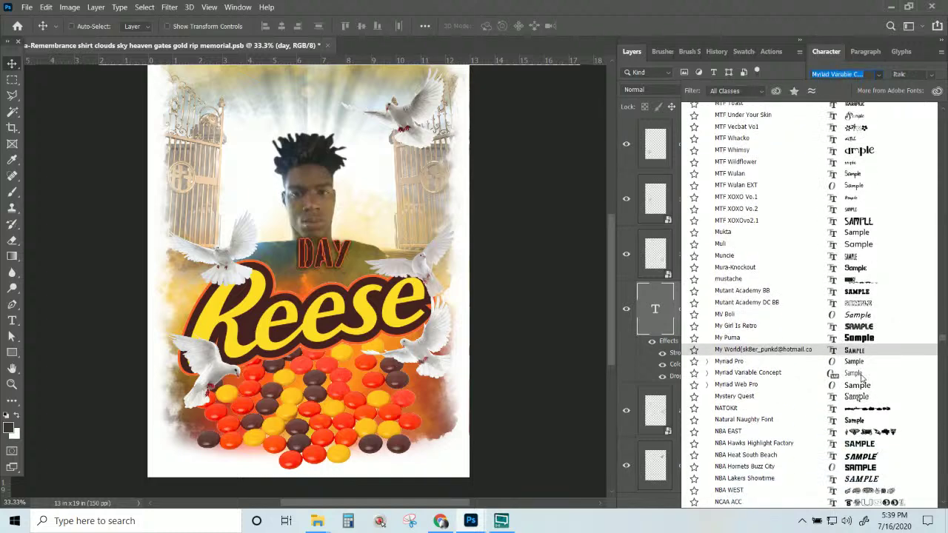
pyautogui.scroll(-1, 861, 378)
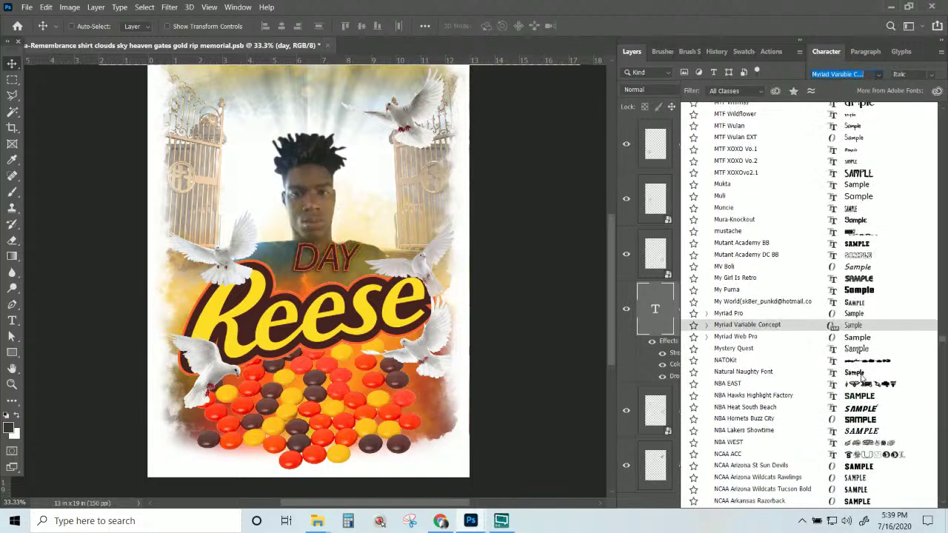
pyautogui.click(855, 466)
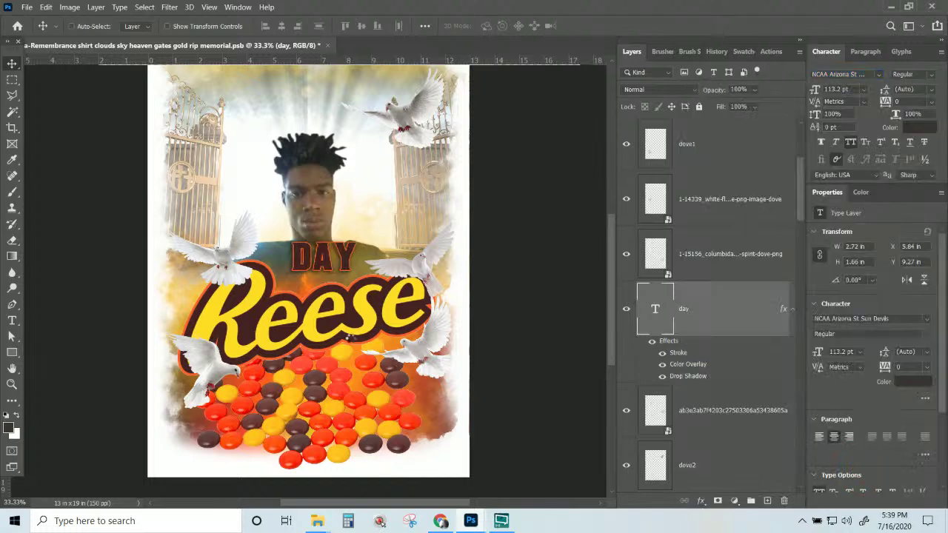
# - Extend the day text to "day 2020" and move it below the Reese logo, over the candies
pyautogui.doubleClick(348, 261)
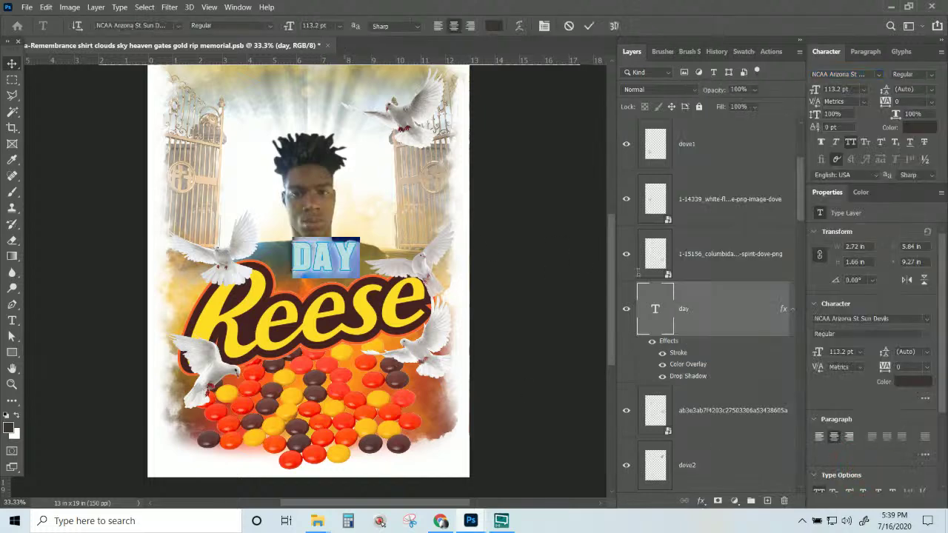
pyautogui.press('Right')
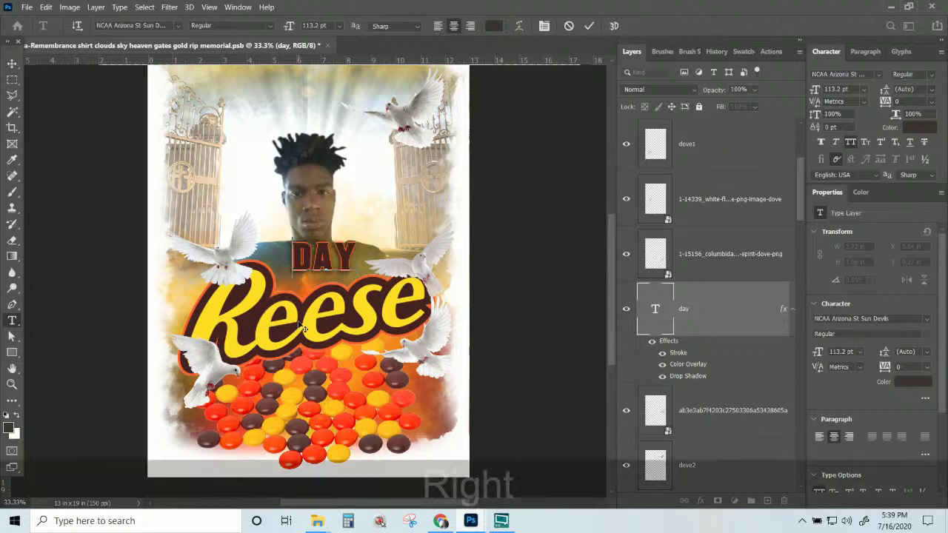
pyautogui.write('2020')
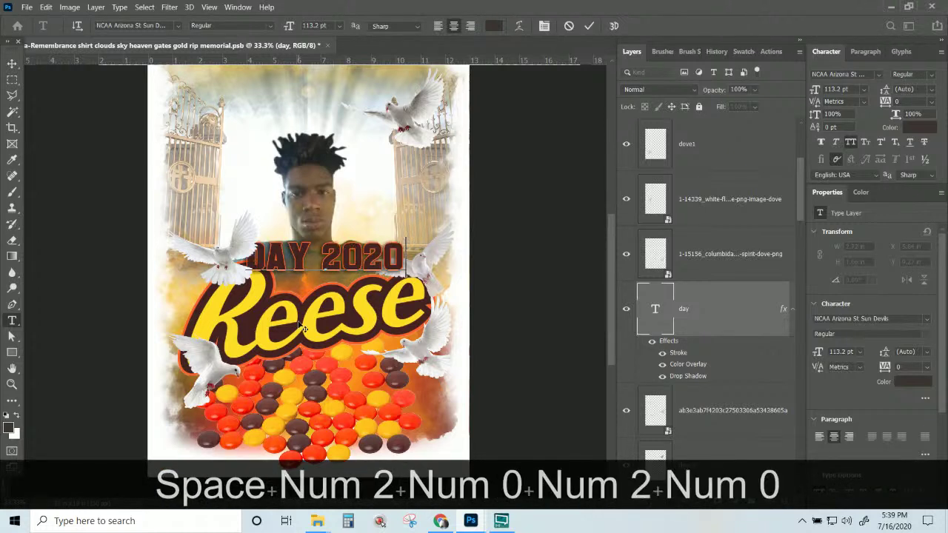
pyautogui.click(12, 64)
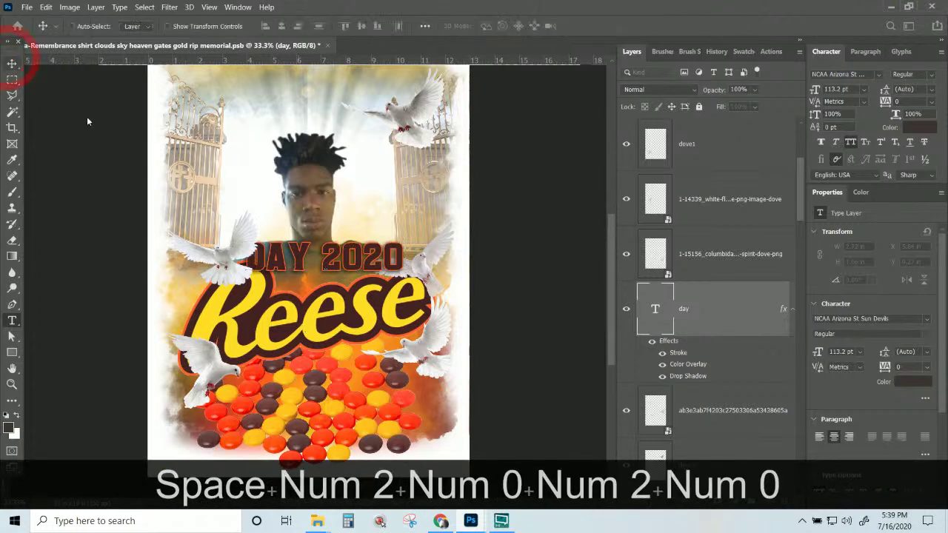
pyautogui.moveTo(302, 268); pyautogui.dragTo(323, 401)
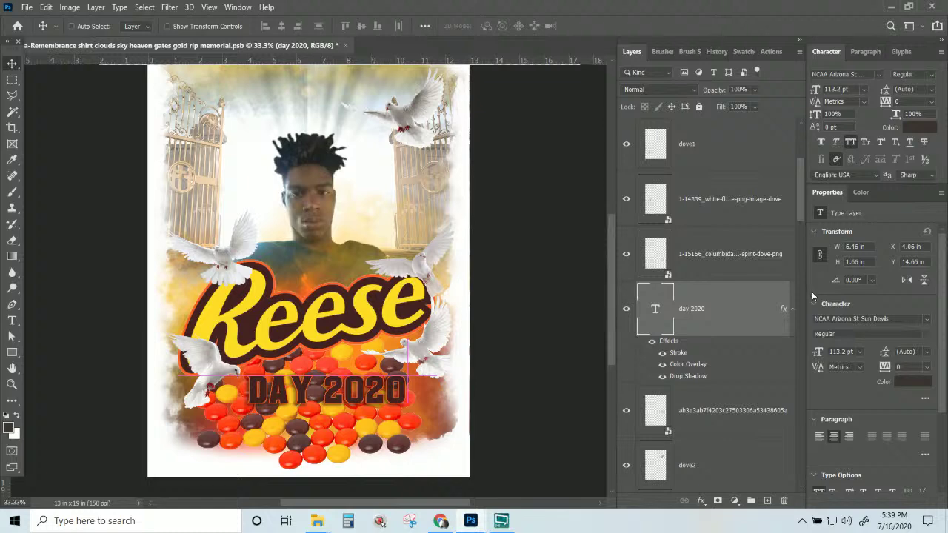
# - Change the font of the day 2020 text to Aero Regular
pyautogui.click(878, 74)
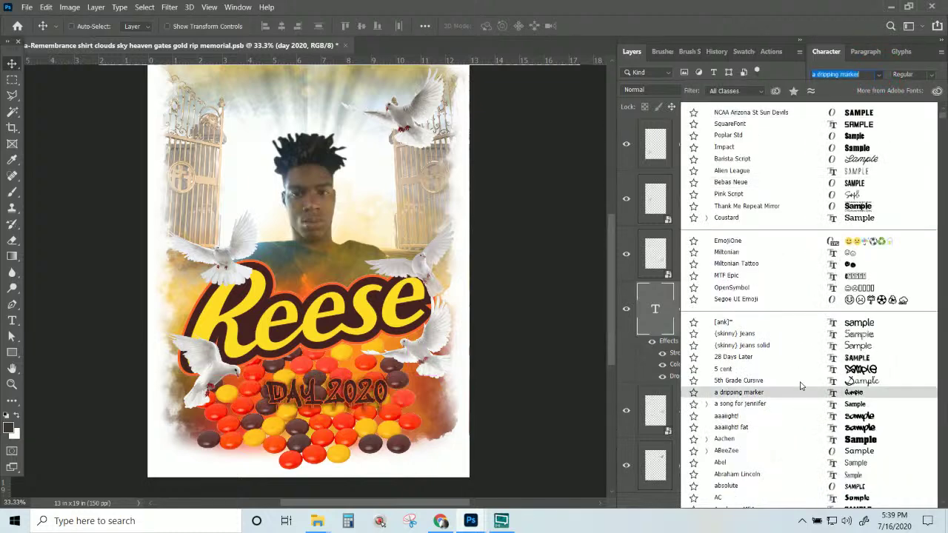
pyautogui.scroll(-1, 802, 419)
pyautogui.scroll(-3, 802, 419)
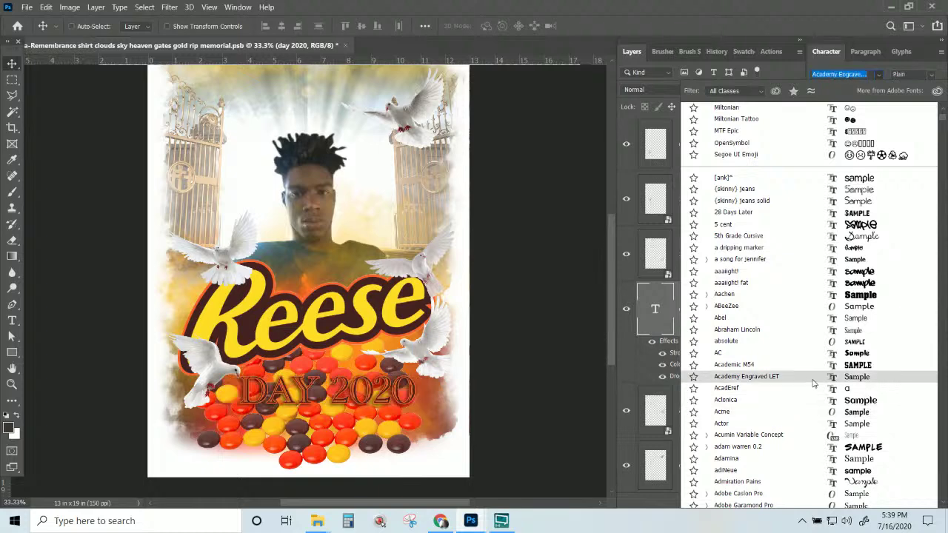
pyautogui.scroll(-2, 814, 352)
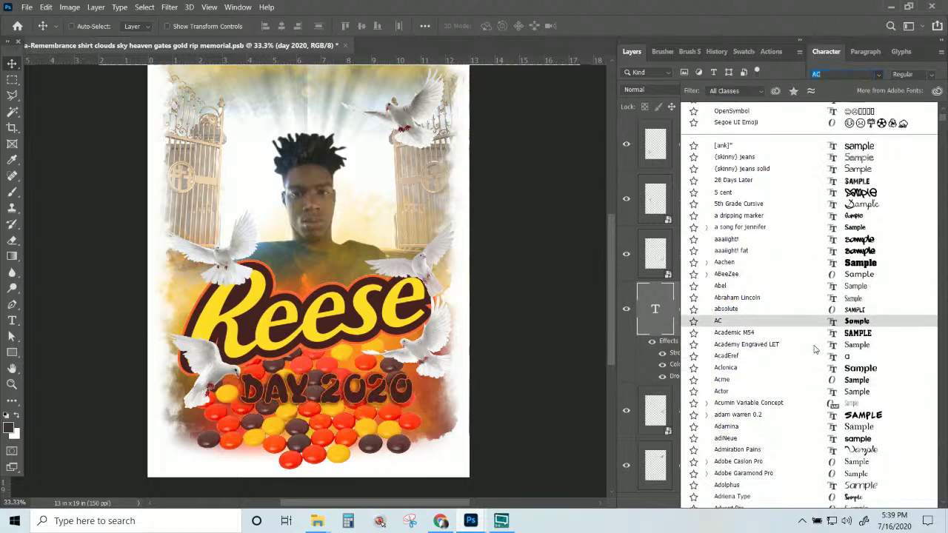
pyautogui.scroll(-2, 815, 349)
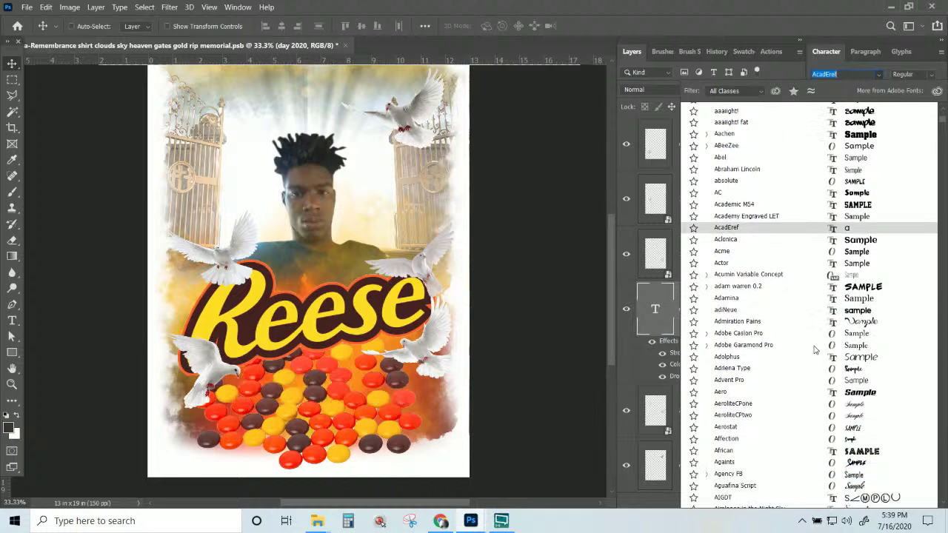
pyautogui.click(805, 394)
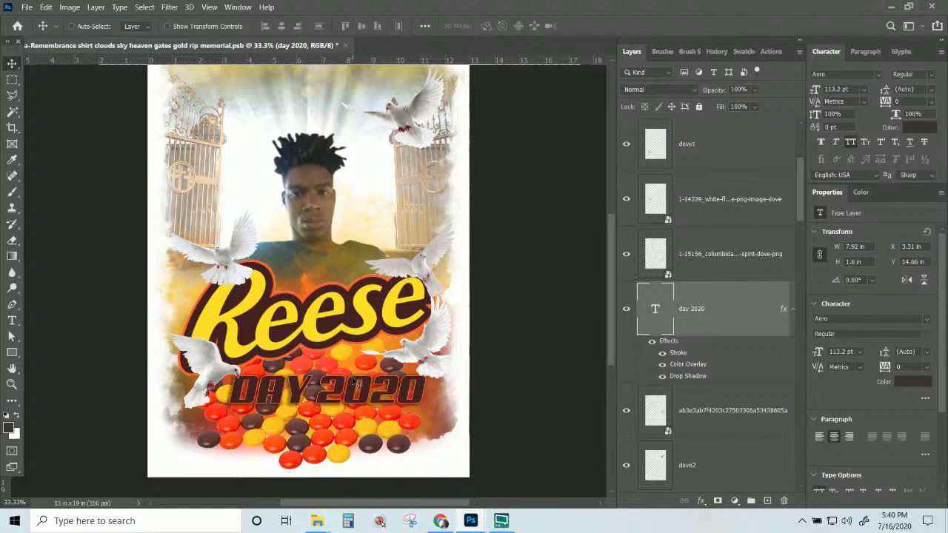
# - Scale the day 2020 text down to about 83.83% so it sits just beneath the Reese logo
pyautogui.hotkey('ctrl', 't')
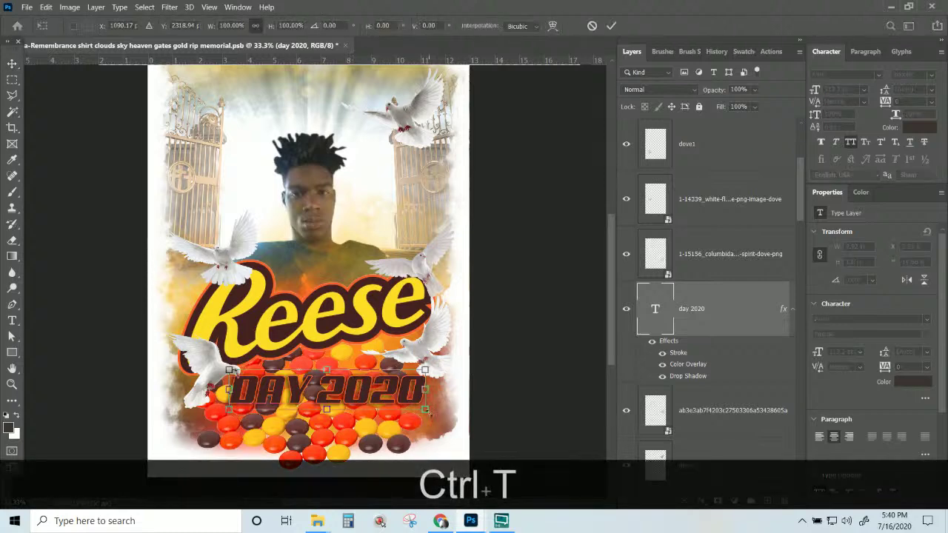
pyautogui.moveTo(430, 416); pyautogui.dragTo(407, 391)
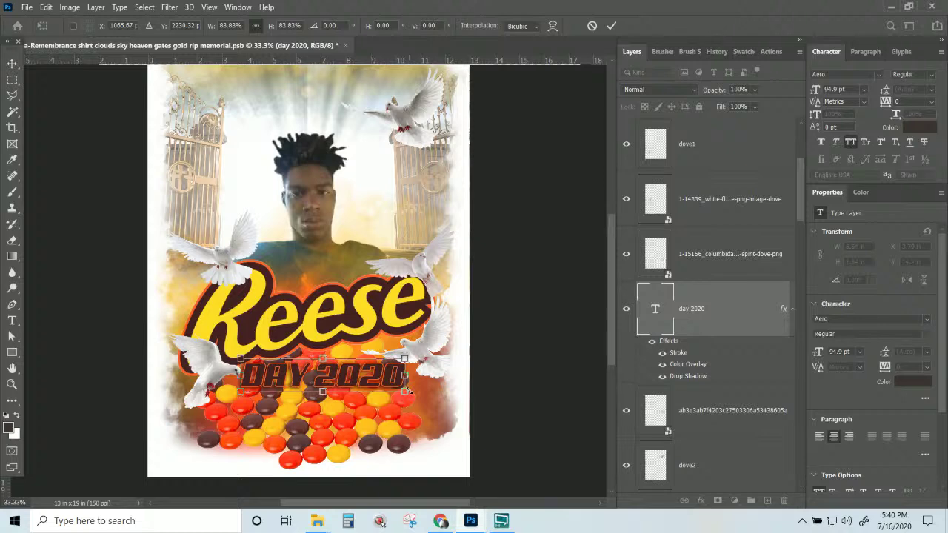
pyautogui.press('Return')
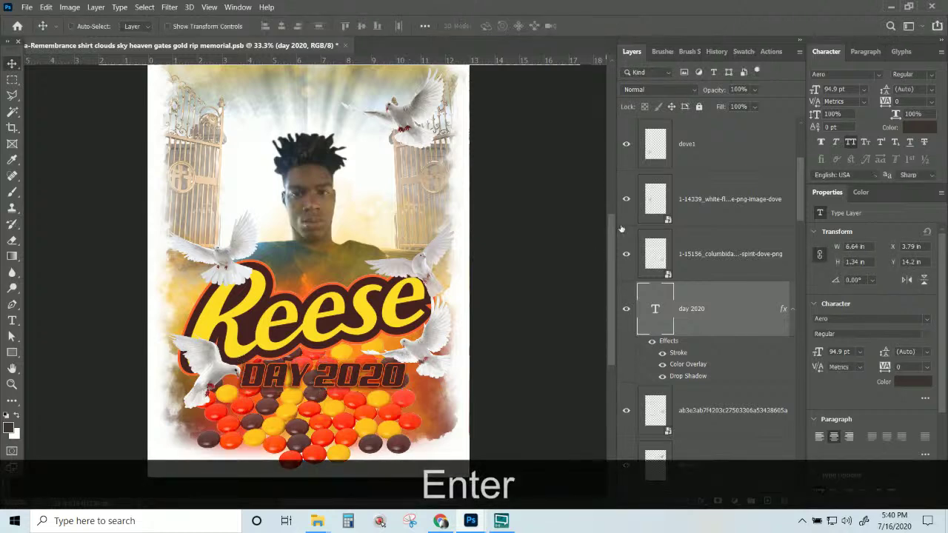
# - Increase the orange stroke on the day 2020 text to 8 px
pyautogui.doubleClick(782, 310)
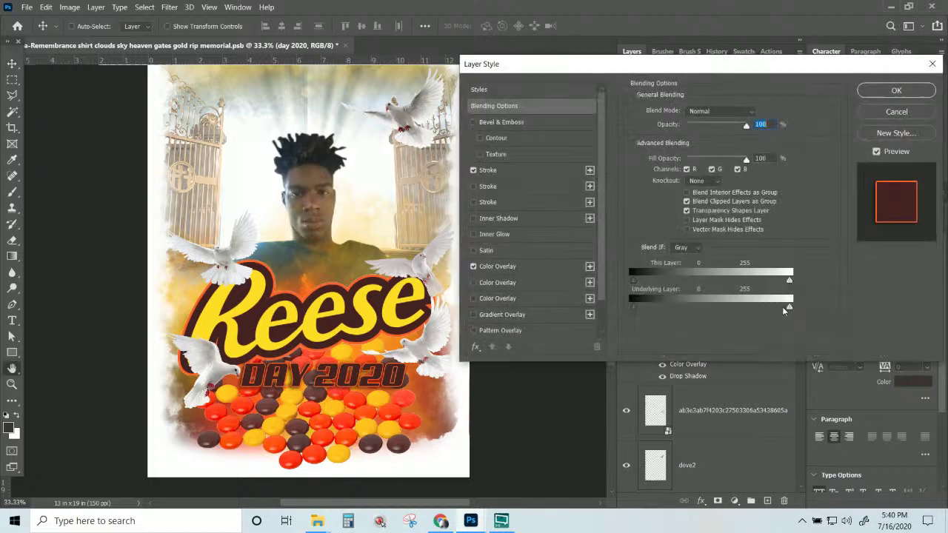
pyautogui.click(486, 171)
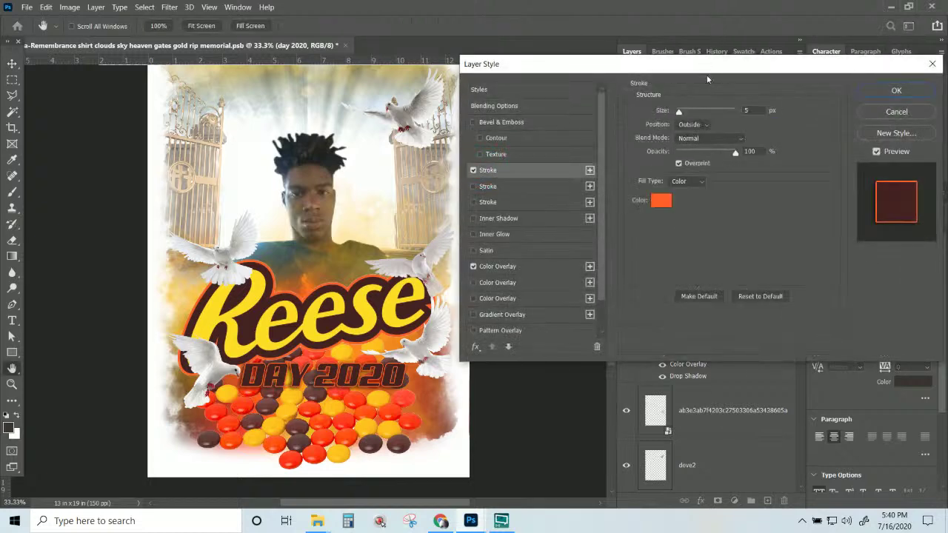
pyautogui.moveTo(681, 117); pyautogui.dragTo(683, 116)
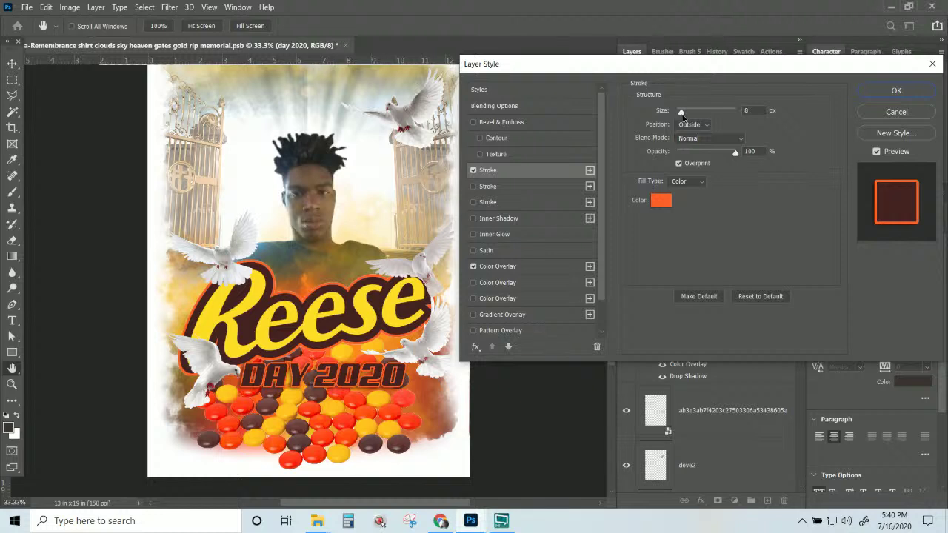
pyautogui.moveTo(683, 116); pyautogui.dragTo(682, 116)
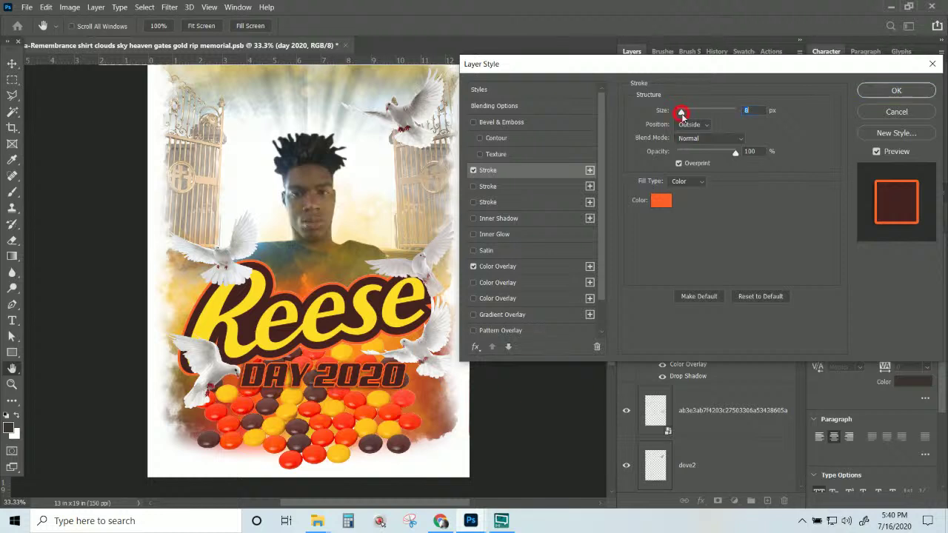
# - Add a second stroke to the day 2020 text, colored with yellow fee101 sampled from the Reese logo
pyautogui.click(589, 170)
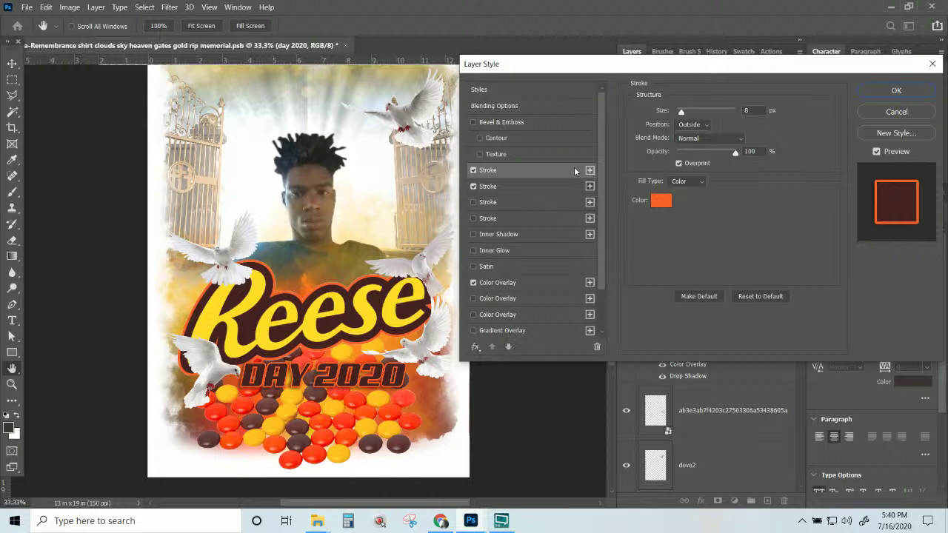
pyautogui.click(518, 185)
pyautogui.moveTo(681, 111); pyautogui.dragTo(685, 112)
pyautogui.click(654, 198)
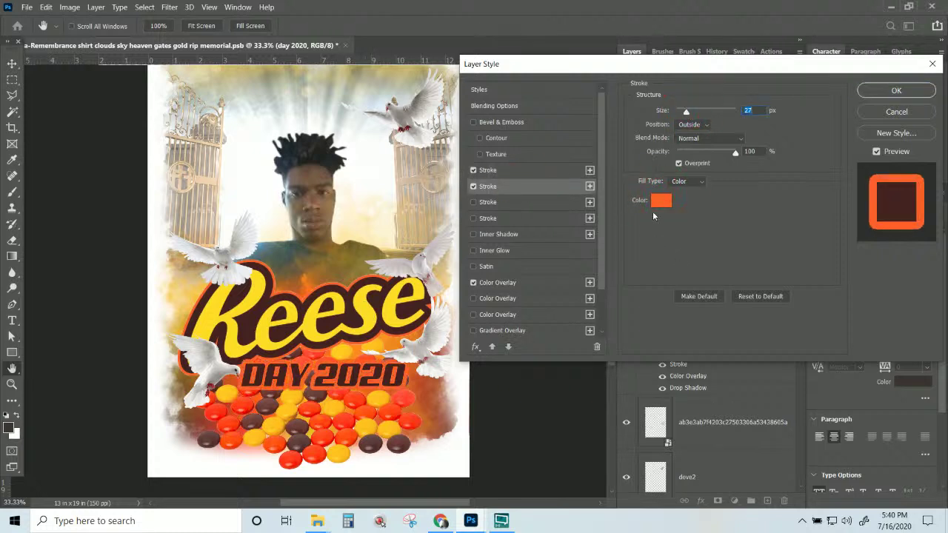
pyautogui.click(389, 304)
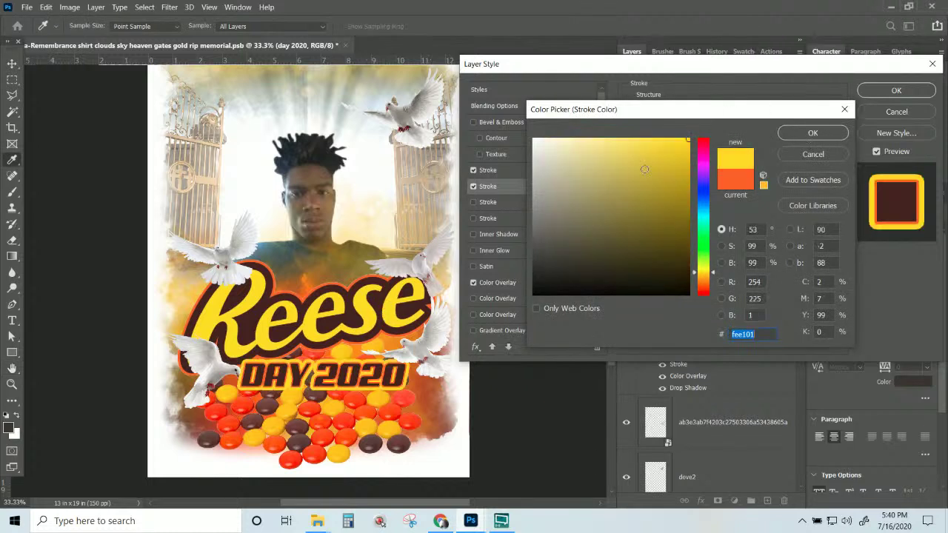
pyautogui.click(533, 139)
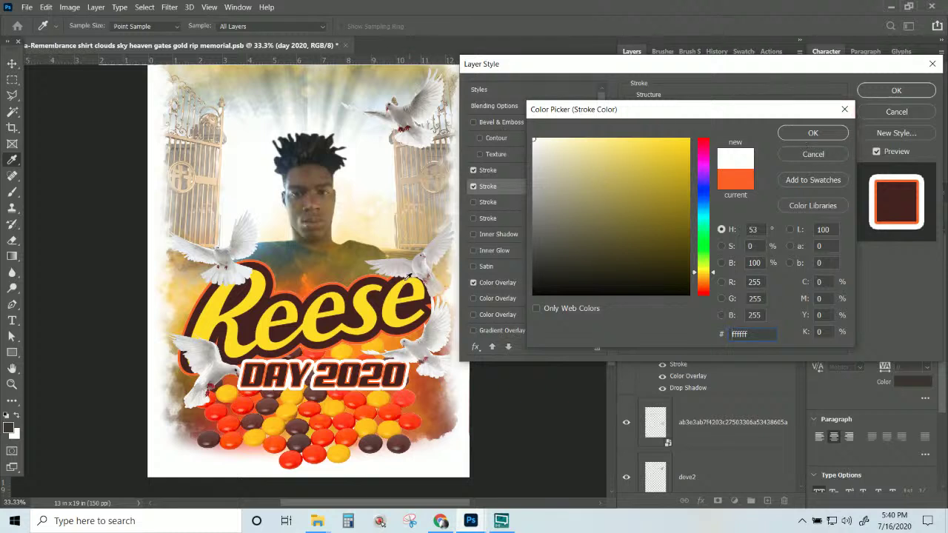
pyautogui.click(363, 299)
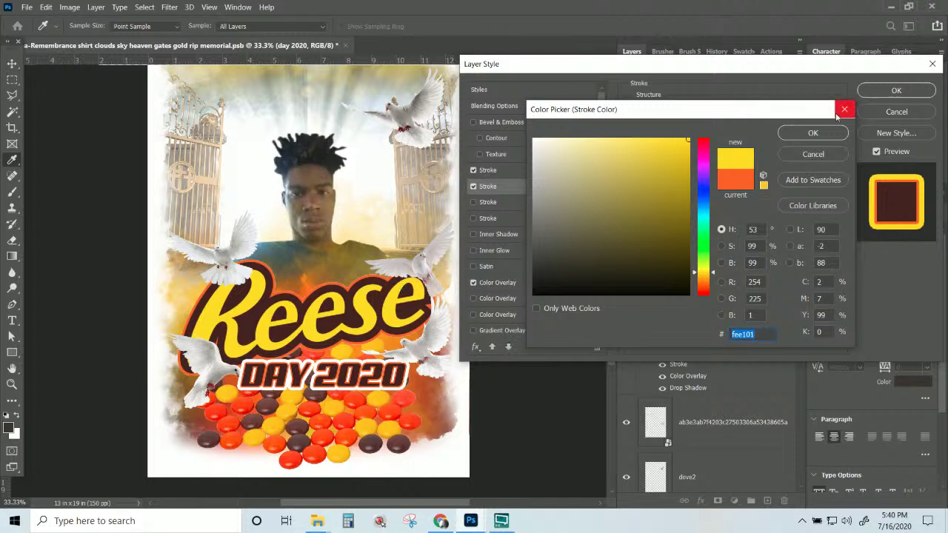
pyautogui.click(813, 133)
# - Set the yellow second stroke's size to 16 px and apply the layer style
pyautogui.moveTo(687, 115); pyautogui.dragTo(683, 116)
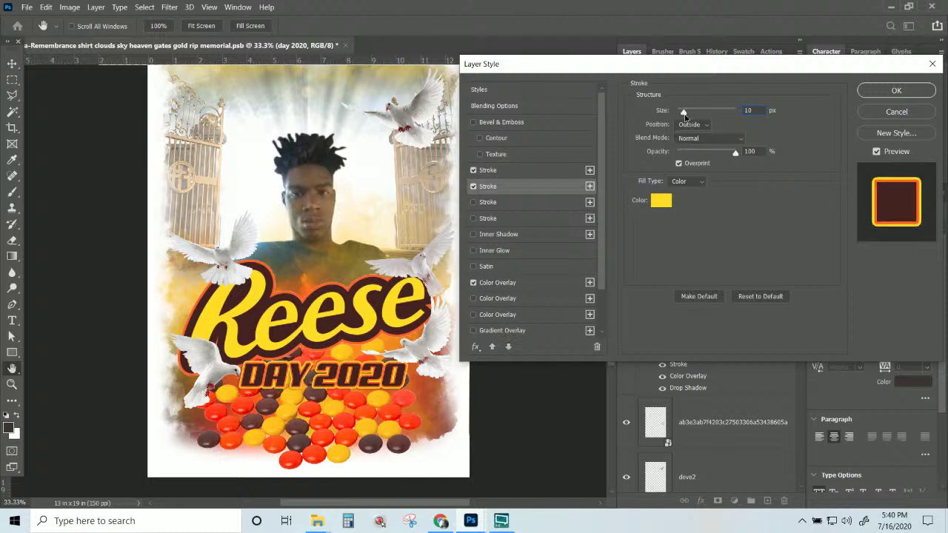
pyautogui.click(684, 117)
pyautogui.click(180, 519)
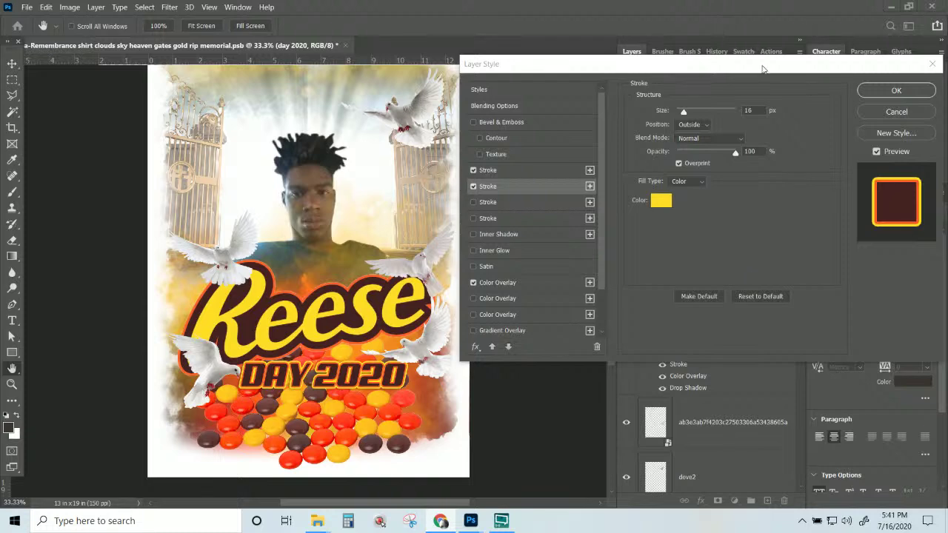
pyautogui.moveTo(762, 69); pyautogui.dragTo(613, 145)
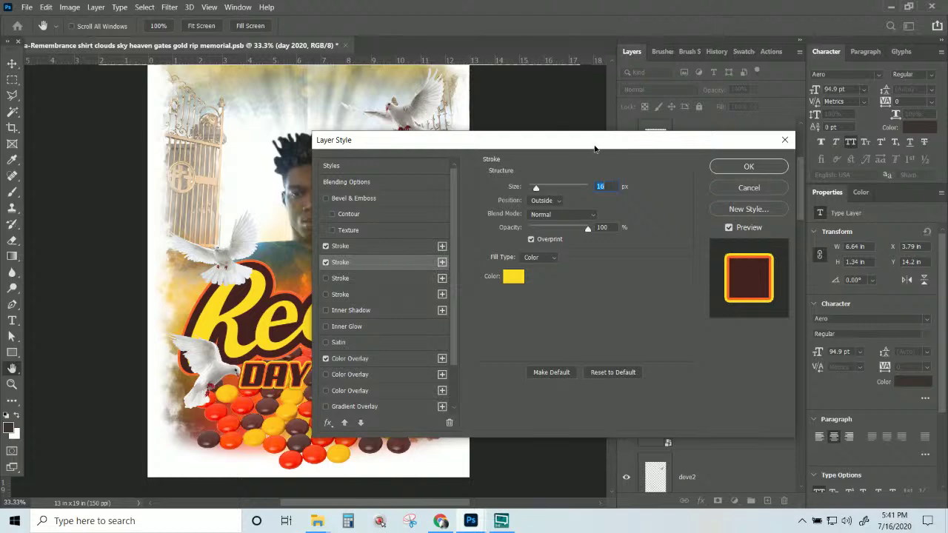
pyautogui.moveTo(596, 145); pyautogui.dragTo(645, 118)
pyautogui.click(778, 138)
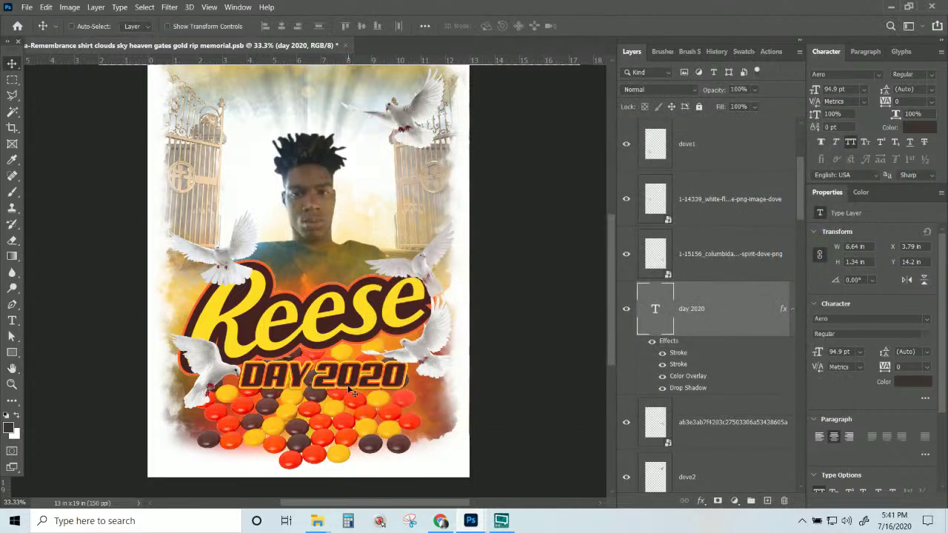
# - Place the peanut butter cups image 58d2a06cdc164e9dd9e668dc.png from the delete and temp files folder over the portrait
pyautogui.scroll(1, 348, 390)
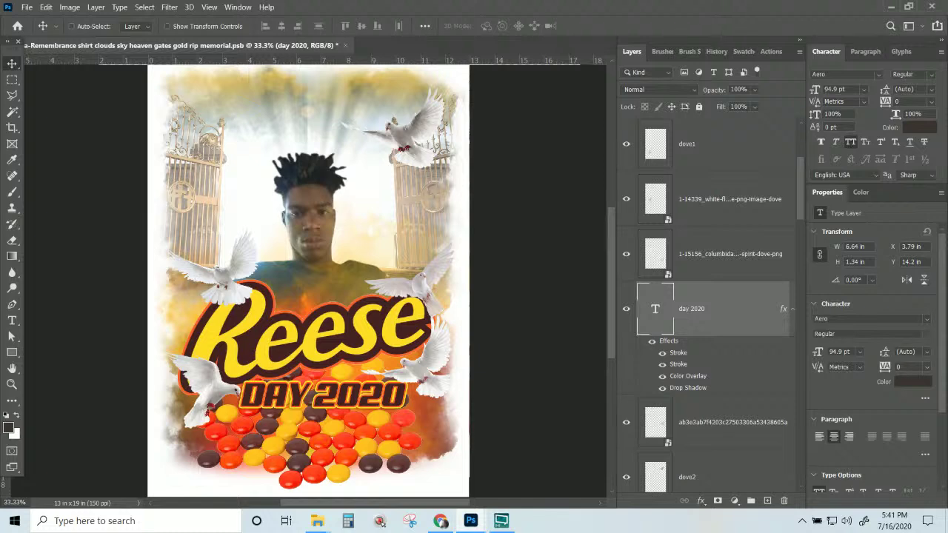
pyautogui.moveTo(316, 521)
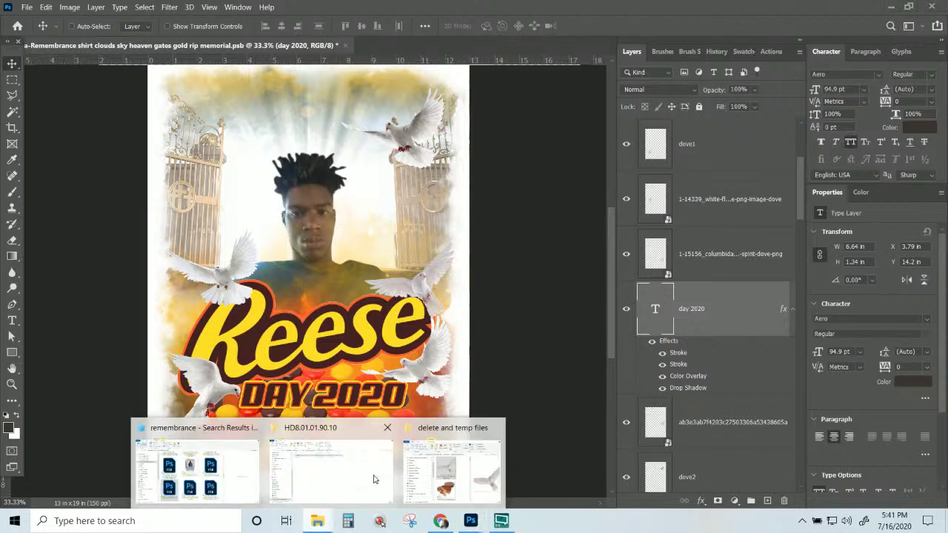
pyautogui.click(439, 479)
pyautogui.click(616, 330)
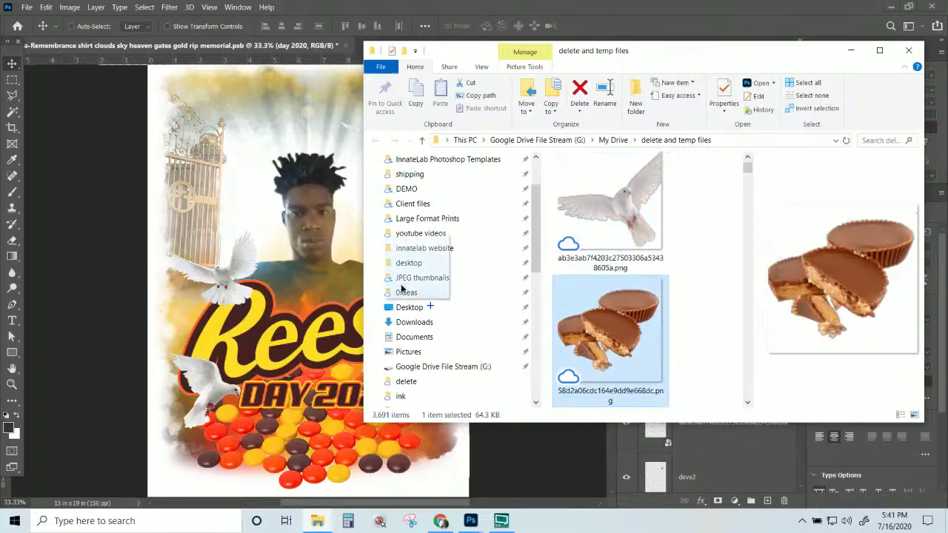
pyautogui.moveTo(335, 217); pyautogui.dragTo(334, 217)
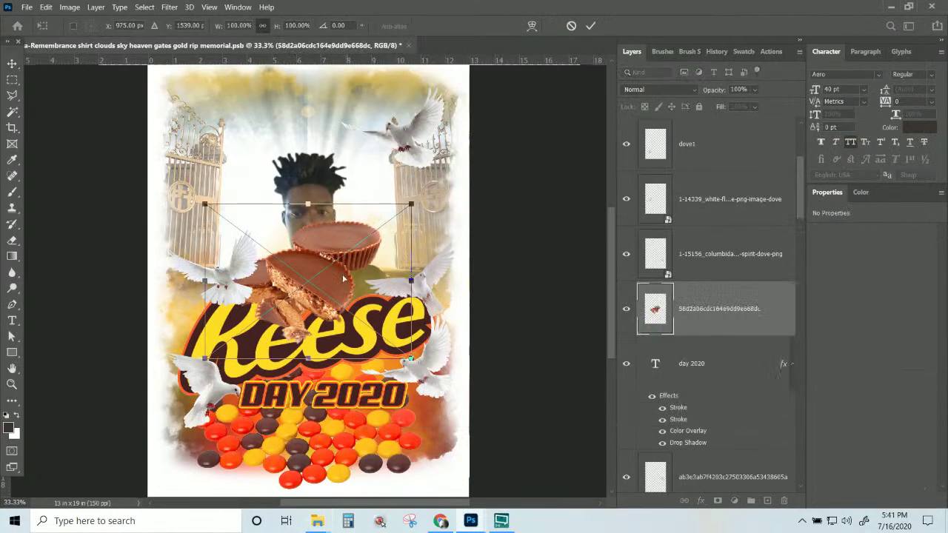
pyautogui.moveTo(344, 279); pyautogui.dragTo(372, 211)
pyautogui.press('Return')
# - Reorder the peanut butter cups layer to below the back wings layer and shift the cups toward the right-hand gate
pyautogui.scroll(-4, 740, 414)
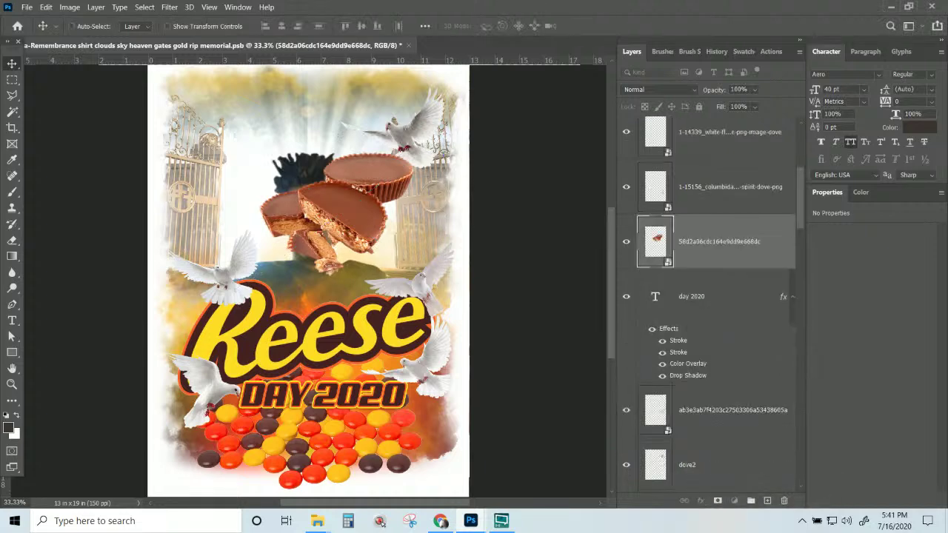
pyautogui.moveTo(722, 186); pyautogui.dragTo(694, 293)
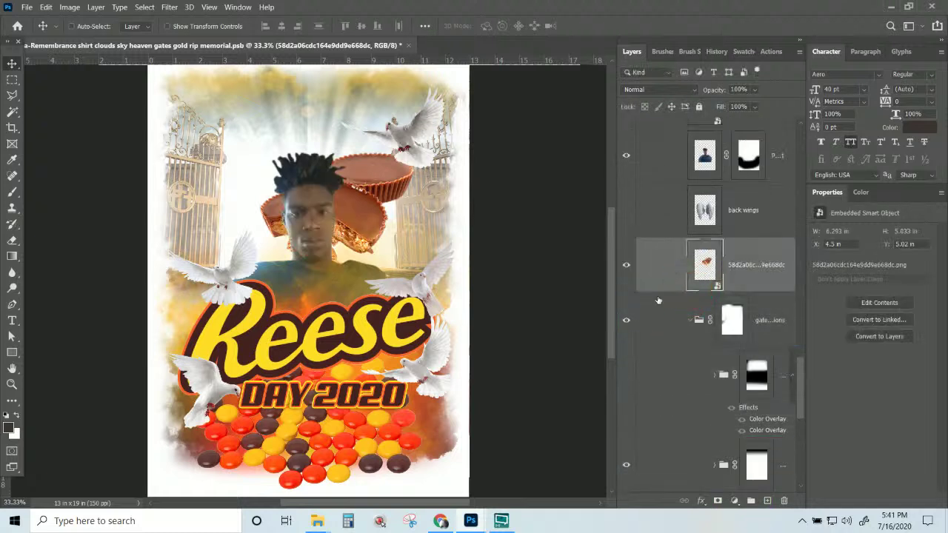
pyautogui.moveTo(360, 247); pyautogui.dragTo(405, 192)
# - Scale the peanut butter cups to 88.92% and position them behind the portrait, to the right of the head
pyautogui.hotkey('ctrl', 't')
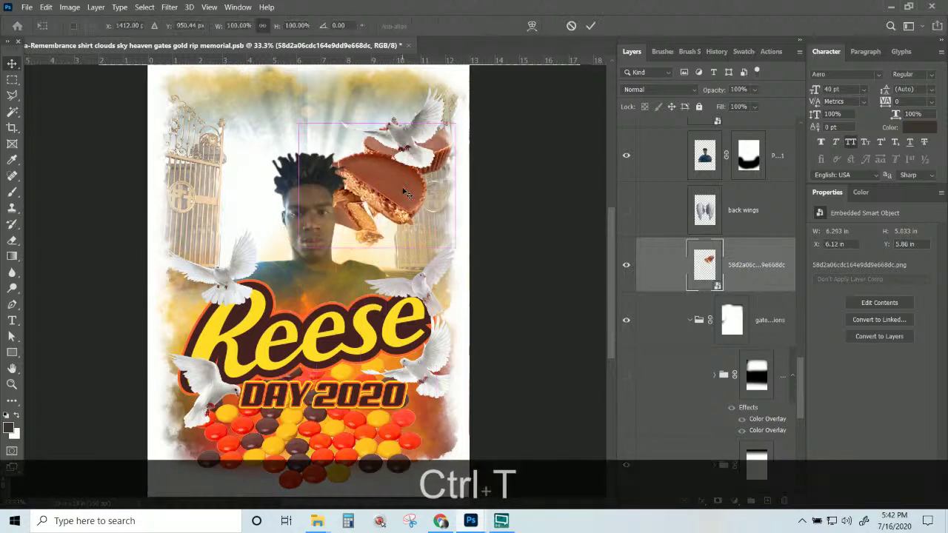
pyautogui.moveTo(488, 264); pyautogui.dragTo(448, 235)
pyautogui.moveTo(401, 180); pyautogui.dragTo(397, 203)
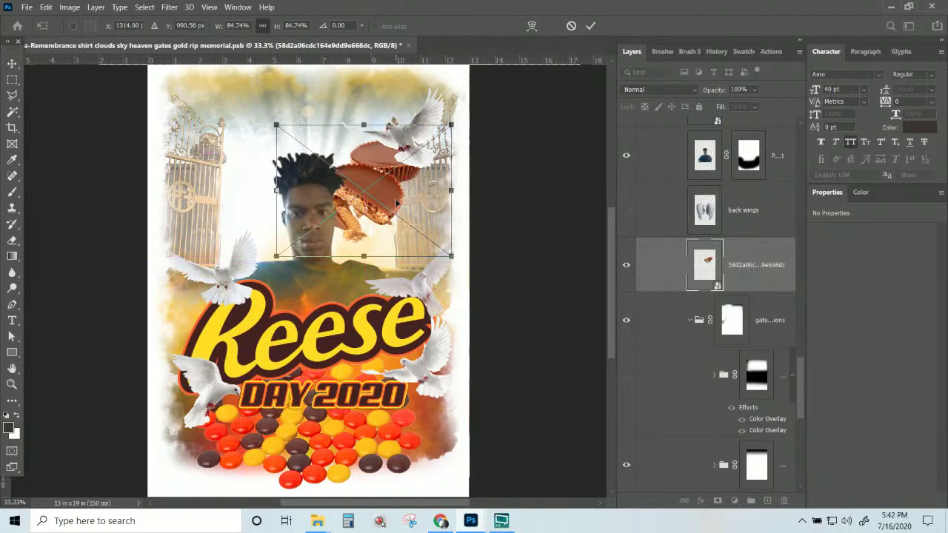
pyautogui.press('Return')
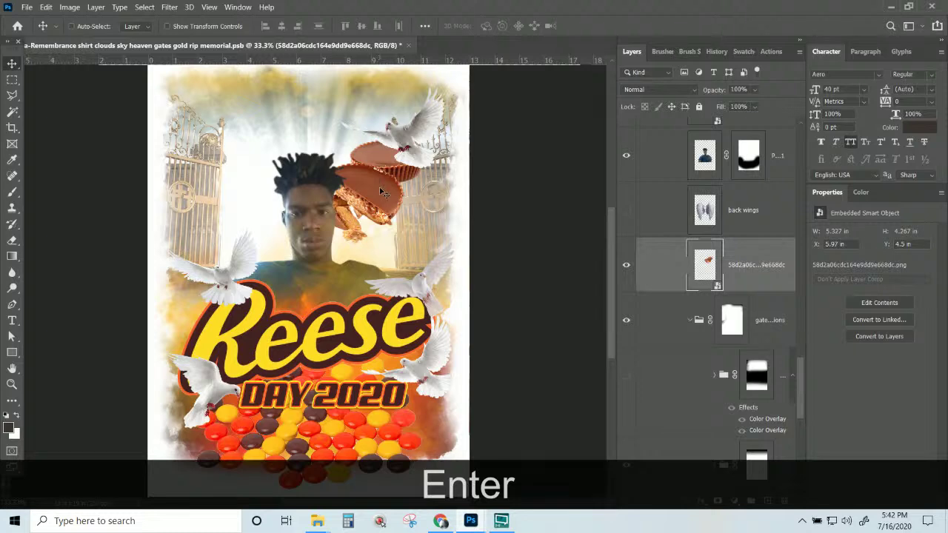
pyautogui.moveTo(383, 198); pyautogui.dragTo(376, 160)
pyautogui.hotkey('ctrl', 't')
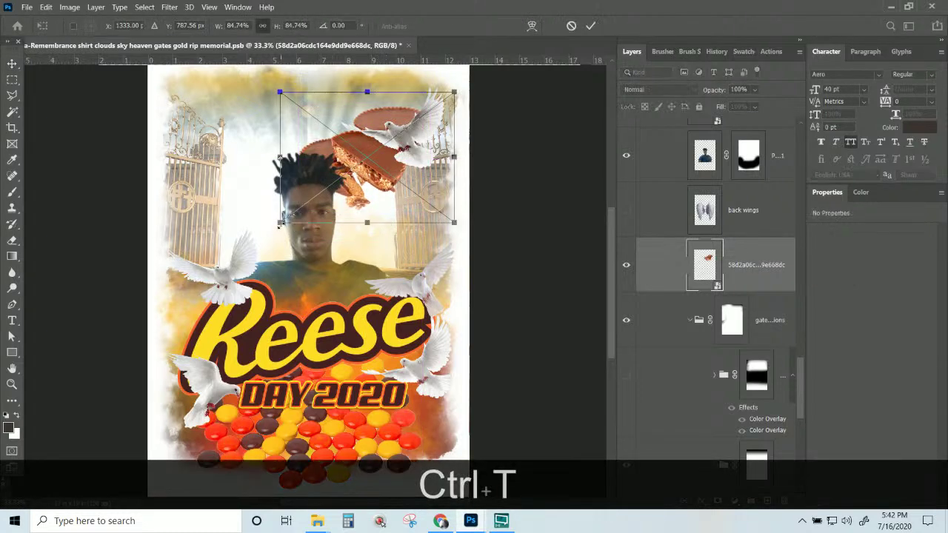
pyautogui.moveTo(280, 222); pyautogui.dragTo(271, 228)
pyautogui.moveTo(360, 191); pyautogui.dragTo(375, 214)
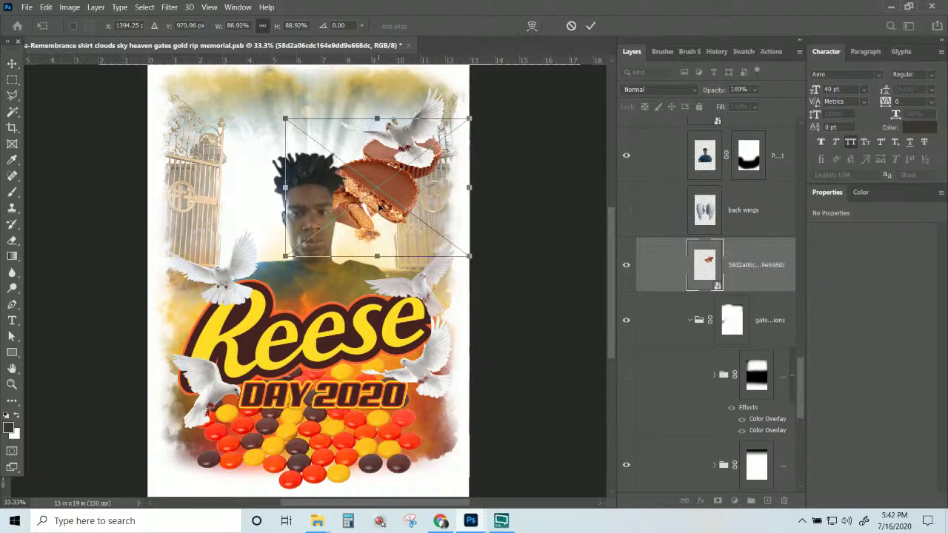
pyautogui.press('Return')
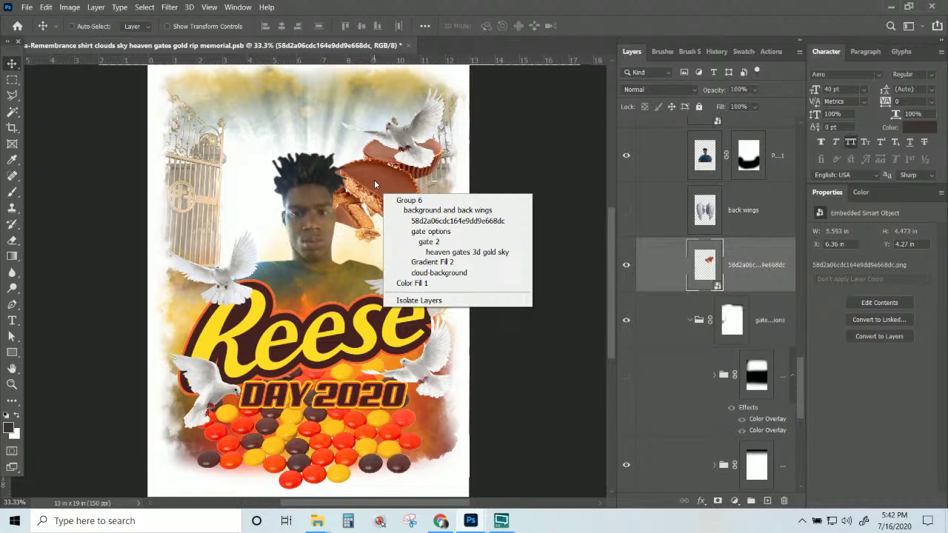
pyautogui.click(374, 179)
# - Duplicate the peanut butter cups layer, keeping the default copy name
pyautogui.rightClick(727, 268)
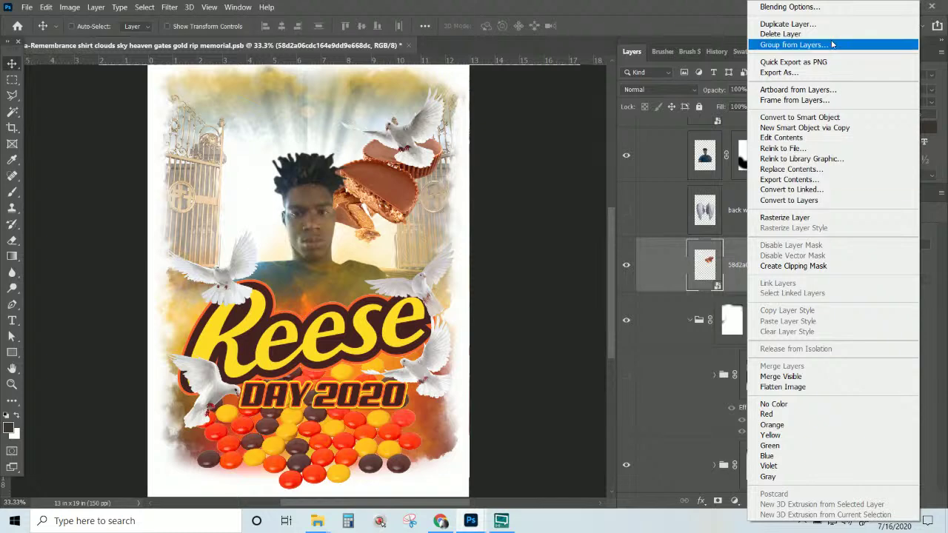
pyautogui.click(787, 24)
pyautogui.click(581, 144)
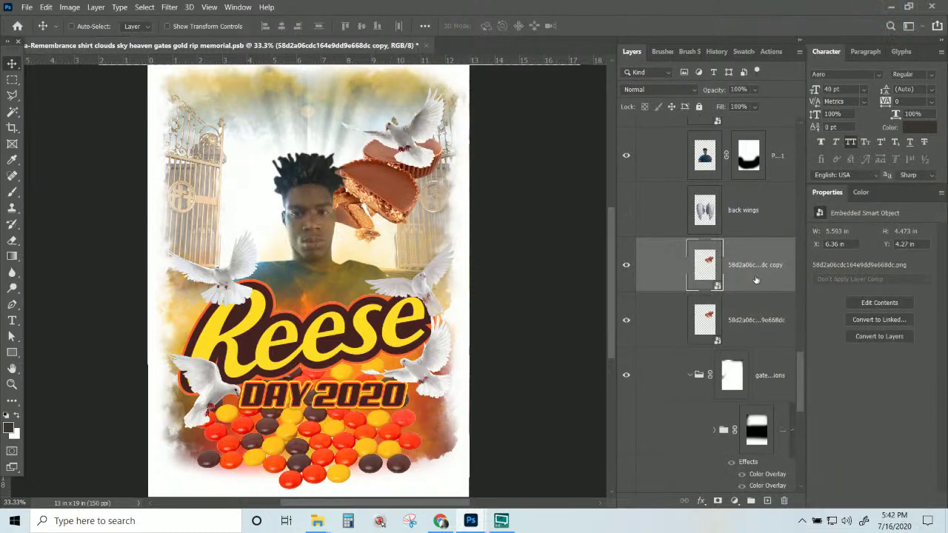
# - Flip the copied peanut butter cups horizontally and move them to the left of the head
pyautogui.rightClick(754, 267)
pyautogui.click(754, 266)
pyautogui.hotkey('ctrl', 't')
pyautogui.rightClick(411, 191)
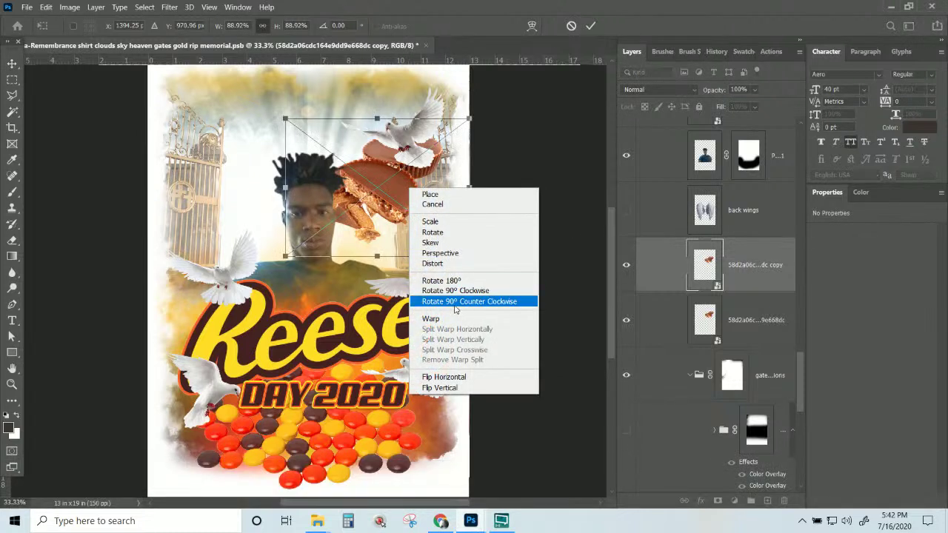
pyautogui.click(444, 376)
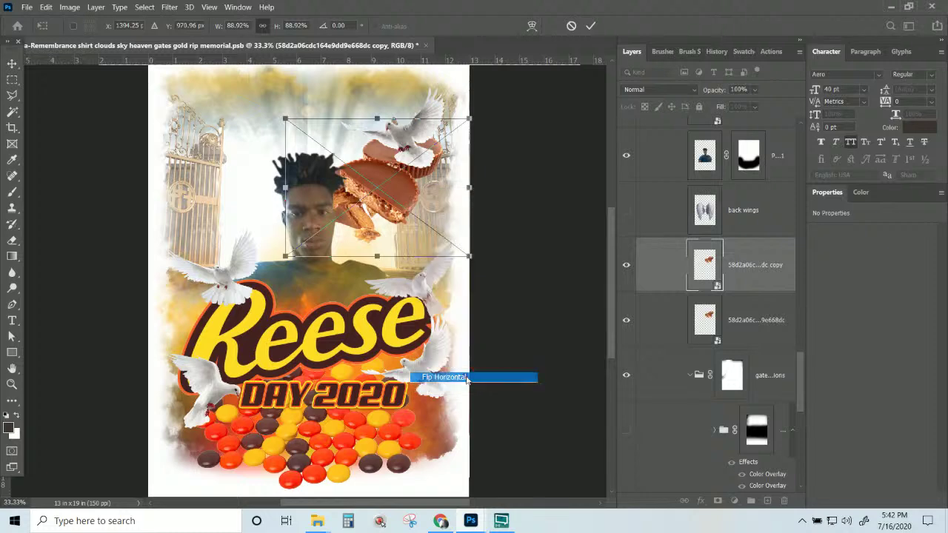
pyautogui.moveTo(414, 226); pyautogui.dragTo(305, 202)
# - Scale the flipped cups to 66.22% and position them behind the portrait's left side at head height
pyautogui.moveTo(180, 91); pyautogui.dragTo(211, 115)
pyautogui.moveTo(336, 148); pyautogui.dragTo(311, 139)
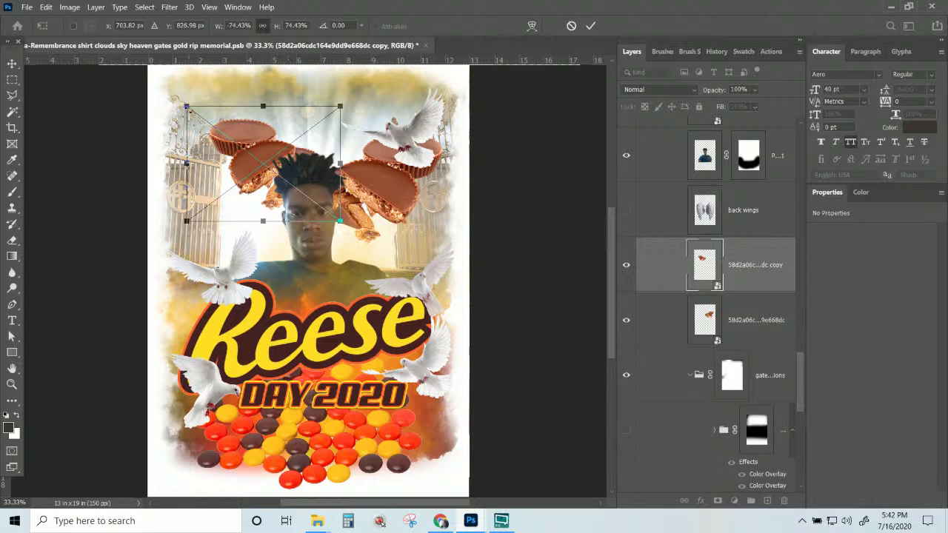
pyautogui.moveTo(186, 106); pyautogui.dragTo(201, 116)
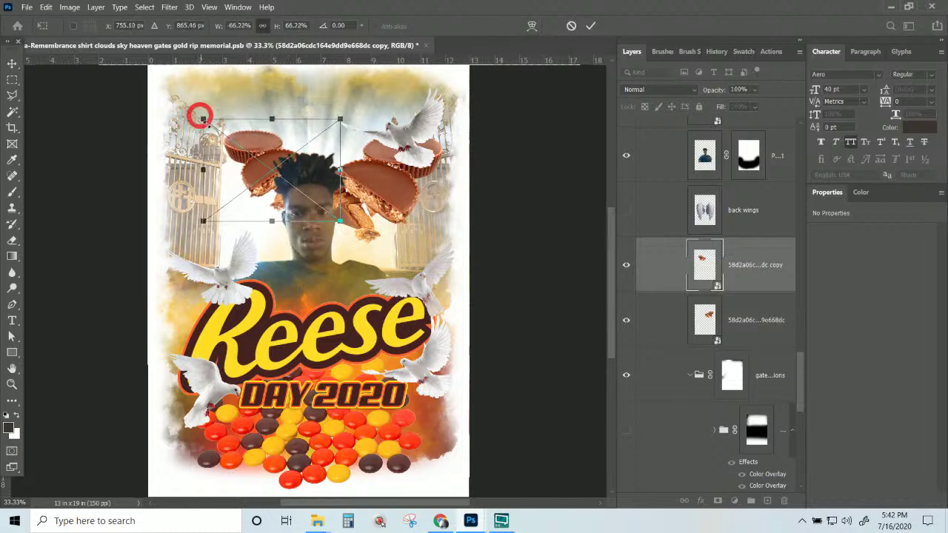
pyautogui.moveTo(308, 182); pyautogui.dragTo(291, 192)
pyautogui.press('Return')
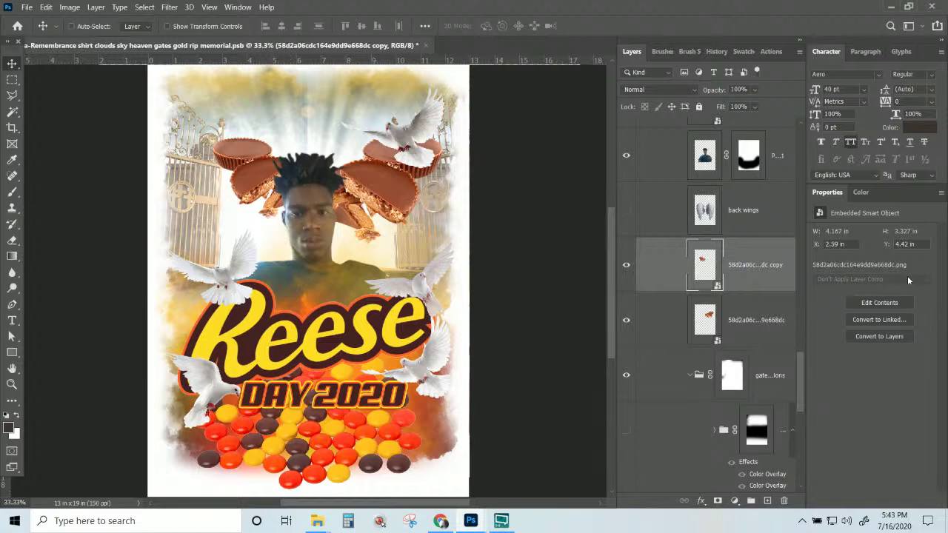
# - Show the photo 2 layer and move its standing figure straight down beside the portrait
pyautogui.scroll(5, 764, 272)
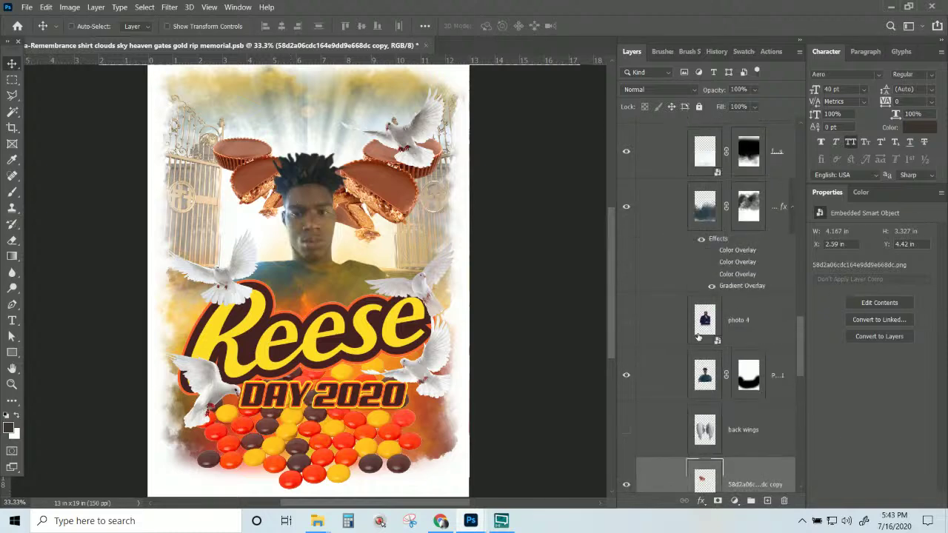
pyautogui.scroll(5, 698, 337)
pyautogui.scroll(1, 698, 337)
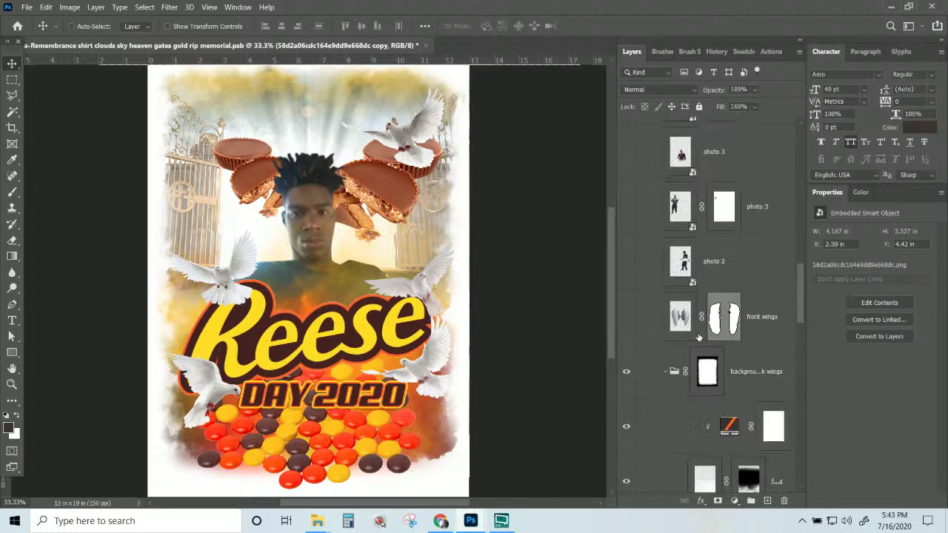
pyautogui.click(625, 264)
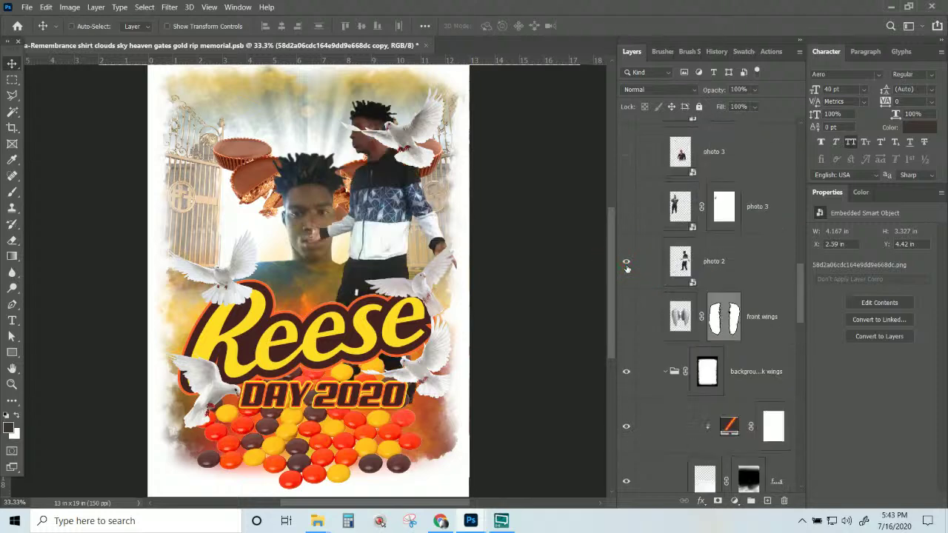
pyautogui.click(739, 265)
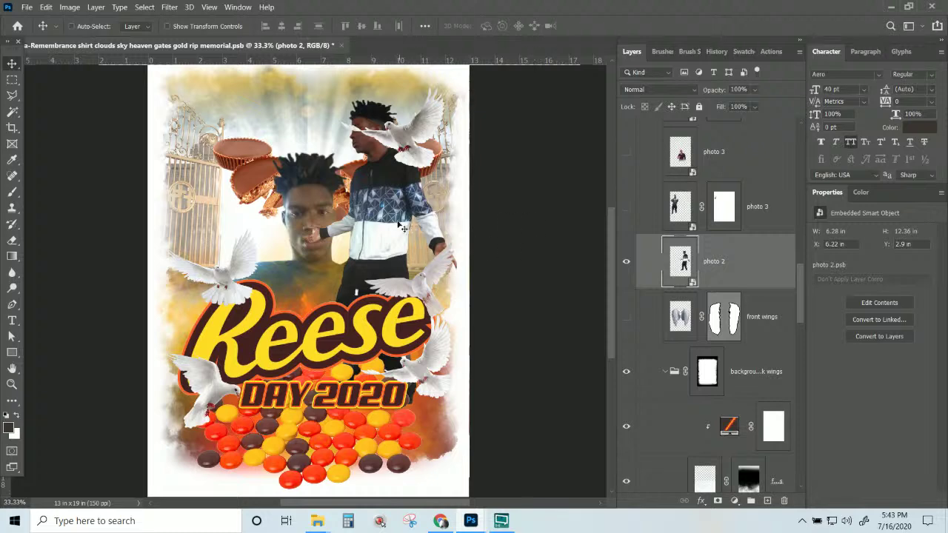
pyautogui.moveTo(402, 228); pyautogui.dragTo(402, 279)
# - Scale photo 2 to 89.47% and position it to the right of the portrait, with its legs behind the Reese logo
pyautogui.hotkey('ctrl', 't')
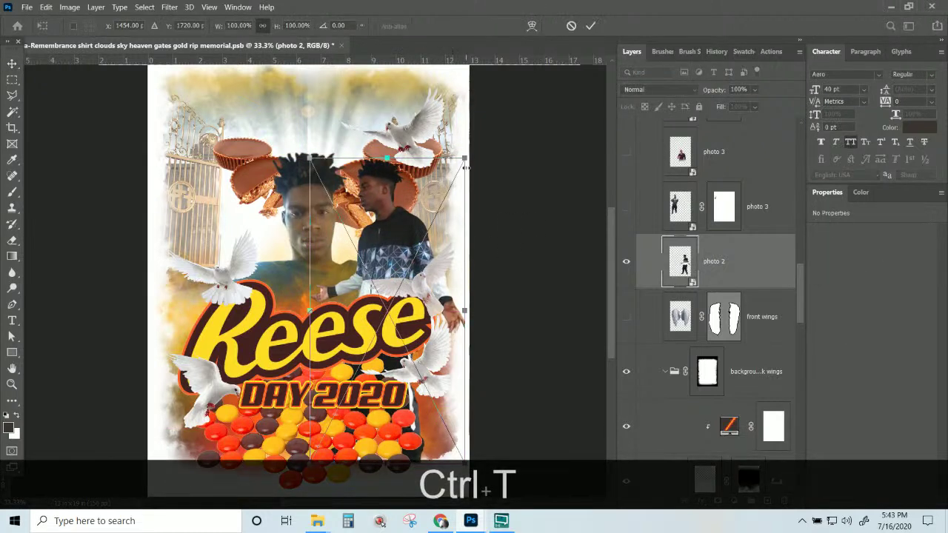
pyautogui.moveTo(465, 158); pyautogui.dragTo(449, 189)
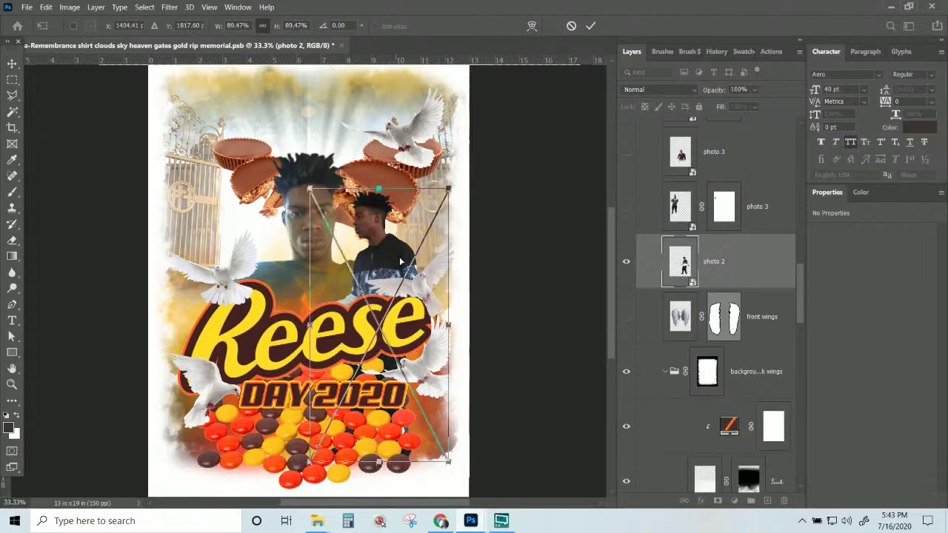
pyautogui.moveTo(401, 261); pyautogui.dragTo(412, 245)
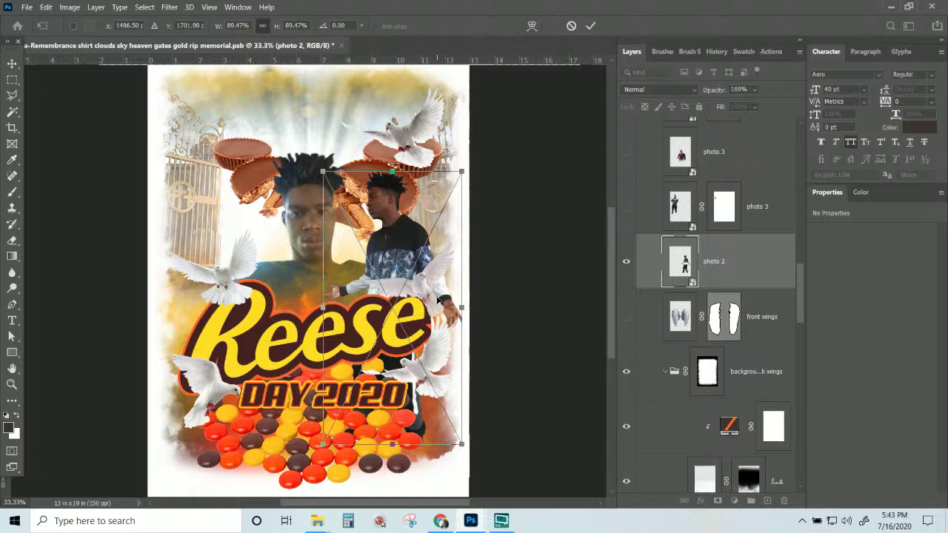
pyautogui.press('Return')
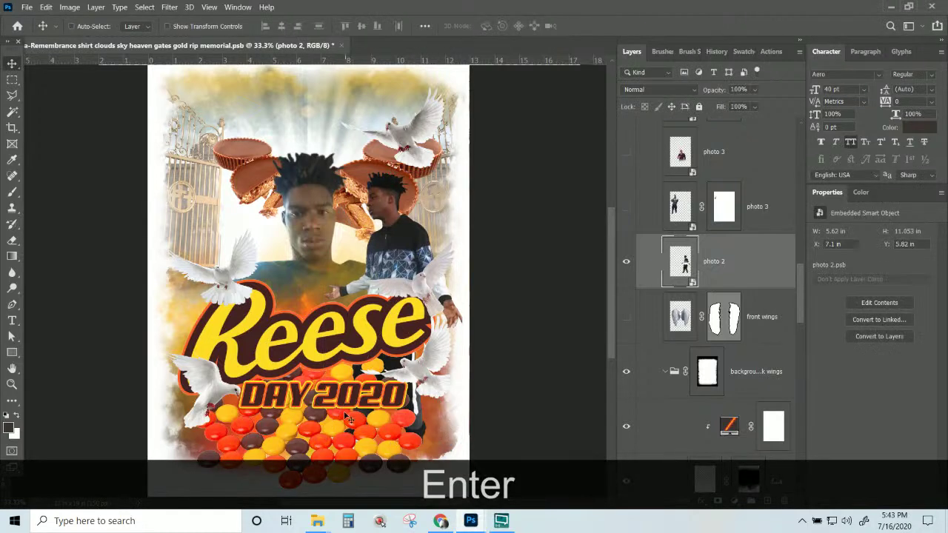
# - Add a layer mask to photo 2 and brush black over the lower legs and feet, undoing the stray last dab
pyautogui.click(730, 262)
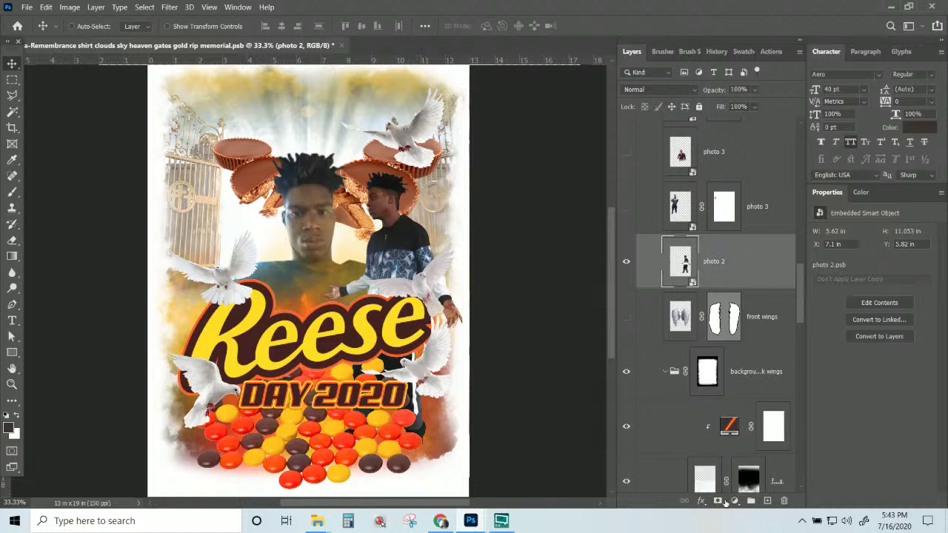
pyautogui.click(717, 501)
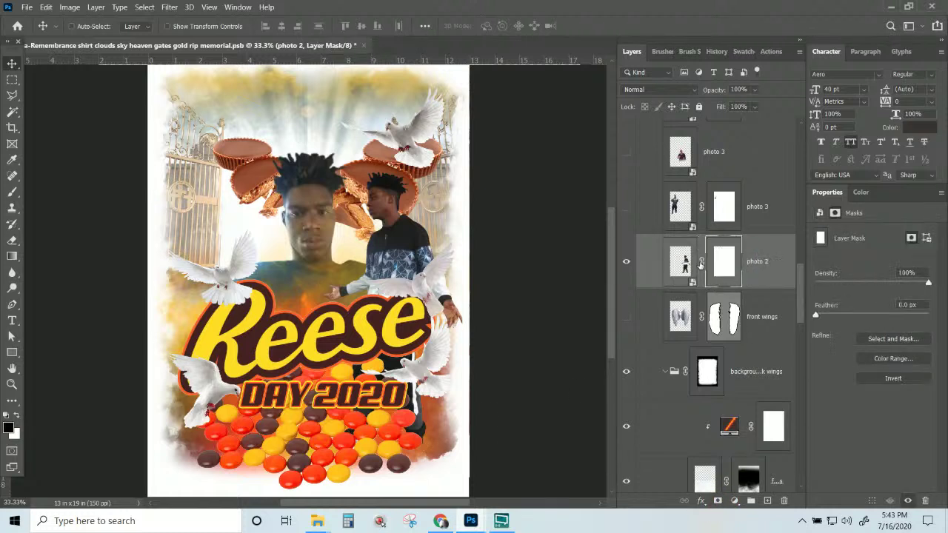
pyautogui.click(11, 189)
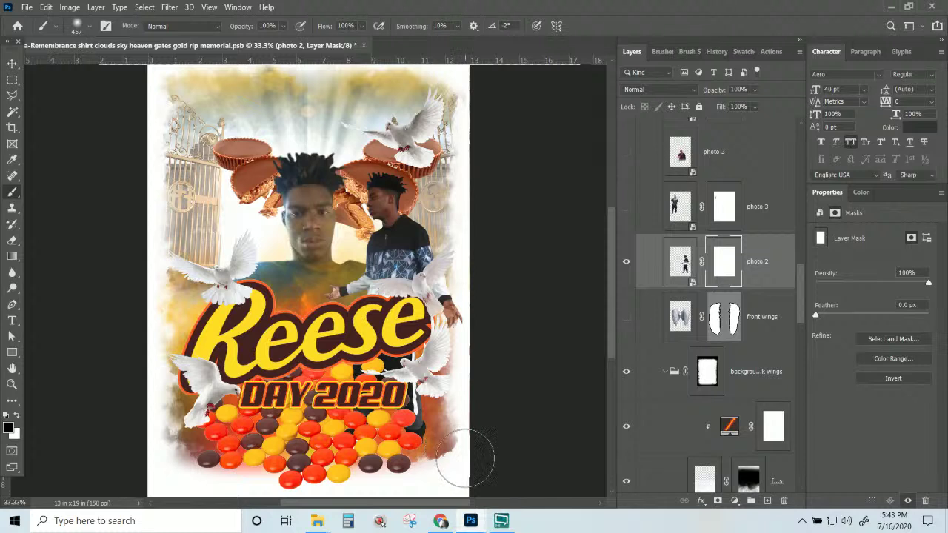
pyautogui.moveTo(447, 448)
pyautogui.mouseDown()
pyautogui.moveTo(459, 425)
pyautogui.moveTo(453, 454)
pyautogui.moveTo(485, 394)
pyautogui.moveTo(468, 419)
pyautogui.mouseUp()
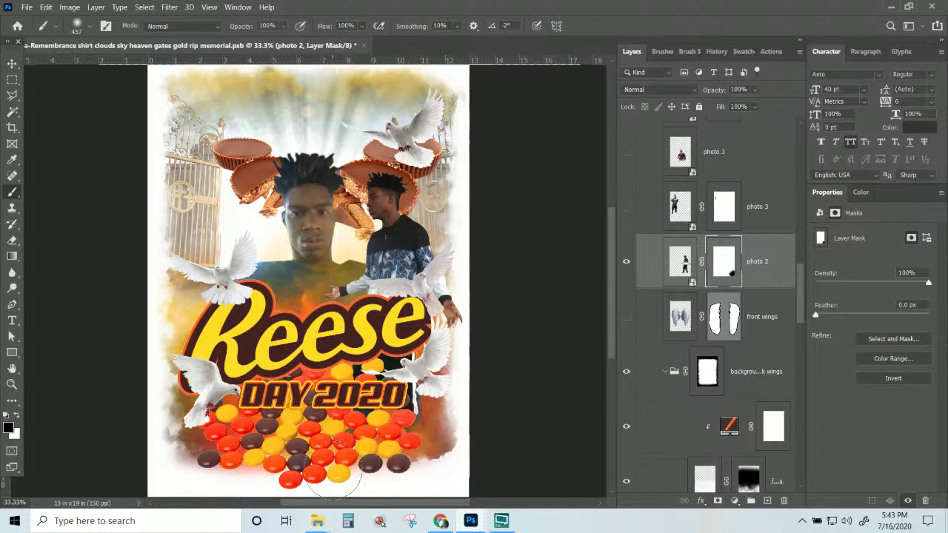
pyautogui.moveTo(337, 477)
pyautogui.mouseDown()
pyautogui.moveTo(479, 437)
pyautogui.moveTo(482, 422)
pyautogui.mouseUp()
pyautogui.click(473, 464)
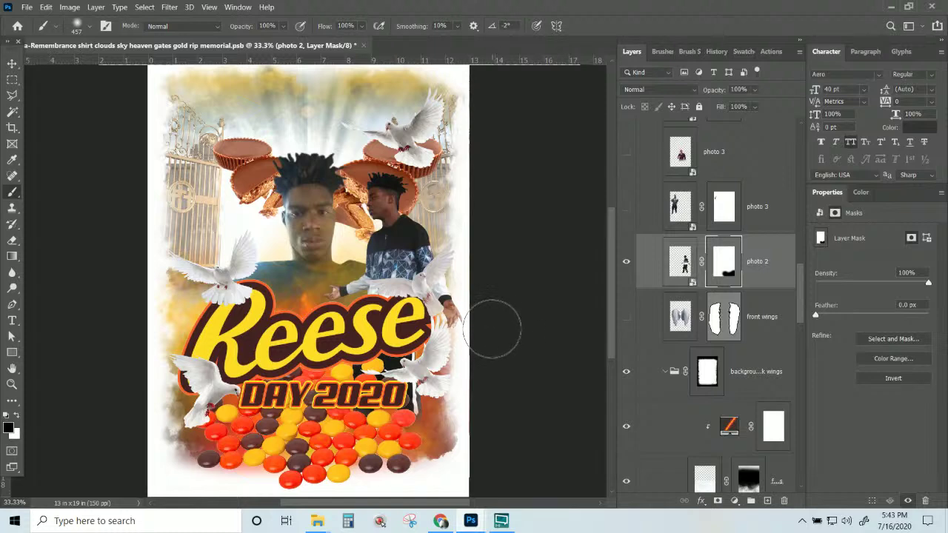
pyautogui.click(488, 353)
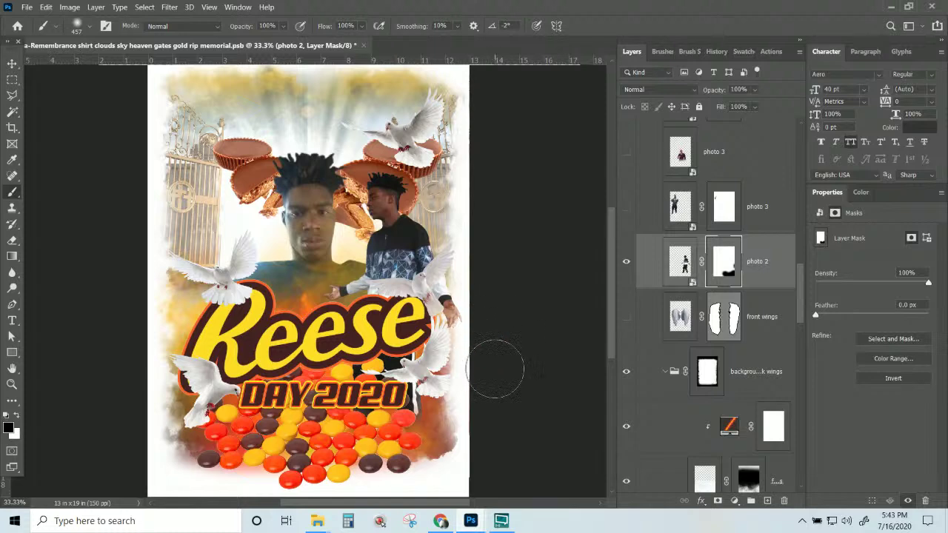
pyautogui.hotkey('ctrl', 'z')
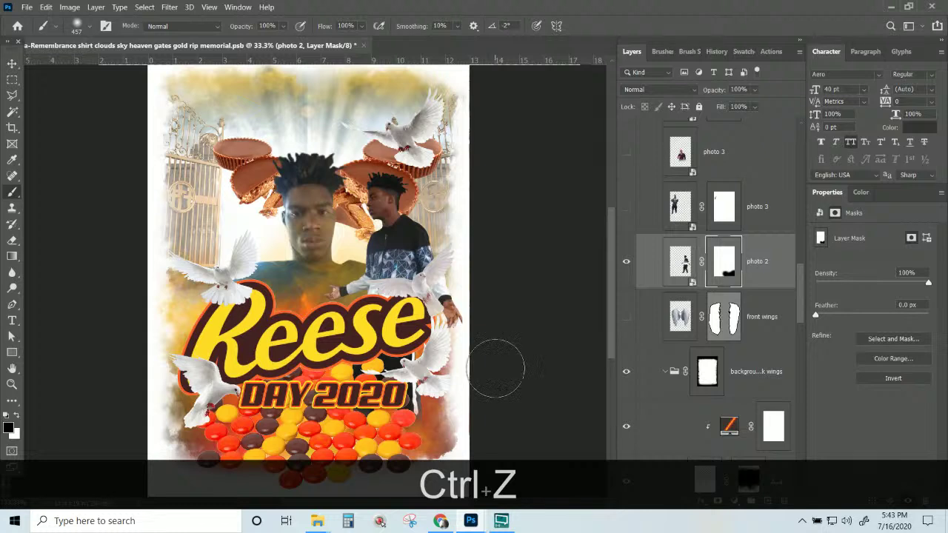
# - Examine up close the photo 2 figure's hands and the doves overlapping the end of the Reese logo
pyautogui.press('ctrl+KP_Add')
pyautogui.press('ctrl+KP_Add')
pyautogui.press('ctrl+KP_Add')
pyautogui.press('ctrl+KP_Add')
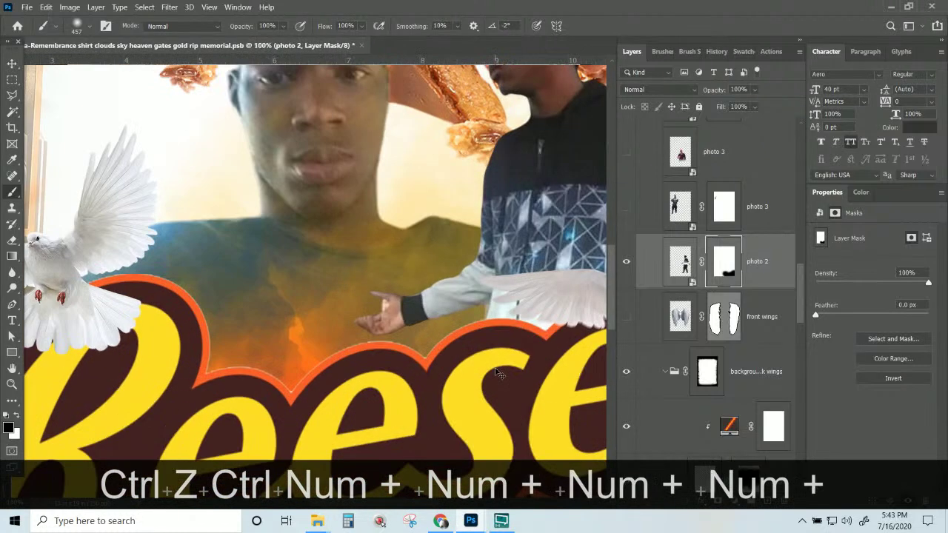
pyautogui.press('space')
pyautogui.moveTo(581, 340); pyautogui.dragTo(333, 315)
pyautogui.press('ctrl+KP_Add')
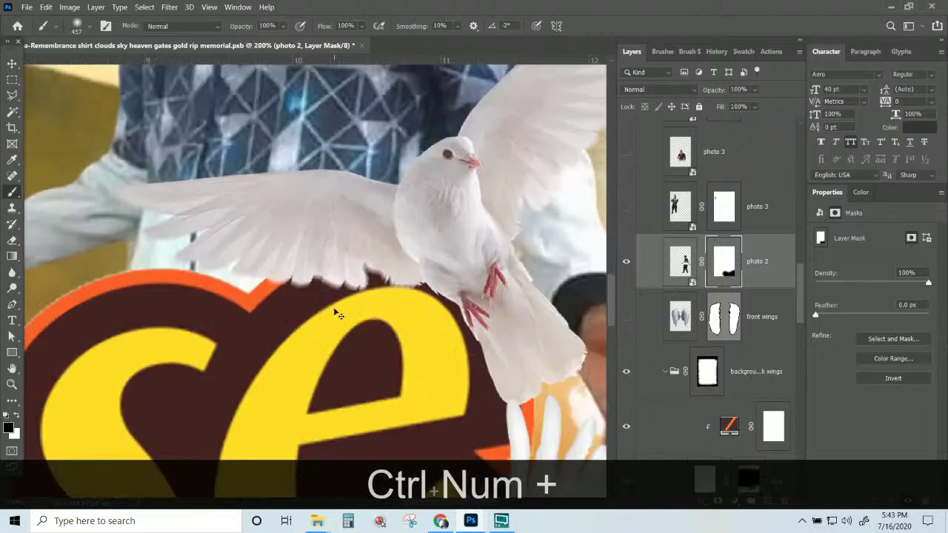
pyautogui.press('space')
pyautogui.moveTo(411, 322)
pyautogui.mouseDown()
pyautogui.moveTo(267, 246)
pyautogui.moveTo(215, 205)
pyautogui.mouseUp()
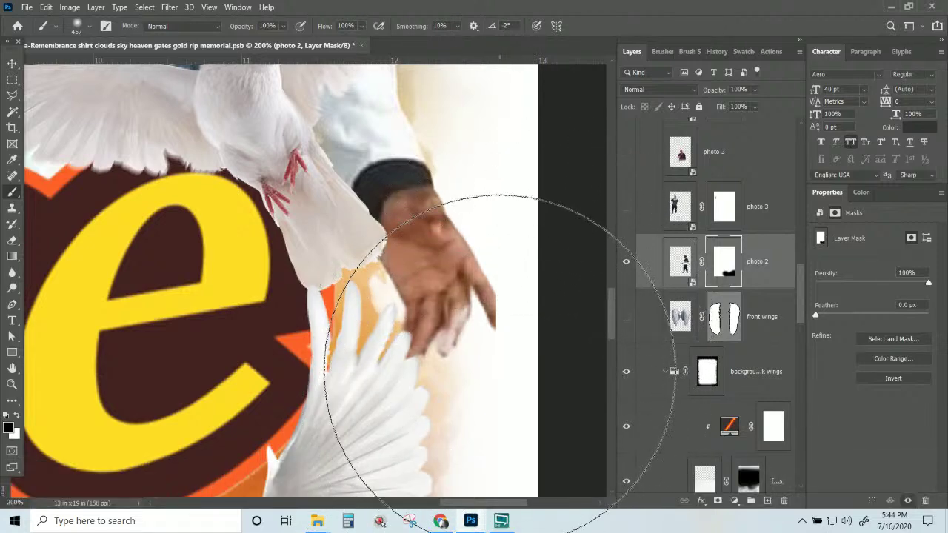
pyautogui.press('ctrl+KP_Add')
pyautogui.press('ctrl+KP_Add')
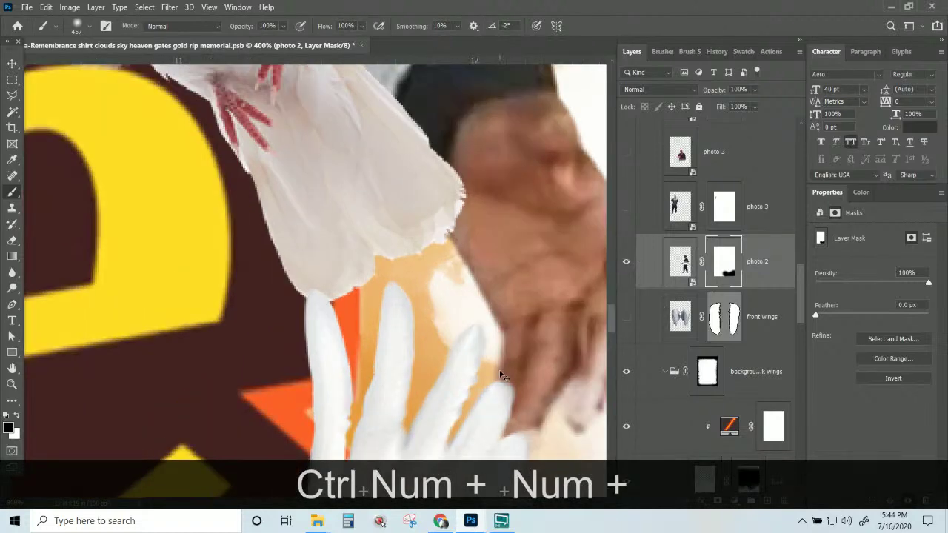
pyautogui.press('ctrl+KP_Subtract')
pyautogui.press('ctrl+KP_Subtract')
pyautogui.press('ctrl+KP_Subtract')
pyautogui.press('ctrl+KP_Subtract')
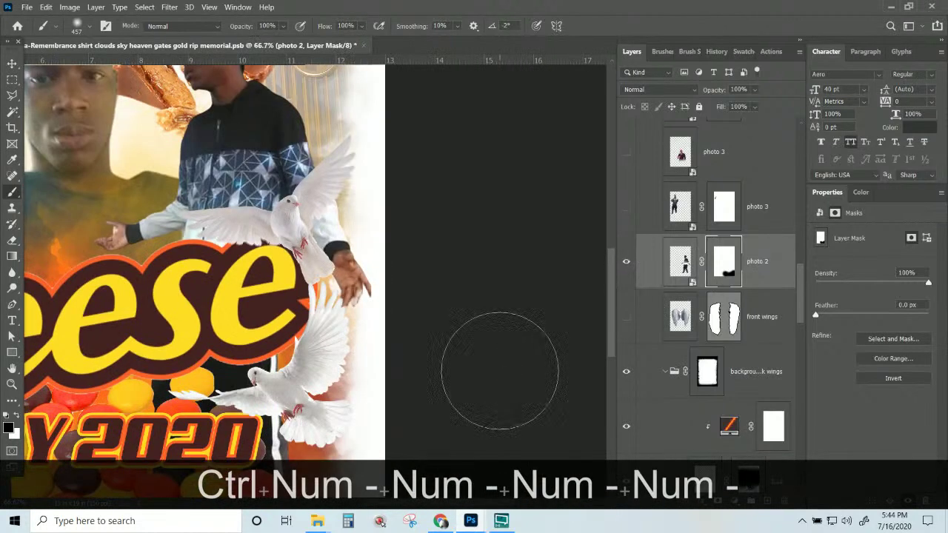
# - Move the lower-right dove up and slightly right so its wing covers the photo 2 figure's outer hand
pyautogui.click(12, 63)
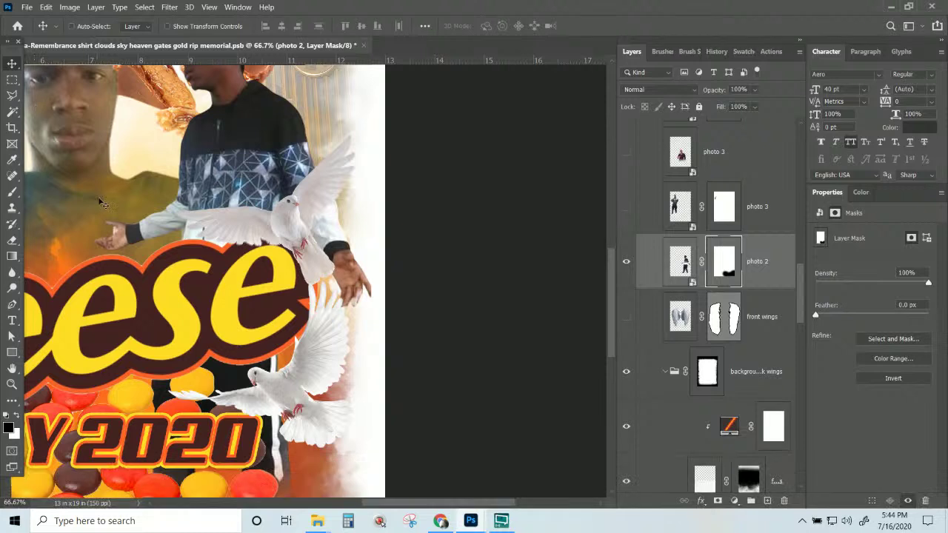
pyautogui.rightClick(286, 394)
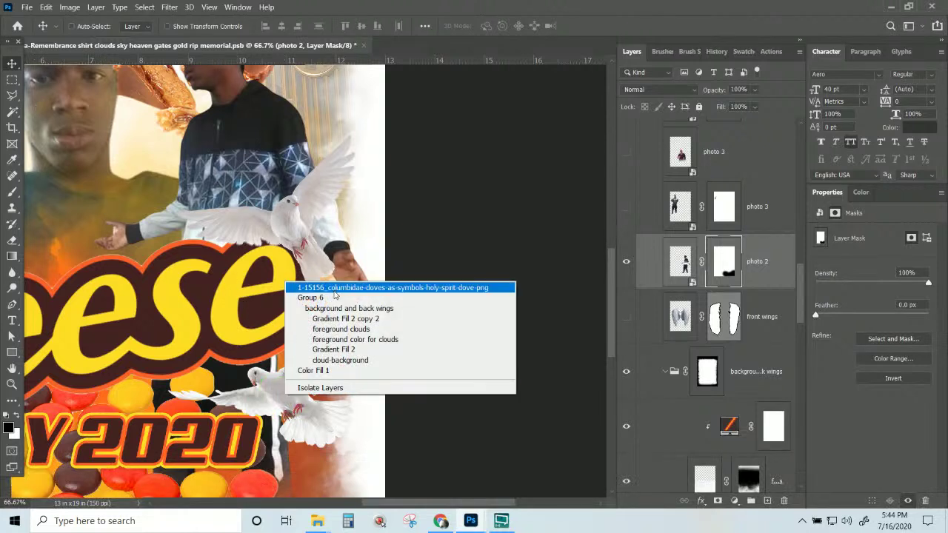
pyautogui.click(335, 291)
pyautogui.moveTo(308, 389); pyautogui.dragTo(331, 360)
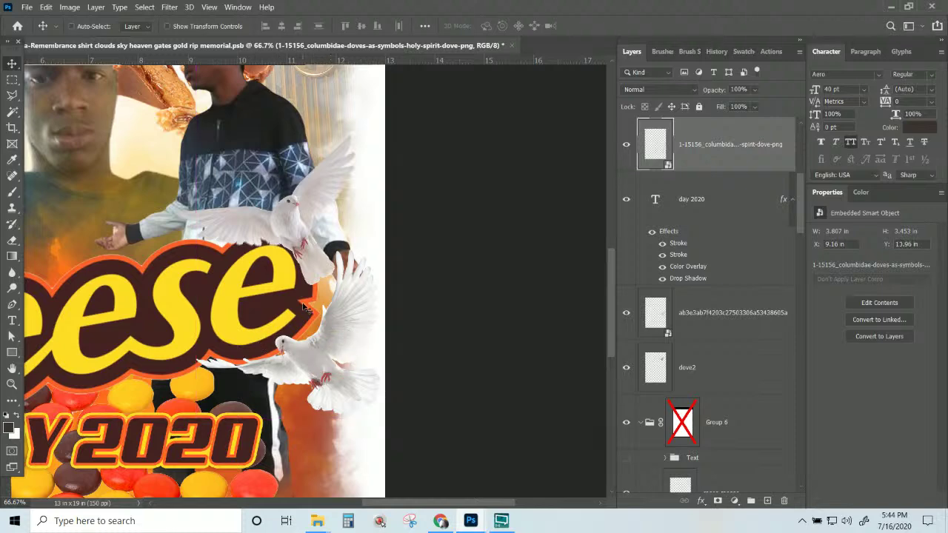
# - Add a black Multiply drop shadow with 17% opacity to the moved dove
pyautogui.press('ctrl+KP_Subtract')
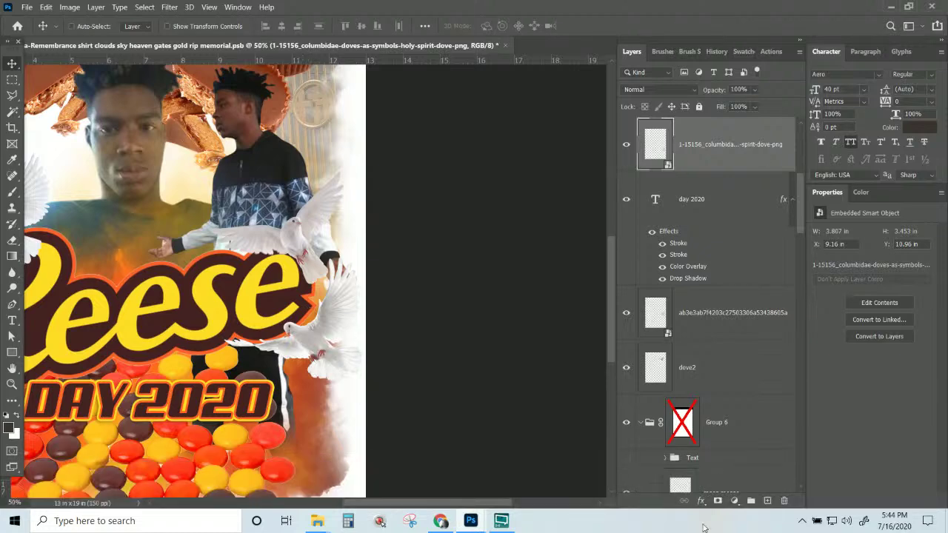
pyautogui.click(701, 501)
pyautogui.click(707, 500)
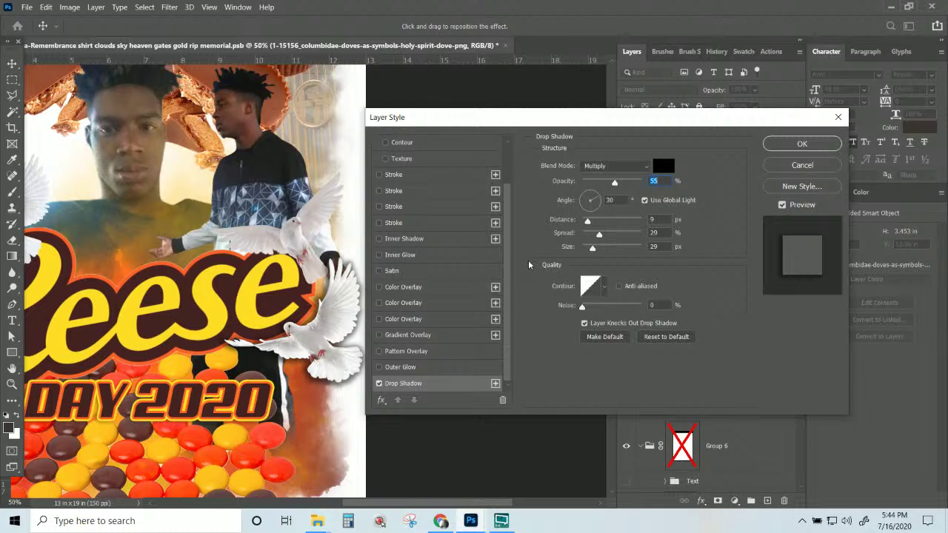
pyautogui.moveTo(602, 185); pyautogui.dragTo(592, 184)
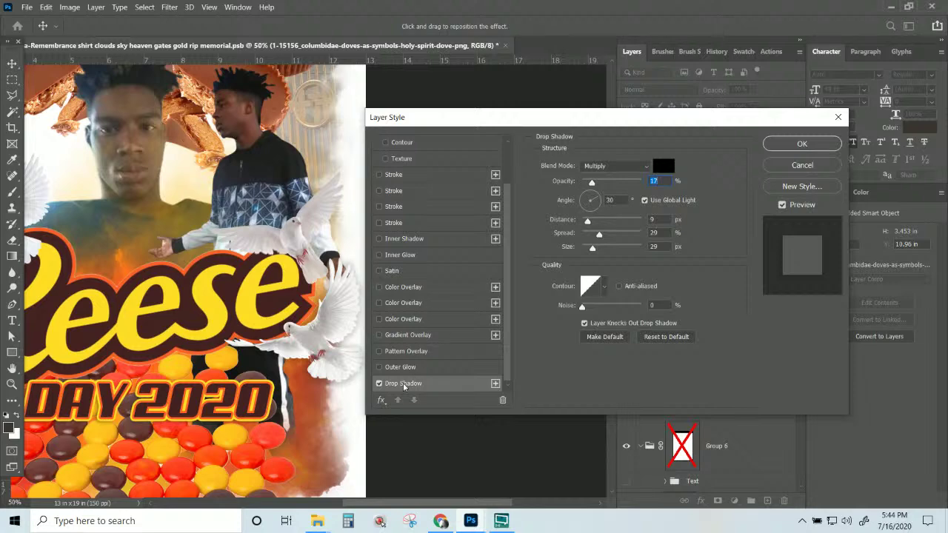
pyautogui.click(821, 148)
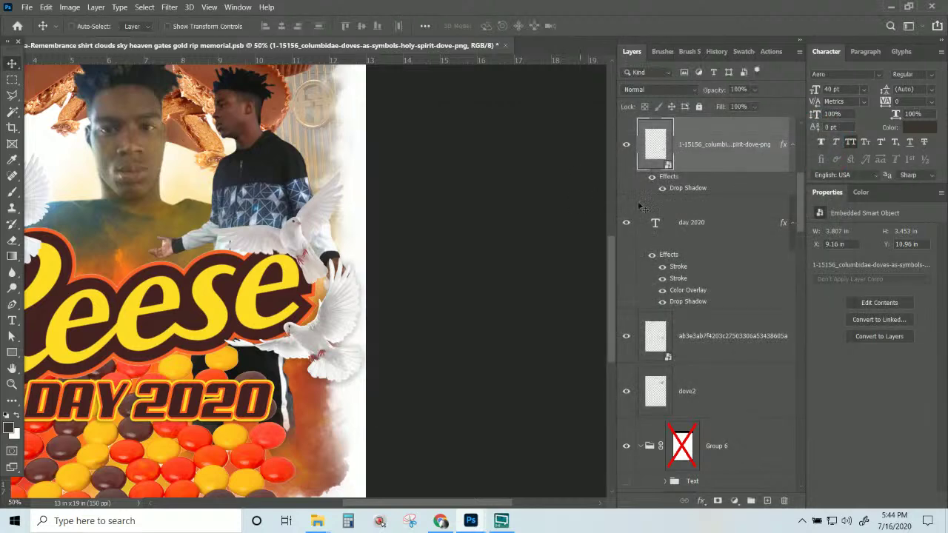
# - Scale the lower-right dove down to 15.92%, keeping its upper-left corner in place
pyautogui.click(329, 371)
pyautogui.press('ctrl')
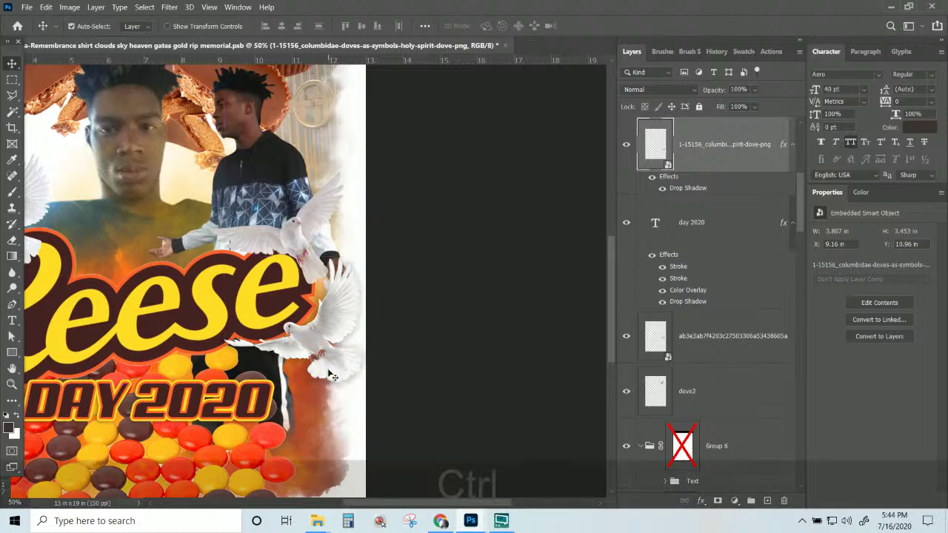
pyautogui.hotkey('ctrl', 't')
pyautogui.moveTo(368, 386); pyautogui.dragTo(355, 365)
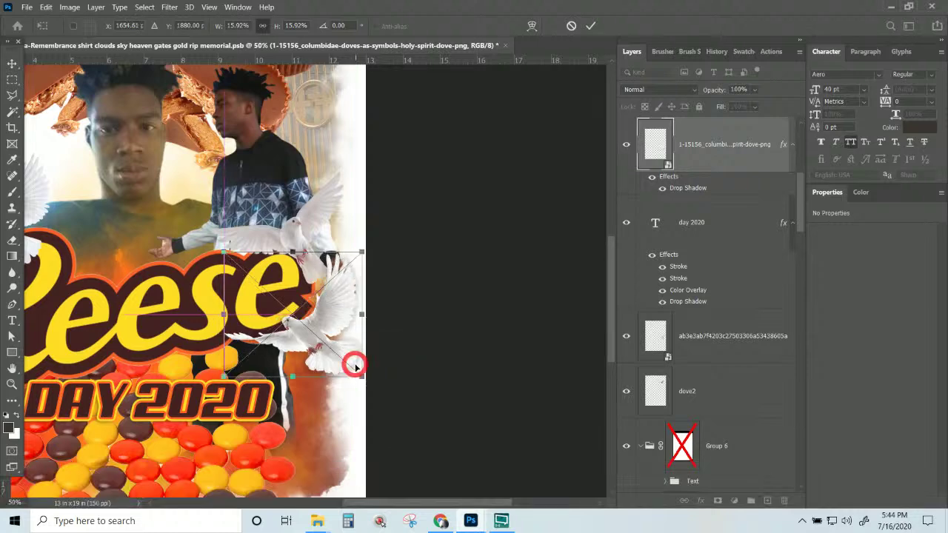
pyautogui.press('Return')
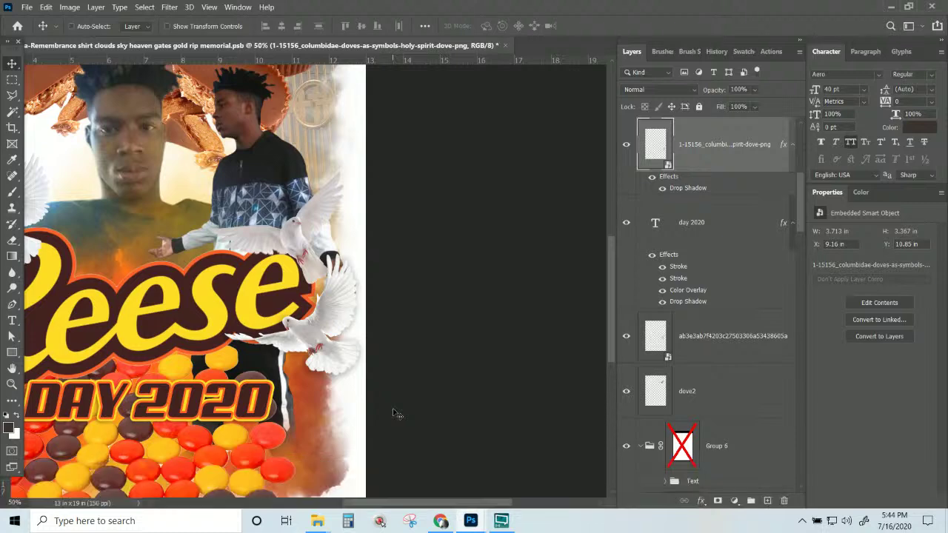
# - Copy the dove's drop shadow style onto the dove1 and 1-14339 white dove layers
pyautogui.press('ctrl+KP_Subtract')
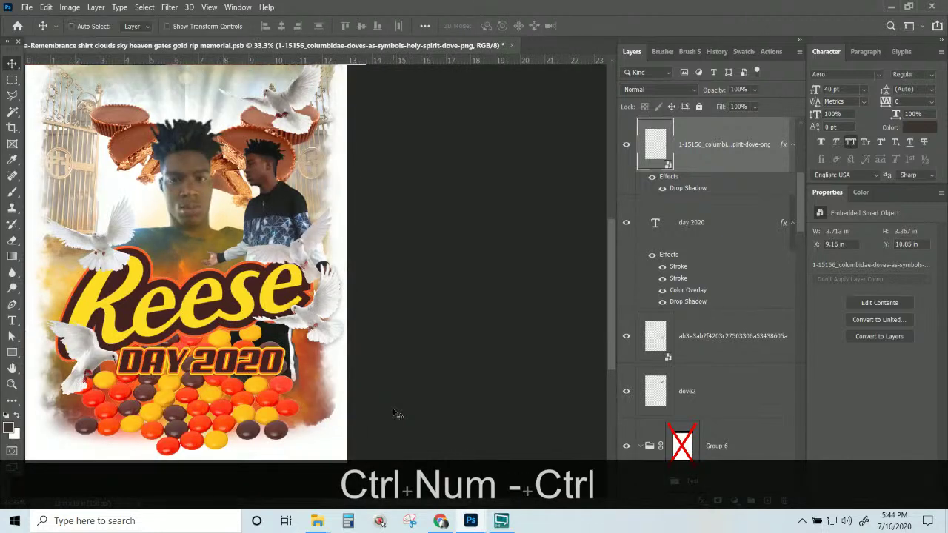
pyautogui.rightClick(741, 154)
pyautogui.click(803, 311)
pyautogui.scroll(4, 717, 208)
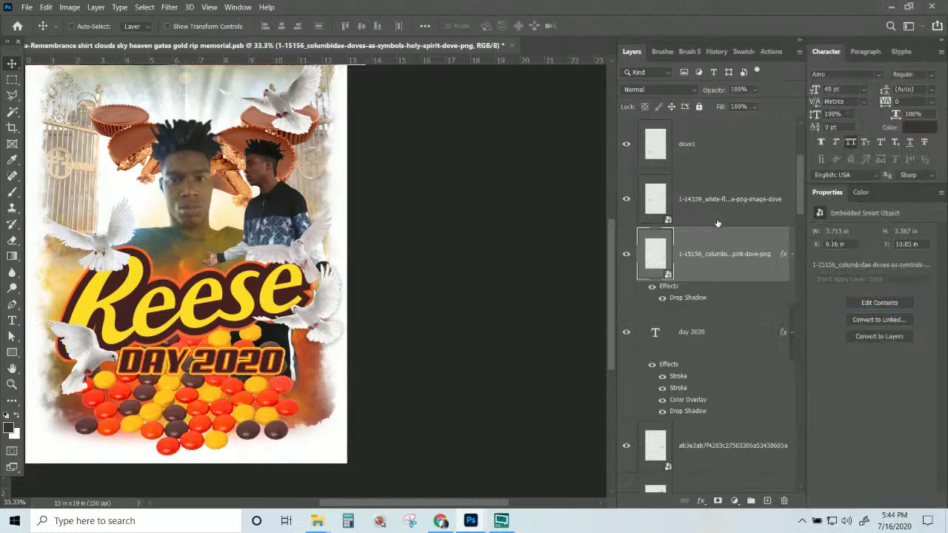
pyautogui.click(711, 255)
pyautogui.keyDown('shift'); pyautogui.click(663, 317); pyautogui.keyUp('shift')
pyautogui.rightClick(717, 317)
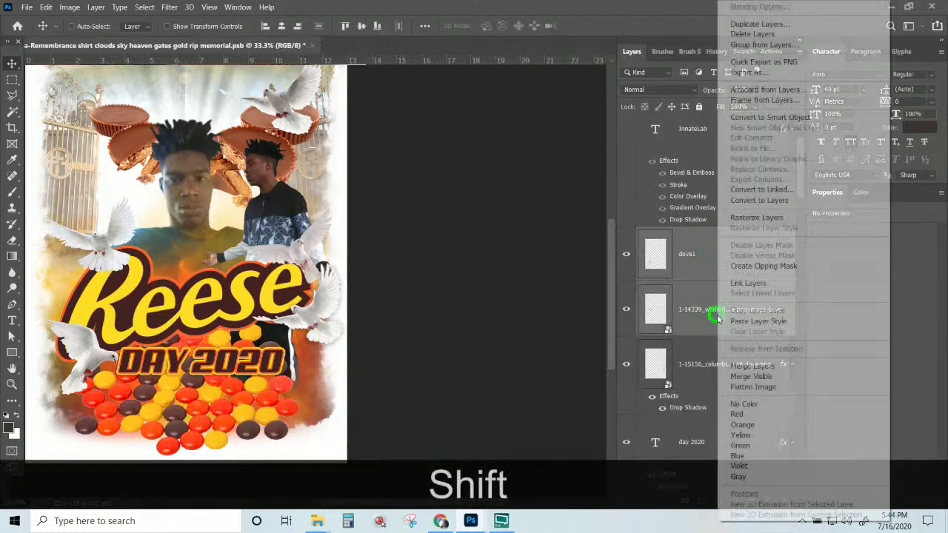
pyautogui.click(756, 320)
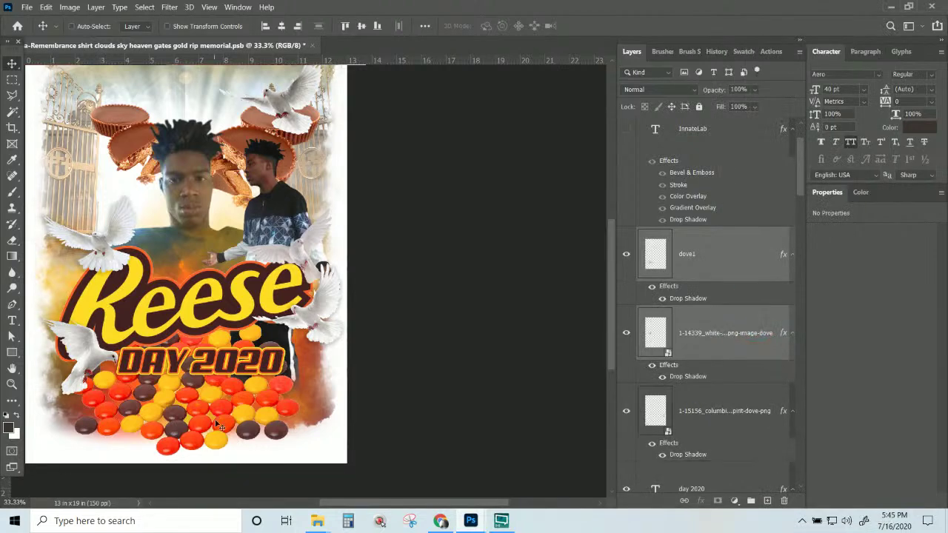
pyautogui.scroll(5, 221, 348)
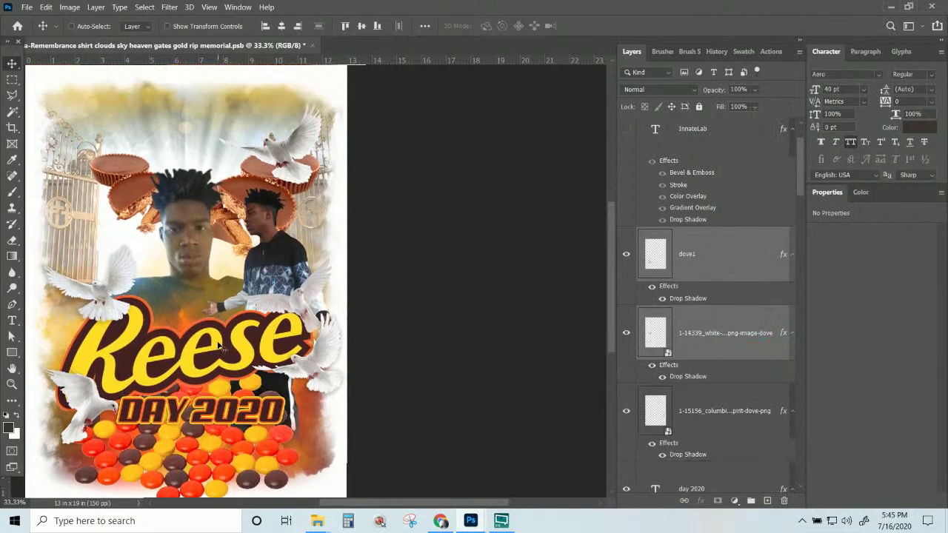
# - Select the upper-right dove2 layer and hide it from the artwork
pyautogui.rightClick(310, 153)
pyautogui.click(330, 159)
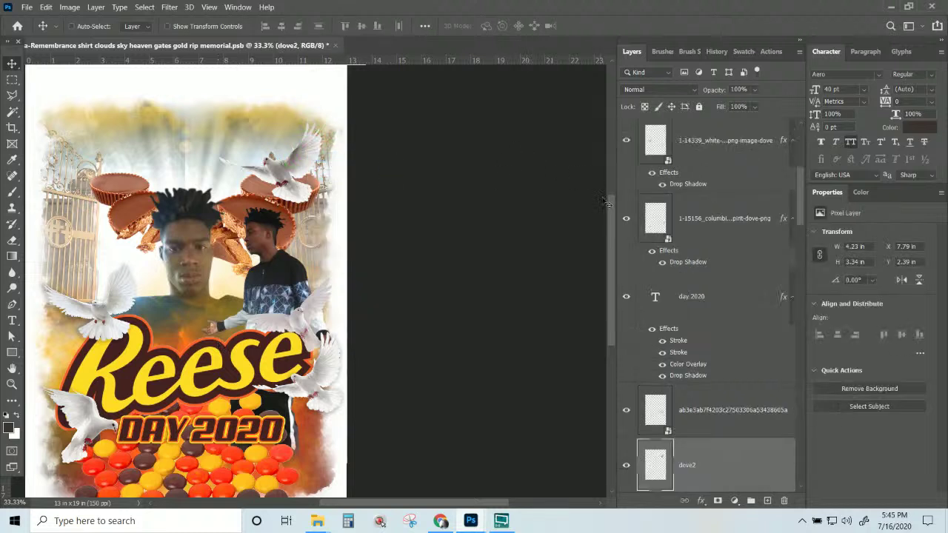
pyautogui.click(626, 464)
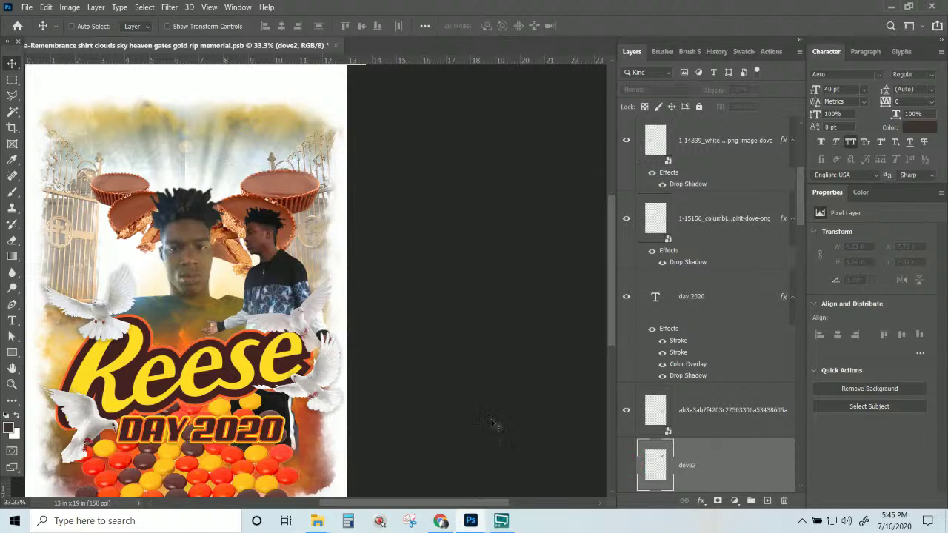
pyautogui.scroll(-1, 86, 348)
pyautogui.scroll(-3, 86, 348)
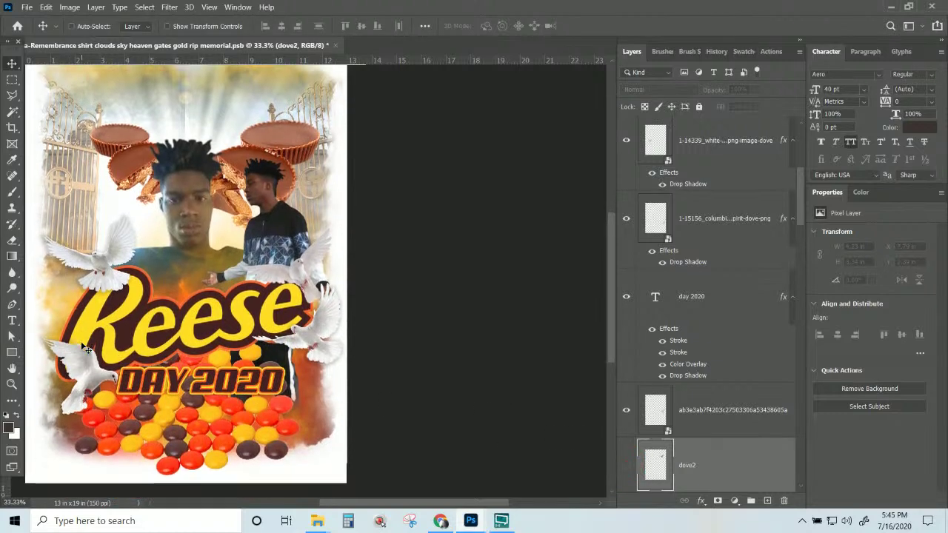
# - Compare the lower-left dove1 with and without its drop shadow effect
pyautogui.rightClick(97, 383)
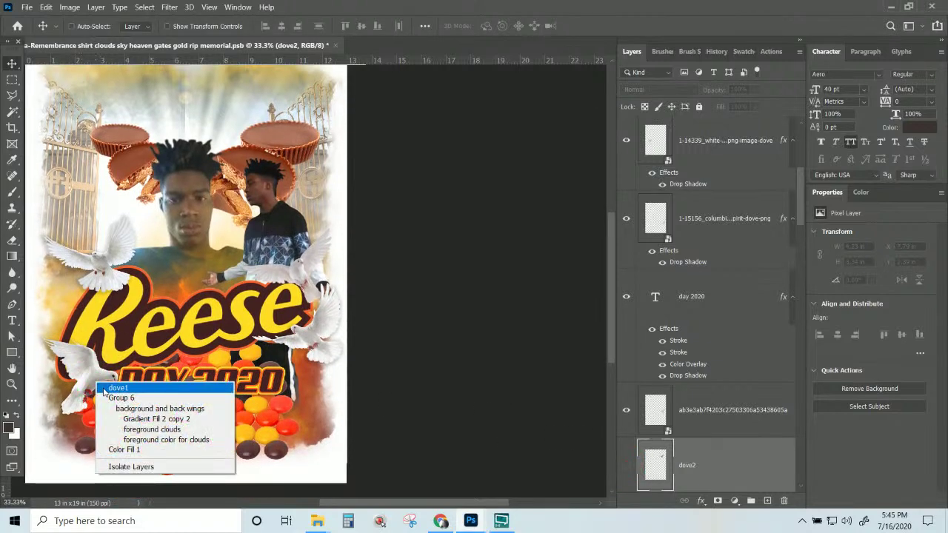
pyautogui.click(117, 388)
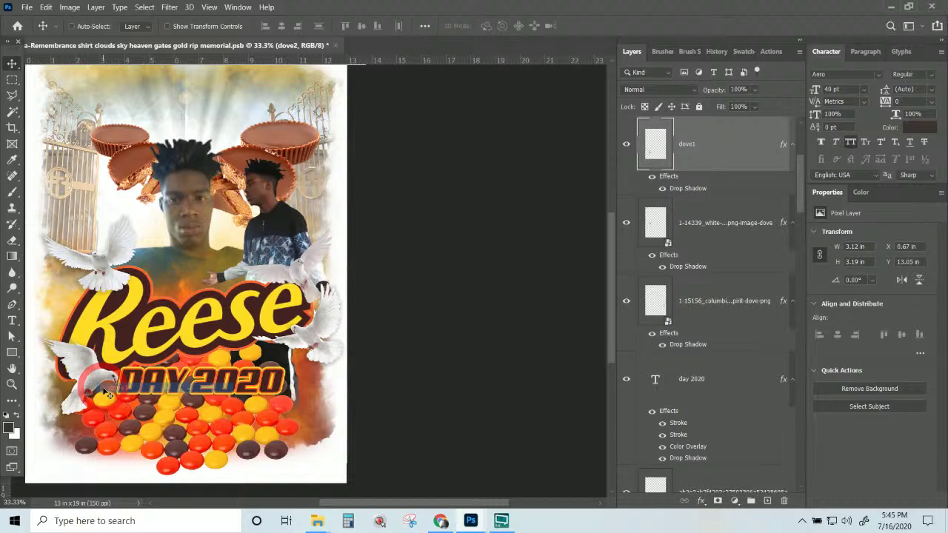
pyautogui.click(652, 176)
pyautogui.click(651, 176)
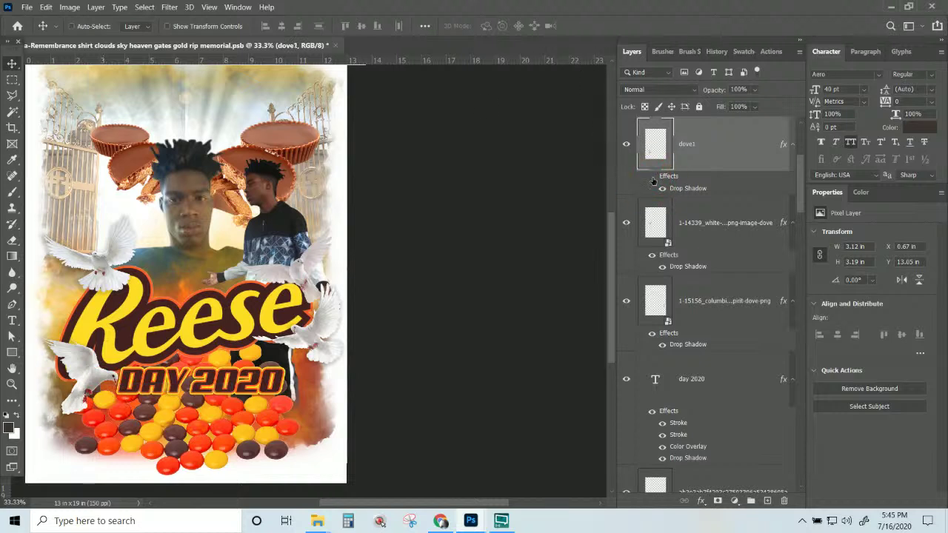
pyautogui.click(651, 176)
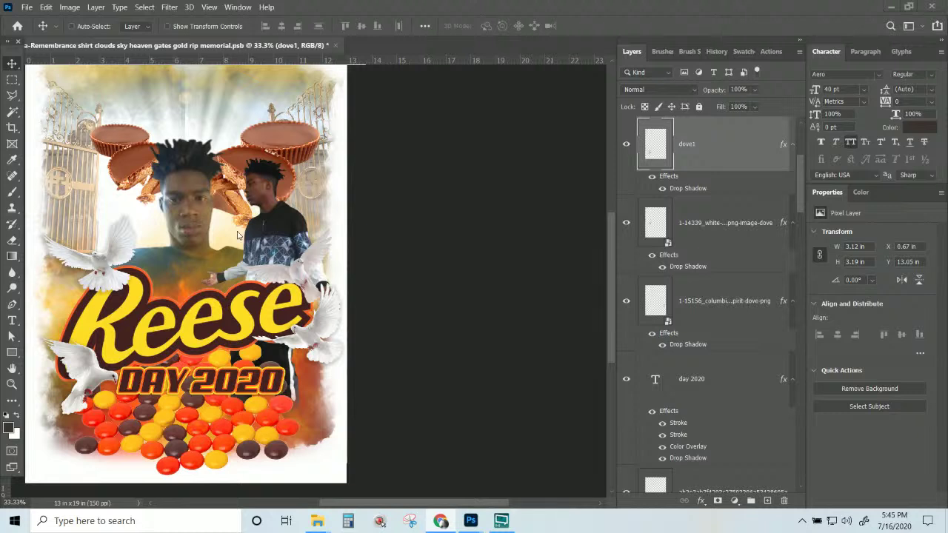
# - Delete the three hidden photo 1, photo 2 and photo 3 layers below the Reeses-pieces-loose layer
pyautogui.scroll(4, 718, 272)
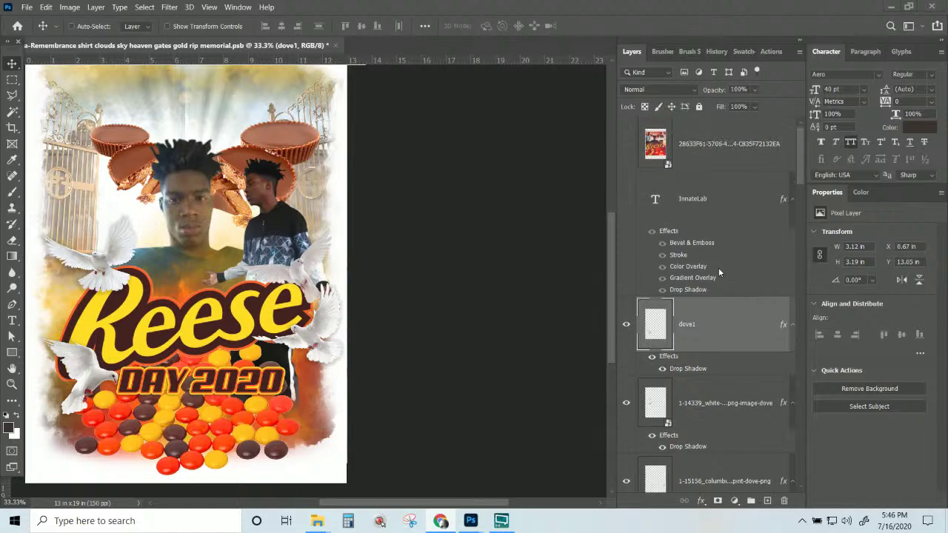
pyautogui.scroll(-5, 718, 272)
pyautogui.scroll(-10, 718, 271)
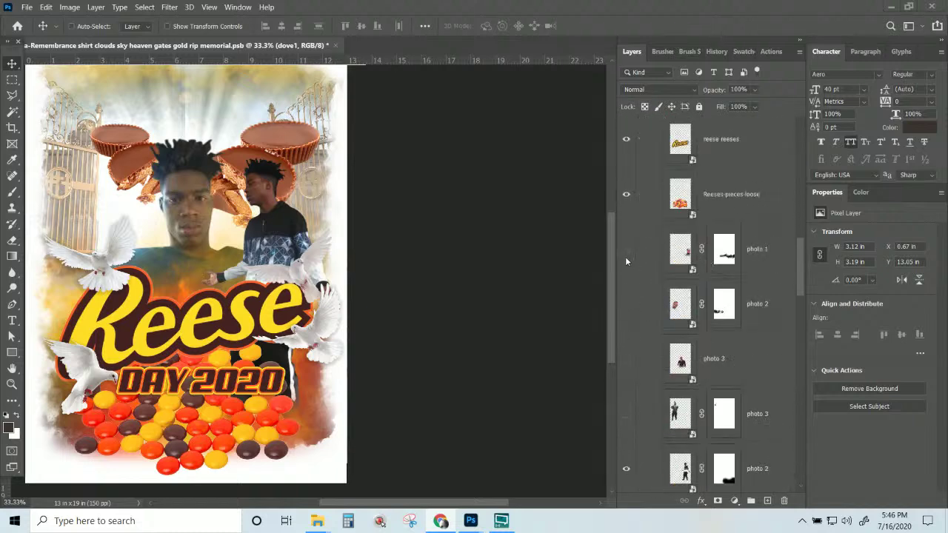
pyautogui.press('shift')
pyautogui.click(749, 274)
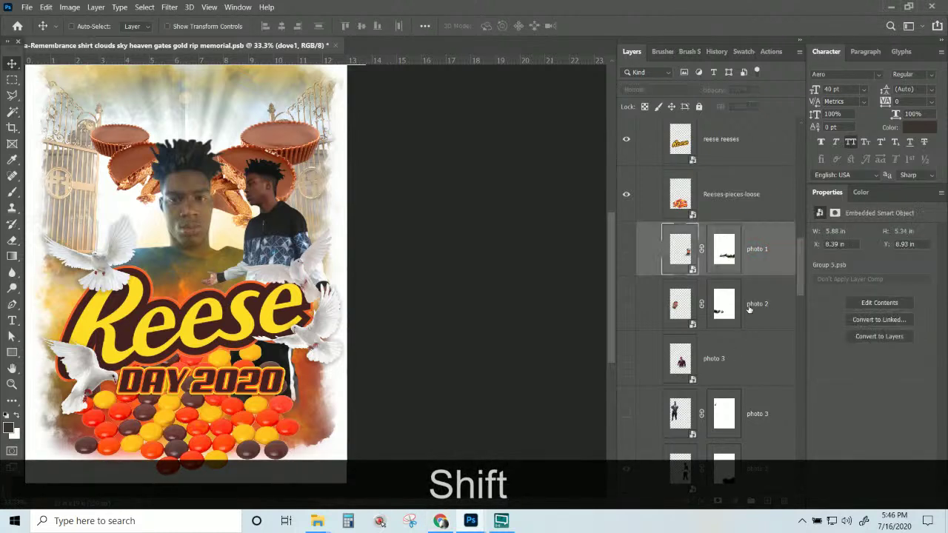
pyautogui.keyDown('shift'); pyautogui.click(759, 354); pyautogui.keyUp('shift')
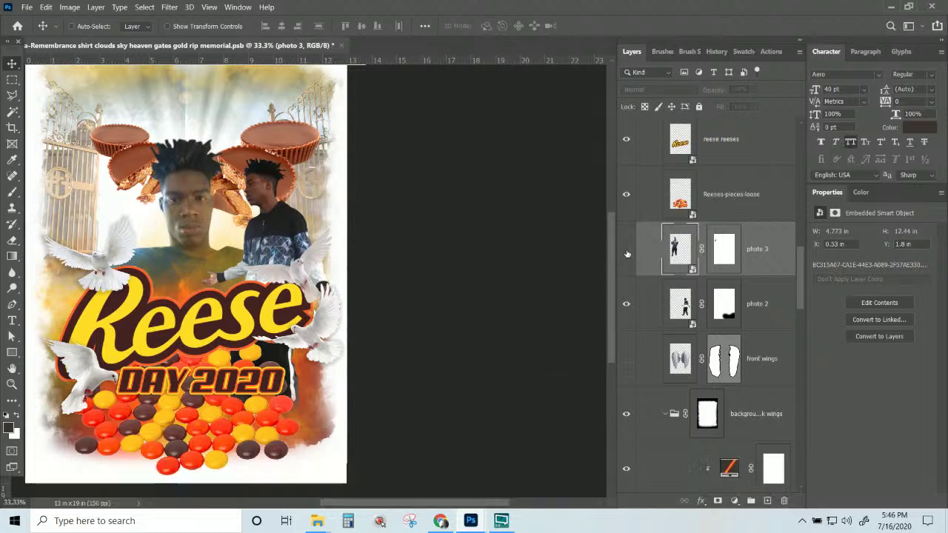
# - Show the remaining photo 3 layer and move its figure to the left of the central portrait, at about X 0.75 in, Y 5.28 in
pyautogui.click(626, 253)
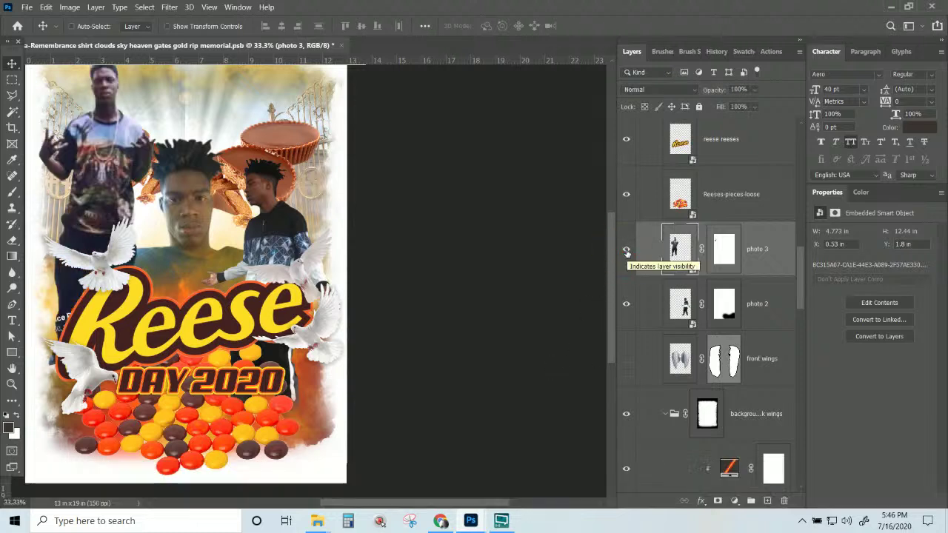
pyautogui.scroll(3, 47, 318)
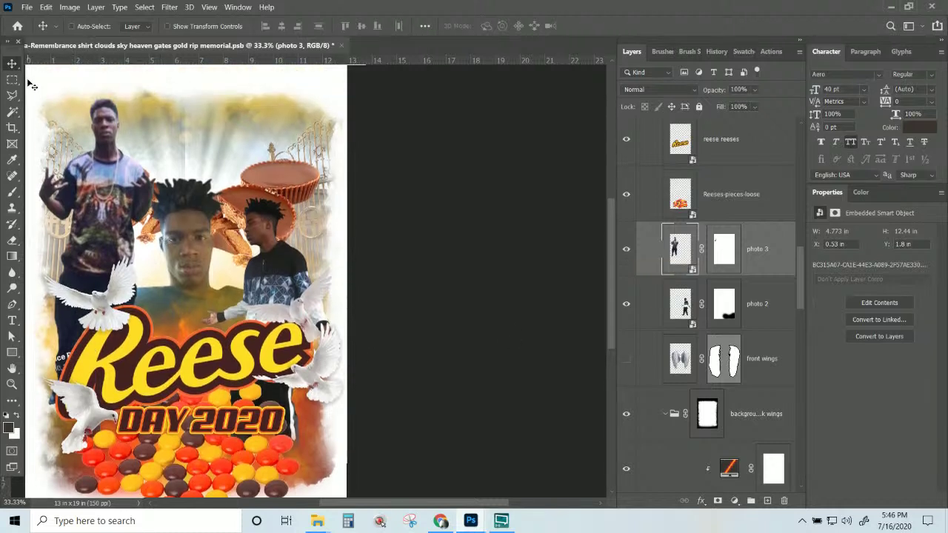
pyautogui.rightClick(95, 215)
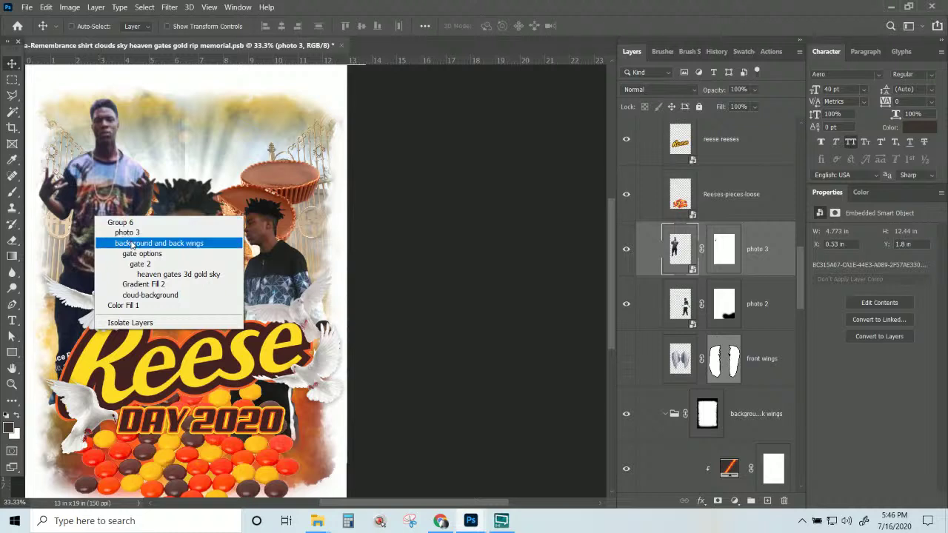
pyautogui.click(129, 234)
pyautogui.moveTo(112, 210); pyautogui.dragTo(181, 74)
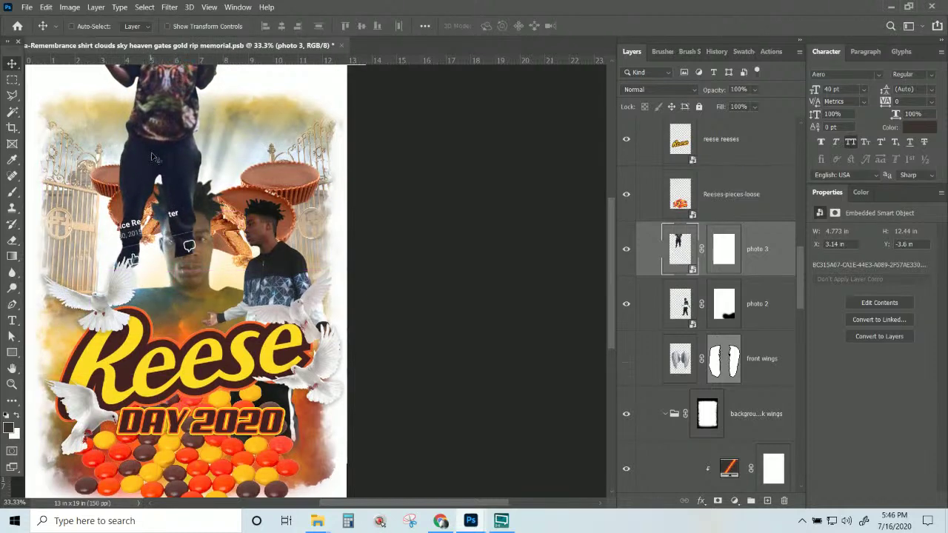
pyautogui.rightClick(170, 117)
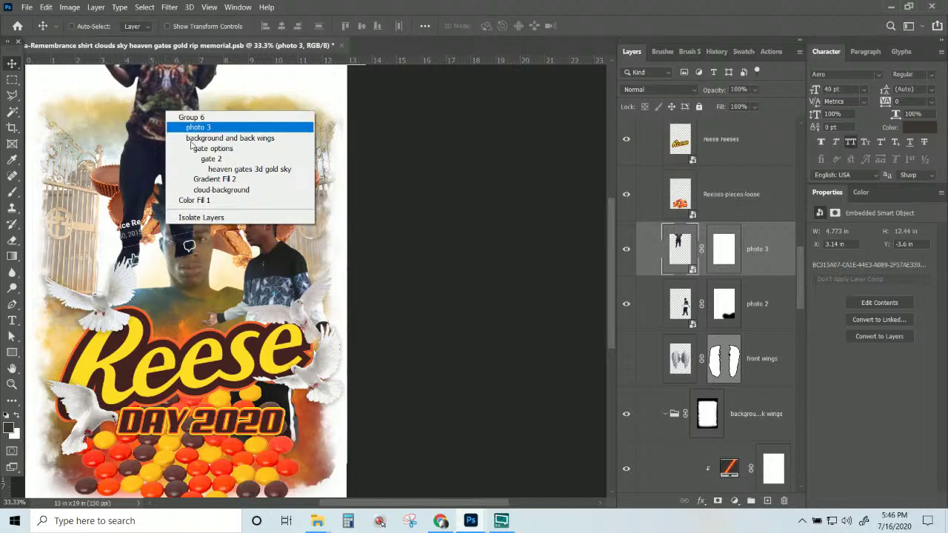
pyautogui.click(171, 95)
pyautogui.moveTo(171, 93); pyautogui.dragTo(118, 305)
pyautogui.scroll(-3, 127, 282)
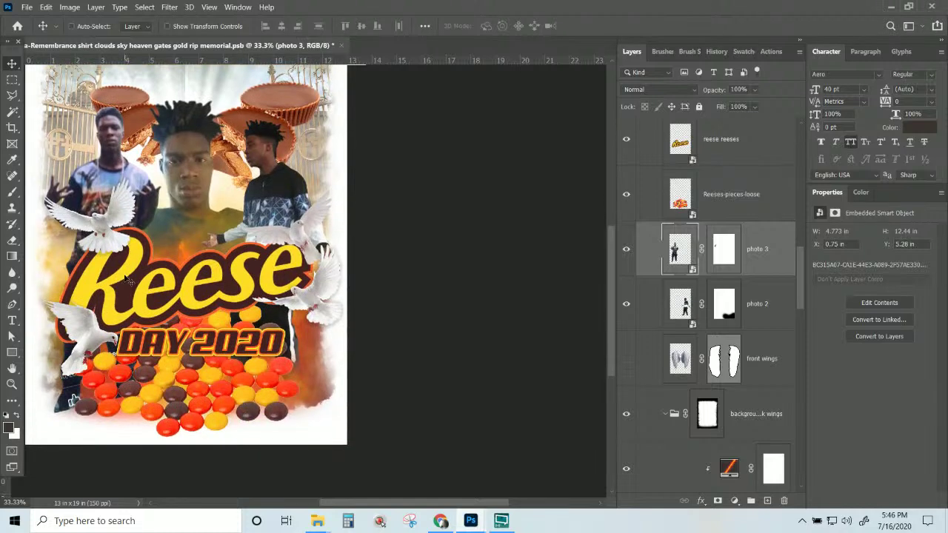
# - Scale the photo 3 figure down to 91.28% with Free Transform
pyautogui.hotkey('ctrl', 't')
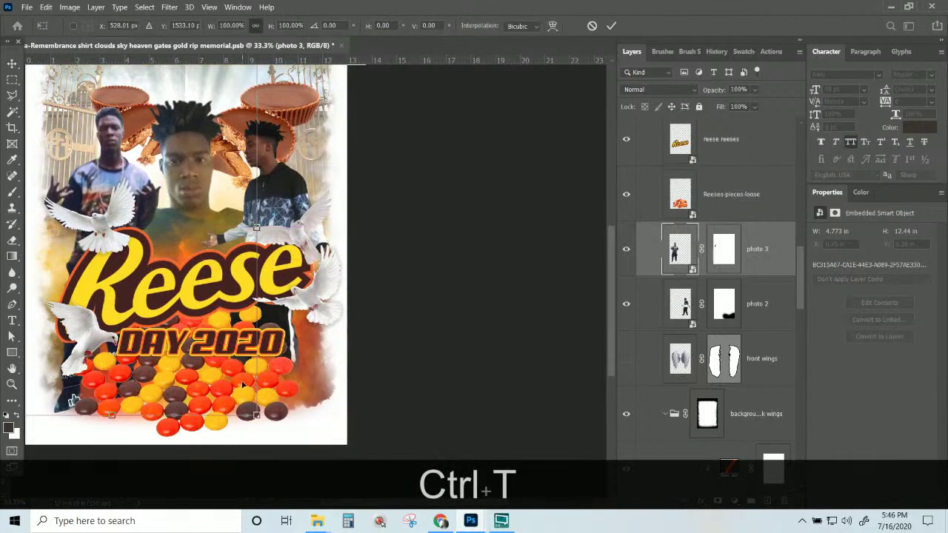
pyautogui.moveTo(256, 415); pyautogui.dragTo(231, 382)
pyautogui.moveTo(122, 180); pyautogui.dragTo(103, 198)
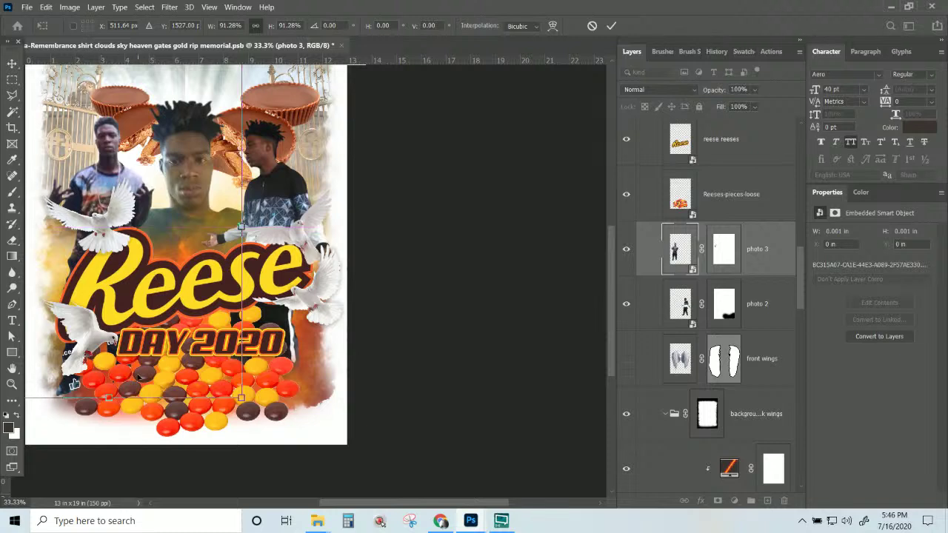
pyautogui.press('Return')
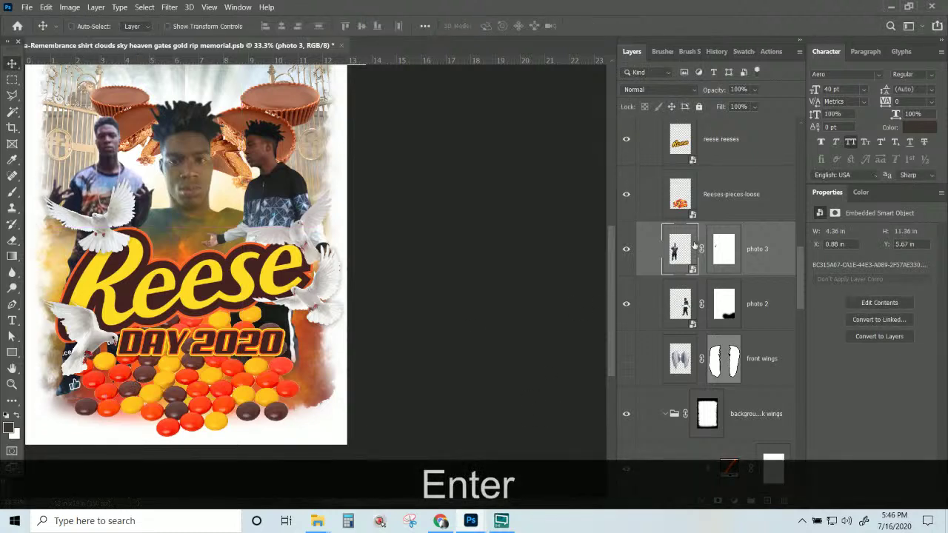
# - Paint black on photo 3's layer mask with a 457-size soft brush to hide the figure's lower legs around the candy
pyautogui.click(725, 247)
pyautogui.press('space')
pyautogui.moveTo(52, 196); pyautogui.dragTo(142, 196)
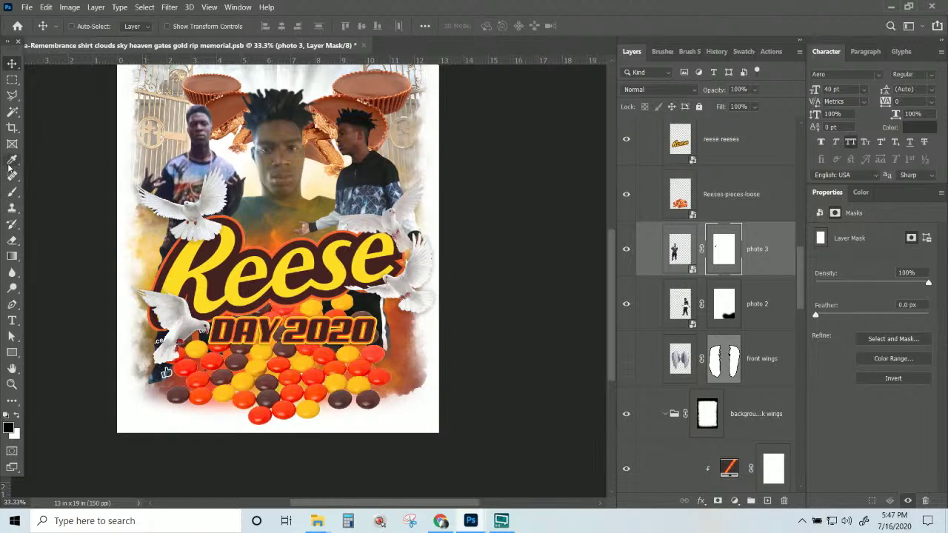
pyautogui.click(12, 192)
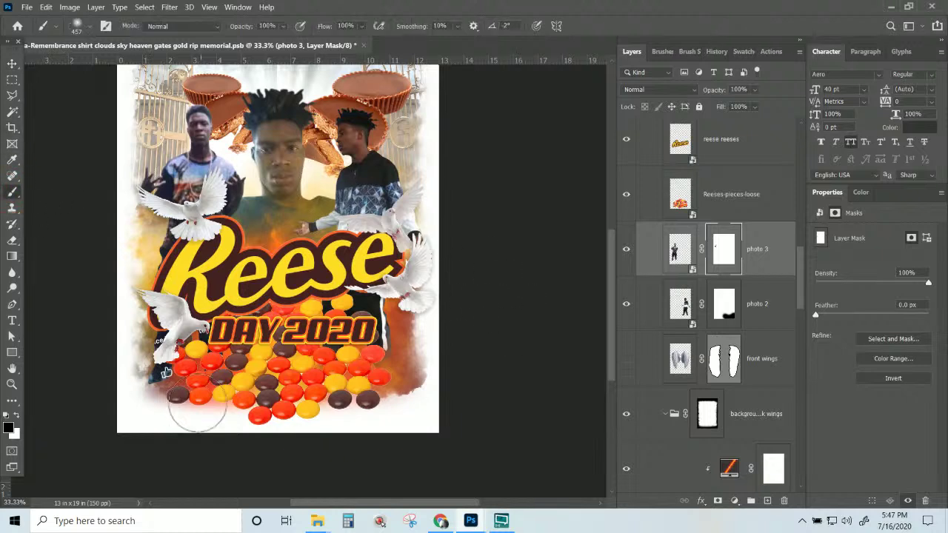
pyautogui.moveTo(134, 381)
pyautogui.mouseDown()
pyautogui.moveTo(123, 360)
pyautogui.moveTo(138, 352)
pyautogui.moveTo(157, 373)
pyautogui.moveTo(181, 370)
pyautogui.moveTo(282, 408)
pyautogui.mouseUp()
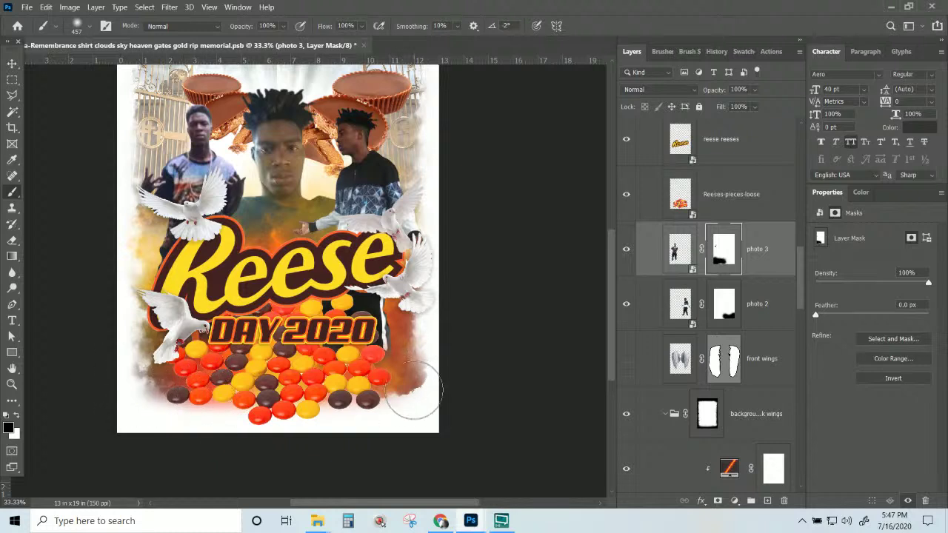
# - Move the 1-14339 white dove from photo 3's torso up above the central portrait, at about X 5.38 in, Y 2.19 in
pyautogui.scroll(2, 378, 351)
pyautogui.scroll(2, 378, 348)
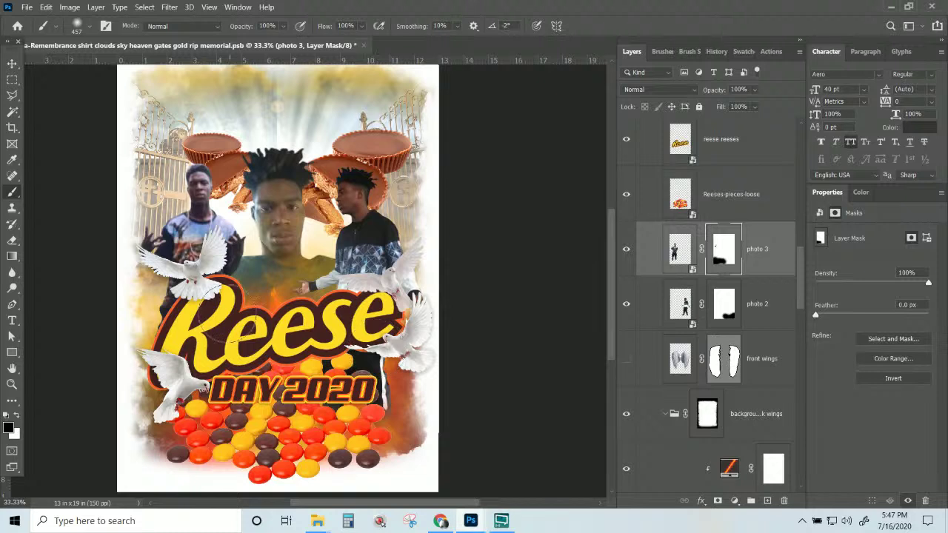
pyautogui.scroll(2, 163, 370)
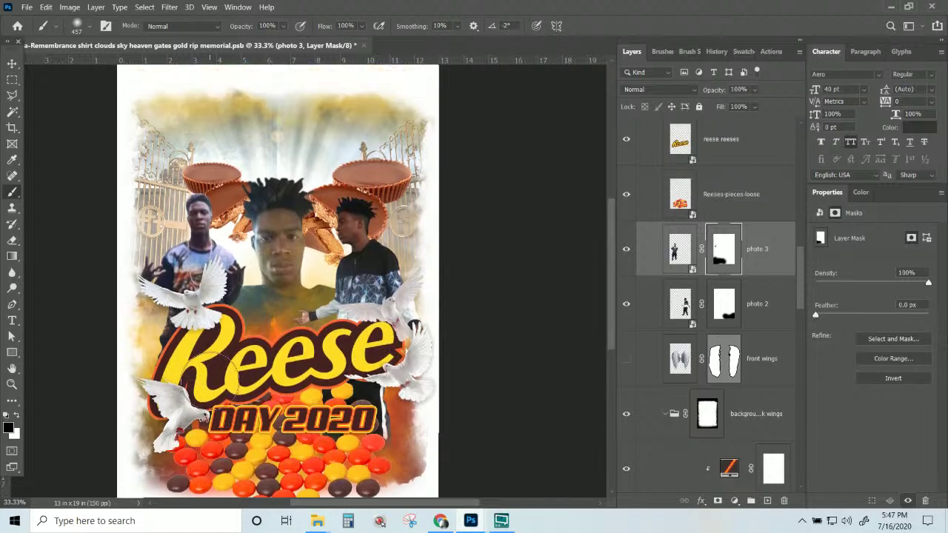
pyautogui.scroll(1, 203, 370)
pyautogui.click(12, 63)
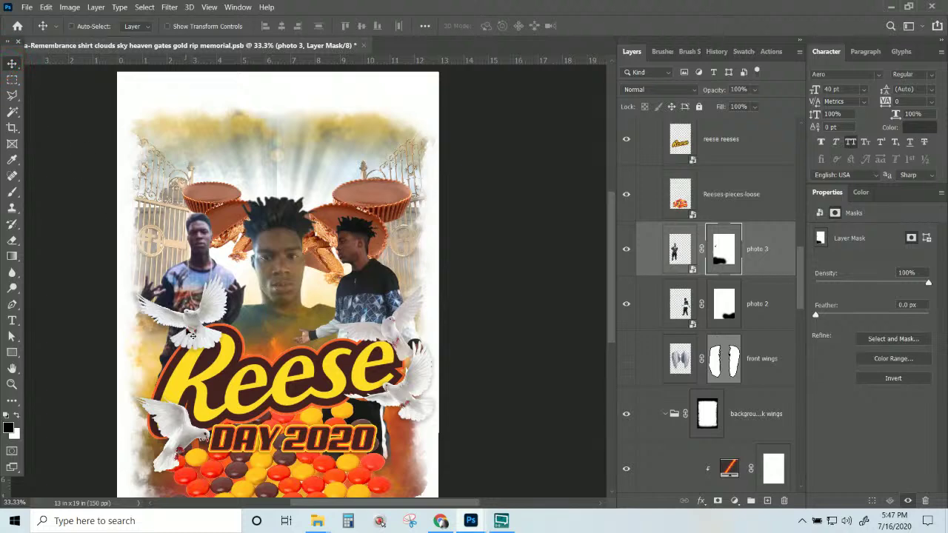
pyautogui.rightClick(195, 331)
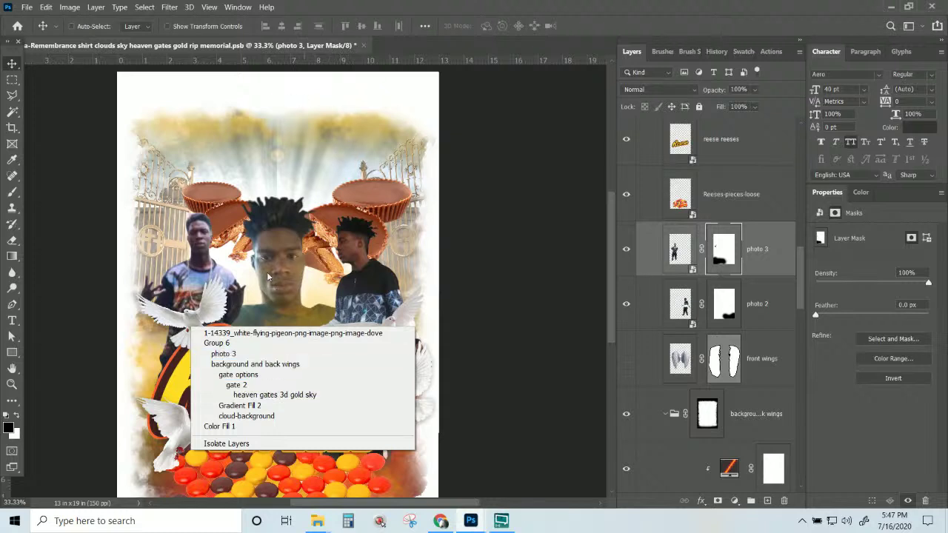
pyautogui.click(250, 333)
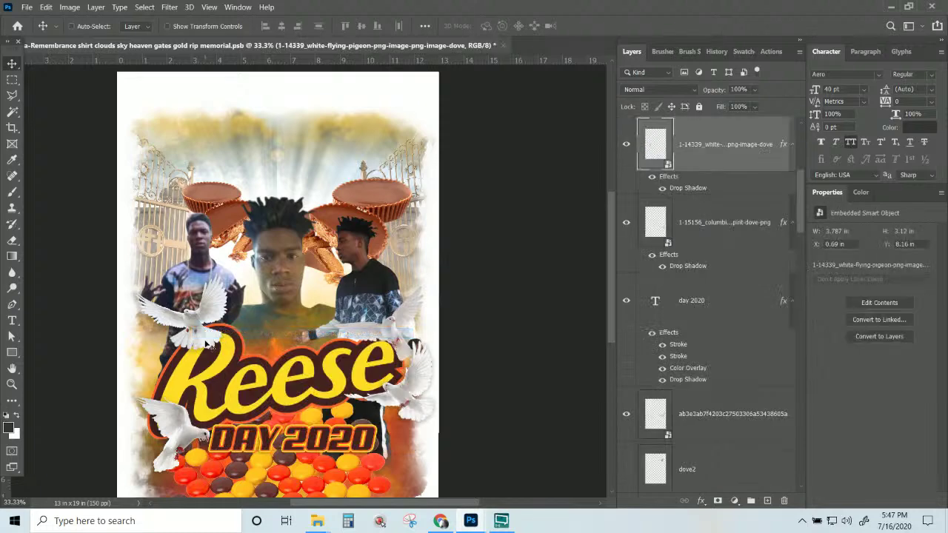
pyautogui.moveTo(215, 340); pyautogui.dragTo(321, 196)
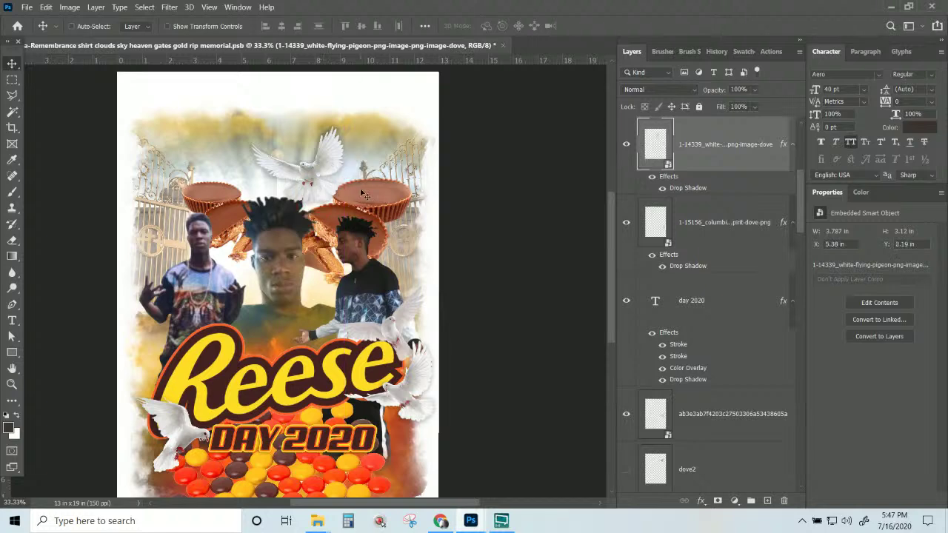
# - Place the 1-14339 dove layer beneath the peanut butter cup layers and shift the dove right to about X 6.12 in
pyautogui.scroll(-8, 747, 415)
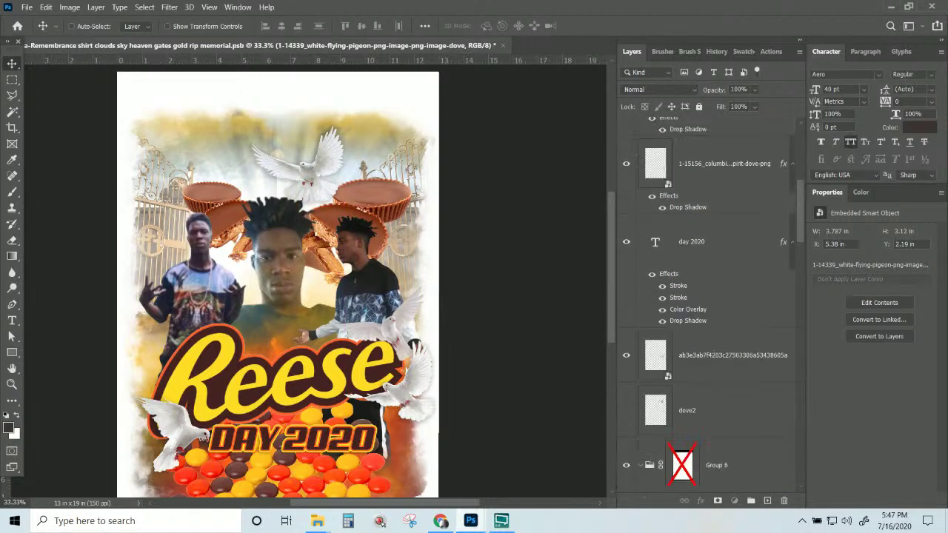
pyautogui.moveTo(724, 510); pyautogui.dragTo(739, 345)
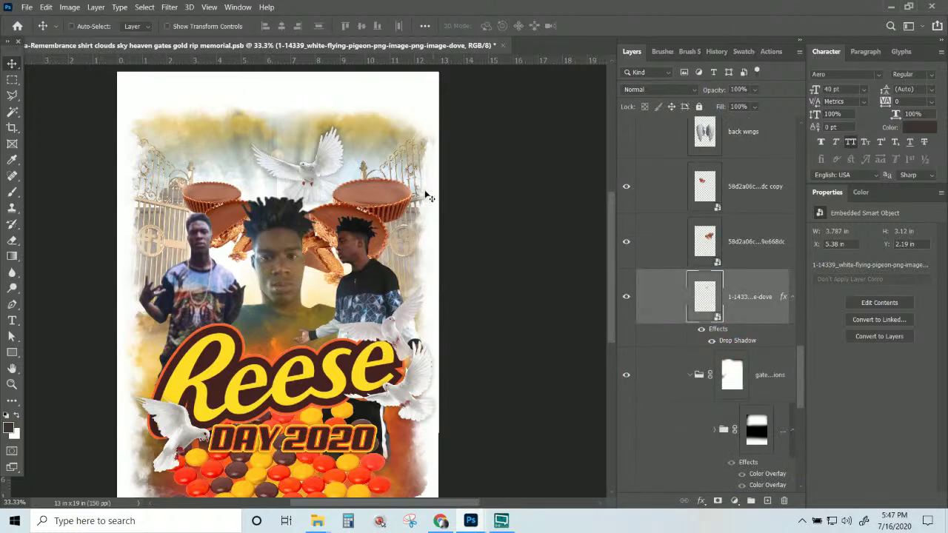
pyautogui.moveTo(312, 184); pyautogui.dragTo(330, 185)
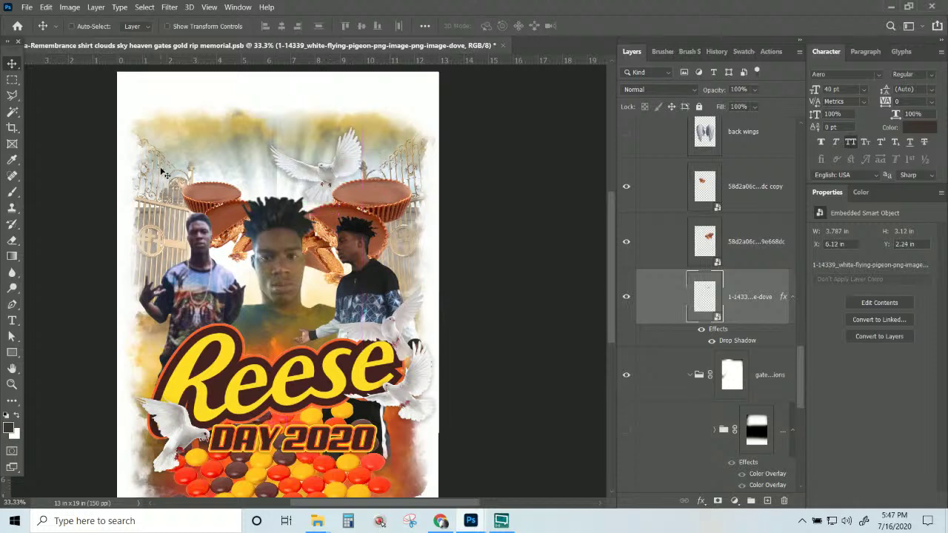
# - Move the ab3e3ab7 dove from photo 2's sleeve up to the upper-right gate, at about X 8.08 in, Y 1.8 in
pyautogui.rightClick(394, 332)
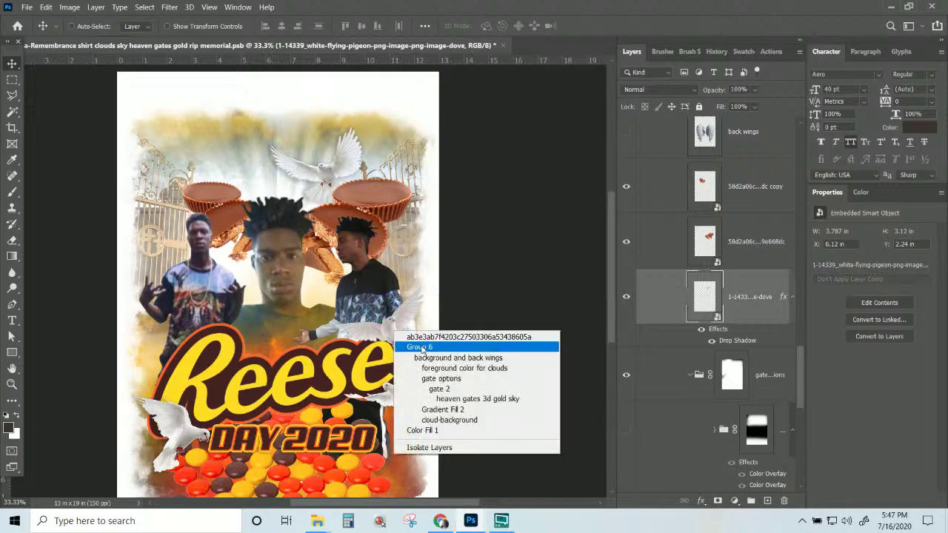
pyautogui.click(390, 321)
pyautogui.rightClick(395, 328)
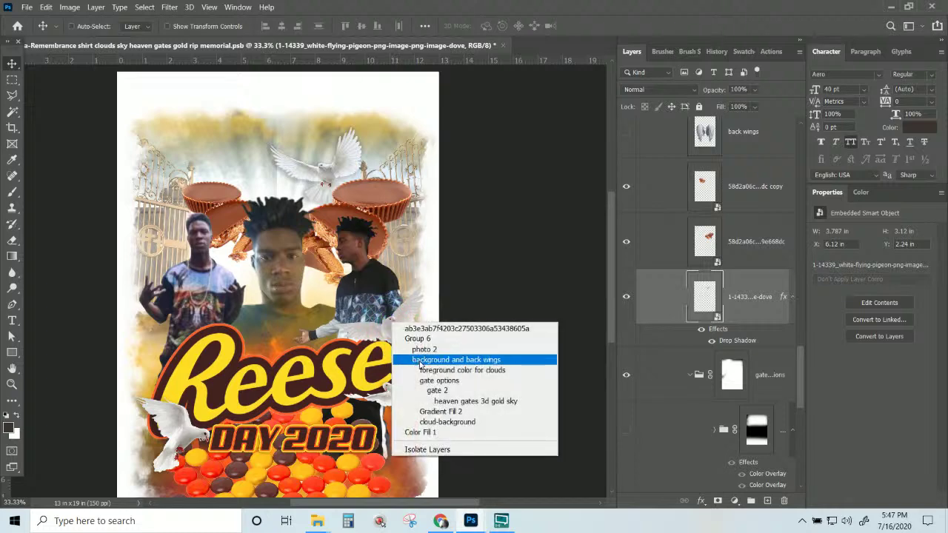
pyautogui.click(398, 324)
pyautogui.moveTo(380, 326); pyautogui.dragTo(363, 139)
# - Move the 1-14339 white dove over to the upper-left gate, at about X 0.4 in, Y 2.16 in
pyautogui.rightClick(318, 175)
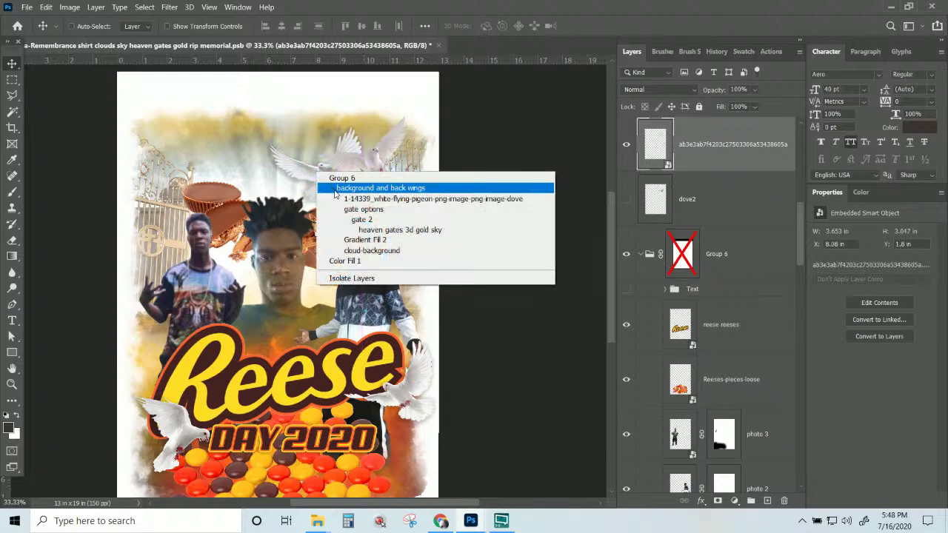
pyautogui.click(348, 199)
pyautogui.moveTo(390, 202); pyautogui.dragTo(183, 187)
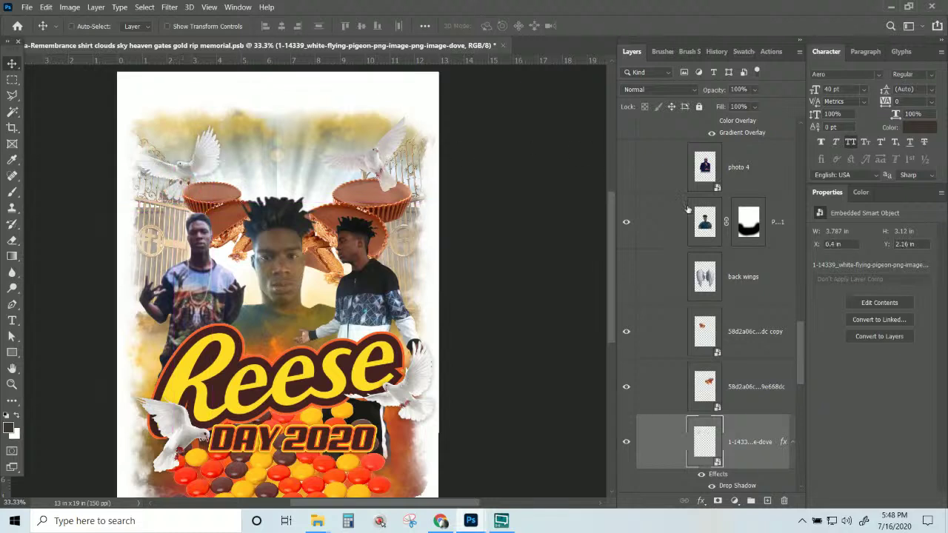
# - Place the ab3e3ab7 dove layer beneath the peanut butter cup layers and paste the copied drop shadow style onto it
pyautogui.rightClick(383, 158)
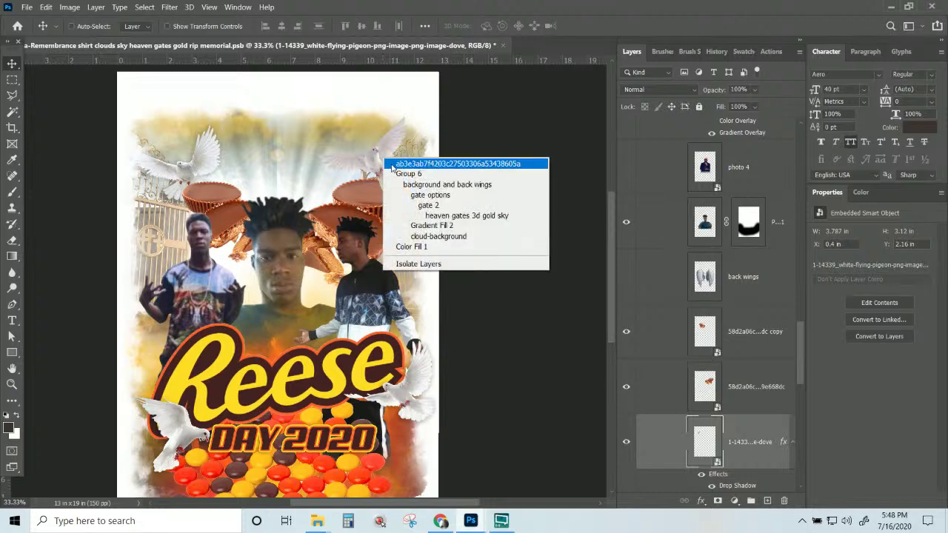
pyautogui.click(414, 164)
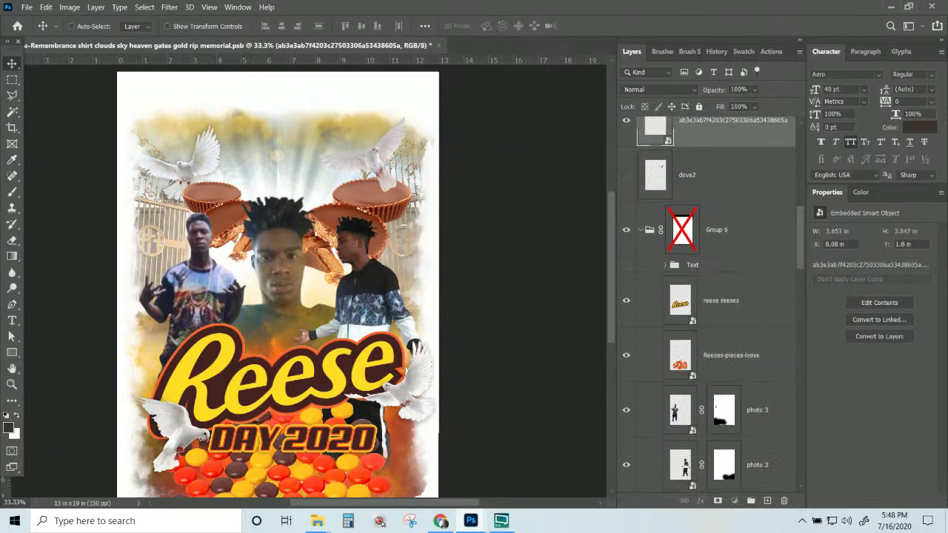
pyautogui.moveTo(681, 496); pyautogui.dragTo(708, 232)
pyautogui.rightClick(752, 199)
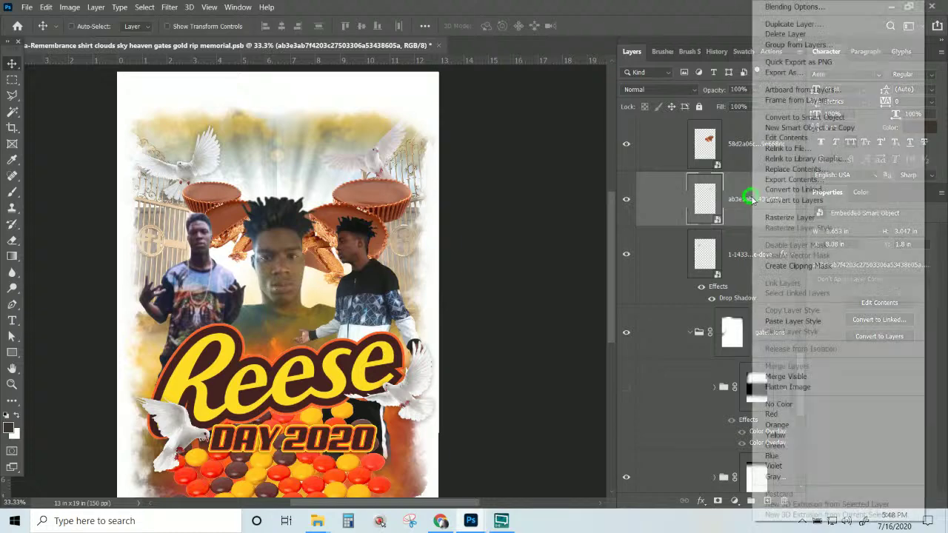
pyautogui.click(789, 309)
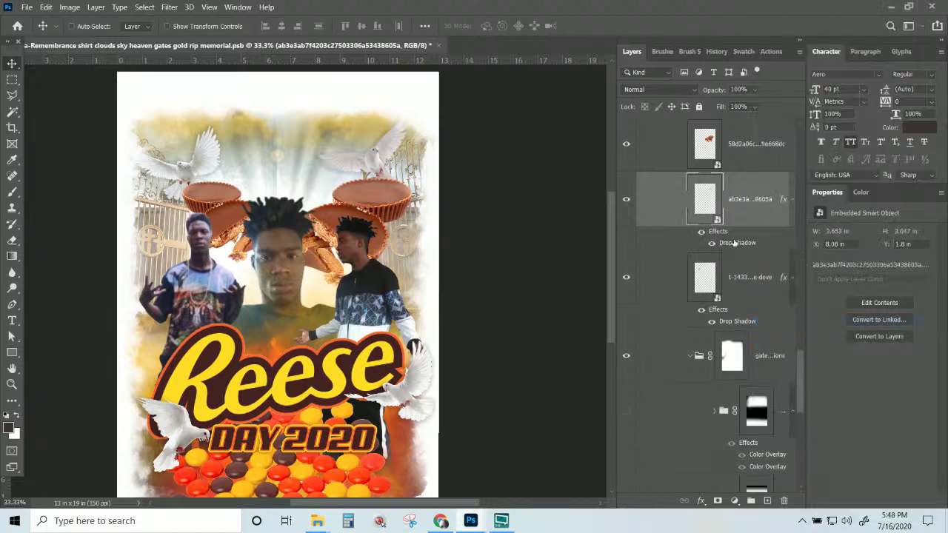
pyautogui.click(749, 291)
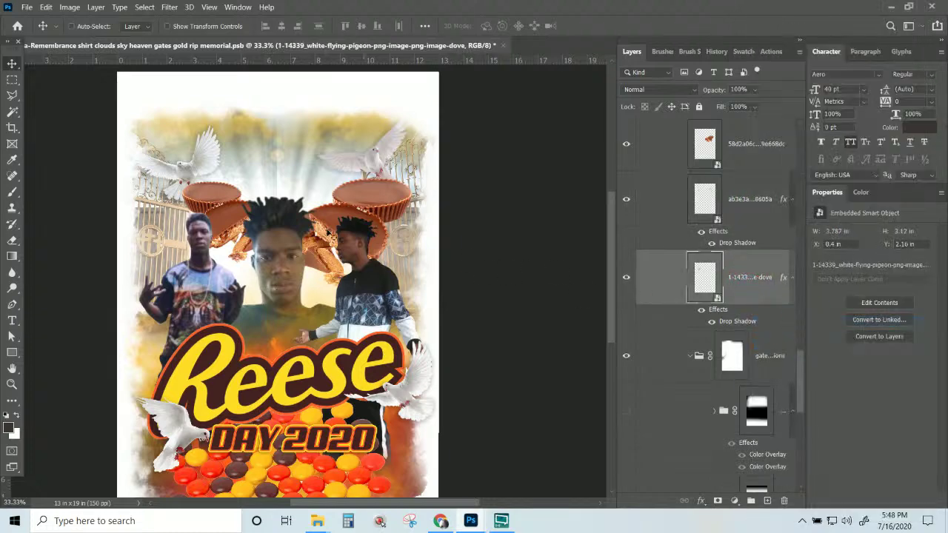
pyautogui.scroll(-2, 223, 385)
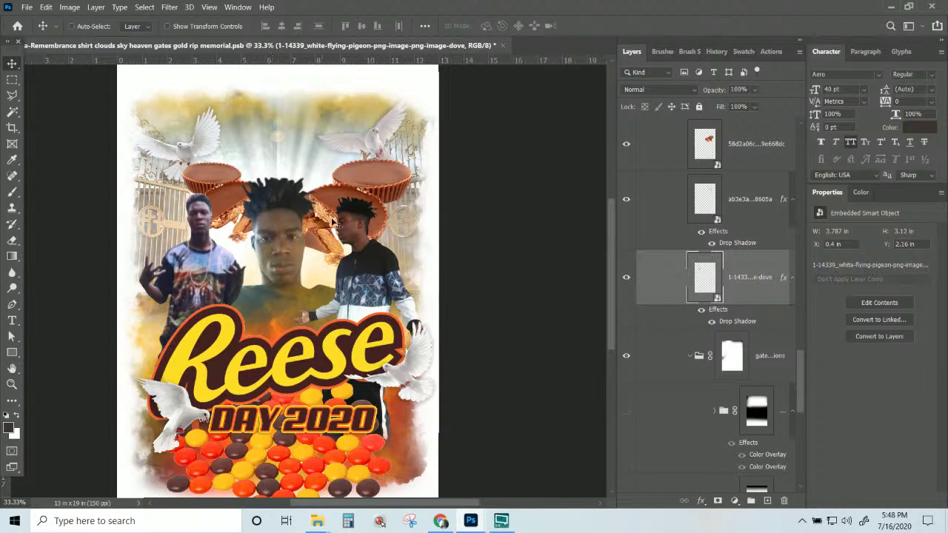
pyautogui.scroll(-4, 274, 333)
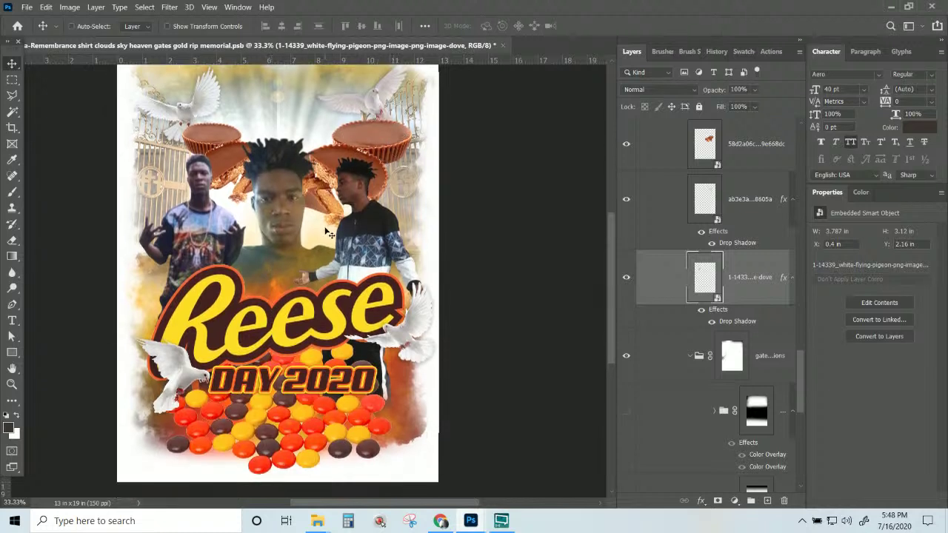
pyautogui.scroll(6, 361, 355)
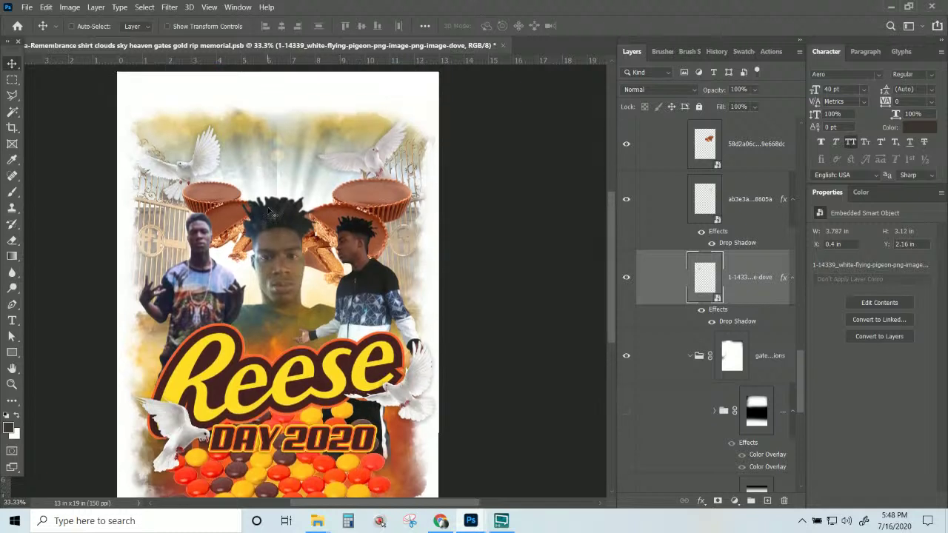
# - Compare the design with and without the heaven gates 3d gold sky layer, and leave that layer hidden
pyautogui.rightClick(293, 185)
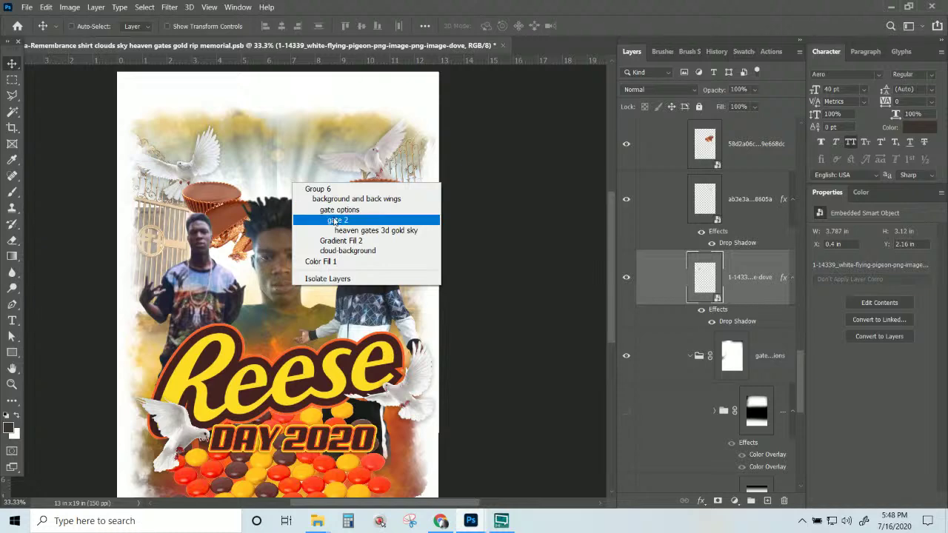
pyautogui.click(355, 230)
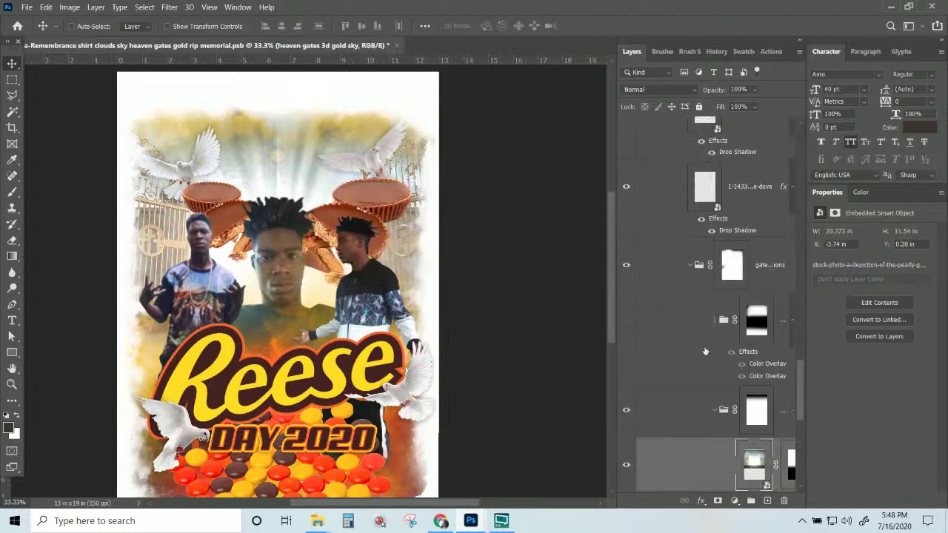
pyautogui.scroll(-2, 628, 298)
pyautogui.click(626, 304)
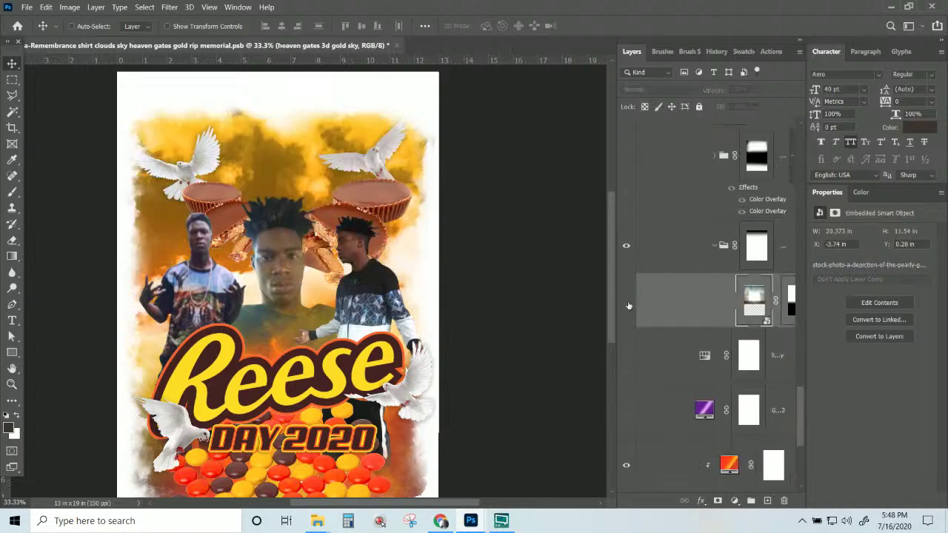
pyautogui.click(626, 303)
pyautogui.click(626, 304)
pyautogui.click(627, 304)
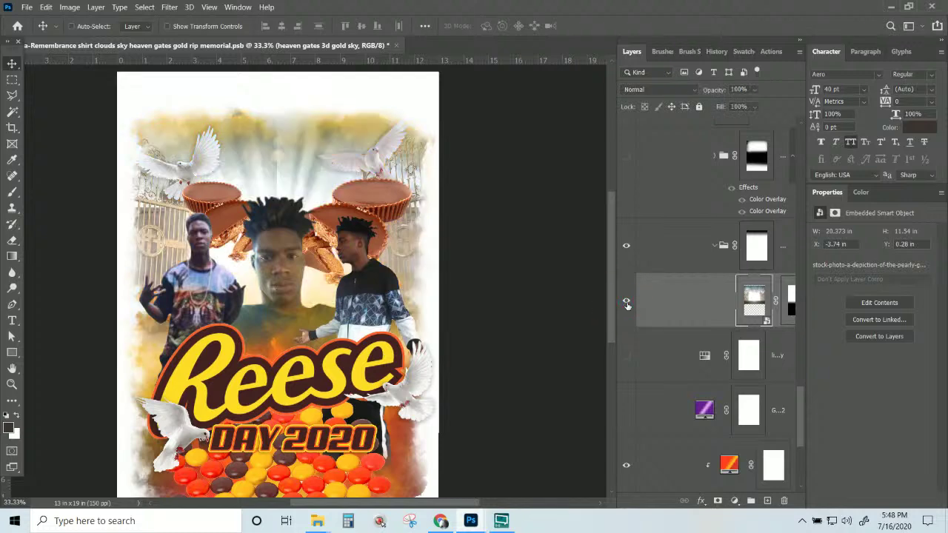
pyautogui.click(626, 304)
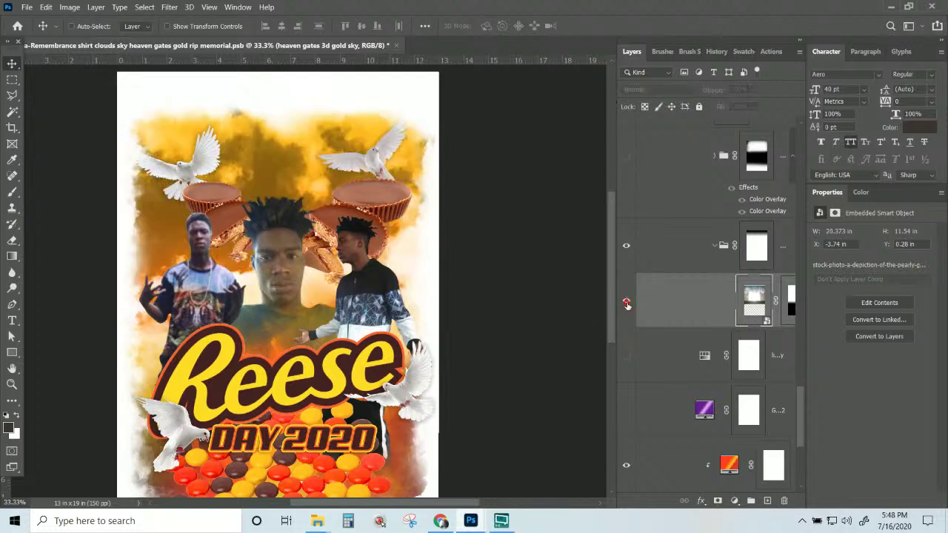
pyautogui.click(627, 303)
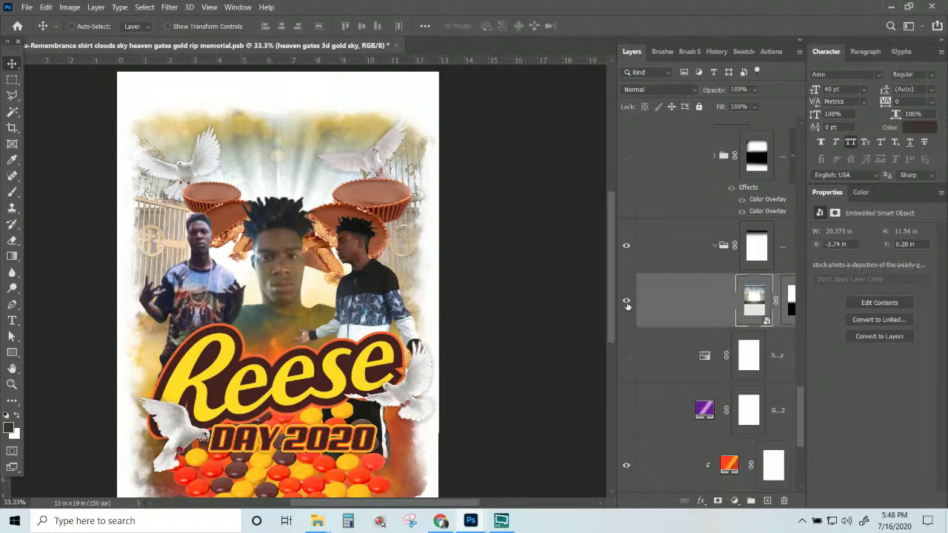
pyautogui.click(626, 305)
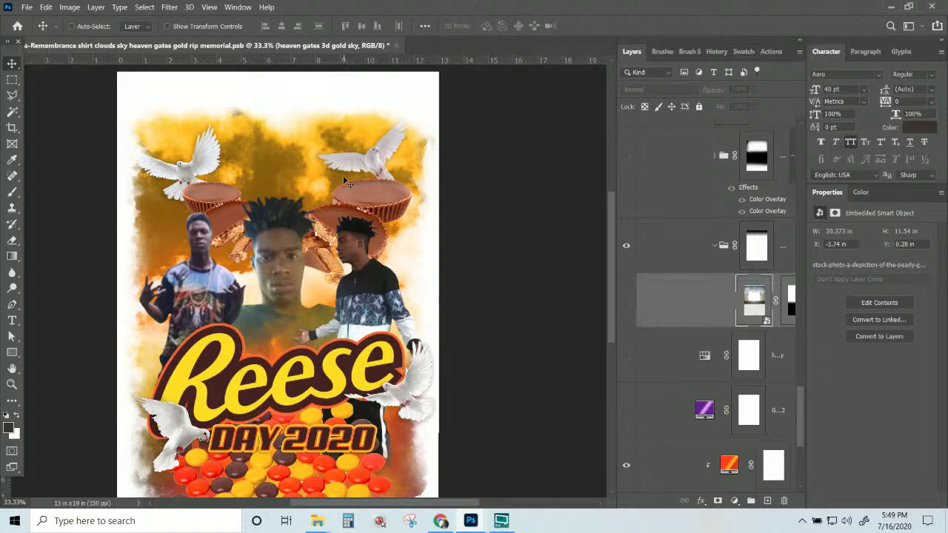
# - Set the angle of the Gradient Fill 2 layer above the cloud background to -90 degrees
pyautogui.scroll(2, 742, 302)
pyautogui.scroll(-4, 743, 301)
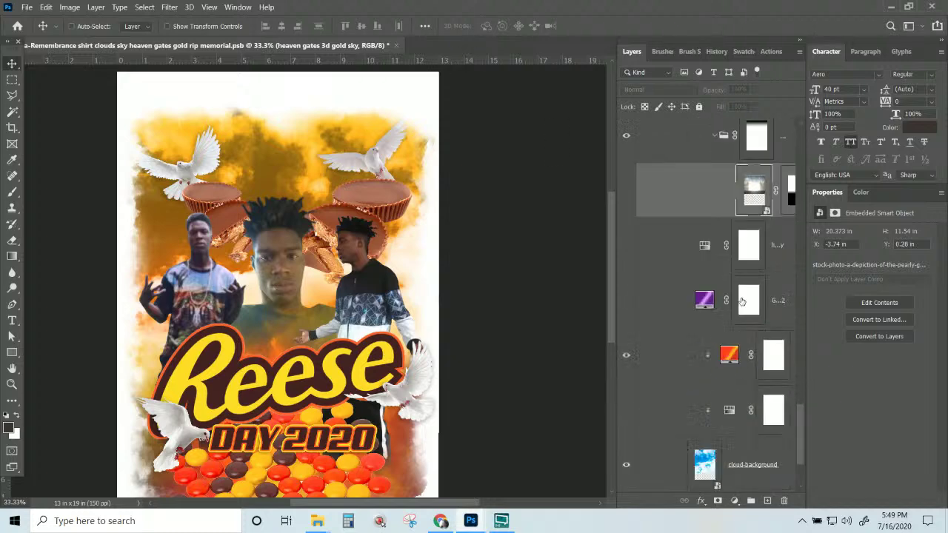
pyautogui.click(728, 358)
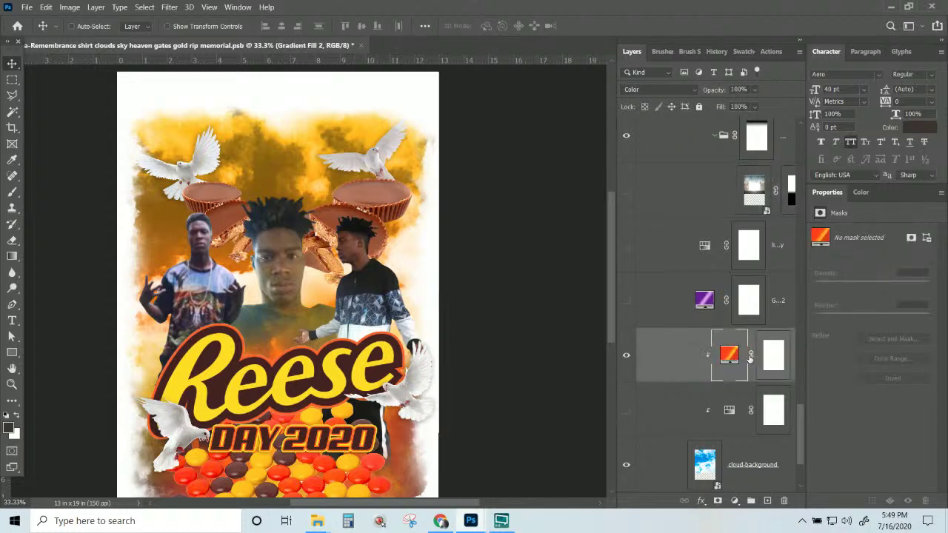
pyautogui.doubleClick(730, 354)
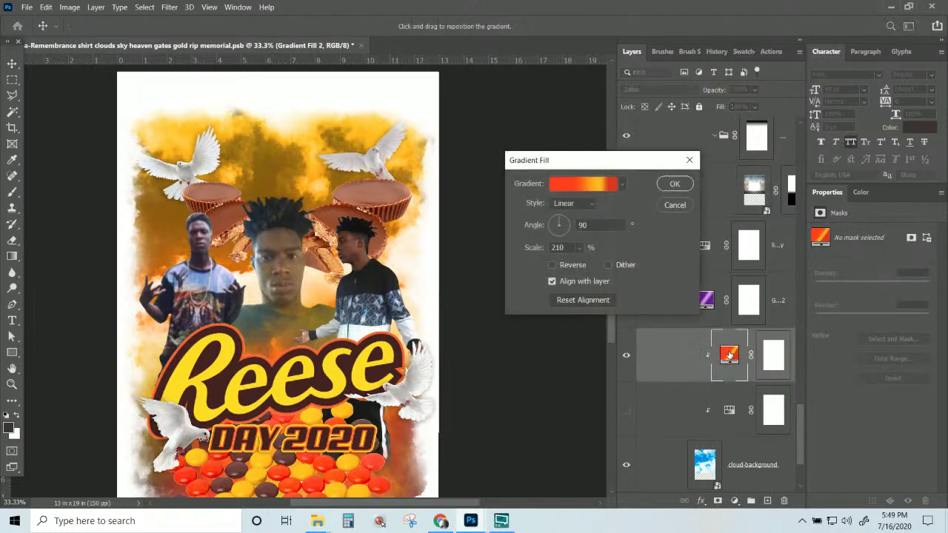
pyautogui.click(567, 224)
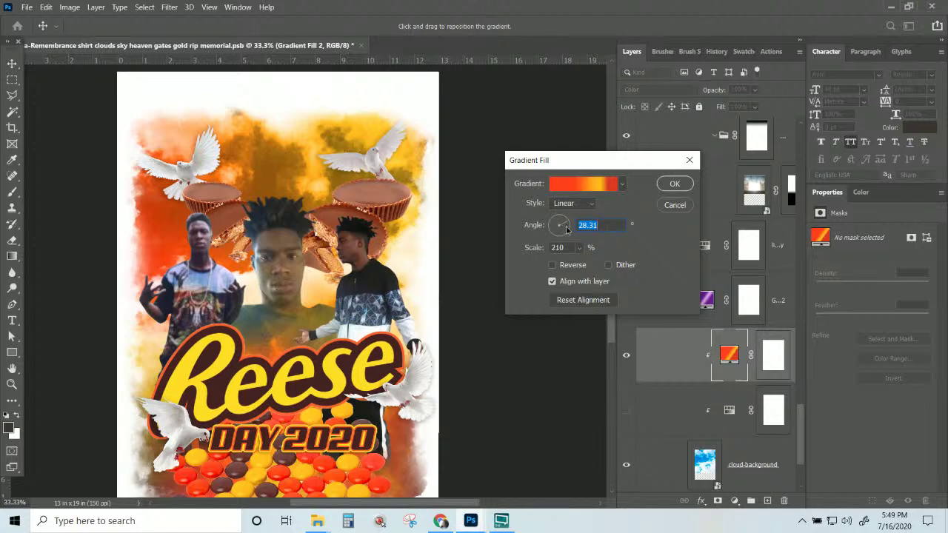
pyautogui.moveTo(567, 229); pyautogui.dragTo(556, 236)
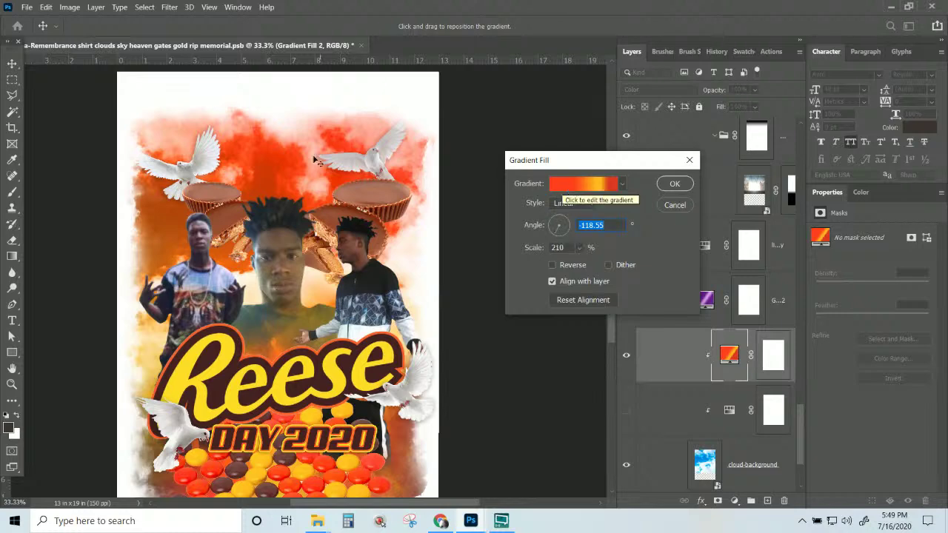
pyautogui.click(576, 184)
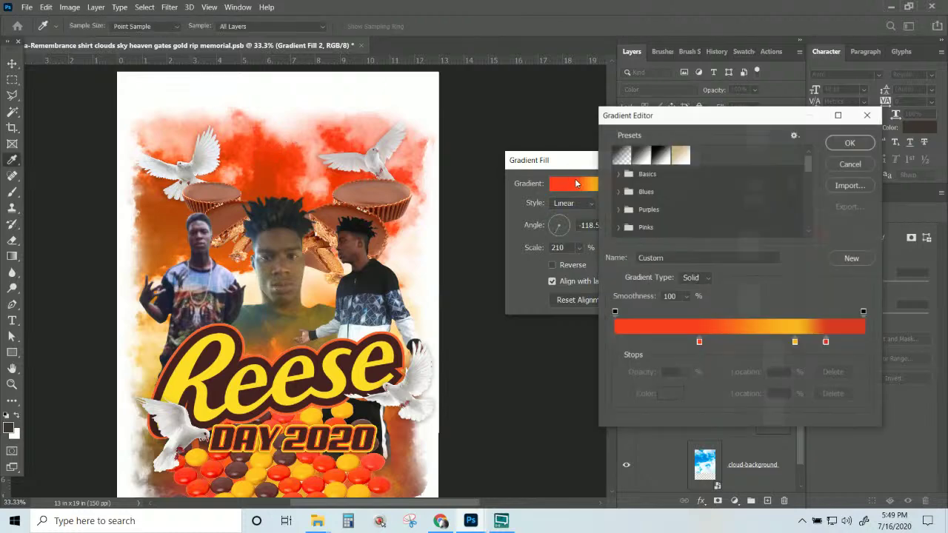
pyautogui.click(841, 168)
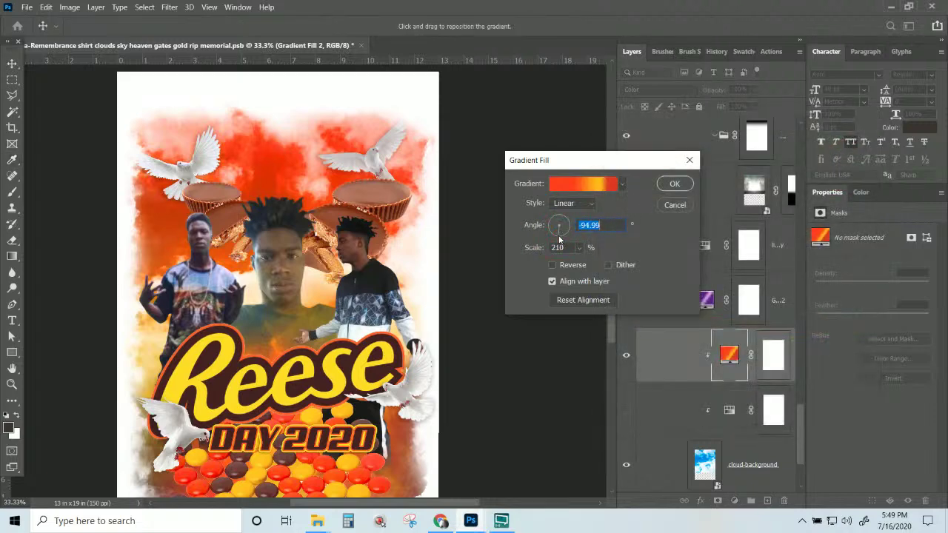
pyautogui.moveTo(560, 241); pyautogui.dragTo(559, 243)
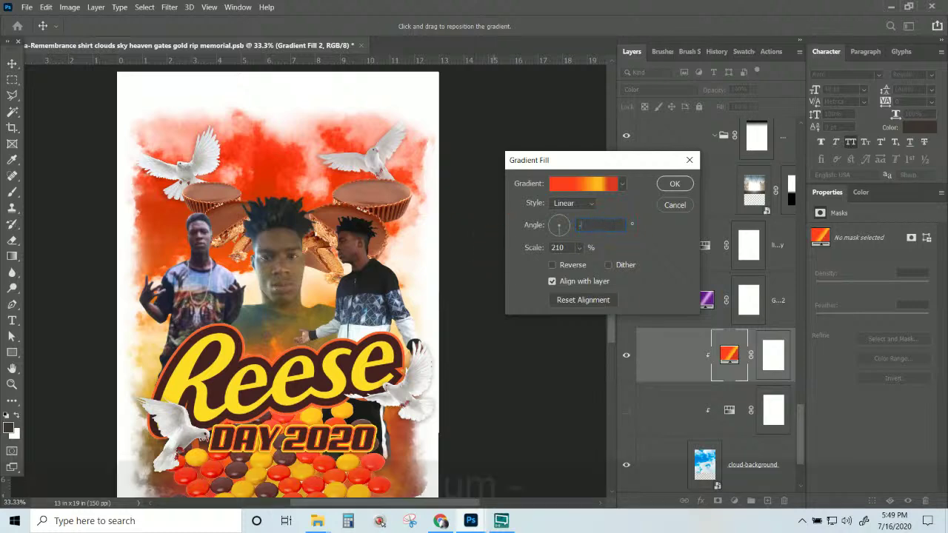
pyautogui.write('-90')
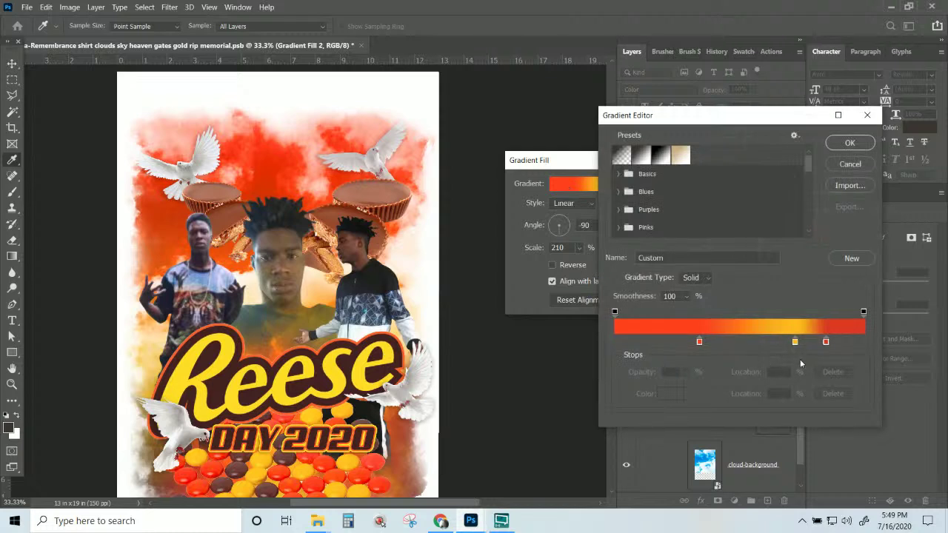
# - Relocate the end red colour stop of the Gradient Fill 2 gradient near its start and delete the red stop at 34%
pyautogui.moveTo(826, 342); pyautogui.dragTo(661, 342)
pyautogui.click(699, 341)
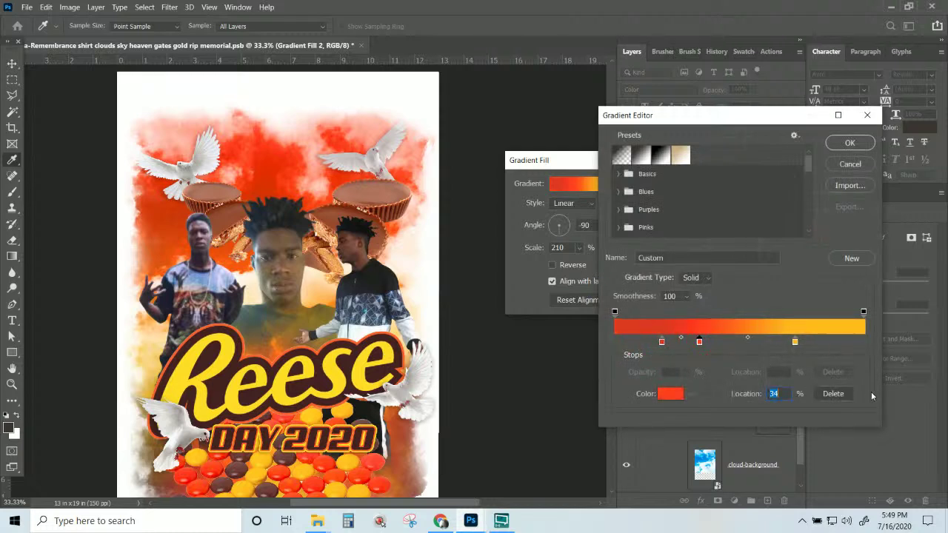
pyautogui.click(833, 393)
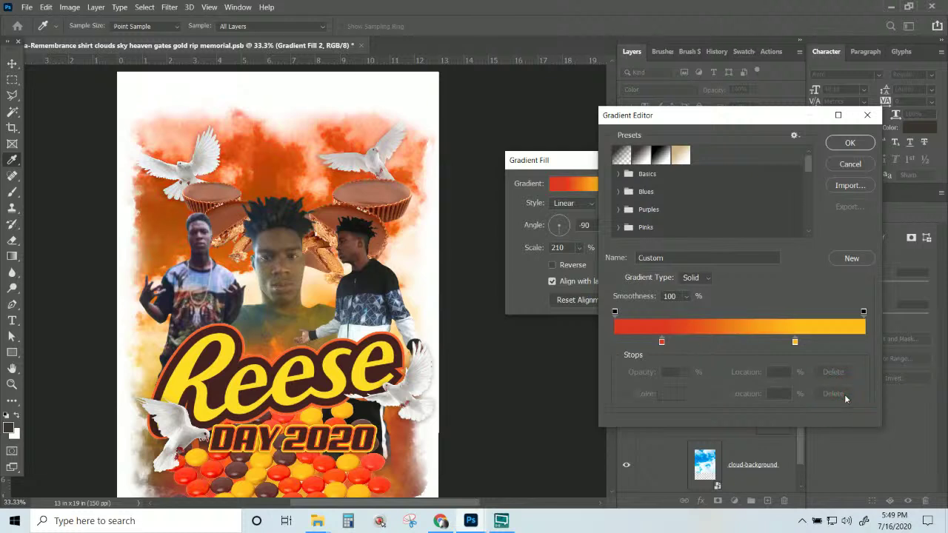
pyautogui.click(444, 524)
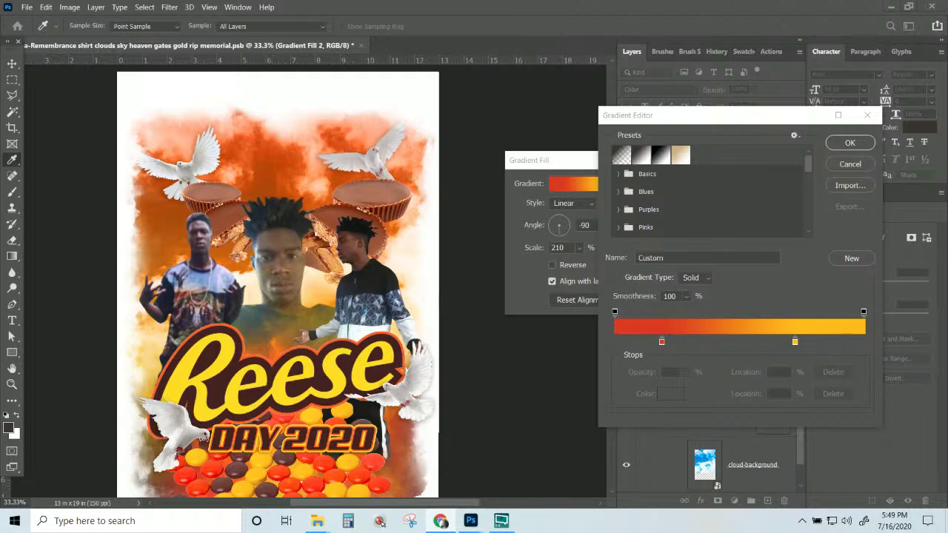
pyautogui.write('yes ma')
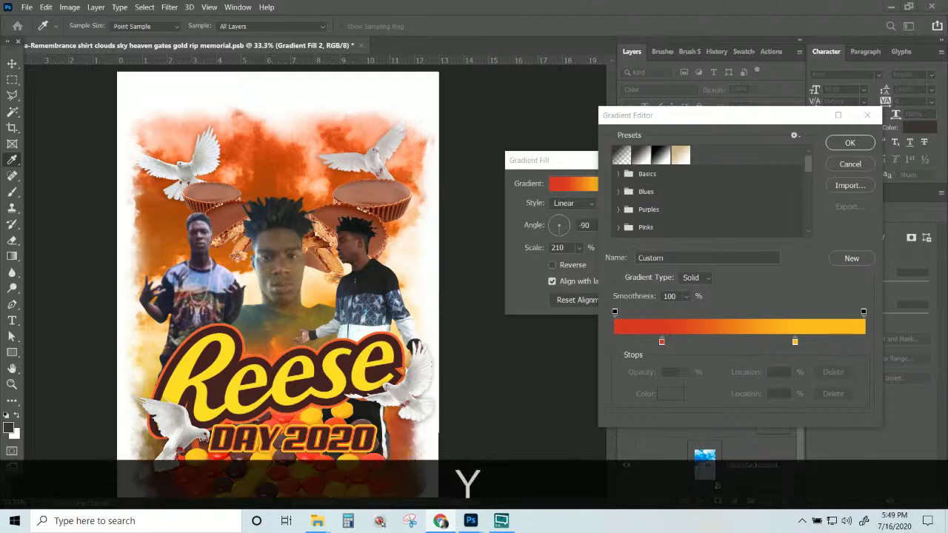
pyautogui.write('am')
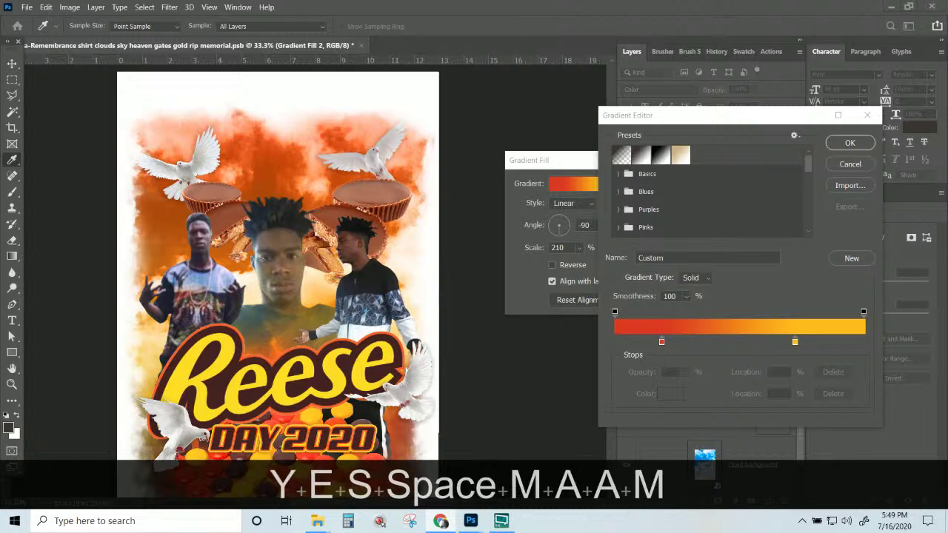
pyautogui.press('Return')
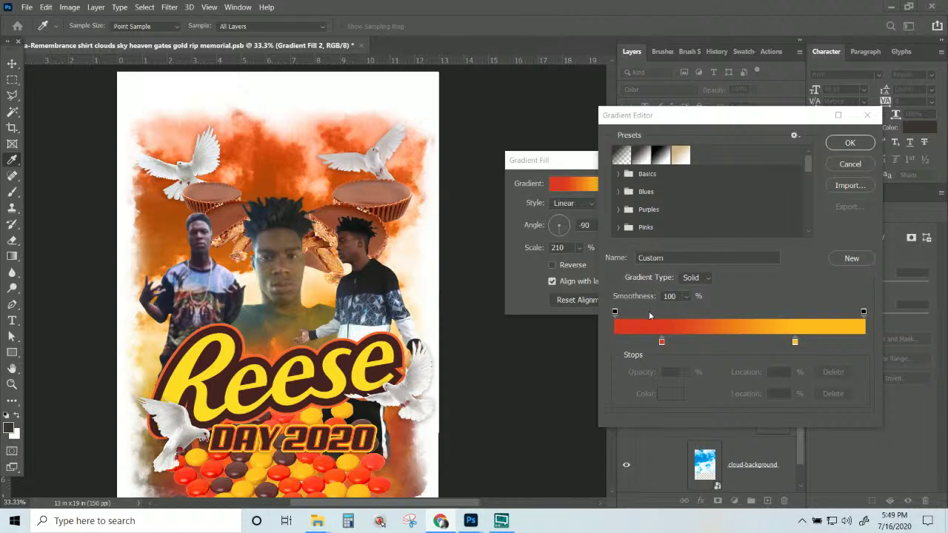
# - Reposition the gradient's colour stops, with the red one at 33% and the yellow one at 45%
pyautogui.click(683, 343)
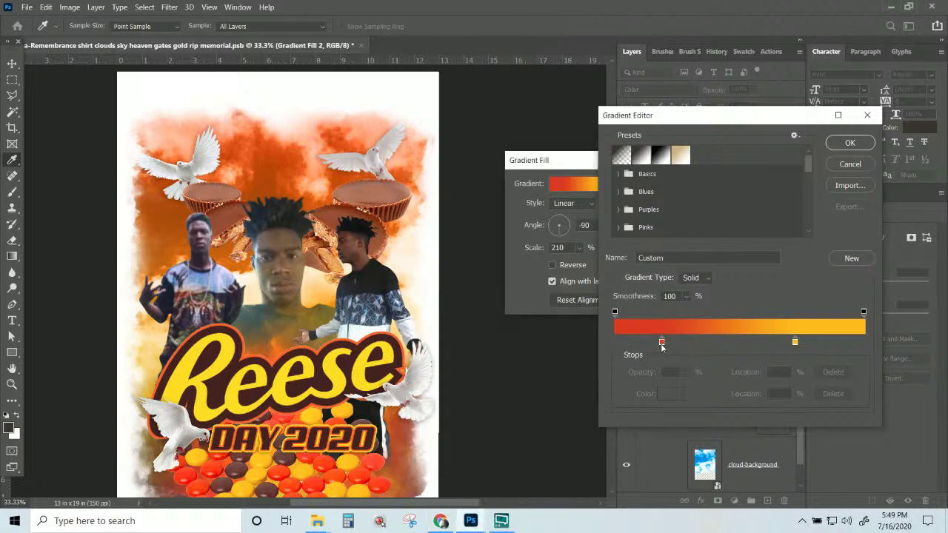
pyautogui.moveTo(661, 345); pyautogui.dragTo(696, 343)
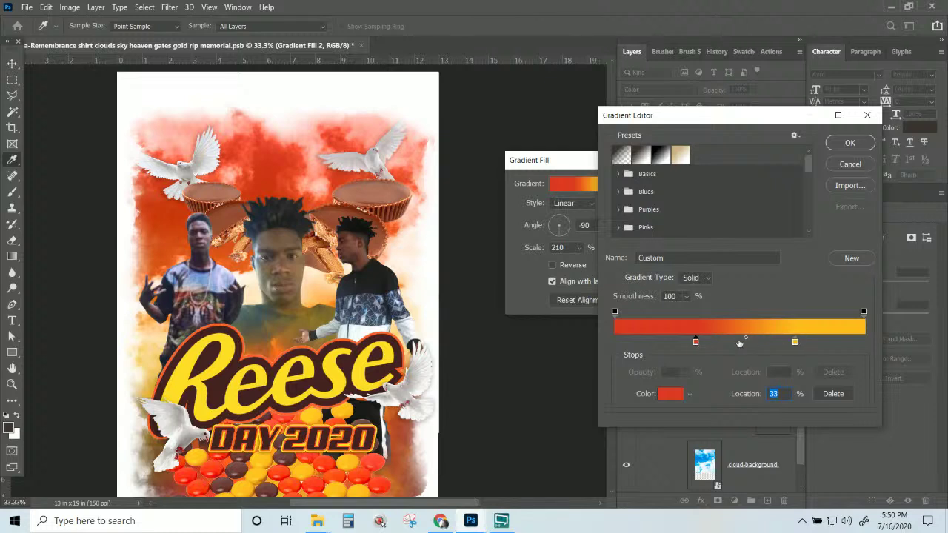
pyautogui.moveTo(795, 344); pyautogui.dragTo(726, 344)
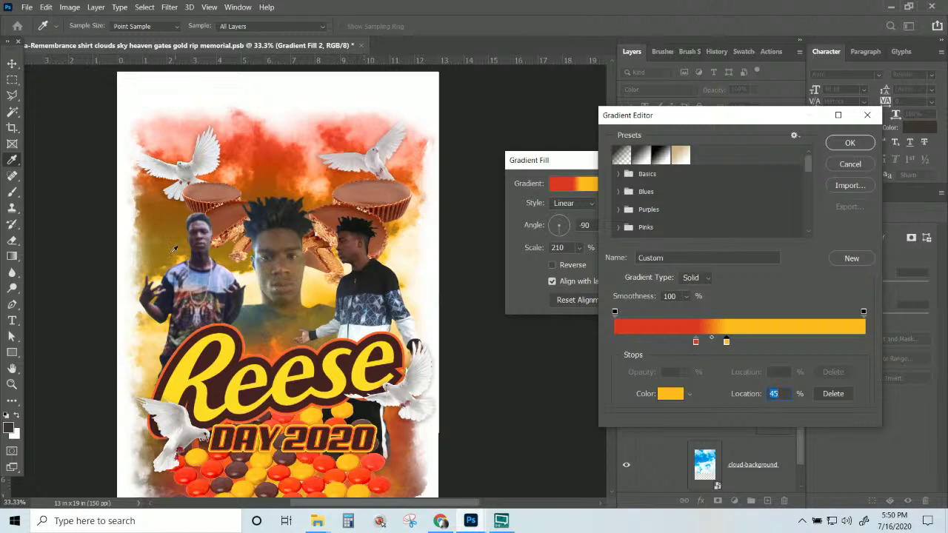
# - Apply the gradient edits, try several blend modes on the Gradient Fill 2 layer, and set it to Hard Light
pyautogui.click(848, 144)
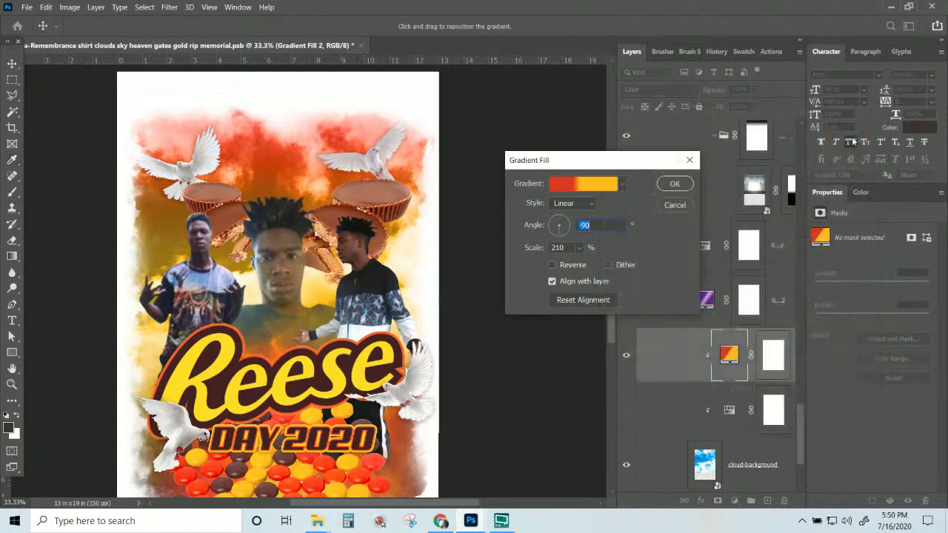
pyautogui.click(675, 184)
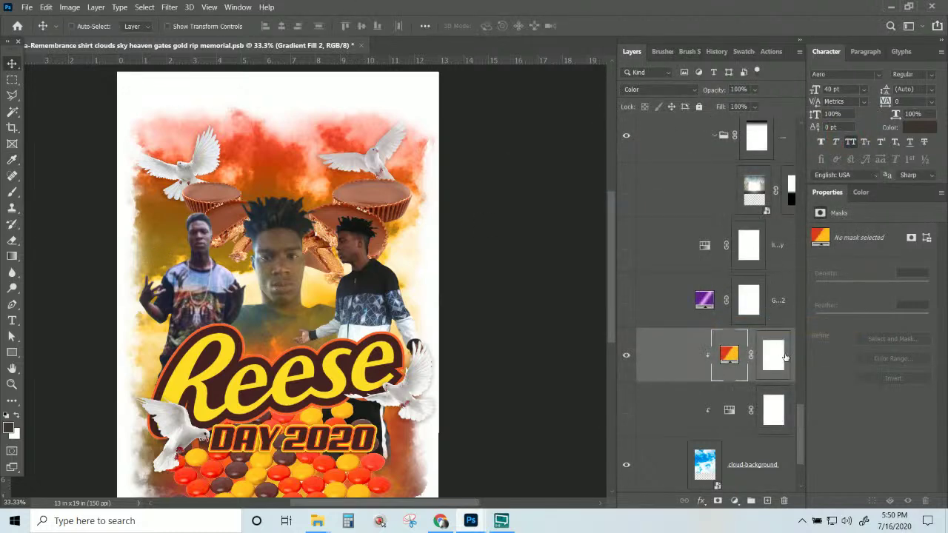
pyautogui.click(686, 91)
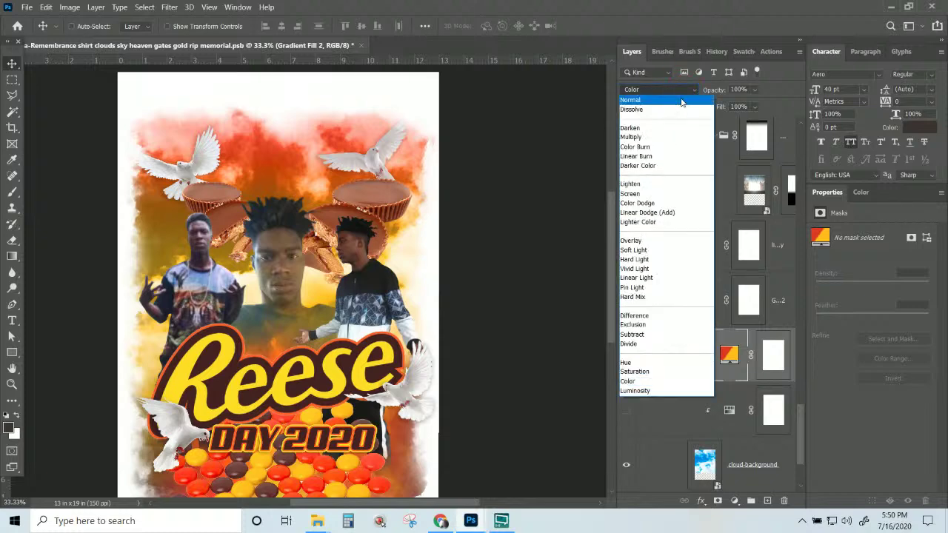
pyautogui.click(679, 96)
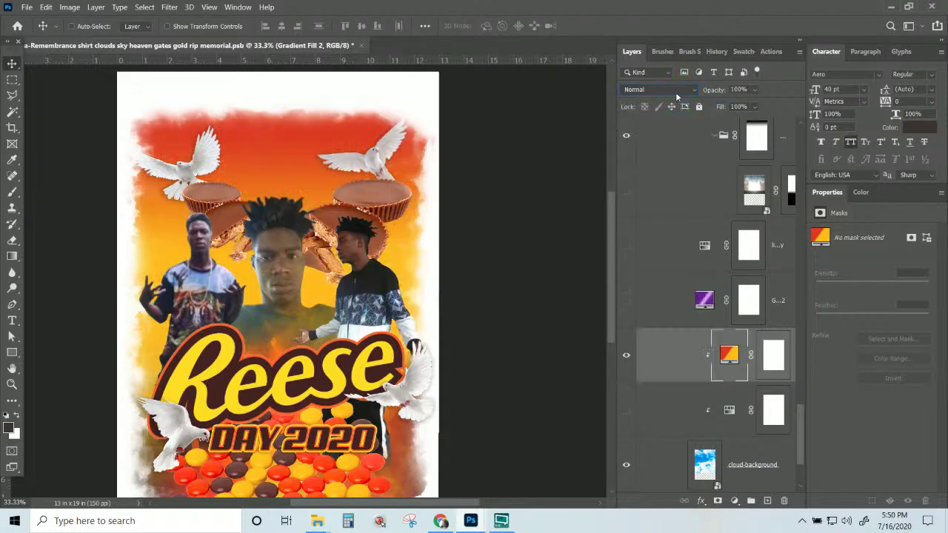
pyautogui.click(675, 93)
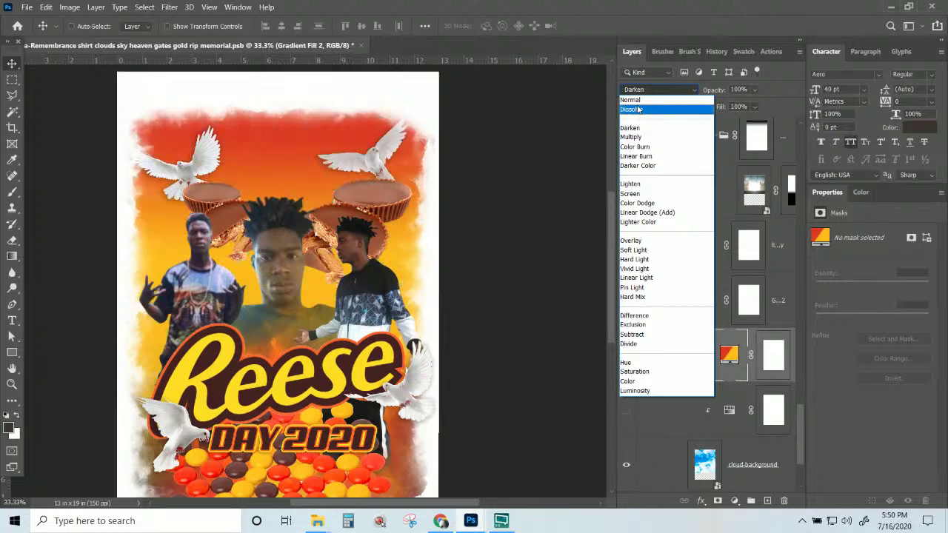
pyautogui.click(638, 128)
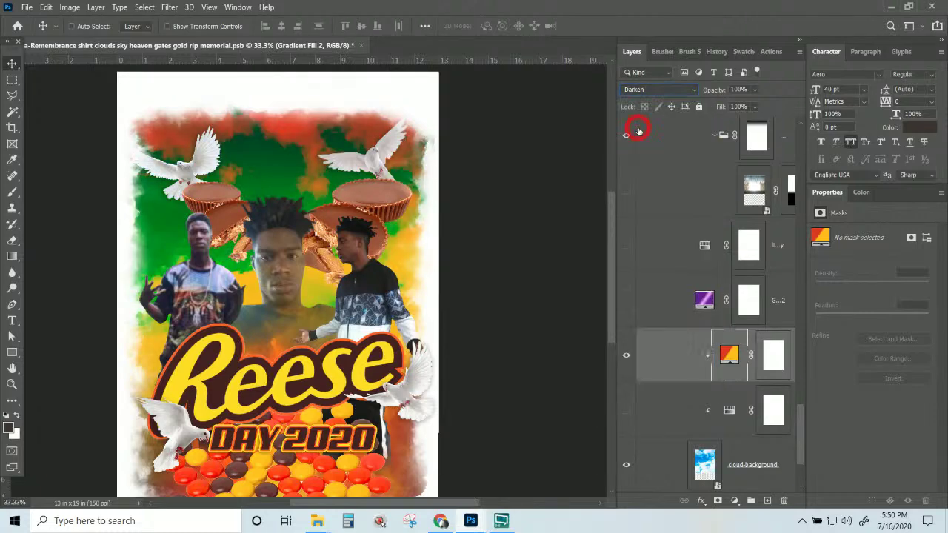
pyautogui.press('Down')
pyautogui.press('Down')
pyautogui.press('Down')
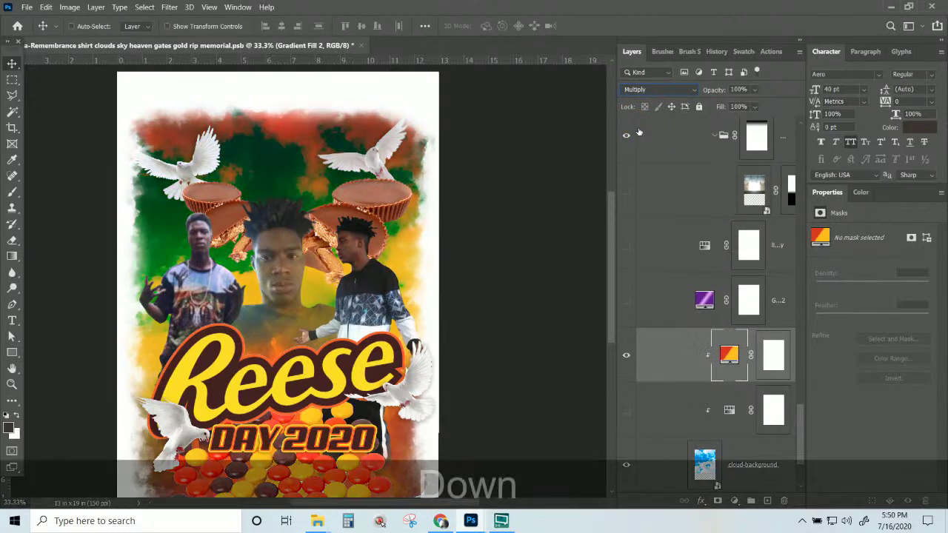
pyautogui.press('Down')
pyautogui.press('Down')
pyautogui.press('Down')
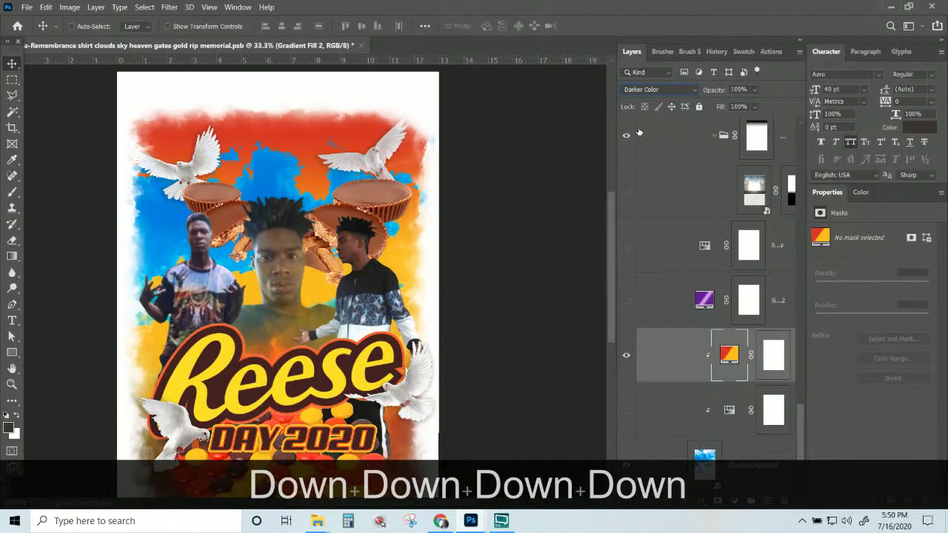
pyautogui.press('Down')
pyautogui.press('Down')
pyautogui.press('Down')
pyautogui.press('Down')
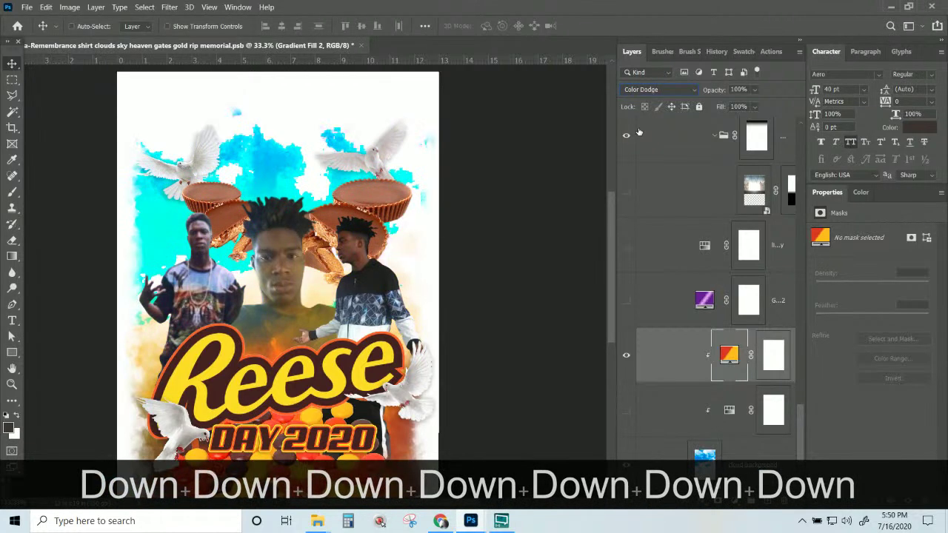
pyautogui.press('Down')
pyautogui.press('Down')
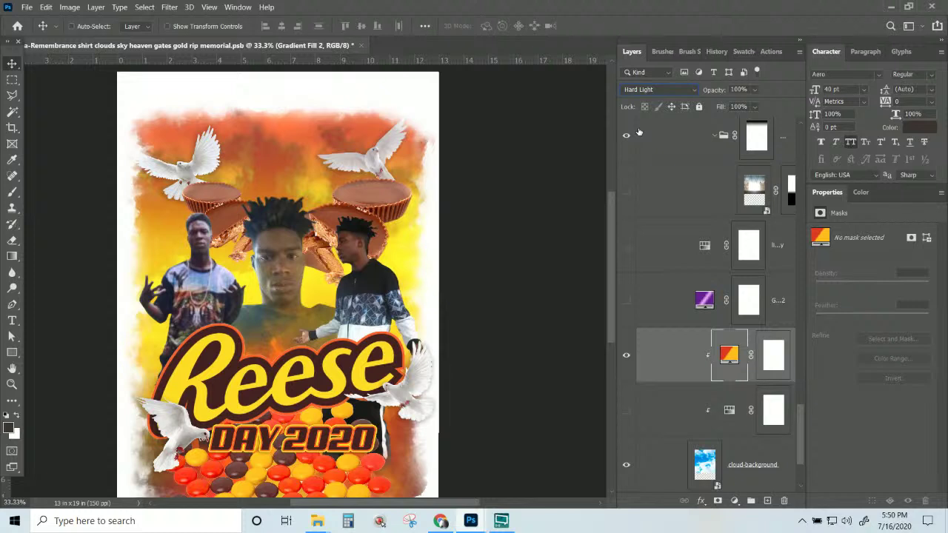
# - Reopen the Gradient Fill 2 gradient and relocate its red stop to 28% and its yellow stop to 87%
pyautogui.doubleClick(727, 360)
pyautogui.click(601, 181)
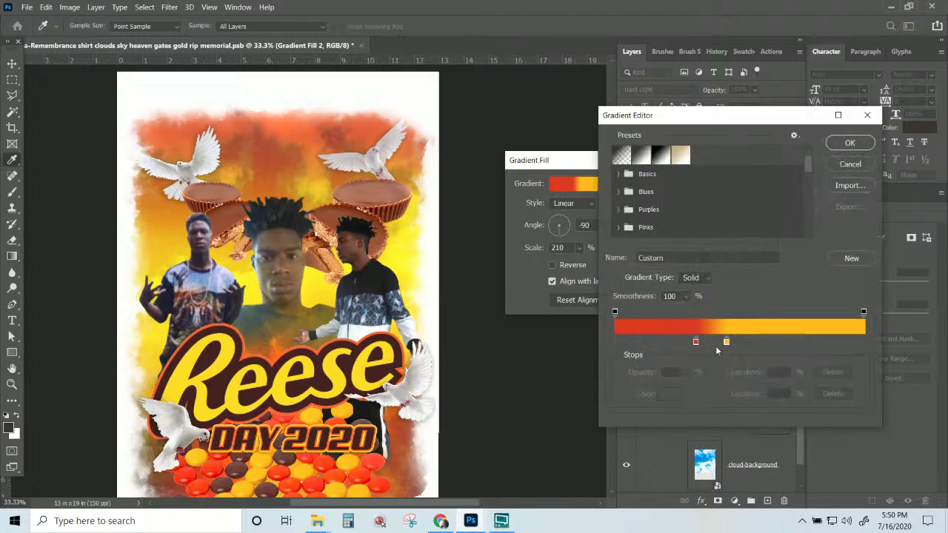
pyautogui.moveTo(725, 343); pyautogui.dragTo(758, 340)
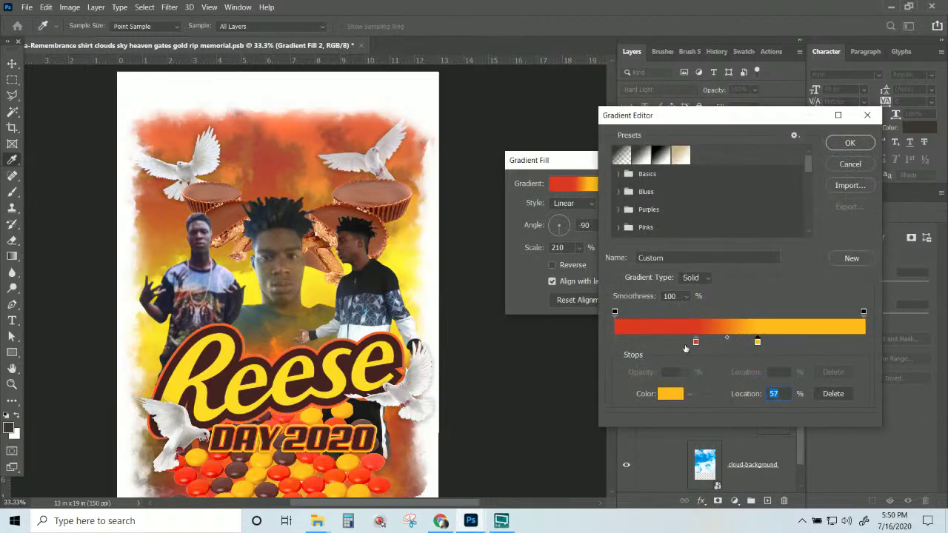
pyautogui.moveTo(696, 343)
pyautogui.mouseDown()
pyautogui.moveTo(675, 343)
pyautogui.moveTo(685, 346)
pyautogui.mouseUp()
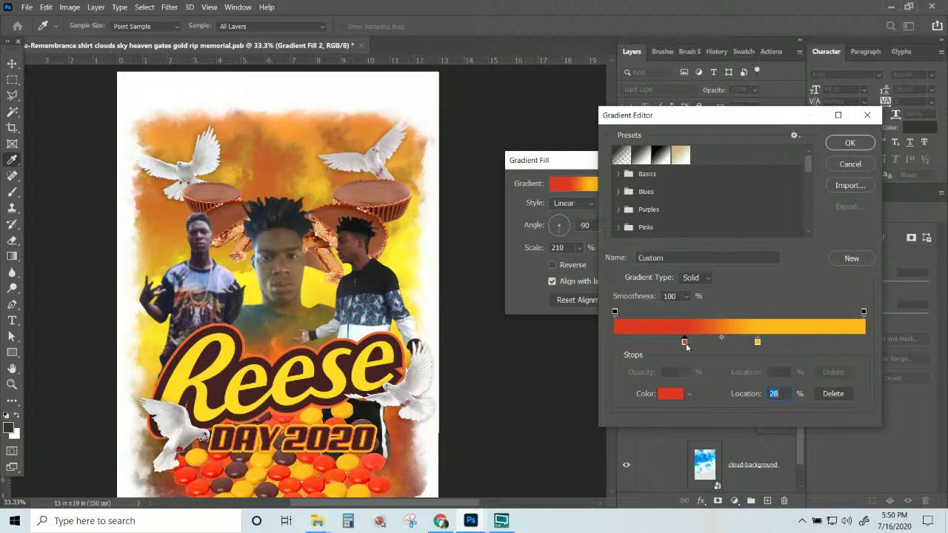
pyautogui.click(757, 342)
pyautogui.moveTo(761, 342); pyautogui.dragTo(833, 344)
pyautogui.click(837, 395)
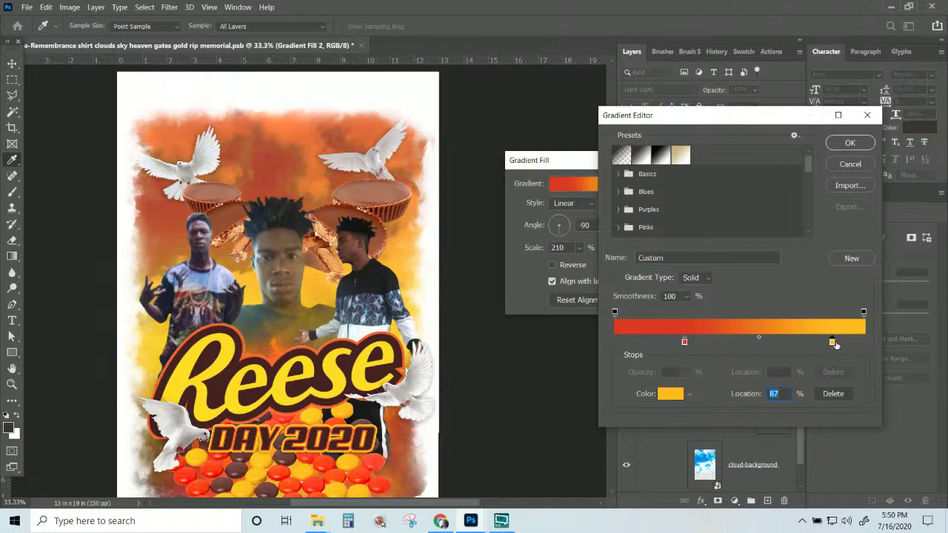
# - Try a dark brown colour stop sampled from the artwork near the gradient's start, then delete that stop
pyautogui.click(627, 343)
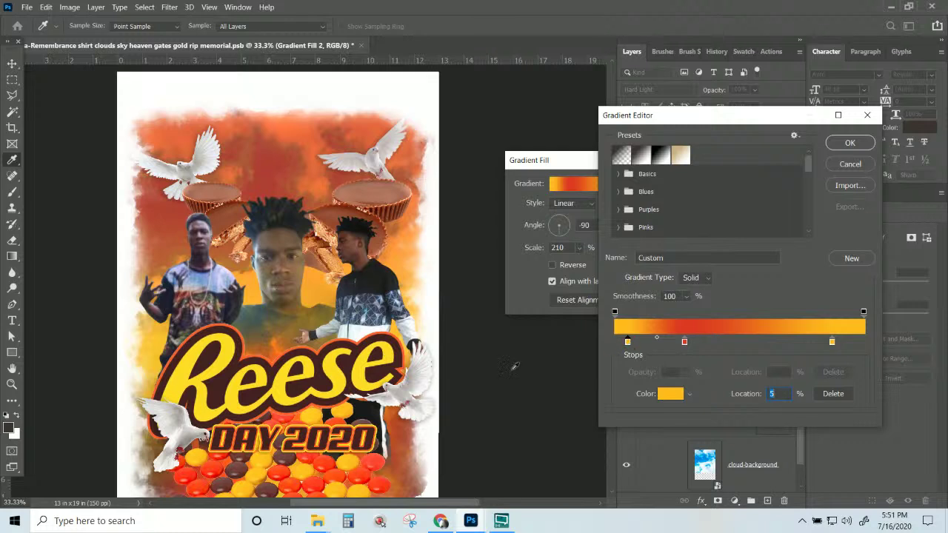
pyautogui.click(356, 357)
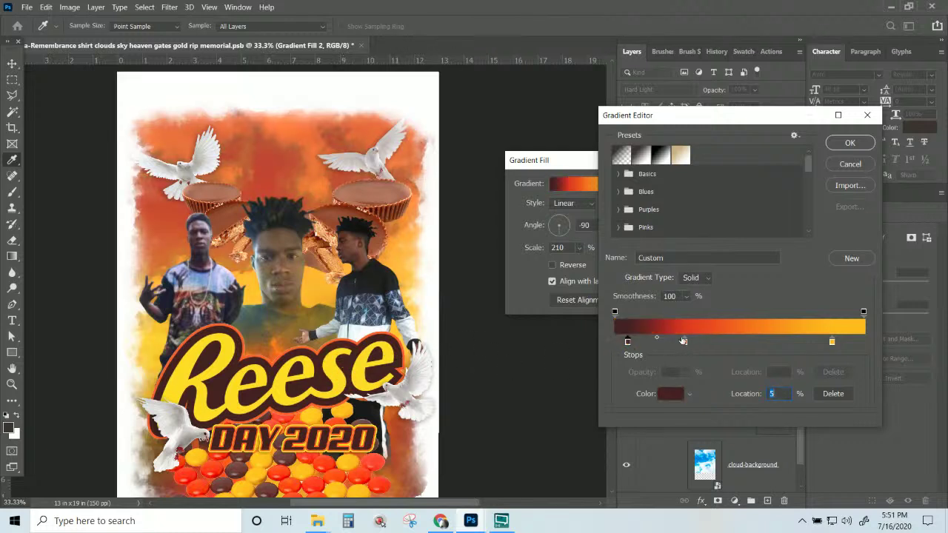
pyautogui.moveTo(627, 343); pyautogui.dragTo(727, 342)
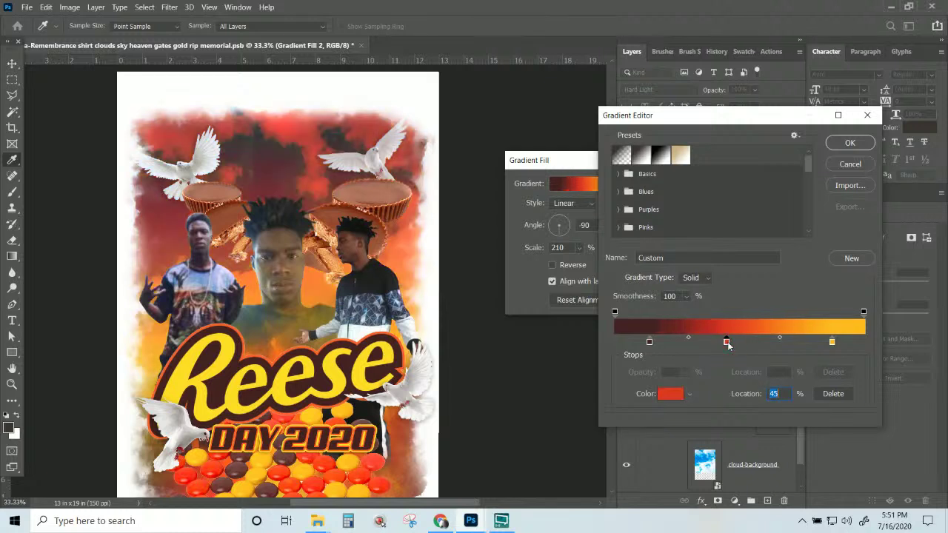
pyautogui.moveTo(650, 342); pyautogui.dragTo(615, 341)
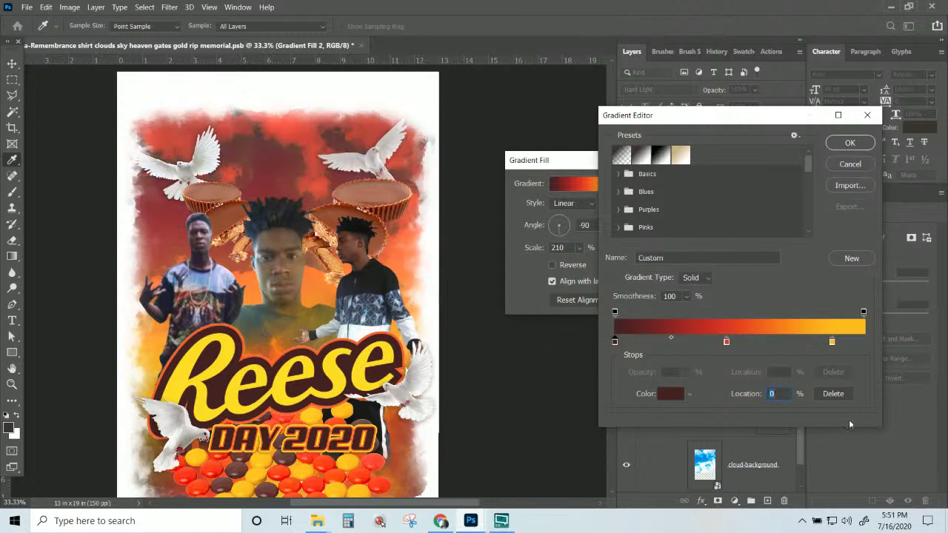
pyautogui.click(833, 393)
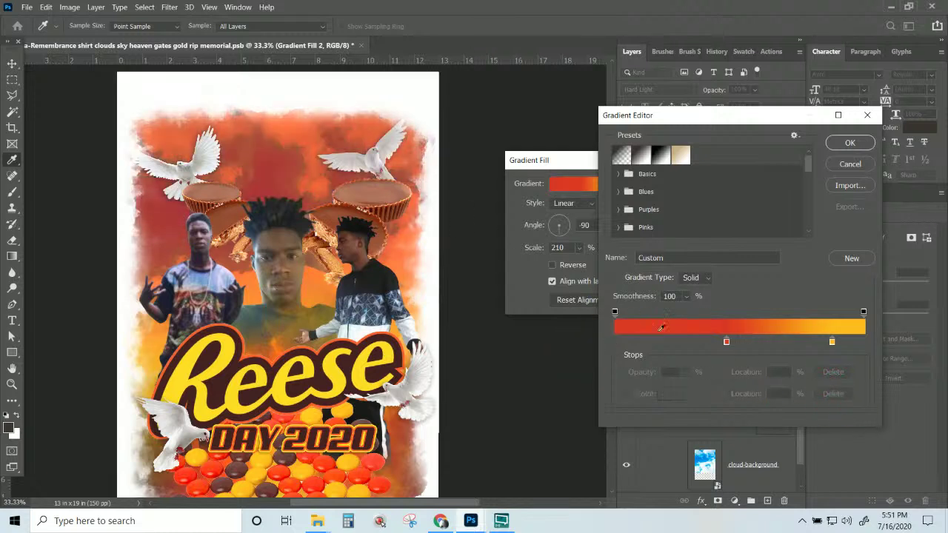
# - Relocate the gradient's red stop to 37% and apply the gradient fill
pyautogui.moveTo(726, 342); pyautogui.dragTo(707, 341)
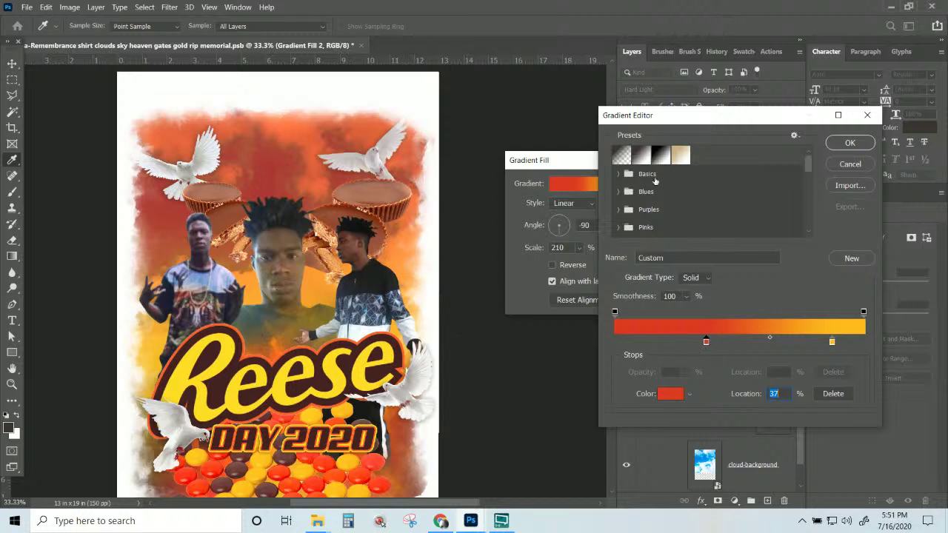
pyautogui.click(849, 144)
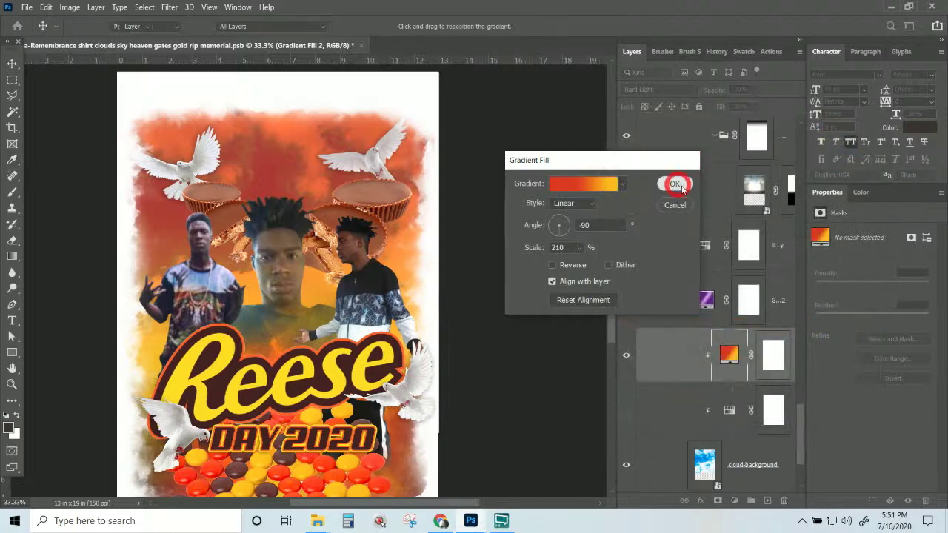
pyautogui.click(674, 185)
# - Show the heaven gates 3d gold sky layer and check the adjustment layer beneath it on and off, leaving that adjustment hidden
pyautogui.click(626, 191)
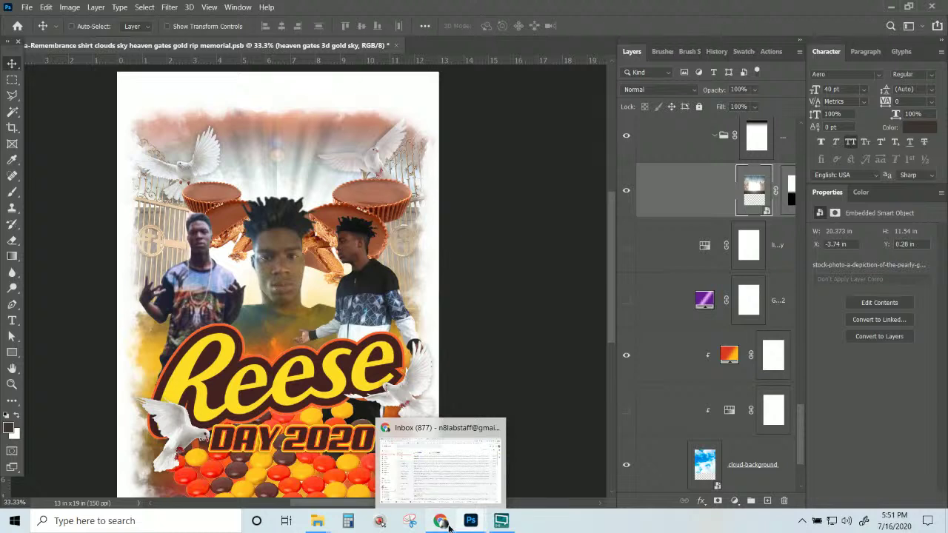
pyautogui.click(450, 528)
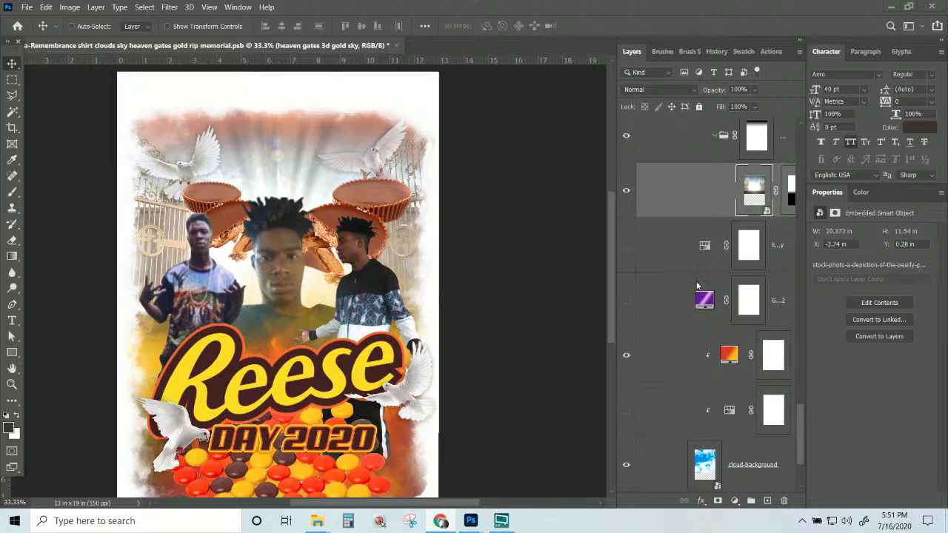
pyautogui.click(625, 245)
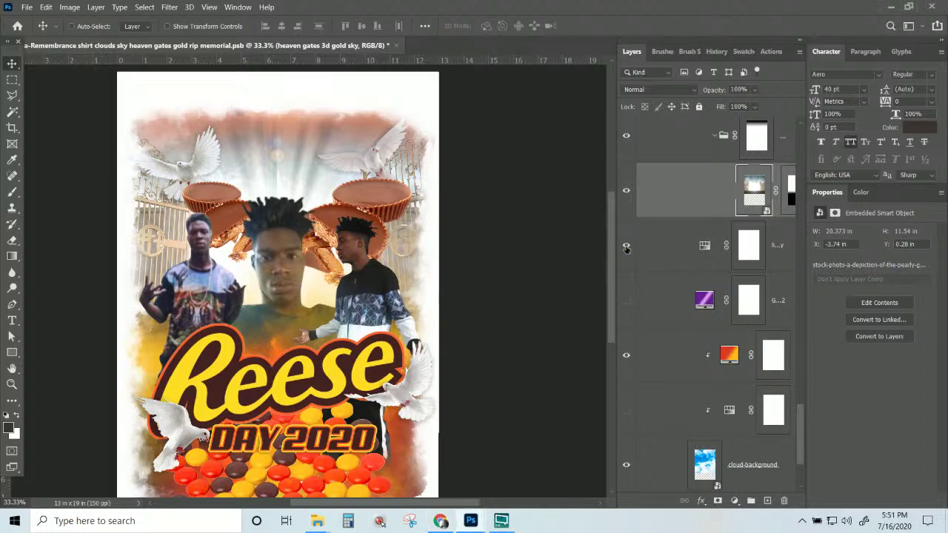
pyautogui.click(626, 247)
# - Add a Hue/Saturation adjustment layer clipped to the heaven gates 3d gold sky layer
pyautogui.scroll(1, 757, 190)
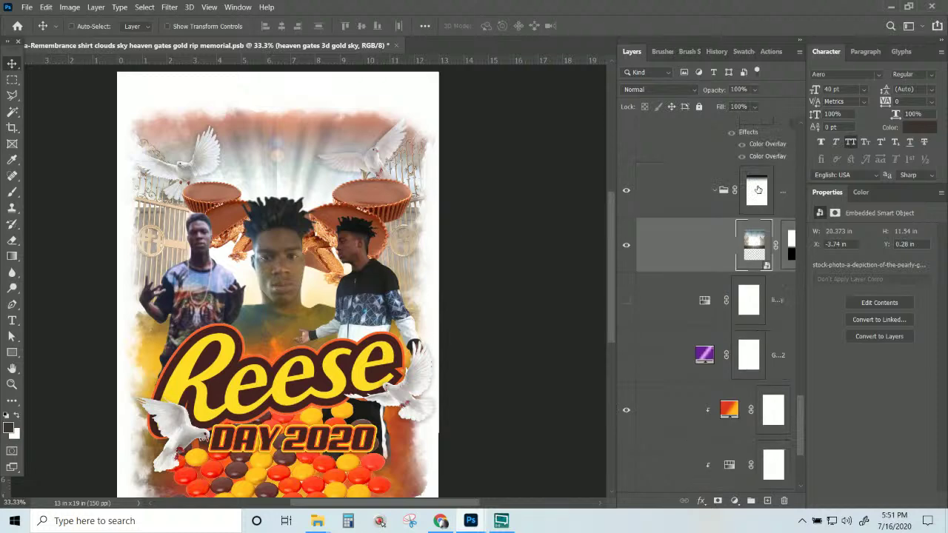
pyautogui.click(96, 6)
pyautogui.moveTo(152, 161)
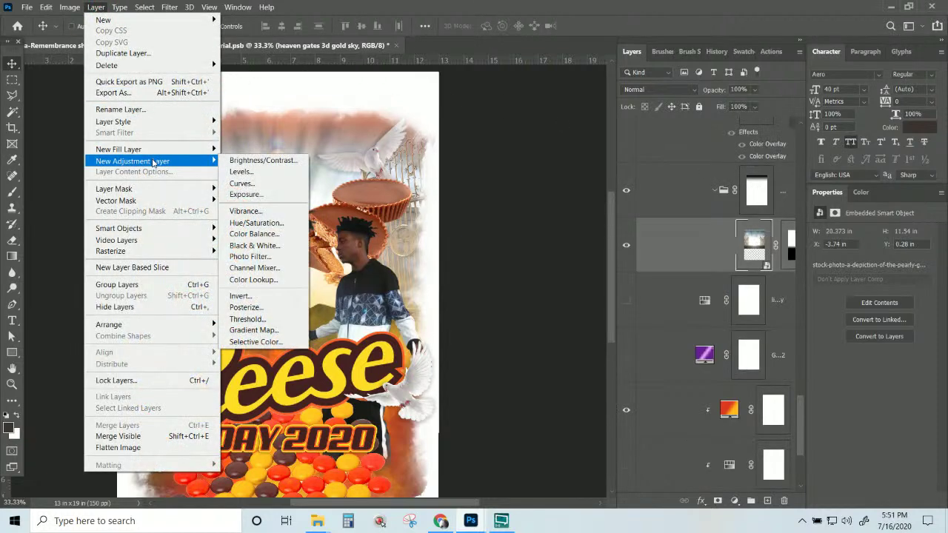
pyautogui.click(261, 223)
pyautogui.click(385, 167)
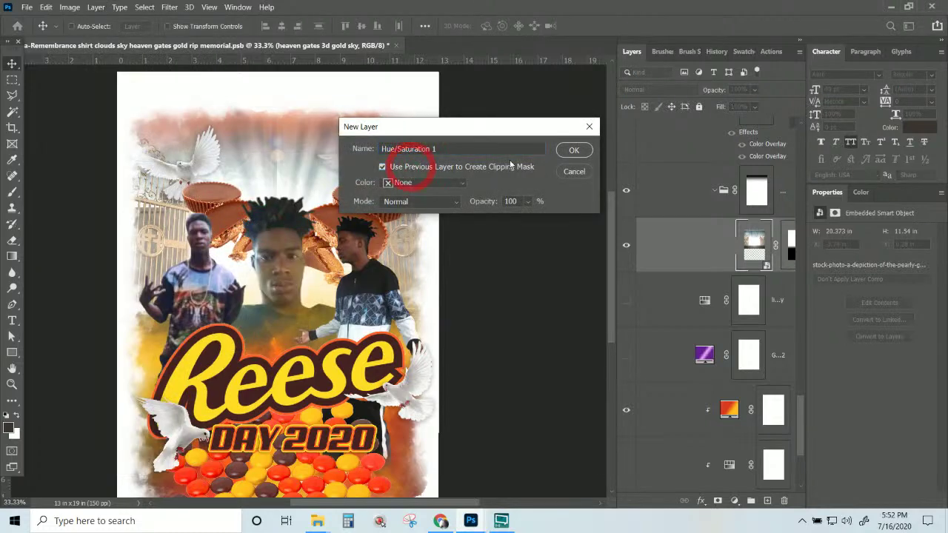
pyautogui.click(573, 151)
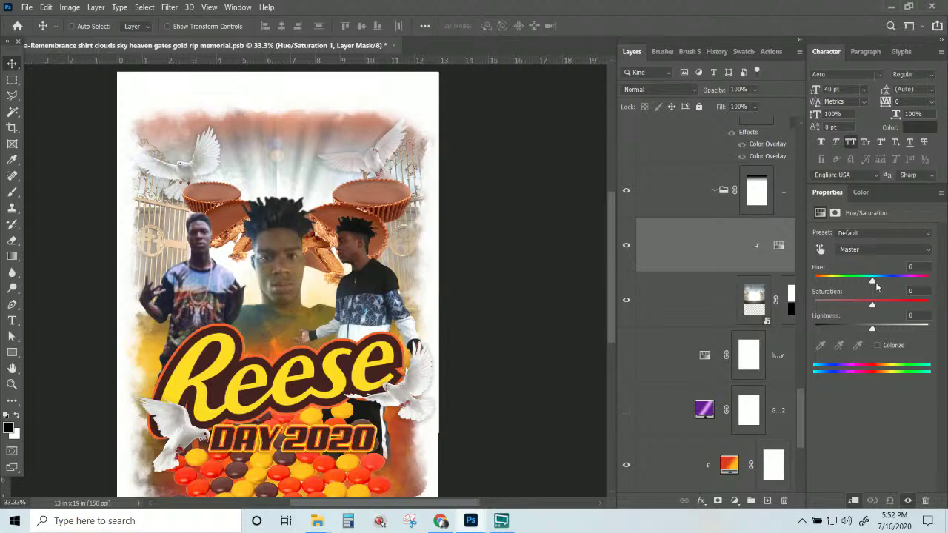
# - Try a hue shift of +132 on the clipped Hue/Saturation adjustment, then reset it to its defaults
pyautogui.moveTo(874, 284); pyautogui.dragTo(916, 283)
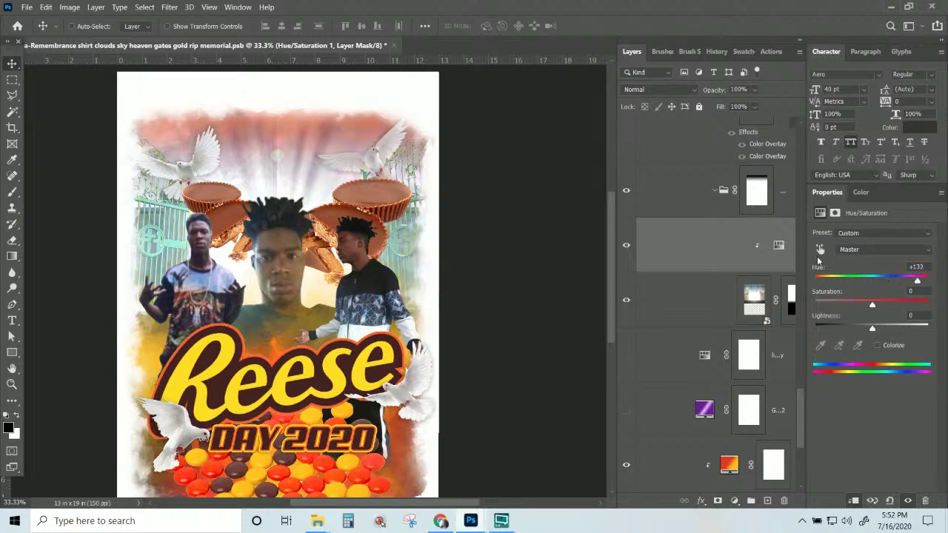
pyautogui.click(889, 500)
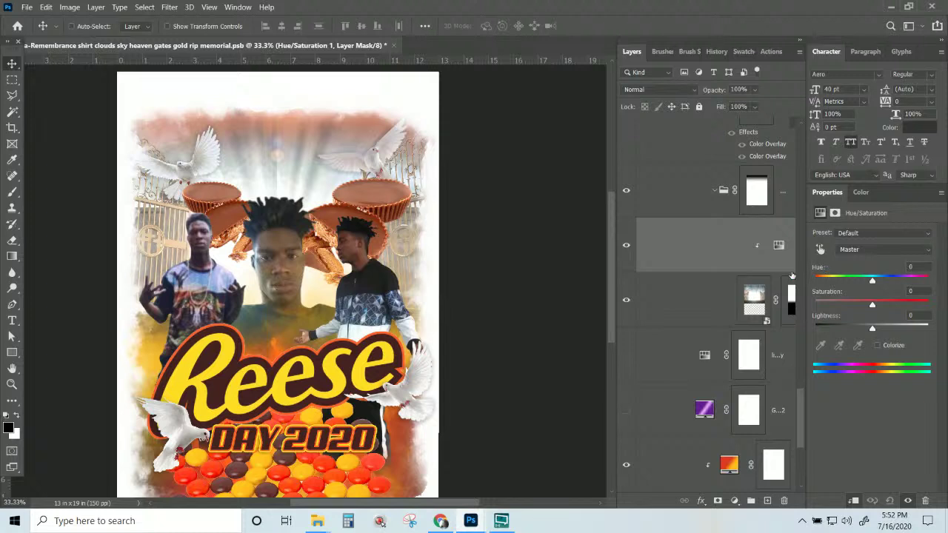
# - Brush black on the heaven gates 3d gold sky layer's mask to hide the pale sky between the two upper doves
pyautogui.click(754, 296)
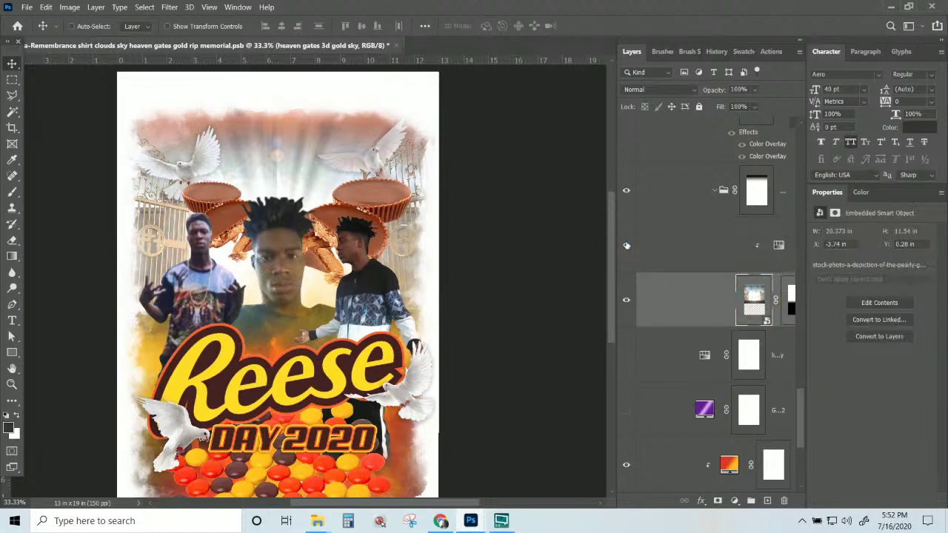
pyautogui.click(755, 293)
pyautogui.click(12, 192)
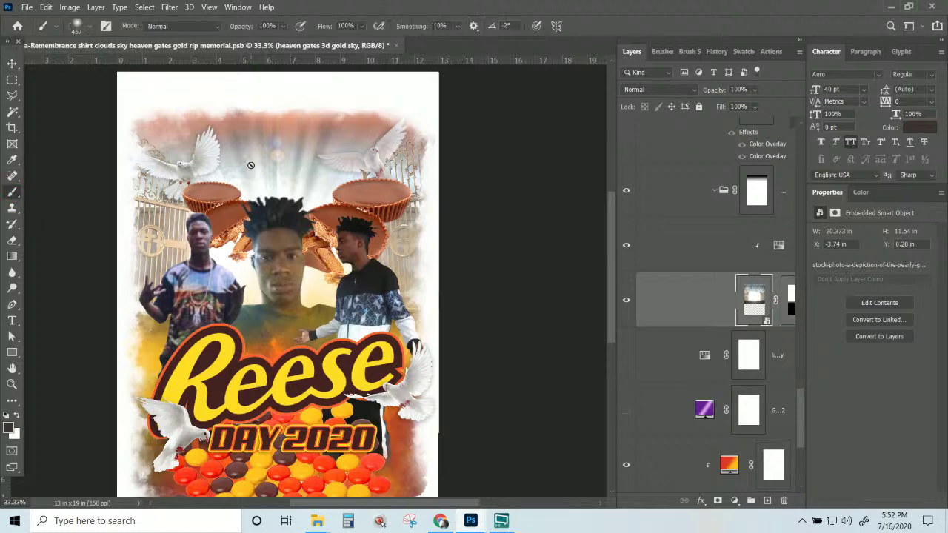
pyautogui.click(791, 300)
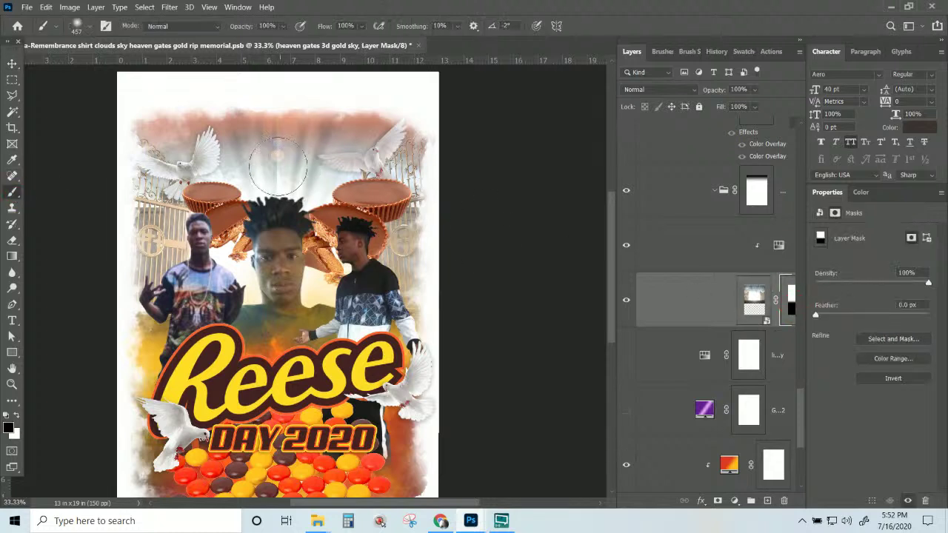
pyautogui.moveTo(173, 137)
pyautogui.mouseDown()
pyautogui.moveTo(282, 147)
pyautogui.moveTo(318, 120)
pyautogui.moveTo(378, 116)
pyautogui.mouseUp()
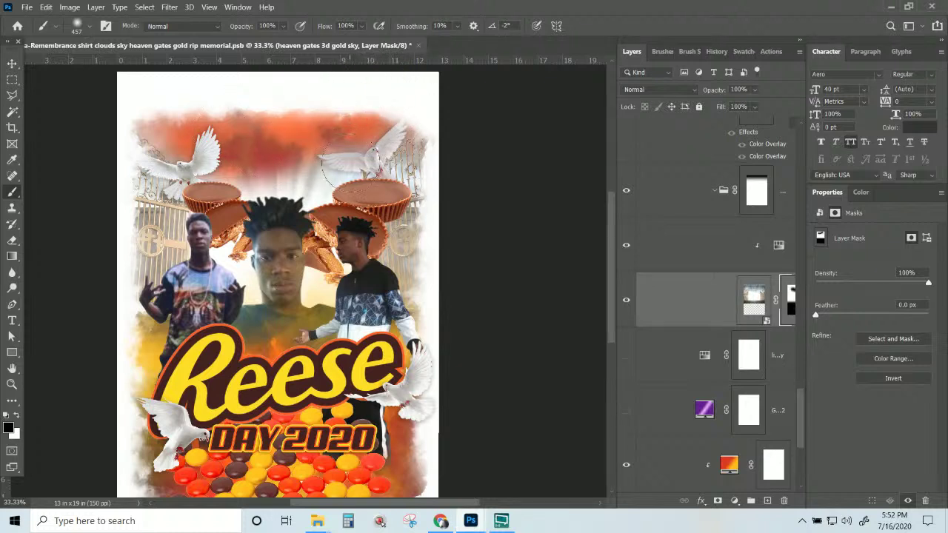
# - Set the brush opacity to 26% and softly fade the heaven gates layer mask around the upper doves and along the right edge
pyautogui.click(282, 27)
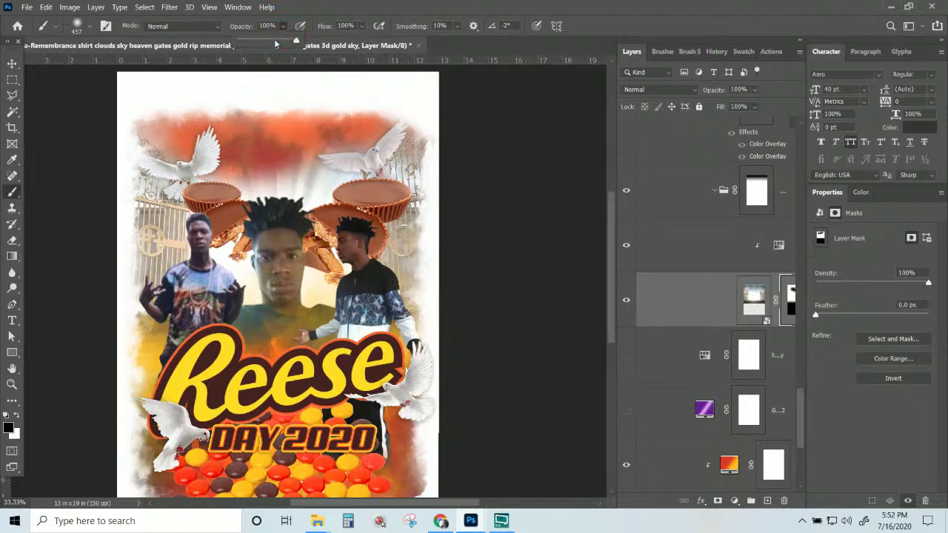
pyautogui.moveTo(273, 44); pyautogui.dragTo(254, 41)
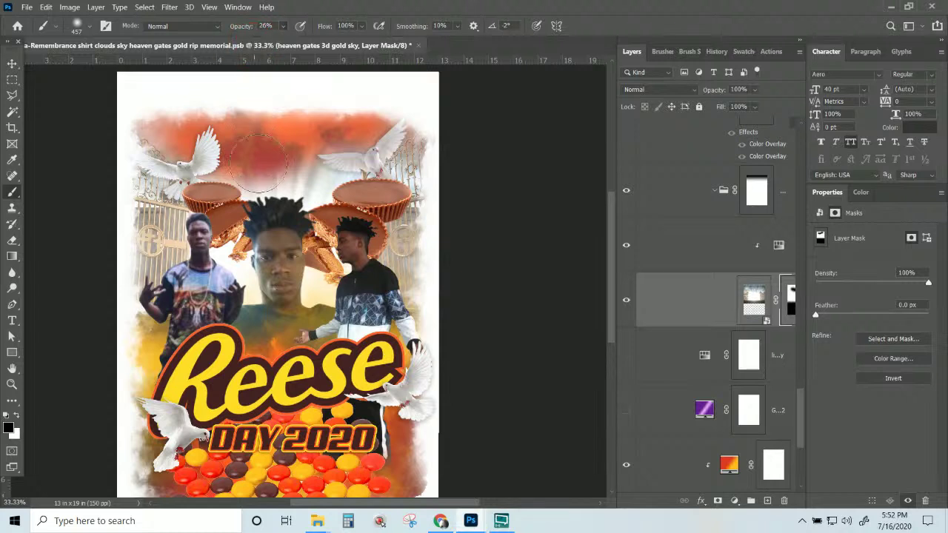
pyautogui.moveTo(299, 163); pyautogui.dragTo(364, 172)
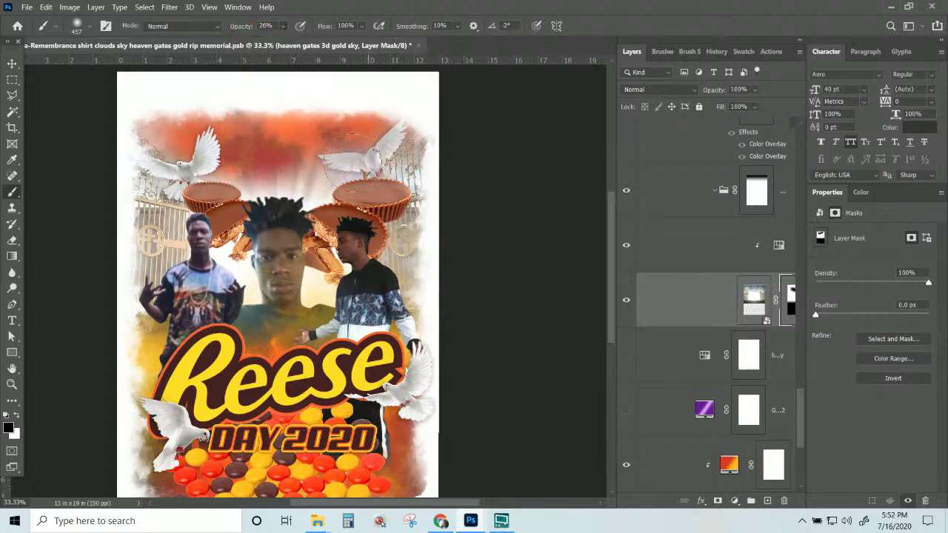
pyautogui.click(413, 162)
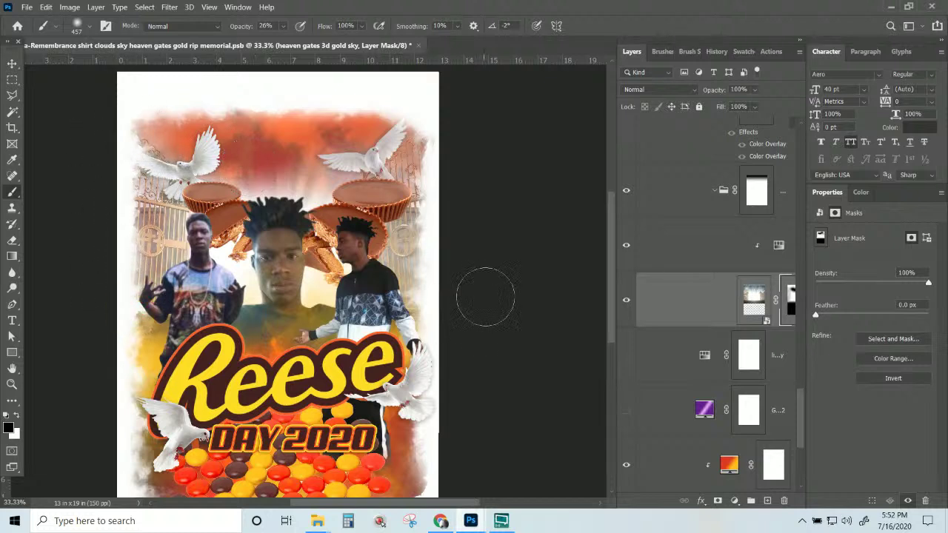
pyautogui.moveTo(435, 296)
pyautogui.mouseDown()
pyautogui.moveTo(441, 167)
pyautogui.moveTo(444, 267)
pyautogui.moveTo(435, 300)
pyautogui.moveTo(436, 118)
pyautogui.mouseUp()
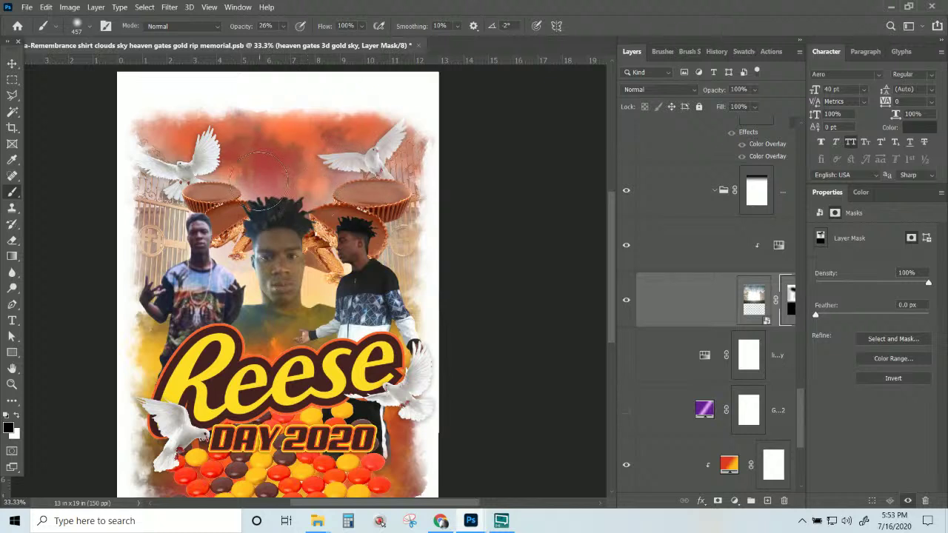
# - Show the back wings and front wings layers behind the figures, with the back wings layer selected
pyautogui.scroll(-2, 283, 356)
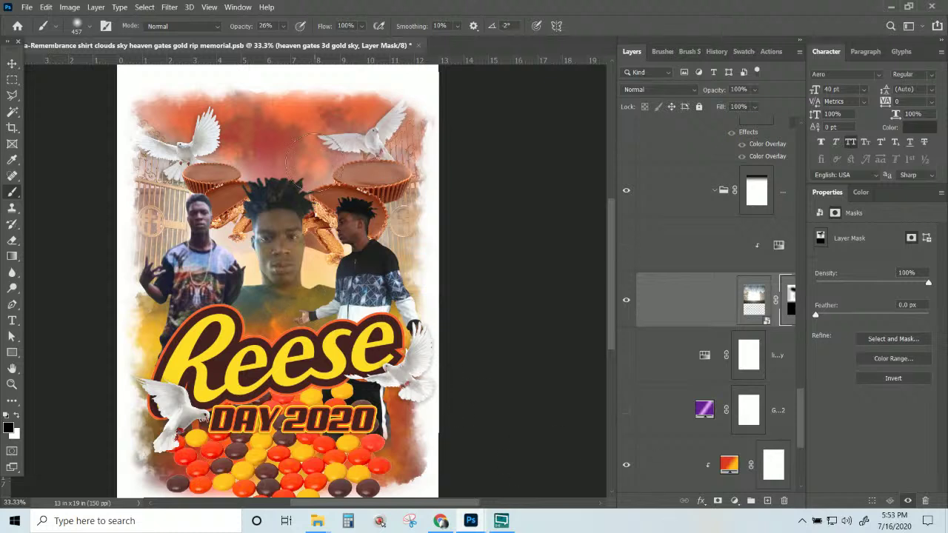
pyautogui.scroll(-1, 330, 259)
pyautogui.scroll(-2, 318, 270)
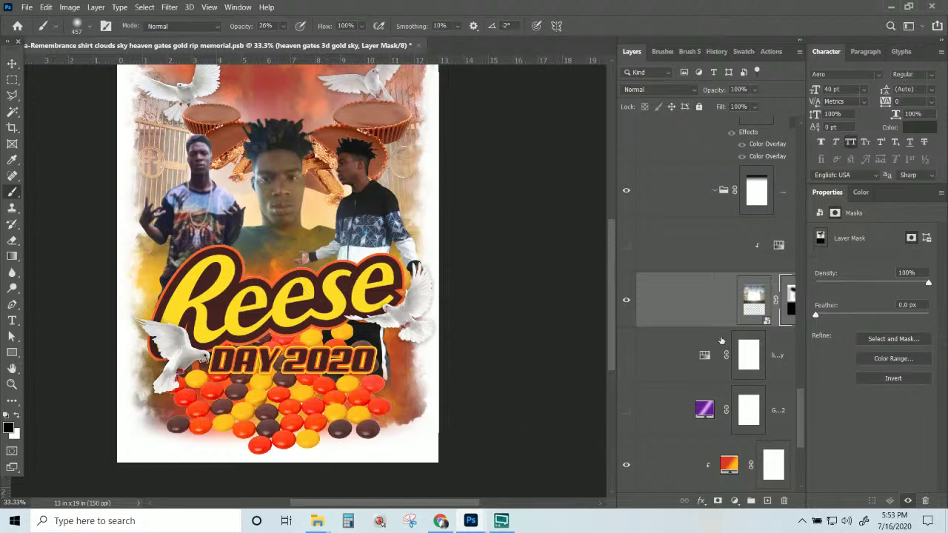
pyautogui.scroll(-4, 721, 341)
pyautogui.scroll(10, 718, 348)
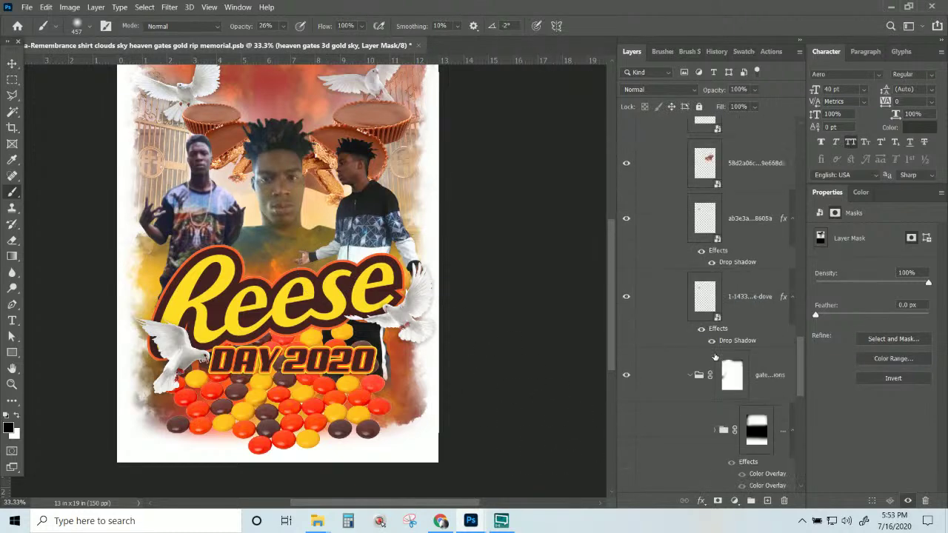
pyautogui.scroll(6, 714, 358)
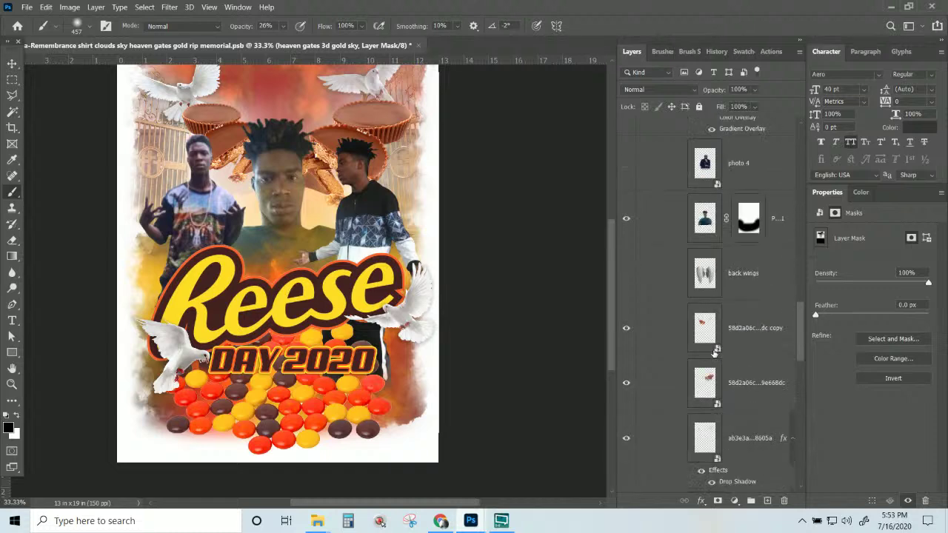
pyautogui.click(626, 273)
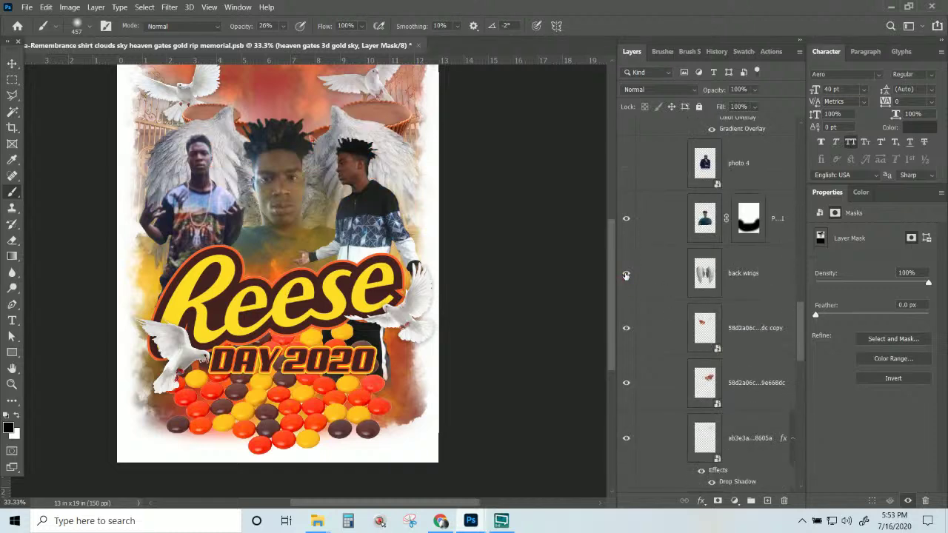
pyautogui.click(741, 273)
pyautogui.scroll(6, 739, 268)
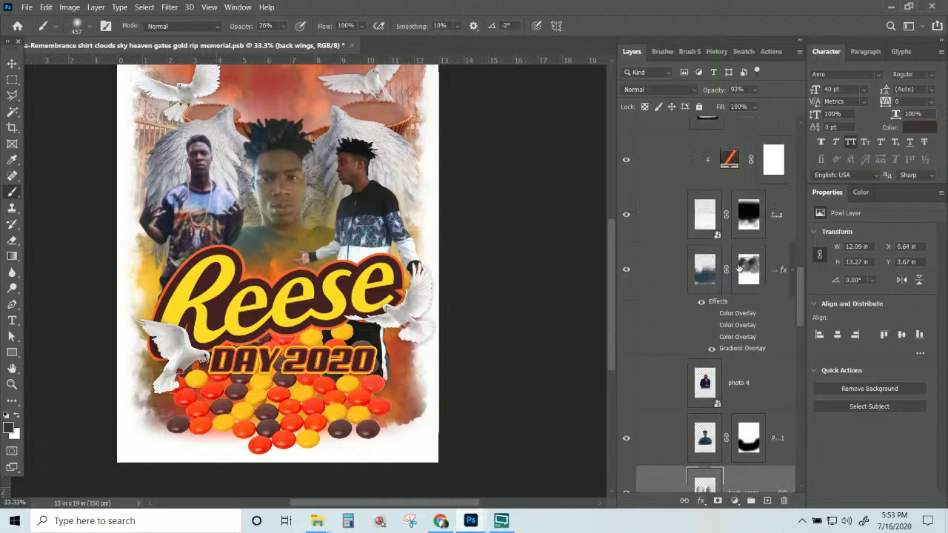
pyautogui.scroll(4, 739, 269)
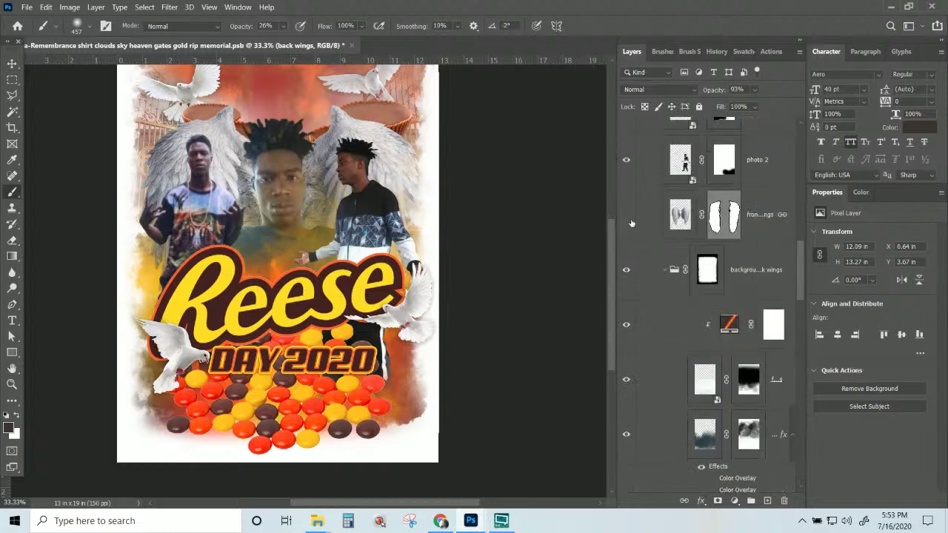
pyautogui.click(627, 216)
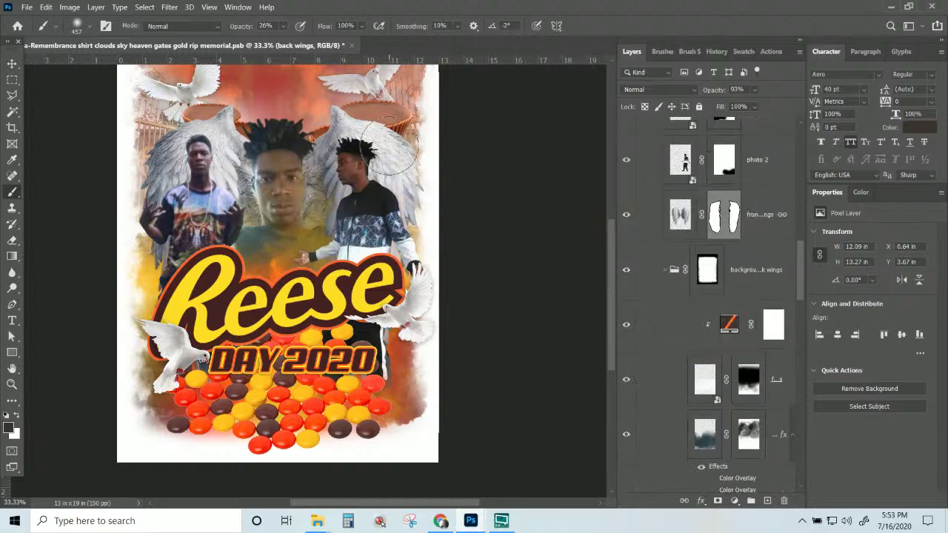
# - Scale the linked wings to 84.39% and reposition them centrally behind the middle figure
pyautogui.hotkey('ctrl', 't')
pyautogui.moveTo(435, 84); pyautogui.dragTo(409, 155)
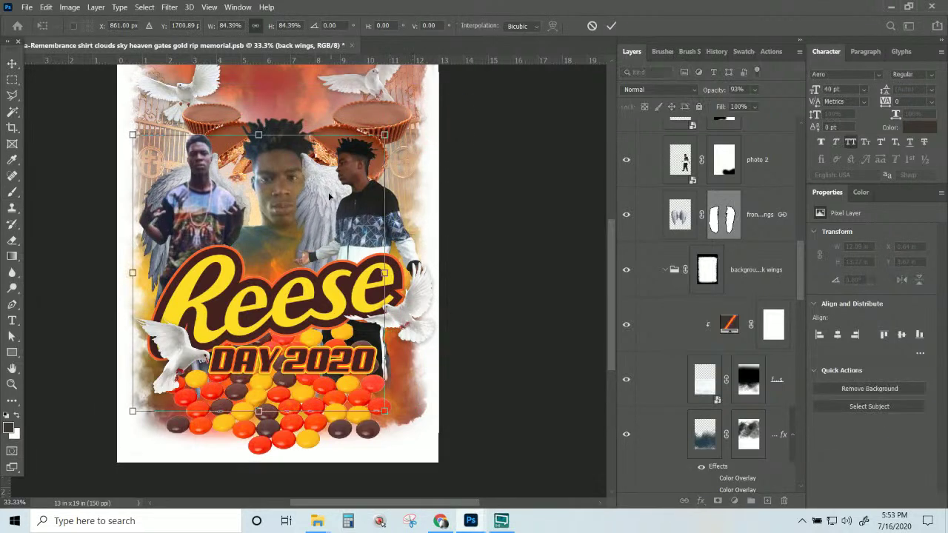
pyautogui.moveTo(328, 194); pyautogui.dragTo(353, 196)
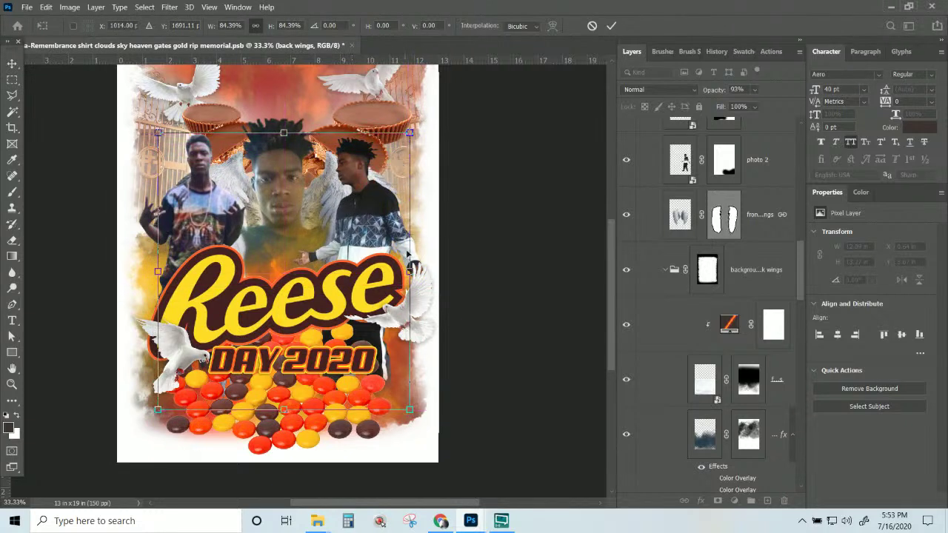
pyautogui.press('Return')
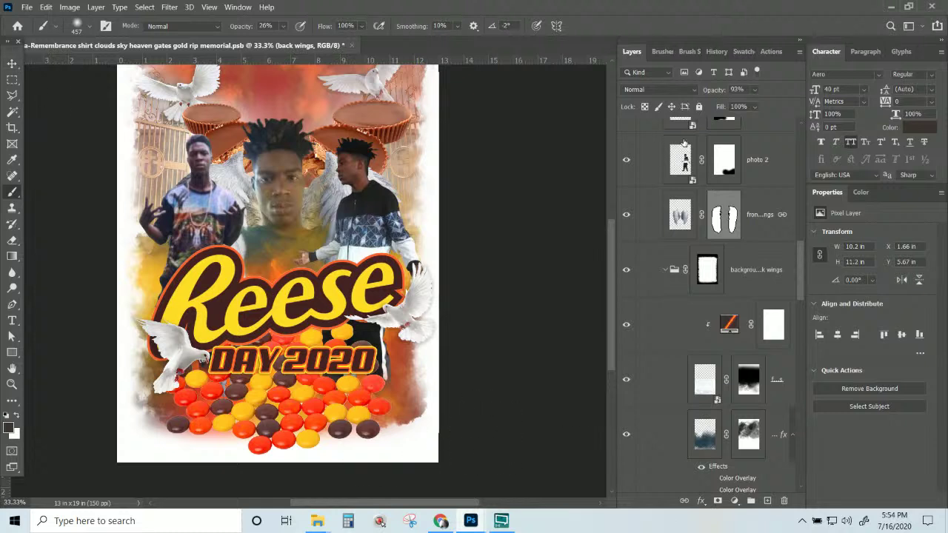
# - Compare the design with the front wings layer hidden and shown, leaving it visible
pyautogui.click(626, 215)
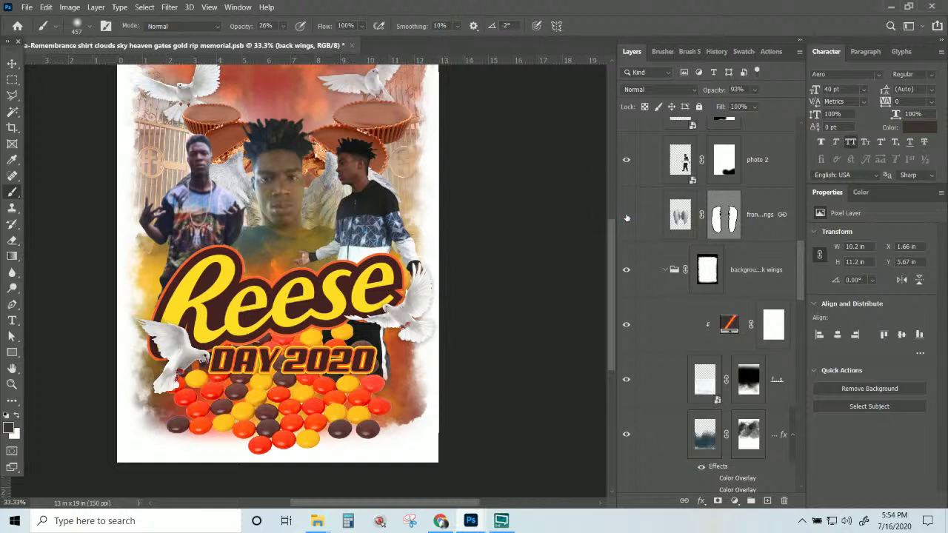
pyautogui.click(627, 216)
pyautogui.click(627, 215)
pyautogui.click(627, 215)
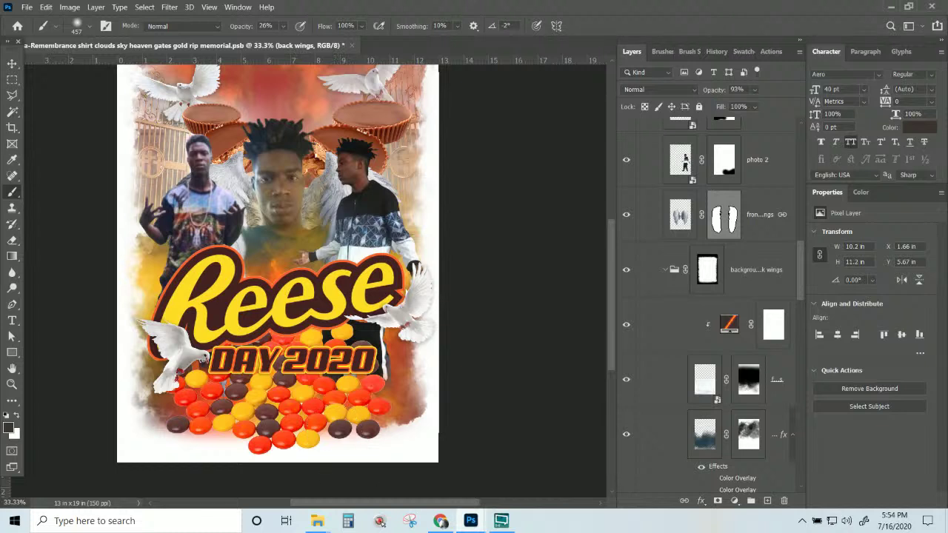
# - Compare the design with the reference poster by toggling the topmost image layer, leaving the reference hidden
pyautogui.scroll(10, 743, 203)
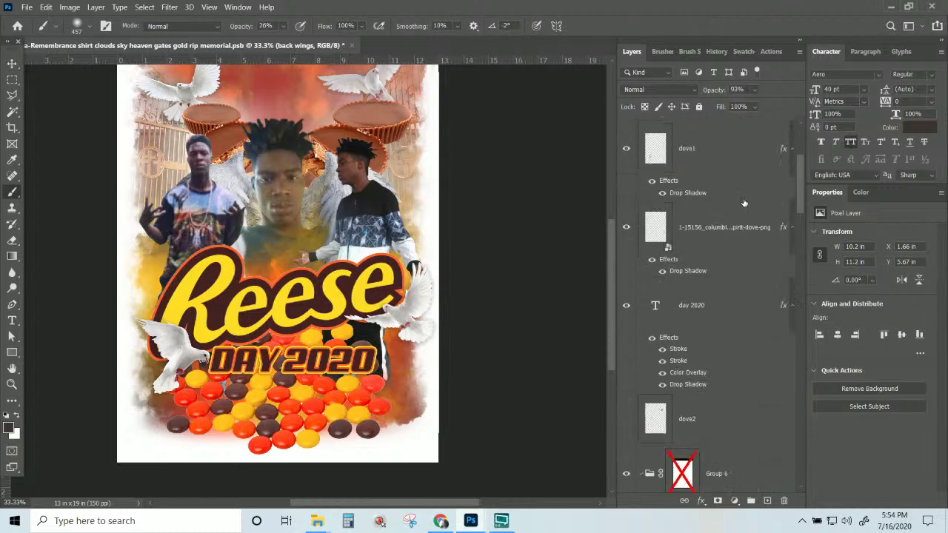
pyautogui.click(626, 144)
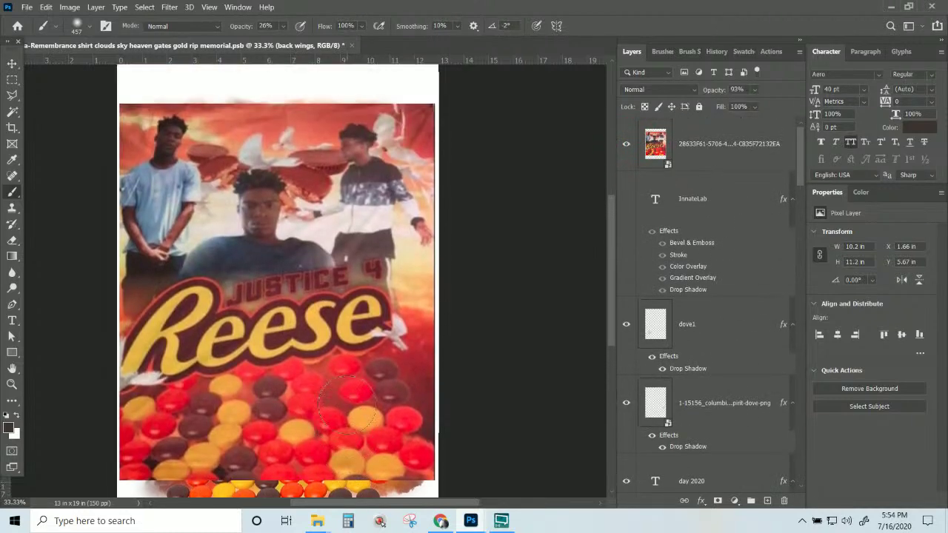
pyautogui.click(11, 64)
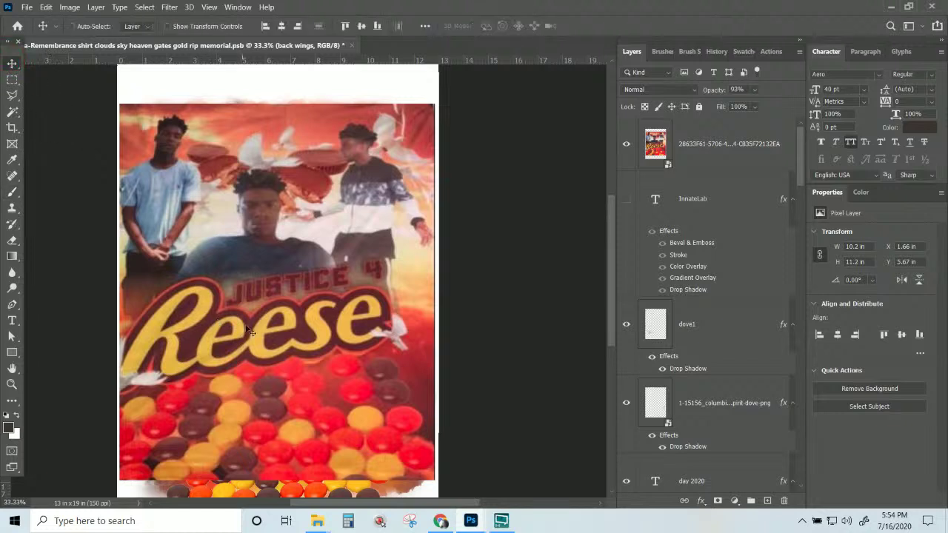
pyautogui.click(626, 146)
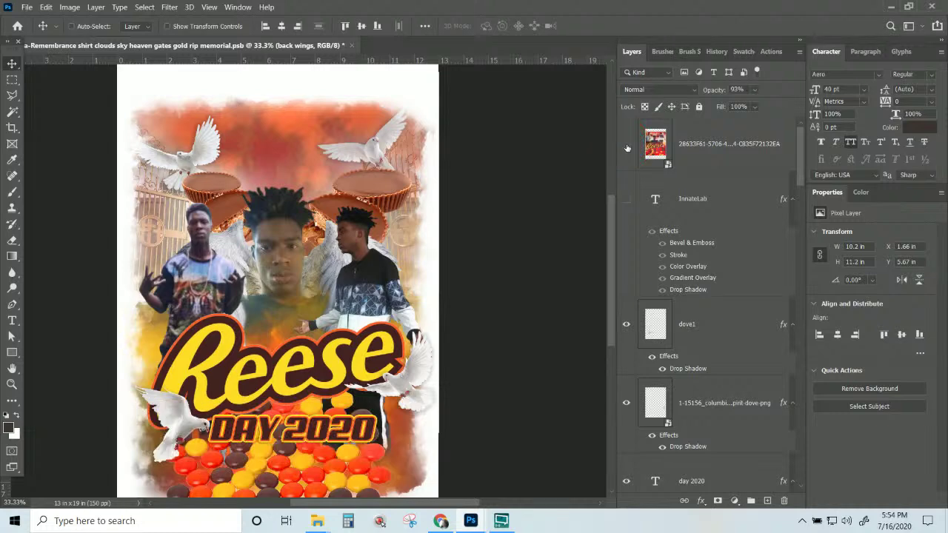
pyautogui.click(626, 146)
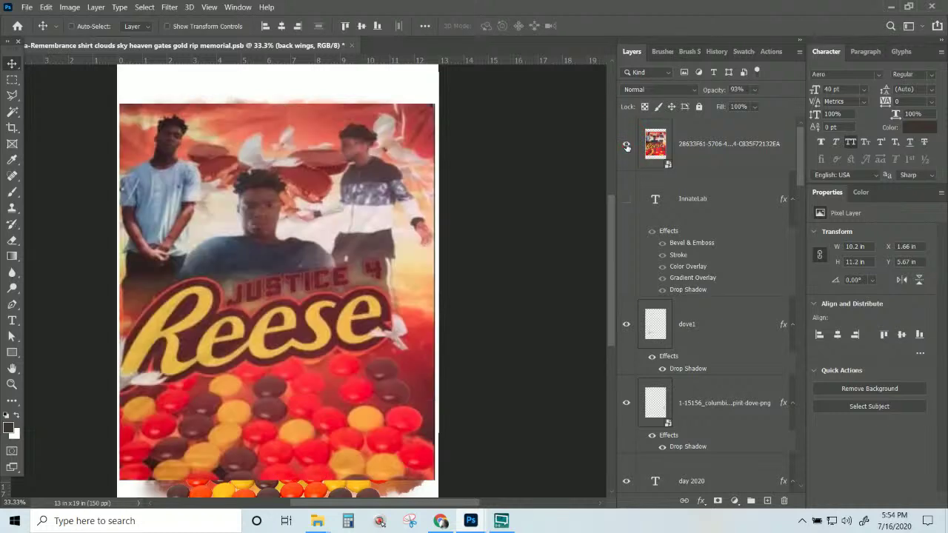
pyautogui.click(626, 146)
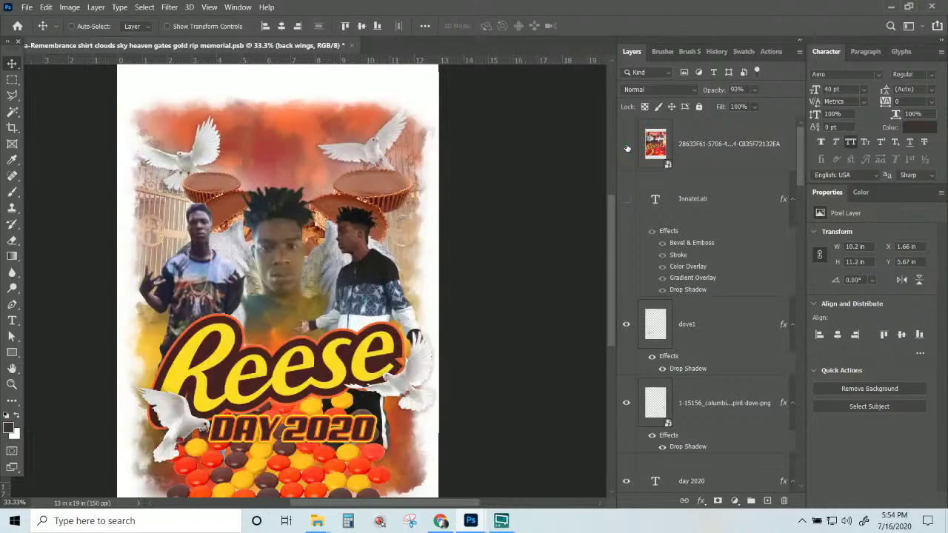
# - Paste the copied drop shadow layer style onto the right-hand Reese's peanut butter cups layer
pyautogui.scroll(-3, 297, 370)
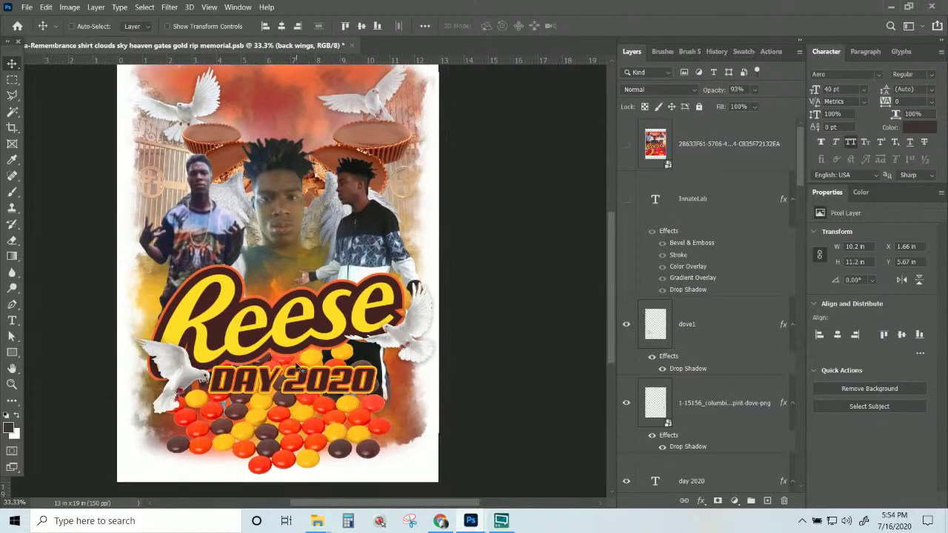
pyautogui.scroll(3, 296, 367)
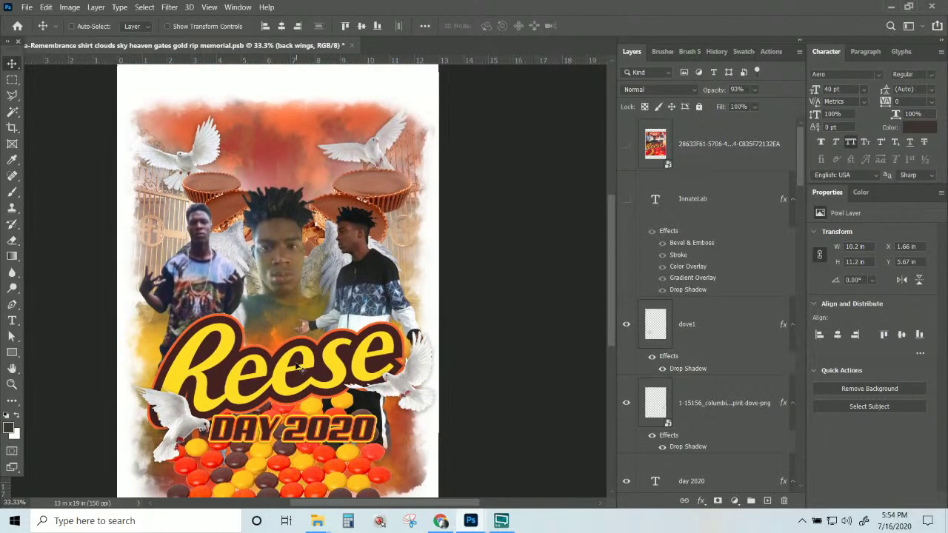
pyautogui.scroll(-1, 296, 366)
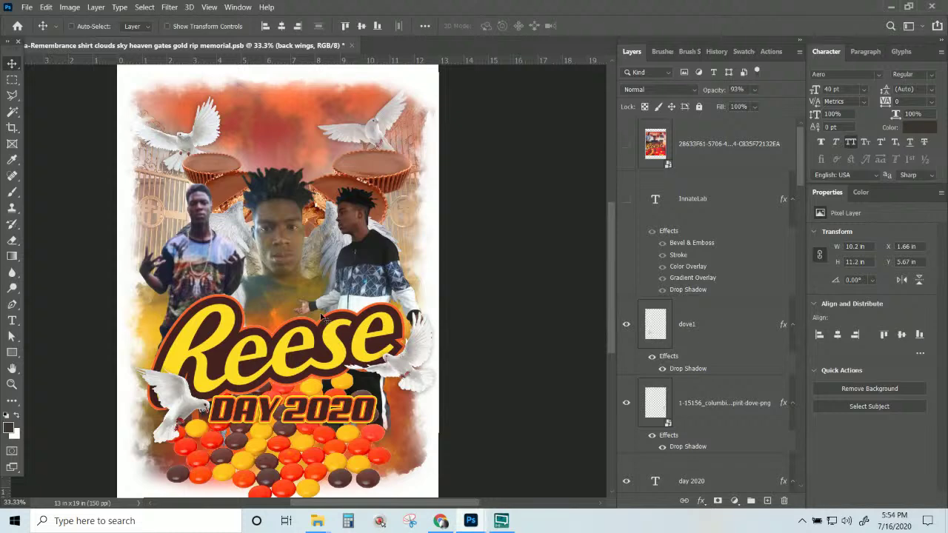
pyautogui.rightClick(386, 162)
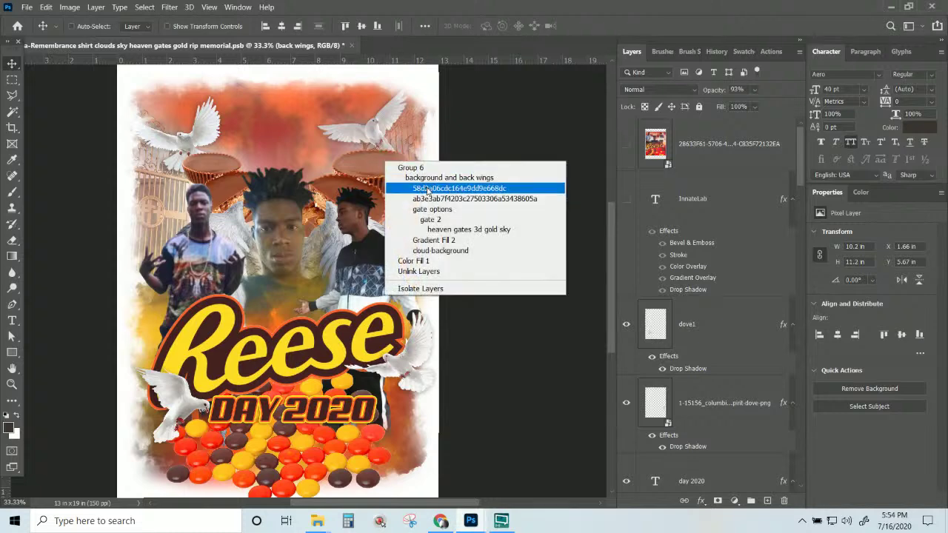
pyautogui.click(423, 188)
pyautogui.scroll(-3, 649, 292)
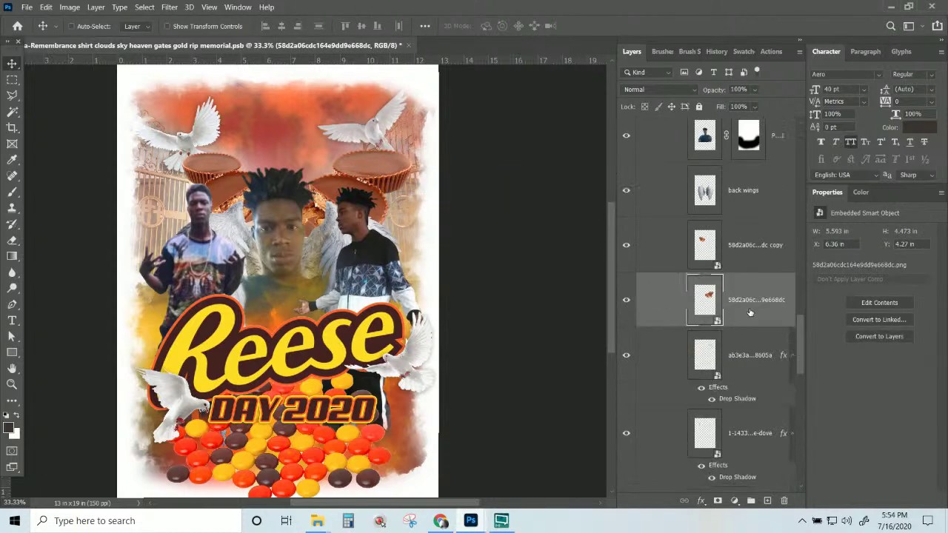
pyautogui.rightClick(749, 310)
pyautogui.click(789, 321)
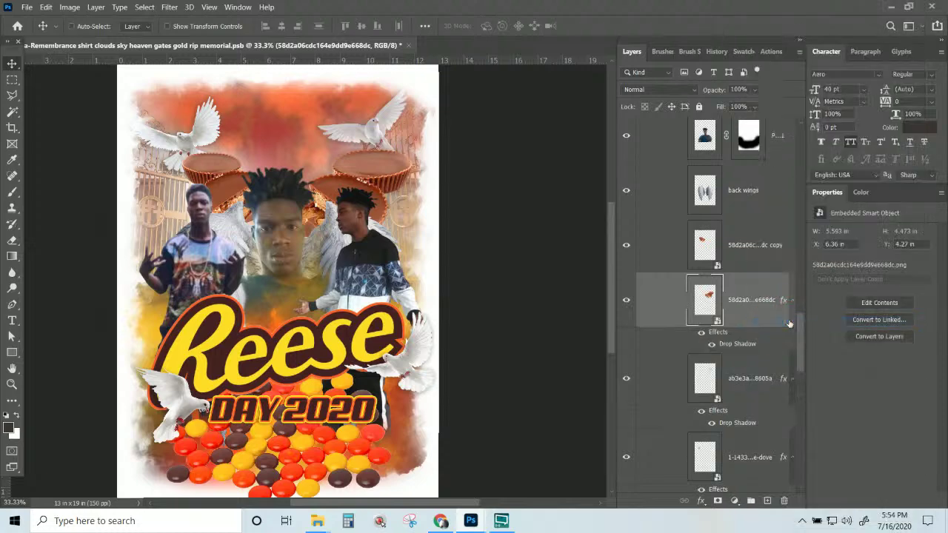
# - Paste the same drop shadow layer style onto the copied peanut butter cups layer on the left of the design
pyautogui.rightClick(236, 172)
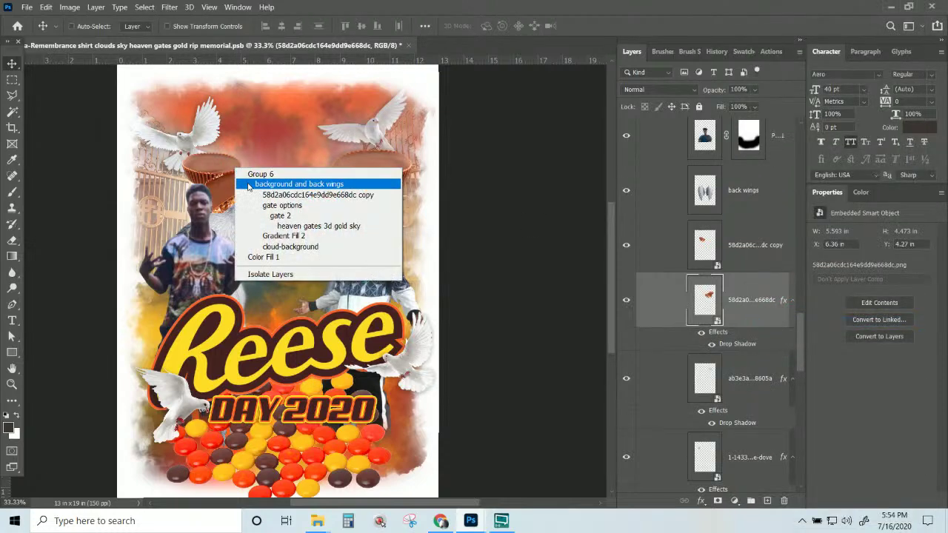
pyautogui.click(255, 194)
pyautogui.rightClick(731, 256)
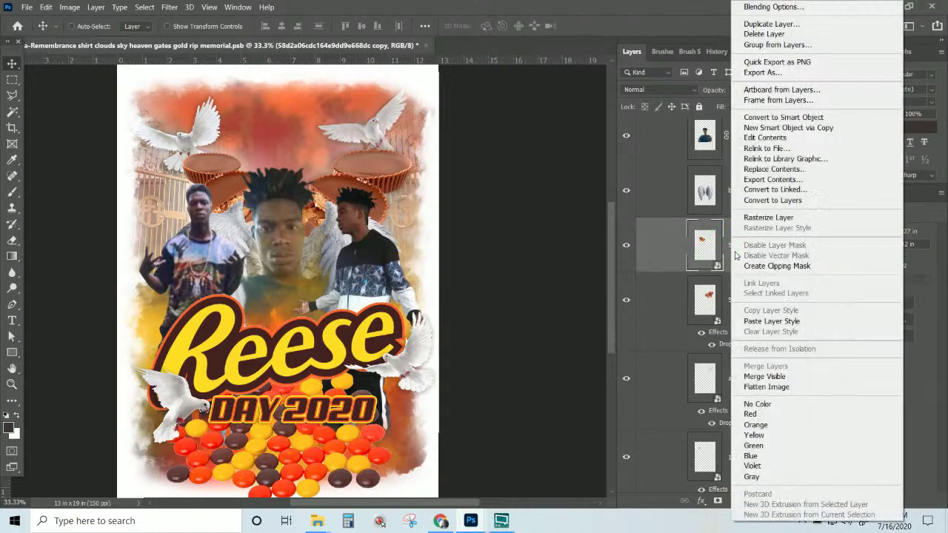
pyautogui.click(784, 320)
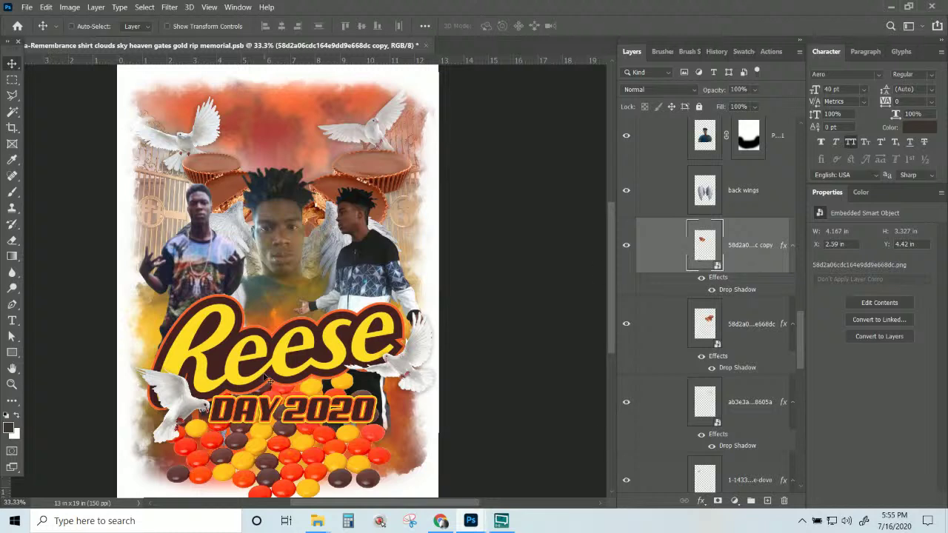
pyautogui.scroll(-3, 212, 431)
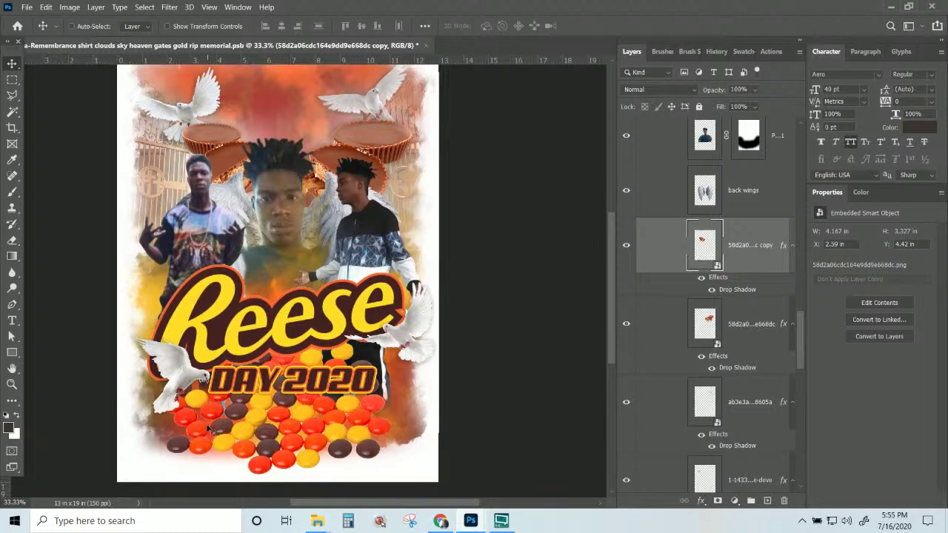
pyautogui.scroll(-2, 212, 431)
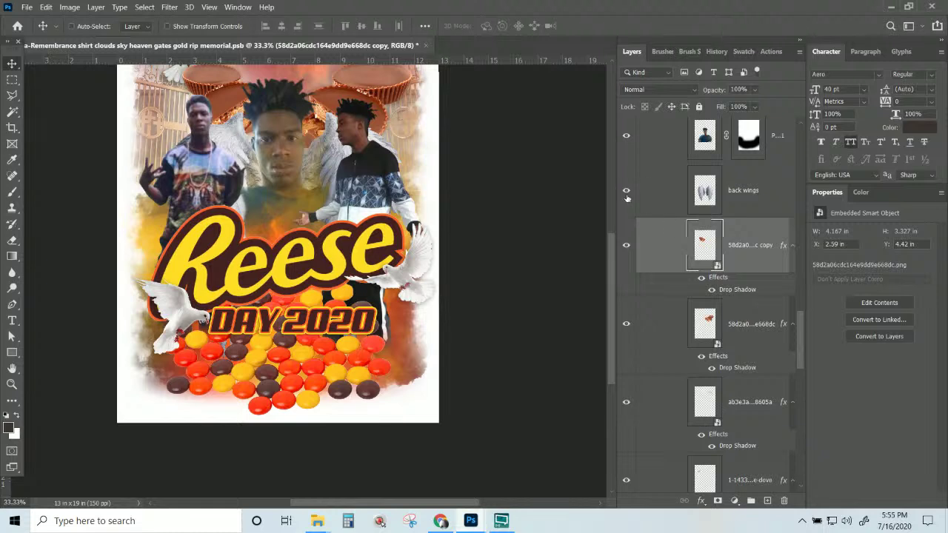
# - Check how the design looks with the front wings layer hidden
pyautogui.scroll(3, 661, 245)
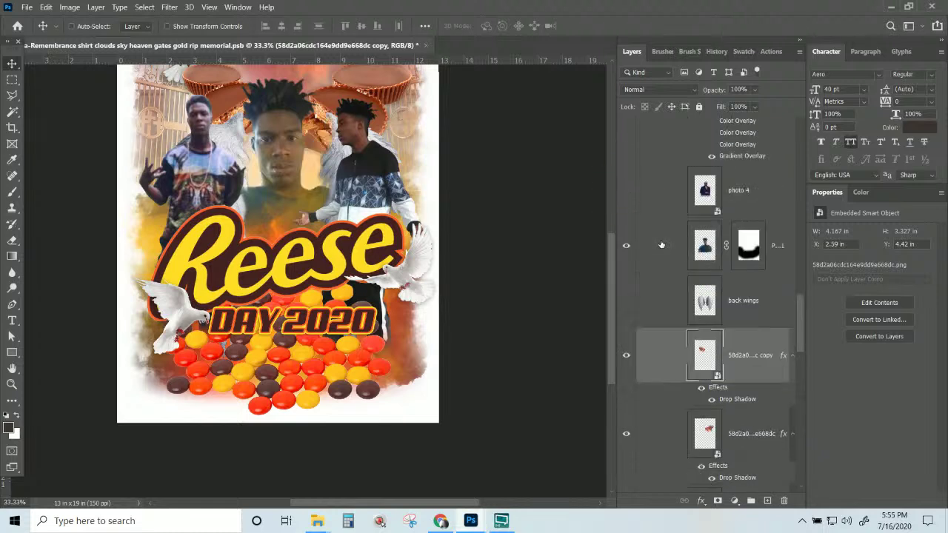
pyautogui.scroll(9, 660, 249)
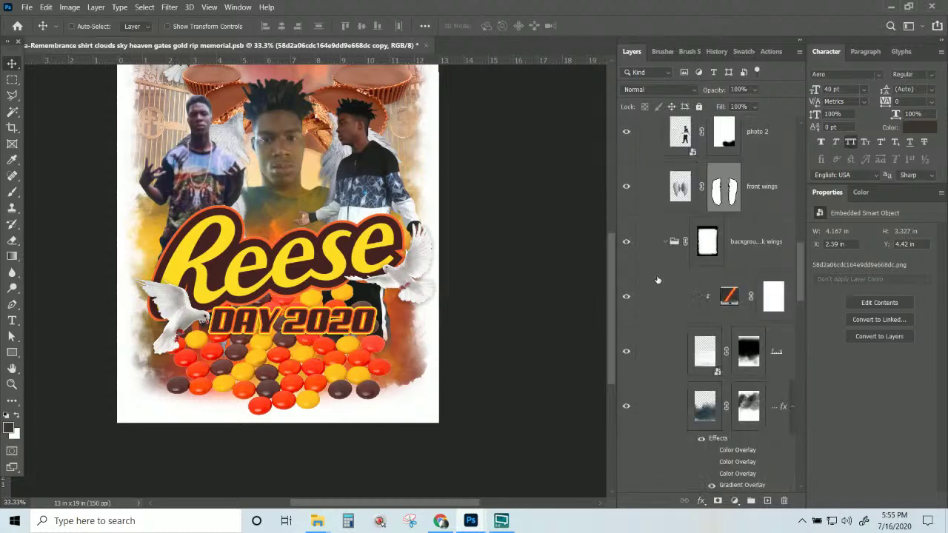
pyautogui.click(626, 186)
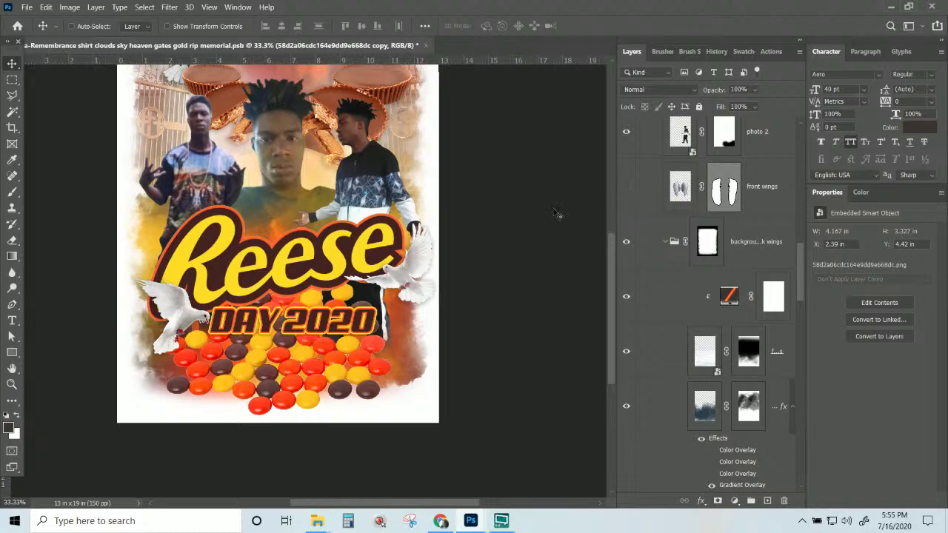
pyautogui.scroll(6, 664, 258)
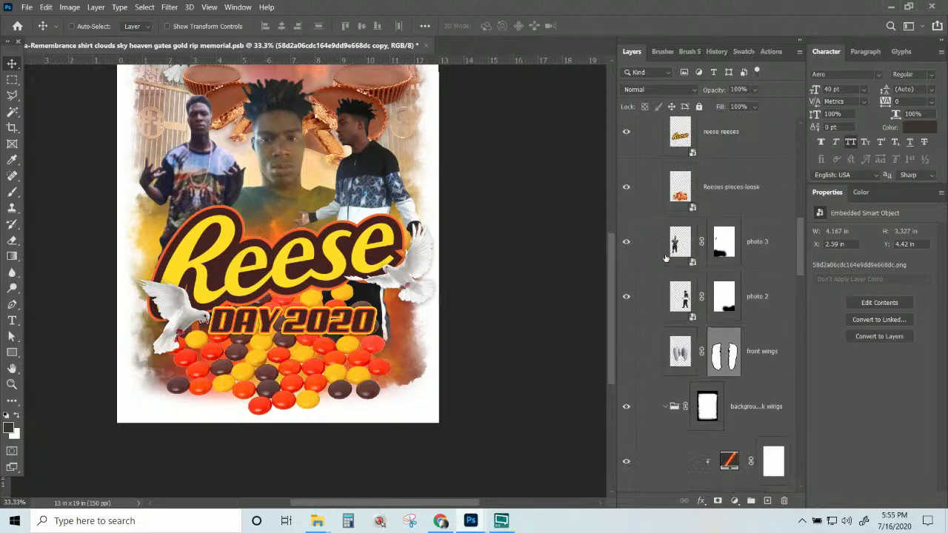
pyautogui.scroll(4, 665, 257)
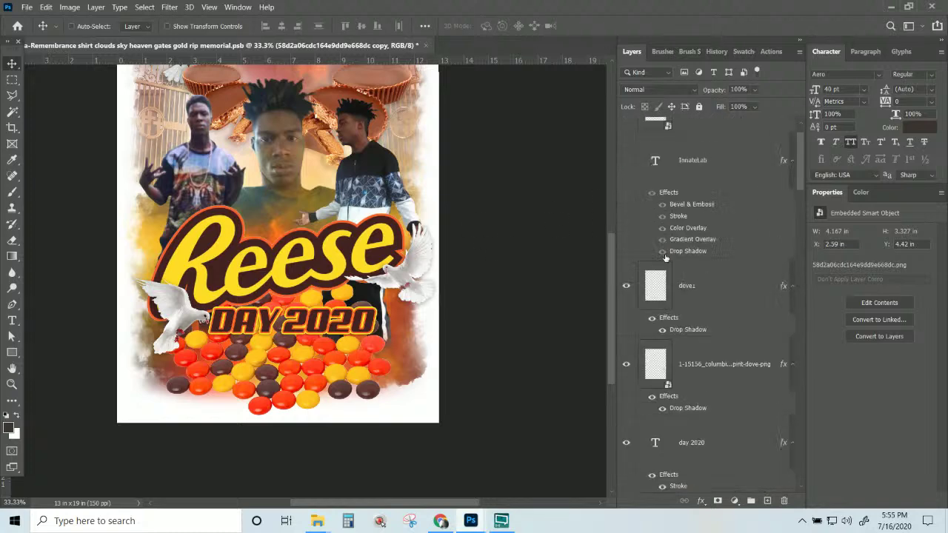
pyautogui.scroll(-4, 674, 222)
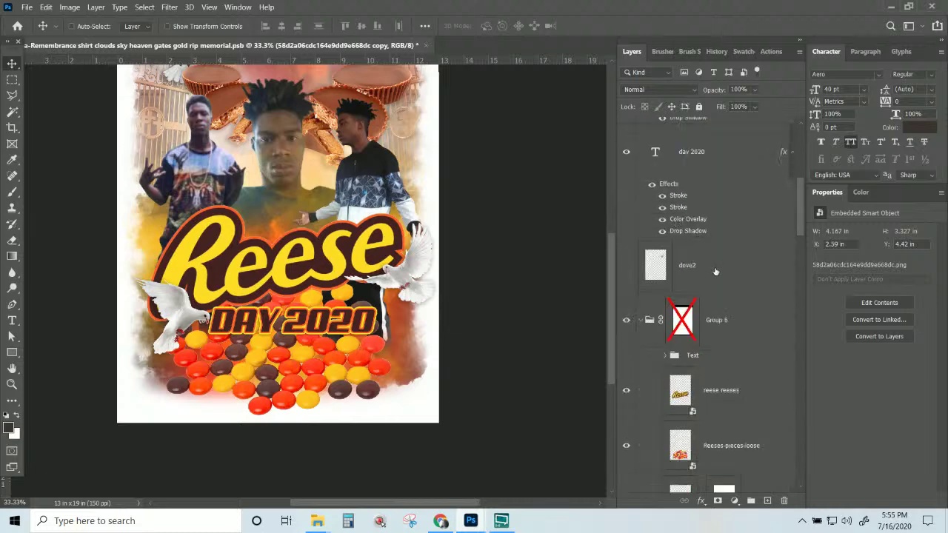
# - Turn the front wings and back wings layers back on
pyautogui.click(700, 163)
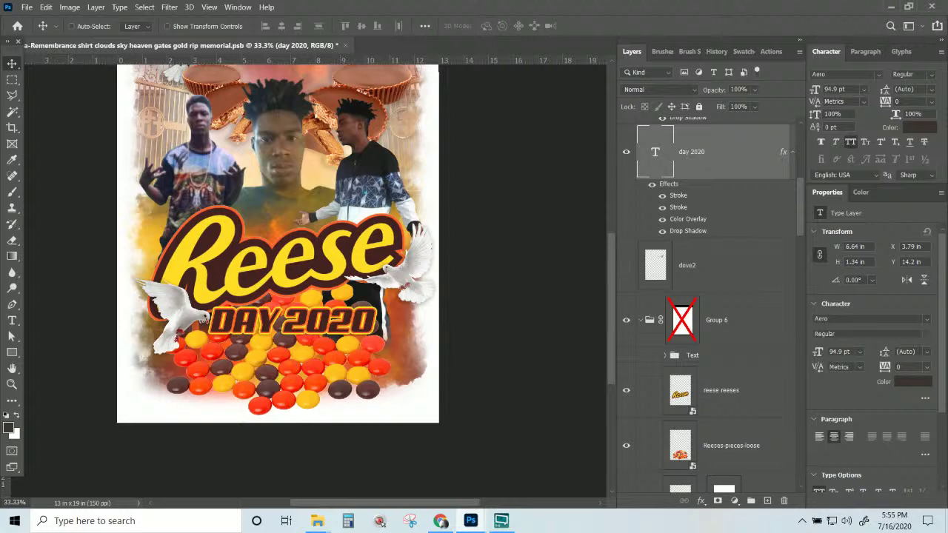
pyautogui.scroll(-5, 674, 281)
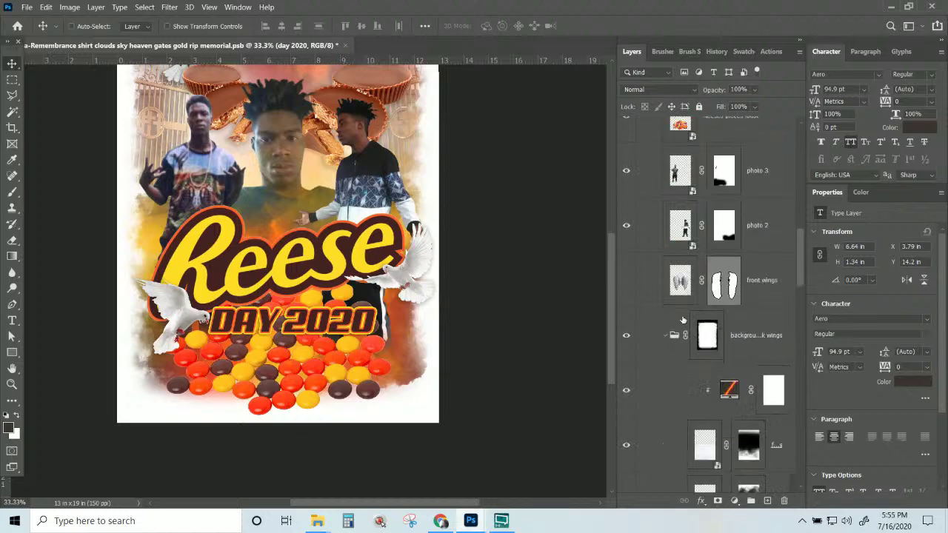
pyautogui.click(631, 283)
pyautogui.scroll(3, 634, 289)
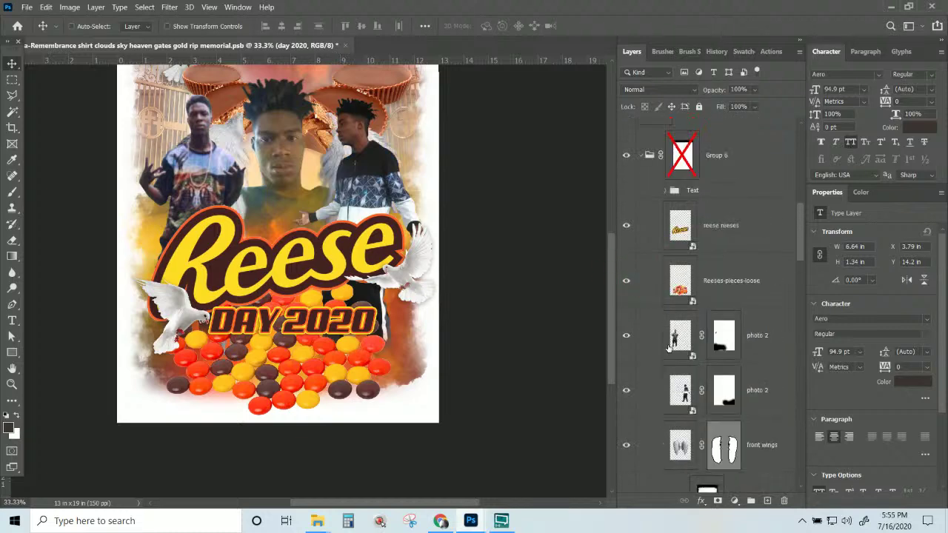
pyautogui.scroll(-2, 654, 370)
pyautogui.scroll(-3, 633, 318)
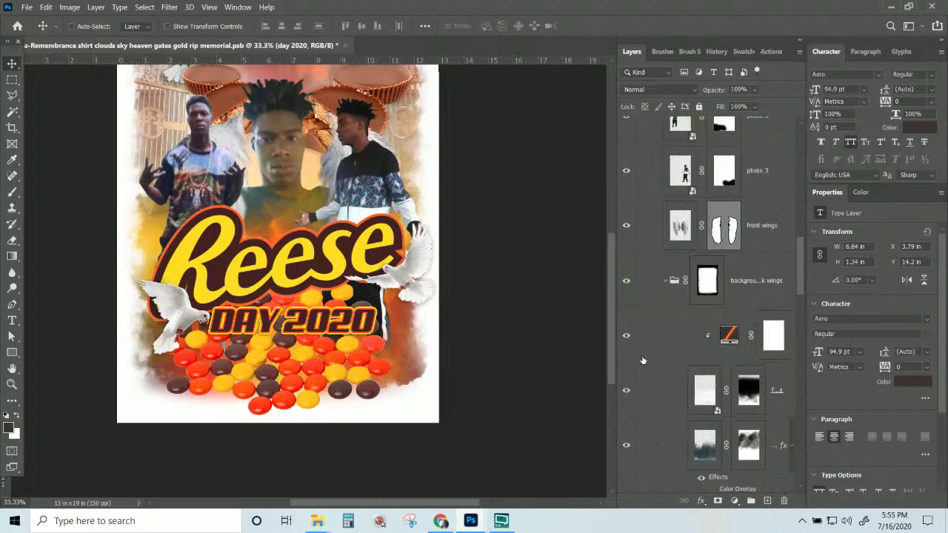
pyautogui.scroll(-2, 688, 406)
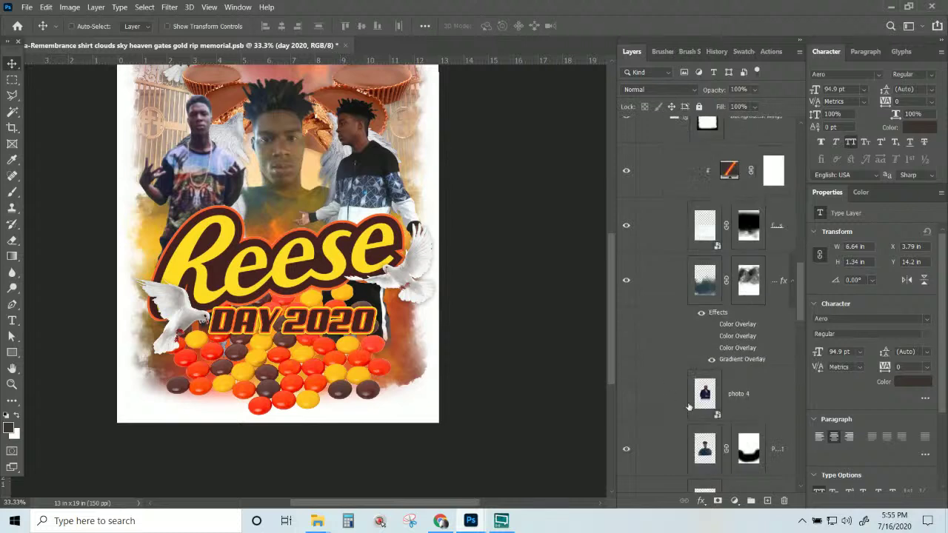
pyautogui.scroll(-2, 688, 406)
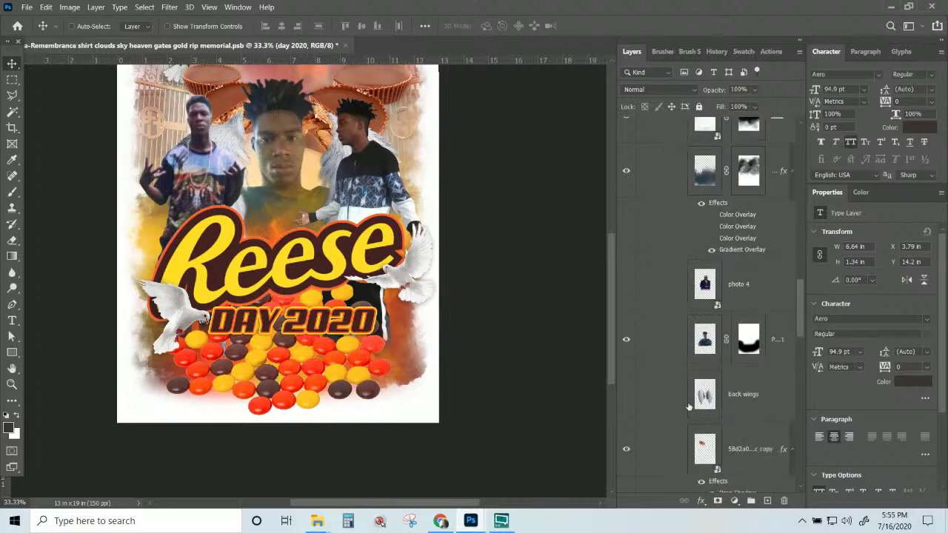
pyautogui.click(625, 396)
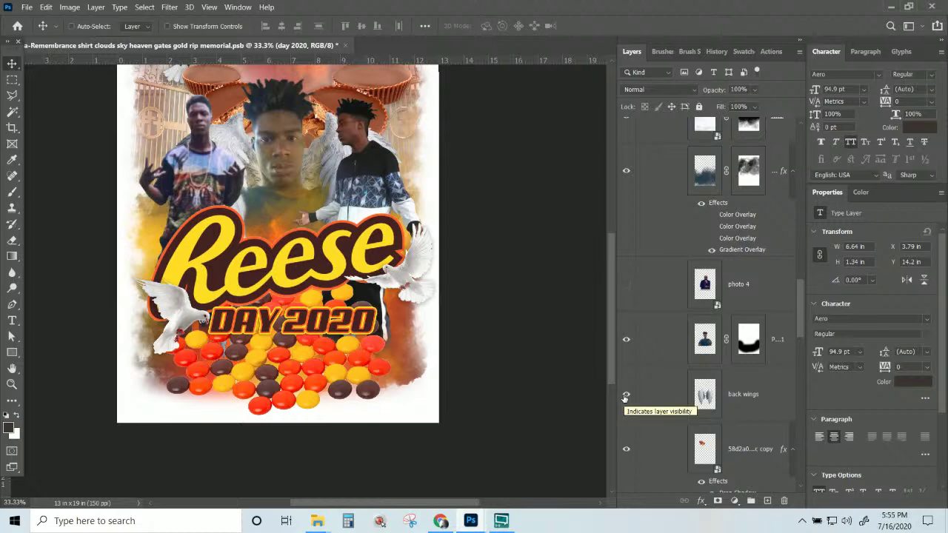
# - Paste the copied drop shadow layer style onto the Reeses-pieces-loose layer
pyautogui.rightClick(350, 347)
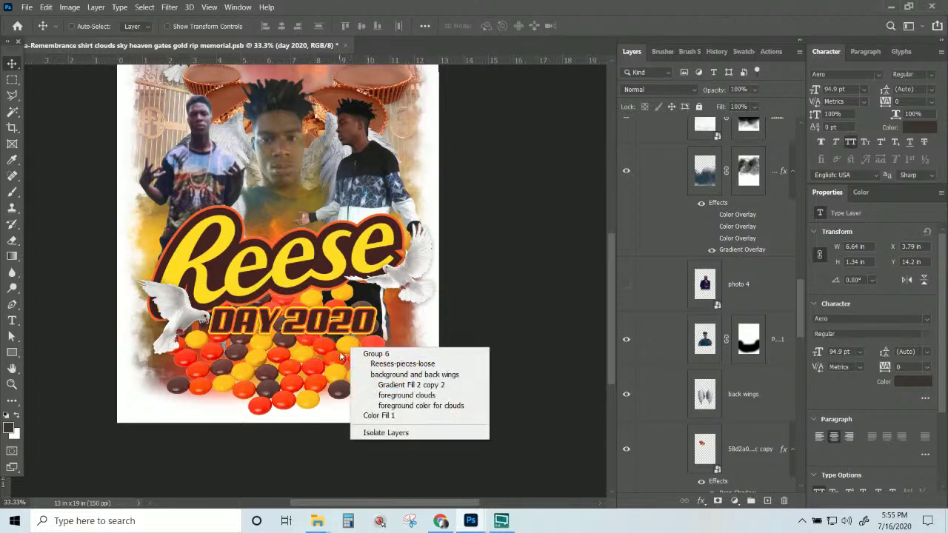
pyautogui.click(386, 364)
pyautogui.click(698, 141)
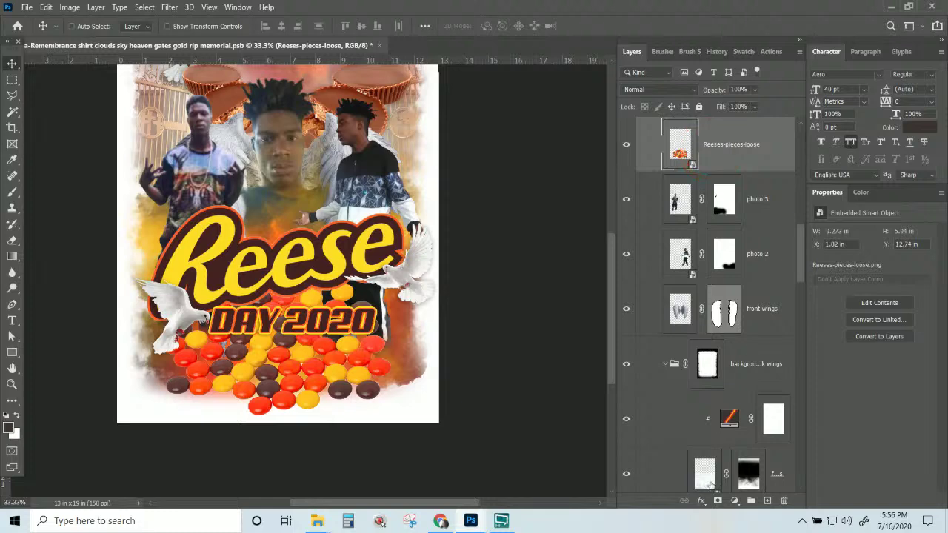
pyautogui.rightClick(764, 164)
pyautogui.click(804, 321)
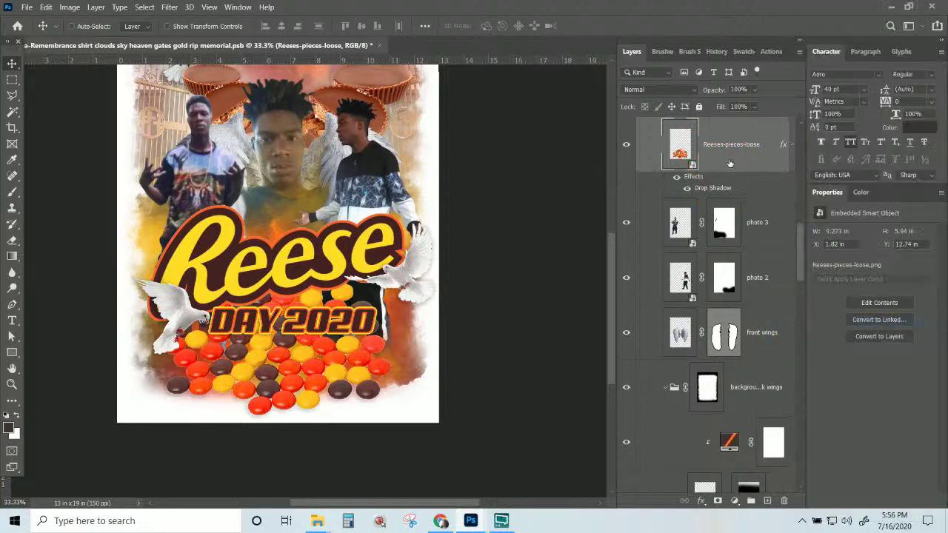
# - Add a black Normal-mode inner glow to the loose candy pieces with 73% opacity and 6 px size
pyautogui.doubleClick(651, 148)
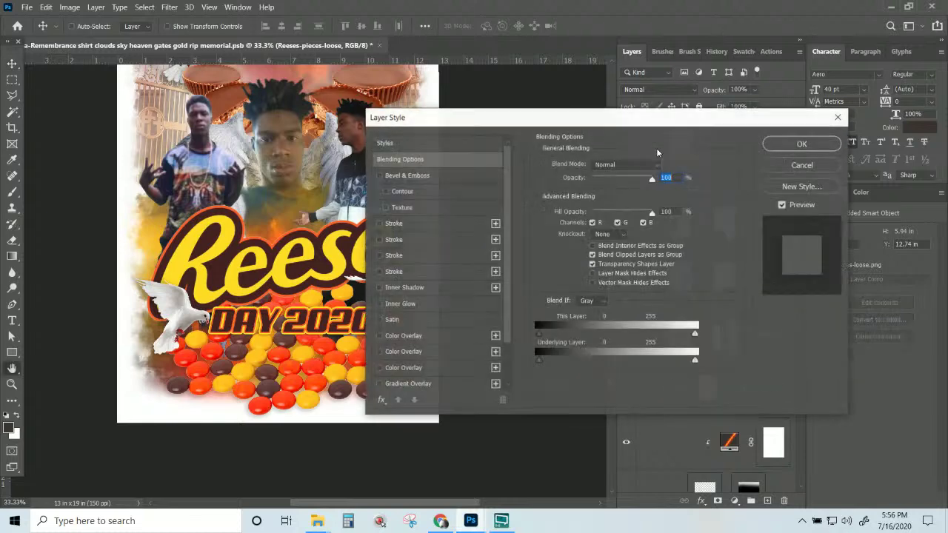
pyautogui.moveTo(457, 121); pyautogui.dragTo(549, 92)
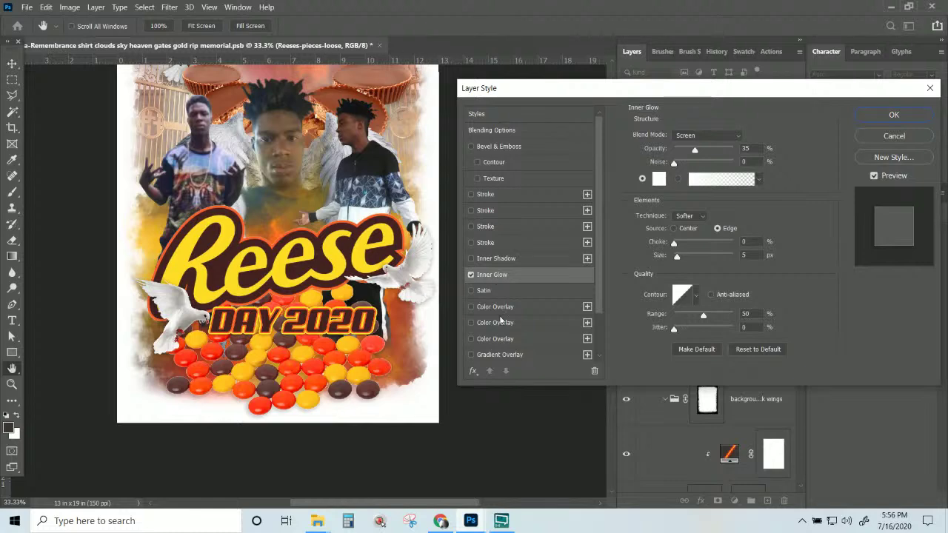
pyautogui.click(688, 136)
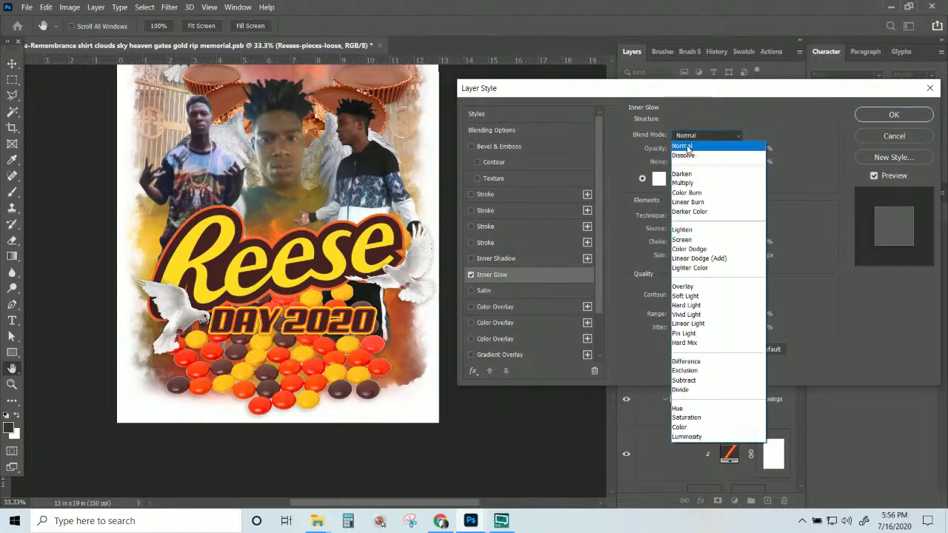
pyautogui.click(685, 134)
pyautogui.click(663, 182)
pyautogui.moveTo(607, 148); pyautogui.dragTo(433, 383)
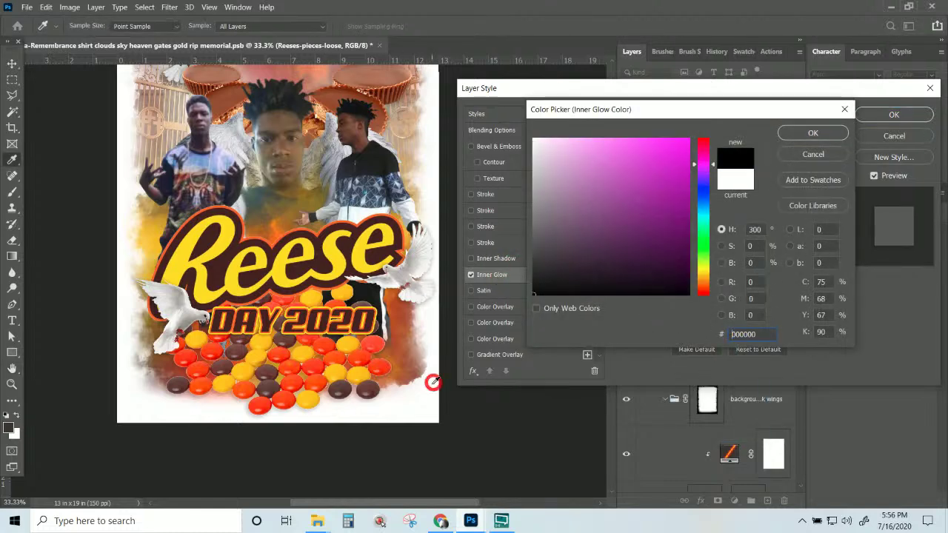
pyautogui.click(808, 133)
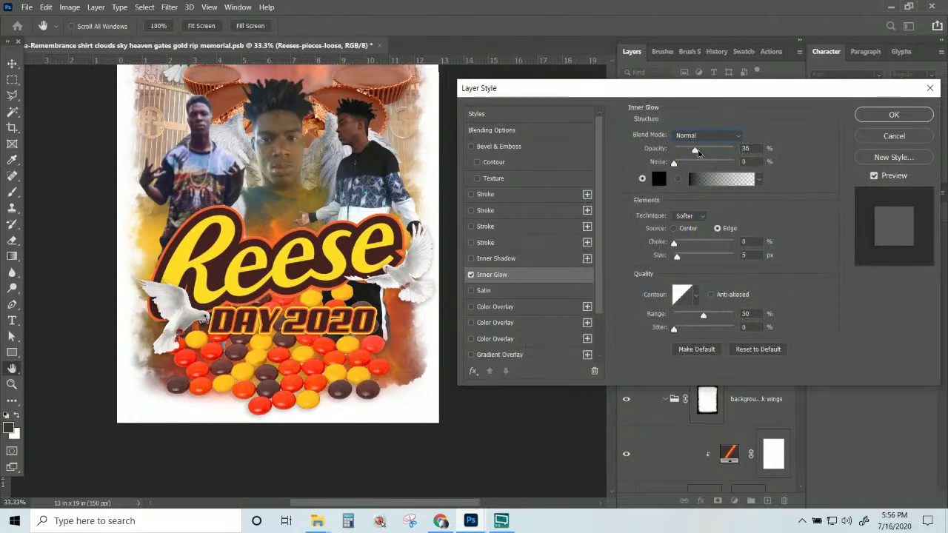
pyautogui.moveTo(699, 148); pyautogui.dragTo(718, 149)
pyautogui.moveTo(674, 242)
pyautogui.mouseDown()
pyautogui.moveTo(688, 245)
pyautogui.moveTo(679, 255)
pyautogui.moveTo(665, 245)
pyautogui.moveTo(679, 259)
pyautogui.mouseUp()
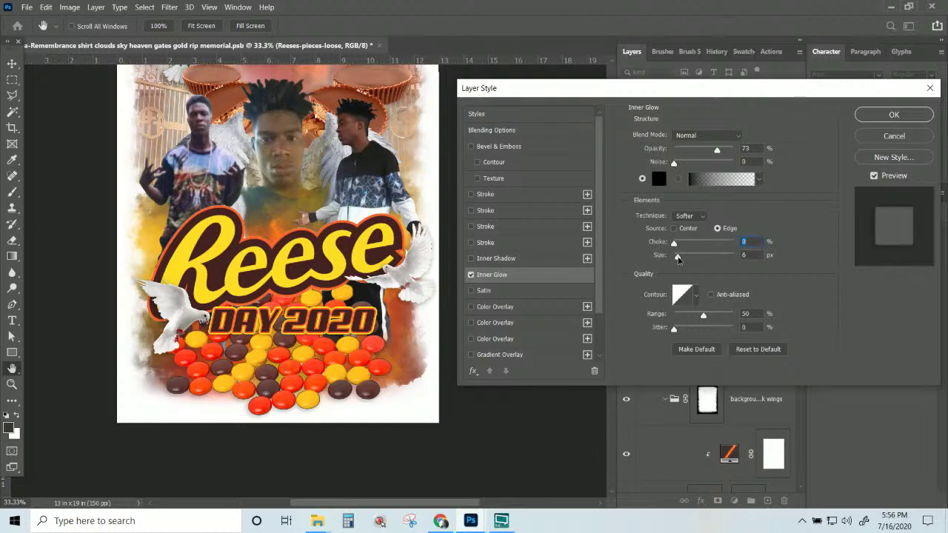
pyautogui.click(678, 256)
# - Add an outer glow to the candy pieces in Normal mode with colour 000000, 8% spread and a smaller size
pyautogui.scroll(-3, 508, 296)
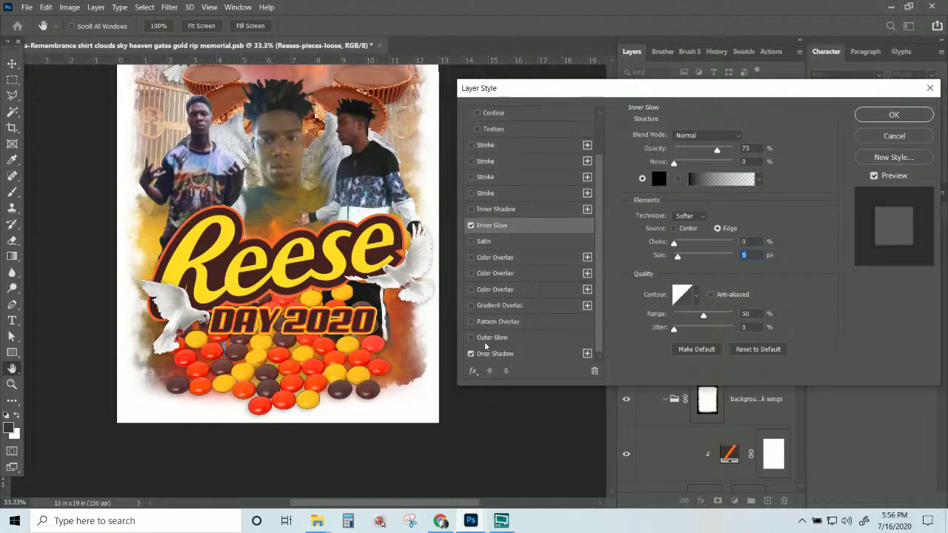
pyautogui.click(470, 338)
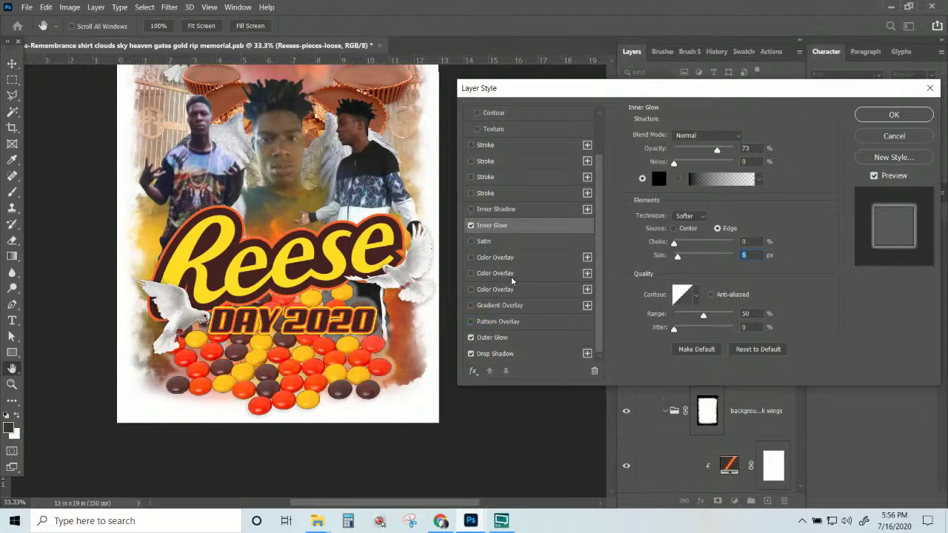
pyautogui.click(502, 339)
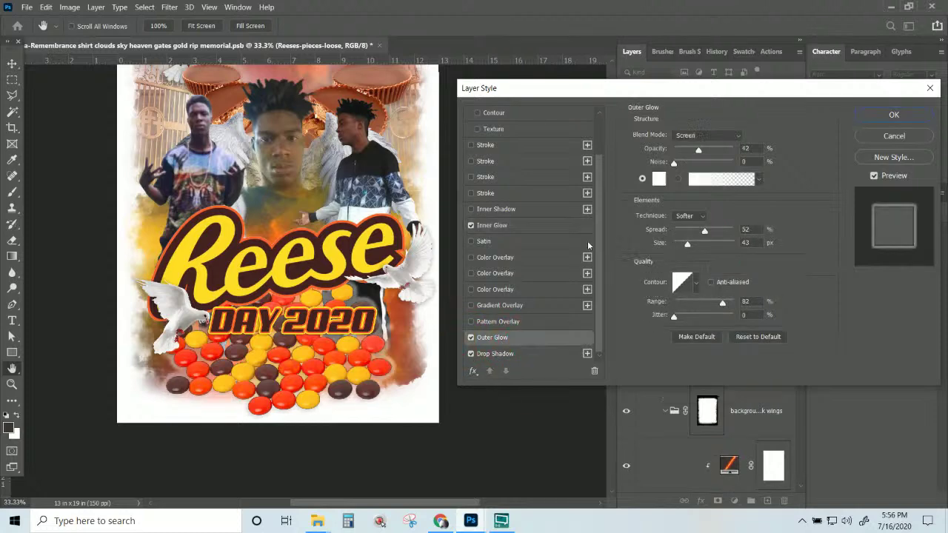
pyautogui.click(690, 137)
pyautogui.click(690, 147)
pyautogui.click(658, 178)
pyautogui.write('000000')
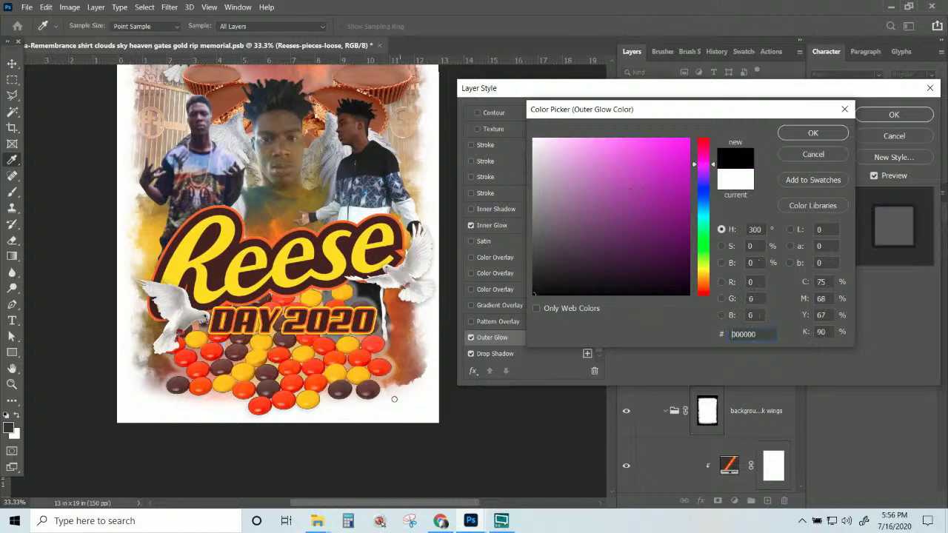
pyautogui.click(822, 135)
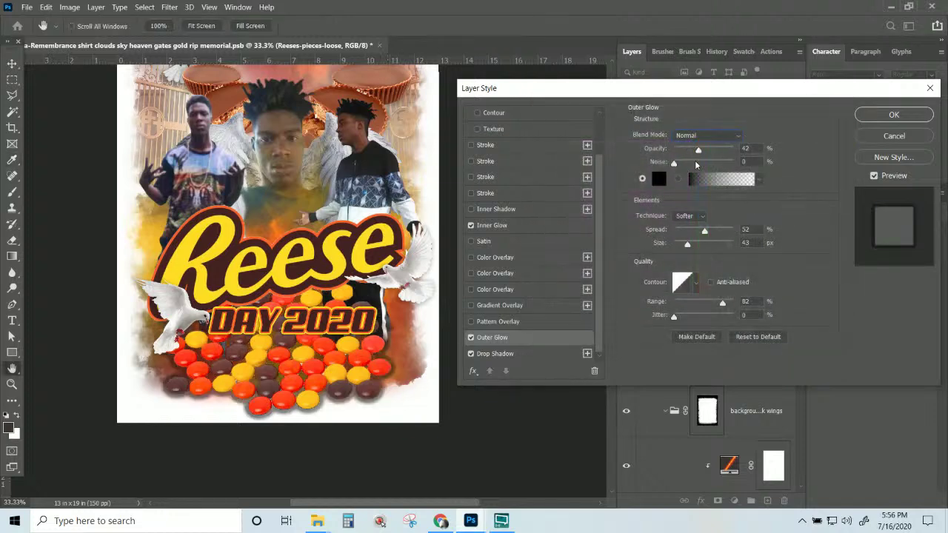
pyautogui.moveTo(696, 234); pyautogui.dragTo(682, 255)
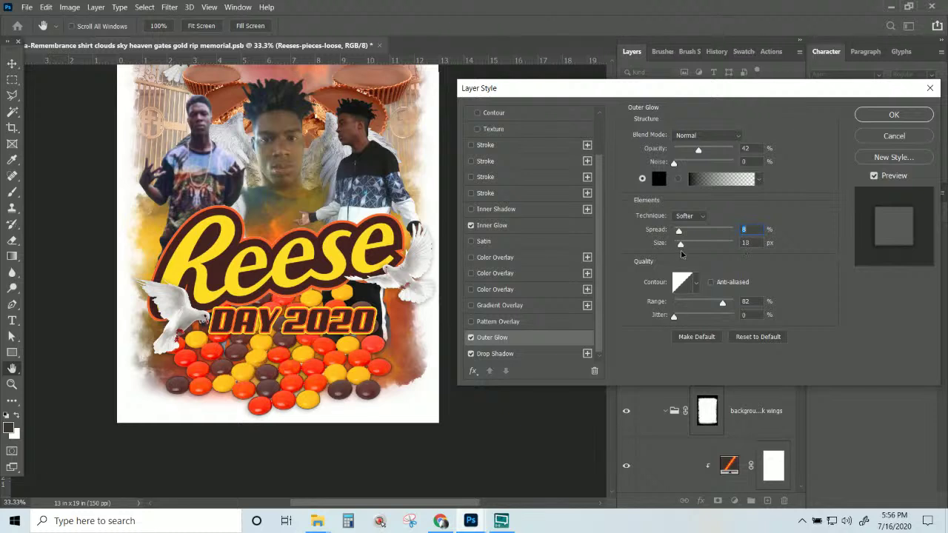
# - Set the candy pieces' drop shadow to 44% opacity, 10 px distance and 17% spread, and apply the layer style
pyautogui.click(495, 353)
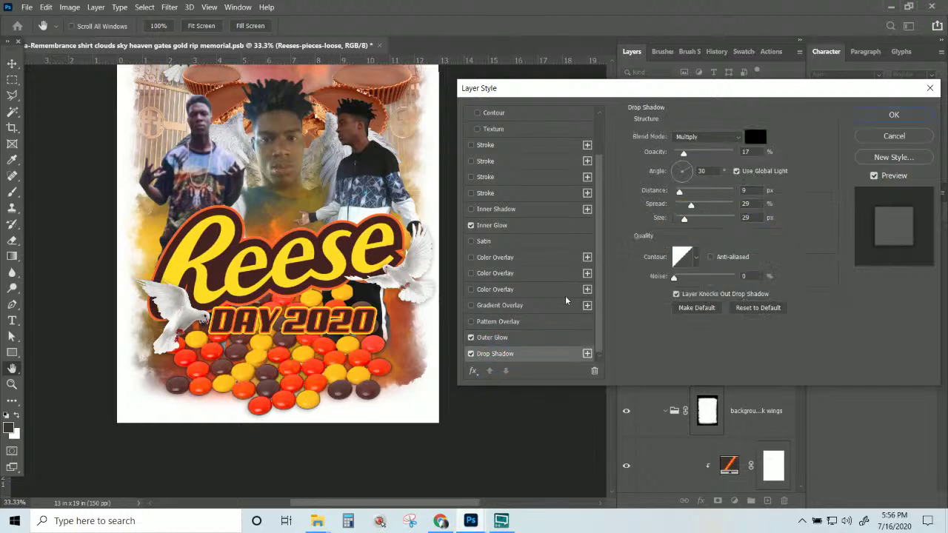
pyautogui.moveTo(684, 153)
pyautogui.mouseDown()
pyautogui.moveTo(720, 153)
pyautogui.moveTo(701, 151)
pyautogui.mouseUp()
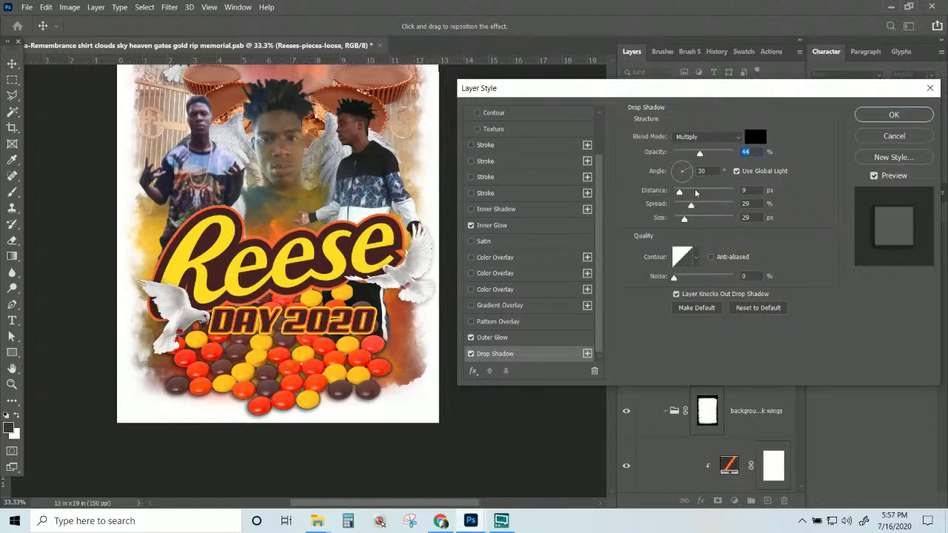
pyautogui.moveTo(679, 191)
pyautogui.mouseDown()
pyautogui.moveTo(696, 194)
pyautogui.moveTo(679, 194)
pyautogui.mouseUp()
pyautogui.moveTo(691, 205)
pyautogui.mouseDown()
pyautogui.moveTo(706, 208)
pyautogui.moveTo(685, 211)
pyautogui.mouseUp()
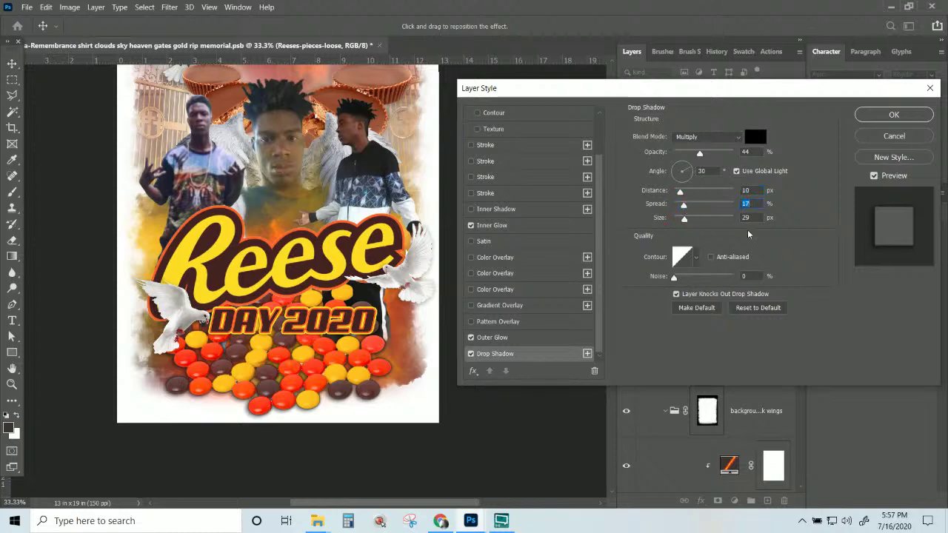
pyautogui.click(863, 118)
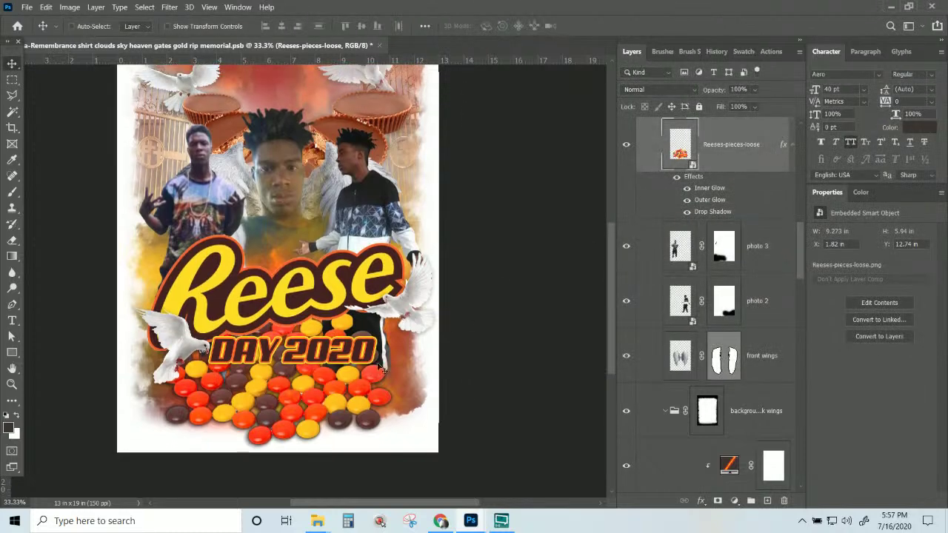
# - Paste the copied drop shadow layer style onto the reese reeses logo layer
pyautogui.rightClick(275, 302)
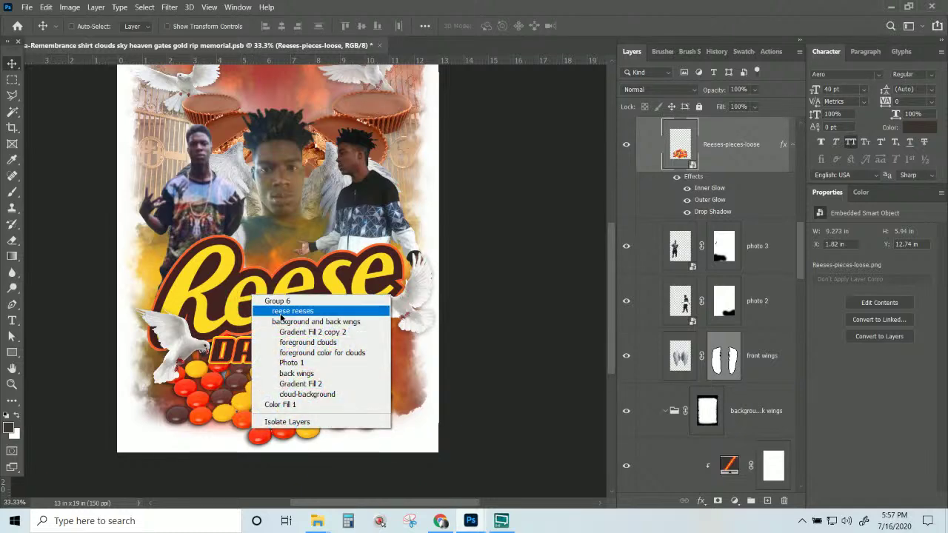
pyautogui.click(285, 311)
pyautogui.rightClick(743, 141)
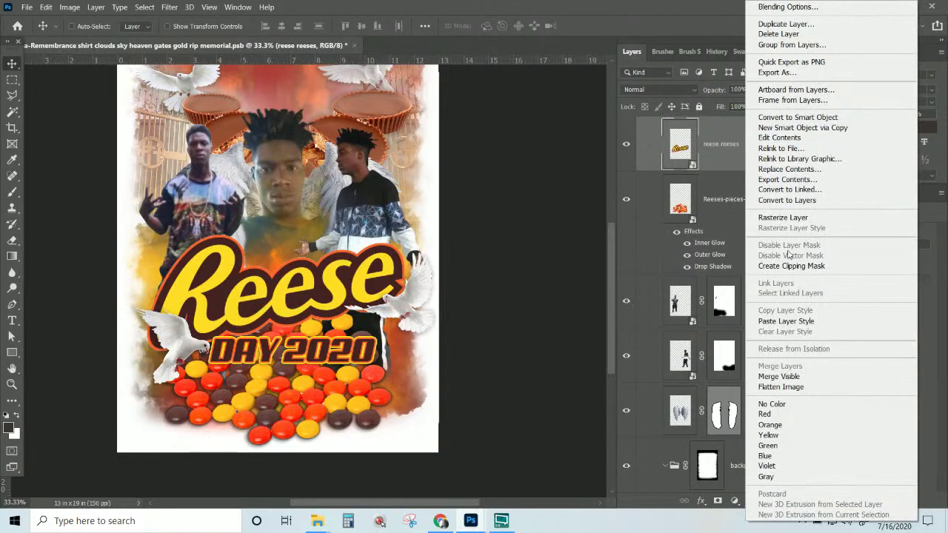
pyautogui.click(798, 320)
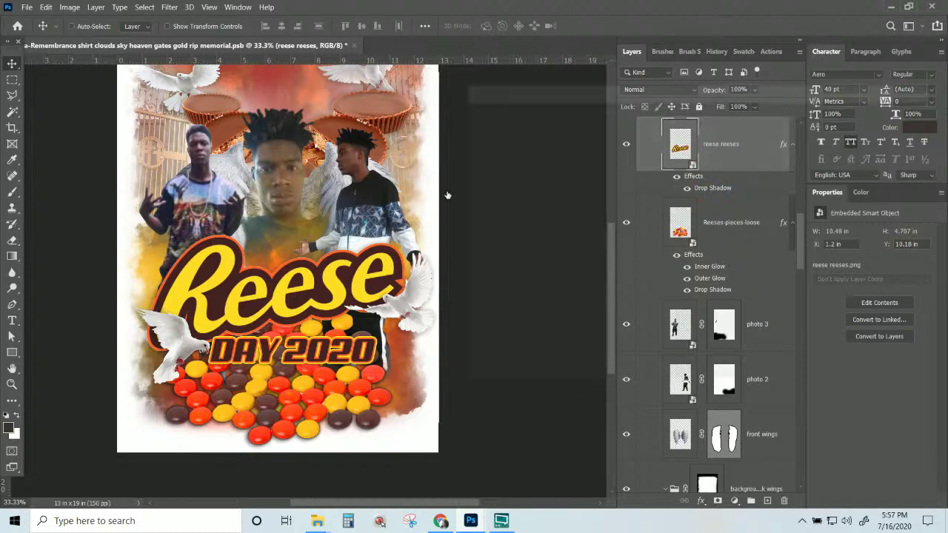
# - Set the Reese logo's drop shadow to 53% opacity, 21 px distance, 45% spread and 49 px size
pyautogui.moveTo(684, 154); pyautogui.dragTo(715, 154)
pyautogui.moveTo(678, 192); pyautogui.dragTo(689, 219)
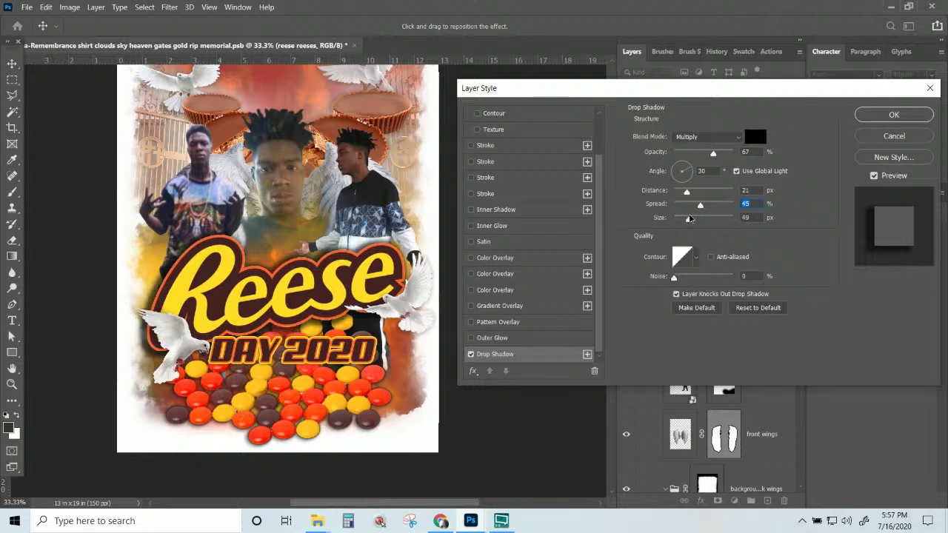
pyautogui.moveTo(712, 153); pyautogui.dragTo(696, 153)
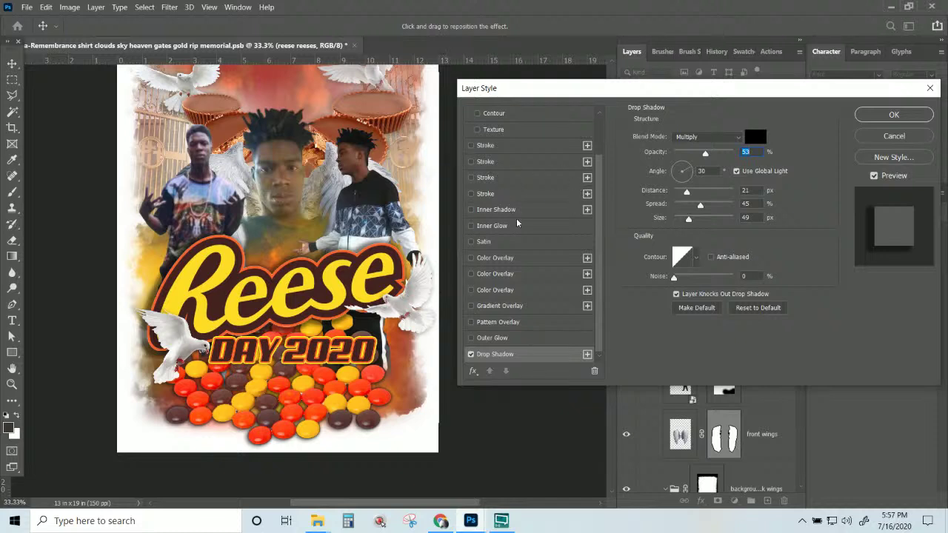
# - Add a black 000000 inner glow in Normal mode to the Reese logo and apply the layer style
pyautogui.click(478, 226)
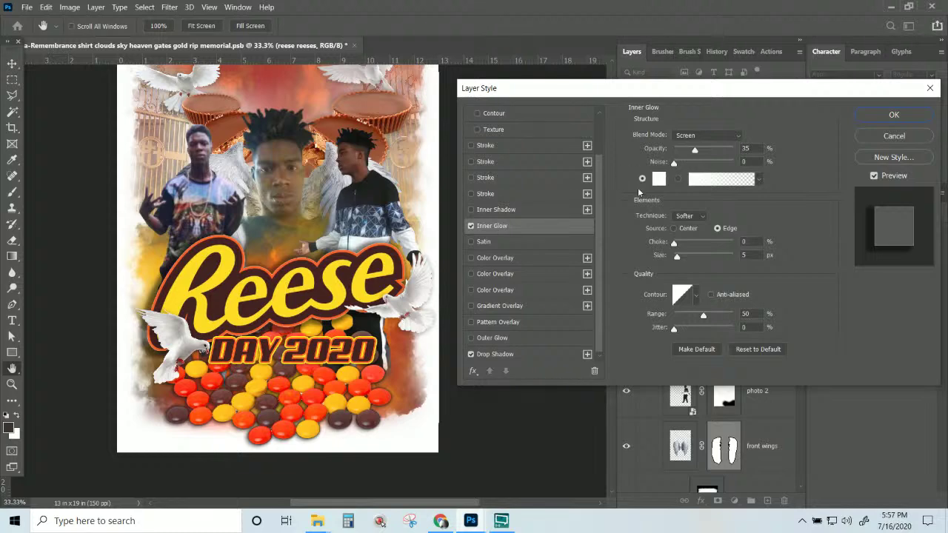
pyautogui.click(697, 142)
pyautogui.click(692, 139)
pyautogui.click(659, 179)
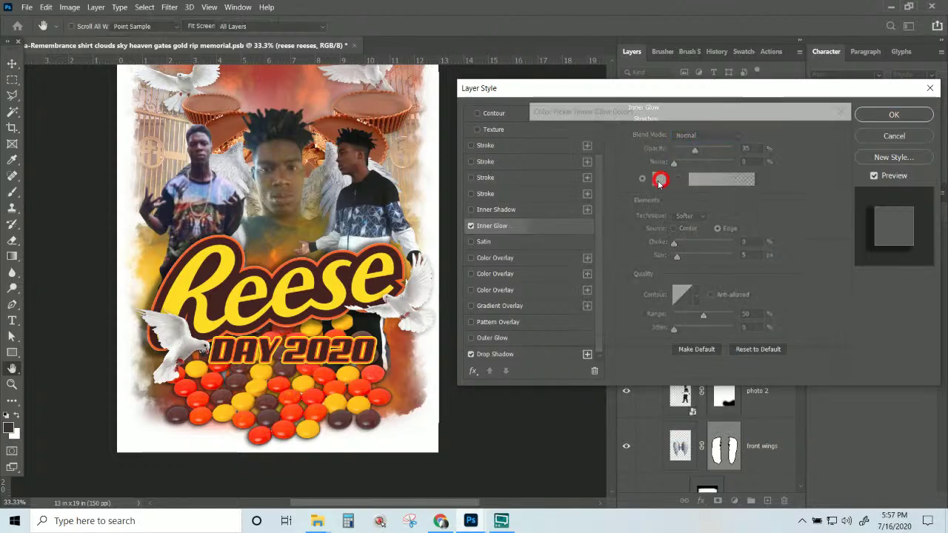
pyautogui.moveTo(552, 230); pyautogui.dragTo(498, 363)
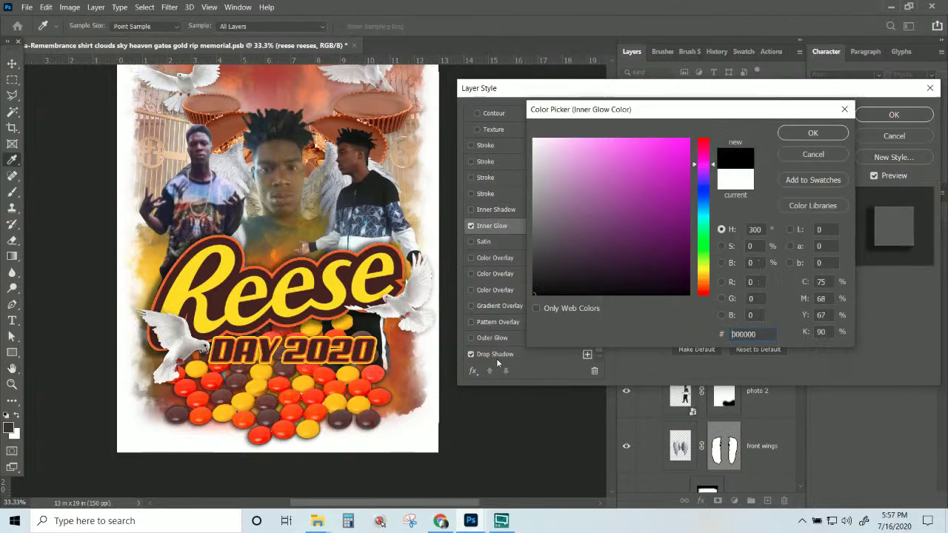
pyautogui.click(812, 132)
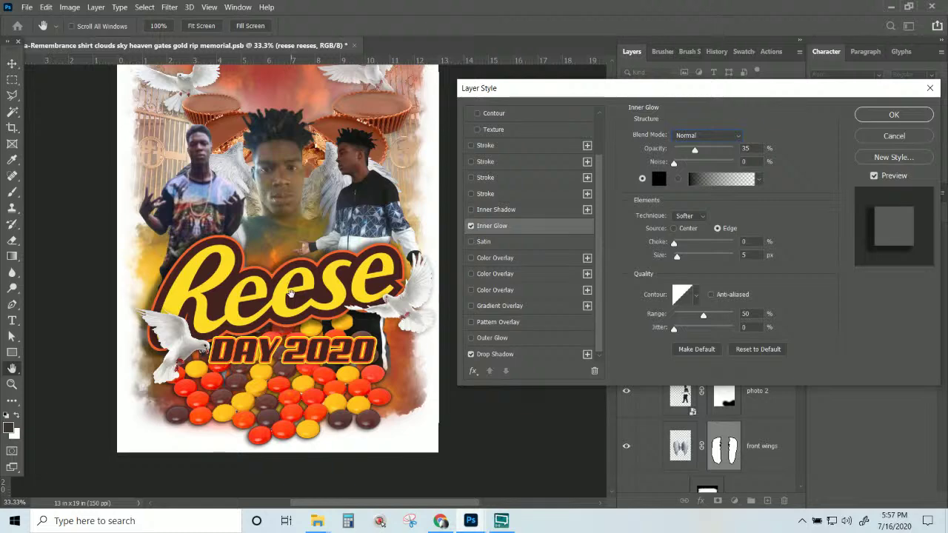
pyautogui.click(893, 115)
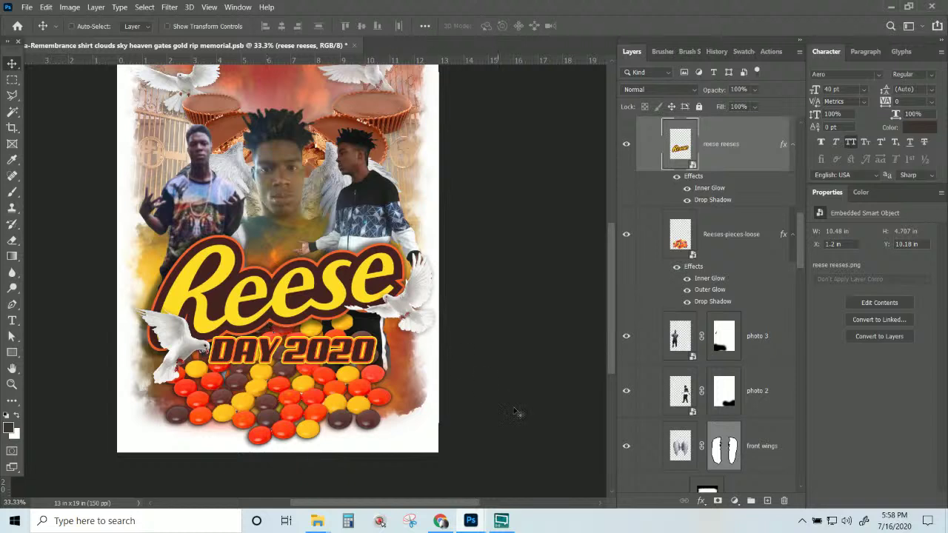
# - Hide the back wings layer behind the central figure
pyautogui.scroll(-3, 749, 187)
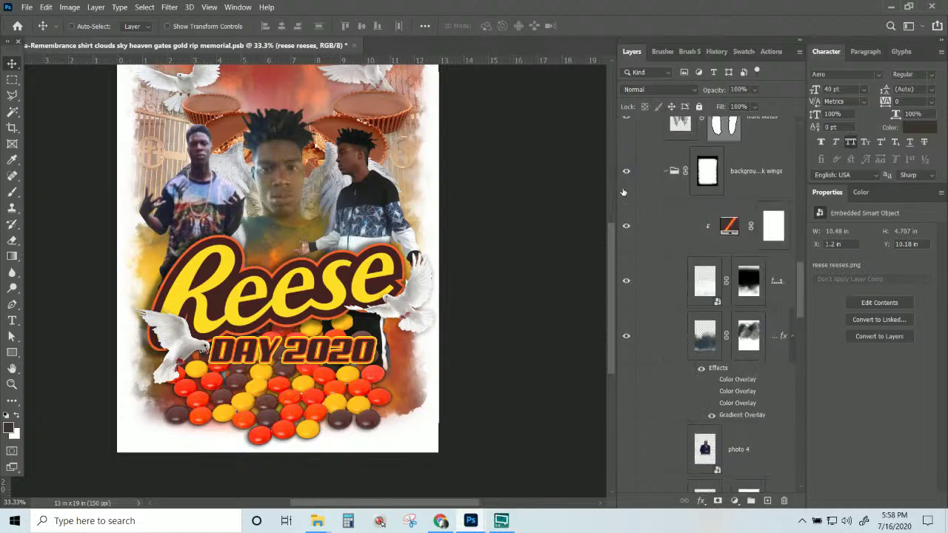
pyautogui.scroll(-10, 623, 186)
pyautogui.scroll(-2, 622, 192)
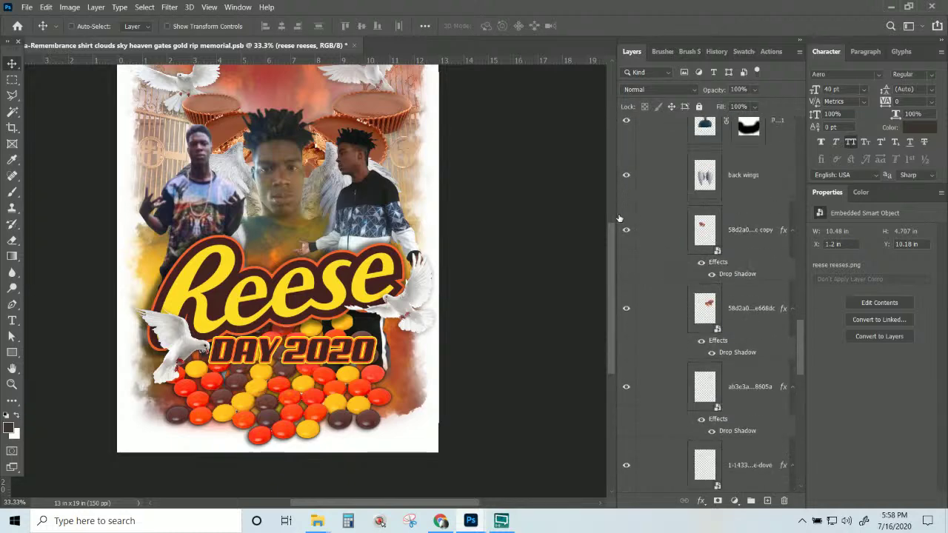
pyautogui.click(627, 175)
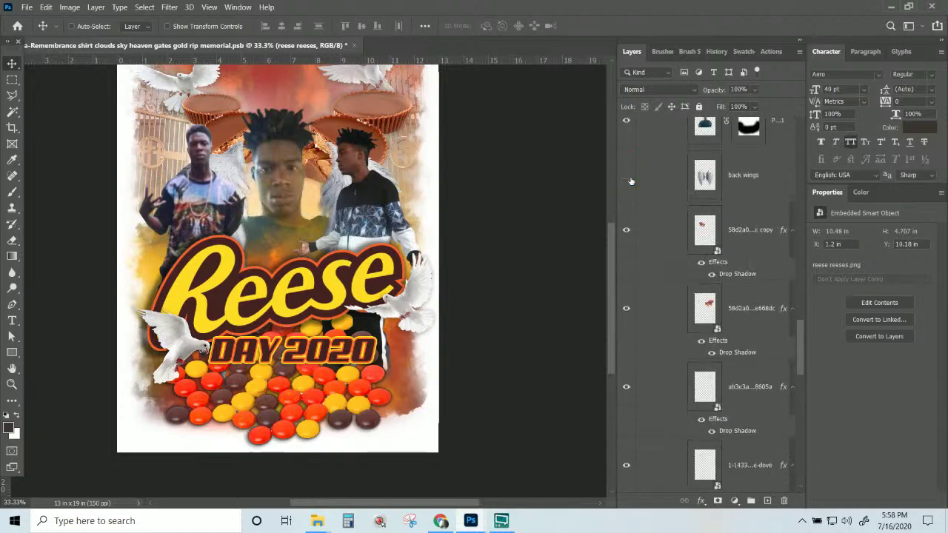
# - Hide the front wings layer, toggling its visibility to compare the design with and without it
pyautogui.scroll(-6, 631, 181)
pyautogui.scroll(-2, 630, 180)
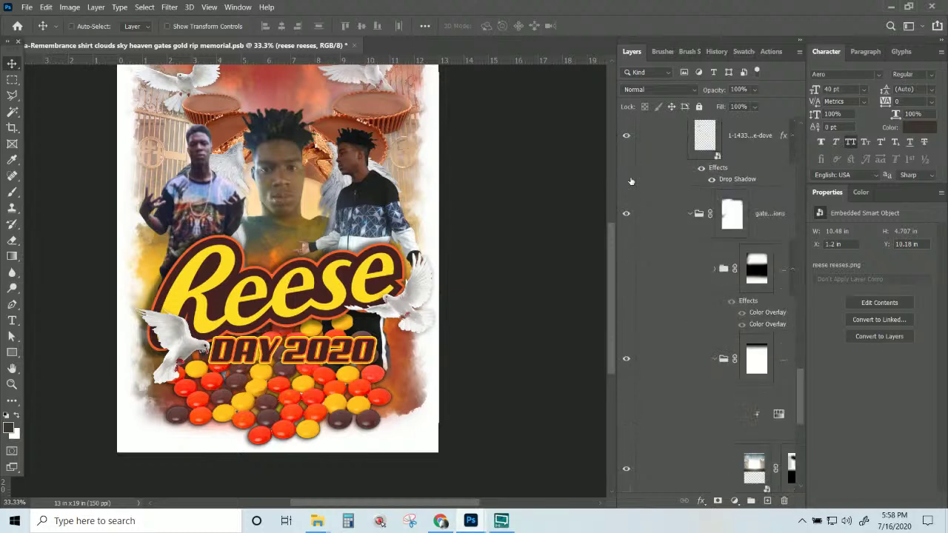
pyautogui.scroll(3, 633, 215)
pyautogui.scroll(2, 633, 215)
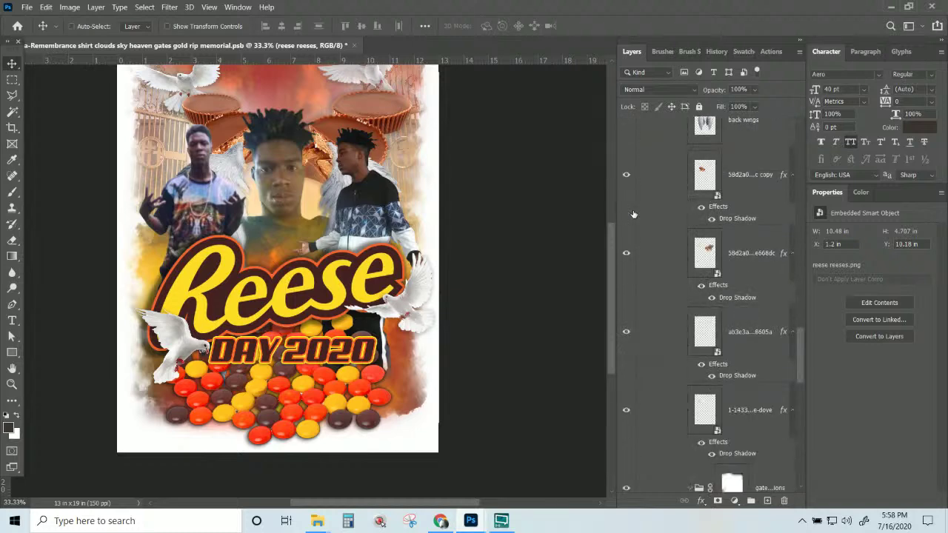
pyautogui.scroll(2, 633, 215)
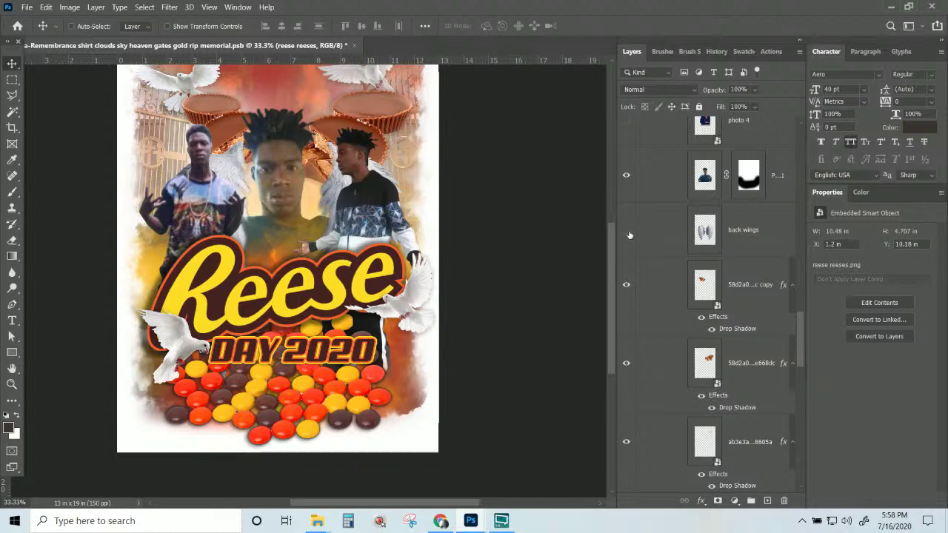
pyautogui.scroll(-10, 630, 237)
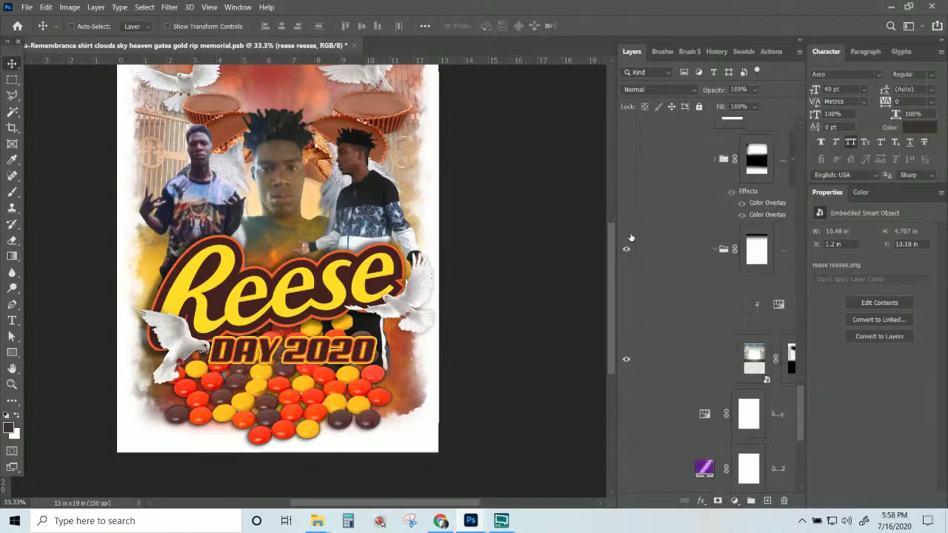
pyautogui.scroll(8, 630, 237)
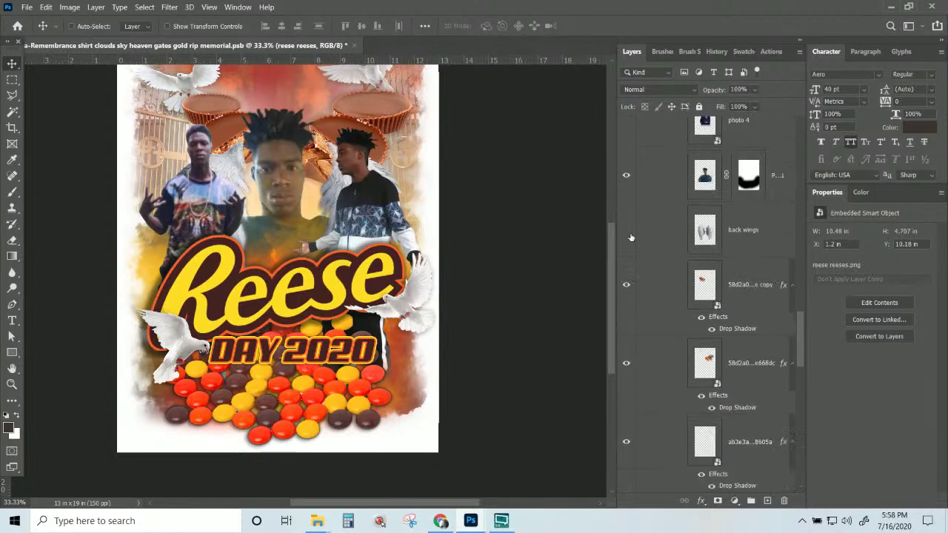
pyautogui.scroll(6, 630, 236)
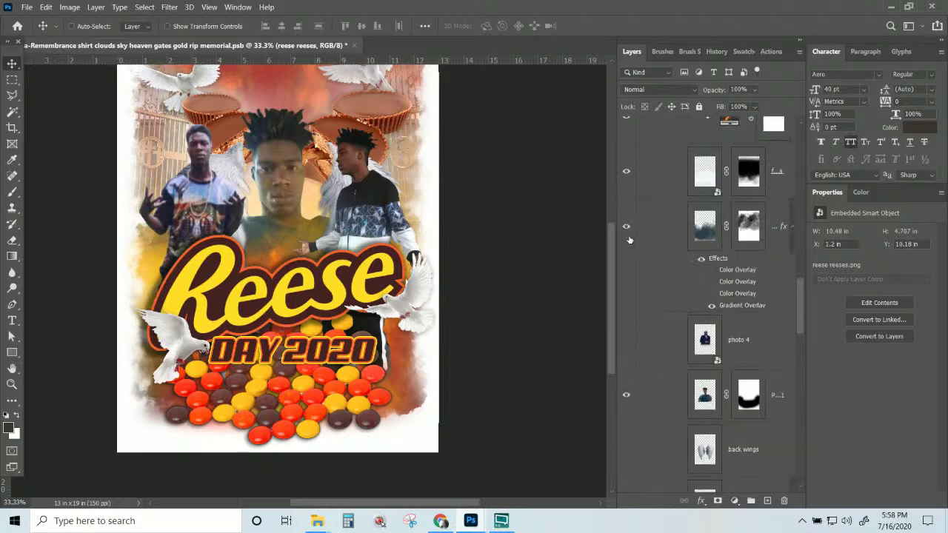
pyautogui.scroll(3, 629, 239)
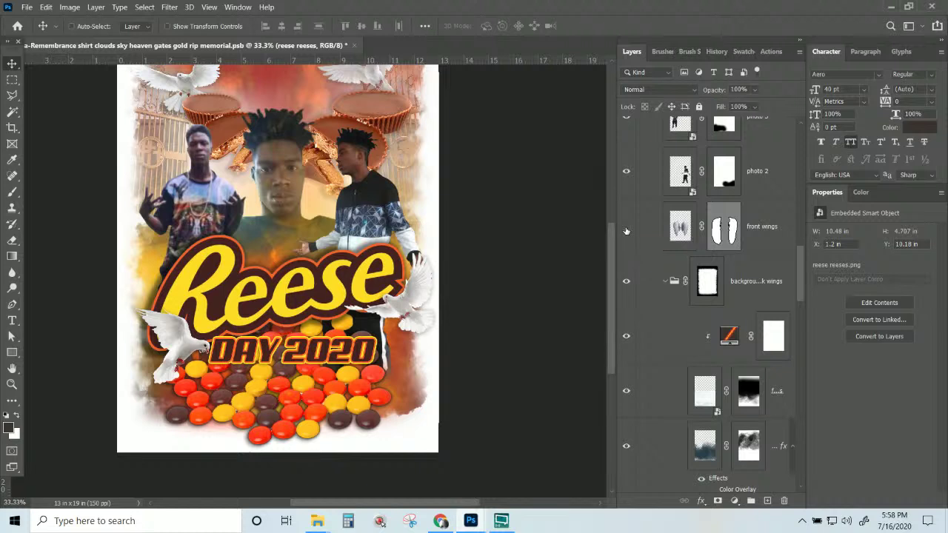
pyautogui.click(626, 231)
pyautogui.click(626, 229)
pyautogui.click(627, 229)
# - Scale down the dove at the final letter of the Reese logo to 13.16%, keeping its proportions
pyautogui.scroll(2, 422, 333)
pyautogui.rightClick(423, 333)
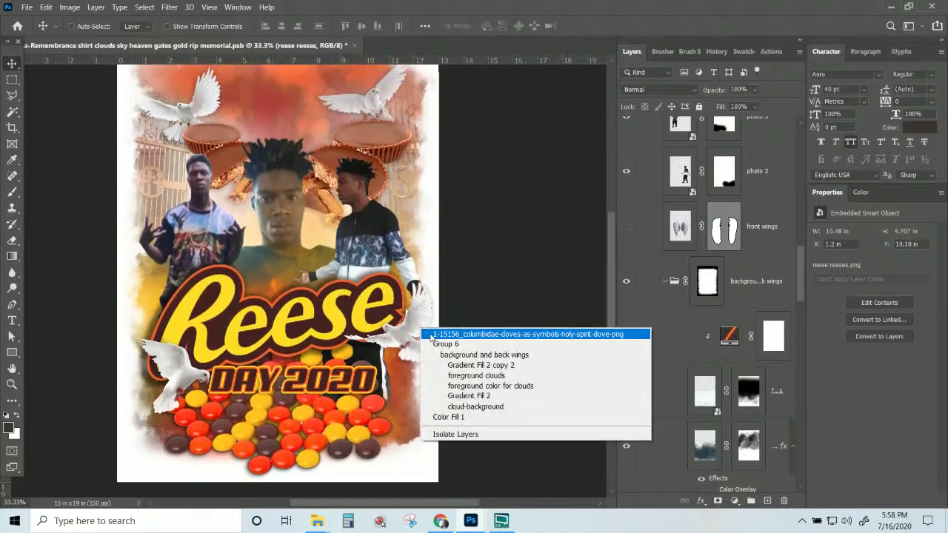
pyautogui.click(448, 334)
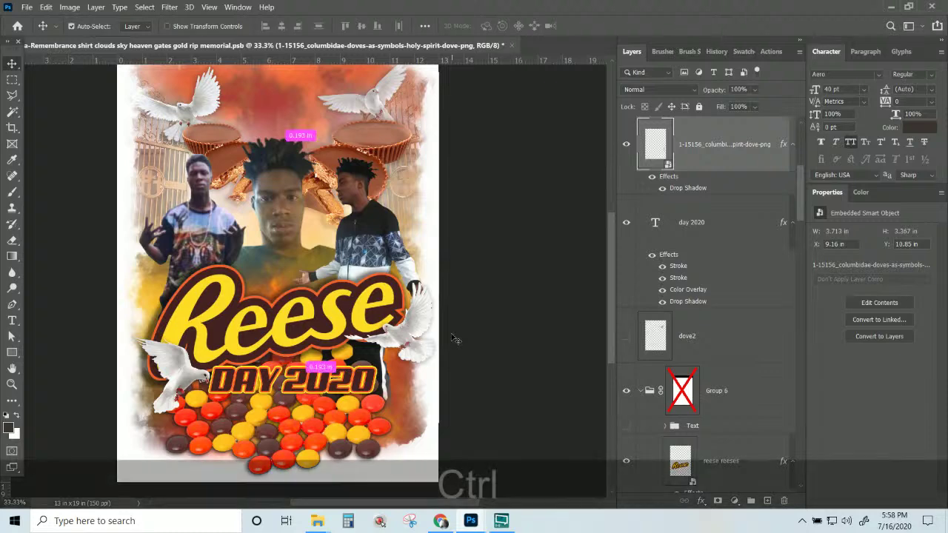
pyautogui.hotkey('ctrl', 't')
pyautogui.moveTo(436, 363); pyautogui.dragTo(428, 356)
# - Move the resized dove to about X 9.77 in and Y 10.85 in, nudging it left, and apply the transform
pyautogui.moveTo(422, 320)
pyautogui.mouseDown()
pyautogui.moveTo(429, 341)
pyautogui.moveTo(428, 317)
pyautogui.mouseUp()
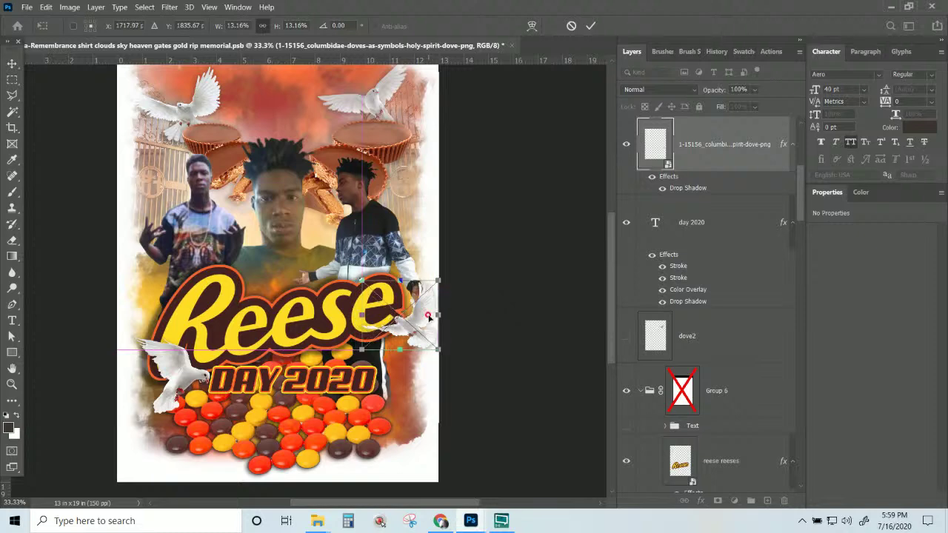
pyautogui.press('Left')
pyautogui.press('Left')
pyautogui.press('Left')
pyautogui.press('Left')
pyautogui.press('Left')
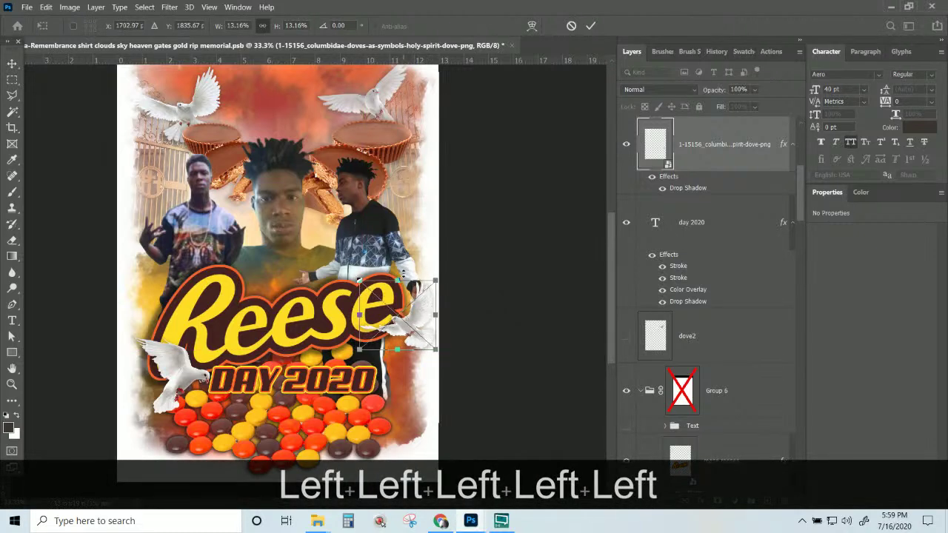
pyautogui.press('Left')
pyautogui.press('Left')
pyautogui.press('Return')
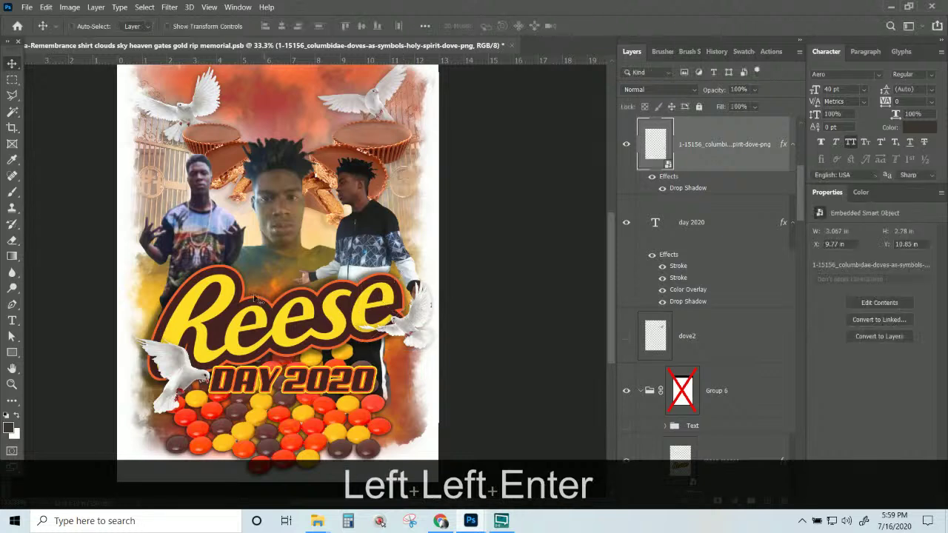
# - Scale the dove1 layer to 89.87% and move it up and left to about X 0.42 in, Y 12.98 in
pyautogui.rightClick(176, 367)
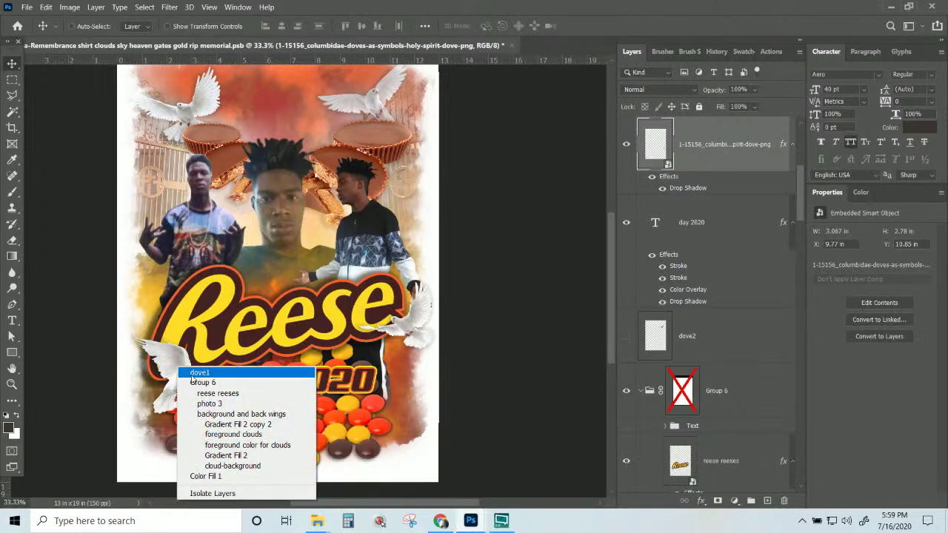
pyautogui.click(194, 373)
pyautogui.hotkey('ctrl', 't')
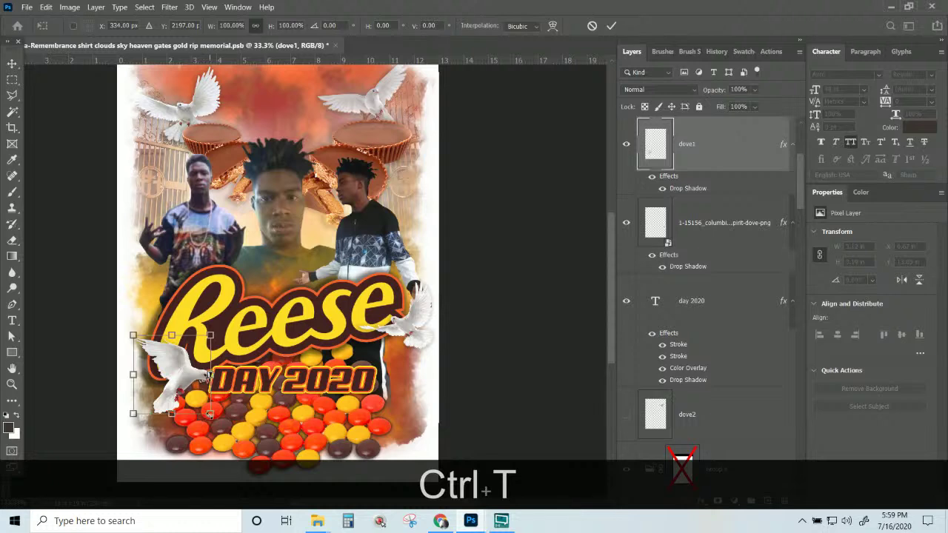
pyautogui.moveTo(210, 413); pyautogui.dragTo(202, 406)
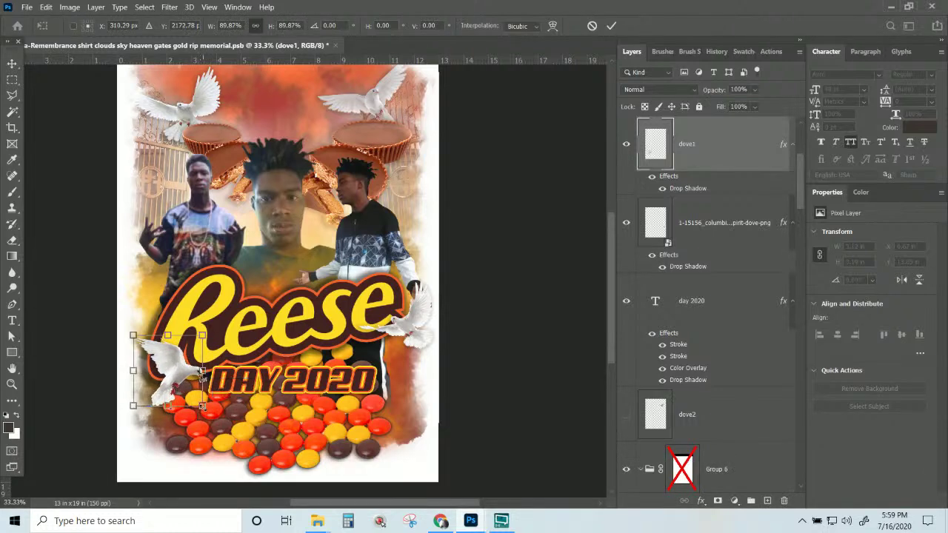
pyautogui.press('Return')
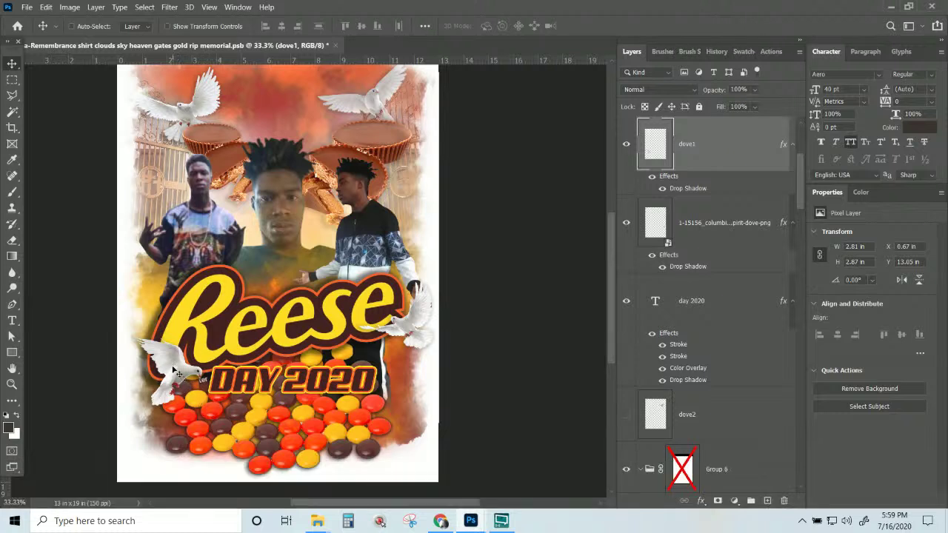
pyautogui.moveTo(180, 377); pyautogui.dragTo(171, 372)
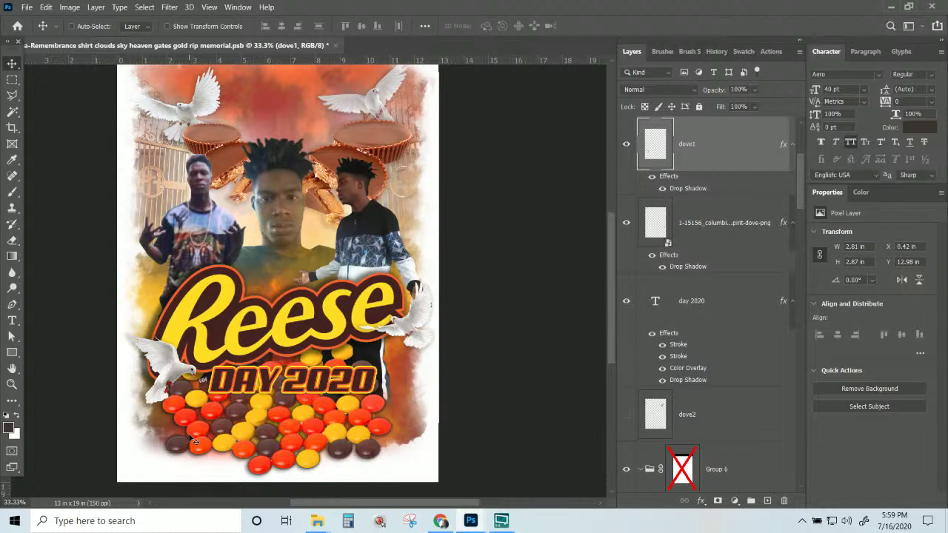
# - Copy the font name Aero, switch to Chrome and search Google for it
pyautogui.scroll(2, 378, 263)
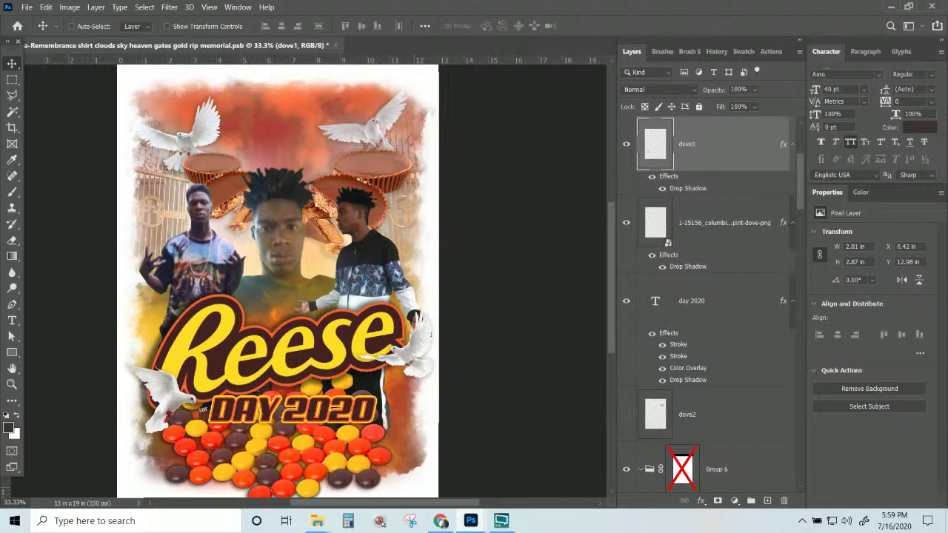
pyautogui.click(831, 74)
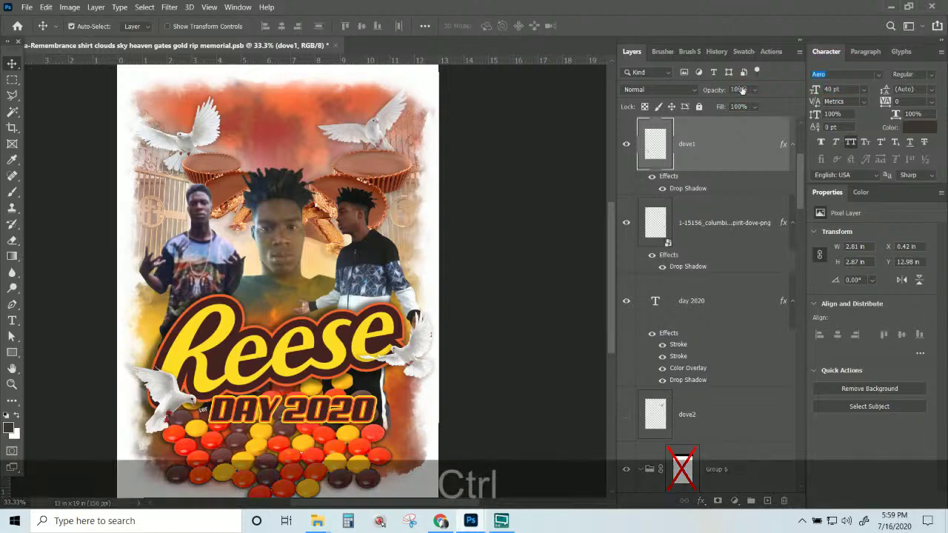
pyautogui.hotkey('ctrl', 'c')
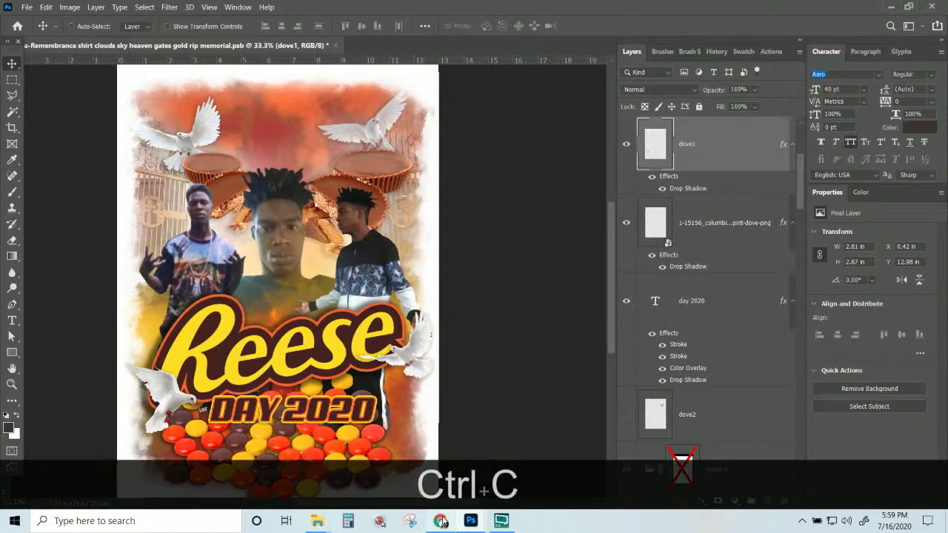
pyautogui.click(440, 523)
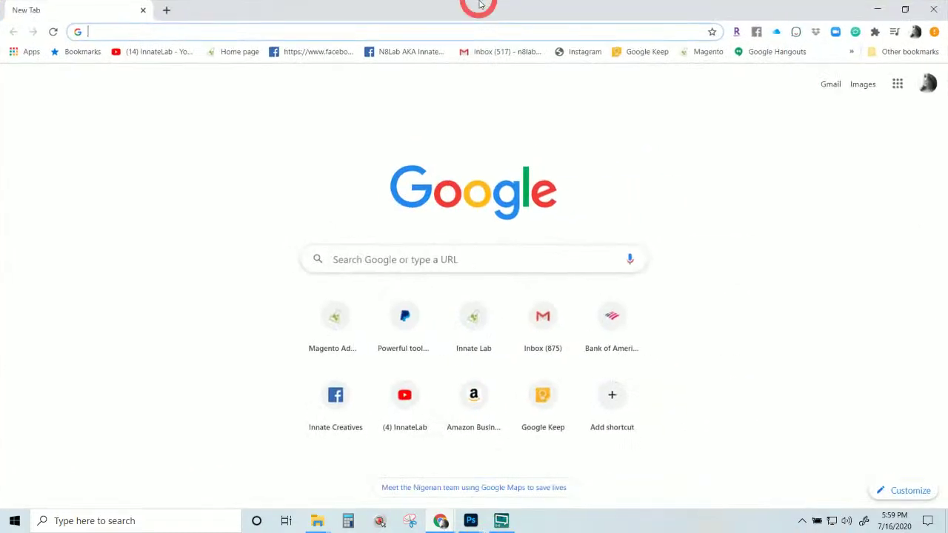
pyautogui.click(478, 31)
pyautogui.hotkey('ctrl', 'v')
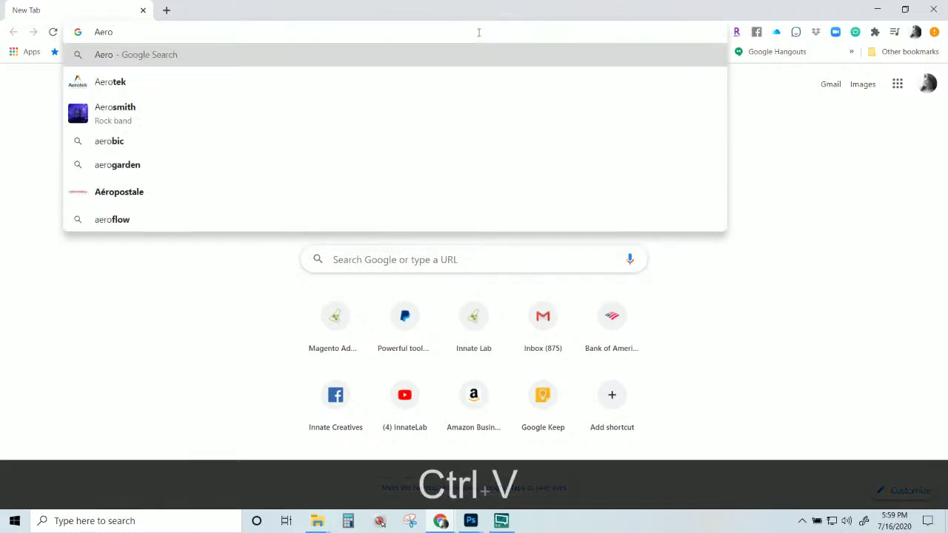
pyautogui.press('Return')
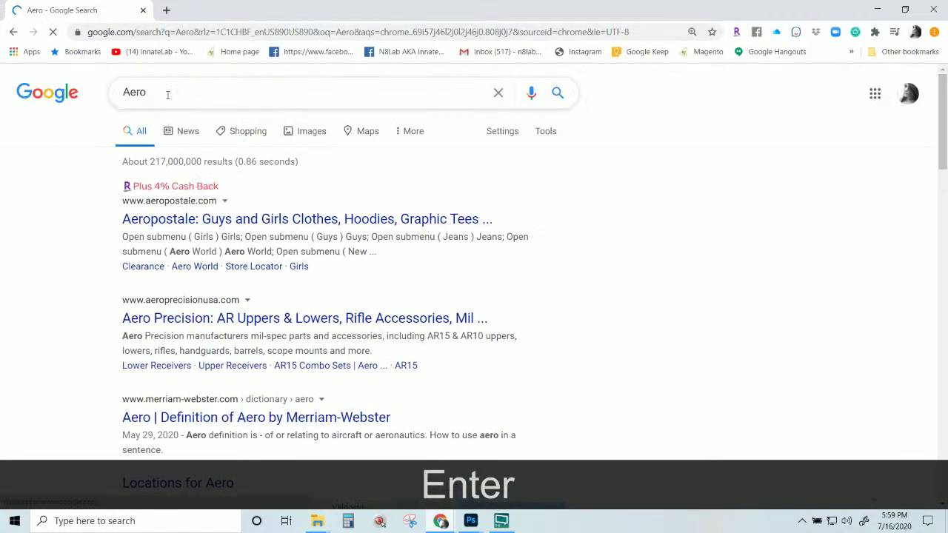
# - Refine the Google search to "Aero font"
pyautogui.click(167, 94)
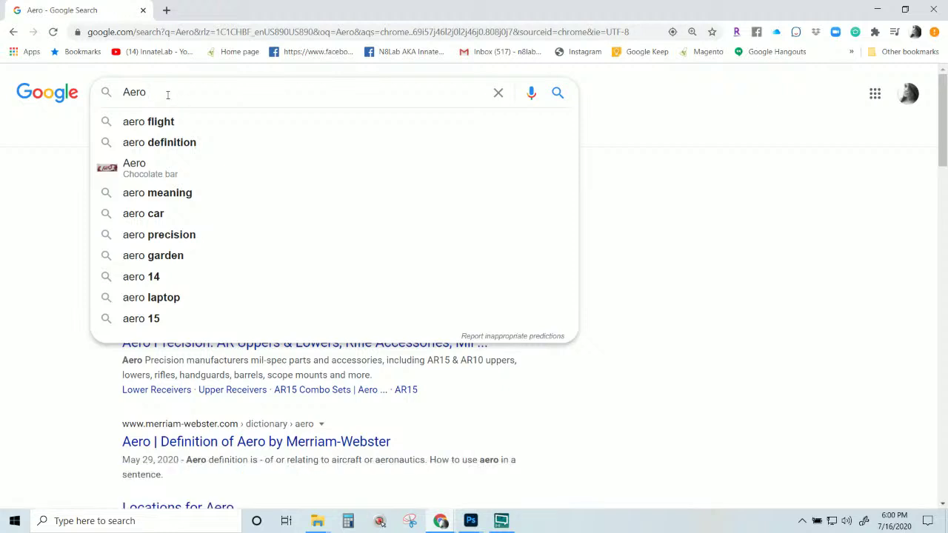
pyautogui.write('font')
pyautogui.press('Return')
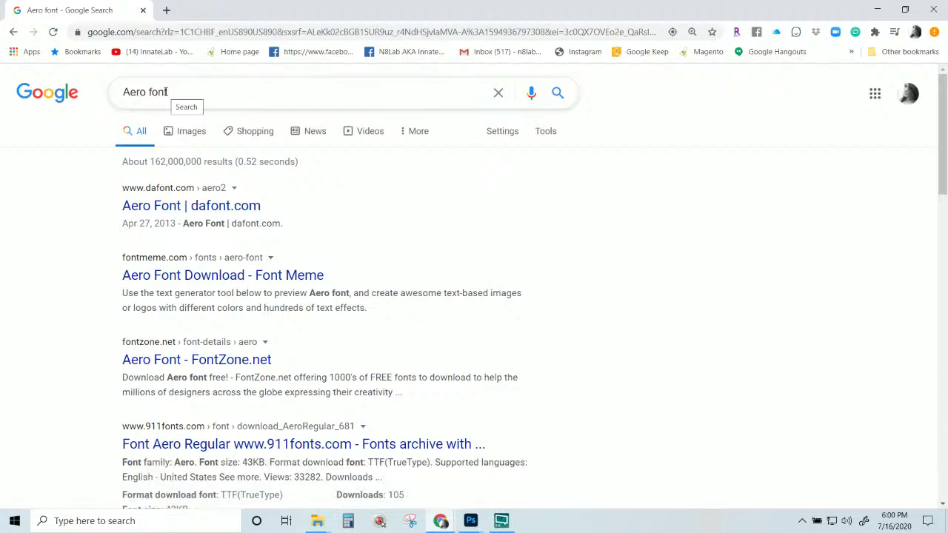
# - Open the dafont.com Aero result and download aero2.zip into the delete and temp files folder
pyautogui.click(226, 214)
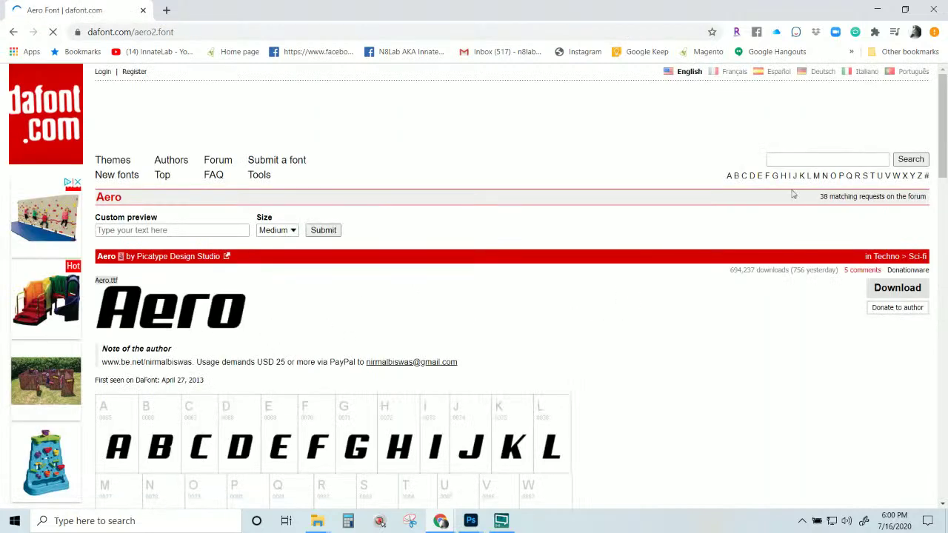
pyautogui.click(898, 289)
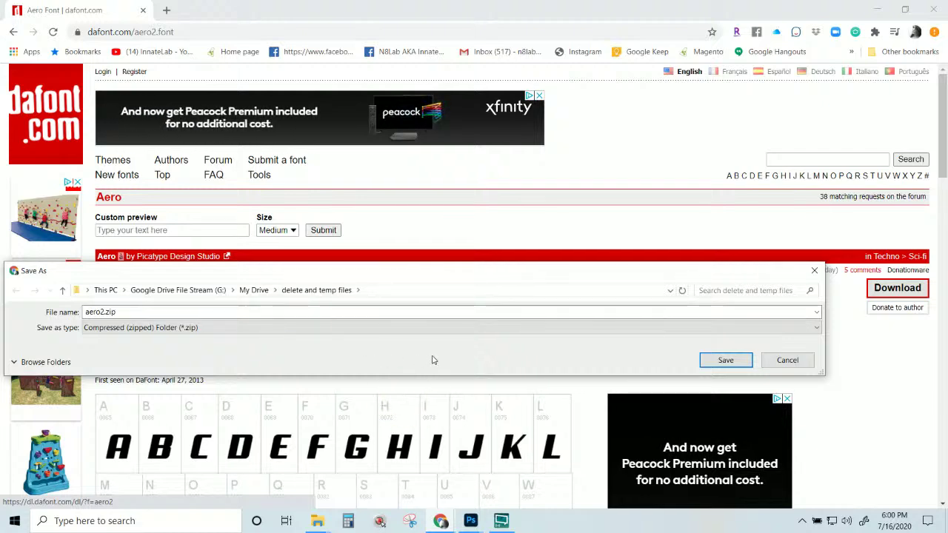
pyautogui.moveTo(434, 374); pyautogui.dragTo(450, 472)
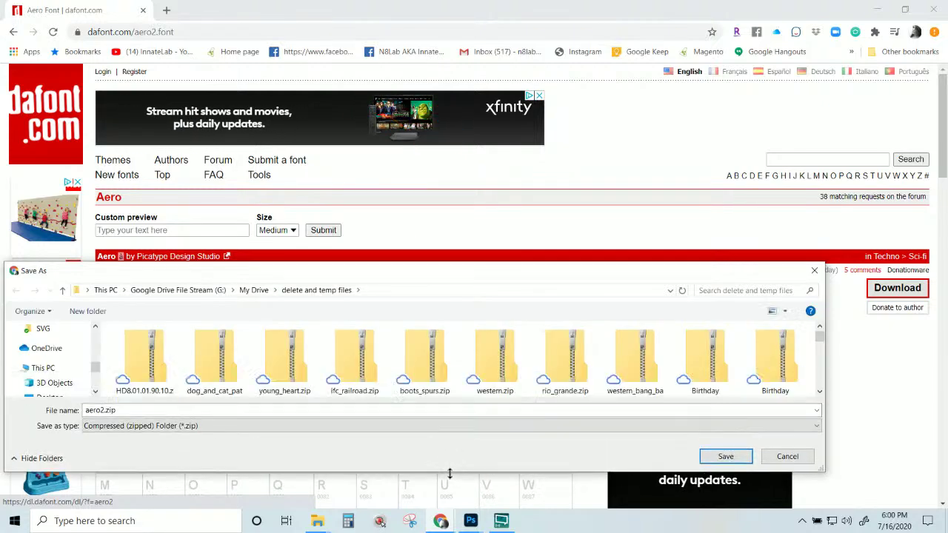
pyautogui.click(724, 455)
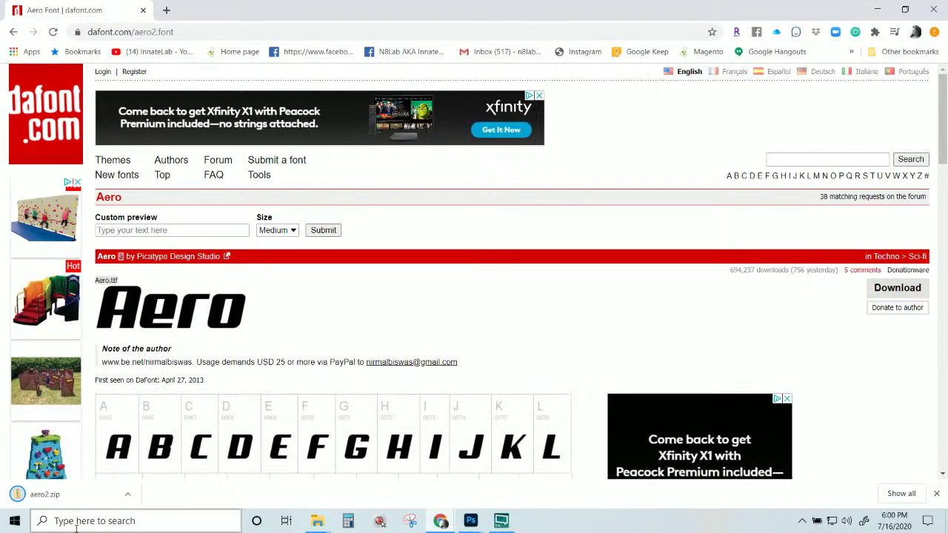
# - Show the downloaded aero2.zip in its folder and extract it to the suggested aero2 folder
pyautogui.rightClick(69, 502)
pyautogui.click(102, 467)
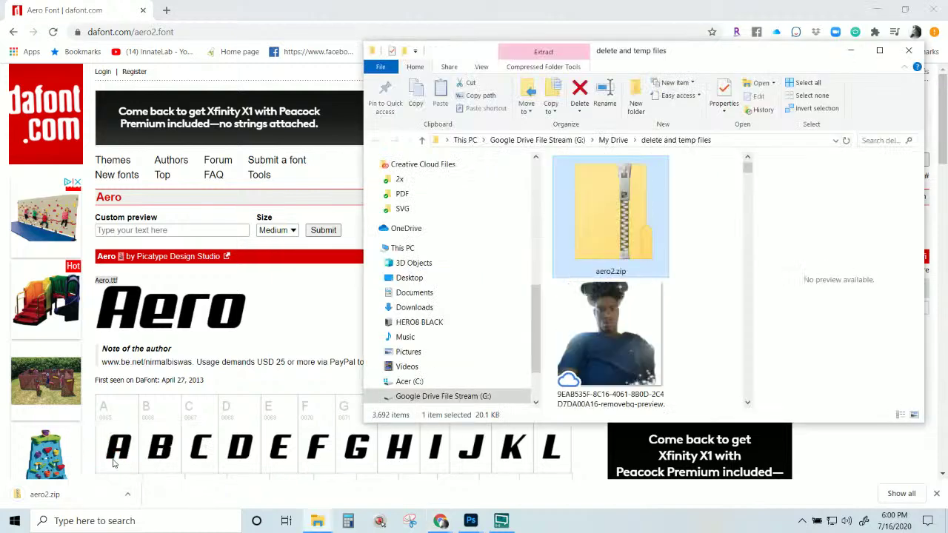
pyautogui.rightClick(606, 206)
pyautogui.click(535, 259)
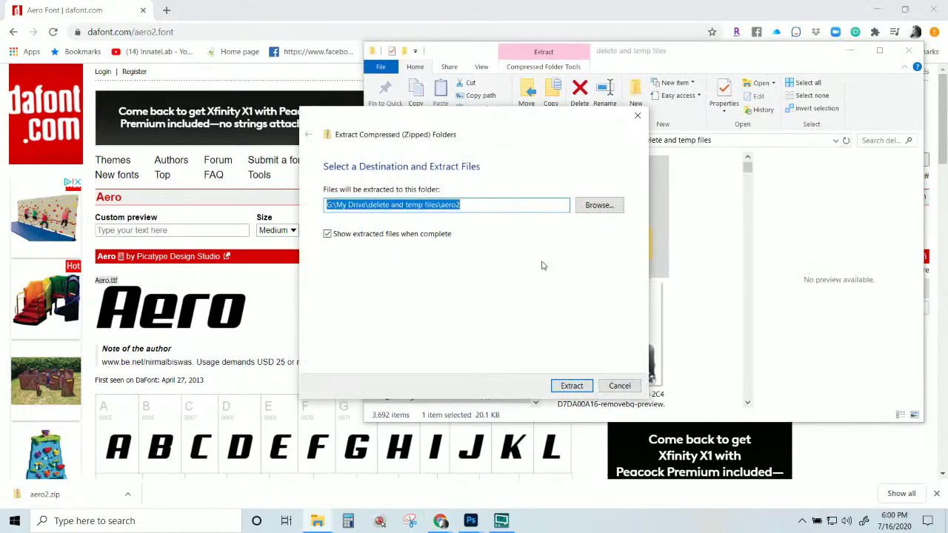
pyautogui.click(571, 388)
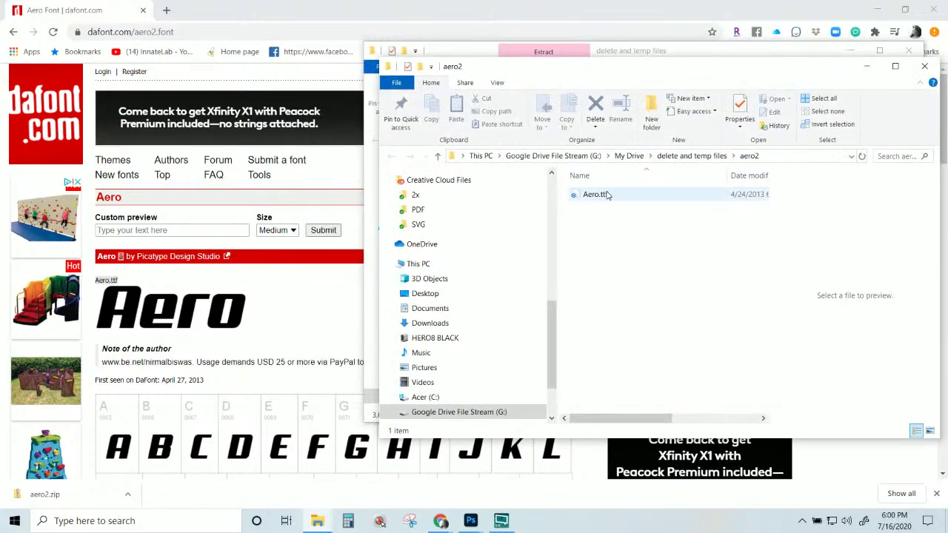
# - Open the extracted Aero.ttf and try to install the font, declining to replace the existing copy, and close the preview
pyautogui.click(590, 195)
pyautogui.click(589, 195)
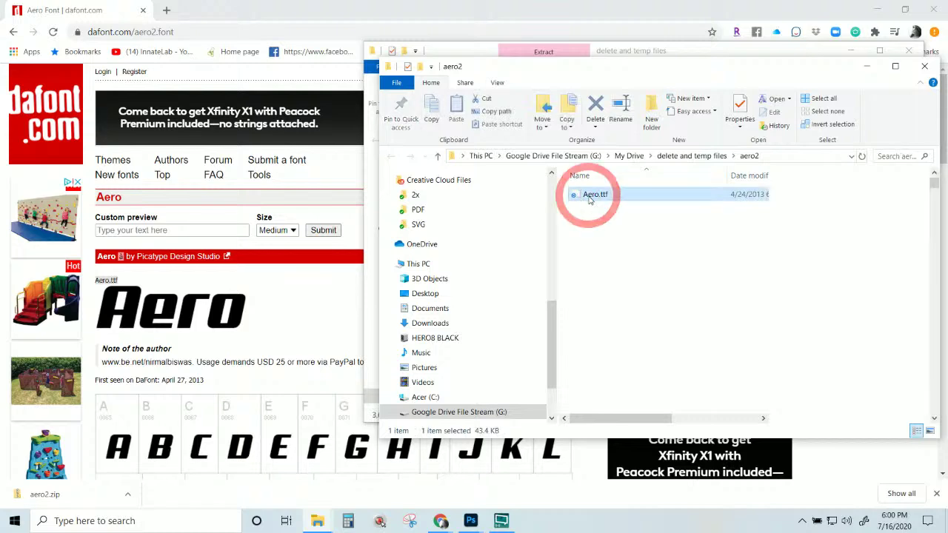
pyautogui.moveTo(621, 193); pyautogui.dragTo(583, 194)
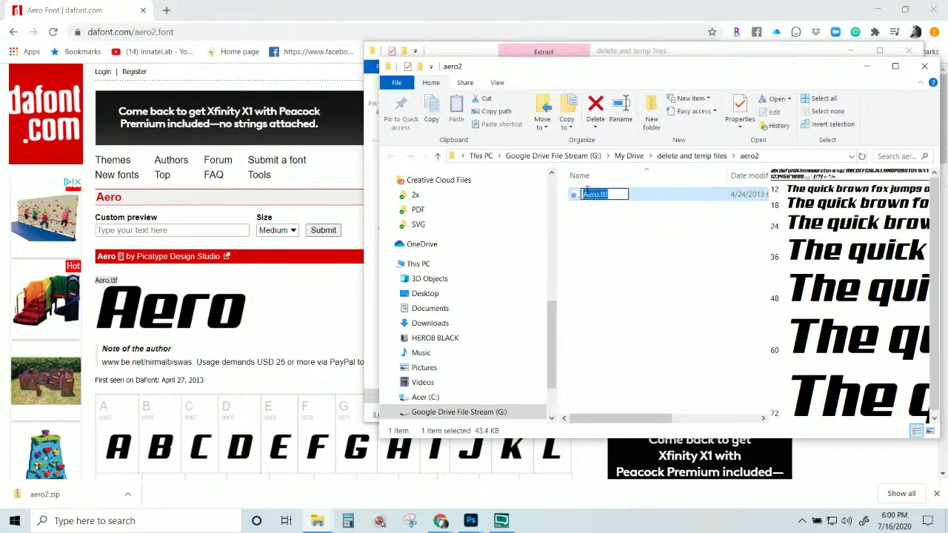
pyautogui.click(572, 194)
pyautogui.doubleClick(573, 195)
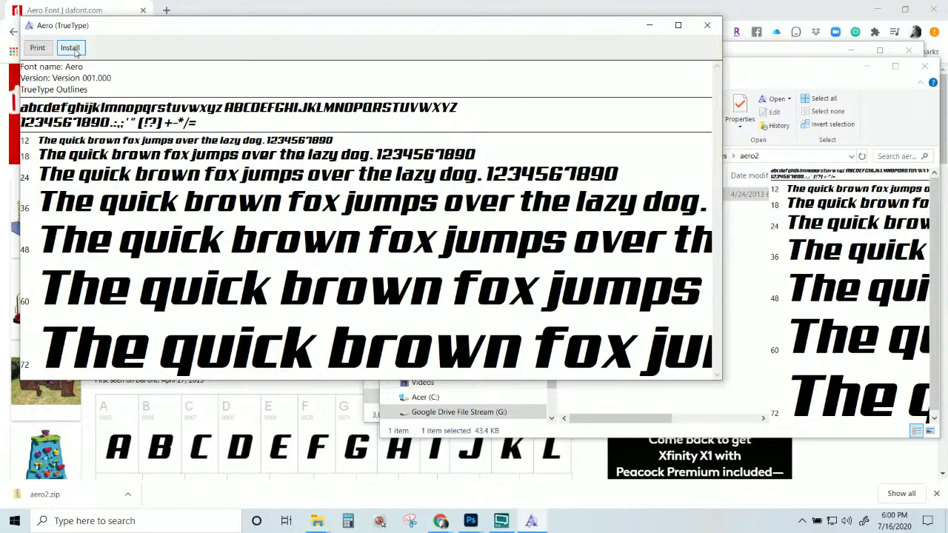
pyautogui.click(70, 48)
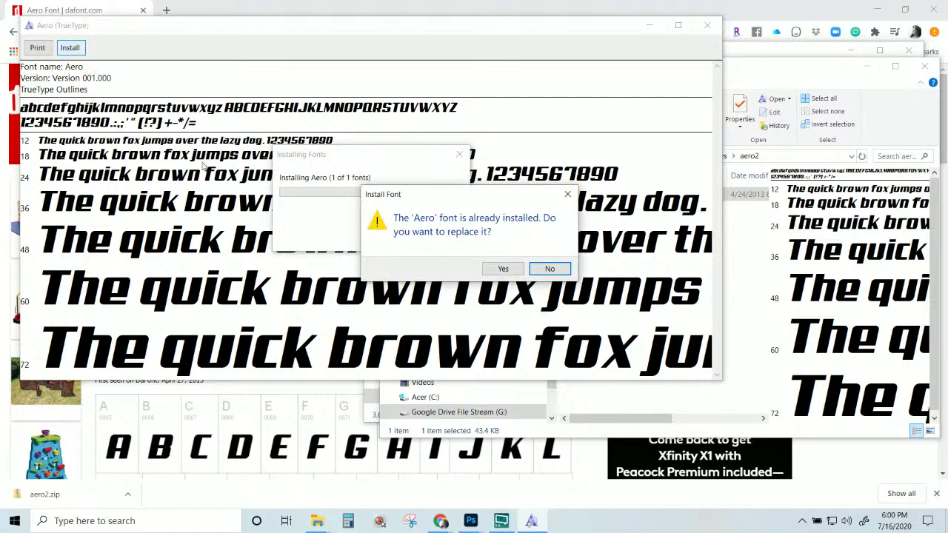
pyautogui.click(549, 269)
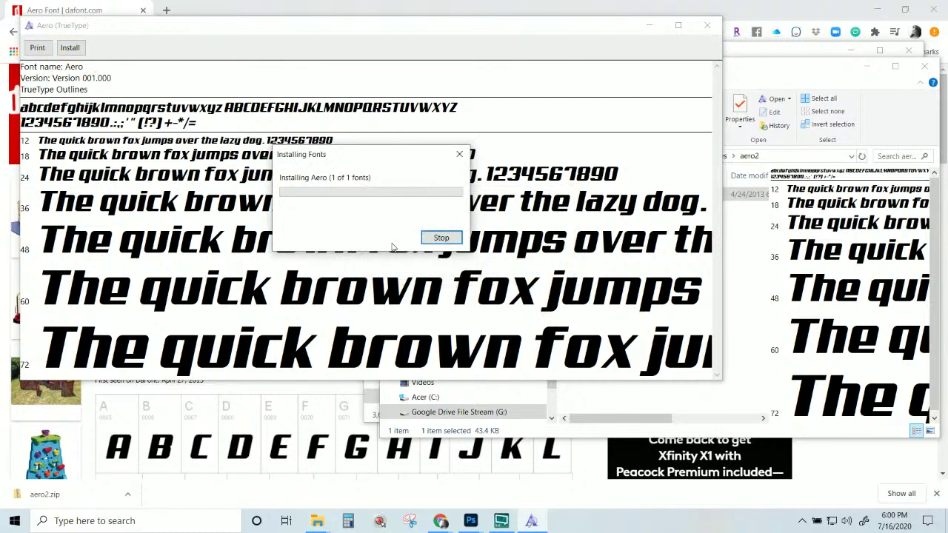
pyautogui.click(707, 26)
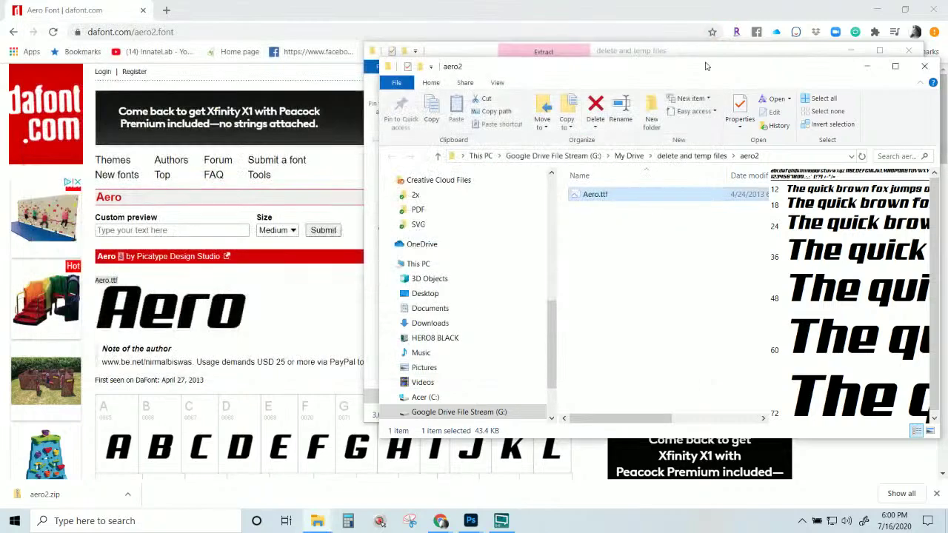
# - Close the aero2 and delete and temp files folder windows and return to the shirt design in Photoshop
pyautogui.moveTo(705, 66); pyautogui.dragTo(393, 123)
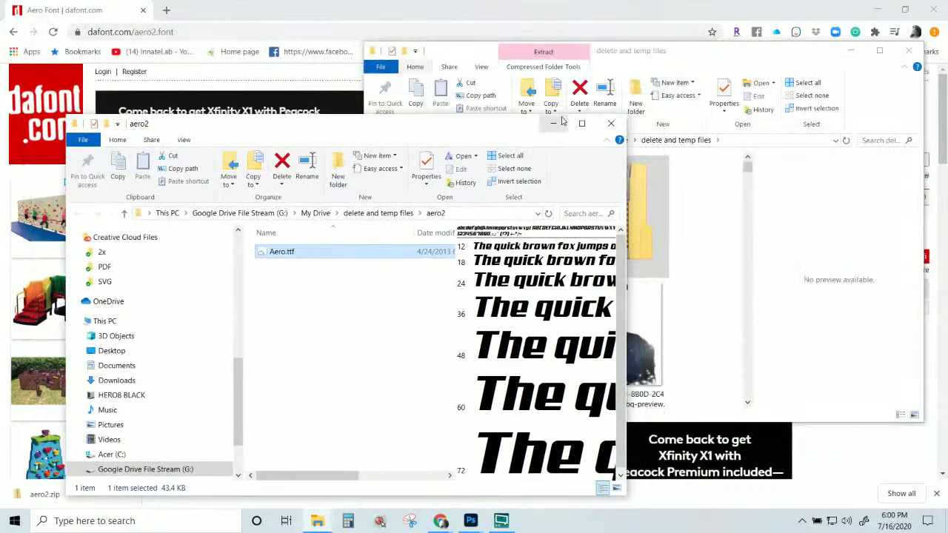
pyautogui.click(608, 126)
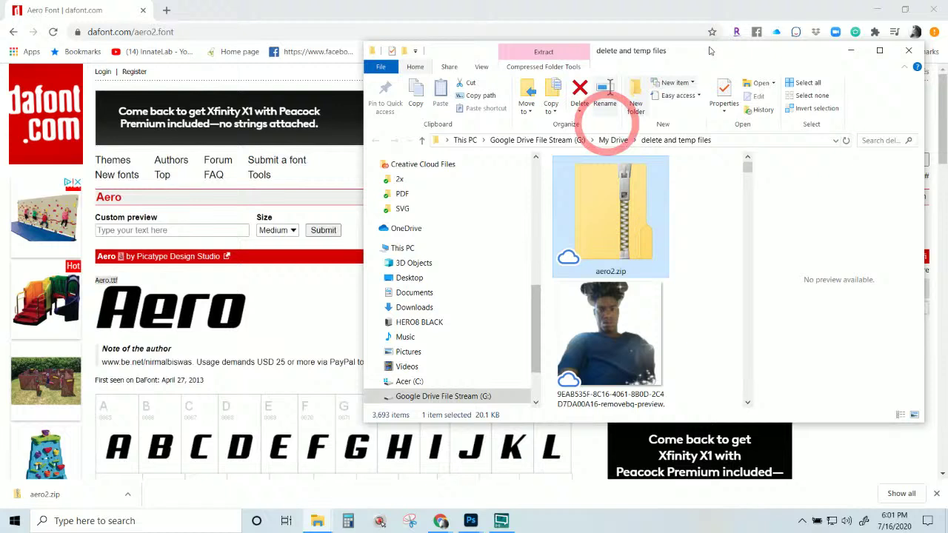
pyautogui.click(907, 51)
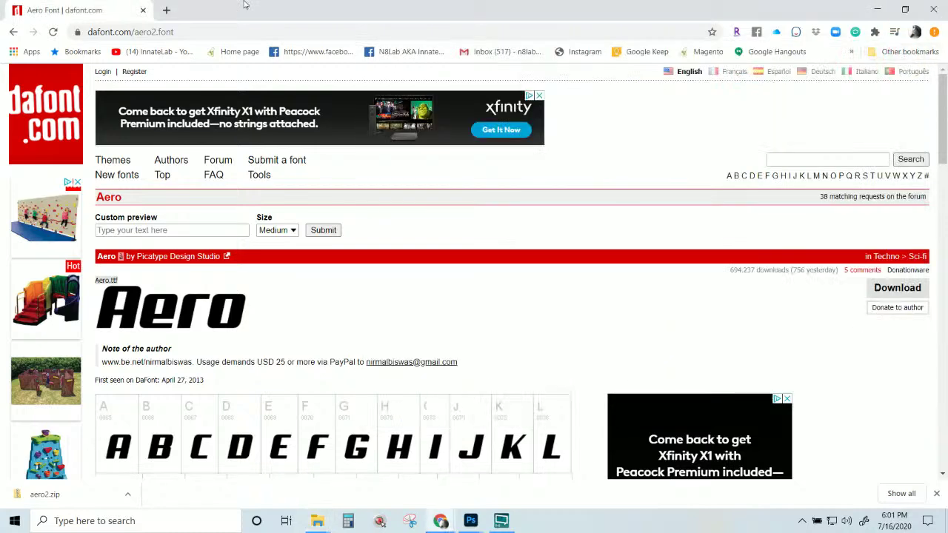
pyautogui.moveTo(852, 15); pyautogui.dragTo(806, 47)
pyautogui.click(890, 40)
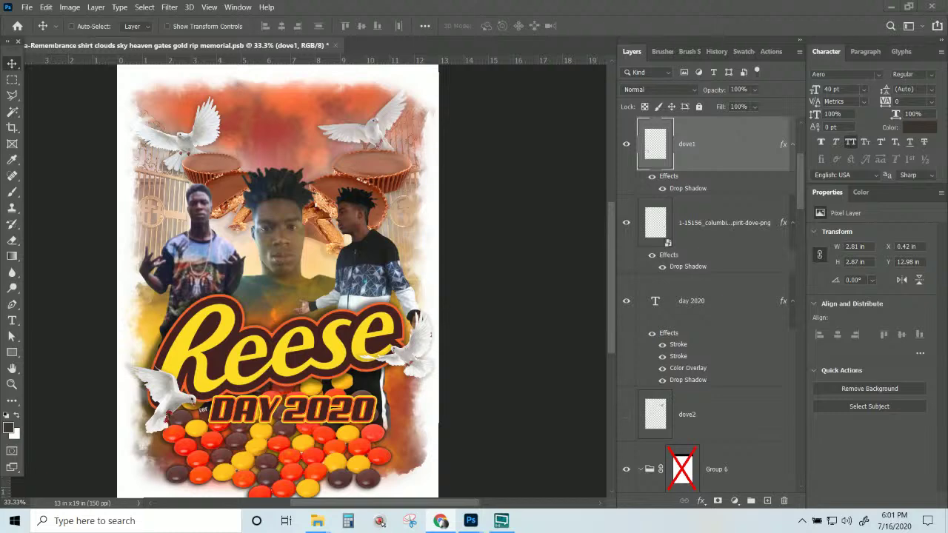
# - Examine the layer stack, from the dove and day 2020 layers through Group 6 to the background layers
pyautogui.scroll(-8, 771, 308)
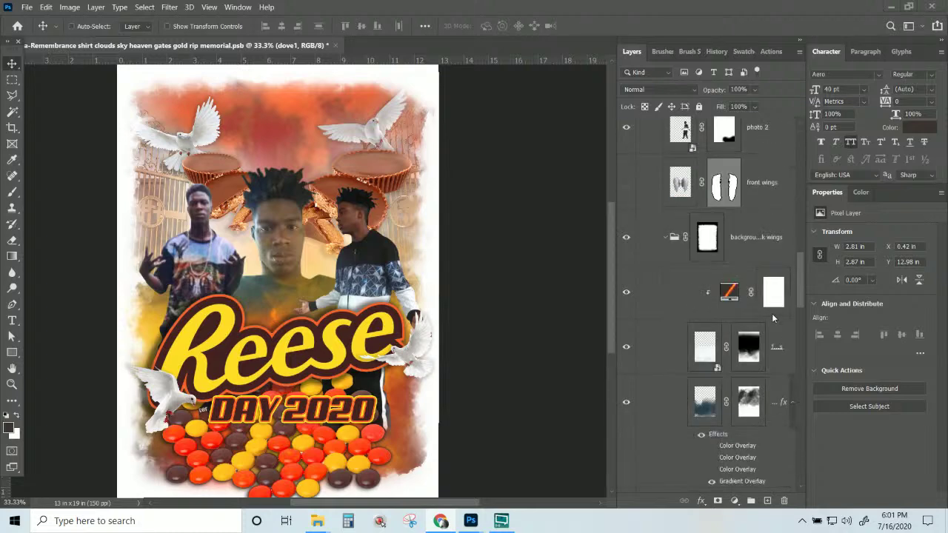
pyautogui.scroll(6, 771, 313)
pyautogui.scroll(3, 771, 317)
pyautogui.scroll(-2, 772, 317)
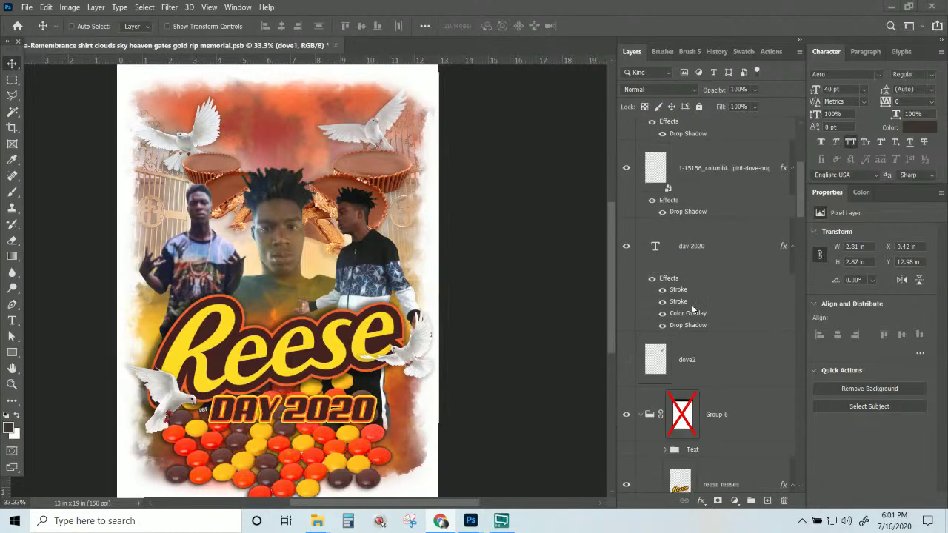
pyautogui.scroll(3, 693, 310)
pyautogui.scroll(-5, 692, 305)
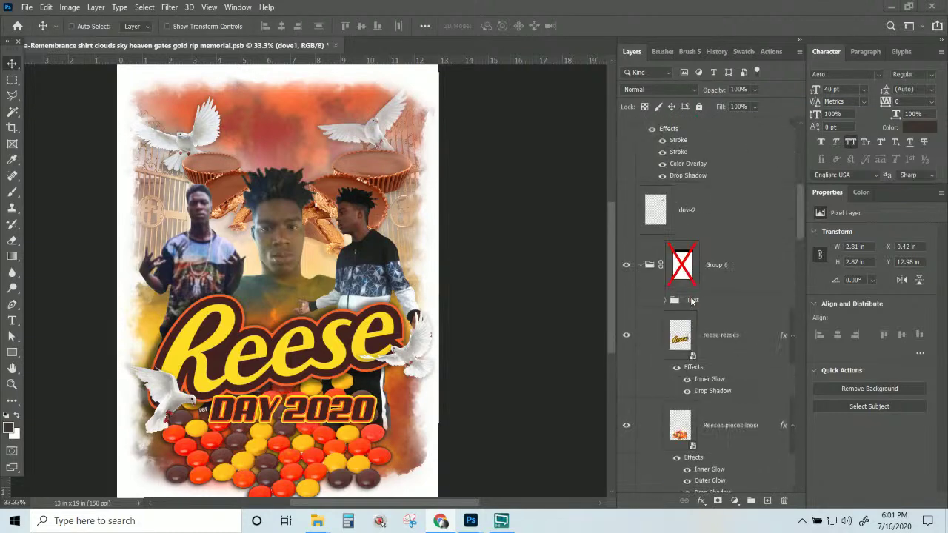
pyautogui.scroll(-4, 681, 296)
pyautogui.scroll(7, 673, 322)
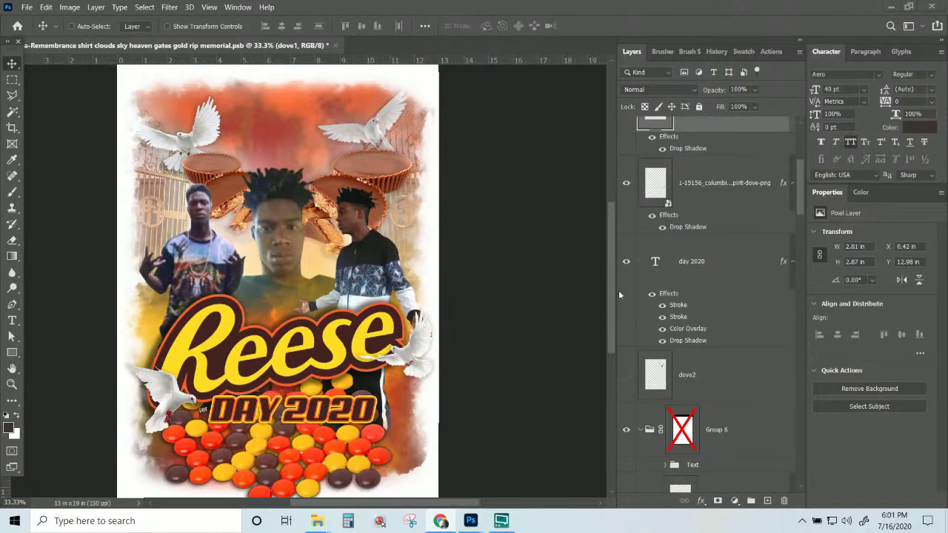
pyautogui.scroll(-3, 622, 278)
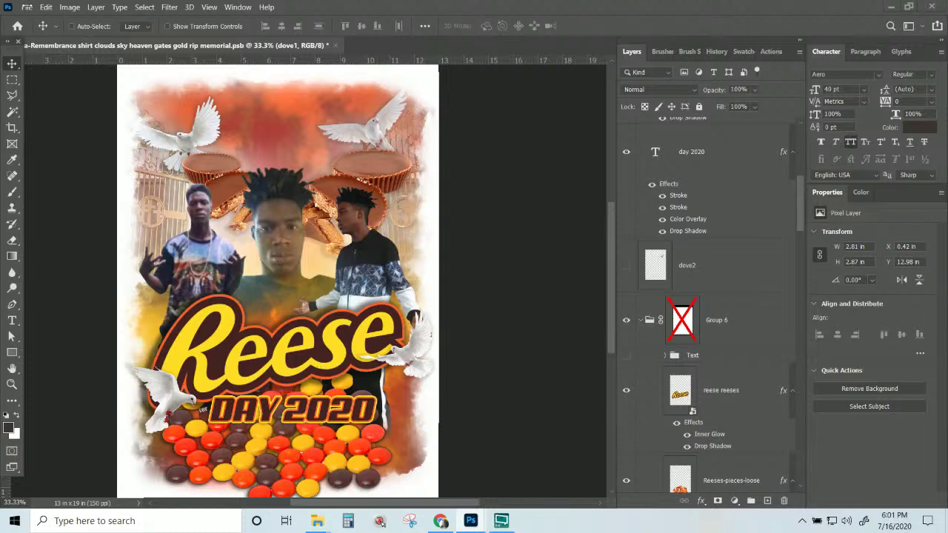
# - Undo recent changes to bring back the hidden dove2 layer and Text group, and save the document
pyautogui.hotkey('ctrl', 'z')
pyautogui.hotkey('ctrl', 'z')
pyautogui.hotkey('ctrl', 'z')
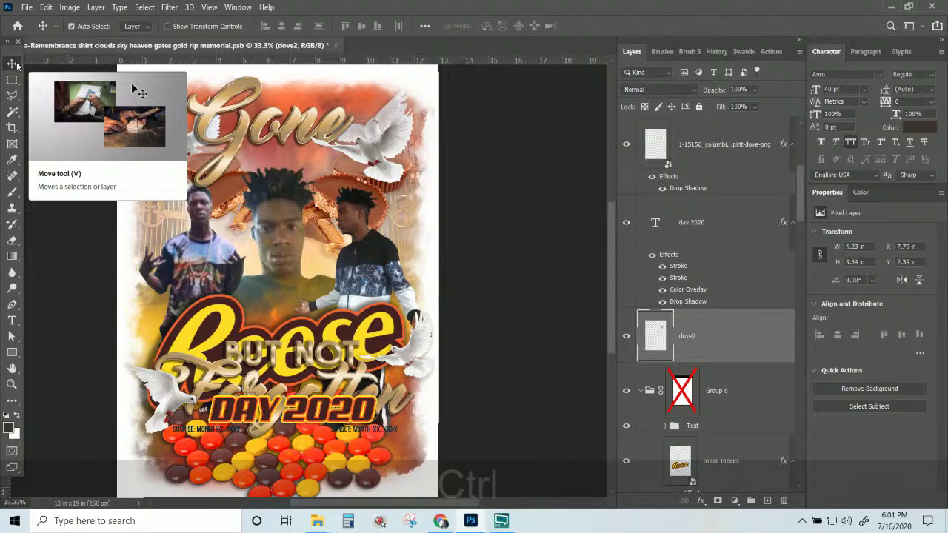
pyautogui.hotkey('ctrl', 's')
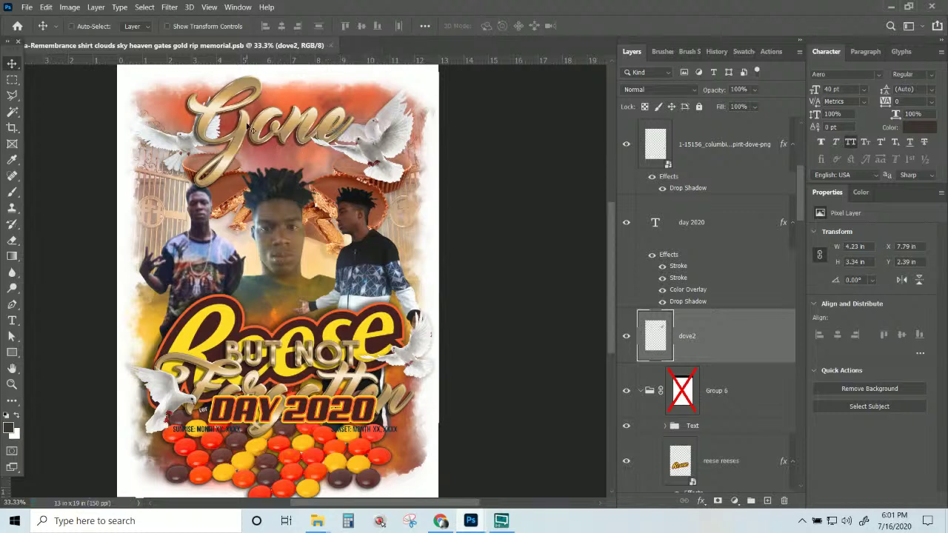
# - Select the Gone text layer inside the Text group and copy its layer style
pyautogui.rightClick(241, 145)
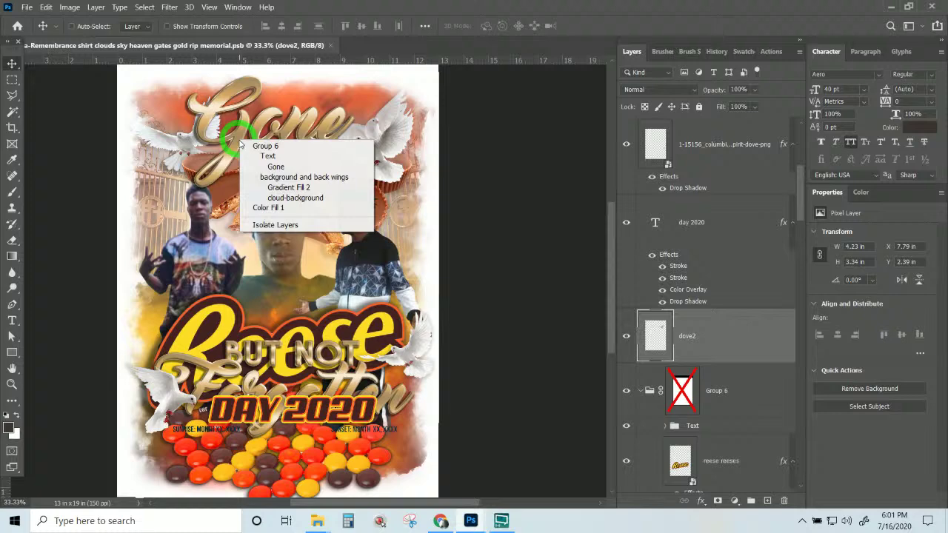
pyautogui.click(287, 170)
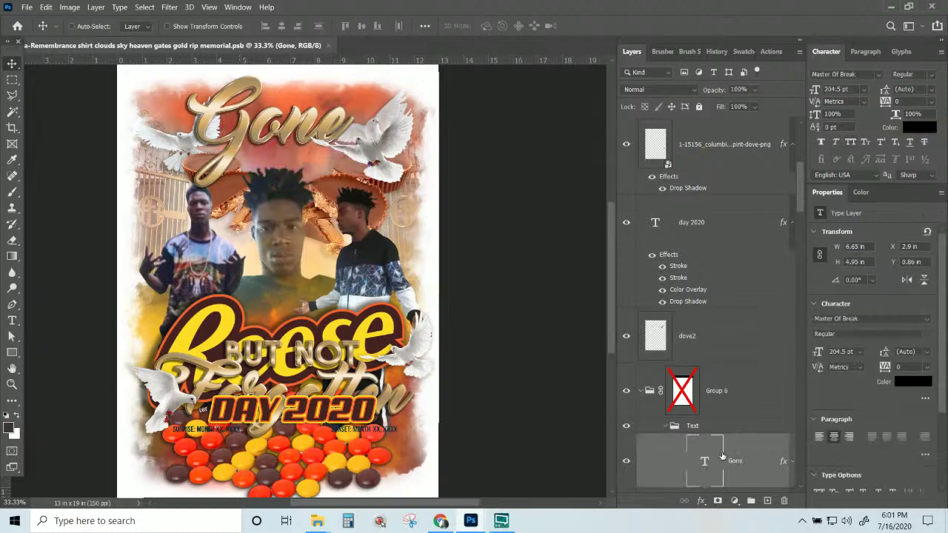
pyautogui.rightClick(716, 462)
pyautogui.rightClick(753, 474)
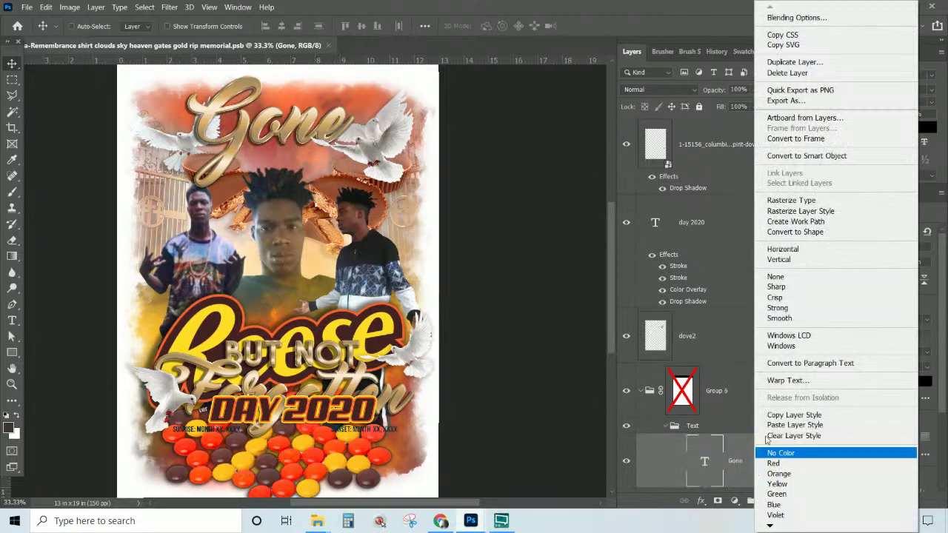
pyautogui.click(814, 414)
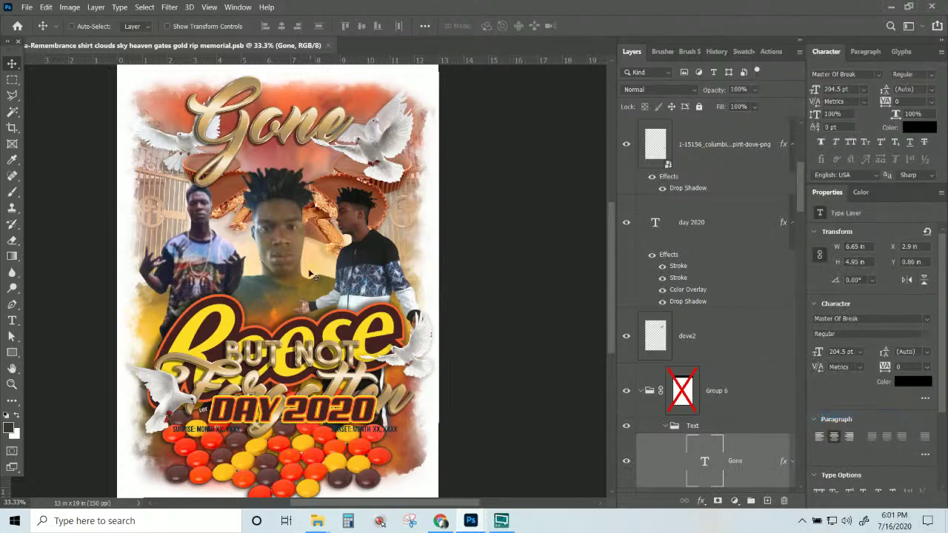
# - Collapse the Text group inside Group 6 and hide it
pyautogui.scroll(-3, 670, 412)
pyautogui.click(664, 316)
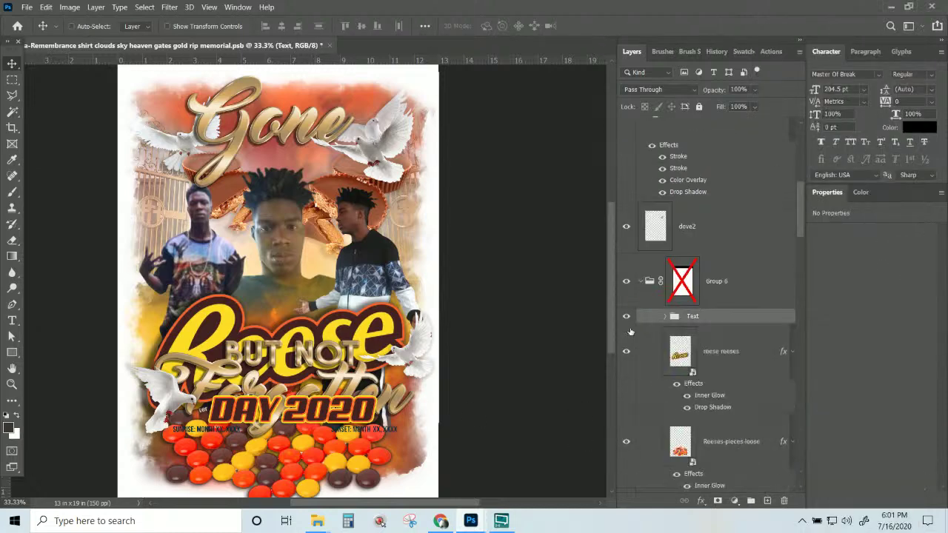
pyautogui.click(626, 316)
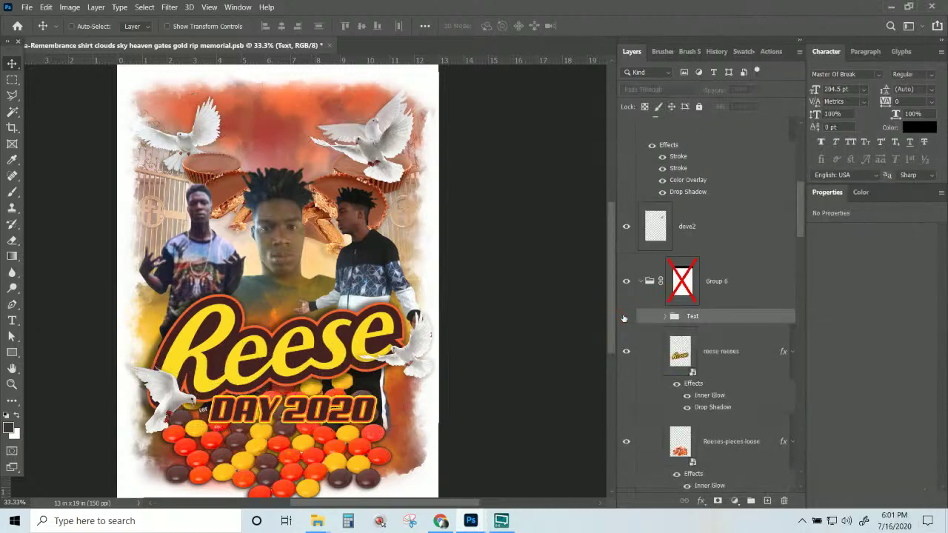
# - Try pasting the copied layer style onto the DAY 2020 text layer, and undo it
pyautogui.rightClick(306, 410)
pyautogui.click(332, 310)
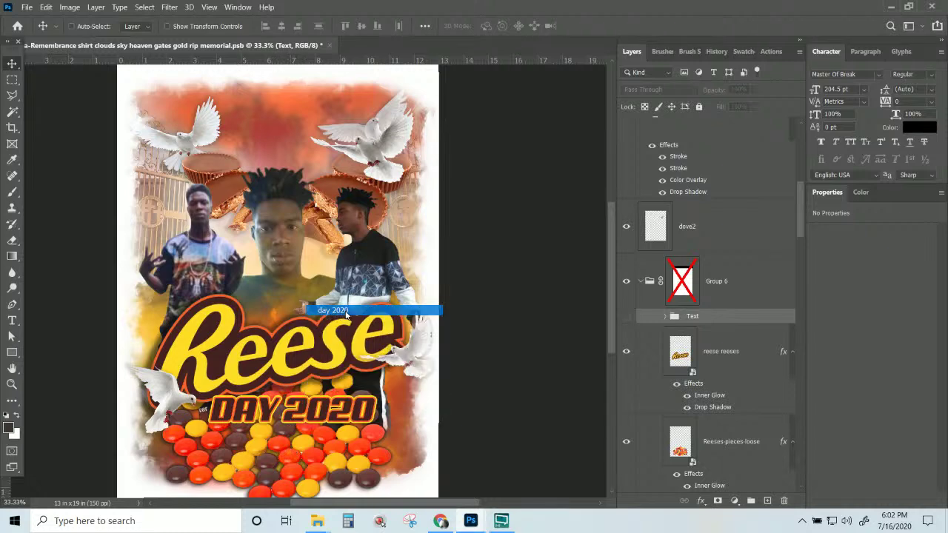
pyautogui.rightClick(721, 164)
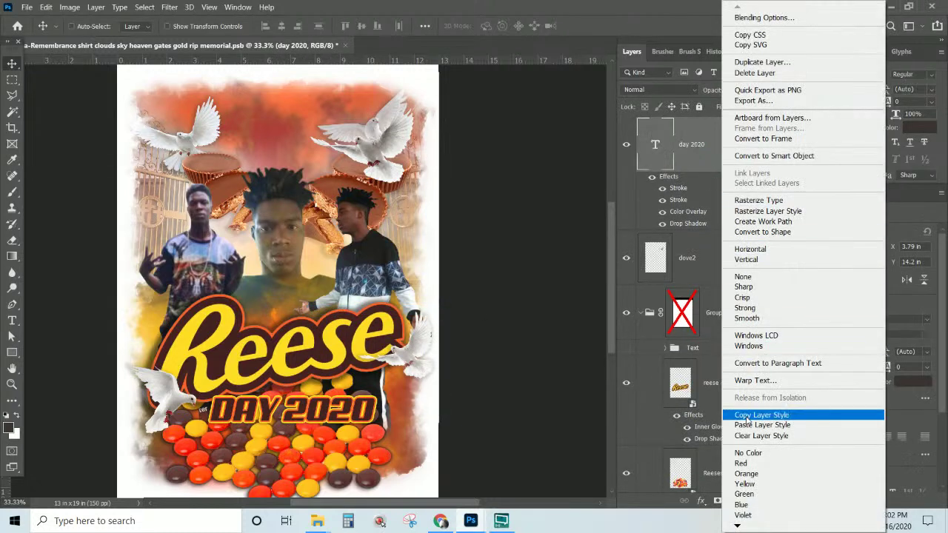
pyautogui.click(749, 424)
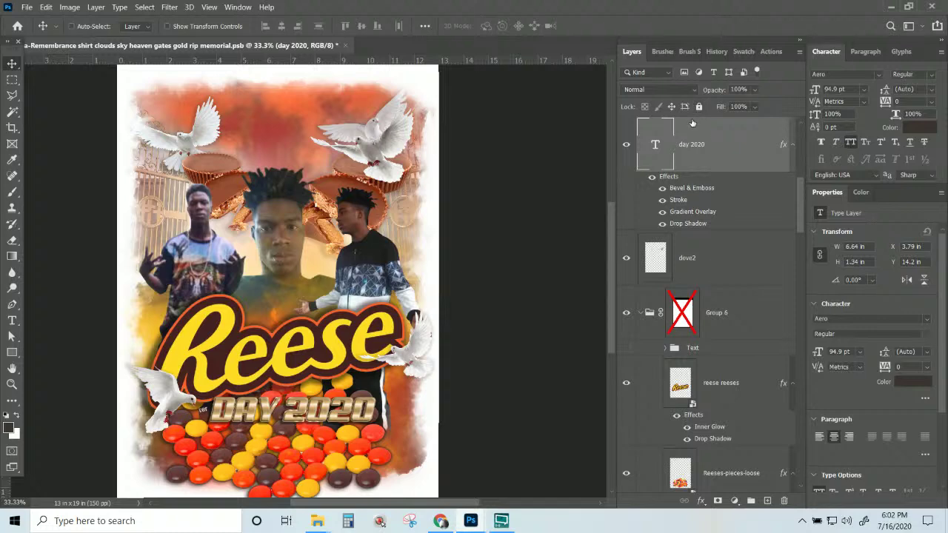
pyautogui.hotkey('ctrl', 'z')
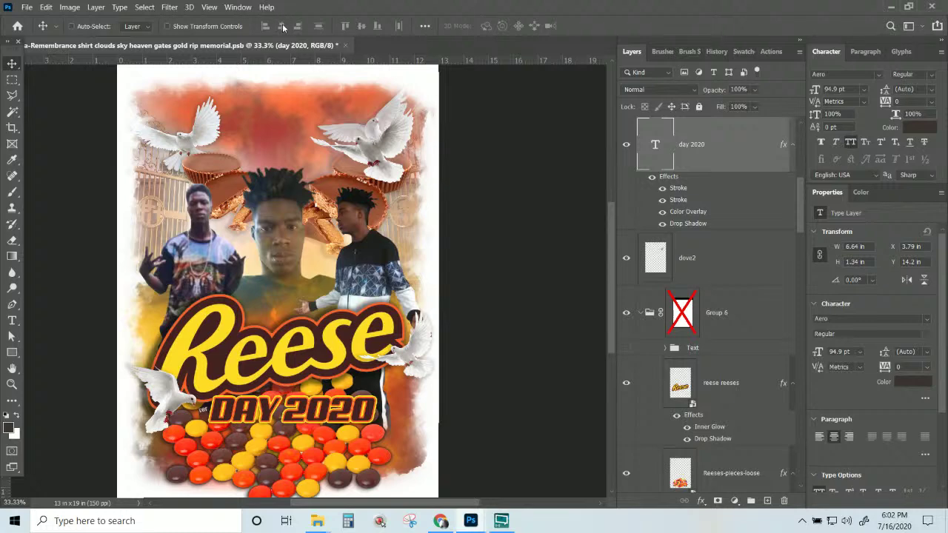
# - Save the current state of the memorial shirt document
pyautogui.hotkey('ctrl', 's')
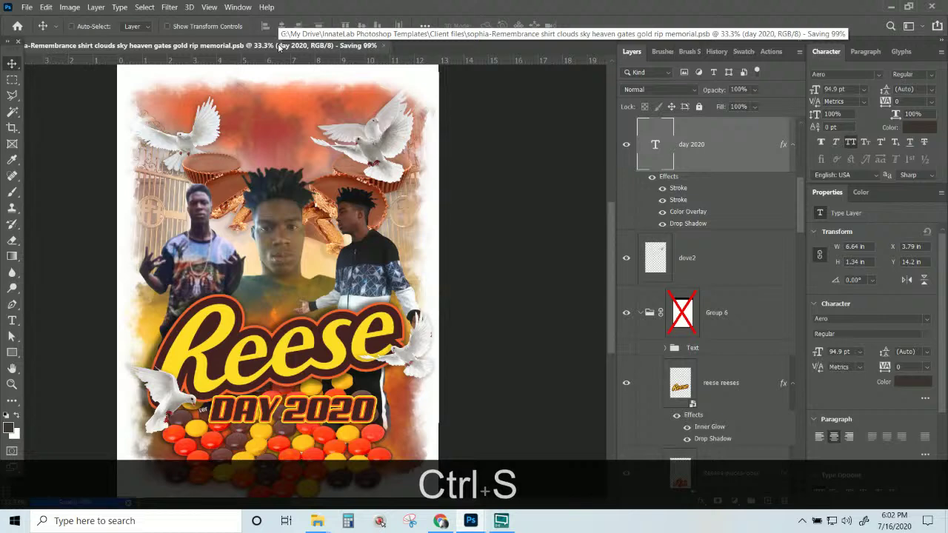
pyautogui.scroll(-15, 671, 419)
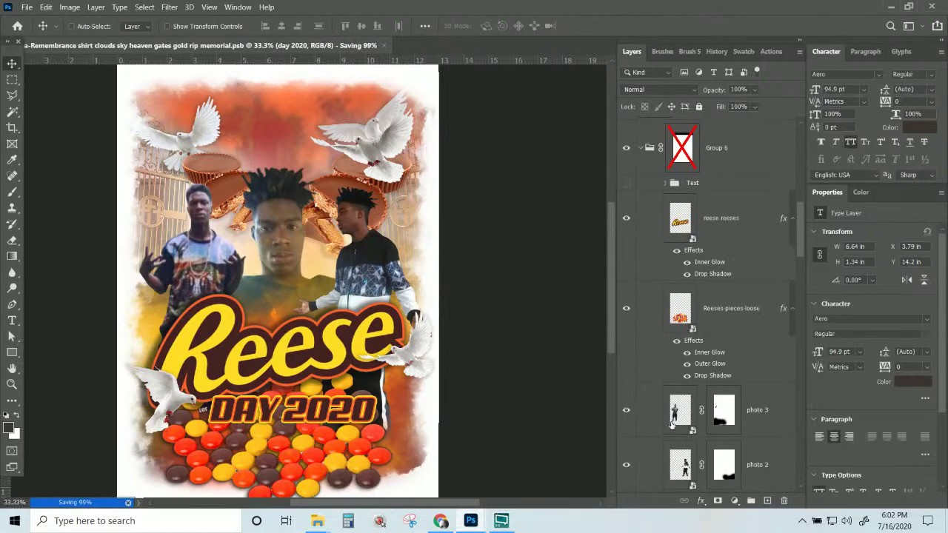
pyautogui.scroll(-5, 671, 421)
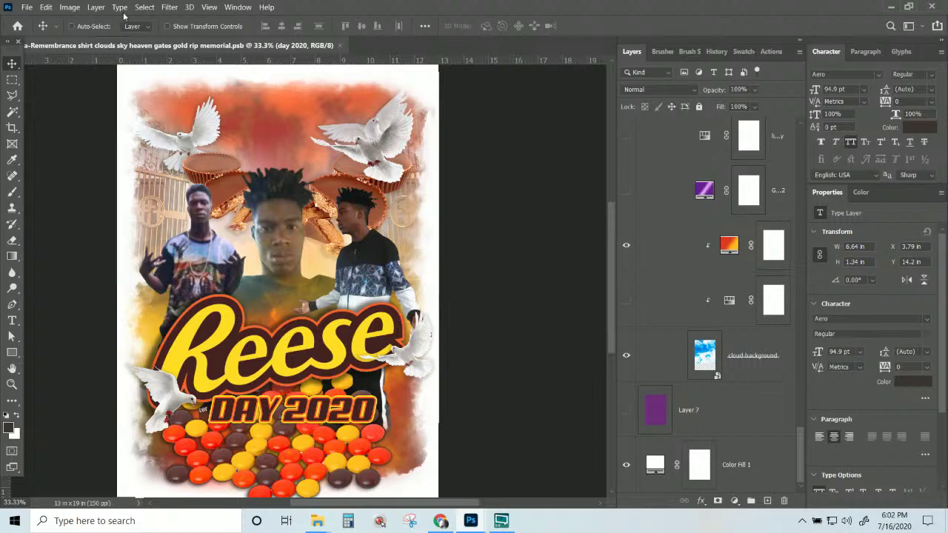
# - Save a JPEG copy of the shirt design in the Client files folder with the quality raised to the maximum
pyautogui.click(26, 7)
pyautogui.click(89, 152)
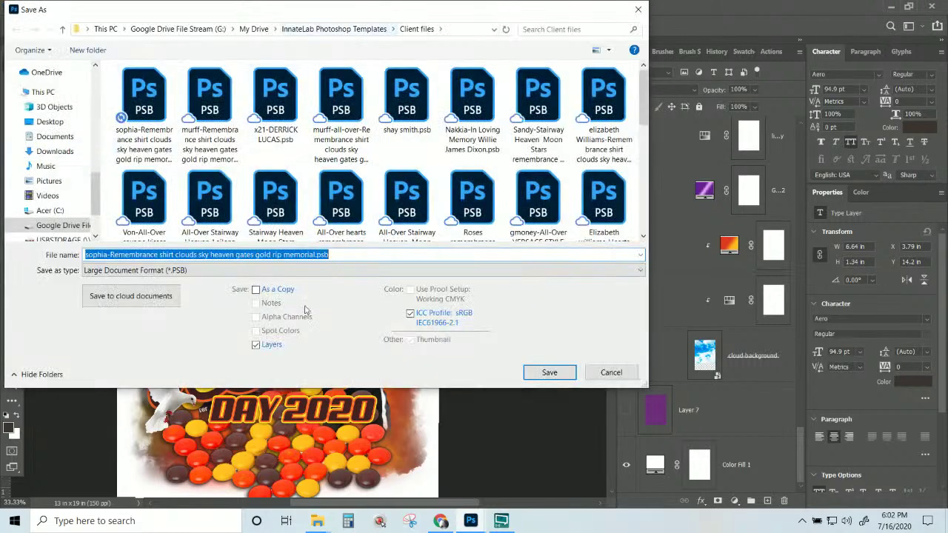
pyautogui.click(246, 271)
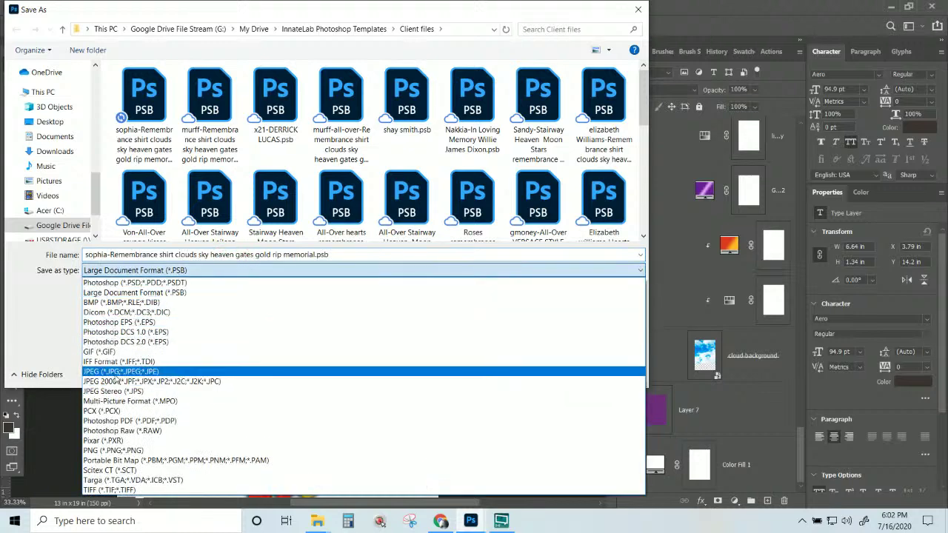
pyautogui.click(116, 372)
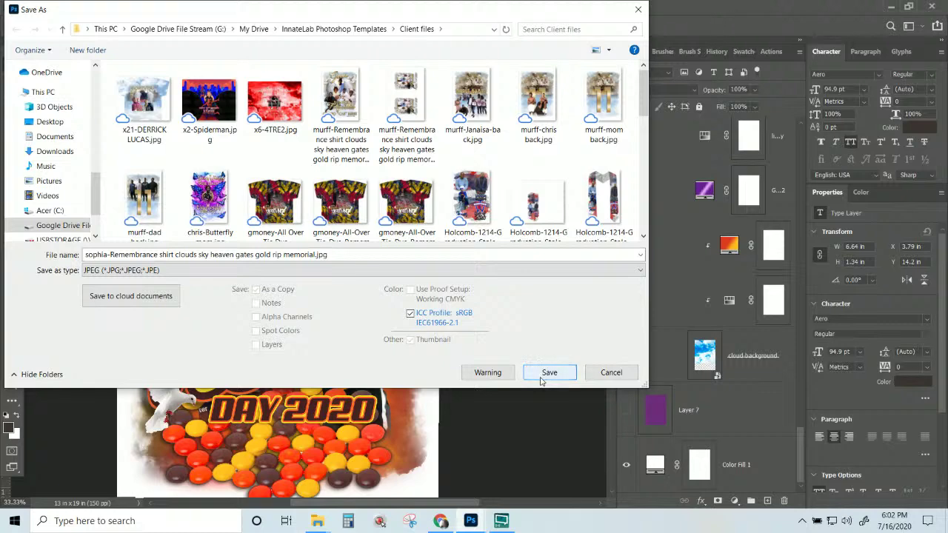
pyautogui.click(541, 380)
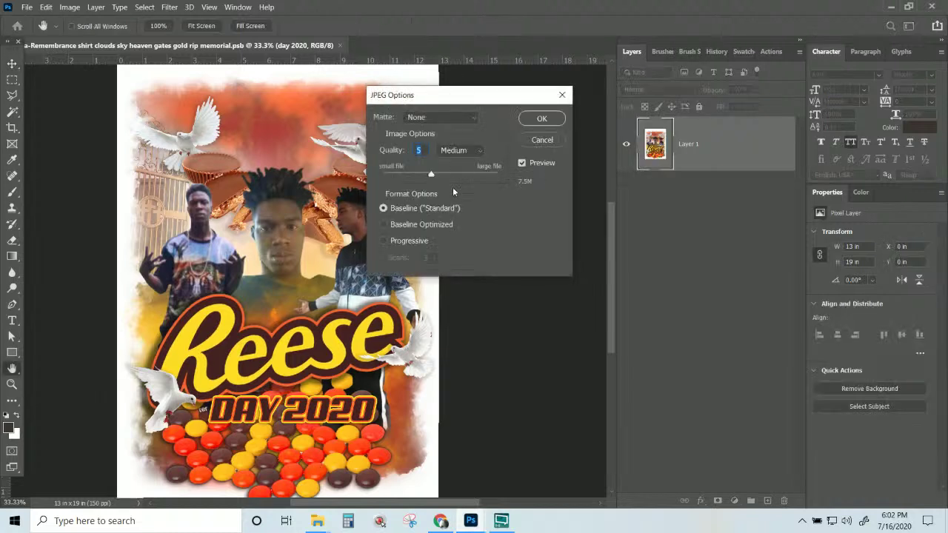
pyautogui.moveTo(431, 173); pyautogui.dragTo(522, 171)
pyautogui.moveTo(531, 100); pyautogui.dragTo(556, 105)
pyautogui.click(566, 129)
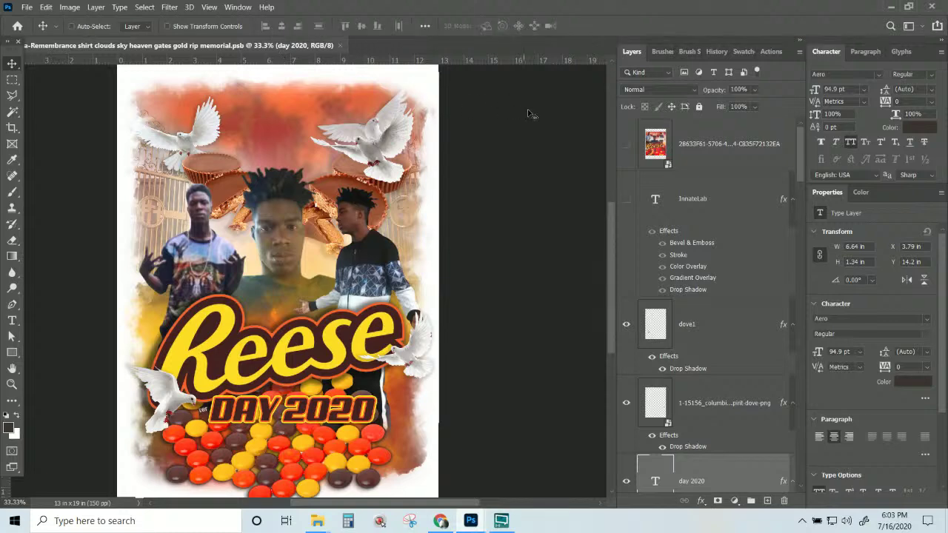
# - Try replacing the DAY 2020 text with CHANGE TEXT, and undo the edit
pyautogui.click(12, 320)
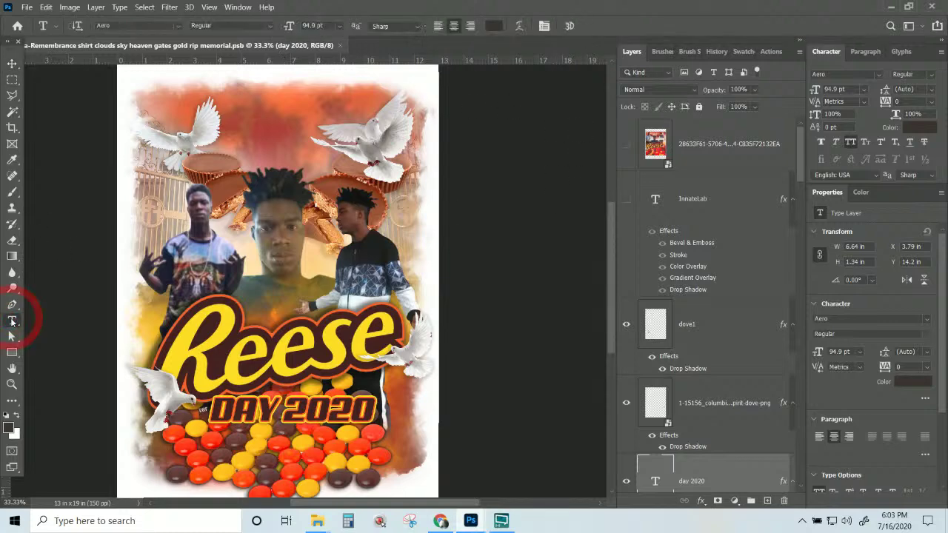
pyautogui.click(12, 62)
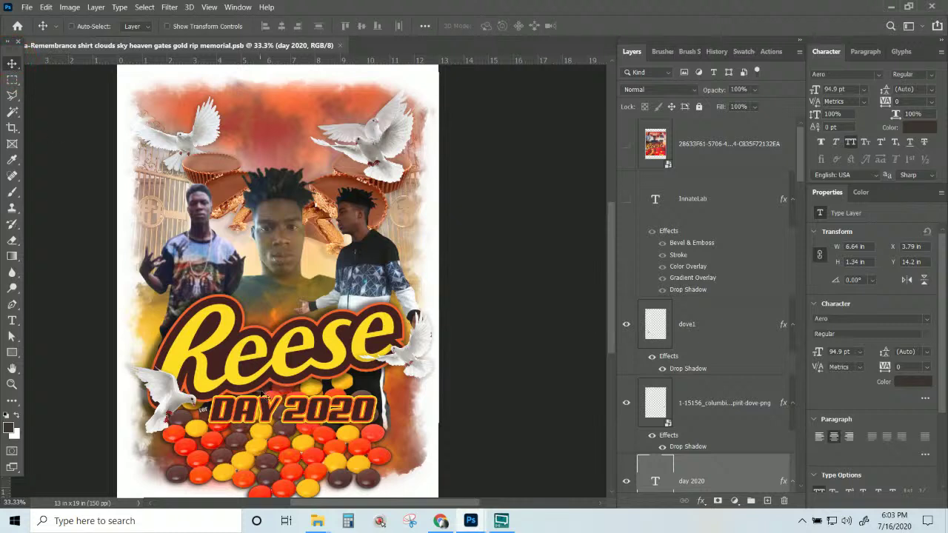
pyautogui.doubleClick(275, 417)
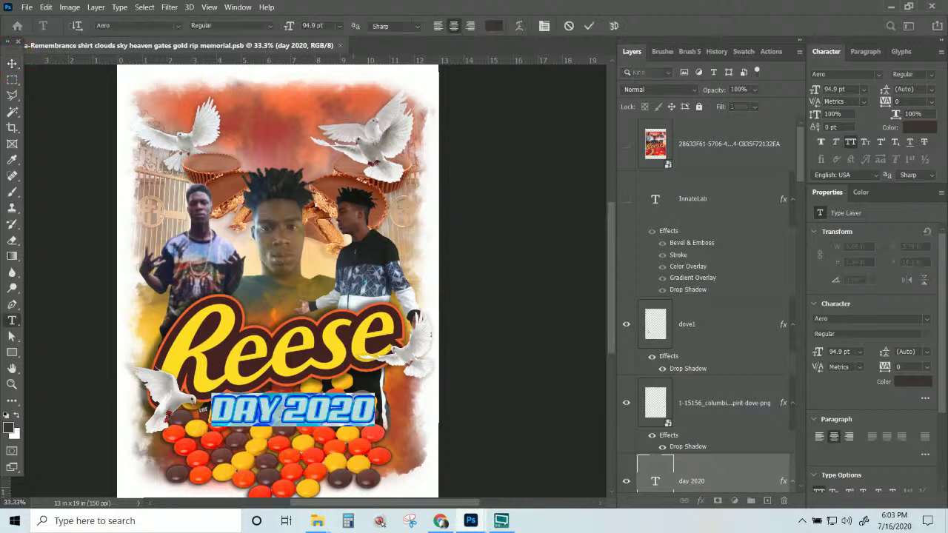
pyautogui.write('CHANGE')
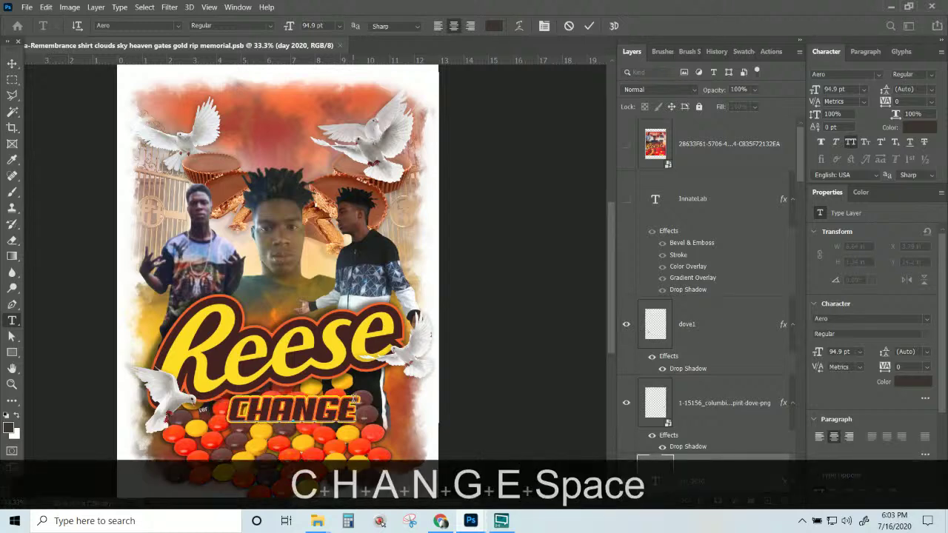
pyautogui.write(' TEXT')
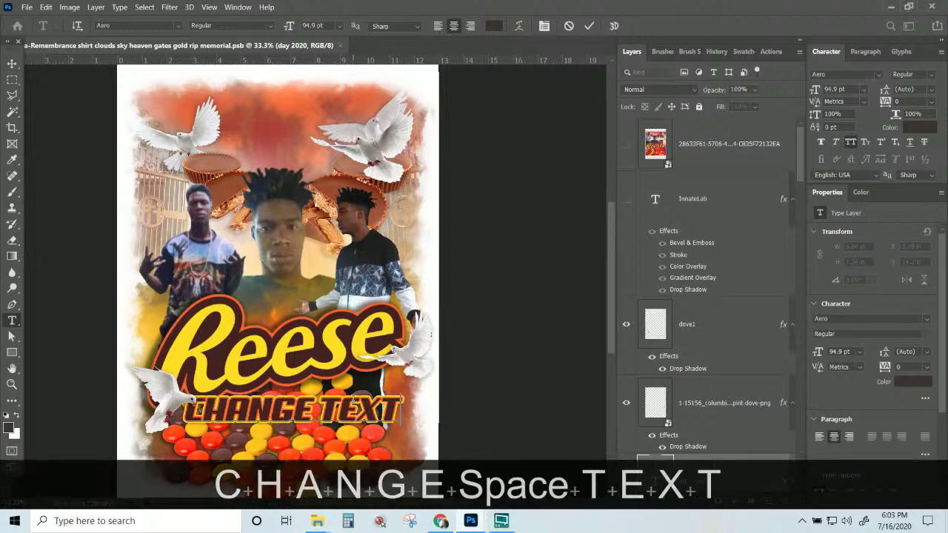
pyautogui.click(717, 146)
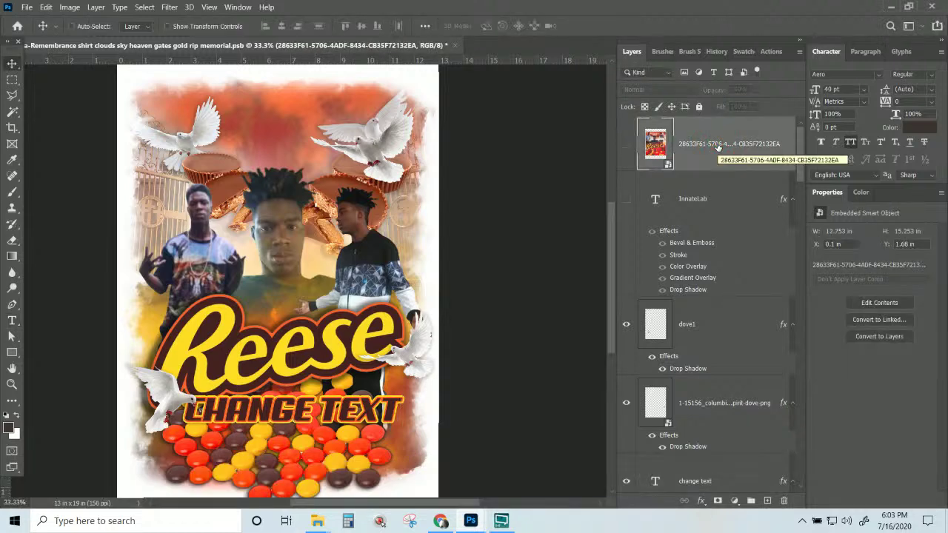
pyautogui.hotkey('ctrl', 'z')
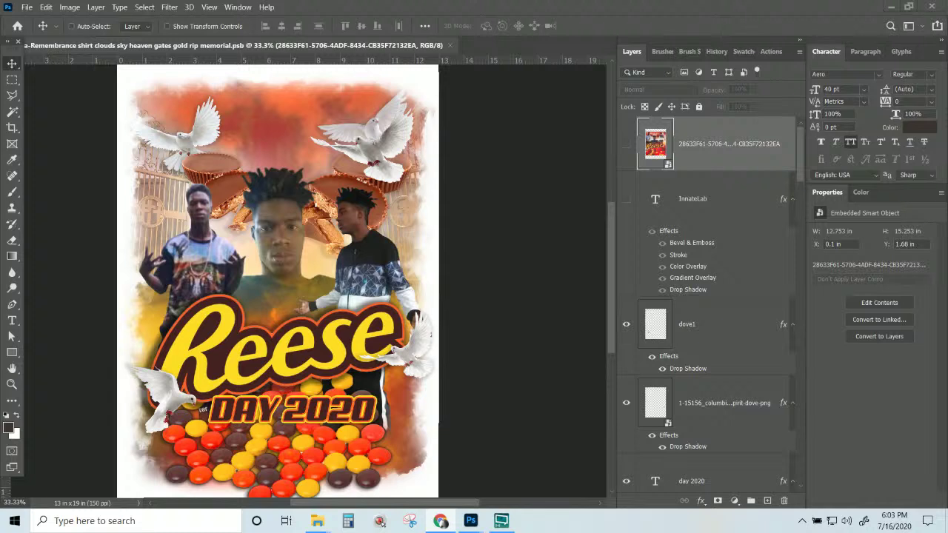
# - Select the dove2 layer of the doves in the upper corner and hide it
pyautogui.rightClick(406, 135)
pyautogui.click(413, 139)
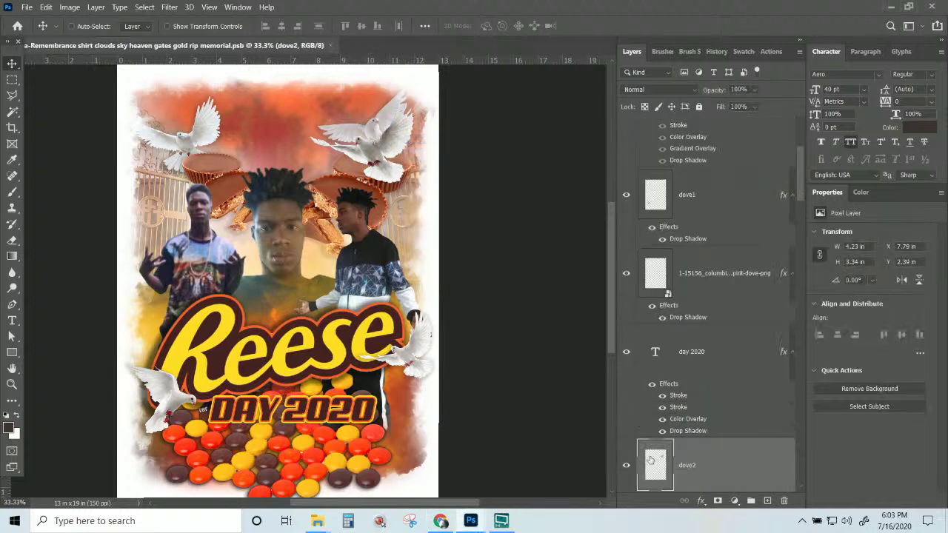
pyautogui.click(626, 465)
pyautogui.click(627, 466)
pyautogui.click(626, 466)
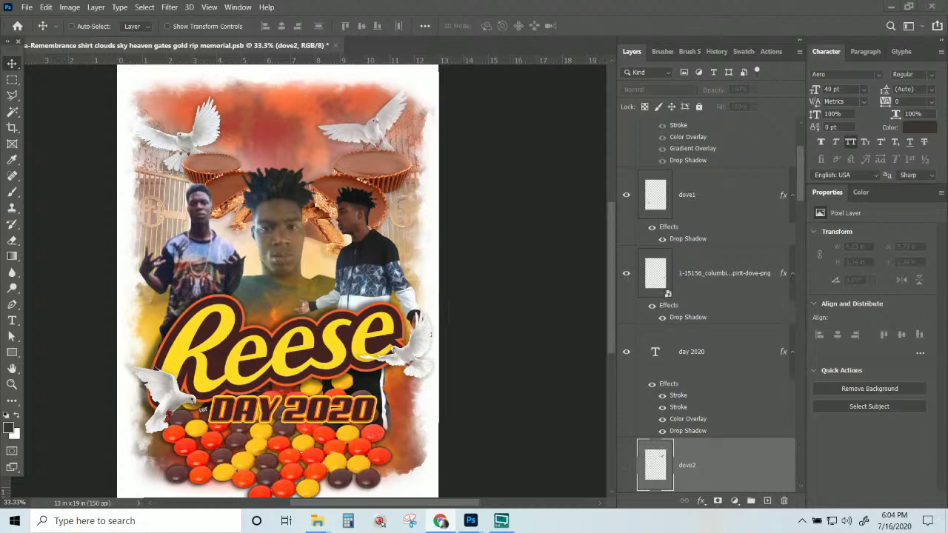
# - Switch to Chrome and open the Custom Design product from the second page of Design/Print Services on innatelab.com
pyautogui.press('Return')
pyautogui.hotkey('alt', 'Tab')
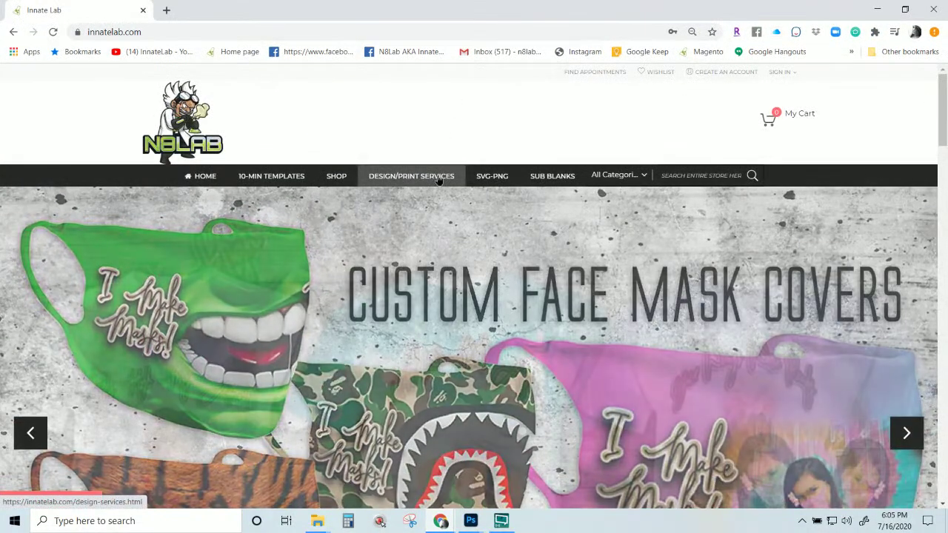
pyautogui.click(439, 179)
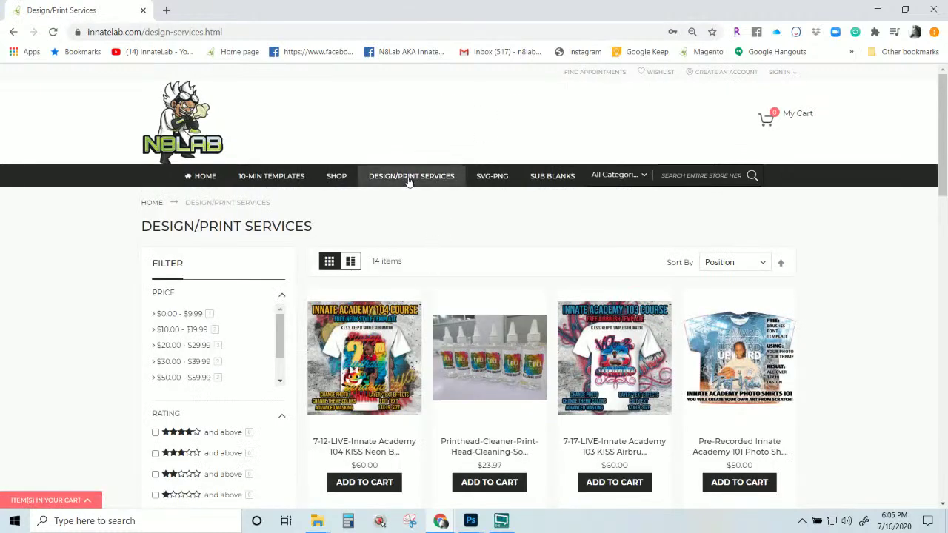
pyautogui.scroll(-3, 417, 219)
pyautogui.scroll(-7, 417, 223)
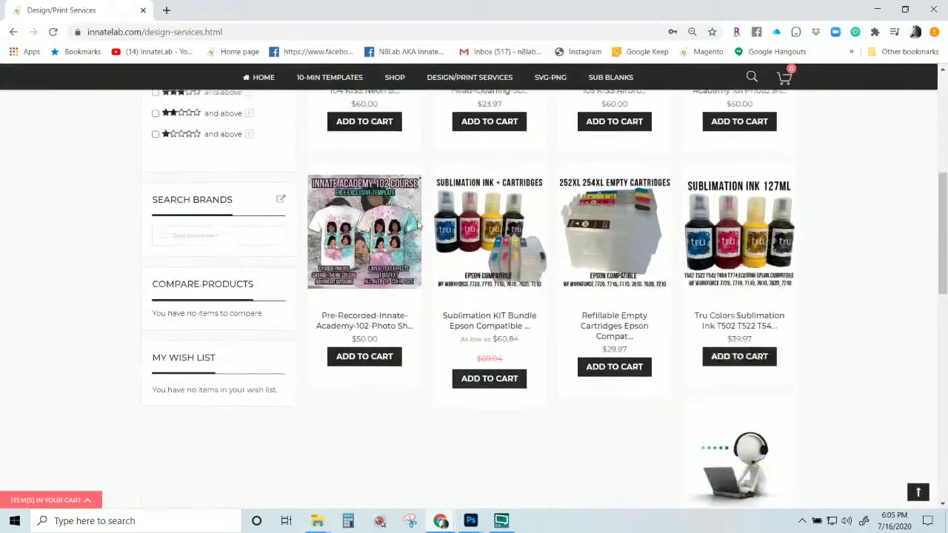
pyautogui.scroll(-3, 576, 347)
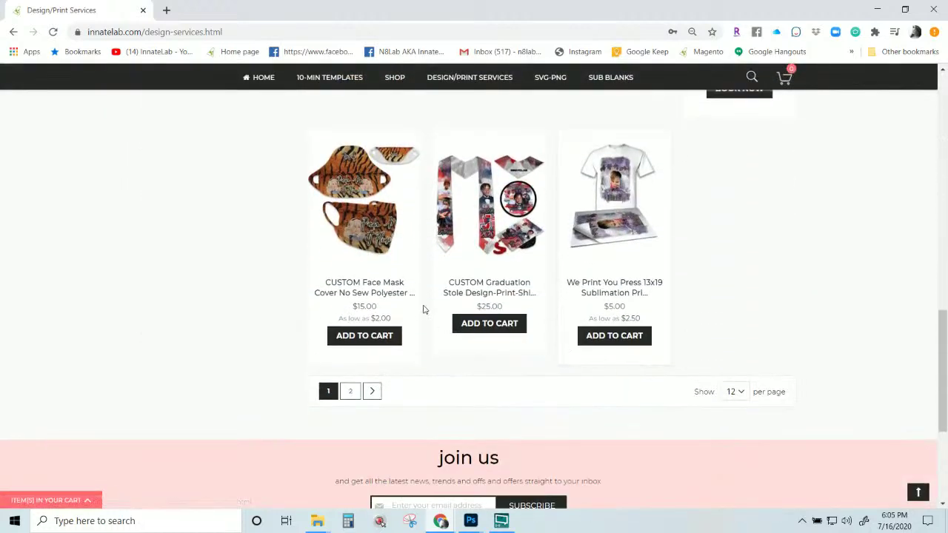
pyautogui.click(350, 330)
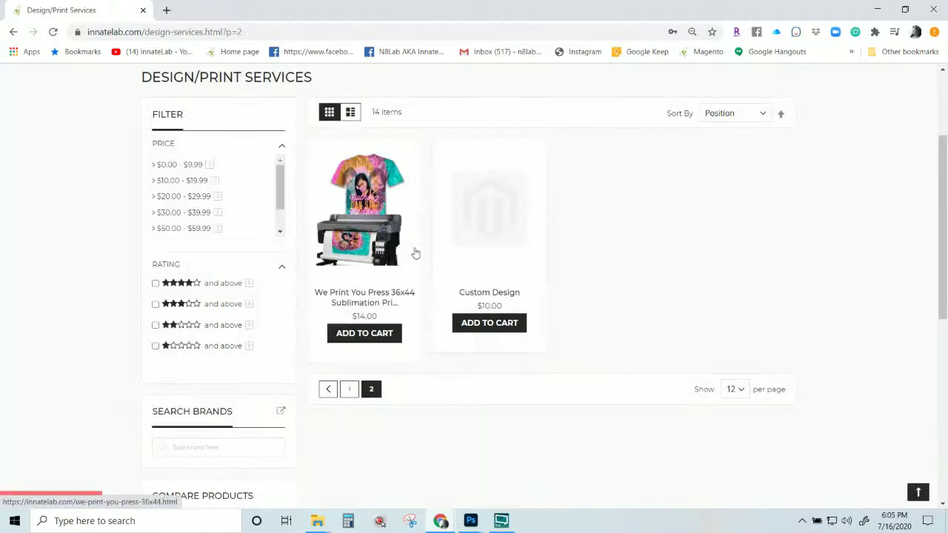
pyautogui.click(487, 224)
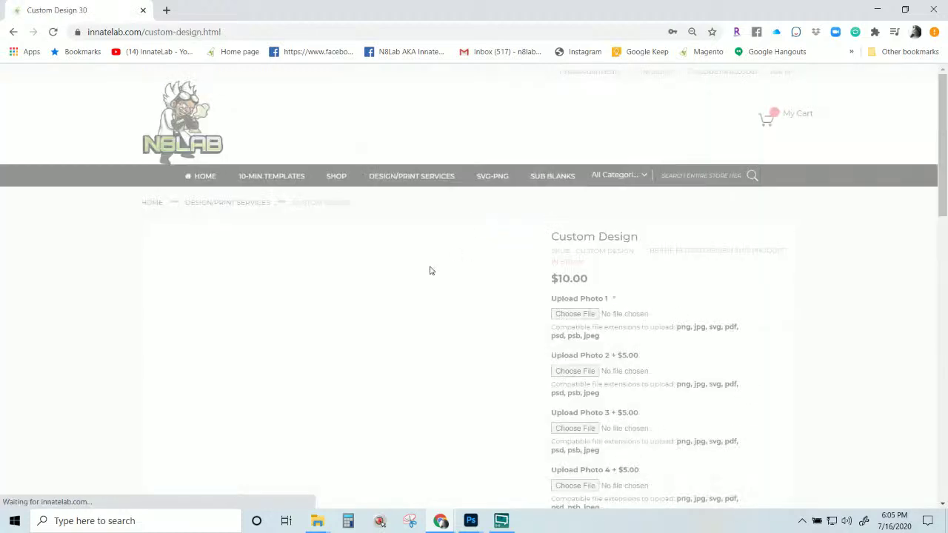
# - Examine the Custom Design order form's photo uploads, template choice and File Download Type options
pyautogui.scroll(-2, 581, 376)
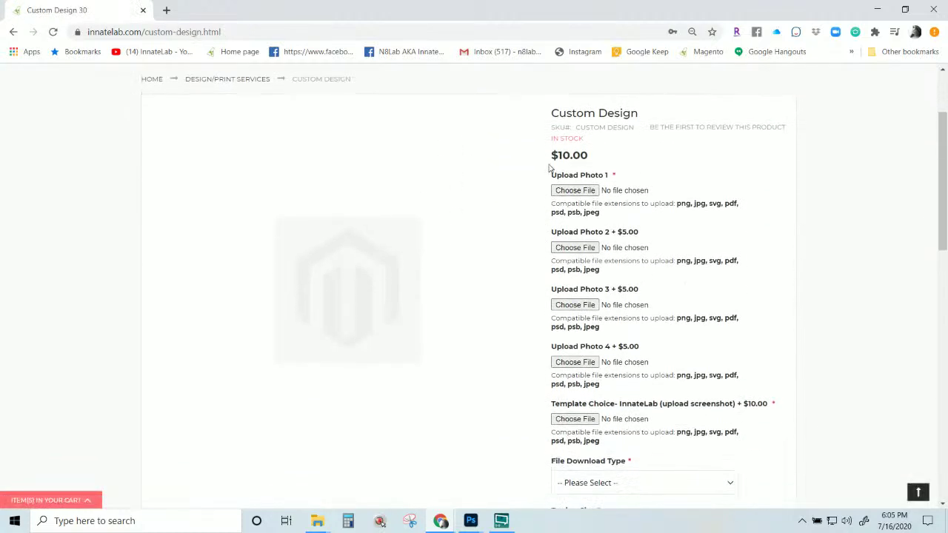
pyautogui.scroll(-2, 574, 197)
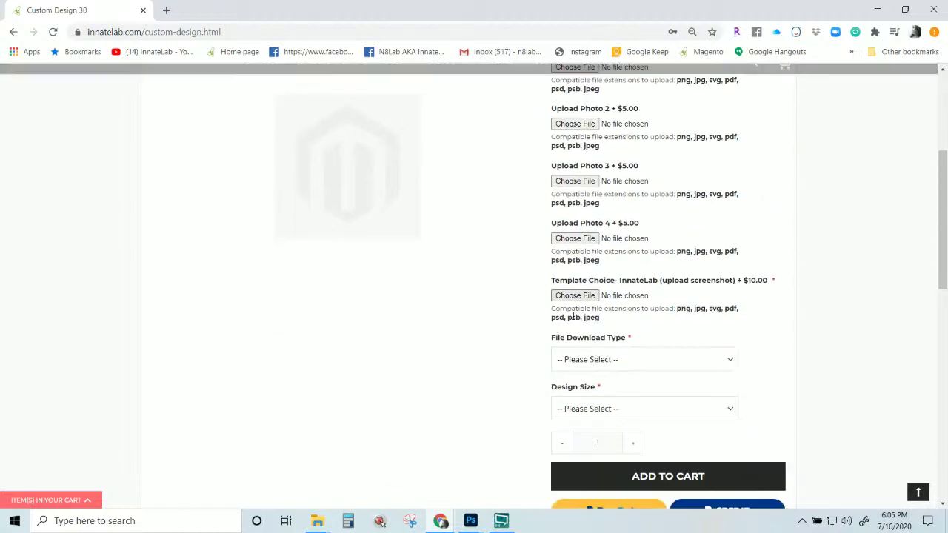
pyautogui.click(584, 363)
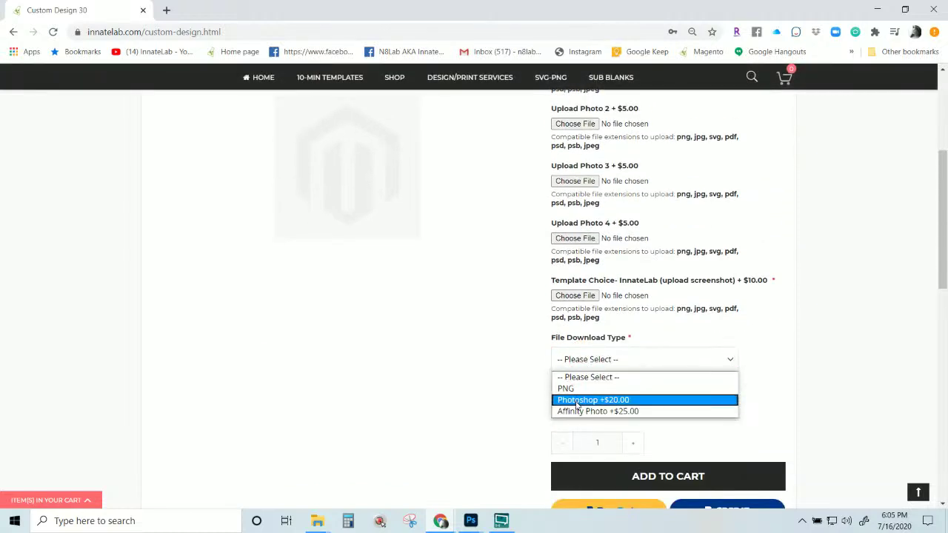
pyautogui.click(467, 389)
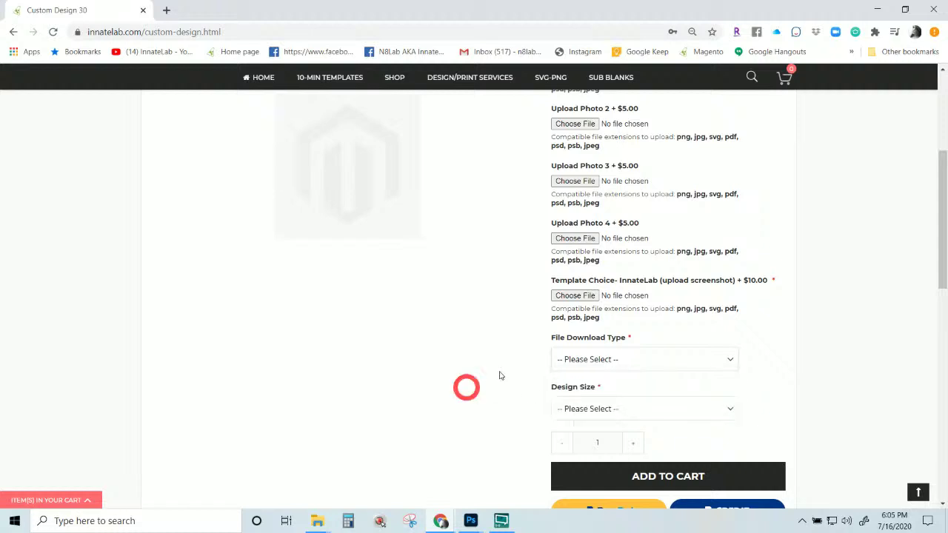
pyautogui.click(568, 360)
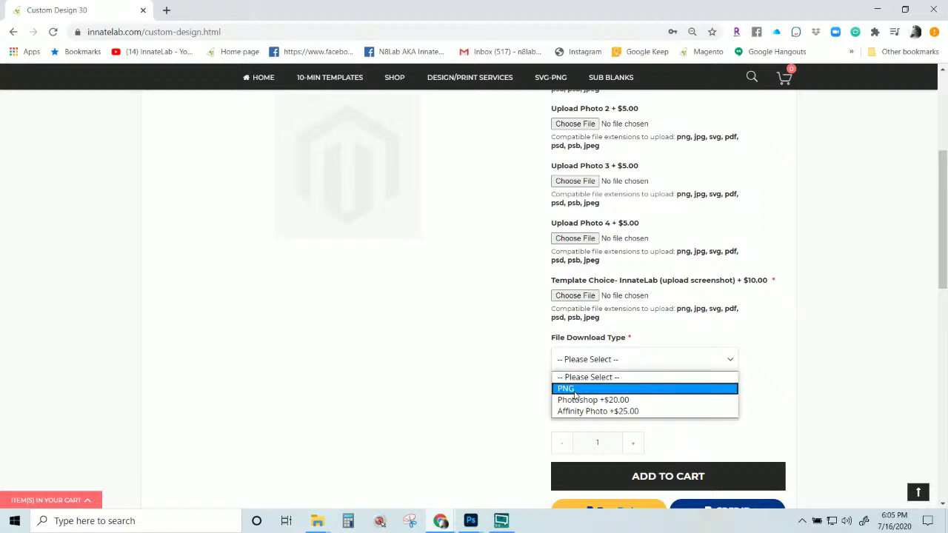
pyautogui.click(461, 407)
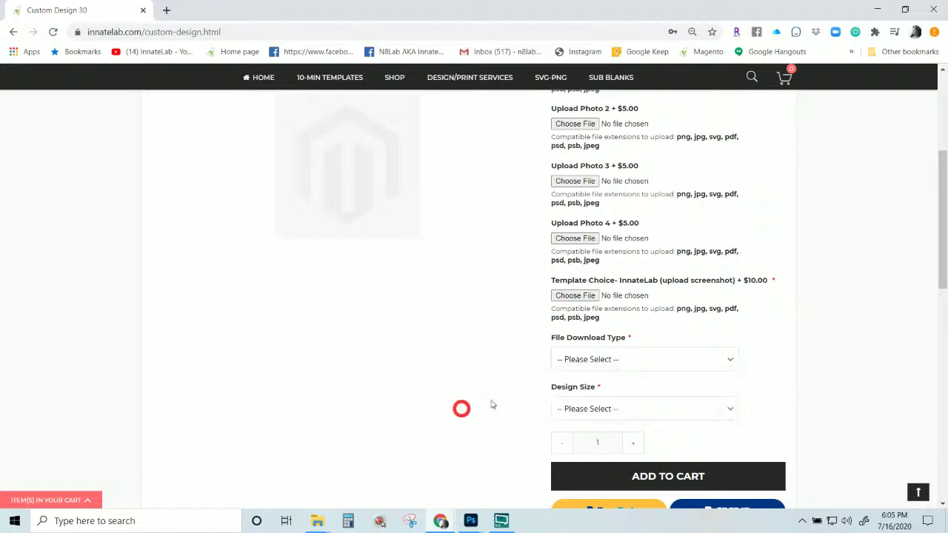
# - Set the Design Size of the custom design order to 13x19 and review the remaining order options
pyautogui.click(587, 416)
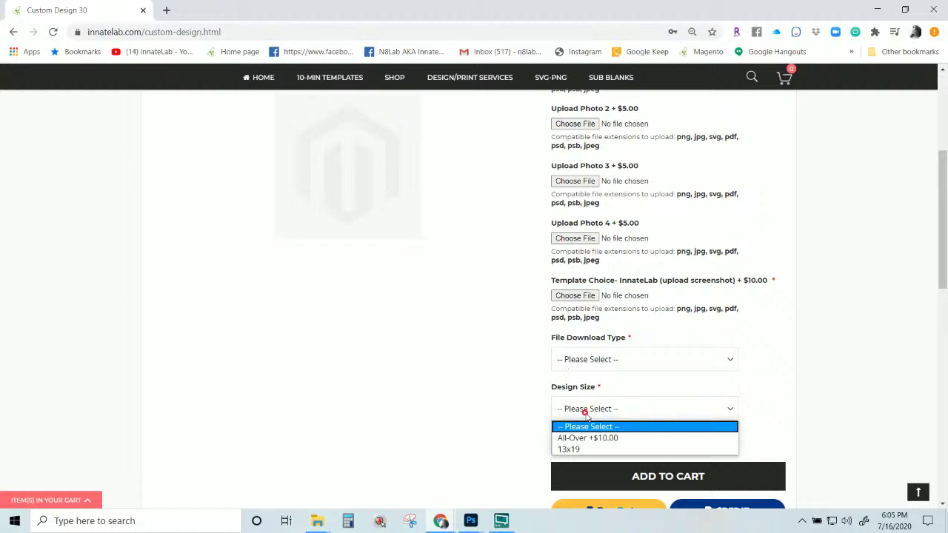
pyautogui.click(565, 449)
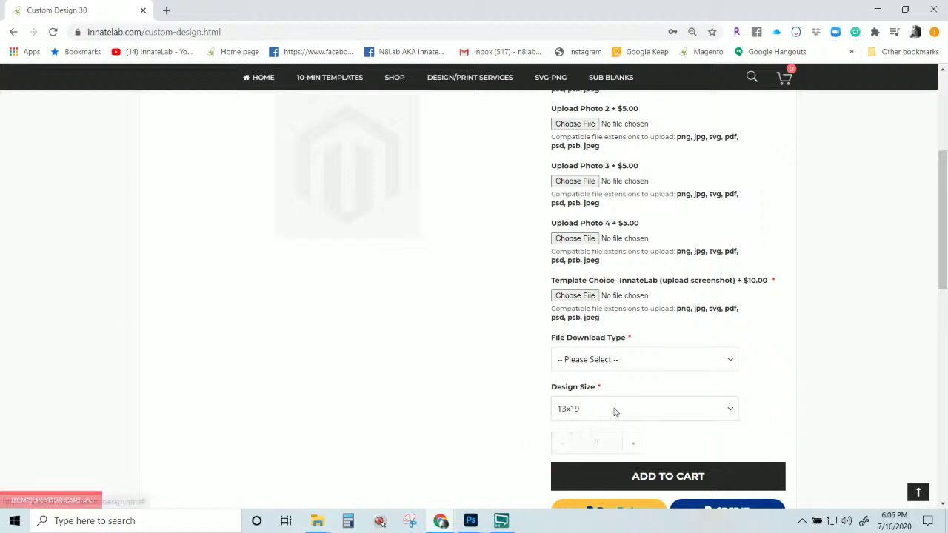
pyautogui.scroll(-3, 579, 419)
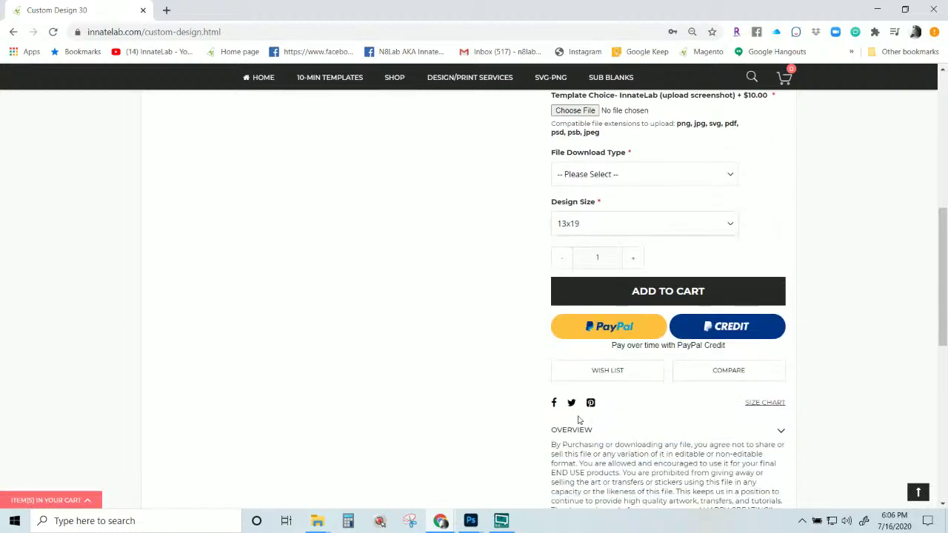
pyautogui.scroll(4, 579, 419)
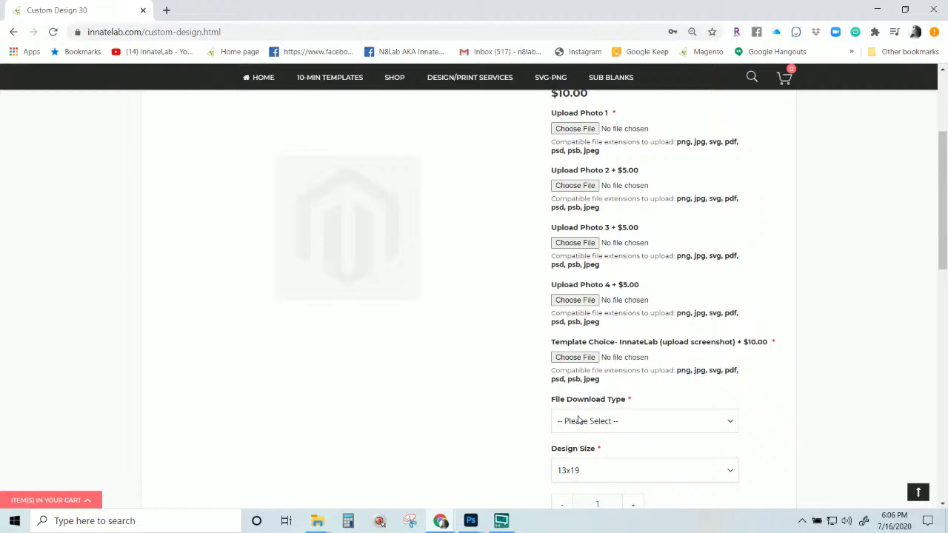
pyautogui.scroll(-2, 579, 419)
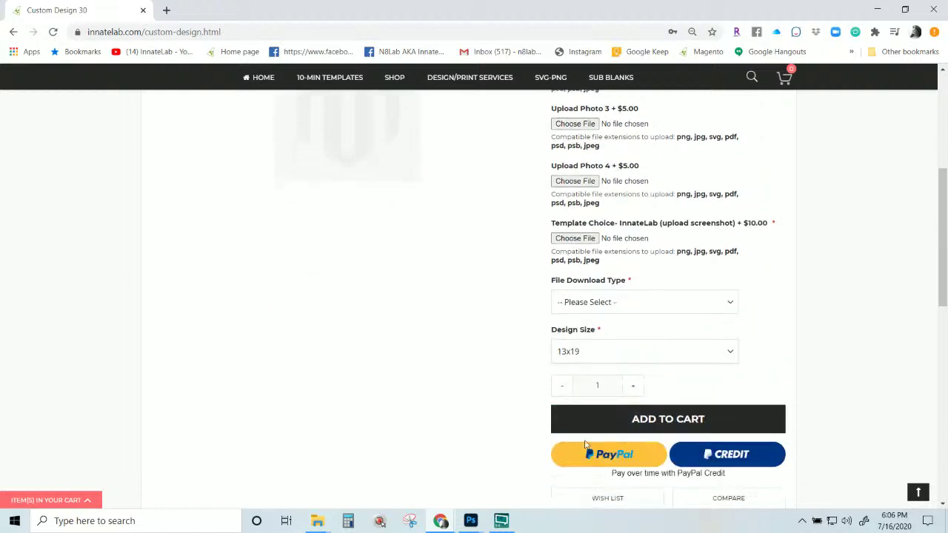
pyautogui.click(605, 345)
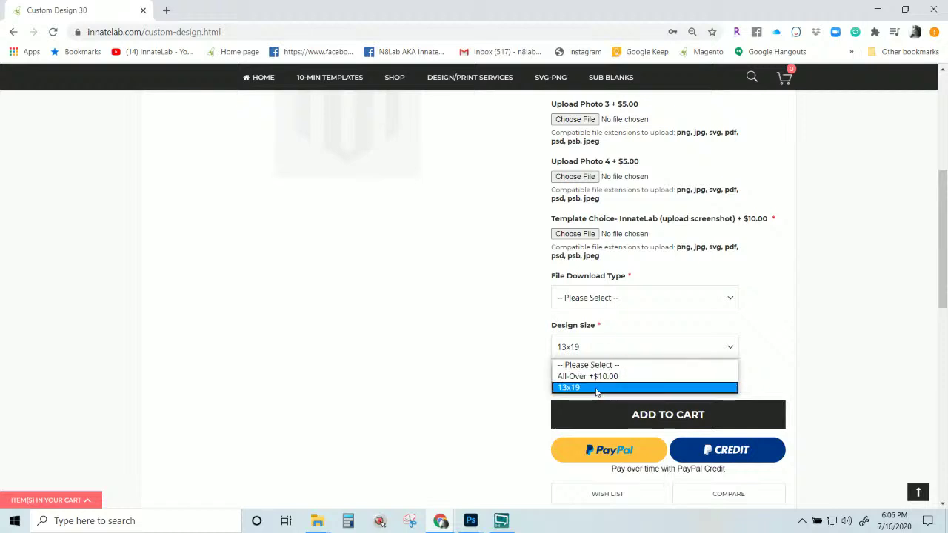
pyautogui.click(466, 345)
# - Go back to the Design/Print Services category and show the second page of its products
pyautogui.scroll(2, 478, 373)
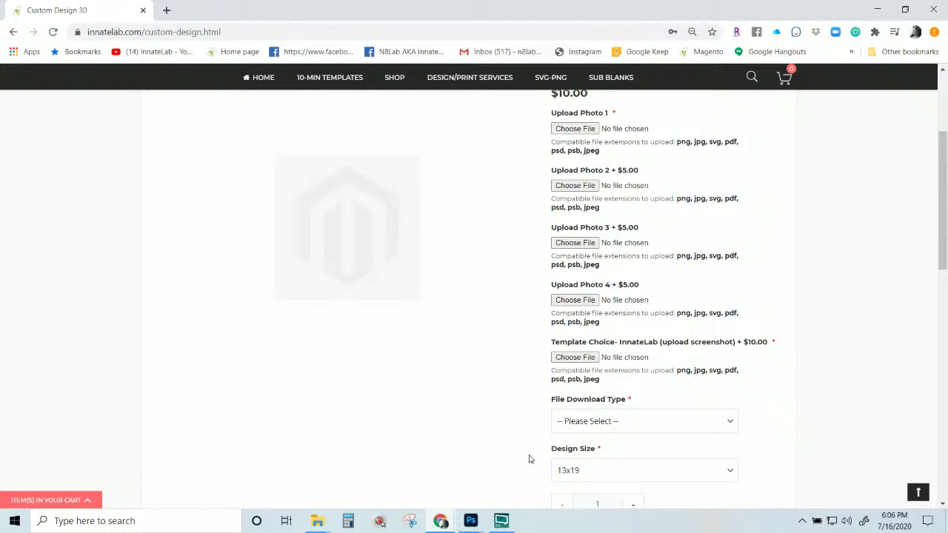
pyautogui.scroll(2, 528, 459)
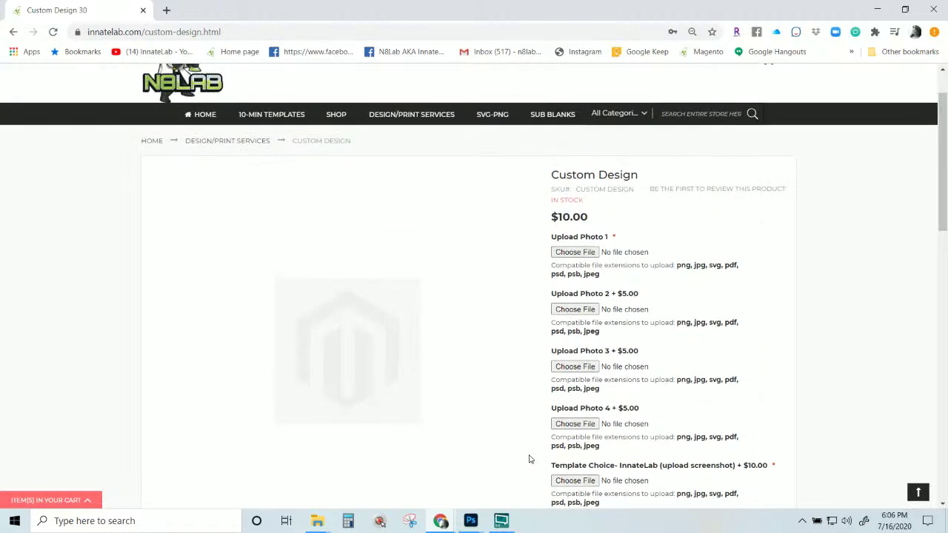
pyautogui.click(433, 121)
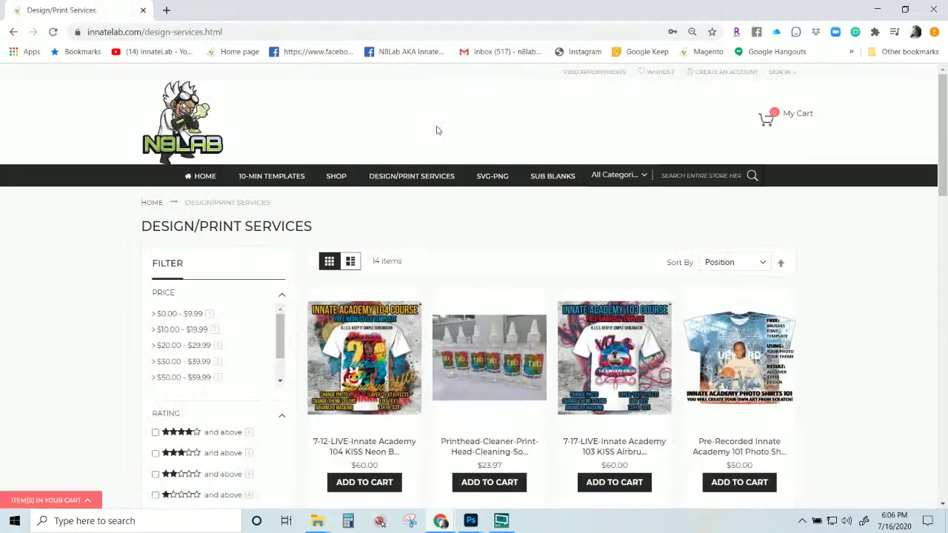
pyautogui.scroll(-10, 508, 274)
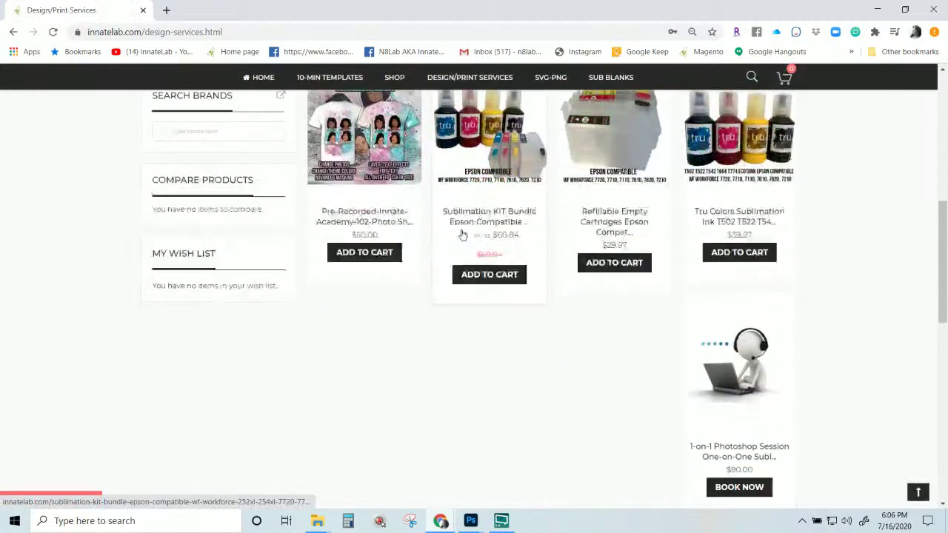
pyautogui.scroll(-3, 508, 274)
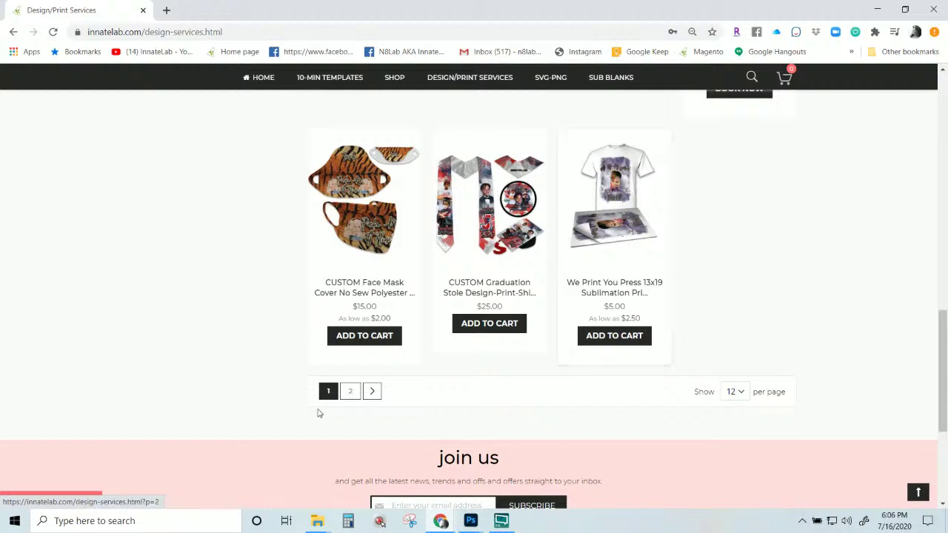
pyautogui.click(350, 391)
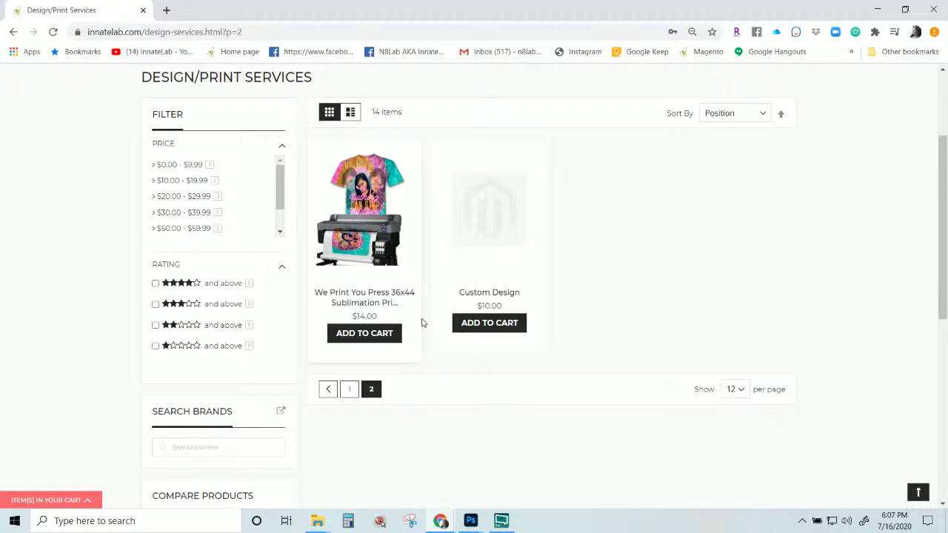
# - Switch to the Reese memorial shirt document in Photoshop and view the list of recently opened files
pyautogui.click(469, 511)
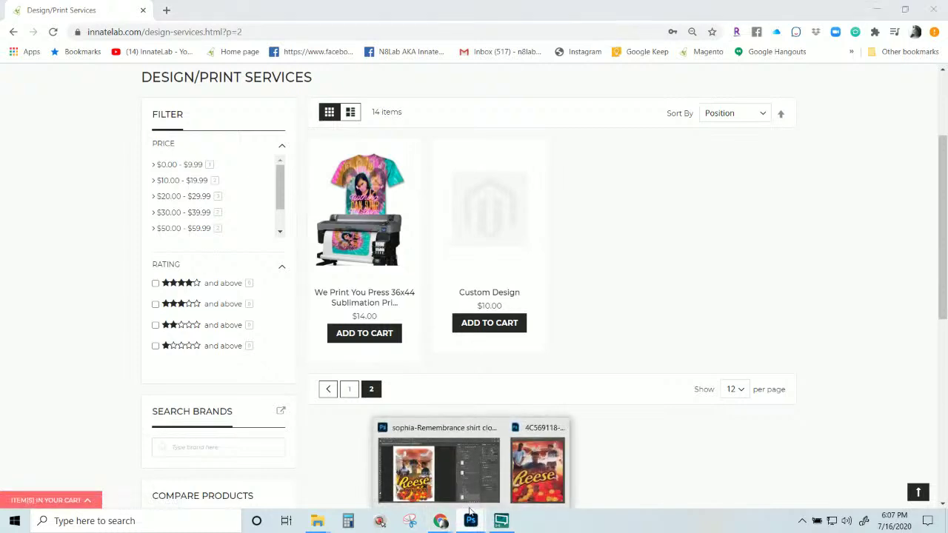
pyautogui.click(454, 486)
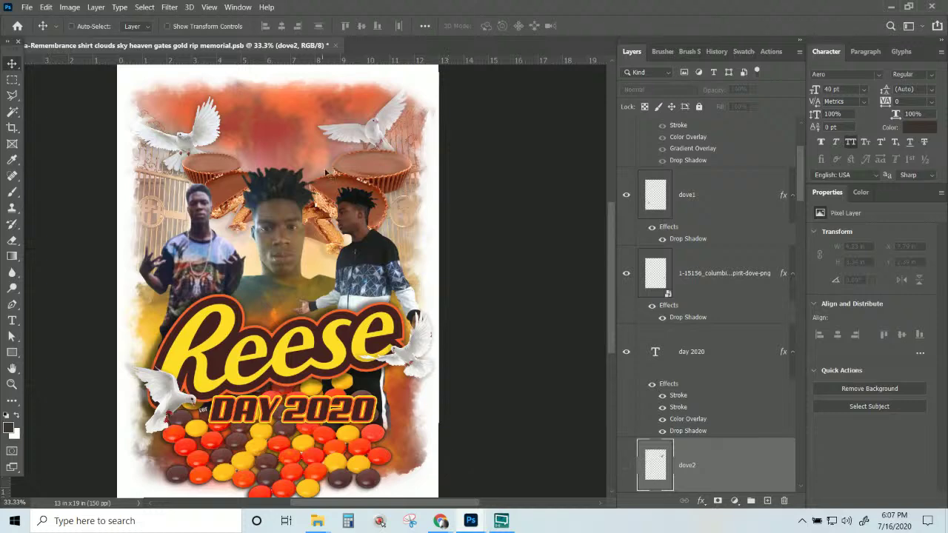
pyautogui.click(28, 9)
pyautogui.moveTo(64, 78)
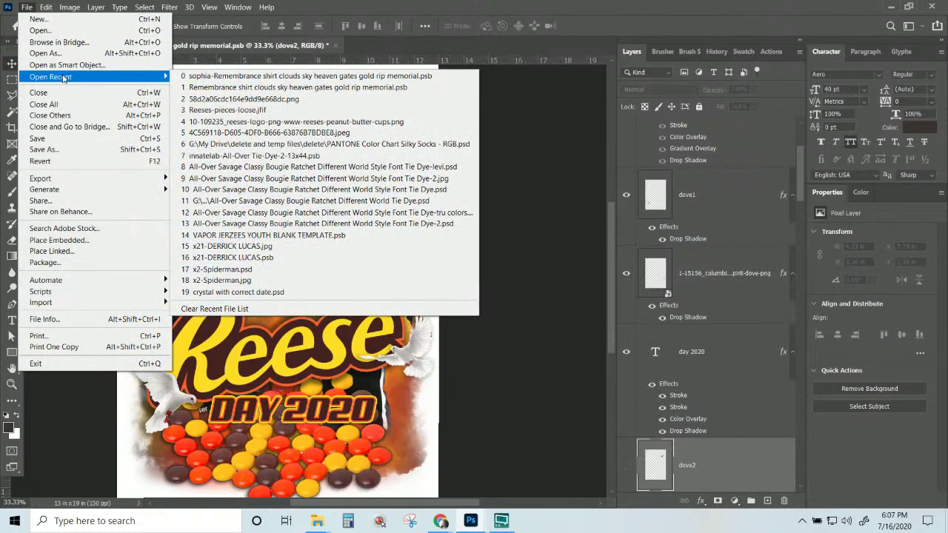
# - Switch to the File Explorer template search window and search InnateLab Photoshop Templates for "blank" instead of "remembrance"
pyautogui.click(317, 520)
pyautogui.moveTo(280, 498)
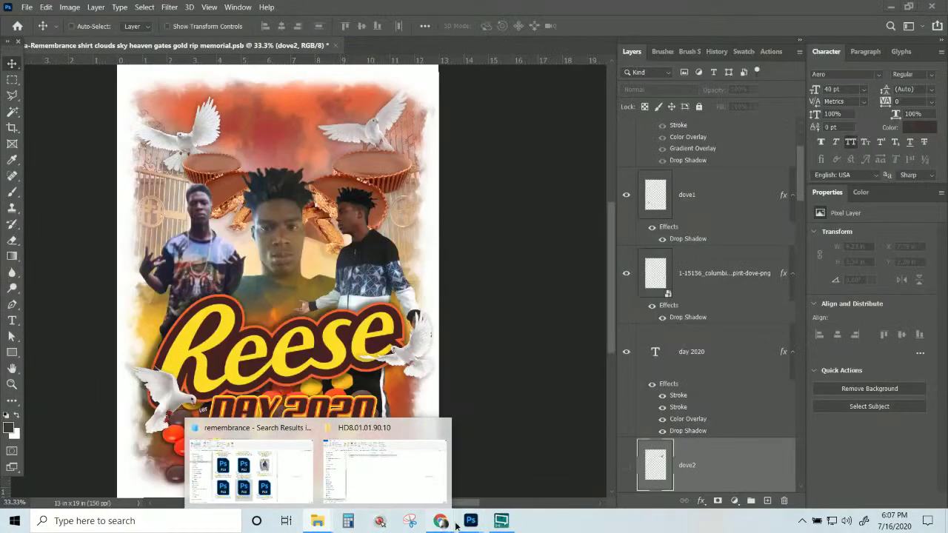
pyautogui.moveTo(453, 511)
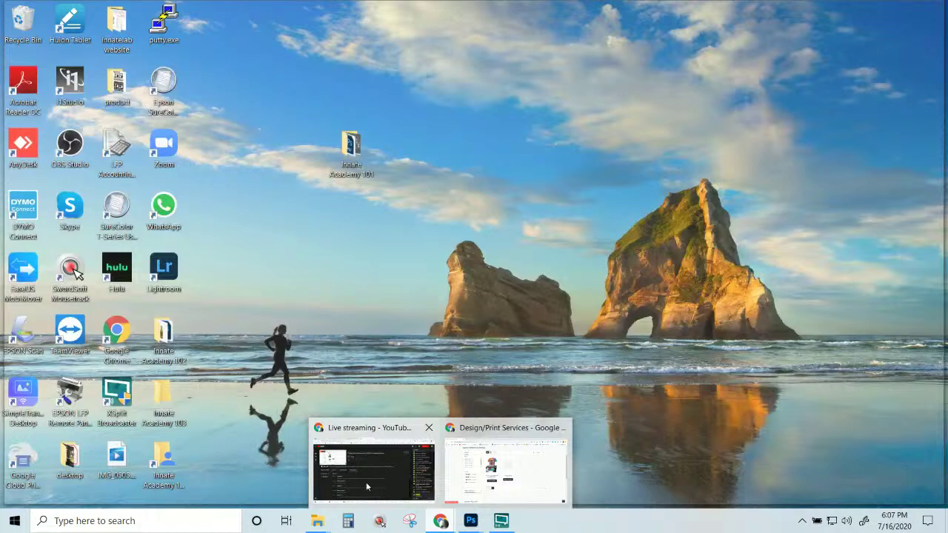
pyautogui.moveTo(471, 459)
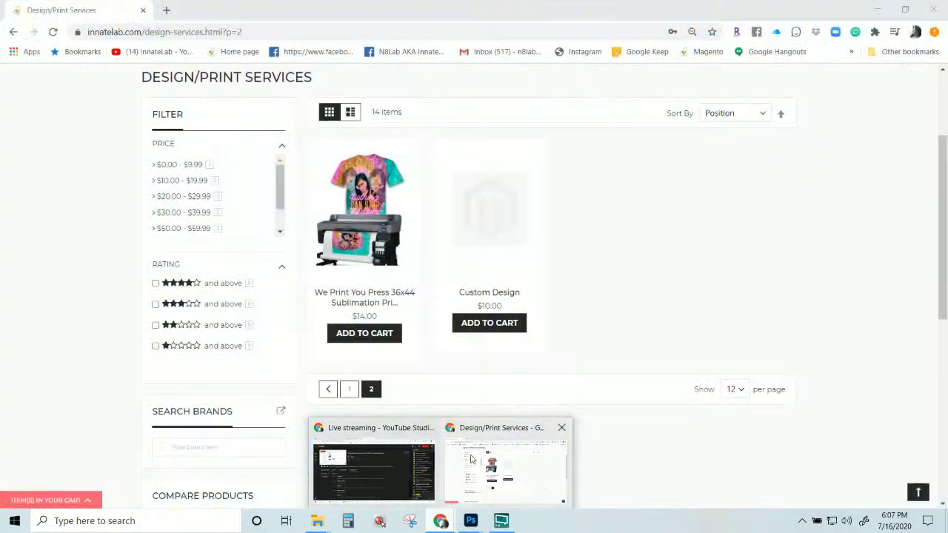
pyautogui.moveTo(317, 519)
pyautogui.moveTo(328, 478)
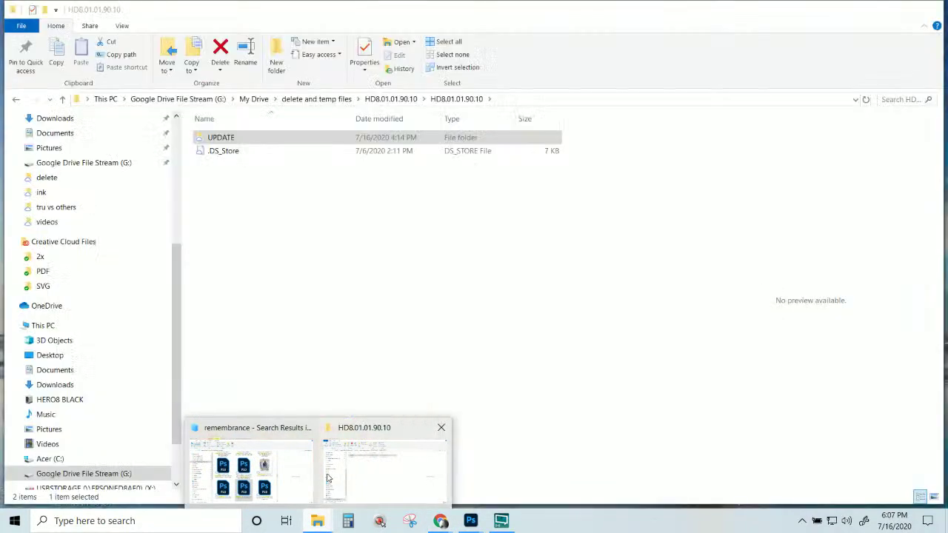
pyautogui.click(268, 481)
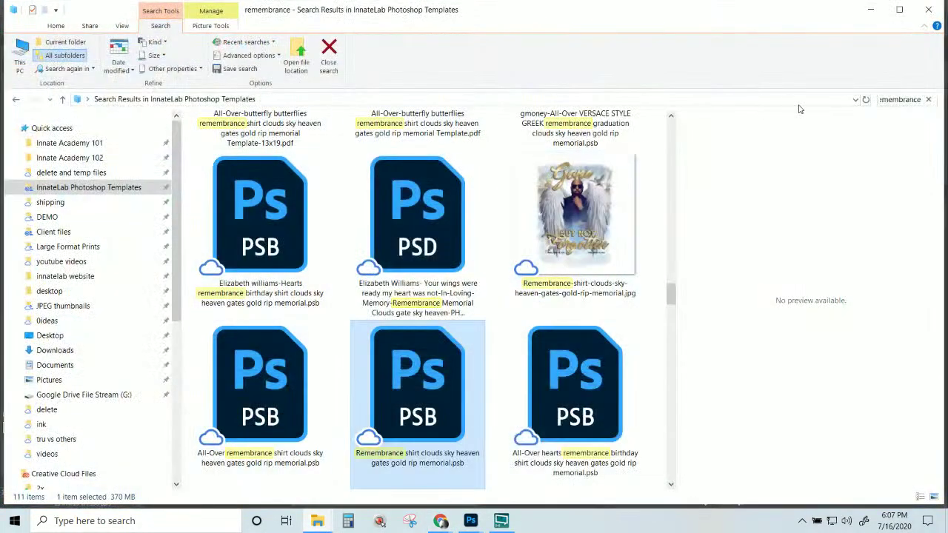
pyautogui.click(893, 101)
pyautogui.press('BackSpace')
pyautogui.press('BackSpace')
pyautogui.press('BackSpace')
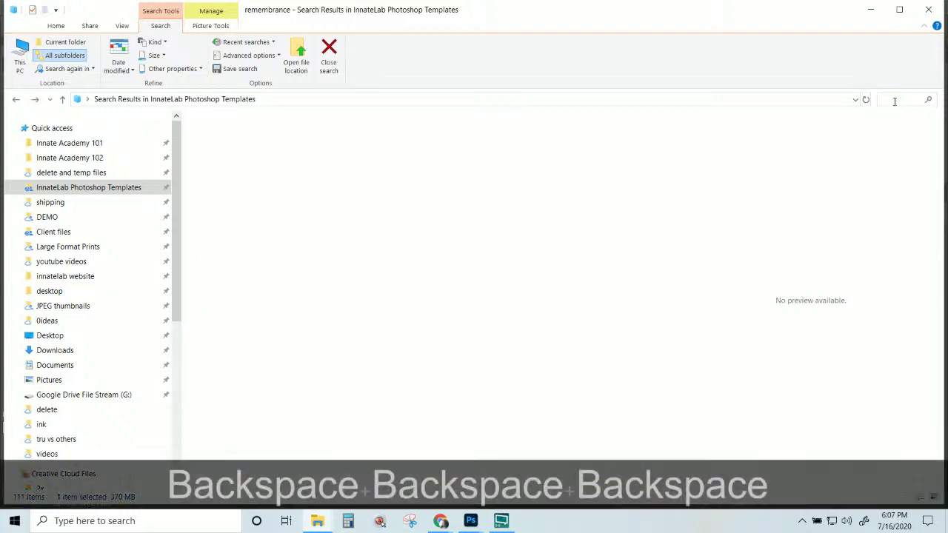
pyautogui.write('blank')
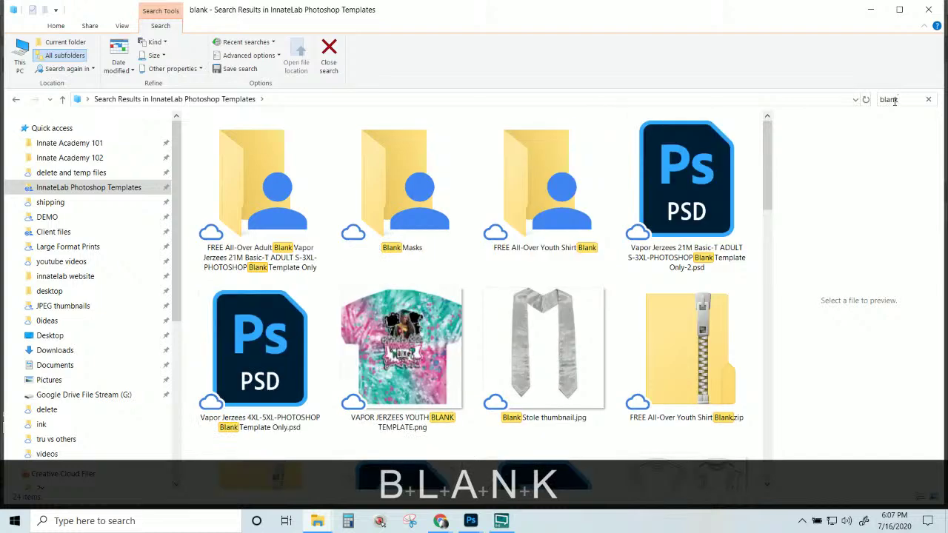
# - Open Vapor Jerzees 21M Basic-T ADULT S-3XL-PHOTOSHOP Blank Template Only-2.psd in Photoshop and hide its Group 1 artwork
pyautogui.click(684, 152)
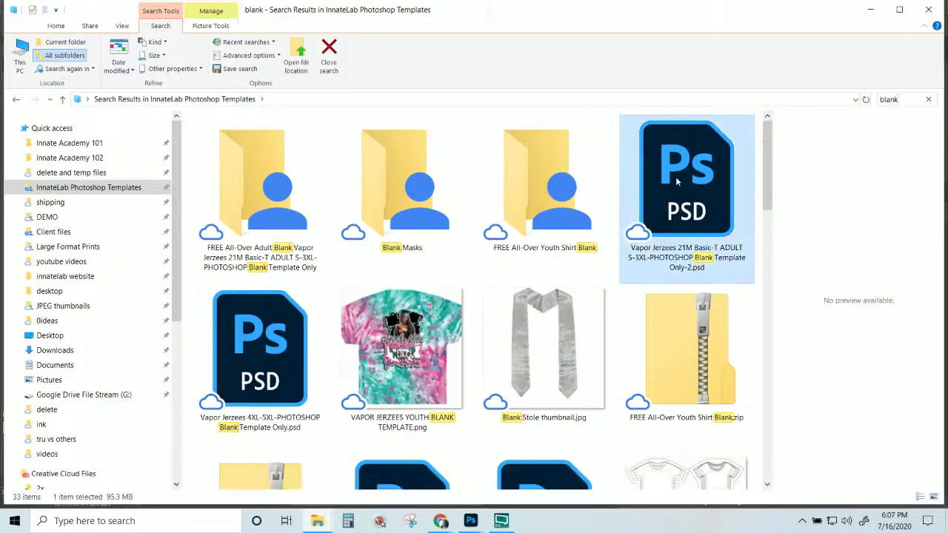
pyautogui.doubleClick(685, 168)
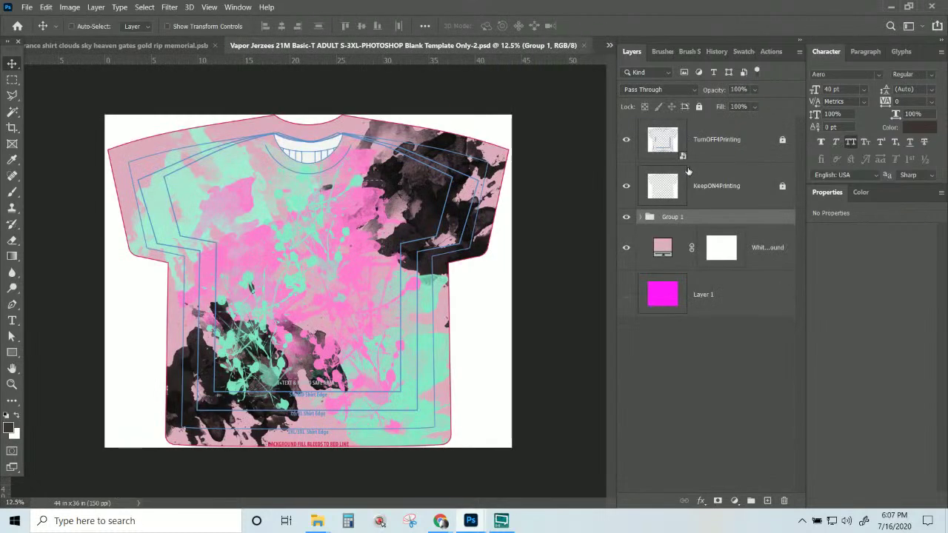
pyautogui.click(691, 216)
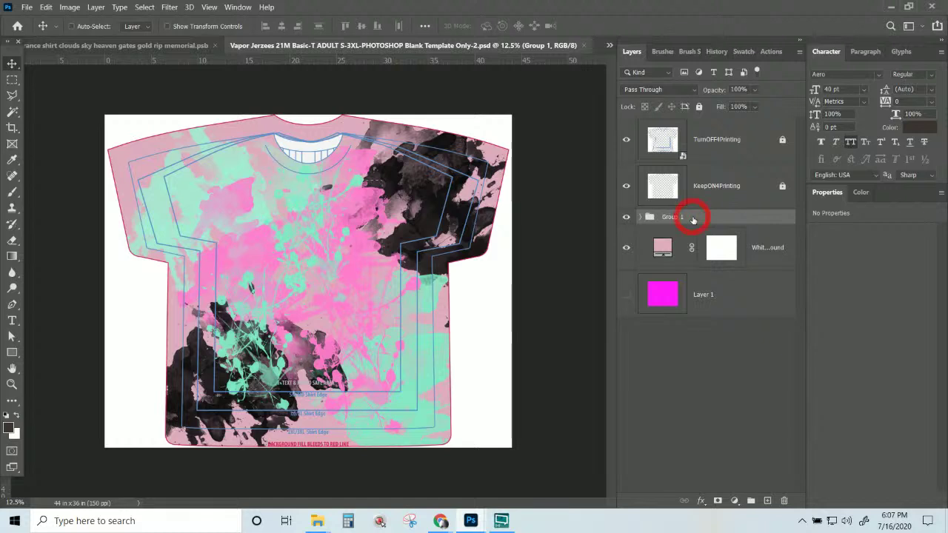
pyautogui.click(625, 217)
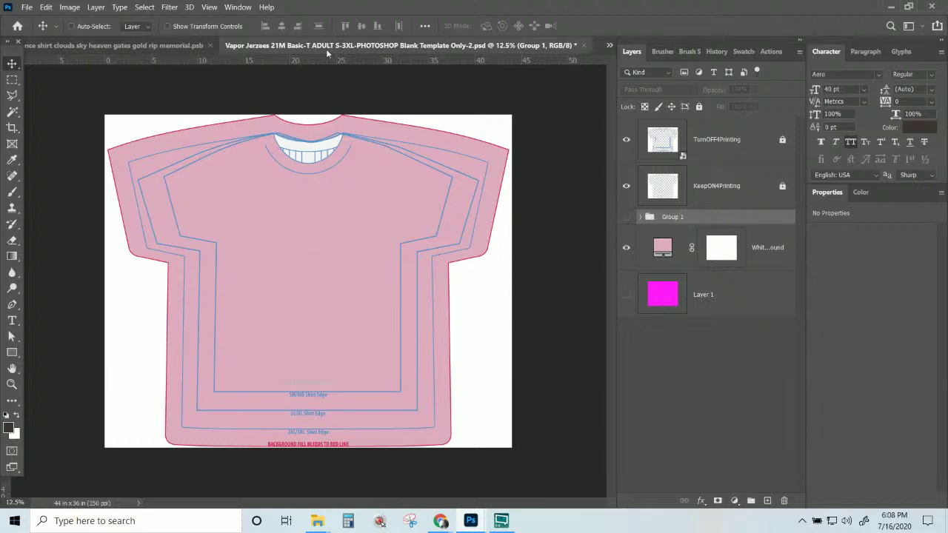
# - In the Reese memorial document, group all layers from dove1 down to cloud-background, and check the group by toggling its visibility
pyautogui.click(188, 46)
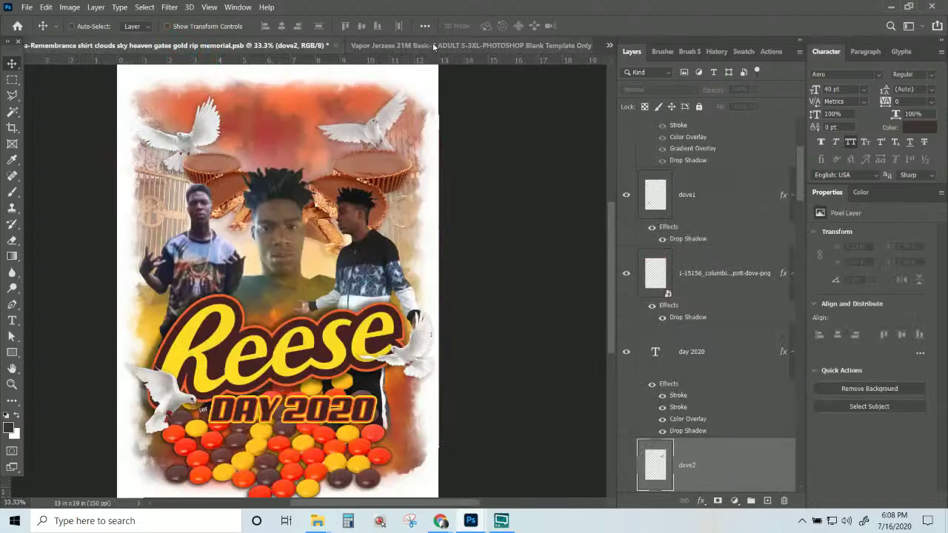
pyautogui.scroll(3, 677, 177)
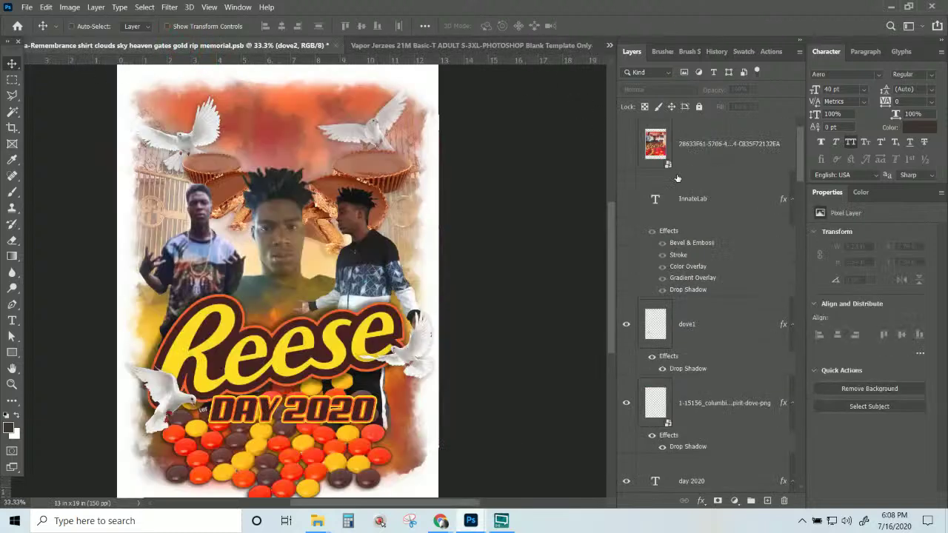
pyautogui.click(696, 197)
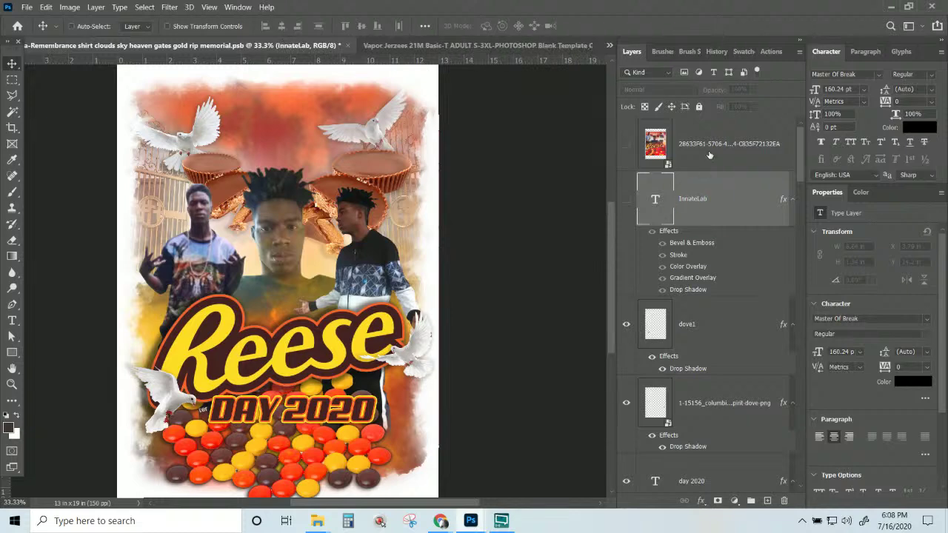
pyautogui.scroll(-3, 709, 191)
pyautogui.scroll(-10, 709, 191)
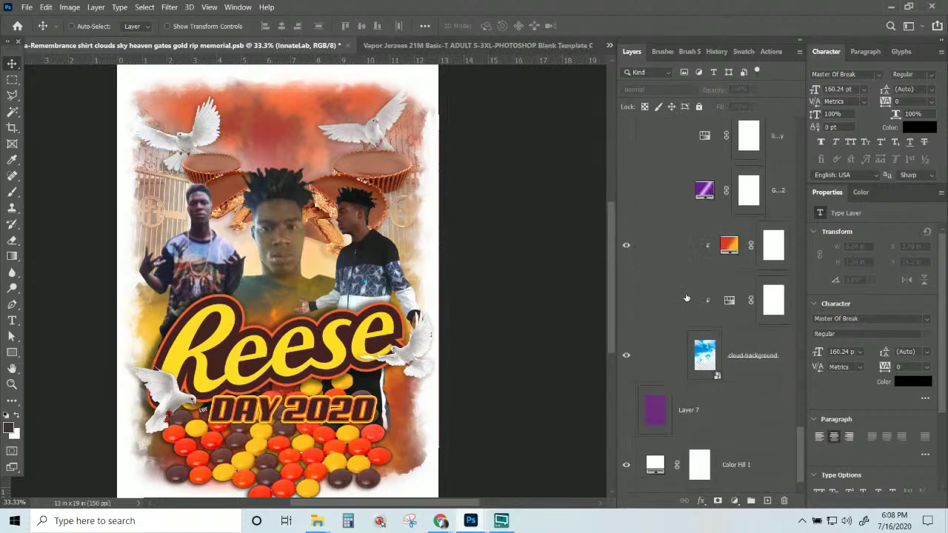
pyautogui.click(773, 465)
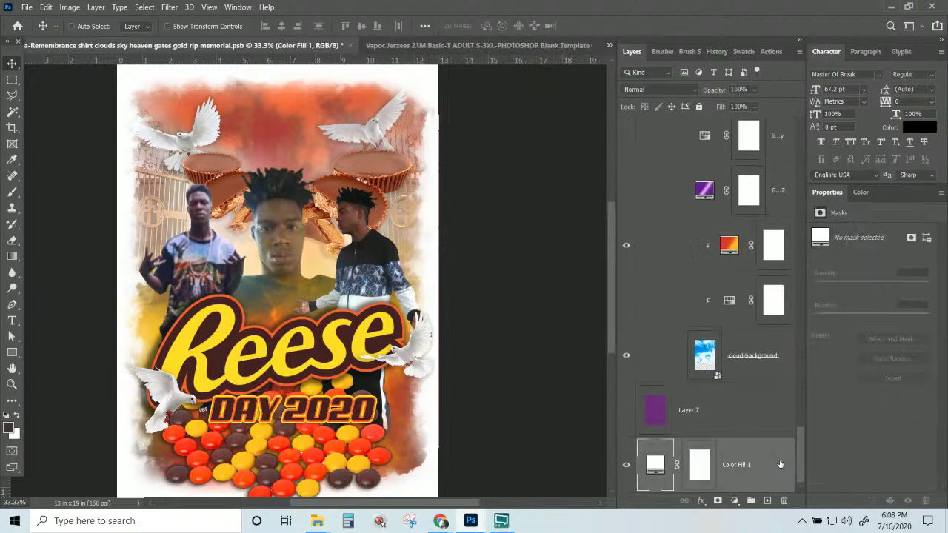
pyautogui.click(763, 425)
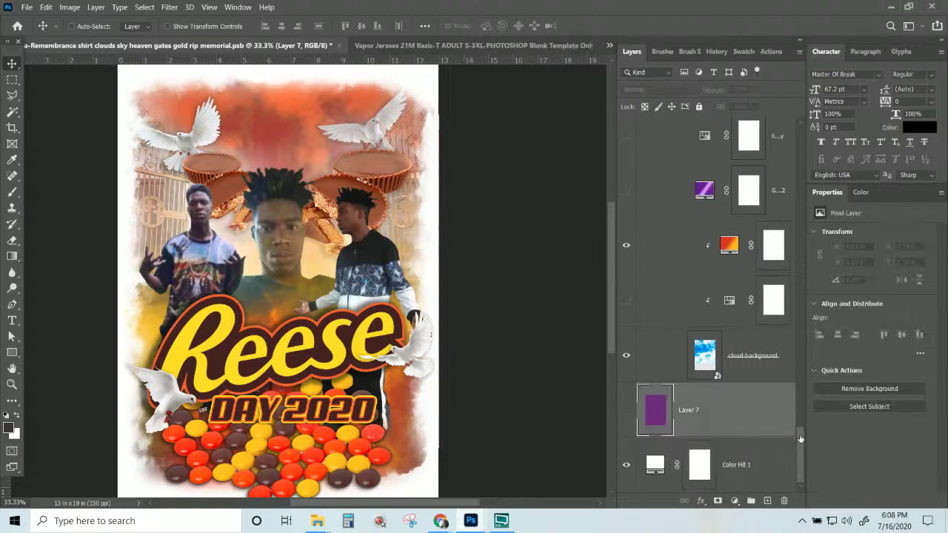
pyautogui.click(794, 369)
pyautogui.moveTo(796, 439); pyautogui.dragTo(750, 152)
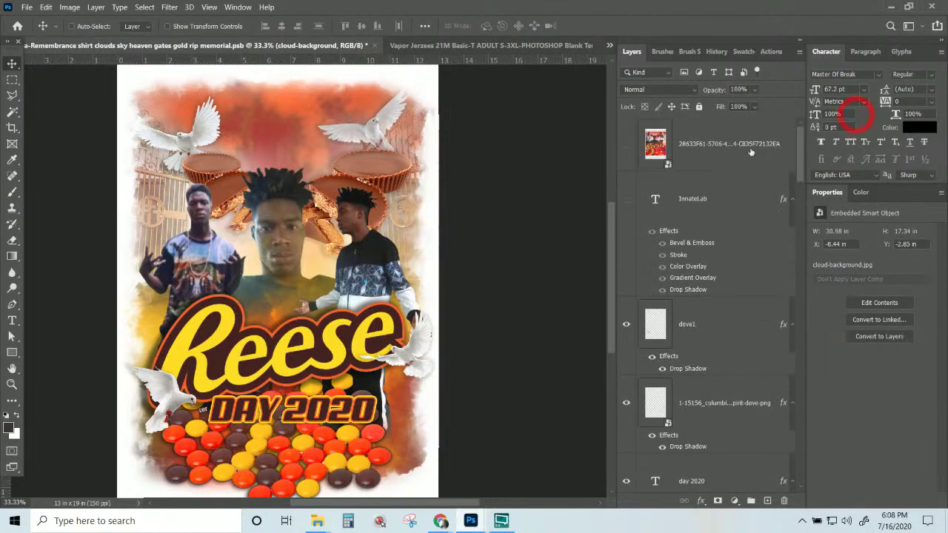
pyautogui.keyDown('shift'); pyautogui.click(730, 324); pyautogui.keyUp('shift')
pyautogui.hotkey('ctrl', 'shift', 'g')
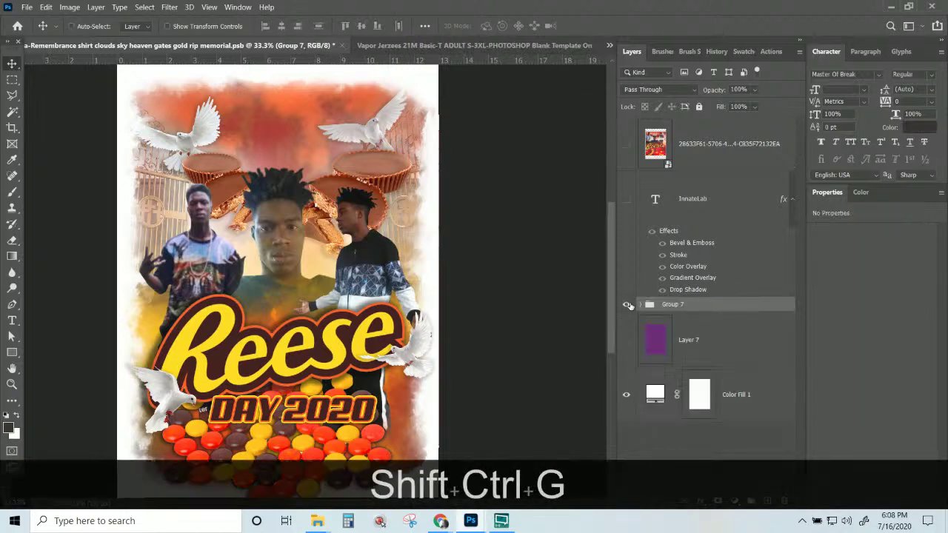
pyautogui.click(626, 304)
pyautogui.click(627, 304)
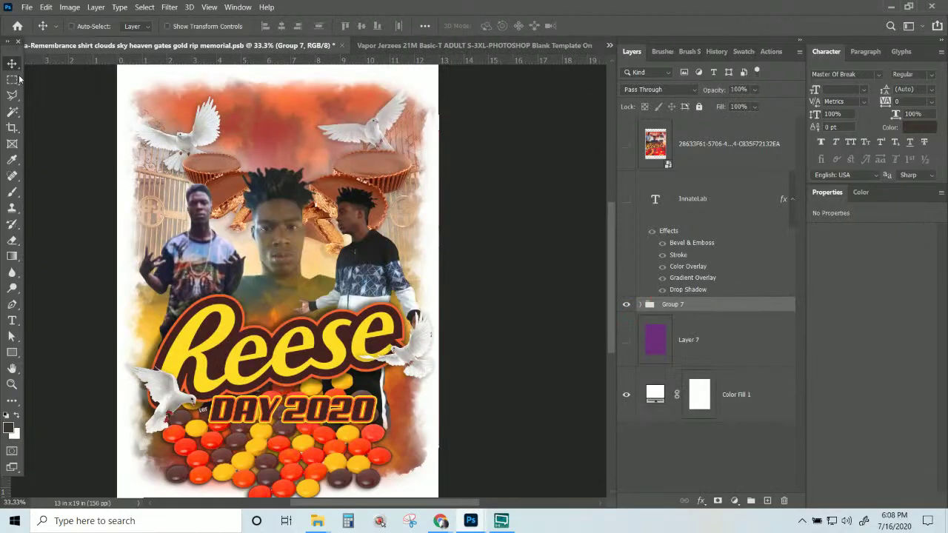
# - Copy Group 7 into the blank shirt template and scale it to about 175%, centring the artwork on the shirt front
pyautogui.moveTo(282, 164); pyautogui.dragTo(282, 231)
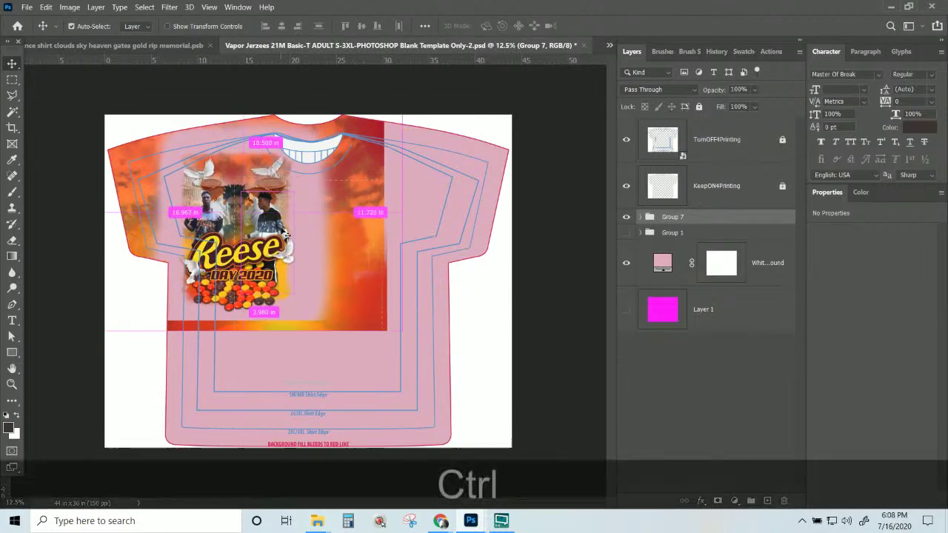
pyautogui.hotkey('ctrl', 't')
pyautogui.moveTo(404, 348); pyautogui.dragTo(380, 260)
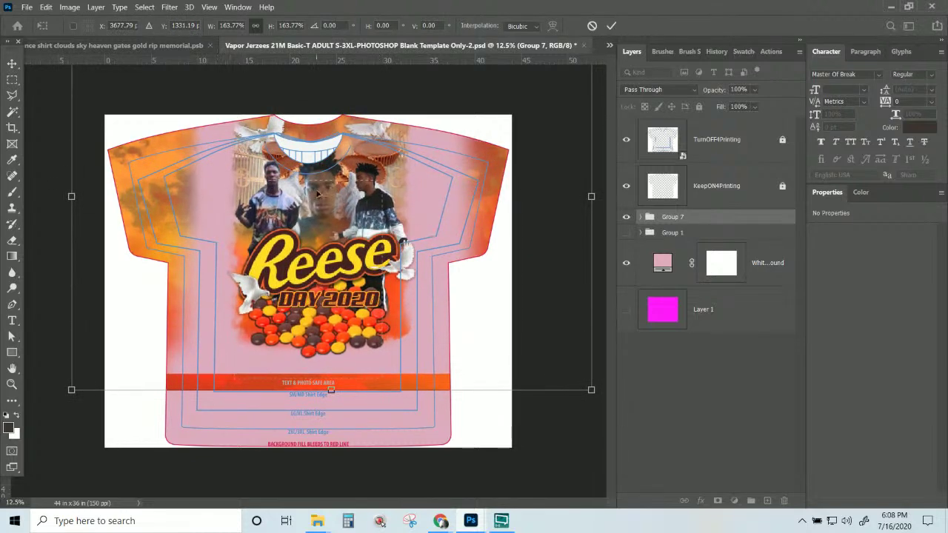
pyautogui.moveTo(316, 194); pyautogui.dragTo(344, 310)
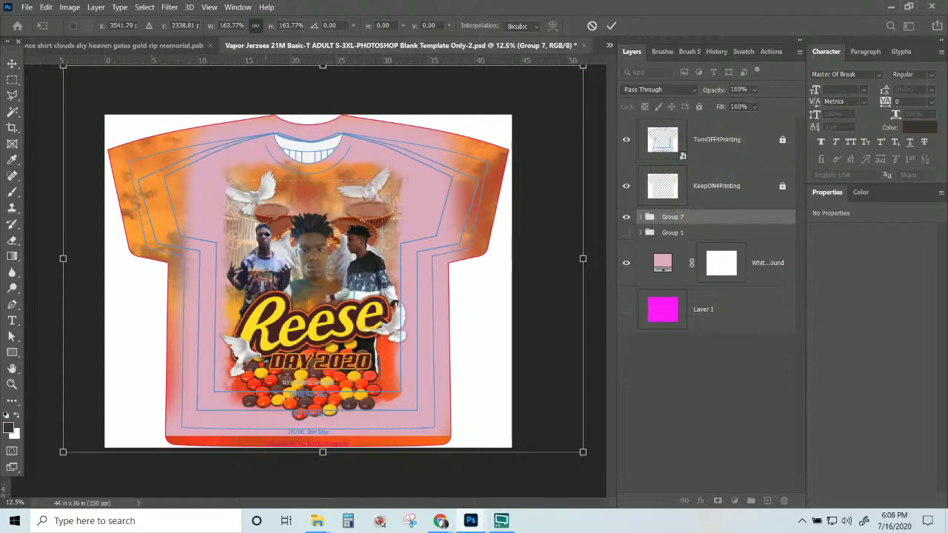
pyautogui.moveTo(328, 261); pyautogui.dragTo(312, 244)
pyautogui.moveTo(563, 442); pyautogui.dragTo(598, 470)
pyautogui.moveTo(401, 395); pyautogui.dragTo(397, 396)
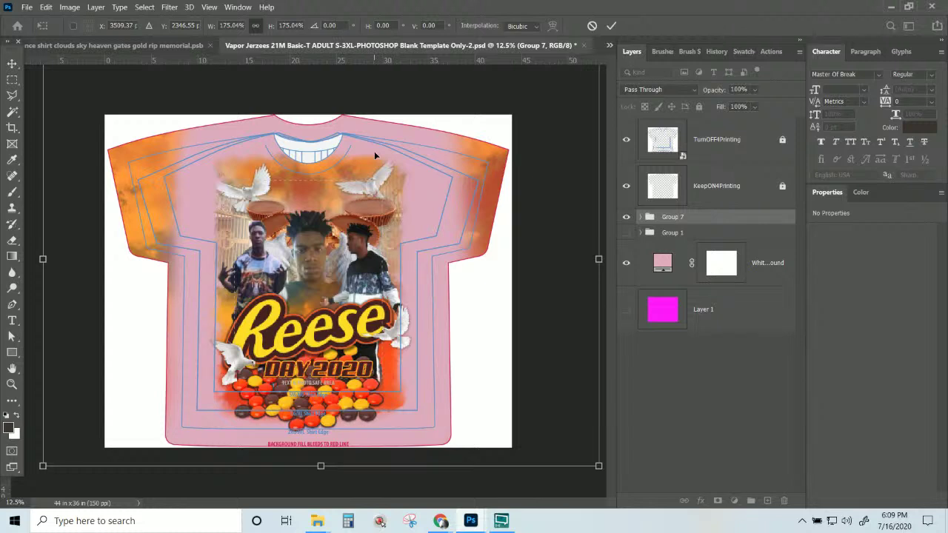
pyautogui.press('Return')
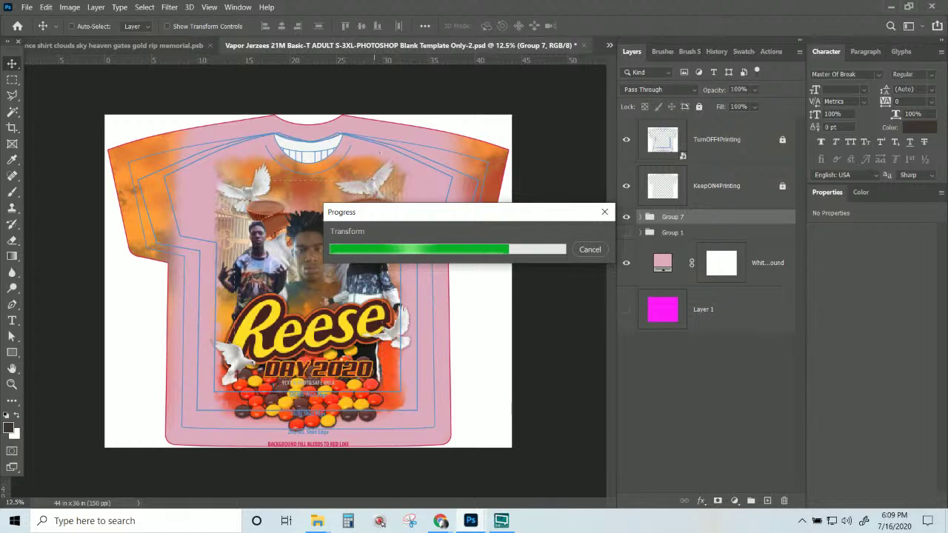
# - Expand Group 7 and look through its nested layers for the background group, collapsing the masked subgroup below the drop-shadowed layers
pyautogui.click(639, 217)
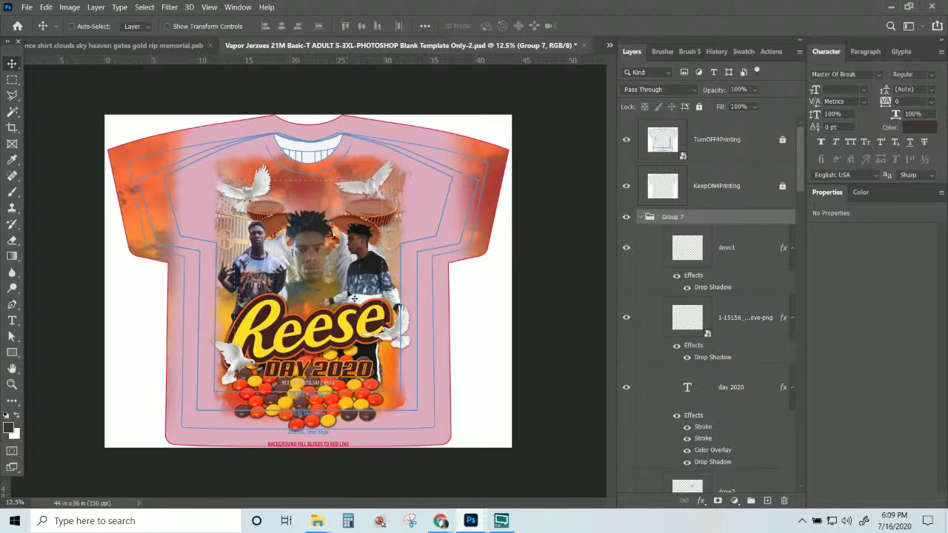
pyautogui.scroll(-8, 715, 318)
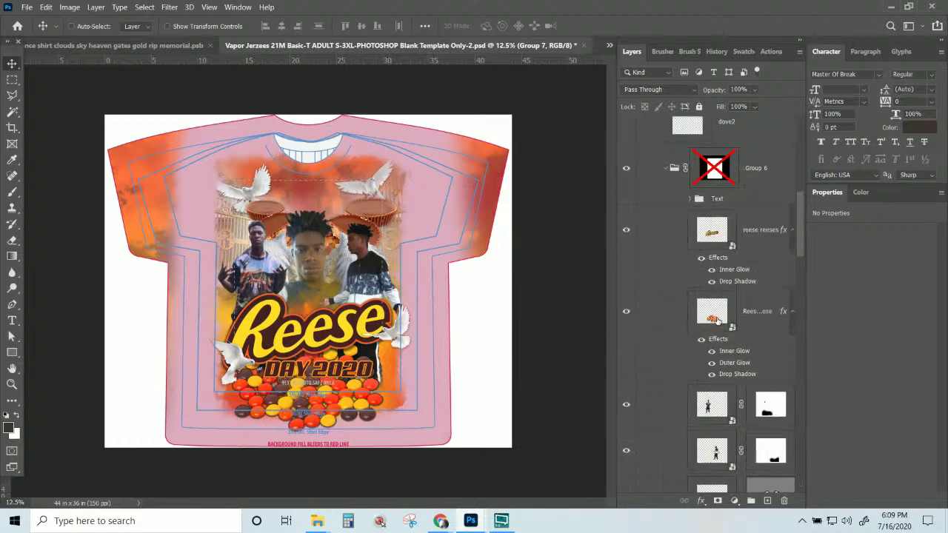
pyautogui.scroll(-10, 716, 320)
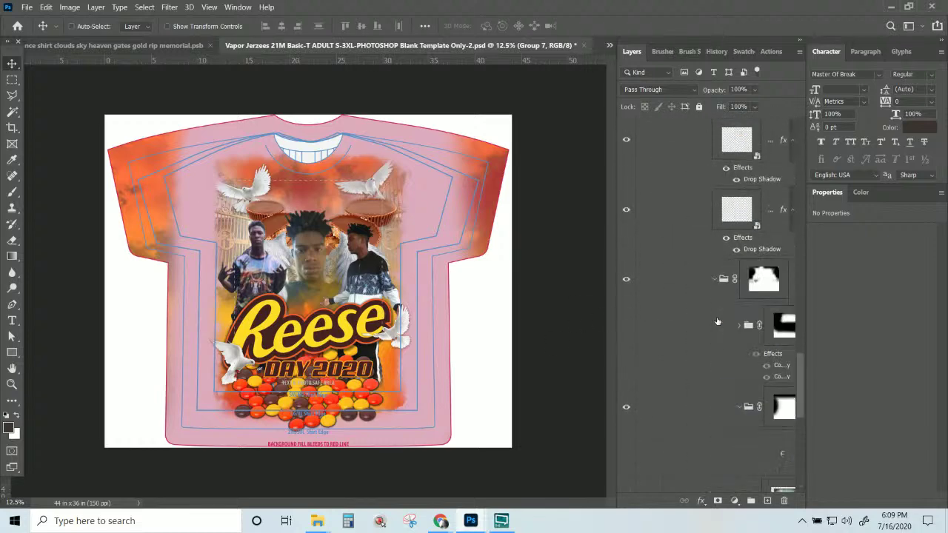
pyautogui.scroll(-3, 716, 321)
pyautogui.scroll(6, 716, 341)
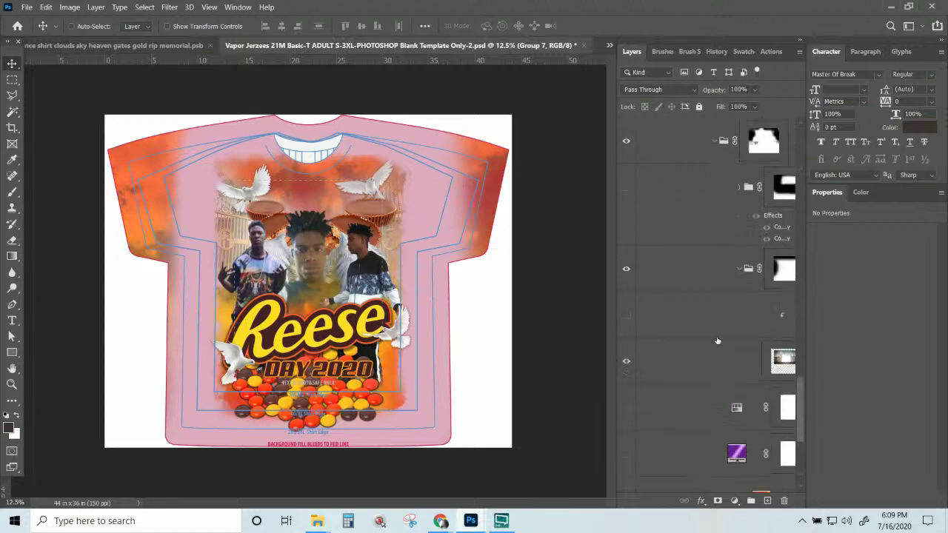
pyautogui.scroll(1, 757, 279)
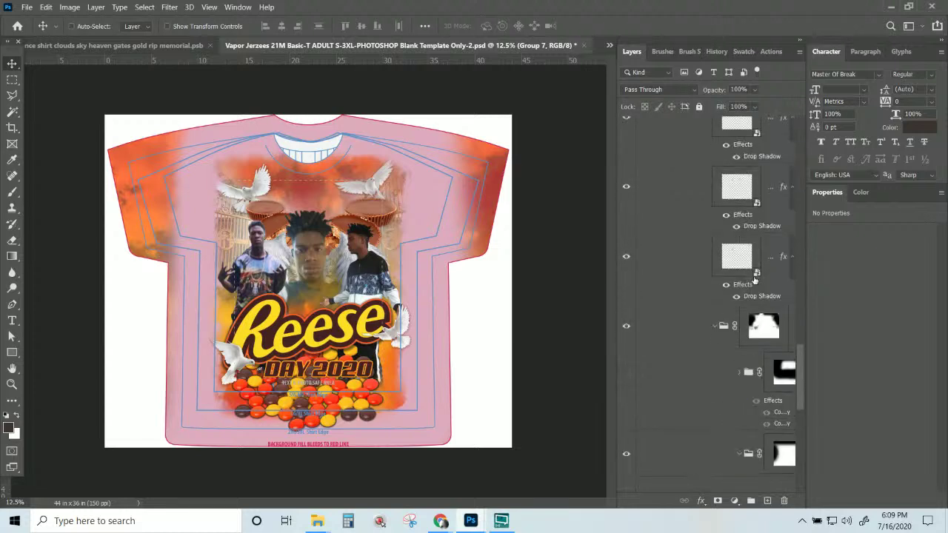
pyautogui.click(713, 329)
pyautogui.scroll(5, 714, 348)
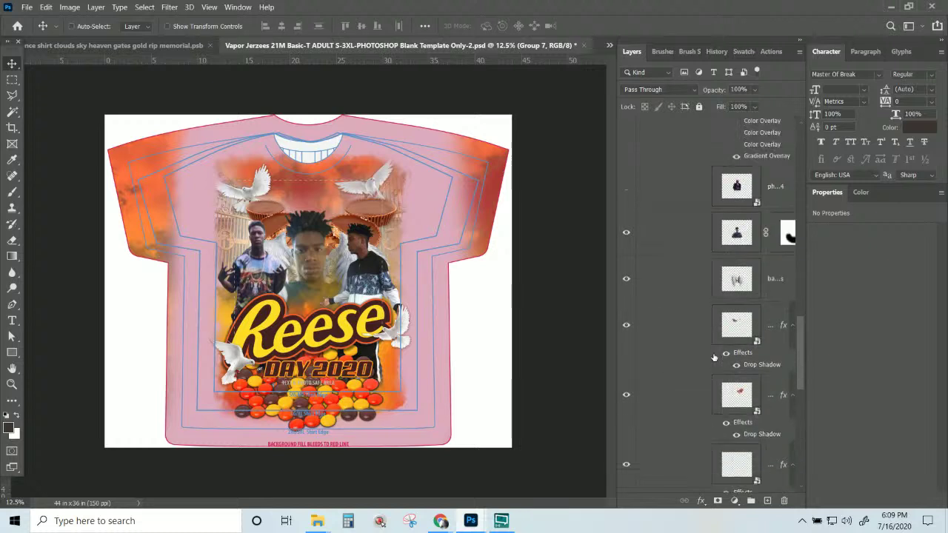
pyautogui.scroll(-5, 714, 357)
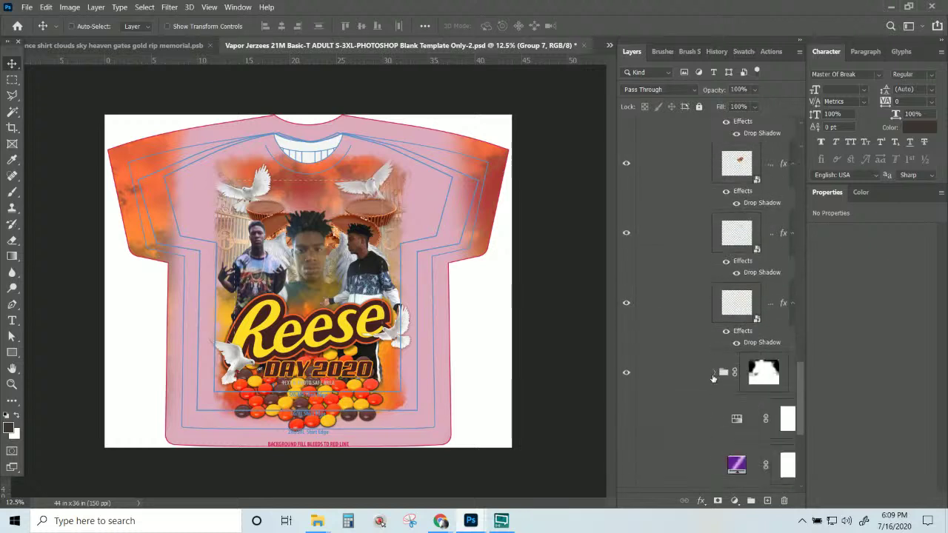
# - Select the background and back wings group from the artwork on the shirt and check it by toggling its visibility
pyautogui.rightClick(362, 170)
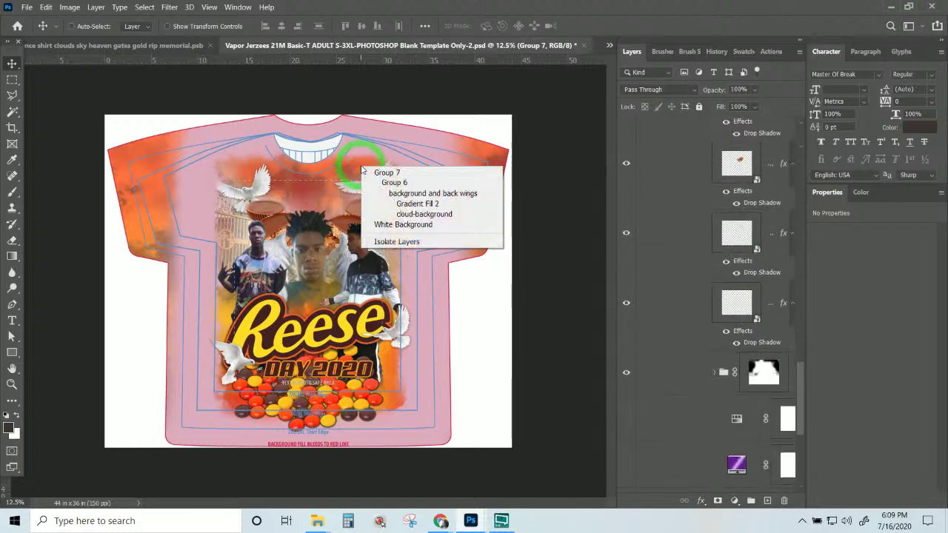
pyautogui.click(401, 194)
pyautogui.scroll(2, 721, 247)
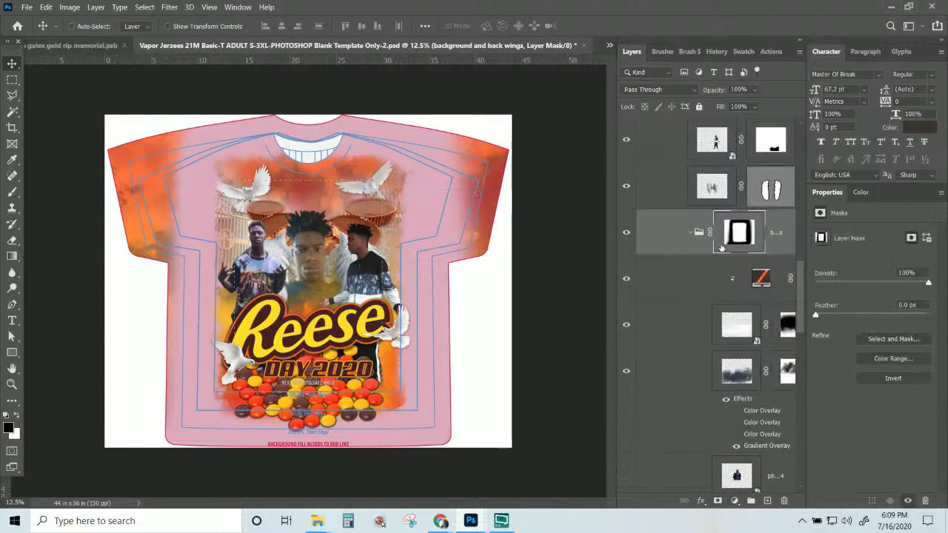
pyautogui.click(626, 232)
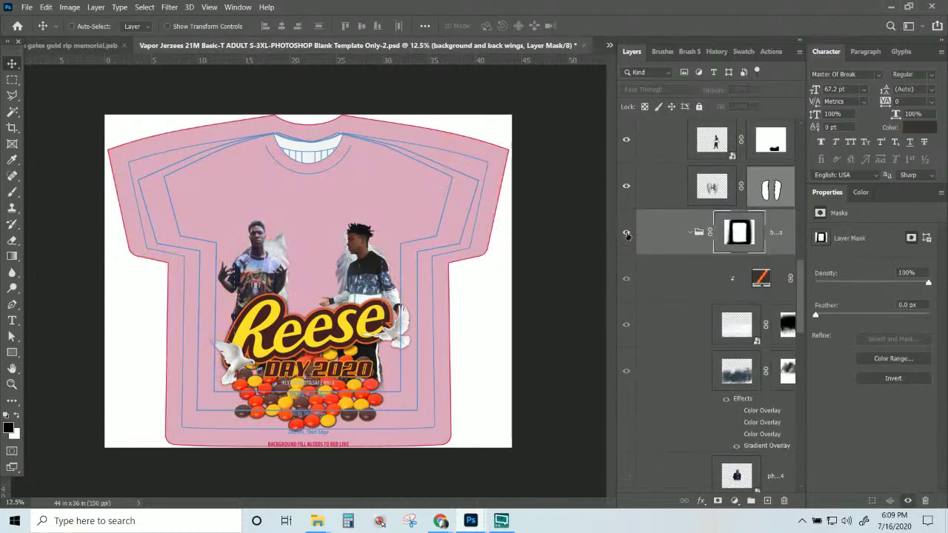
pyautogui.click(627, 234)
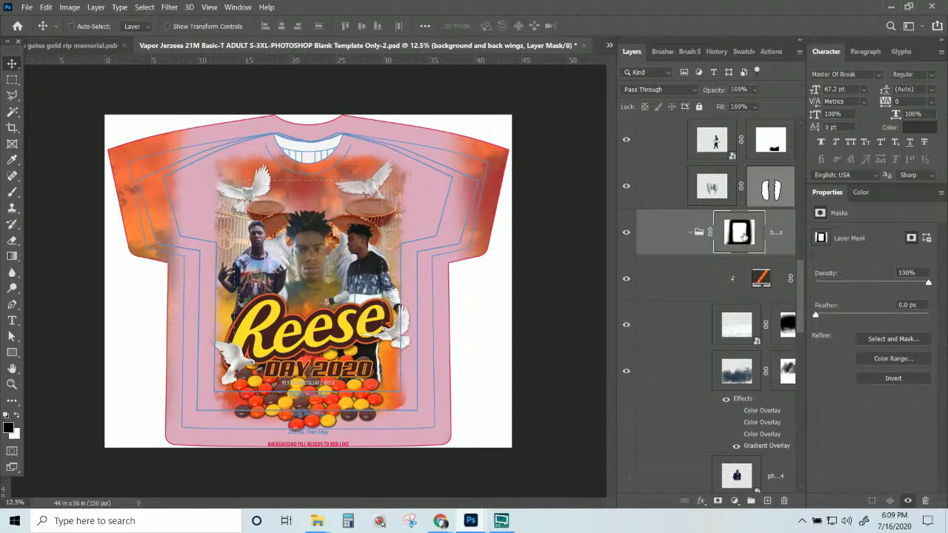
# - Set up the Brush tool with a 1289 px soft tip at 100% opacity for painting on the group's mask
pyautogui.click(13, 193)
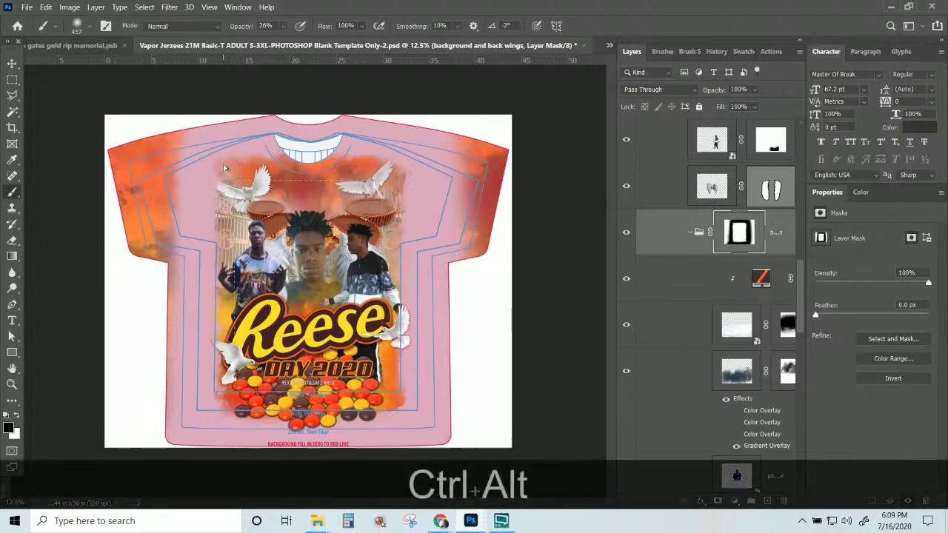
pyautogui.moveTo(223, 165)
pyautogui.mouseDown()
pyautogui.moveTo(283, 158)
pyautogui.moveTo(248, 156)
pyautogui.mouseUp()
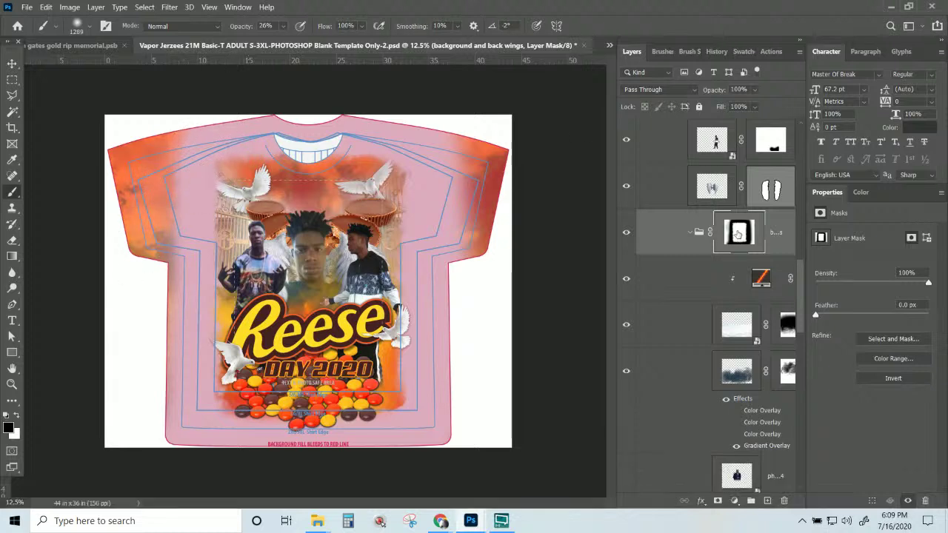
pyautogui.moveTo(286, 42); pyautogui.dragTo(312, 49)
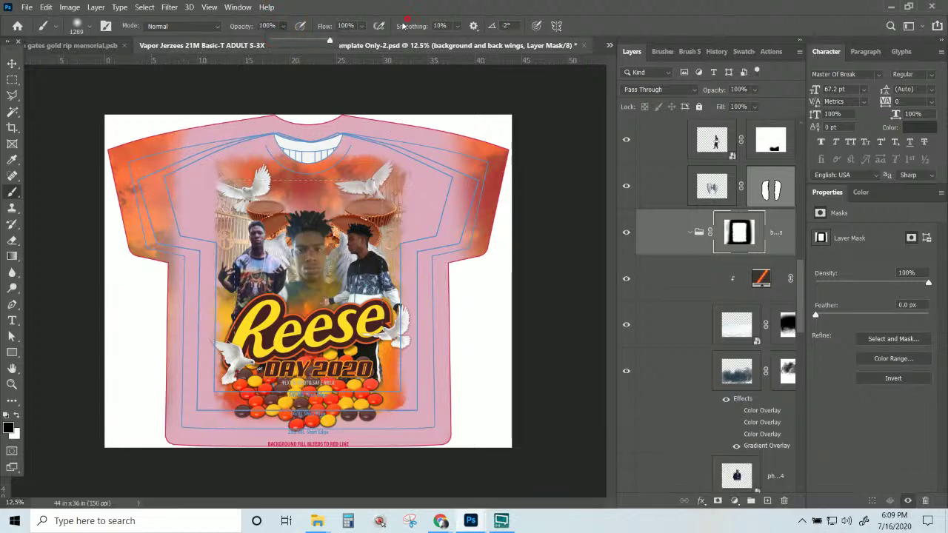
pyautogui.moveTo(142, 156); pyautogui.dragTo(152, 194)
pyautogui.moveTo(161, 230)
pyautogui.mouseDown()
pyautogui.moveTo(150, 259)
pyautogui.moveTo(134, 251)
pyautogui.moveTo(145, 179)
pyautogui.moveTo(148, 476)
pyautogui.moveTo(170, 438)
pyautogui.moveTo(192, 476)
pyautogui.moveTo(419, 422)
pyautogui.mouseUp()
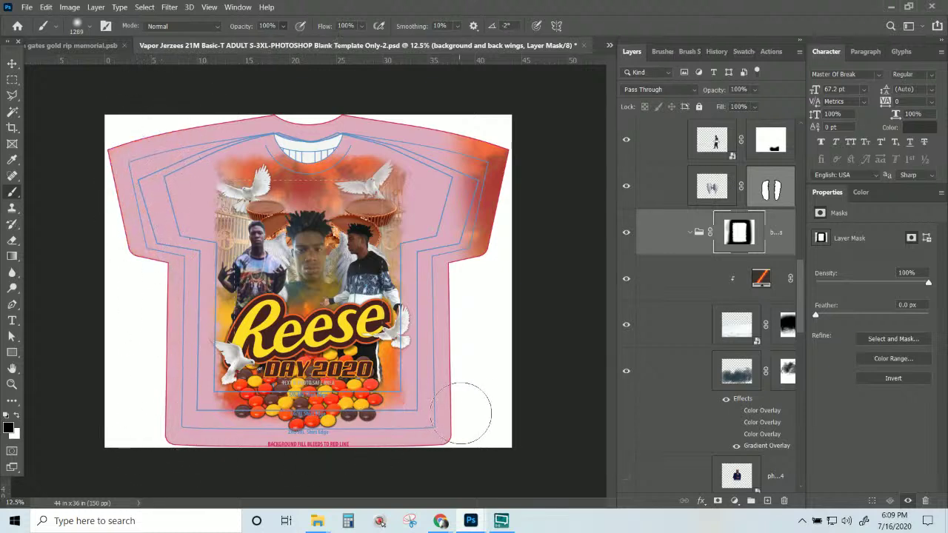
pyautogui.hotkey('ctrl', 'z')
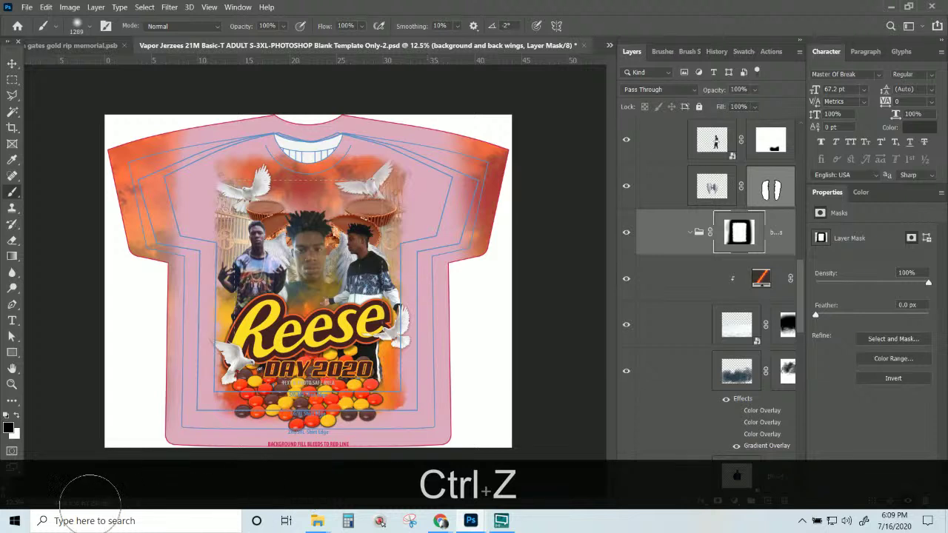
# - Paint the background and back wings mask black over both sleeves and the shirt's outer edges, and disable that layer mask
pyautogui.moveTo(169, 95)
pyautogui.mouseDown()
pyautogui.moveTo(143, 182)
pyautogui.moveTo(56, 331)
pyautogui.mouseUp()
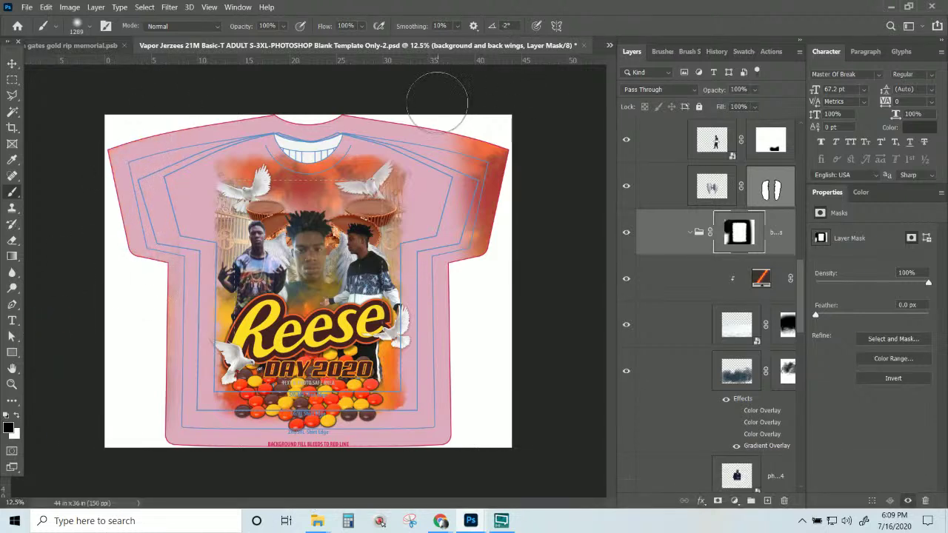
pyautogui.moveTo(433, 95)
pyautogui.mouseDown()
pyautogui.moveTo(473, 286)
pyautogui.moveTo(482, 83)
pyautogui.moveTo(502, 119)
pyautogui.moveTo(507, 185)
pyautogui.moveTo(454, 331)
pyautogui.mouseUp()
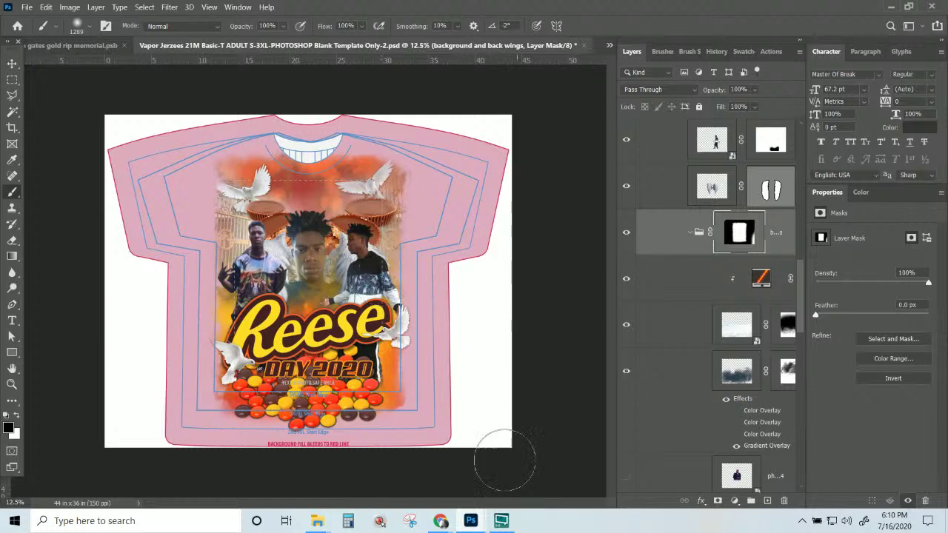
pyautogui.click(509, 300)
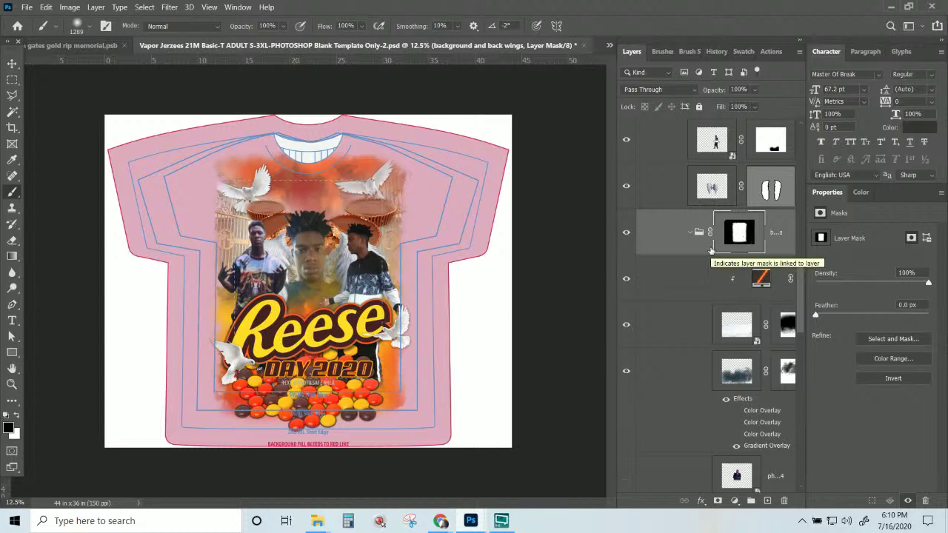
pyautogui.rightClick(743, 231)
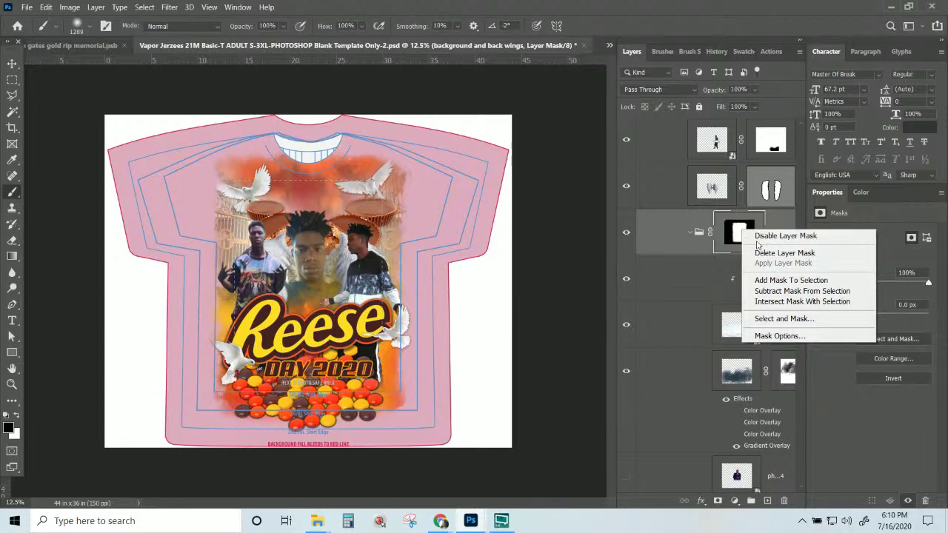
pyautogui.click(756, 237)
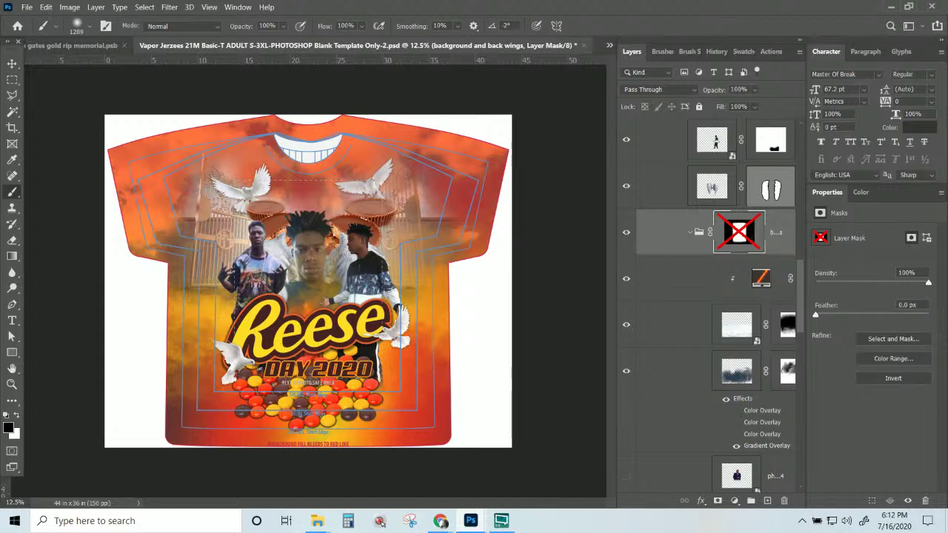
# - Close the flattened Reese reference image and return to the shirt template document
pyautogui.hotkey('ctrl', 'Tab')
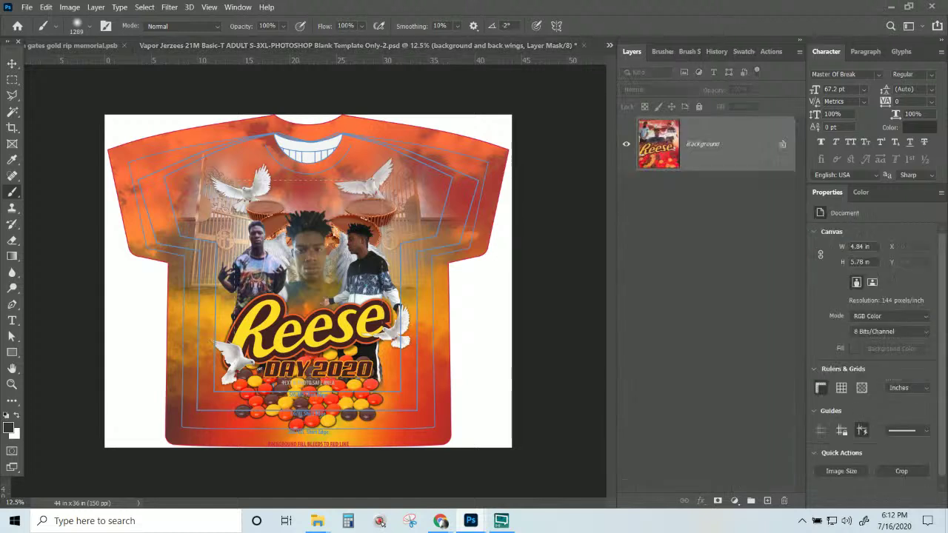
pyautogui.hotkey('ctrl', 'w')
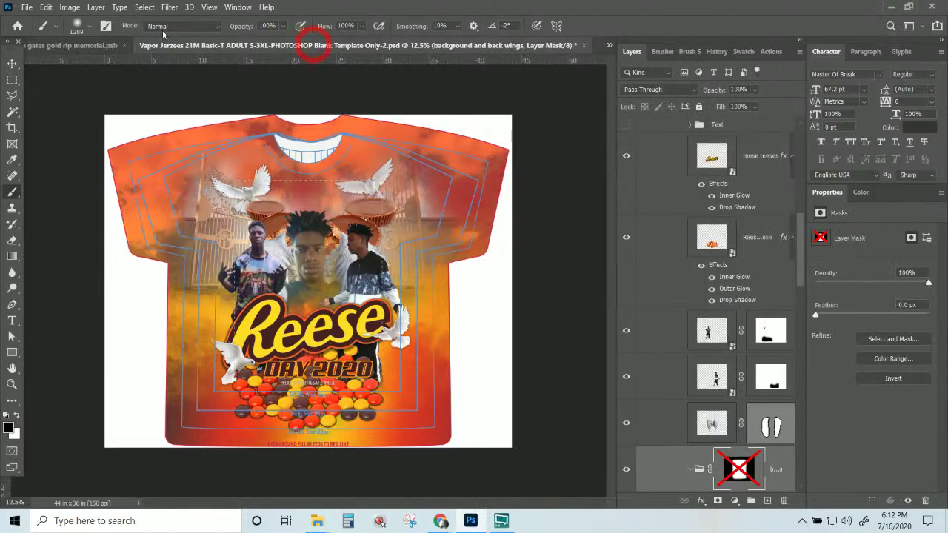
# - Start saving the shirt design as a new file in the Client files folder, using Large Document Format (*.PSB)
pyautogui.click(28, 7)
pyautogui.click(66, 148)
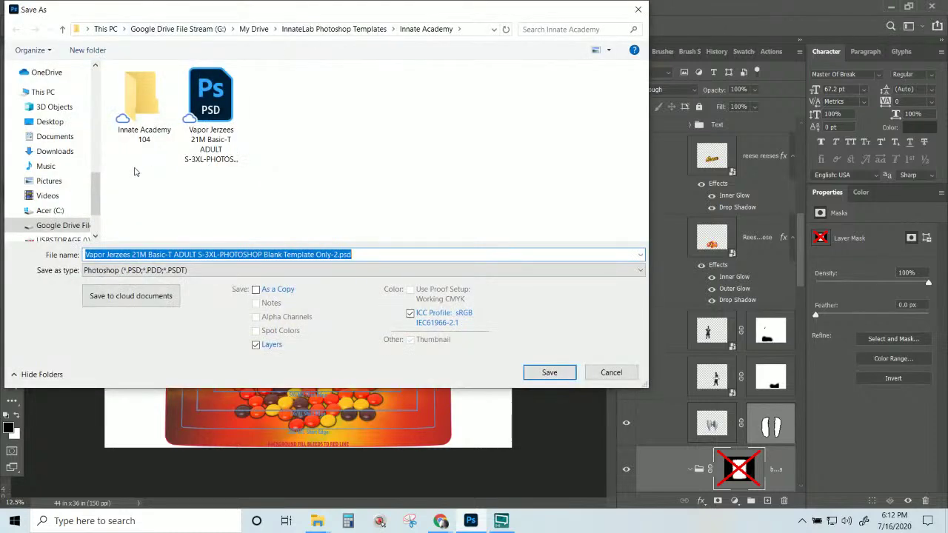
pyautogui.moveTo(96, 194); pyautogui.dragTo(75, 89)
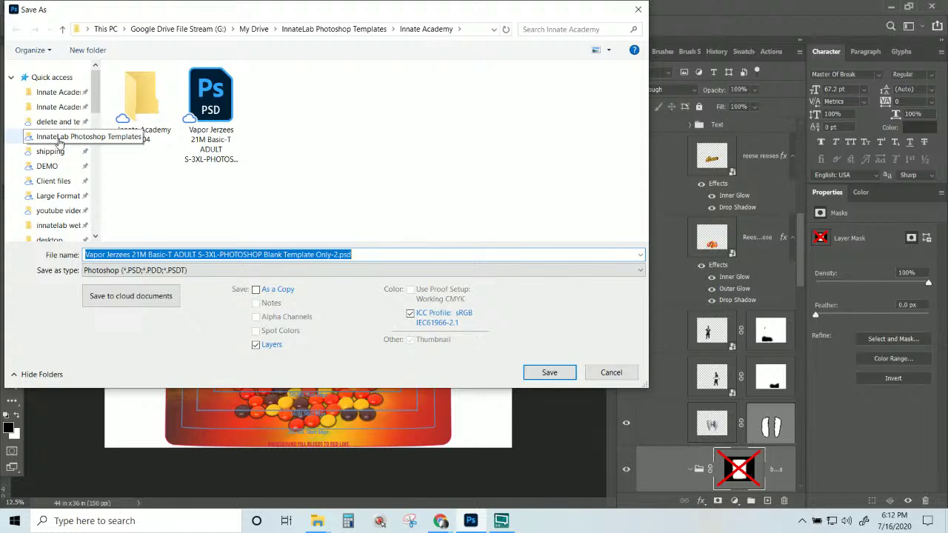
pyautogui.click(56, 181)
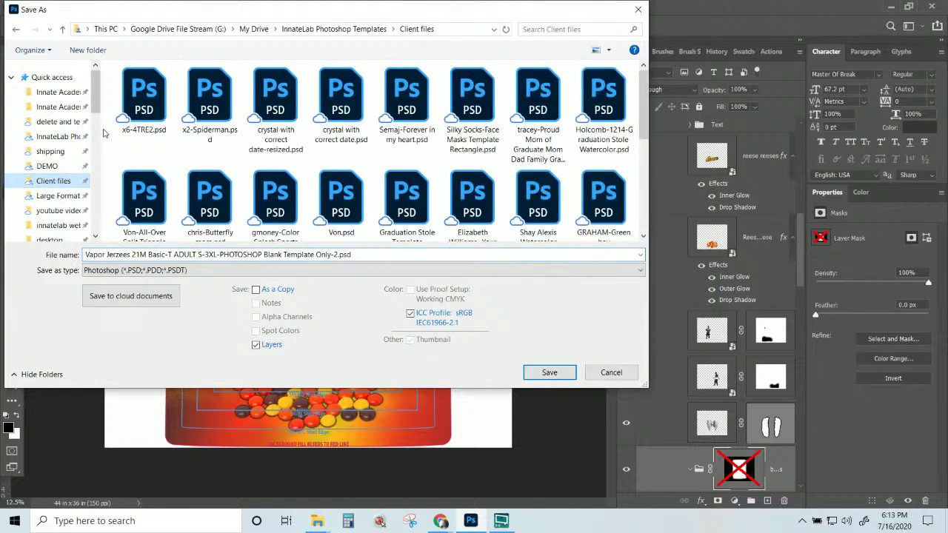
pyautogui.click(151, 271)
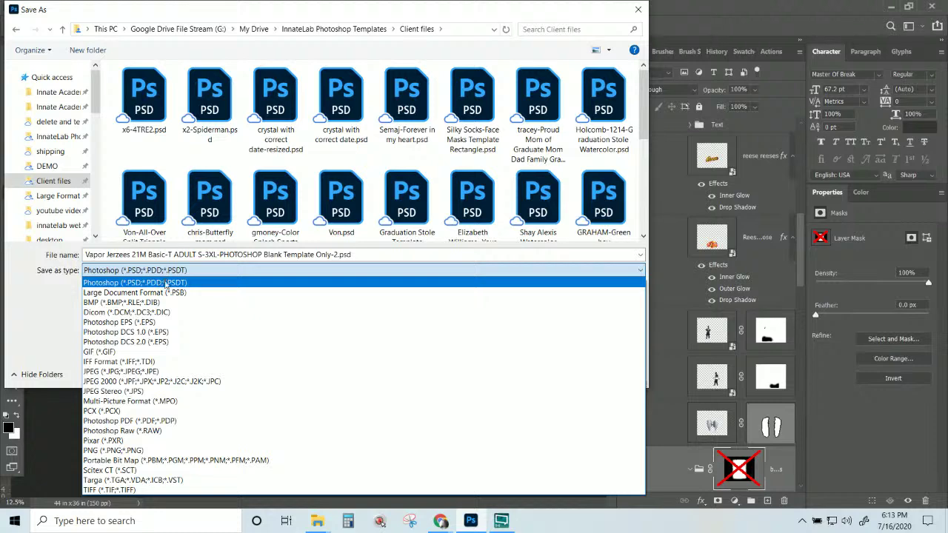
pyautogui.click(100, 294)
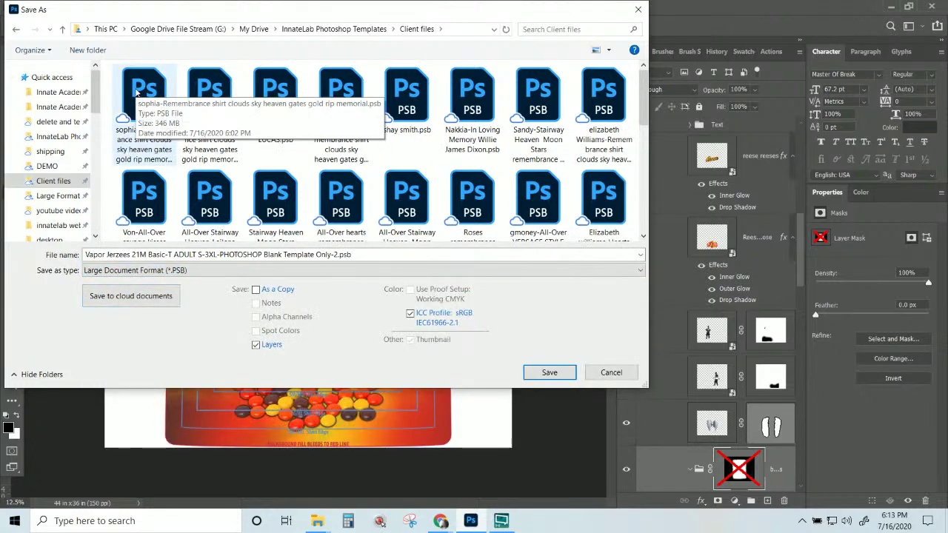
# - Save the shirt design under the client's existing remembrance shirt file name with "-all over" added before the .psb extension
pyautogui.click(135, 92)
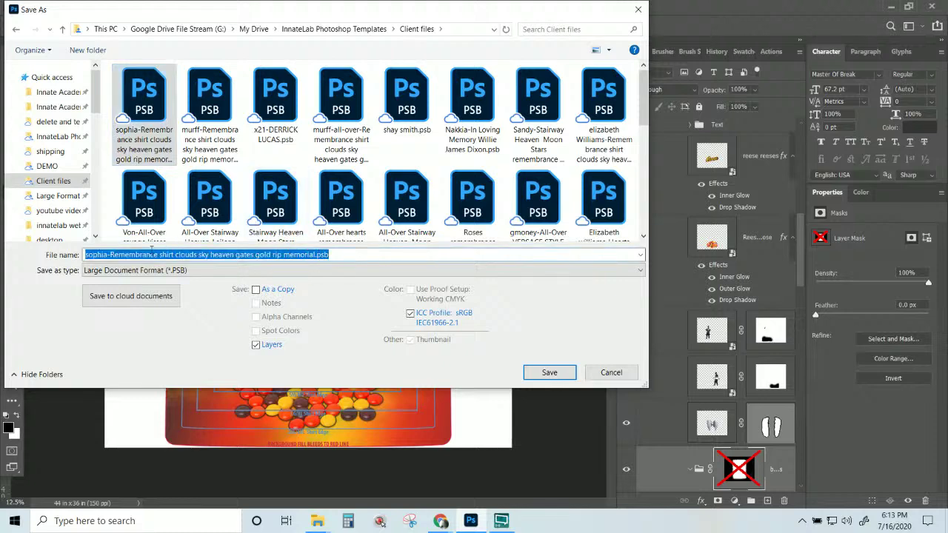
pyautogui.click(325, 241)
pyautogui.scroll(1, 200, 185)
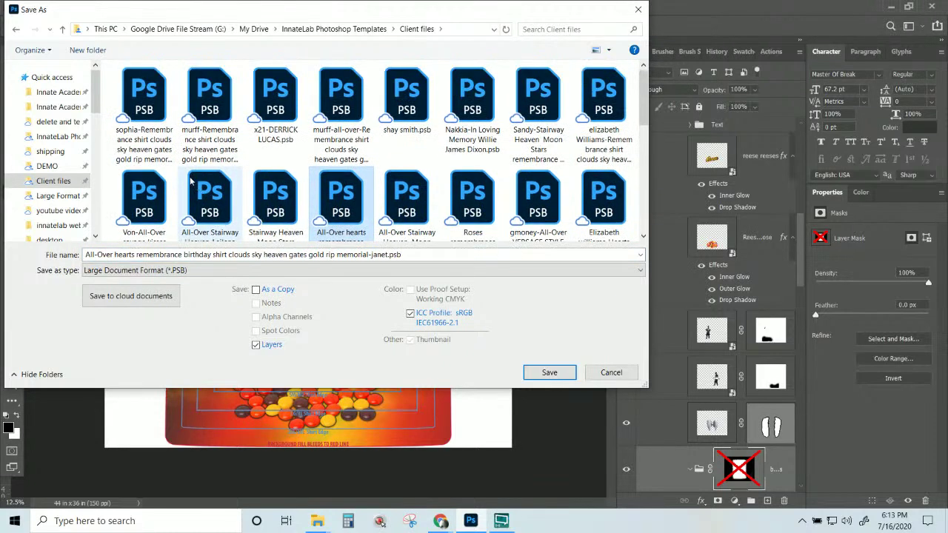
pyautogui.click(141, 109)
pyautogui.click(325, 255)
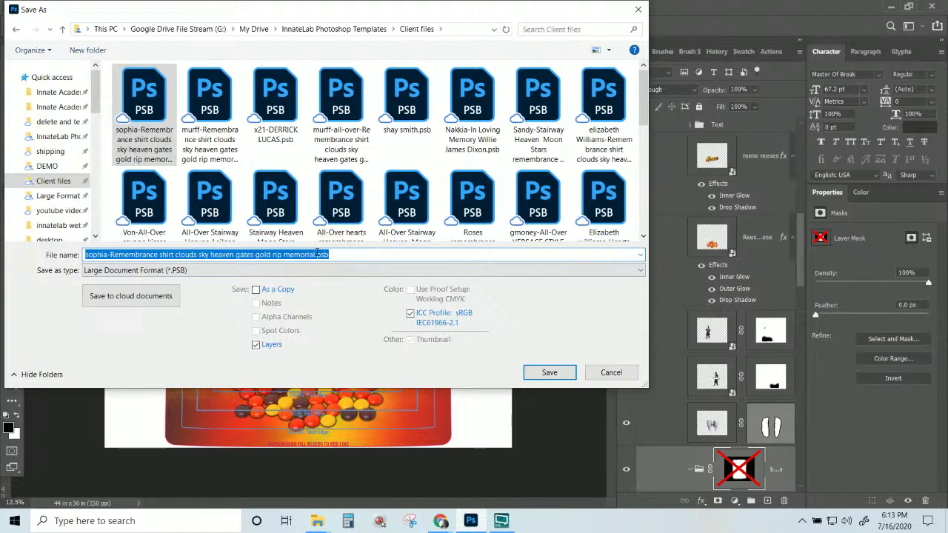
pyautogui.click(317, 254)
pyautogui.write('-all over')
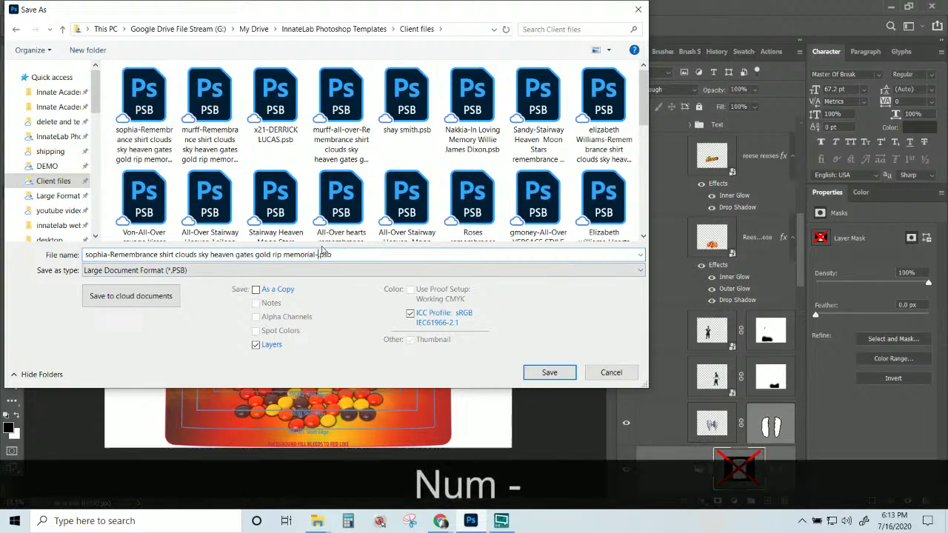
pyautogui.press('Return')
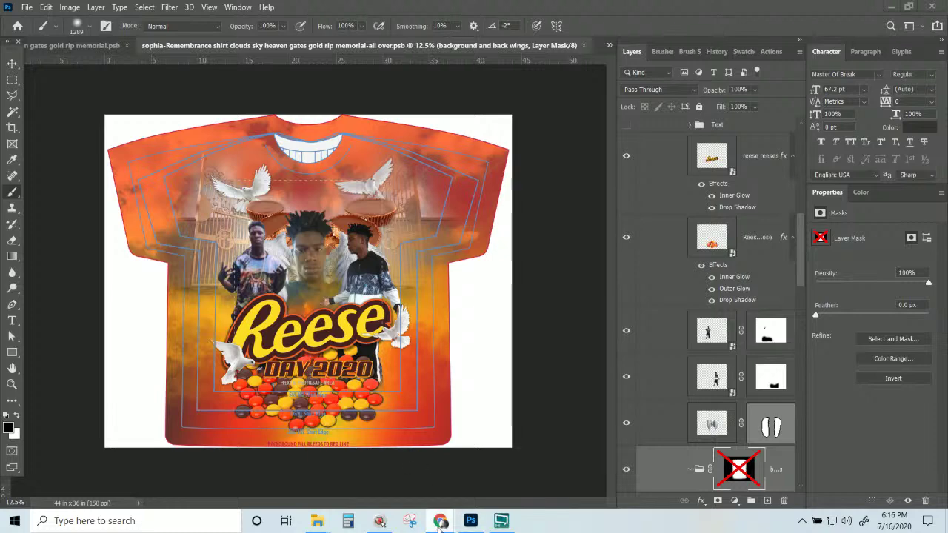
# - Switch to Chrome and search Google for "epson 15000"
pyautogui.moveTo(440, 521)
pyautogui.click(487, 481)
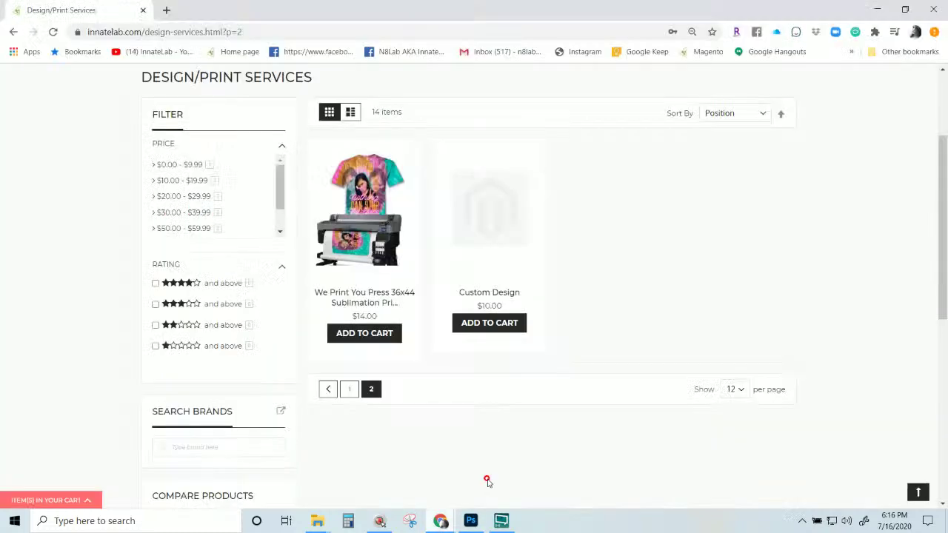
pyautogui.click(170, 32)
pyautogui.write('eps')
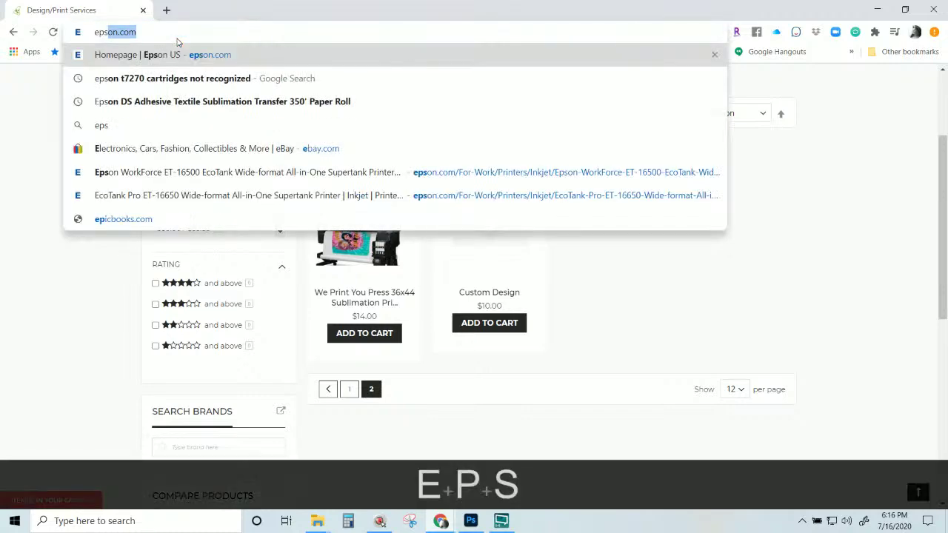
pyautogui.write('on 15000')
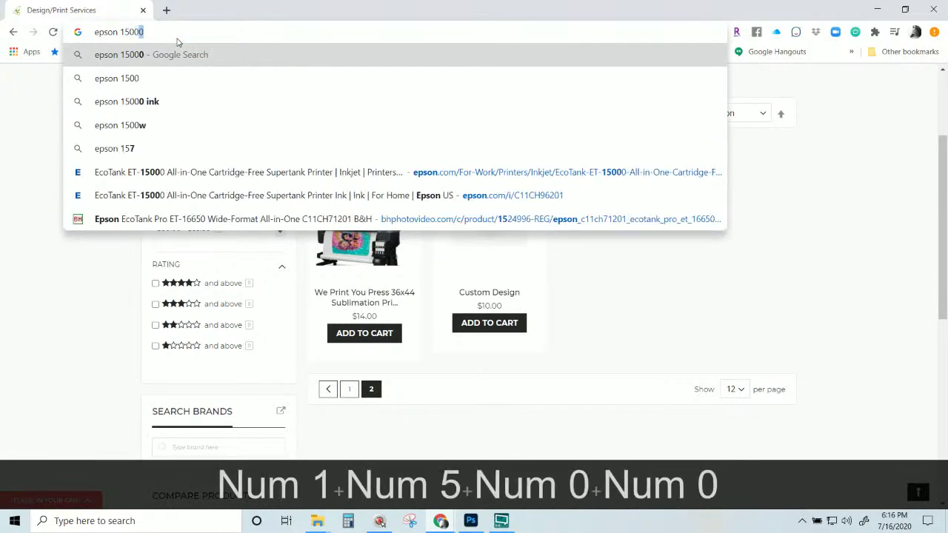
pyautogui.press('Return')
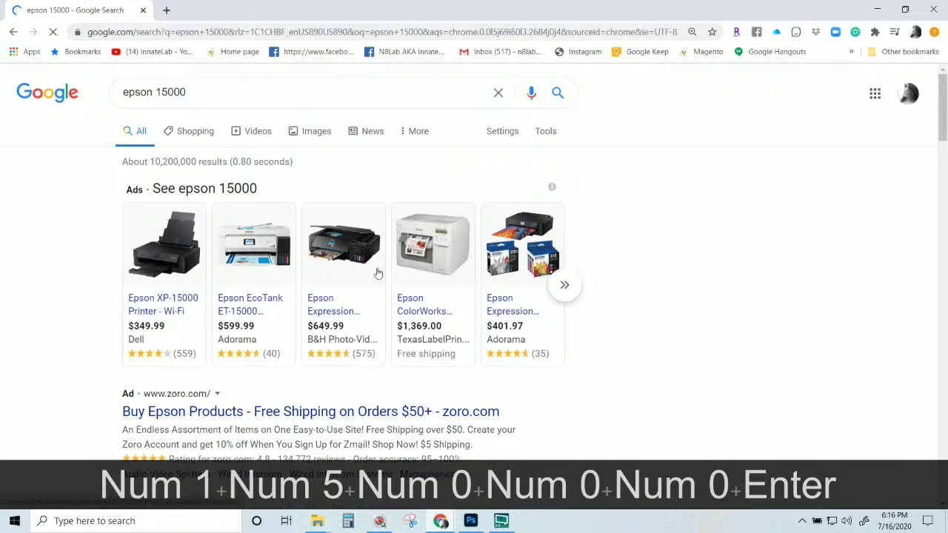
# - Look through the Epson 15000 web results and switch to the Shopping results
pyautogui.moveTo(340, 344)
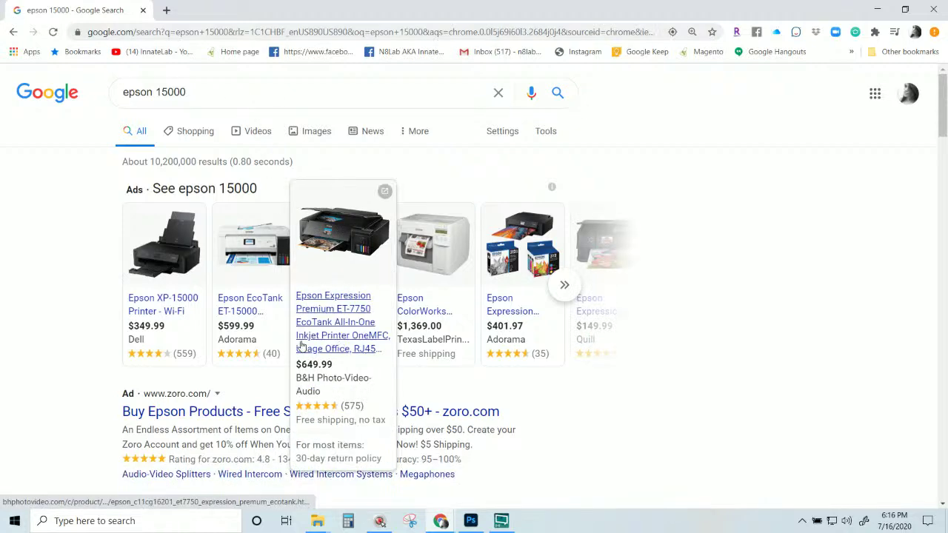
pyautogui.scroll(-1, 214, 370)
pyautogui.scroll(-3, 450, 363)
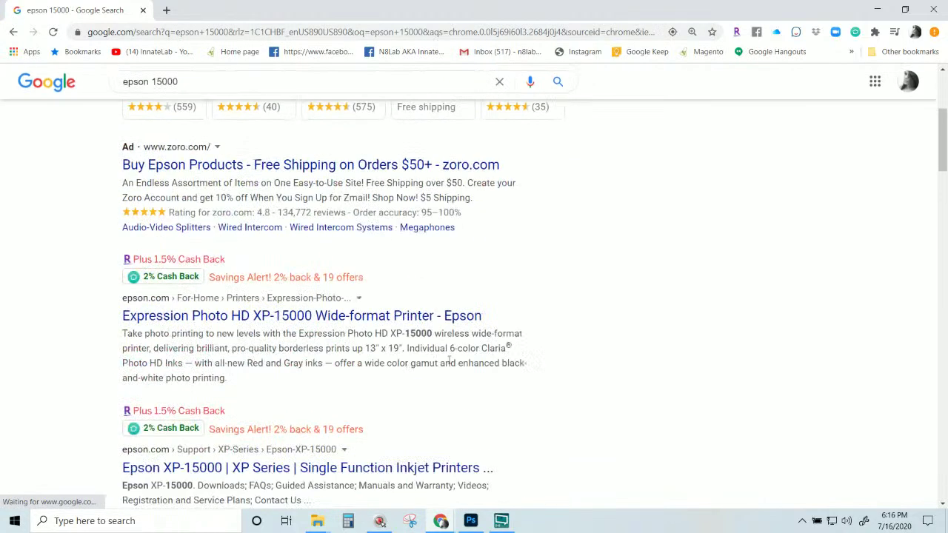
pyautogui.scroll(4, 635, 328)
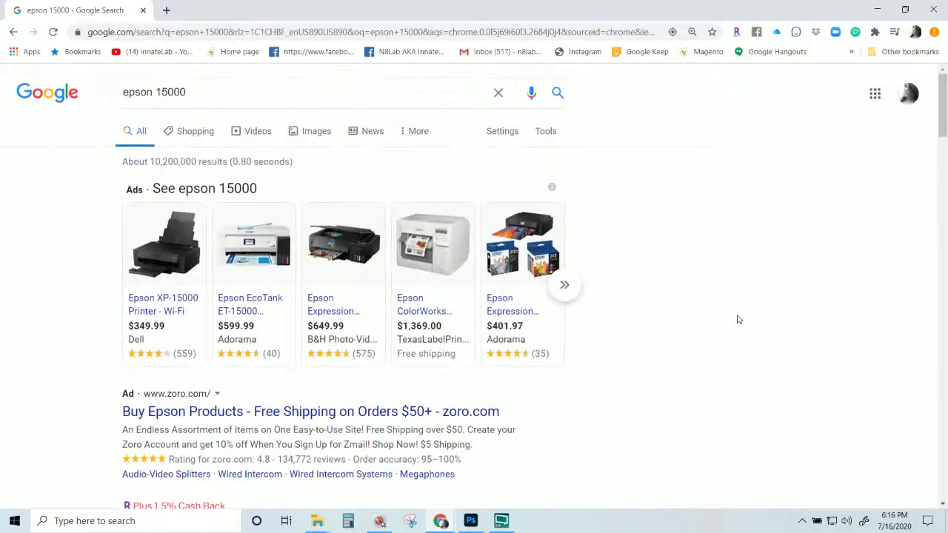
pyautogui.scroll(-5, 740, 318)
pyautogui.scroll(5, 767, 365)
pyautogui.click(205, 133)
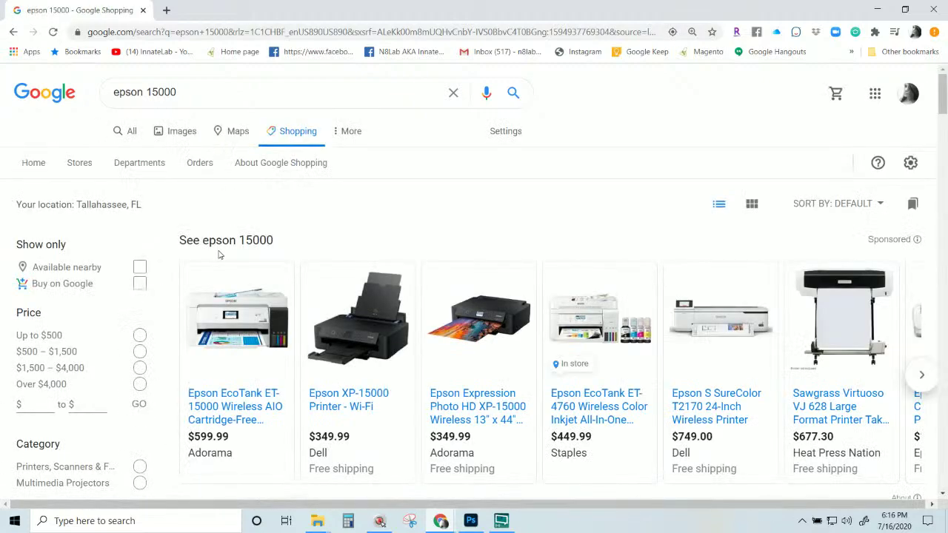
# - Open the Staples listing for the Epson EcoTank ET-4760 in a new browser tab and view it
pyautogui.scroll(-1, 218, 254)
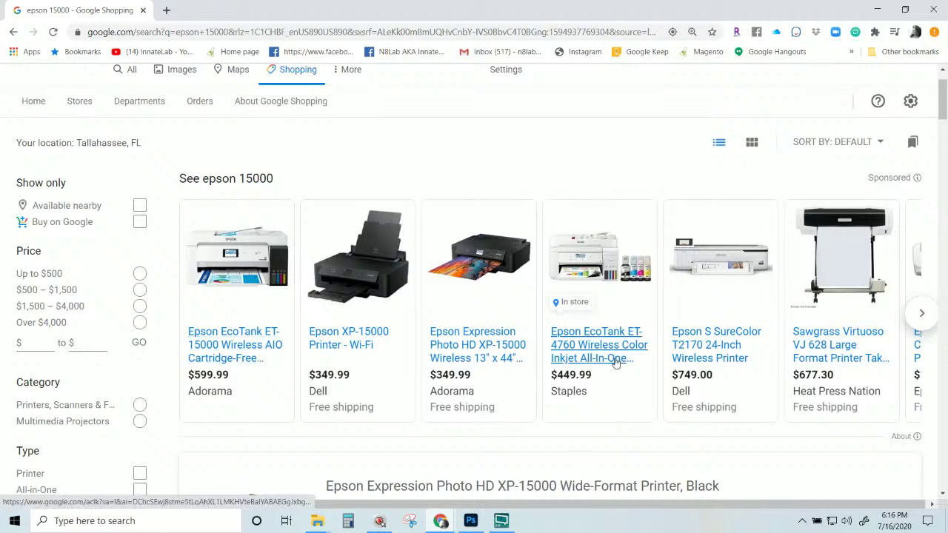
pyautogui.rightClick(615, 361)
pyautogui.click(624, 367)
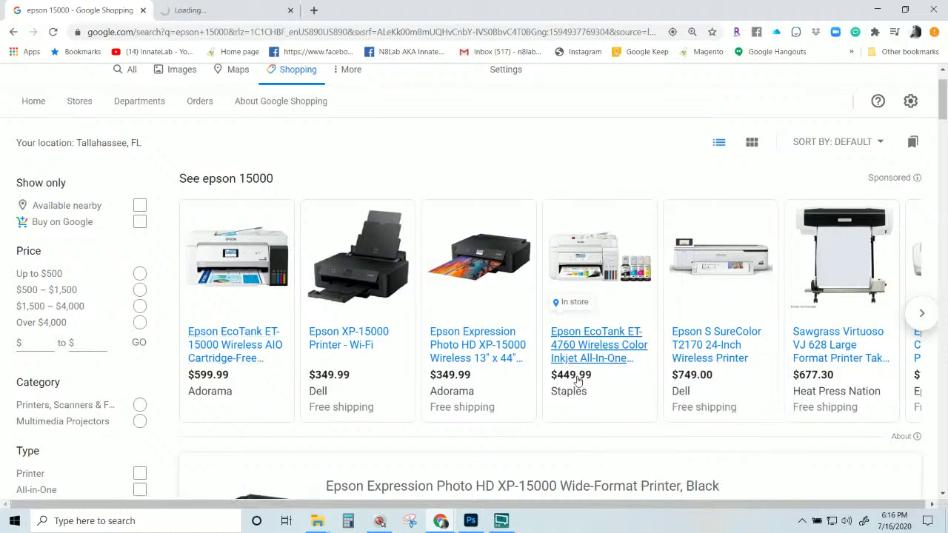
pyautogui.click(246, 8)
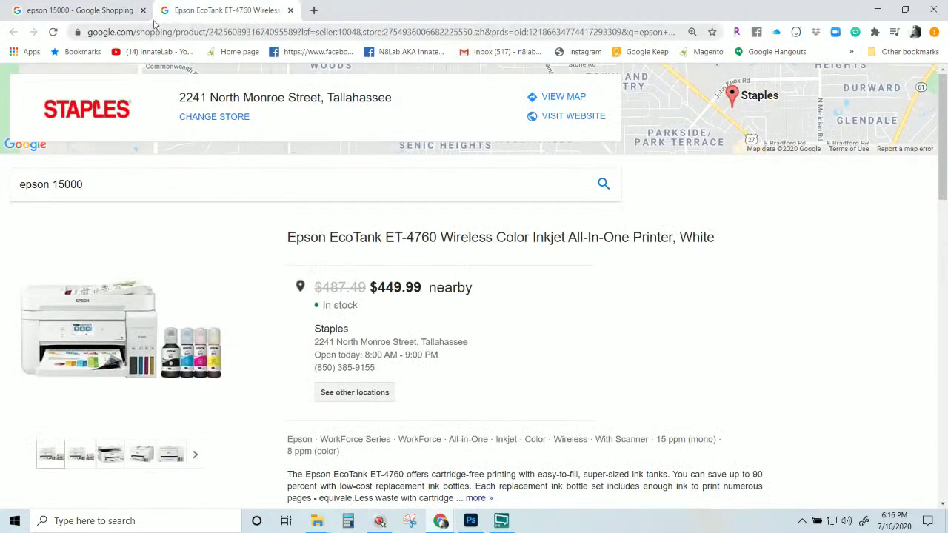
# - Return to the shopping results and open Adorama's Epson EcoTank ET-15000 listing in a new browser tab
pyautogui.click(112, 14)
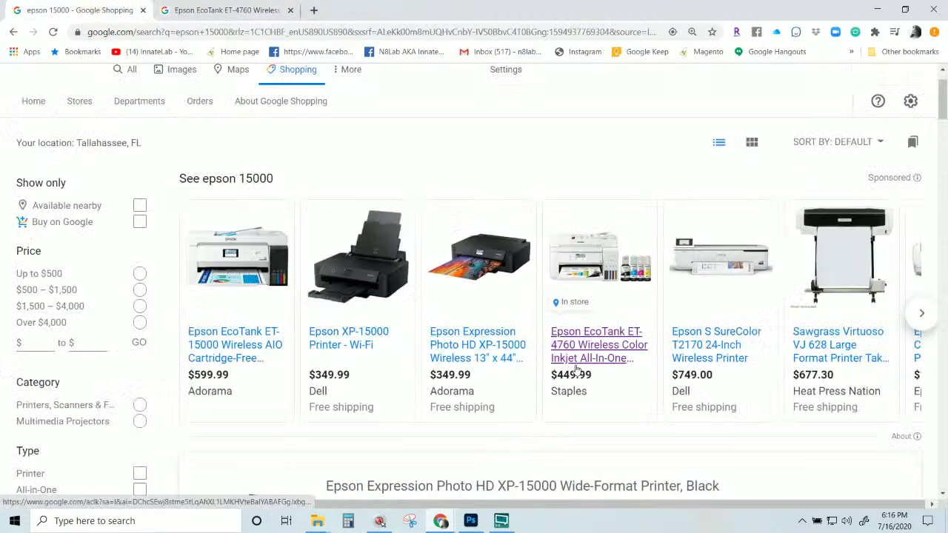
pyautogui.scroll(-6, 563, 352)
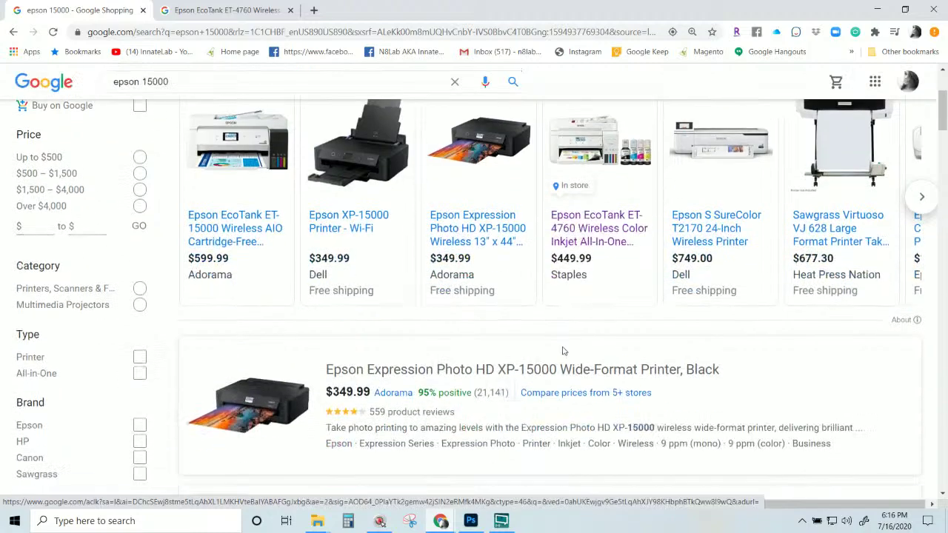
pyautogui.scroll(4, 570, 355)
pyautogui.scroll(3, 573, 358)
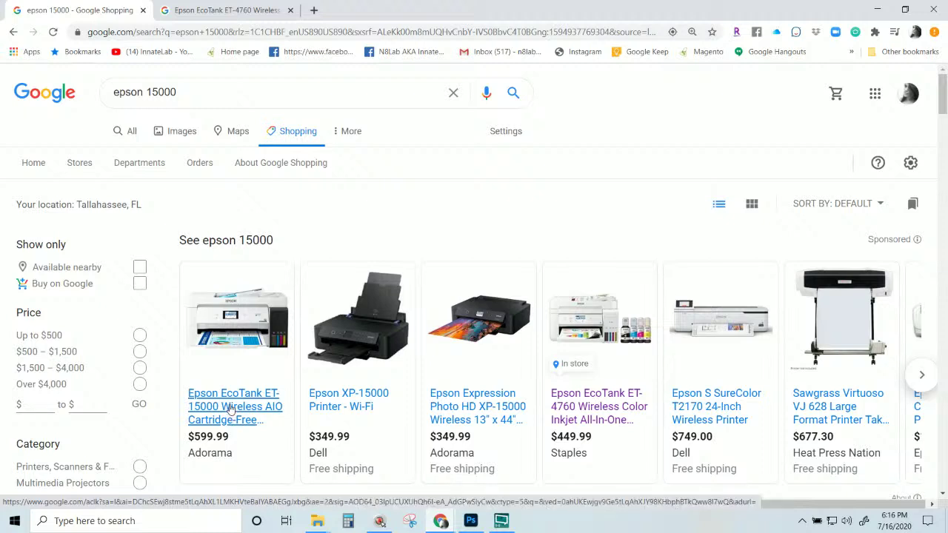
pyautogui.rightClick(231, 406)
pyautogui.click(299, 291)
pyautogui.click(365, 9)
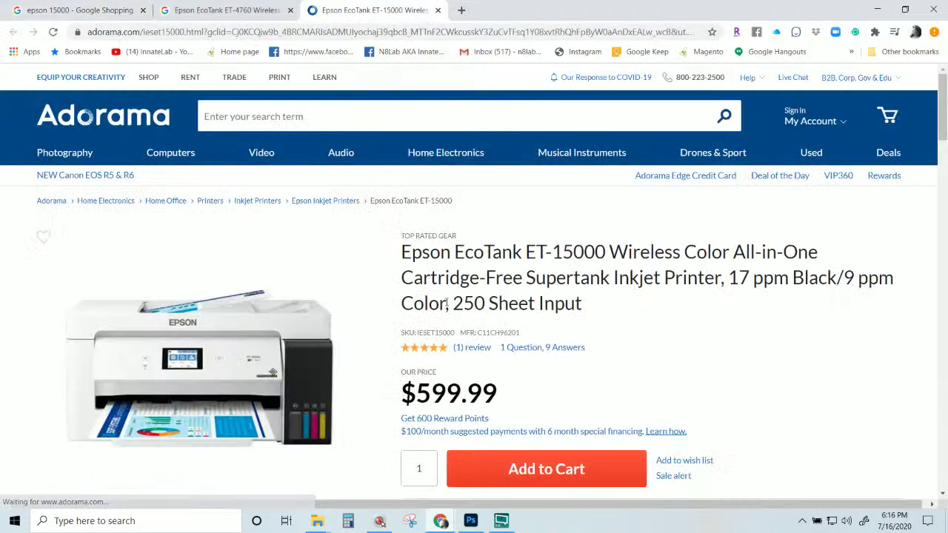
# - Review the ET-15000 page's price and availability, and highlight "9 ppm" in the product title
pyautogui.scroll(-1, 482, 386)
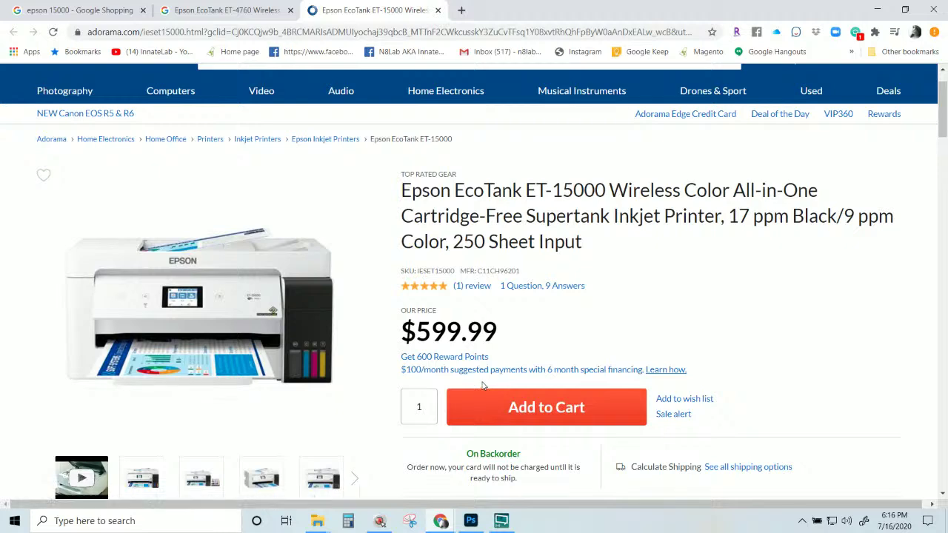
pyautogui.scroll(-2, 482, 384)
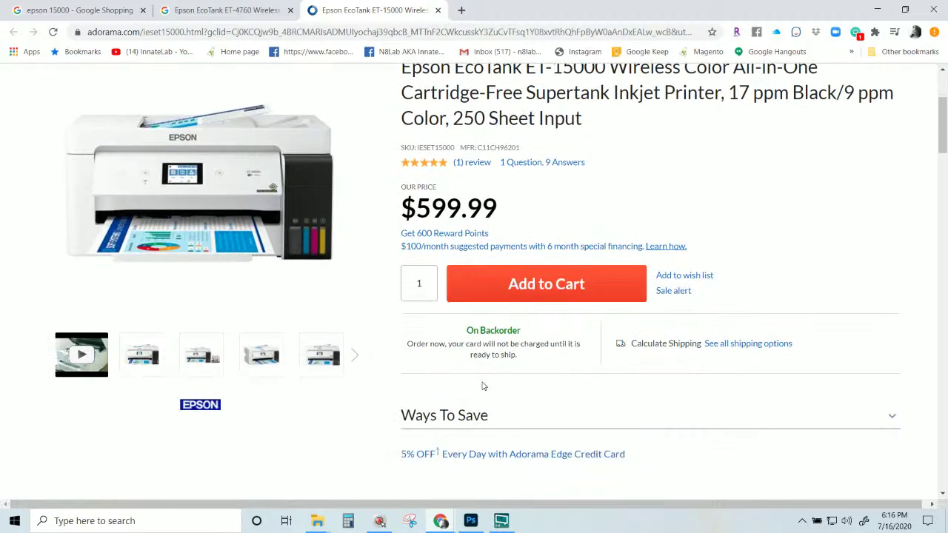
pyautogui.scroll(-3, 482, 385)
pyautogui.scroll(3, 482, 386)
pyautogui.scroll(1, 541, 354)
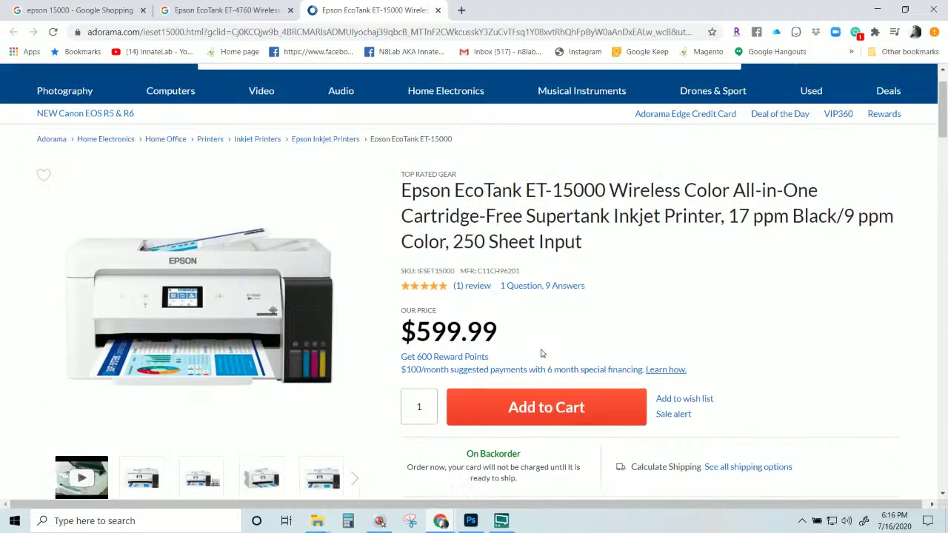
pyautogui.moveTo(893, 215); pyautogui.dragTo(843, 217)
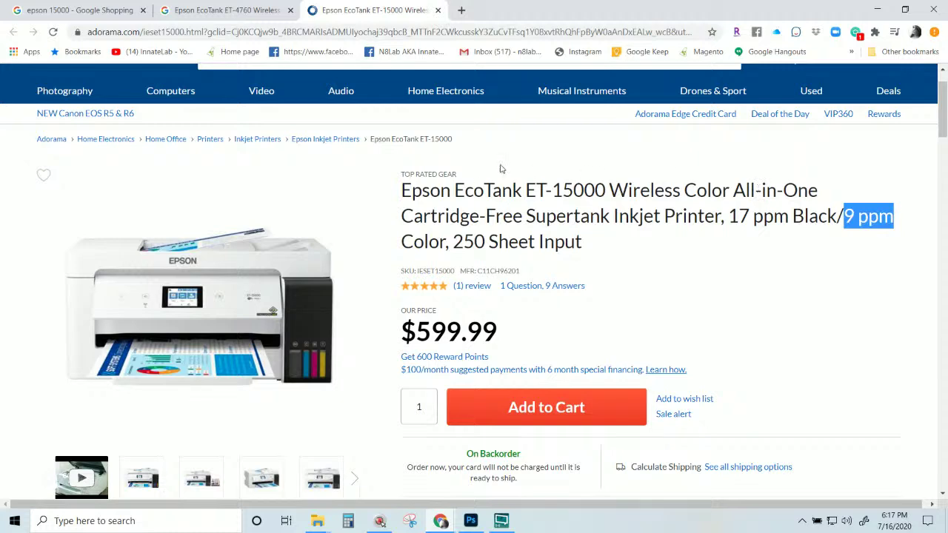
# - Search Google for "16650" in a new browser tab
pyautogui.click(460, 10)
pyautogui.click(459, 32)
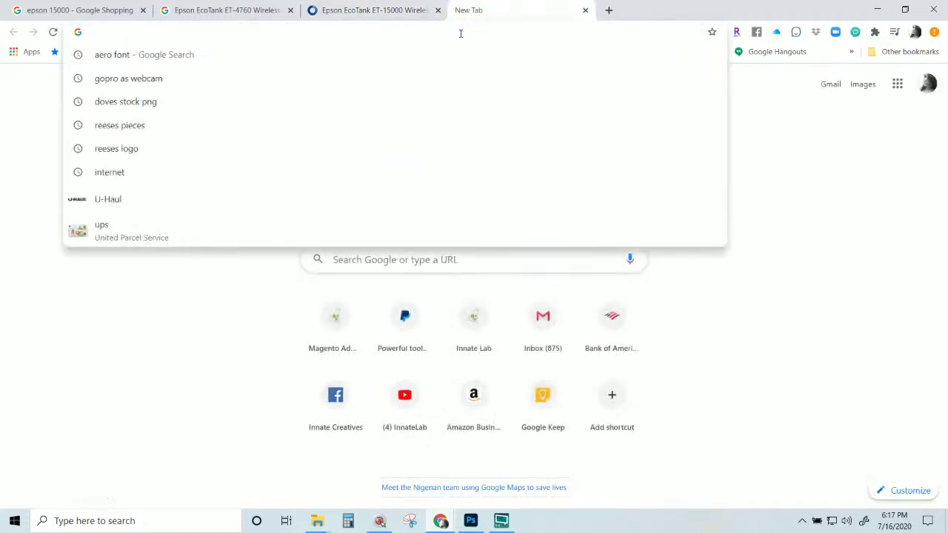
pyautogui.write('1650')
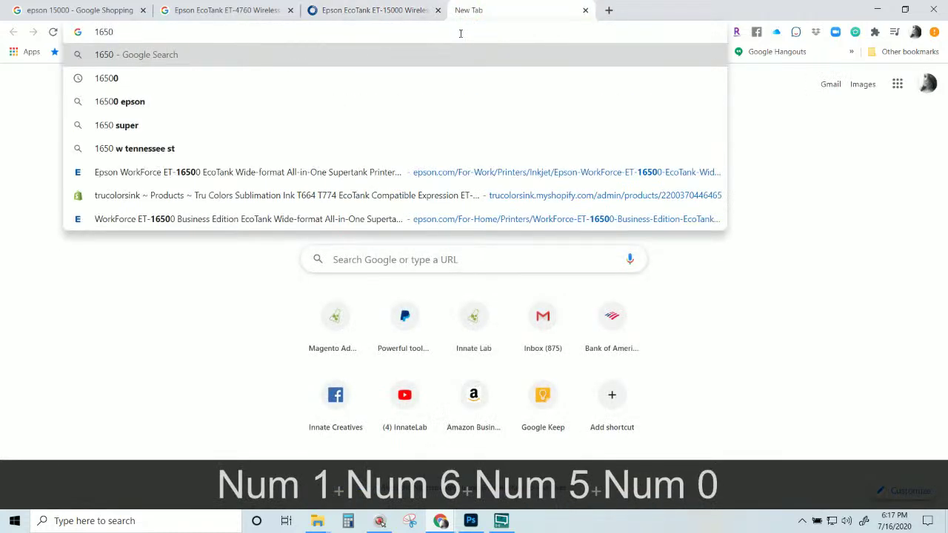
pyautogui.press('BackSpace')
pyautogui.press('BackSpace')
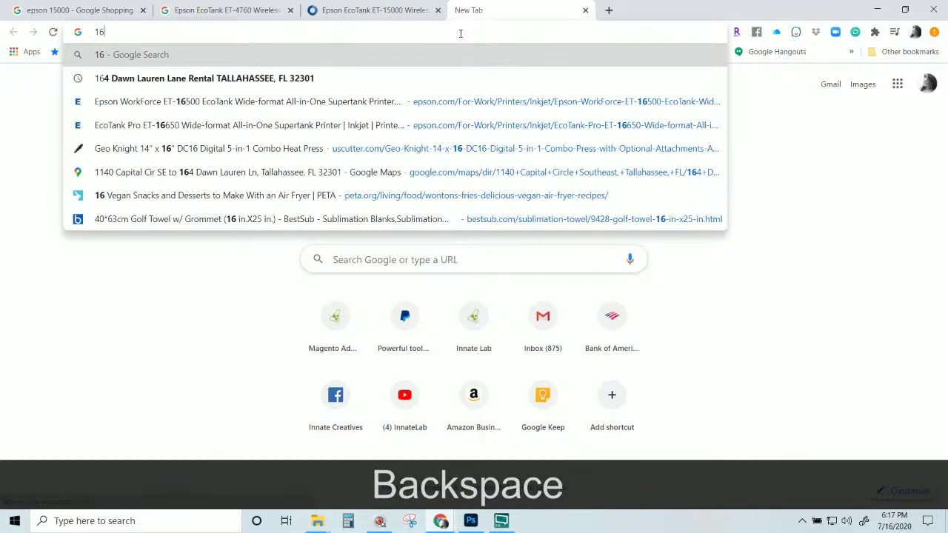
pyautogui.write('650')
pyautogui.press('Return')
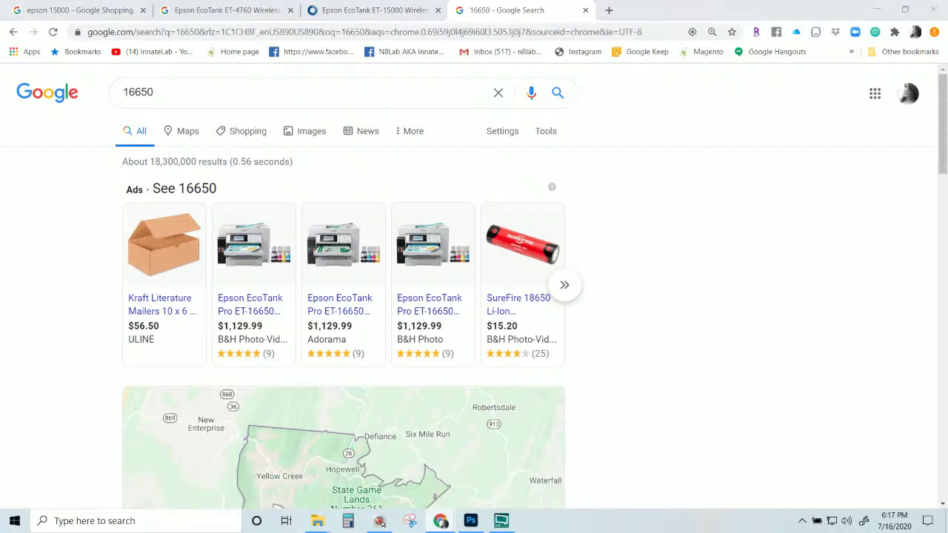
# - Go back to the Adorama ET-15000 page, check its purchase details, and dismiss the save-your-progress popup
pyautogui.click(406, 14)
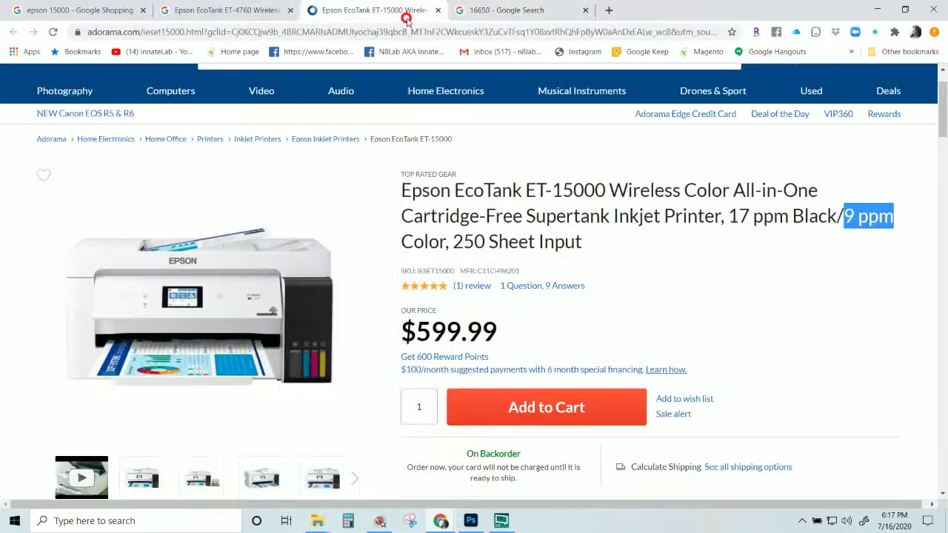
pyautogui.scroll(-3, 482, 355)
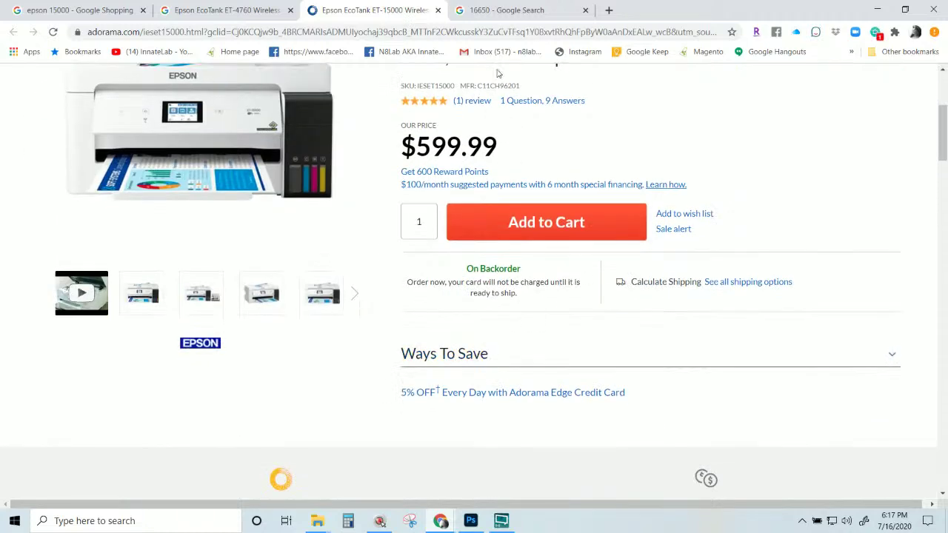
pyautogui.click(487, 16)
pyautogui.click(411, 10)
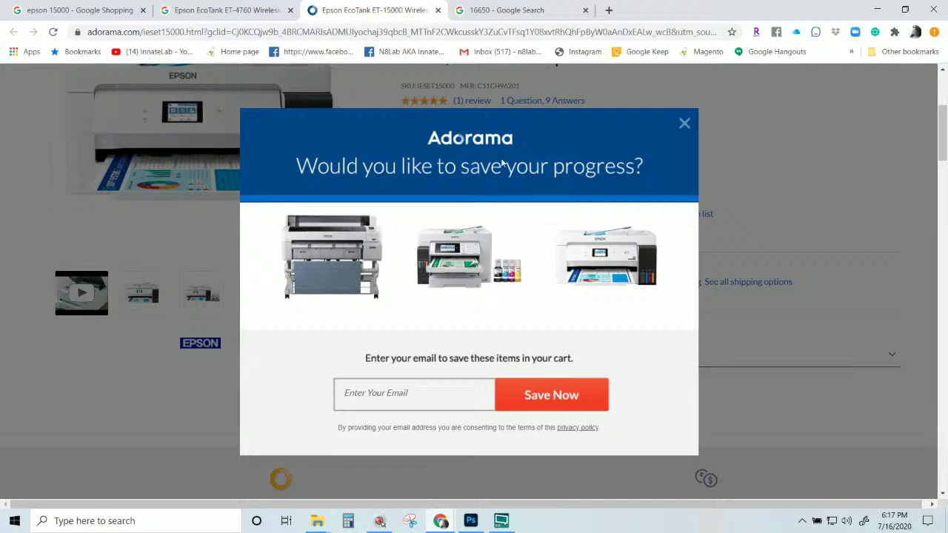
pyautogui.click(684, 123)
pyautogui.scroll(4, 518, 296)
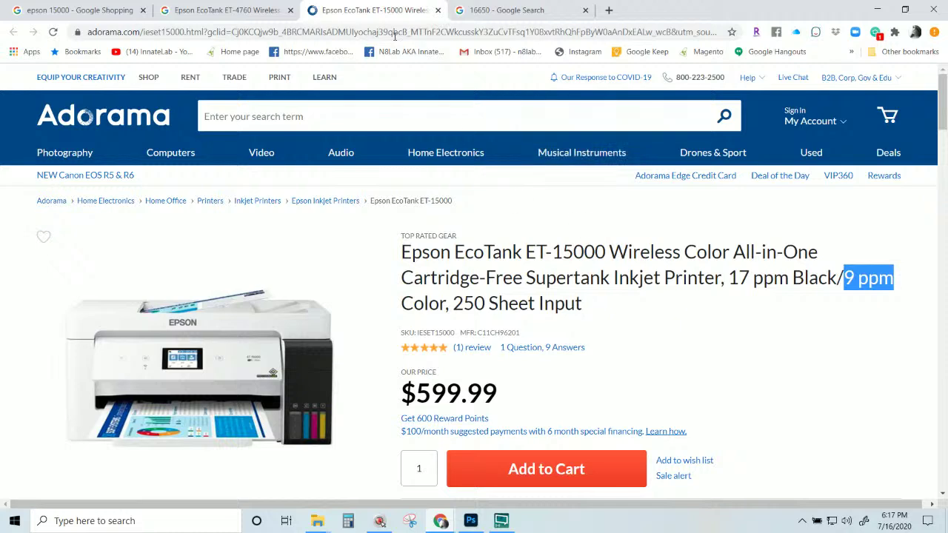
# - Compare the ET-4760 listing with the ET-15000 page, reading the ET-4760's description and specifications
pyautogui.click(222, 10)
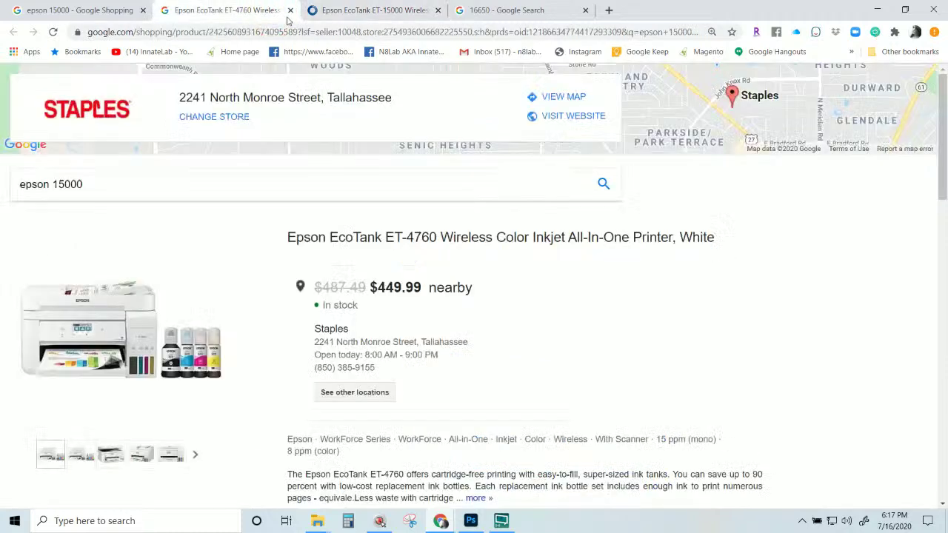
pyautogui.click(318, 18)
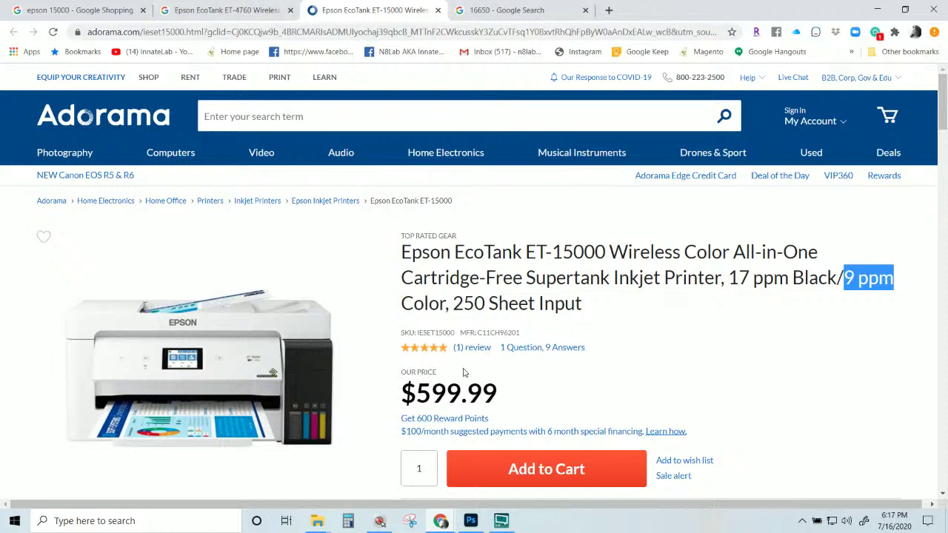
pyautogui.click(255, 10)
pyautogui.scroll(-5, 311, 138)
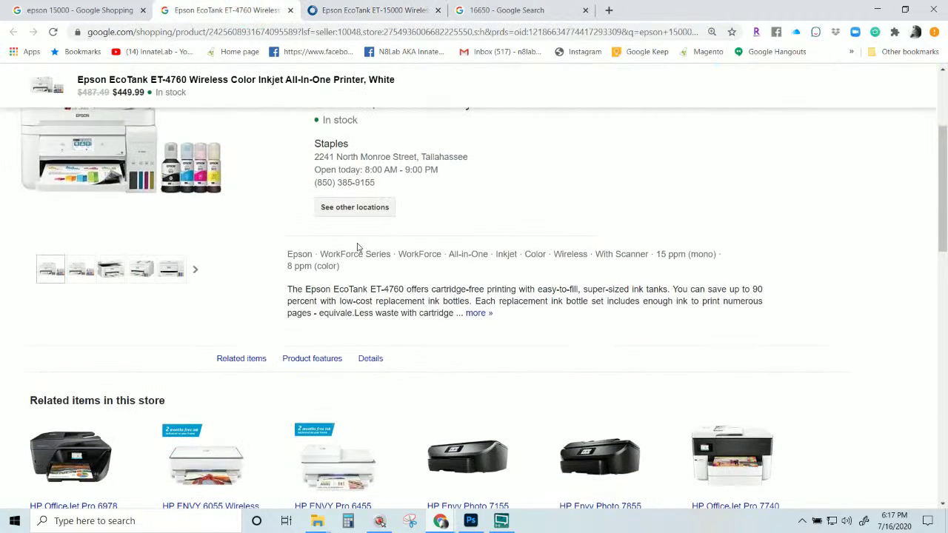
# - Check the ET-4760 listing's related items and product features, and close the listing
pyautogui.scroll(2, 461, 335)
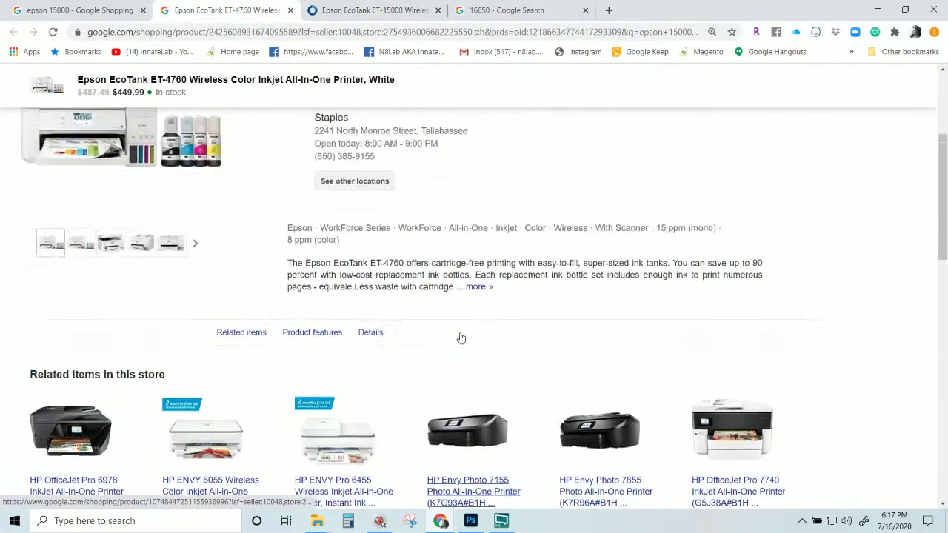
pyautogui.scroll(-4, 460, 335)
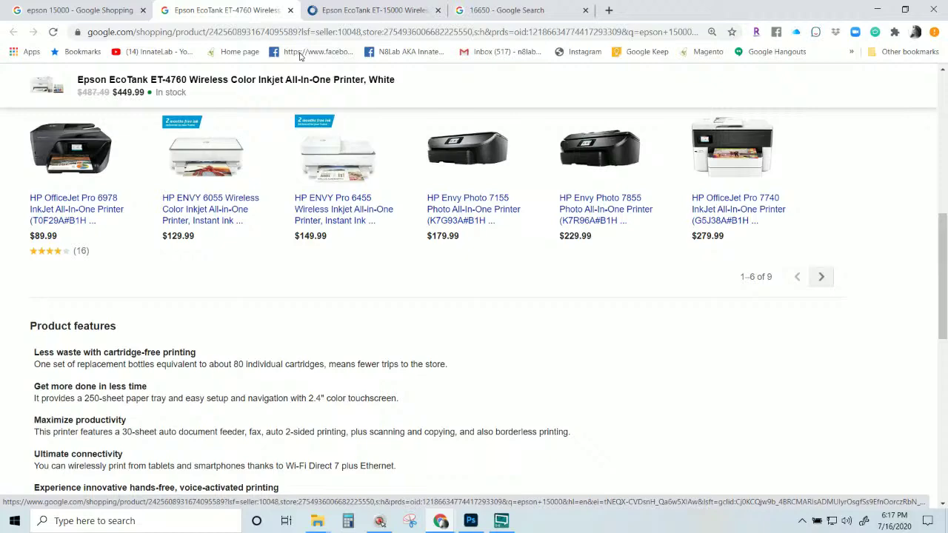
pyautogui.click(291, 10)
# - Compare the Adorama ET-15000 page with the "16650" Google results and the "epson 15000" shopping results
pyautogui.click(333, 12)
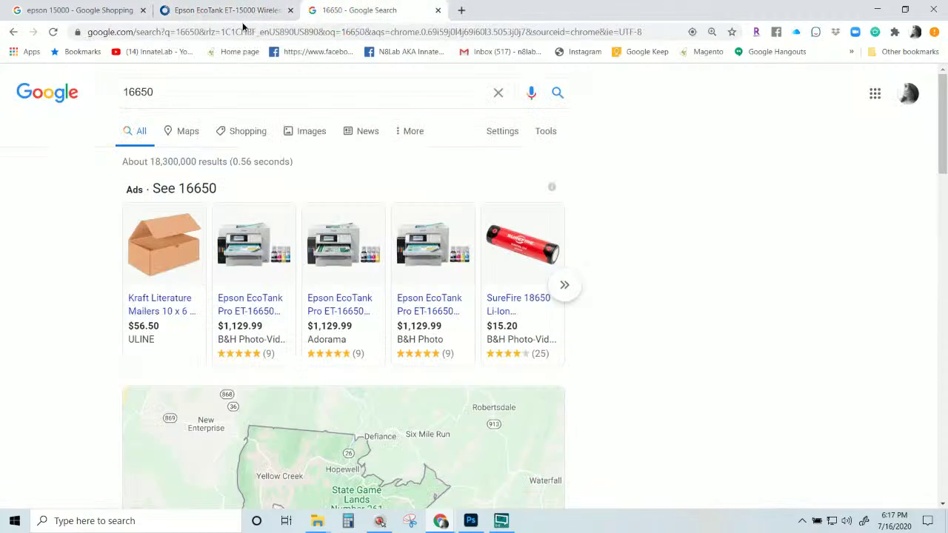
pyautogui.click(240, 11)
pyautogui.click(107, 10)
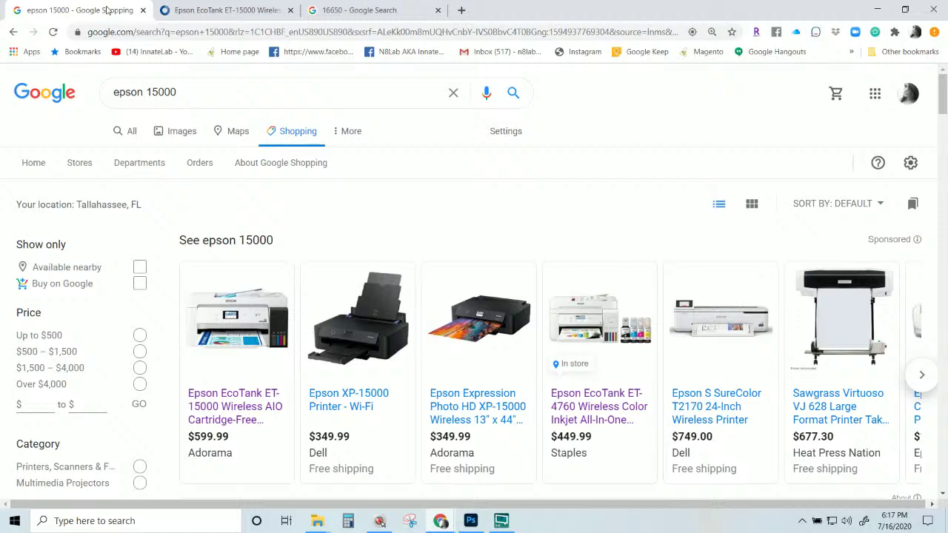
pyautogui.click(229, 11)
pyautogui.click(346, 12)
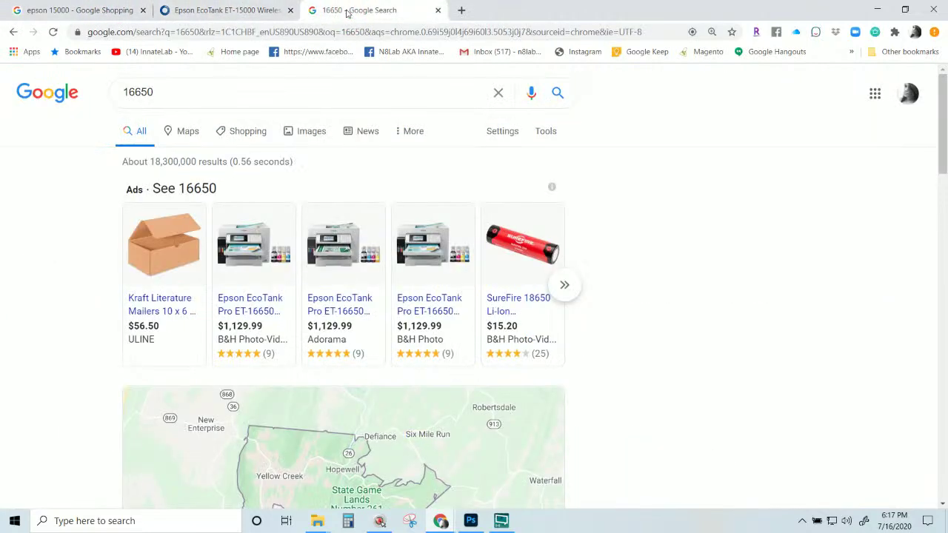
pyautogui.click(243, 16)
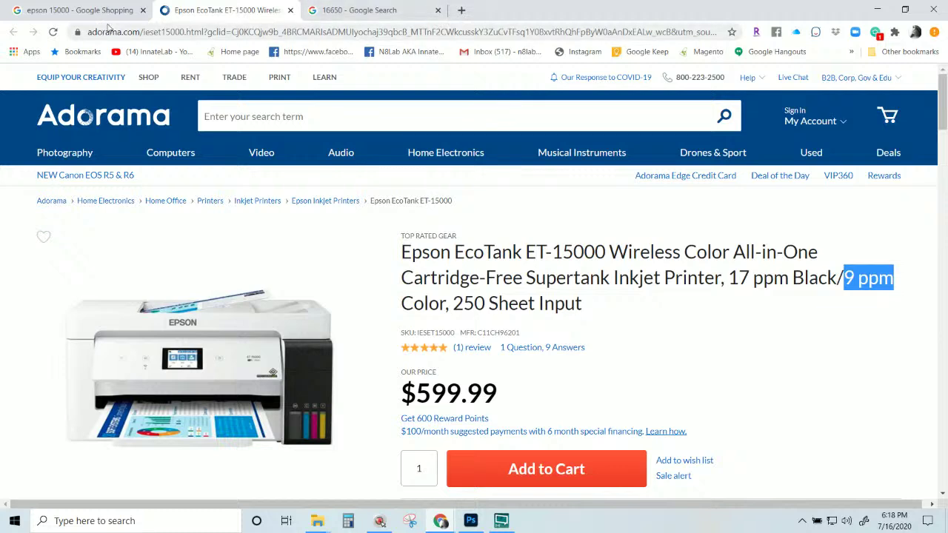
pyautogui.click(326, 17)
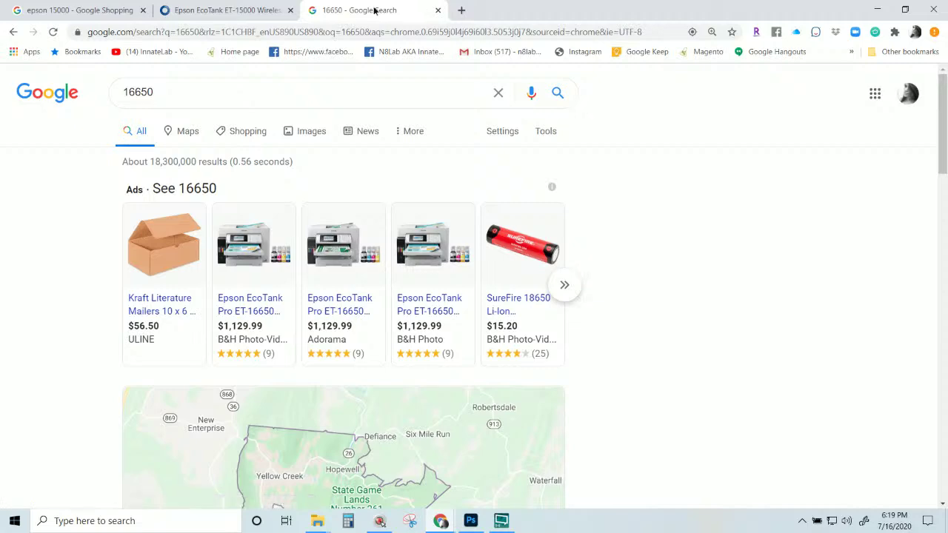
pyautogui.click(250, 11)
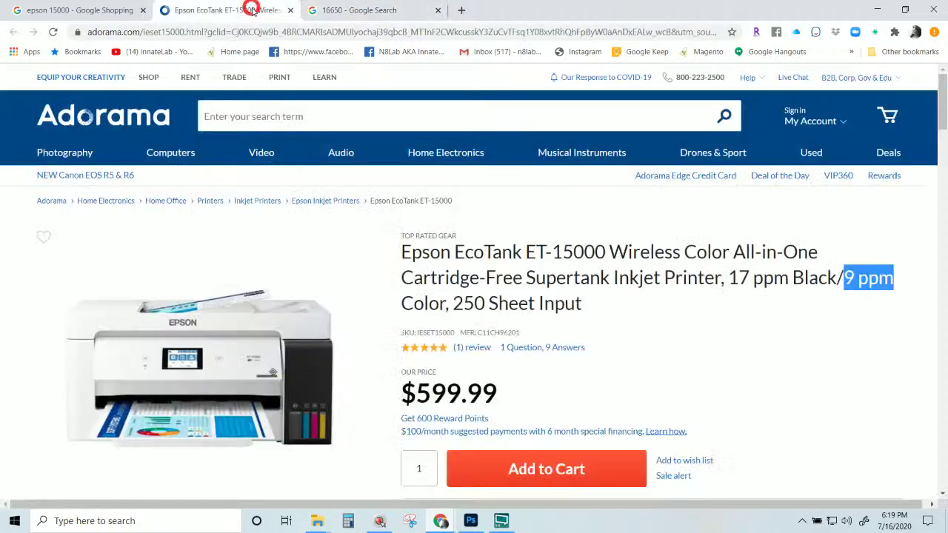
pyautogui.click(345, 11)
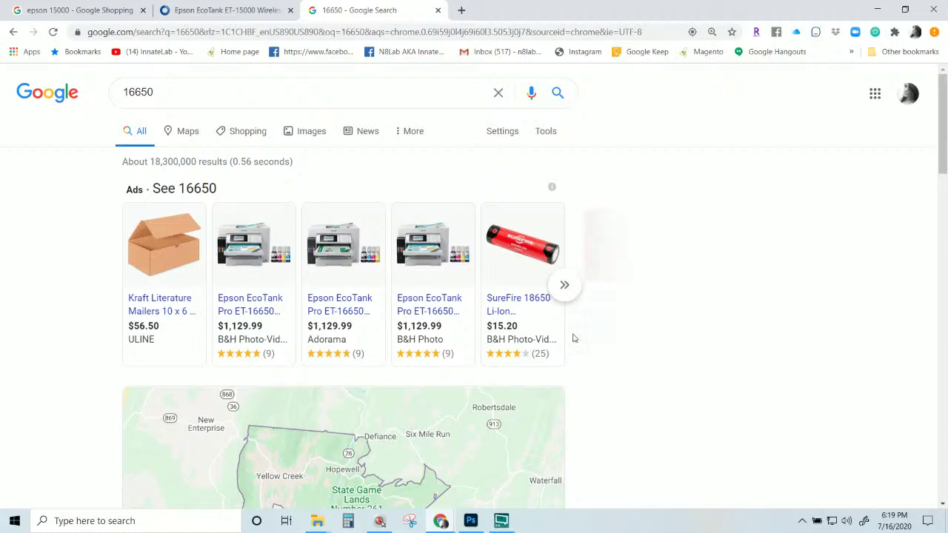
# - Look through the 16650 results and refine the Google search to "16650 et"
pyautogui.scroll(-2, 327, 348)
pyautogui.scroll(-1, 327, 348)
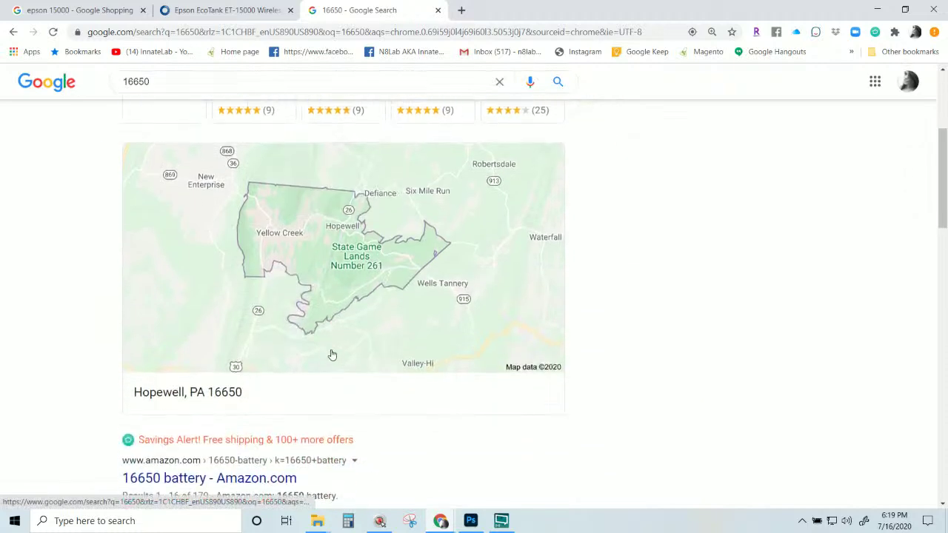
pyautogui.scroll(3, 330, 356)
pyautogui.click(188, 89)
pyautogui.write('et')
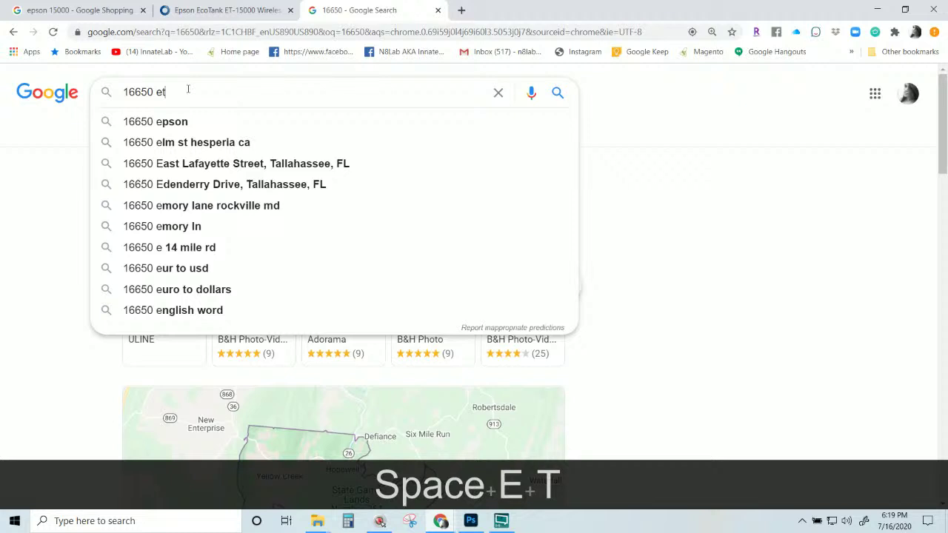
pyautogui.press('Return')
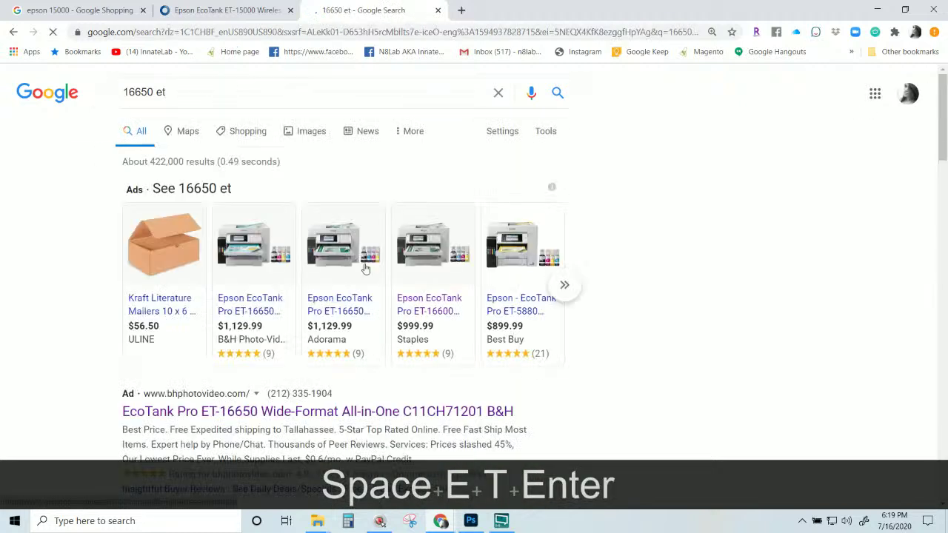
# - Open the B&H Photo-Video ad for the Epson EcoTank Pro ET-16650 in a new browser tab
pyautogui.scroll(-1, 363, 266)
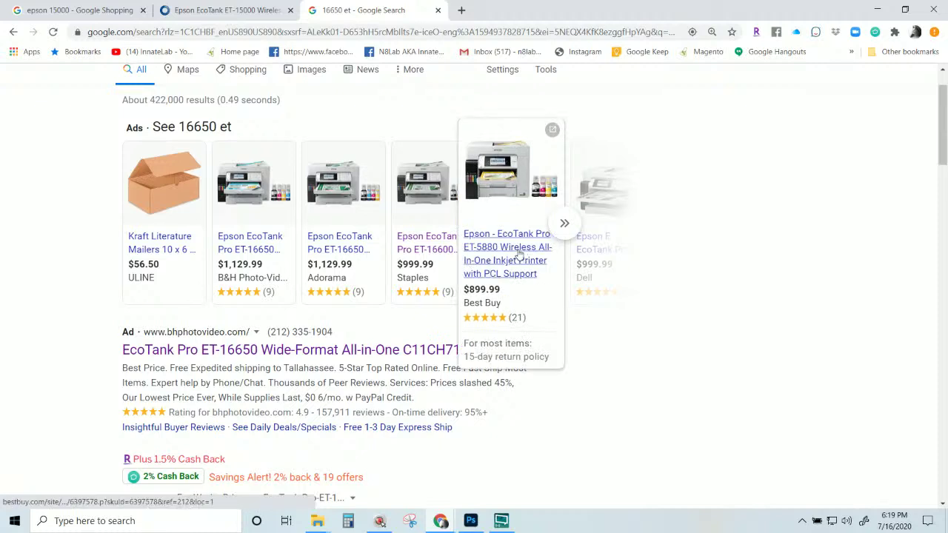
pyautogui.moveTo(436, 253)
pyautogui.moveTo(365, 255)
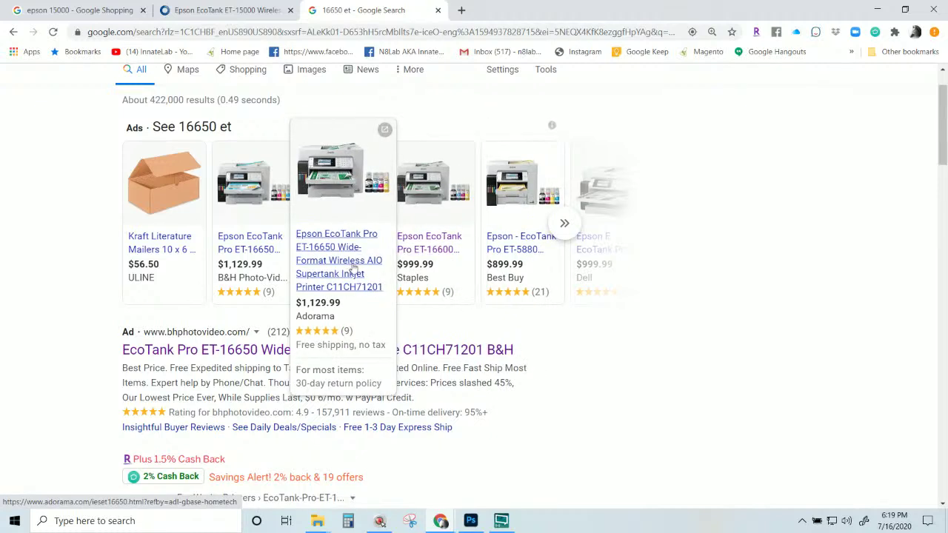
pyautogui.rightClick(267, 257)
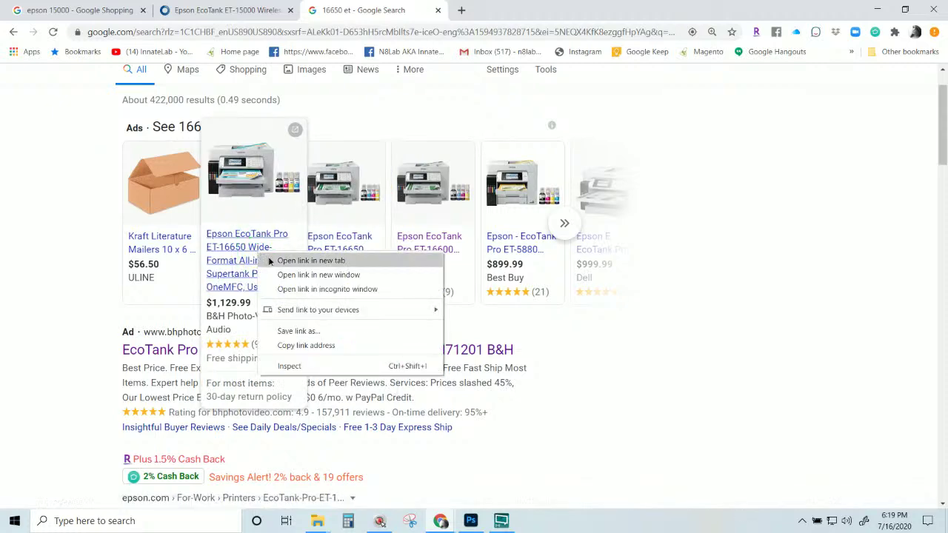
pyautogui.click(270, 261)
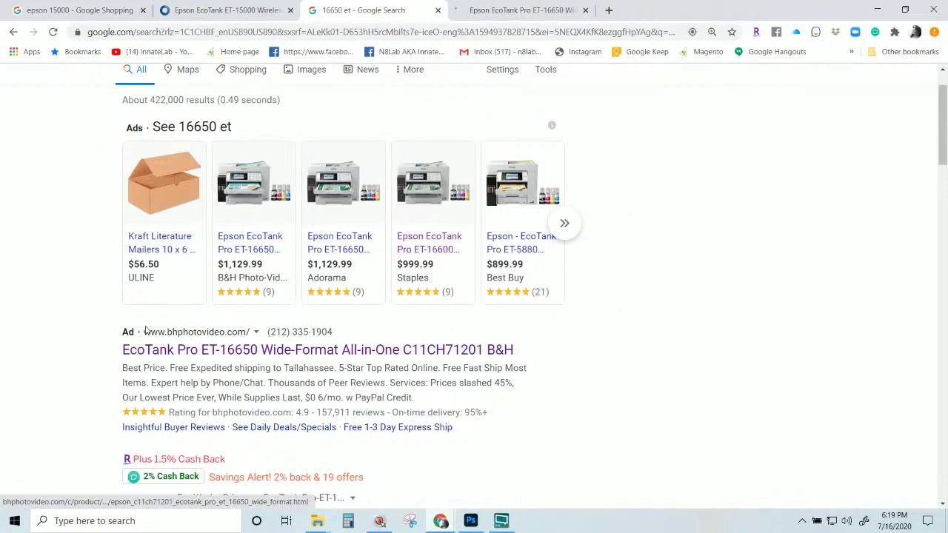
pyautogui.scroll(-2, 145, 331)
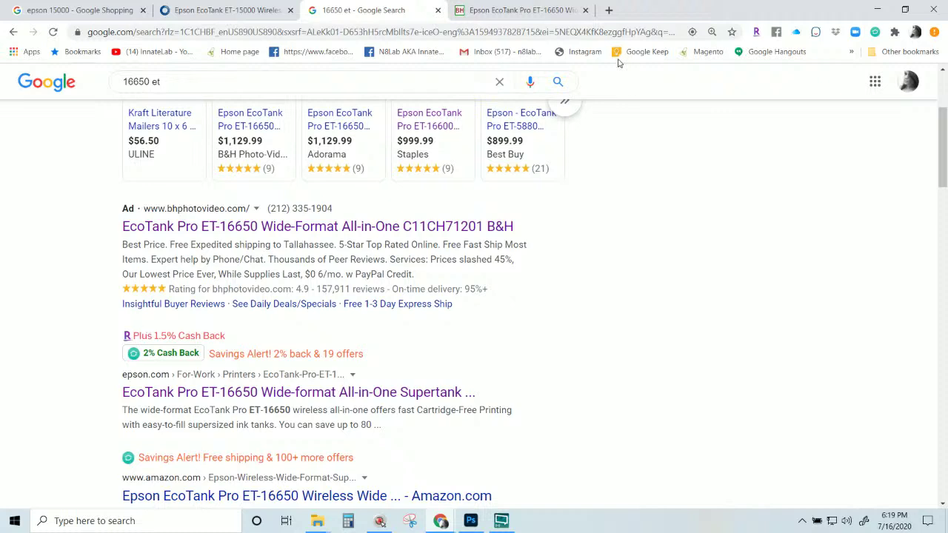
# - Go to the B&H ET-16650 page and dismiss its cash-back and coupon popups
pyautogui.click(541, 15)
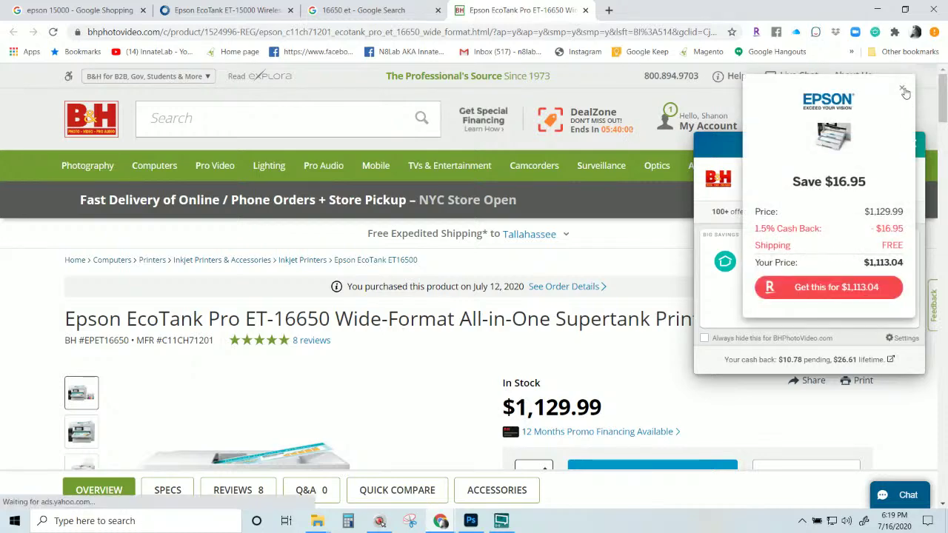
pyautogui.click(902, 90)
pyautogui.click(912, 143)
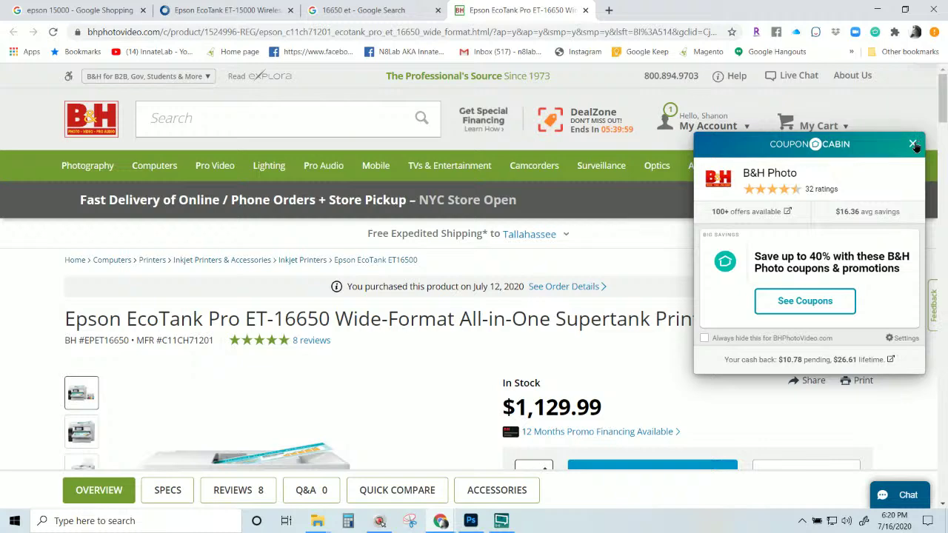
# - Compare the 12 ppm Color and 25 ppm Color print speed options on the B&H page, ending on 25 ppm Color
pyautogui.scroll(-2, 285, 309)
pyautogui.scroll(-1, 288, 310)
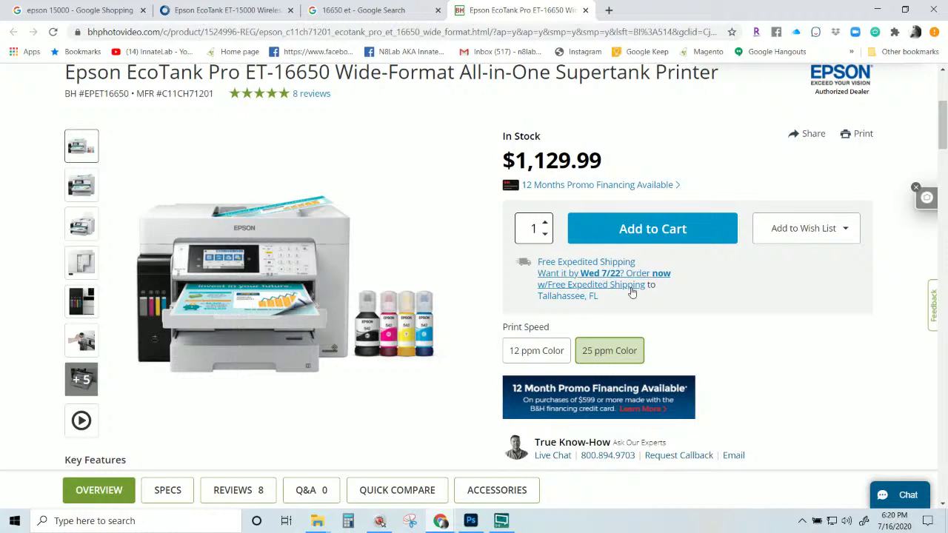
pyautogui.click(551, 356)
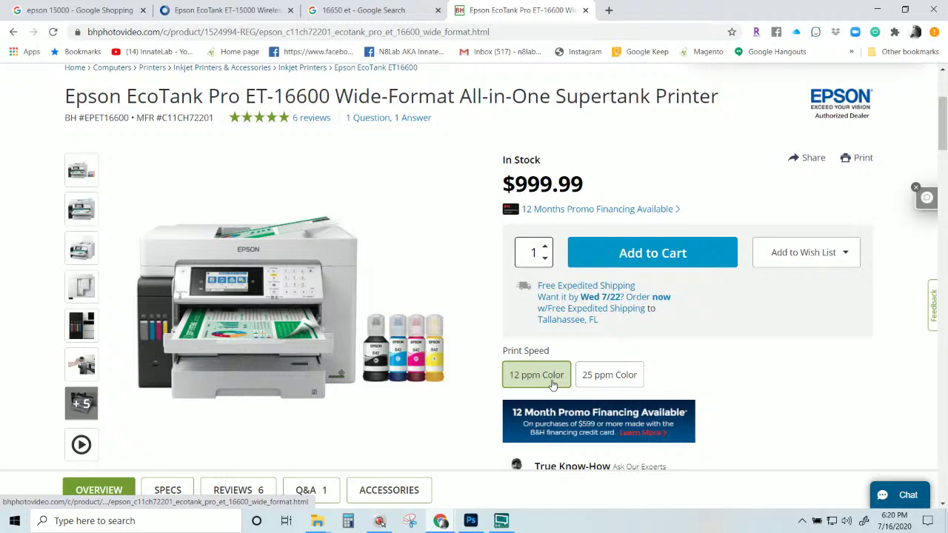
pyautogui.click(593, 376)
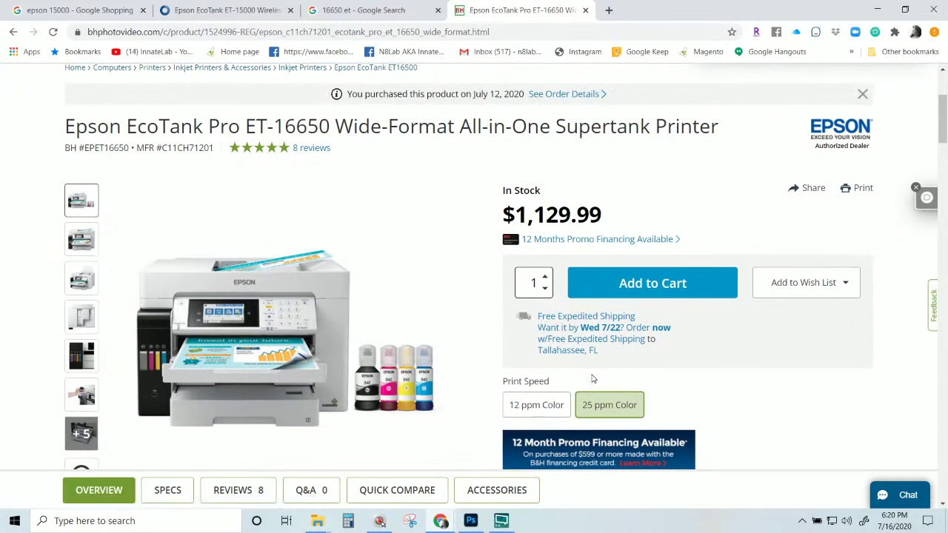
pyautogui.scroll(-1, 592, 378)
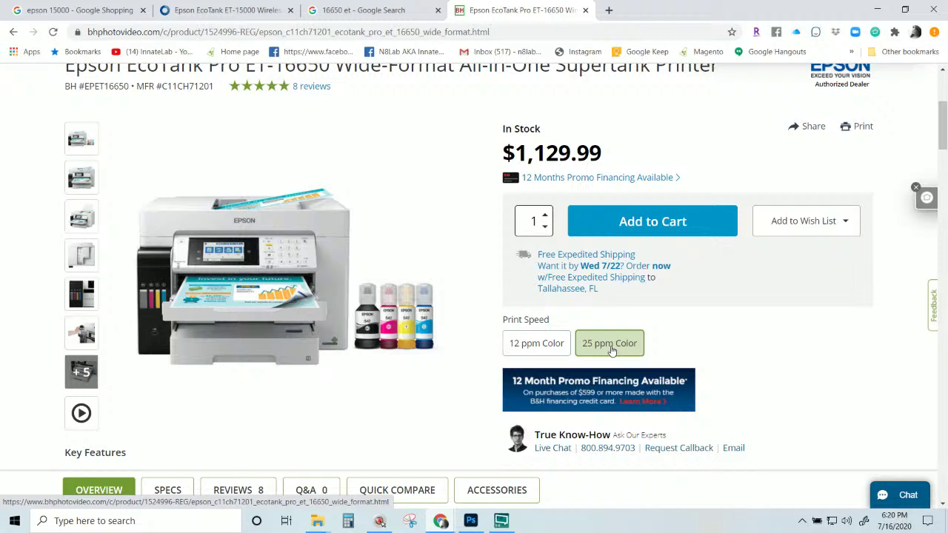
# - Switch to Photoshop and view the list of recently opened files
pyautogui.click(501, 521)
pyautogui.click(470, 521)
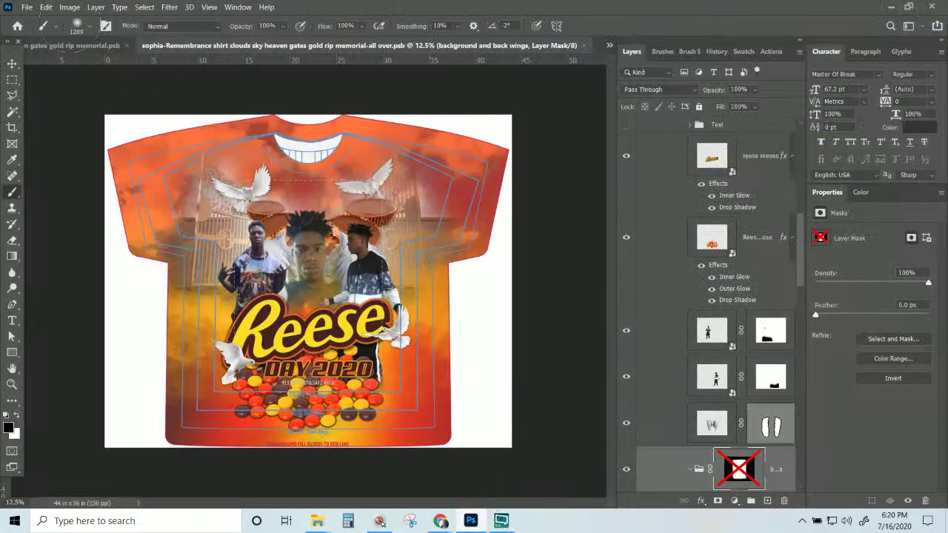
pyautogui.click(25, 7)
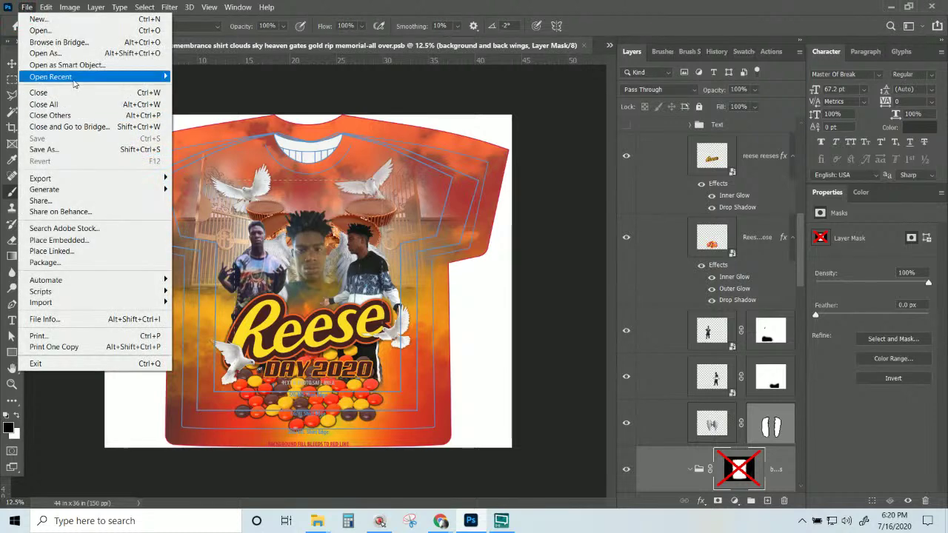
pyautogui.moveTo(74, 77)
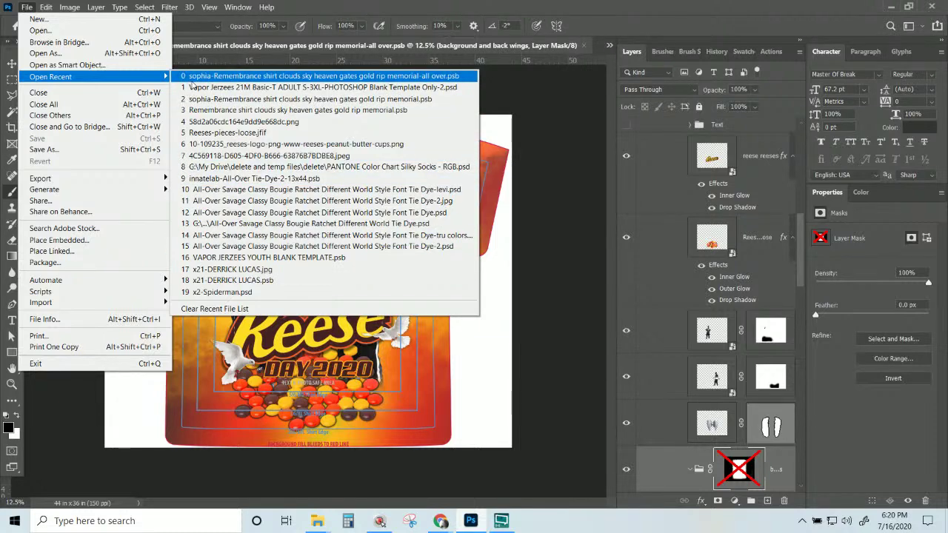
# - Switch to File Explorer and look through the "blank" search results in InnateLab Photoshop Templates
pyautogui.click(317, 521)
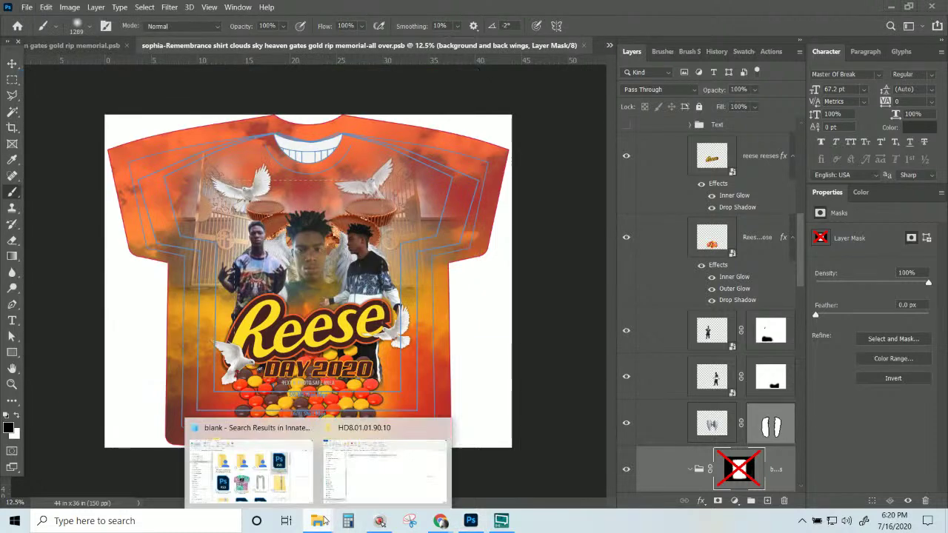
pyautogui.click(310, 442)
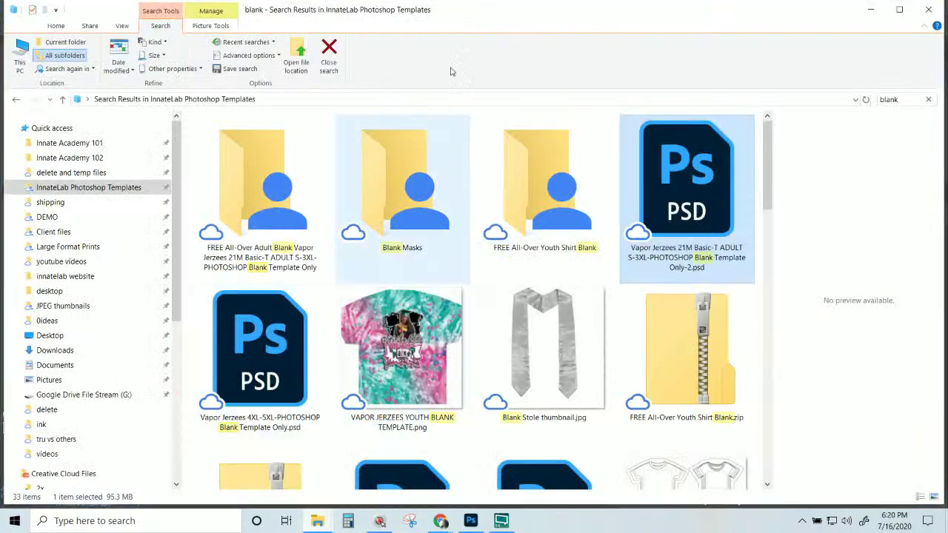
pyautogui.scroll(-8, 503, 185)
pyautogui.scroll(8, 504, 185)
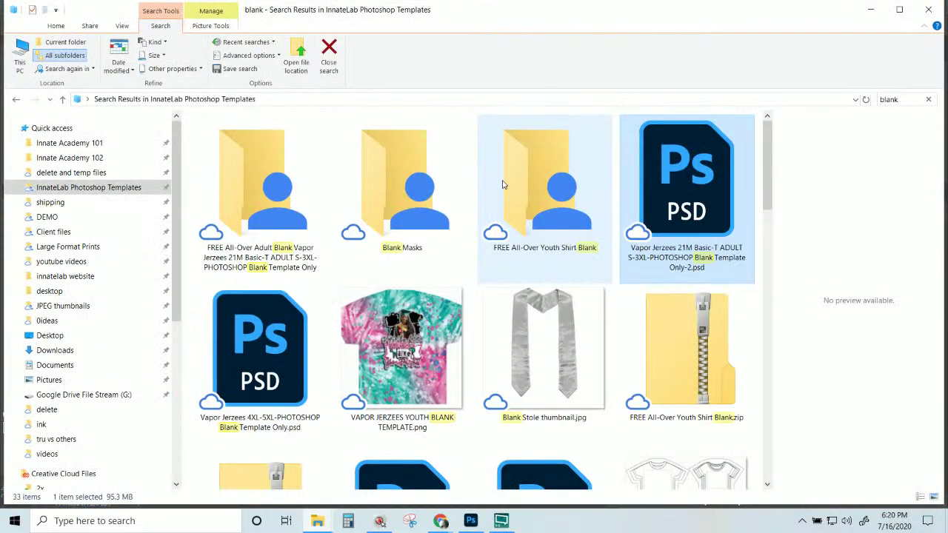
pyautogui.scroll(-6, 494, 192)
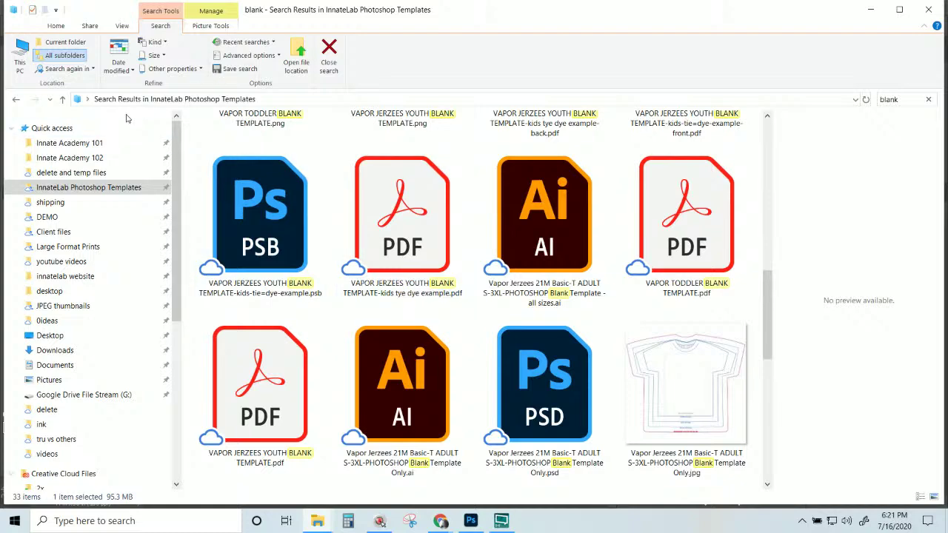
# - Open the "Gone But Not Forgotten" remembrance shirt JPG from the Client files folder in Photoshop
pyautogui.click(62, 232)
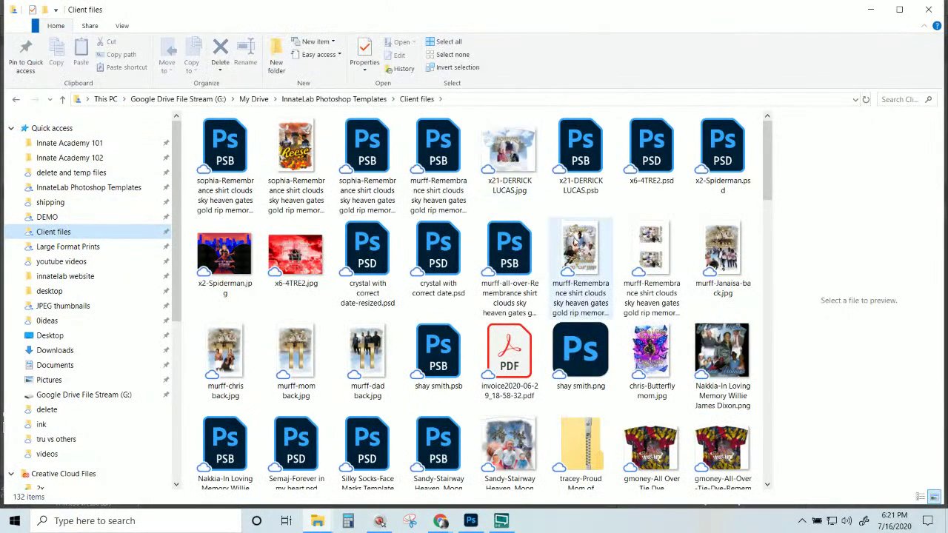
pyautogui.click(575, 242)
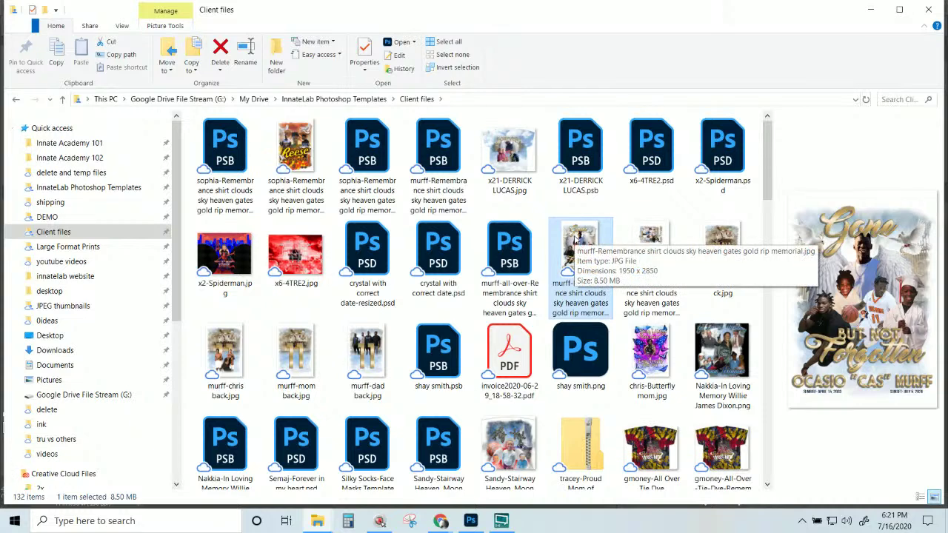
pyautogui.doubleClick(575, 242)
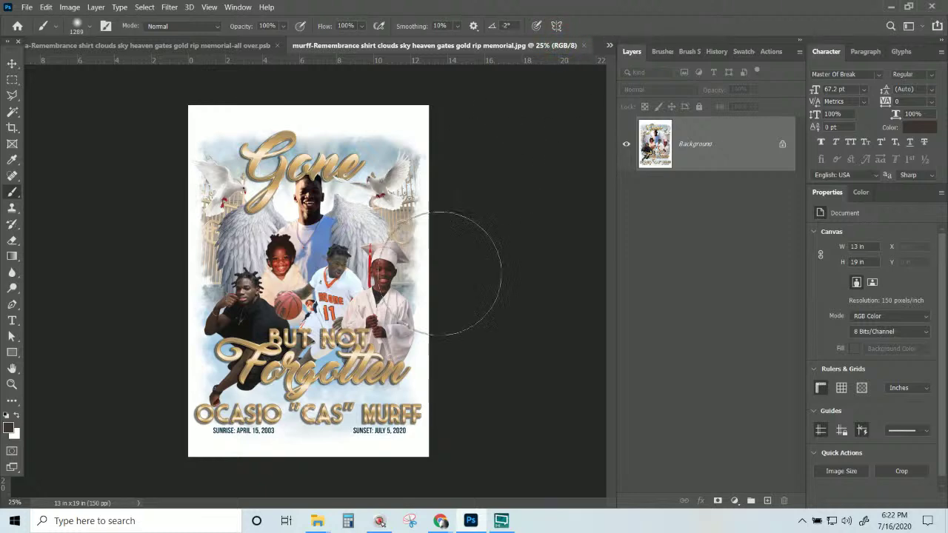
# - Switch back to Chrome and bring up the Adorama ET-15000 product page
pyautogui.moveTo(440, 522)
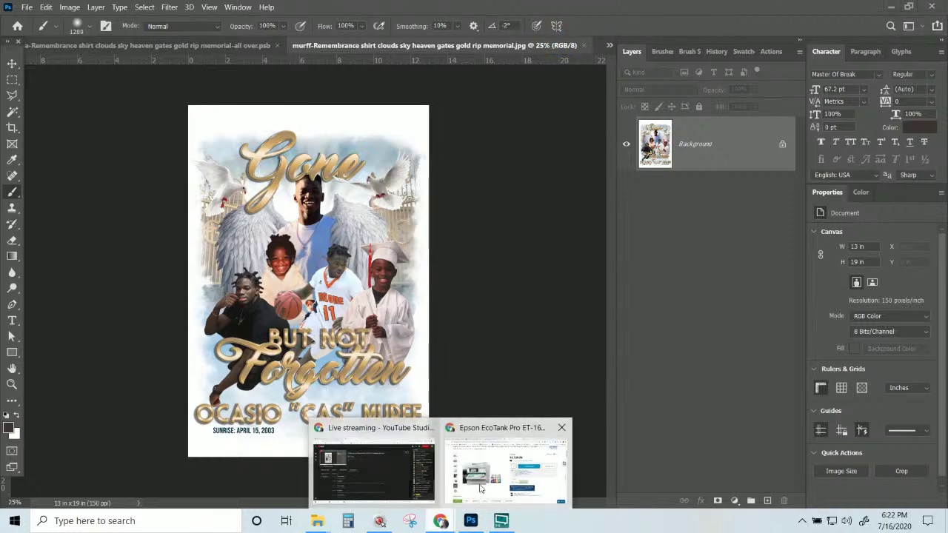
pyautogui.click(505, 466)
pyautogui.click(222, 10)
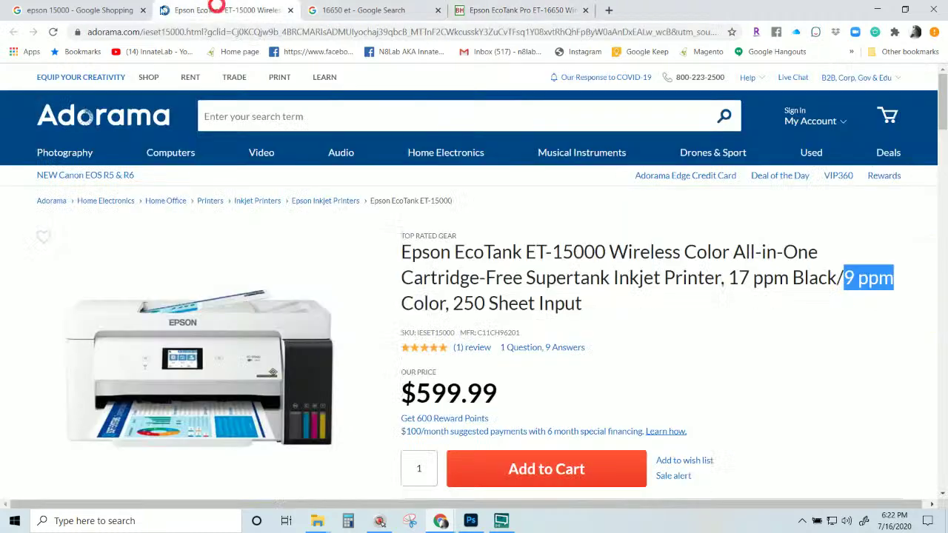
# - Switch to Photoshop and hide the TurnOFF4Printing guide layer in the Reese all-over shirt document
pyautogui.click(470, 520)
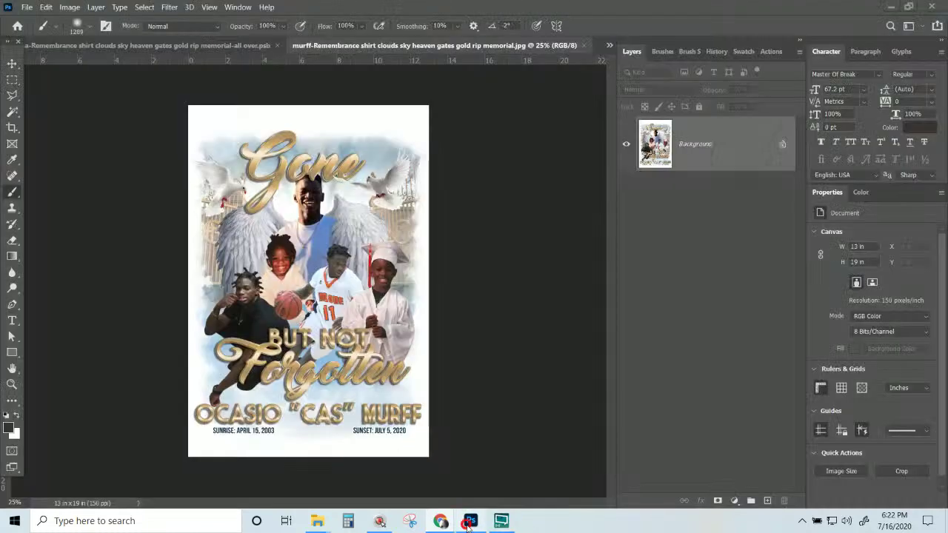
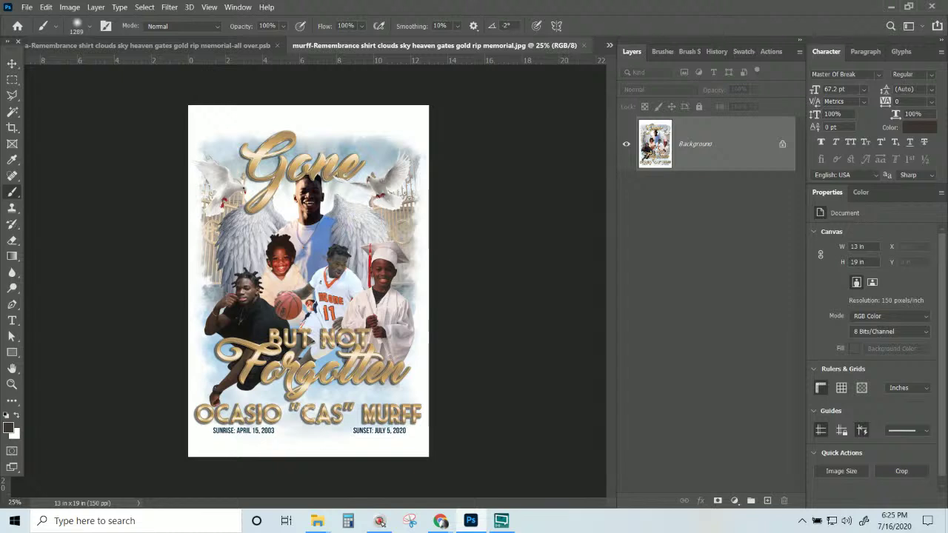
pyautogui.click(221, 45)
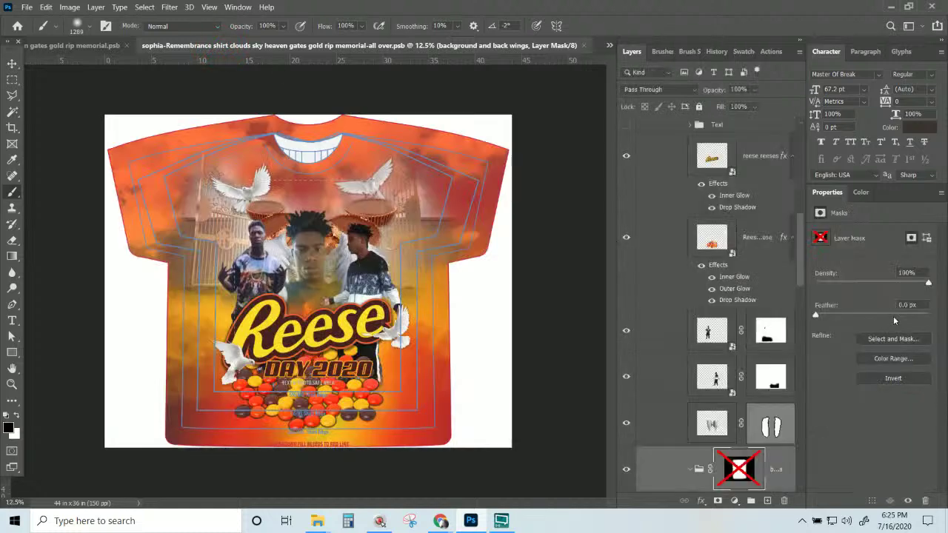
pyautogui.moveTo(801, 232); pyautogui.dragTo(792, 133)
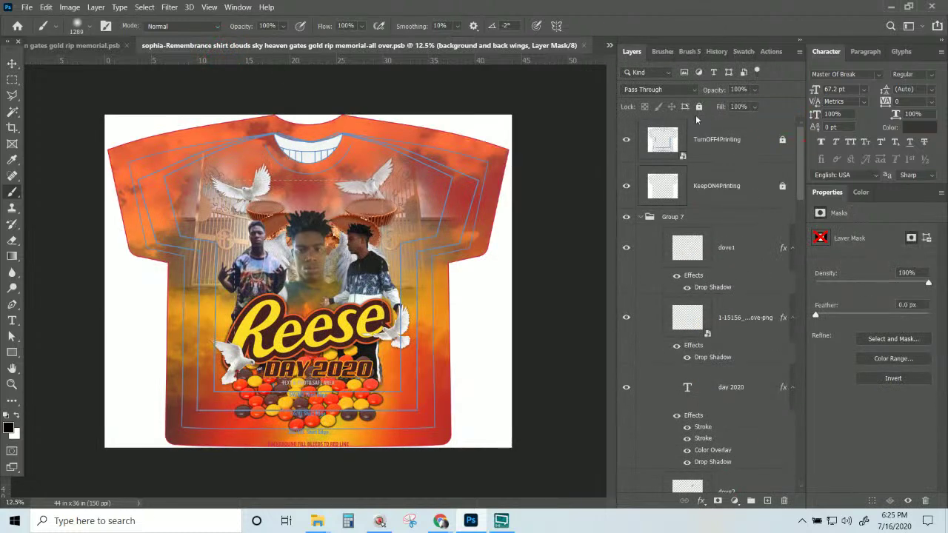
pyautogui.click(627, 140)
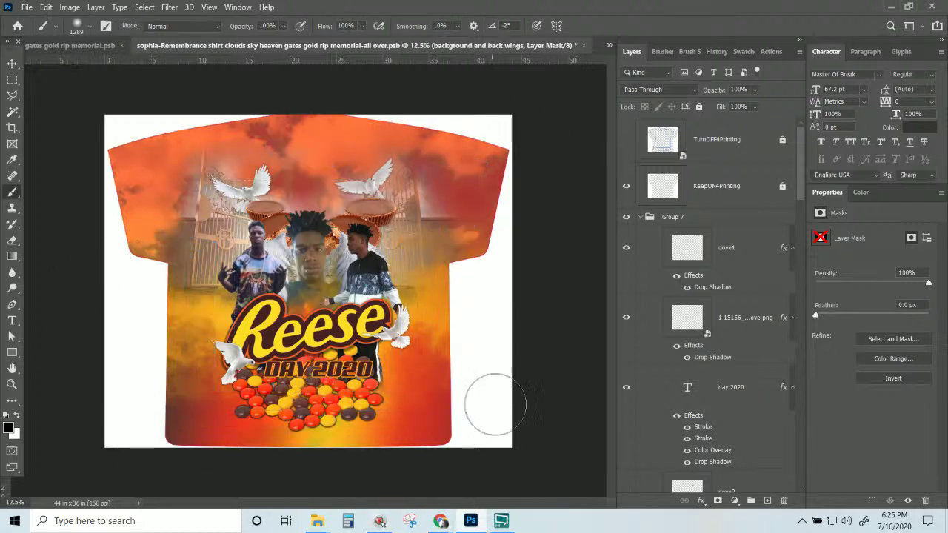
# - Toggle the KeepON4Printing layer off and on to compare the full artwork with the shirt-shaped cutout
pyautogui.click(625, 187)
pyautogui.click(626, 187)
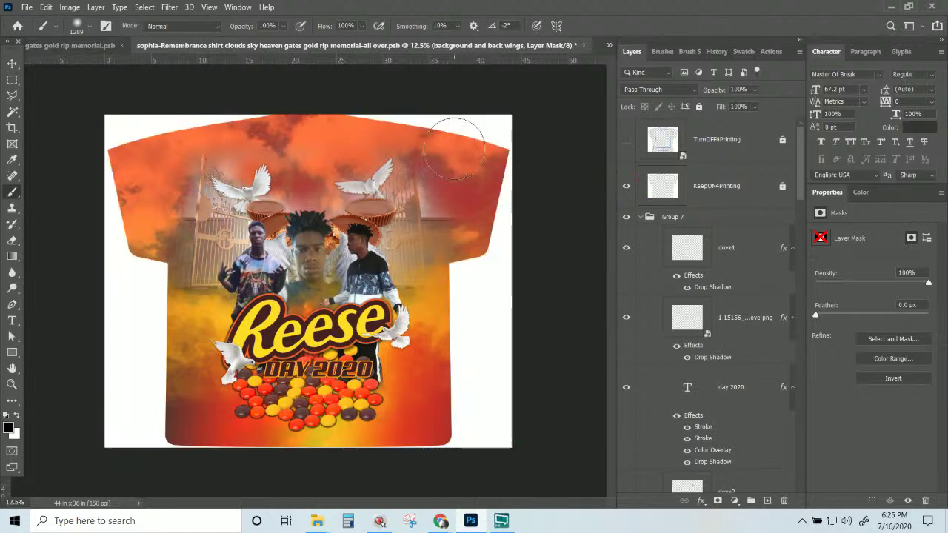
pyautogui.click(625, 187)
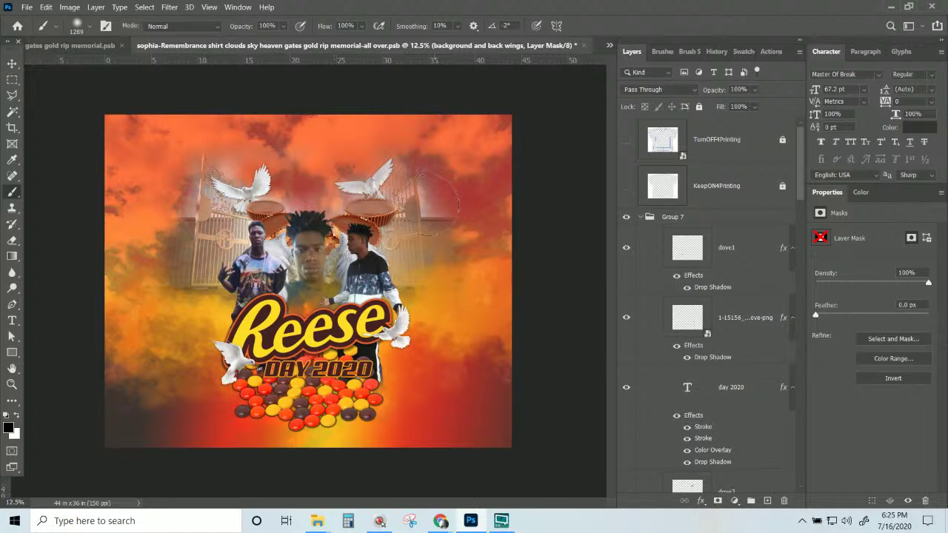
pyautogui.click(625, 187)
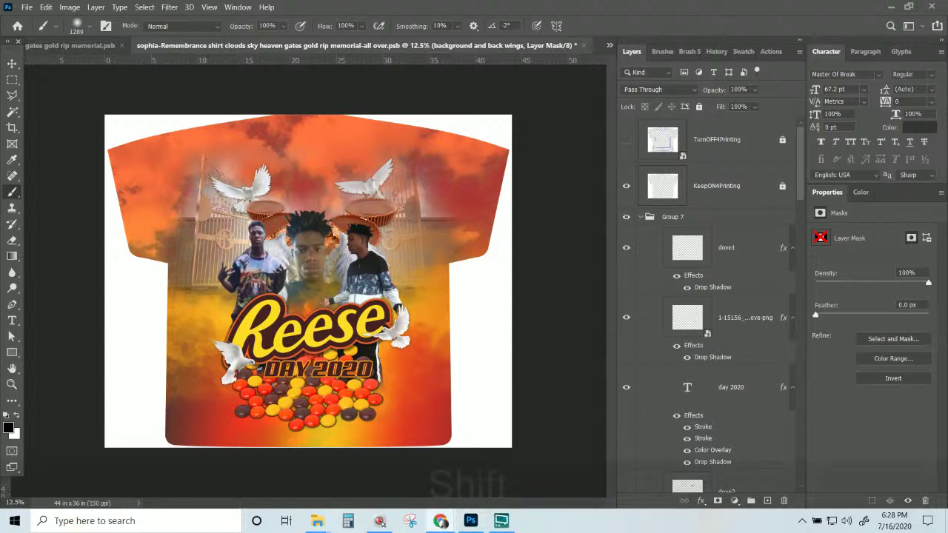
pyautogui.write('Innatelab.com')
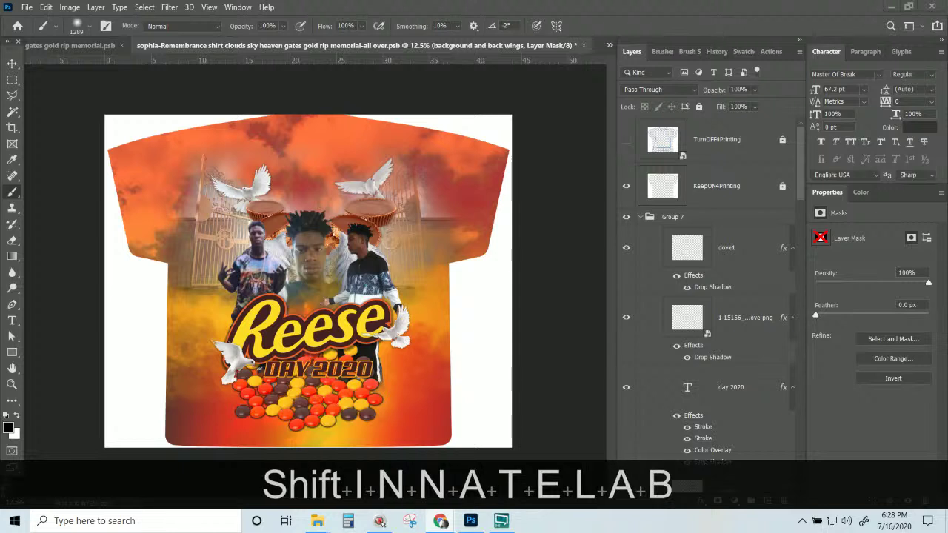
pyautogui.press('Return')
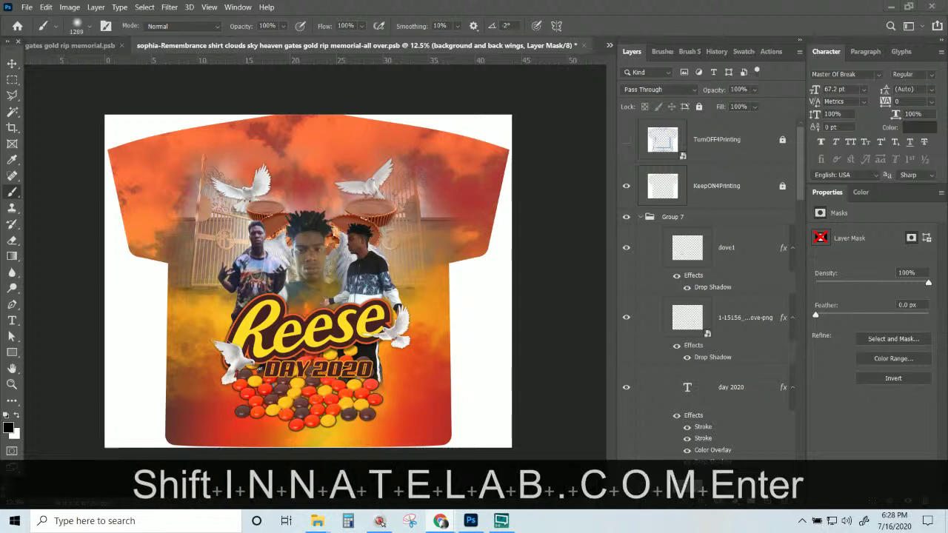
pyautogui.write('Innate C')
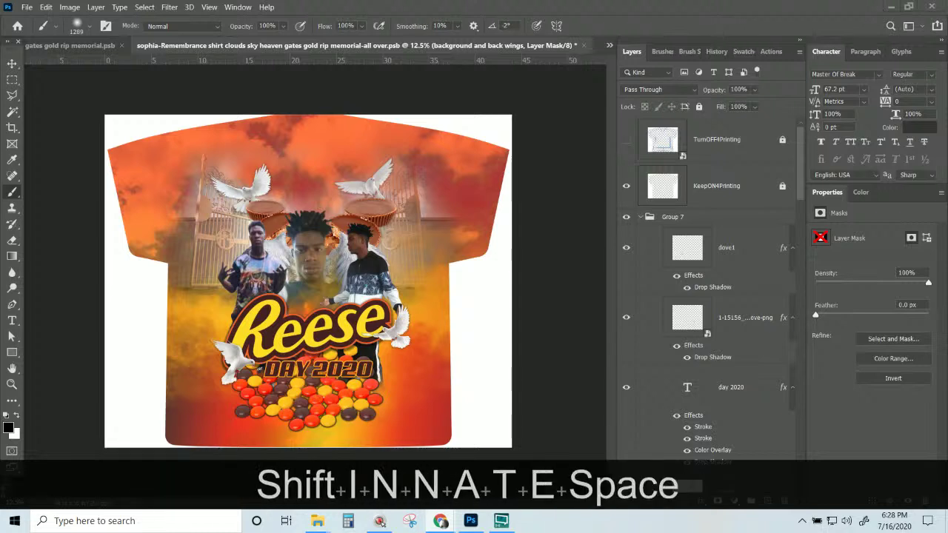
pyautogui.write('reate')
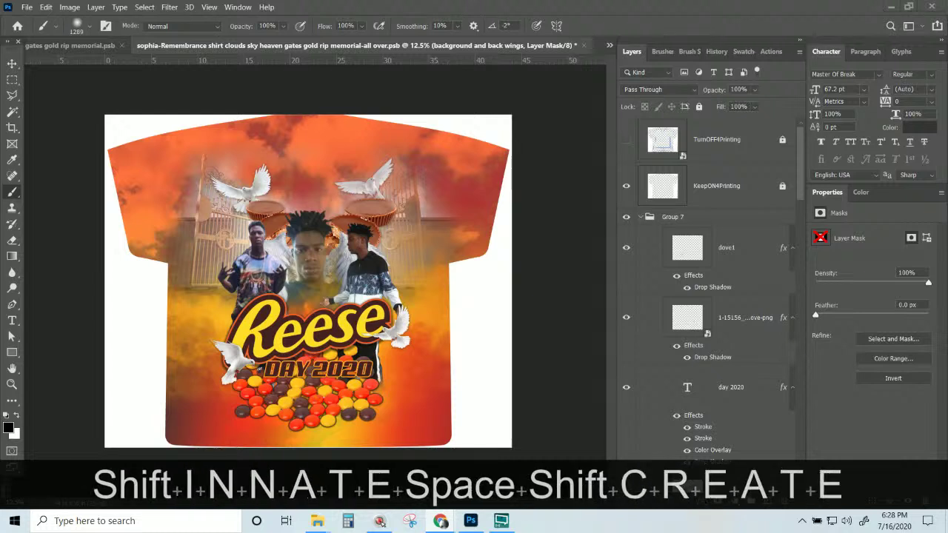
pyautogui.press('BackSpace')
pyautogui.write('ives ')
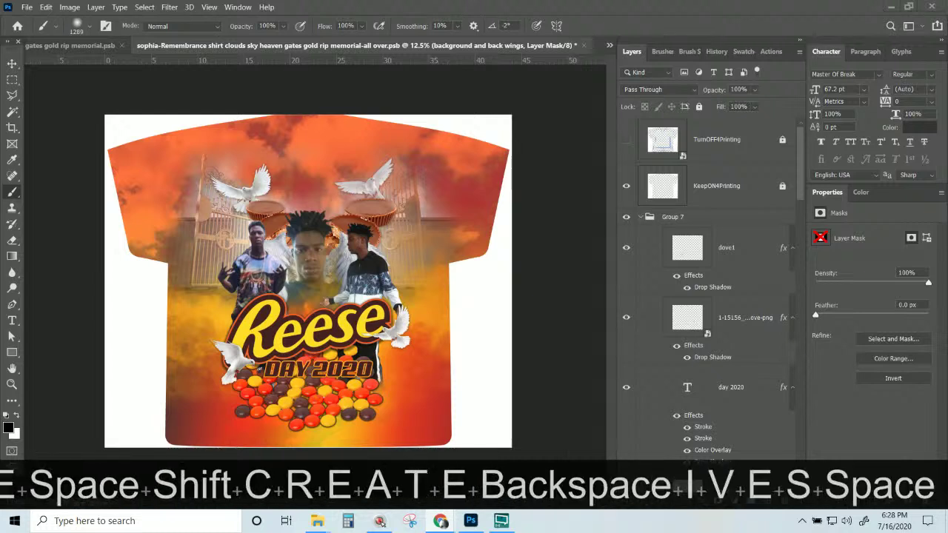
pyautogui.write('Faceboo')
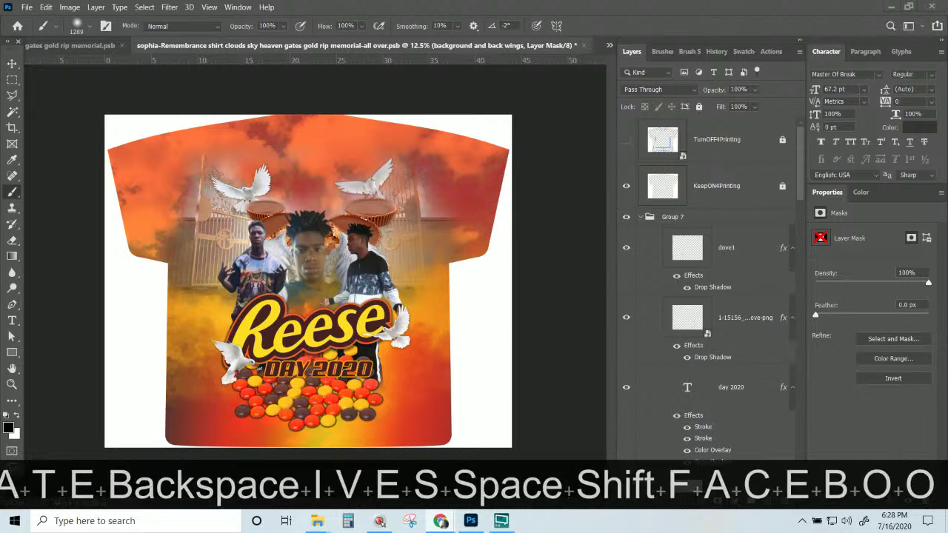
pyautogui.write('k Group')
pyautogui.press('Return')
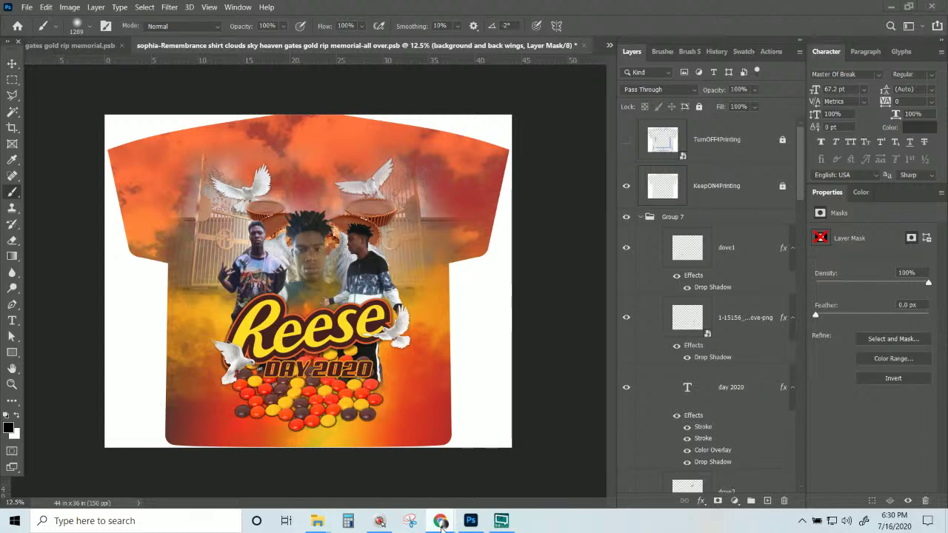
# - Switch to Chrome, close the ET-16650 and Adorama printer tabs, and open the bookmarked Innate Lab home page
pyautogui.moveTo(440, 520)
pyautogui.click(503, 472)
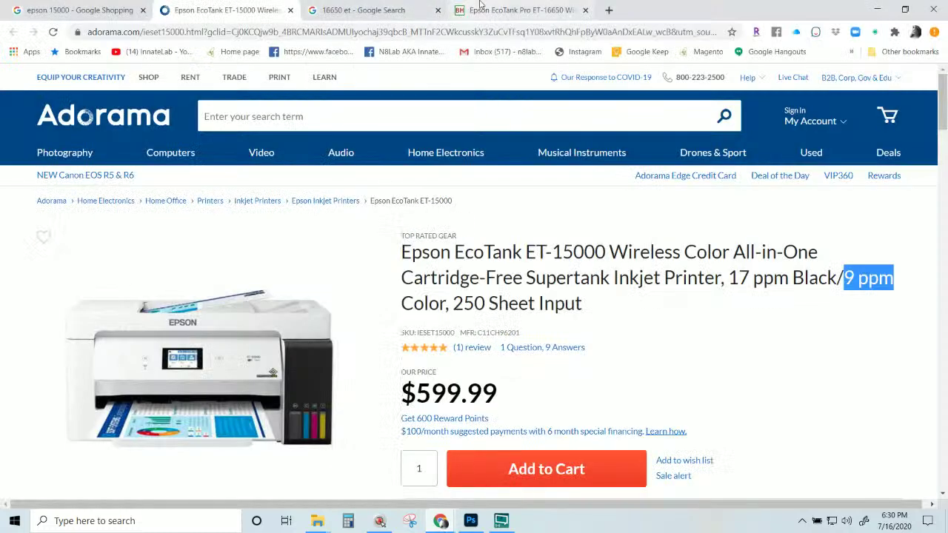
pyautogui.click(584, 10)
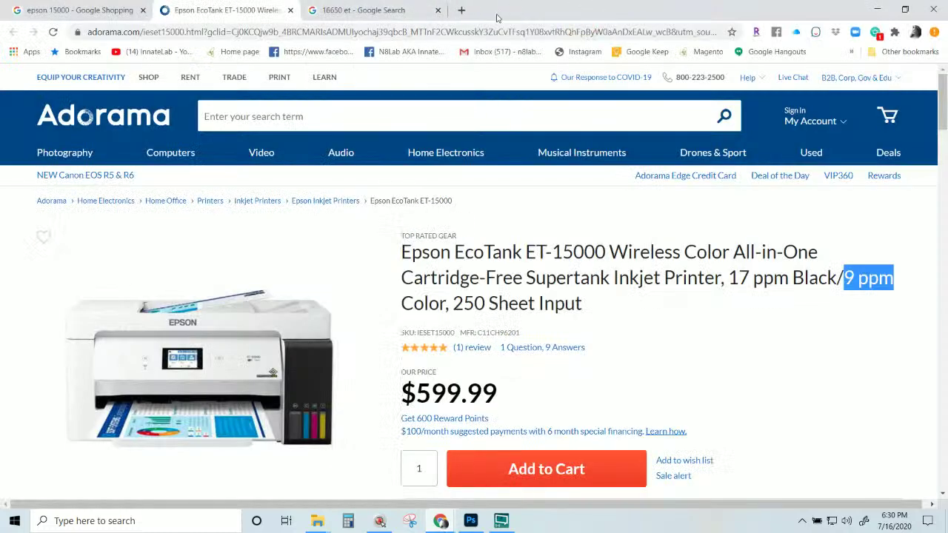
pyautogui.click(437, 10)
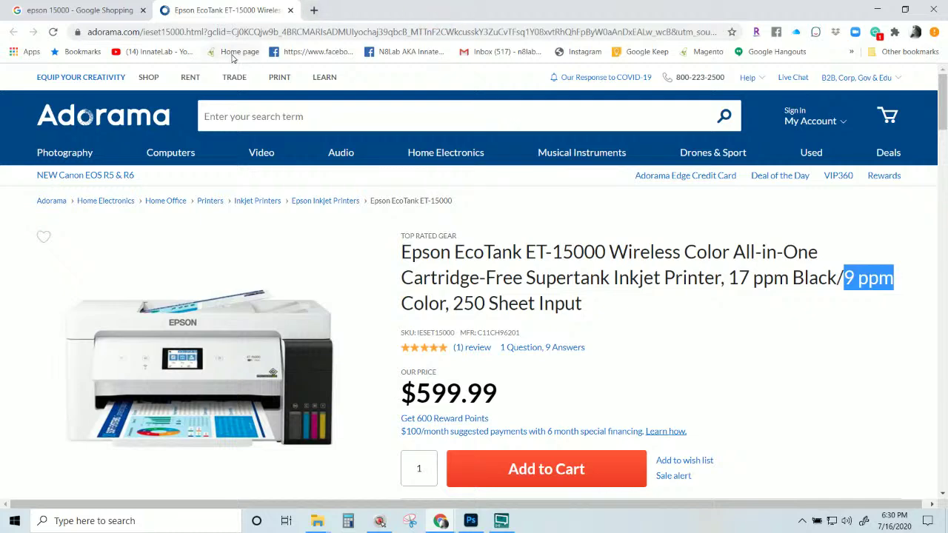
pyautogui.click(292, 10)
pyautogui.click(222, 50)
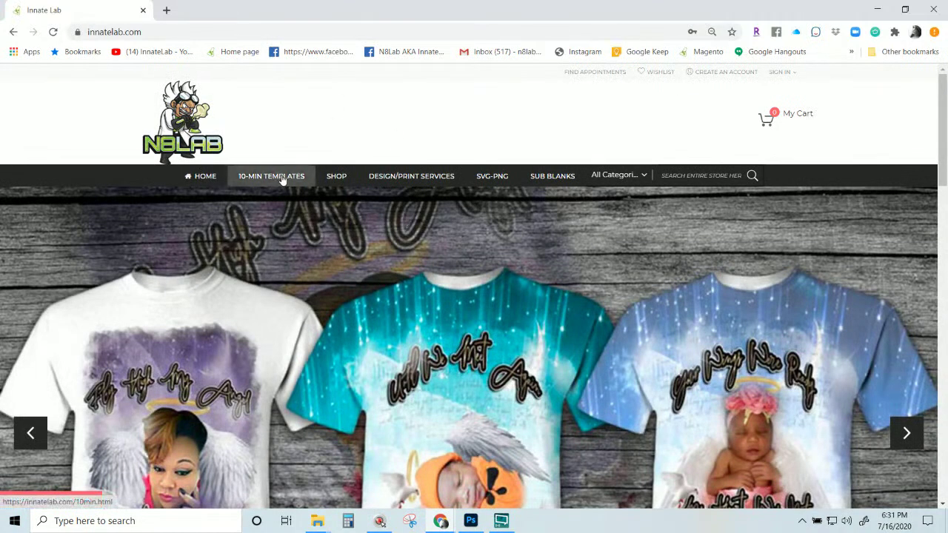
# - Open the 10-Min Templates category and load the 7-17 Innate Academy 103 KISS Airbrush course in a new tab
pyautogui.scroll(-5, 283, 178)
pyautogui.scroll(6, 282, 180)
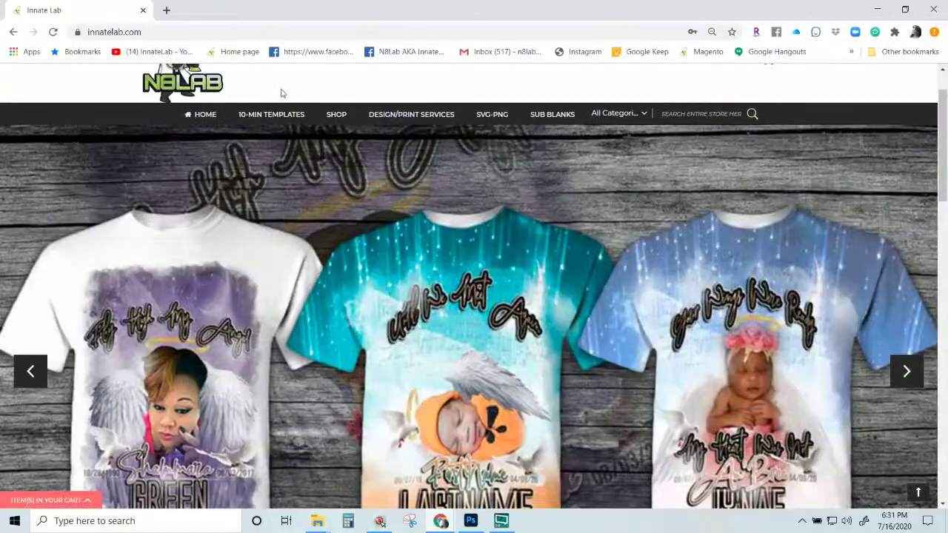
pyautogui.click(282, 114)
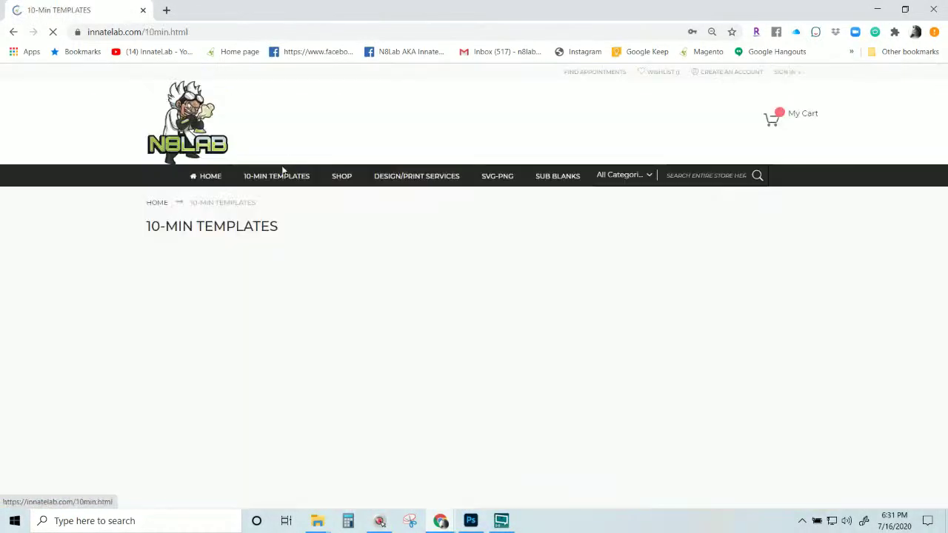
pyautogui.scroll(-1, 376, 266)
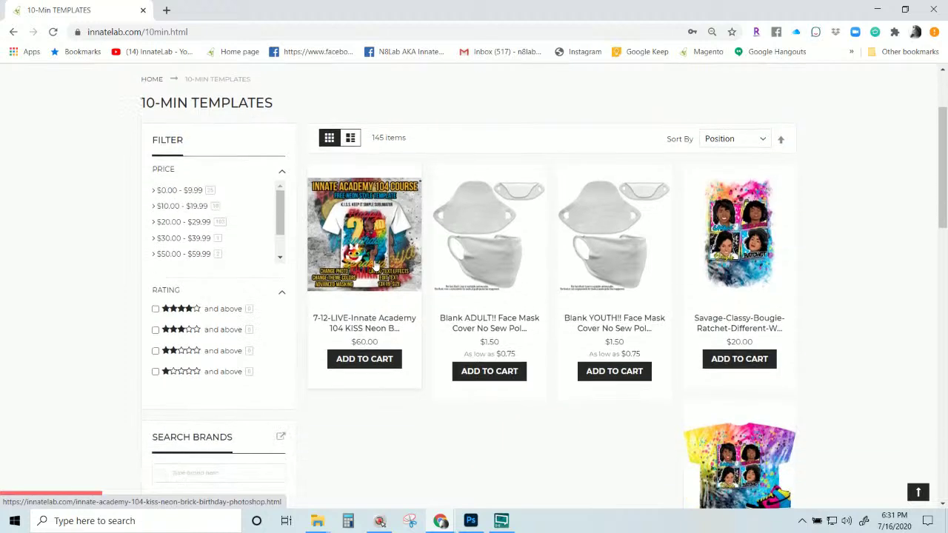
pyautogui.scroll(-1, 376, 266)
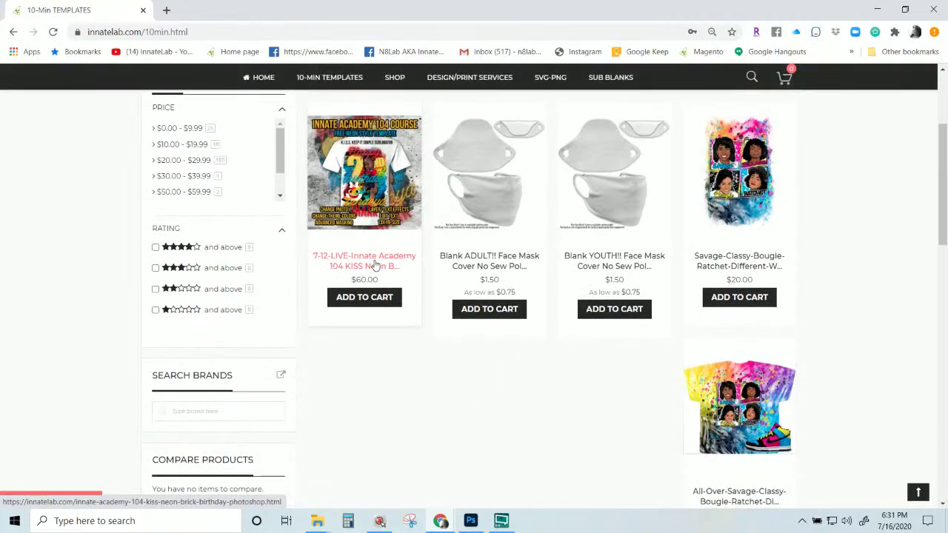
pyautogui.scroll(-6, 512, 364)
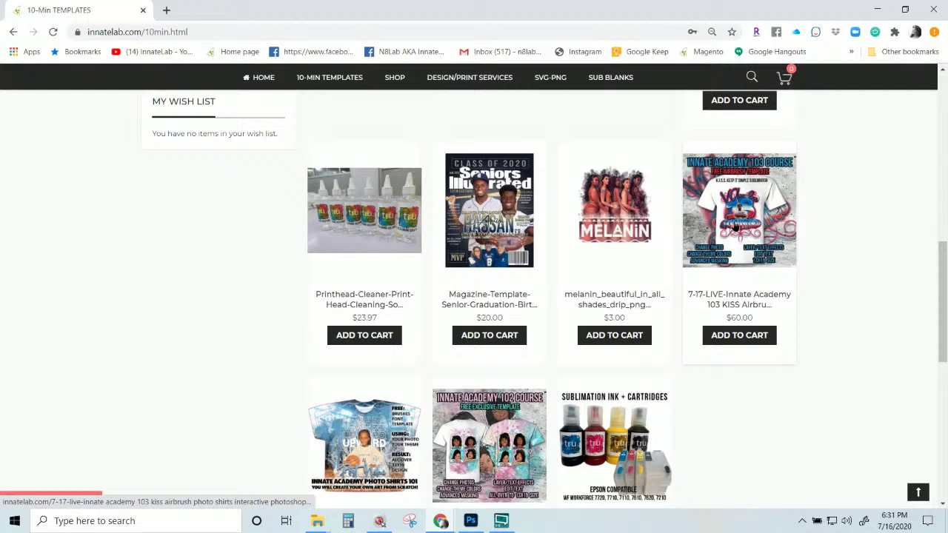
pyautogui.rightClick(734, 220)
pyautogui.click(748, 228)
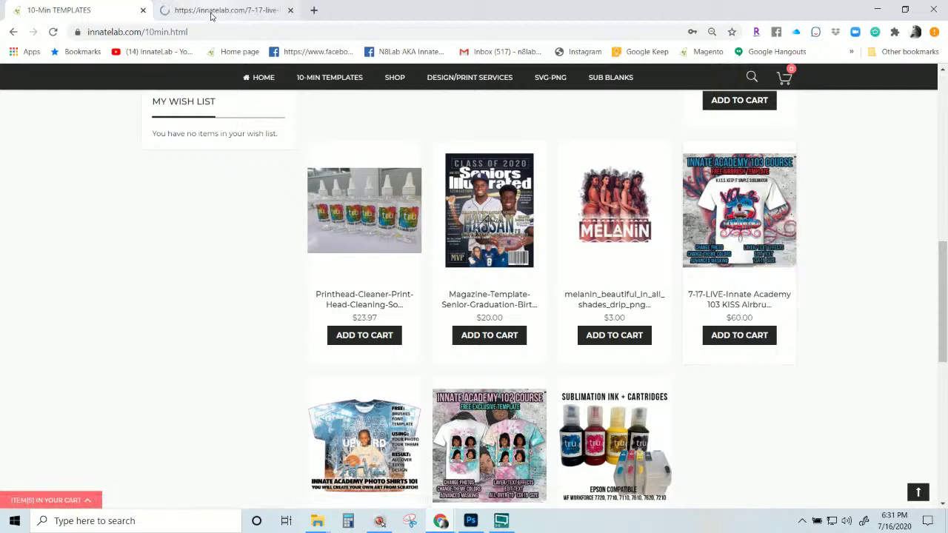
# - Look through the 10-Min Templates listing and open the Pre-Recorded Innate Academy 102 course in a new tab
pyautogui.scroll(1, 398, 397)
pyautogui.scroll(6, 398, 397)
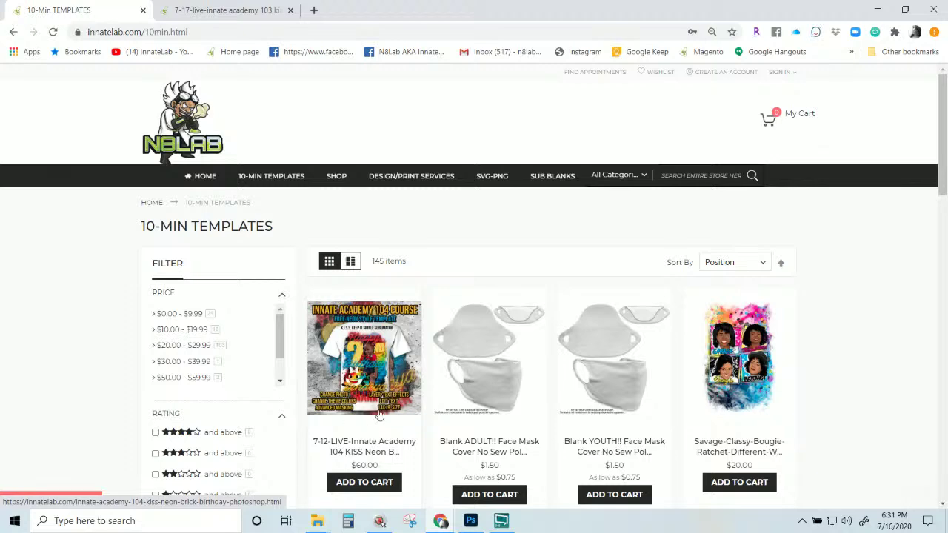
pyautogui.scroll(-2, 390, 336)
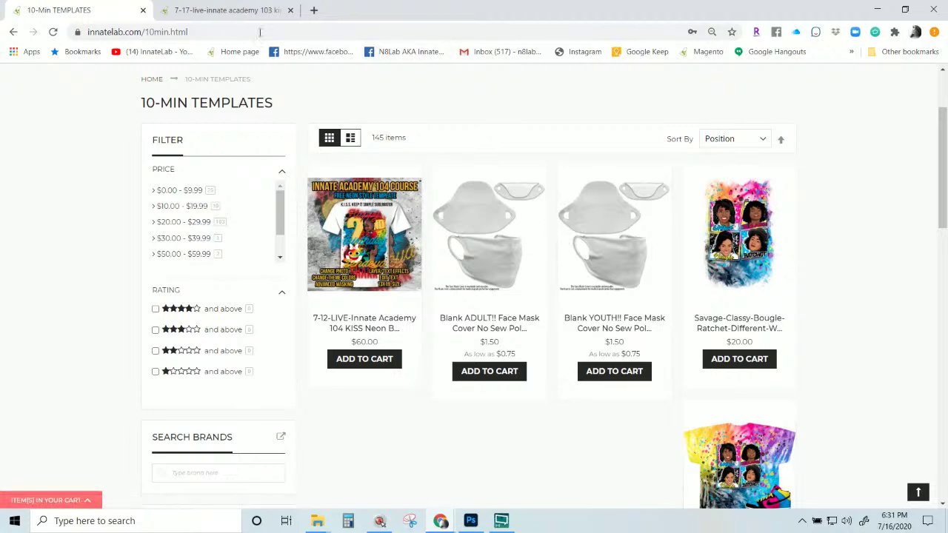
pyautogui.scroll(-8, 622, 245)
pyautogui.scroll(-3, 622, 244)
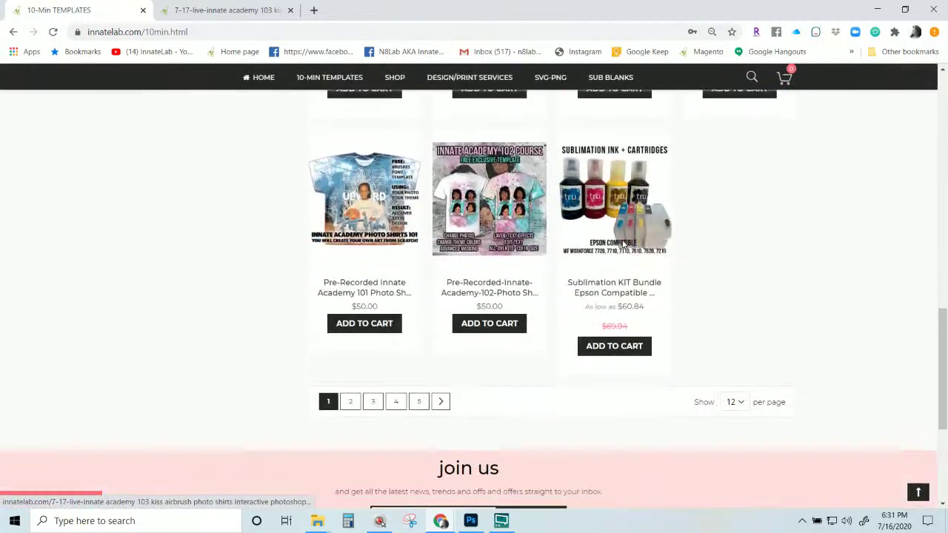
pyautogui.rightClick(513, 216)
pyautogui.click(513, 219)
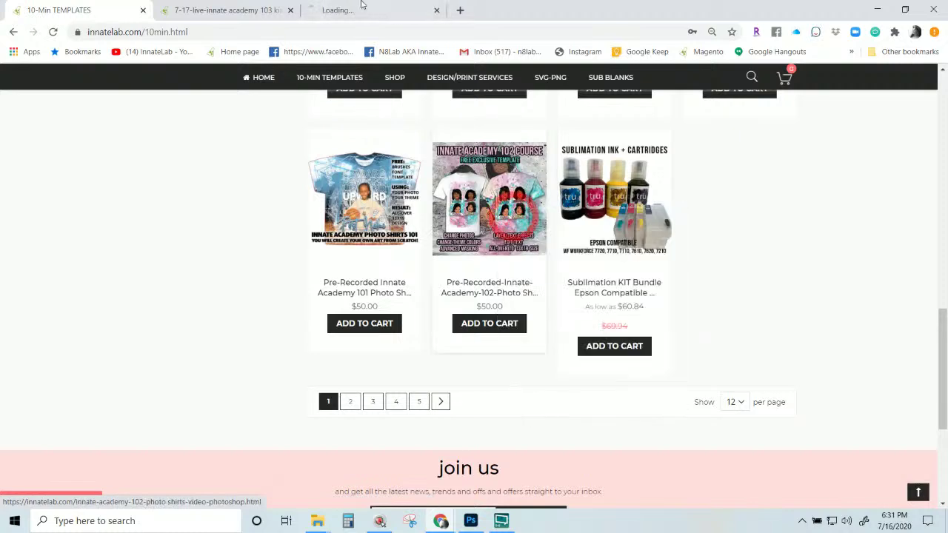
# - Bring up the Innate Academy 102 course page, examine its details and highlight the course price
pyautogui.click(349, 14)
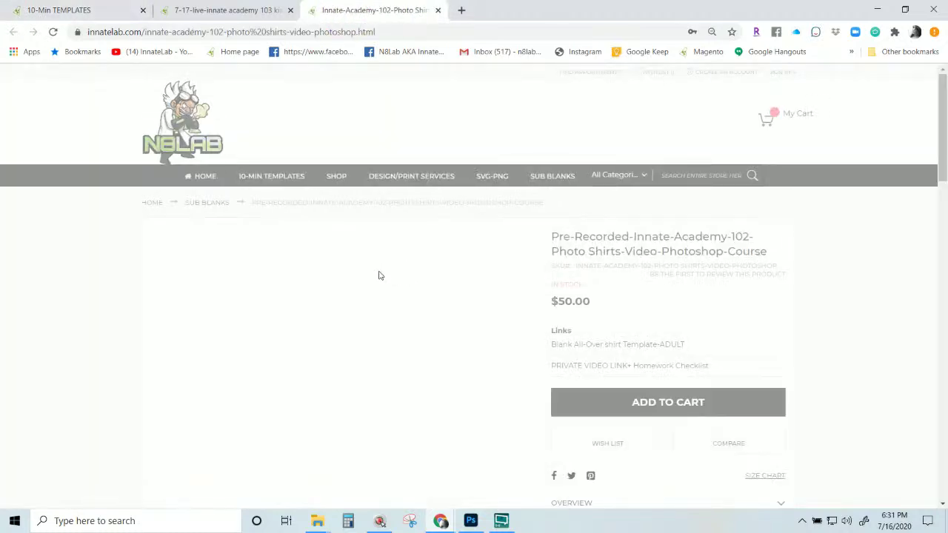
pyautogui.scroll(-3, 426, 337)
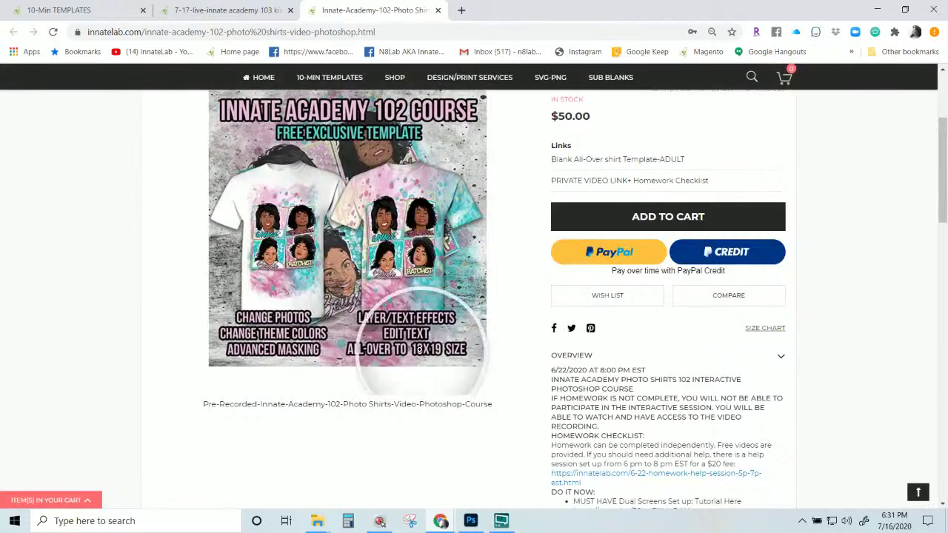
pyautogui.scroll(1, 518, 237)
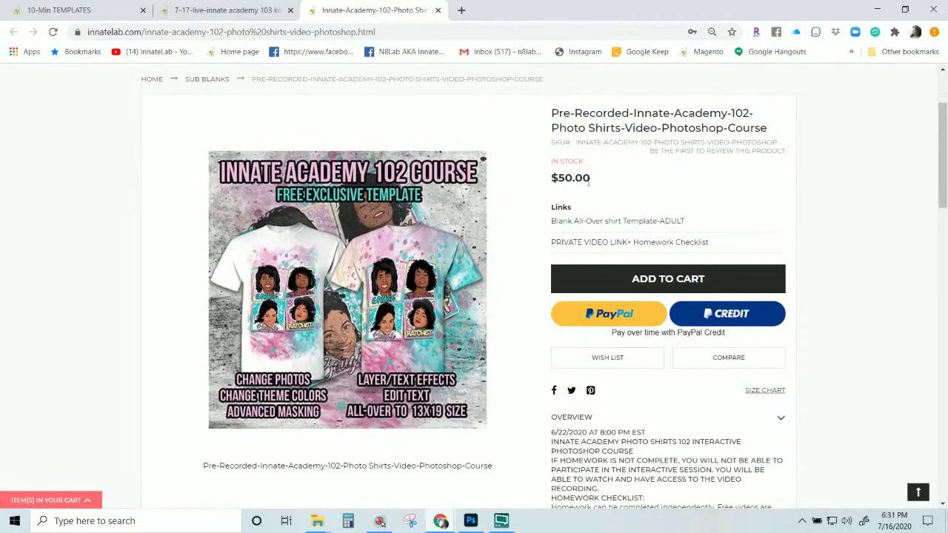
pyautogui.moveTo(550, 111); pyautogui.dragTo(552, 179)
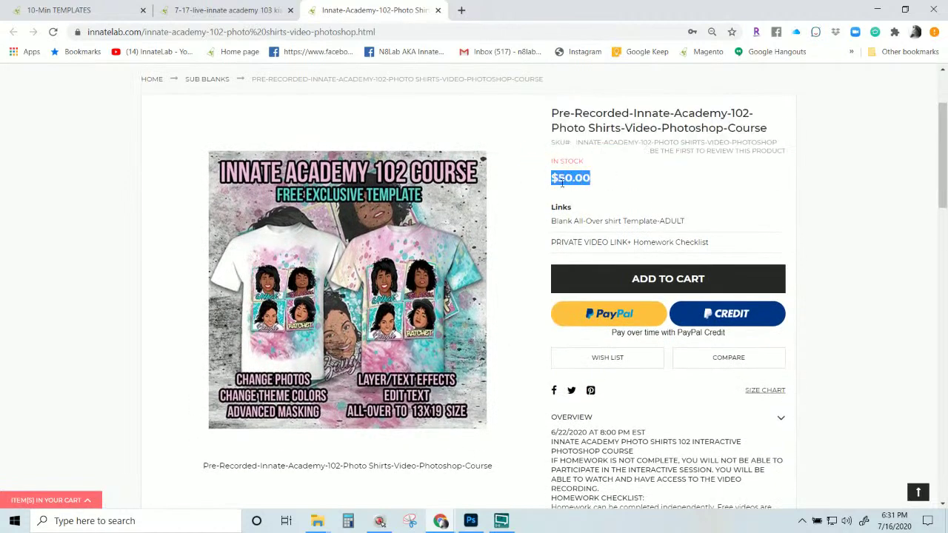
# - Switch to the 7-17 Innate Academy 103 course page and examine its template image, price and included links
pyautogui.click(252, 10)
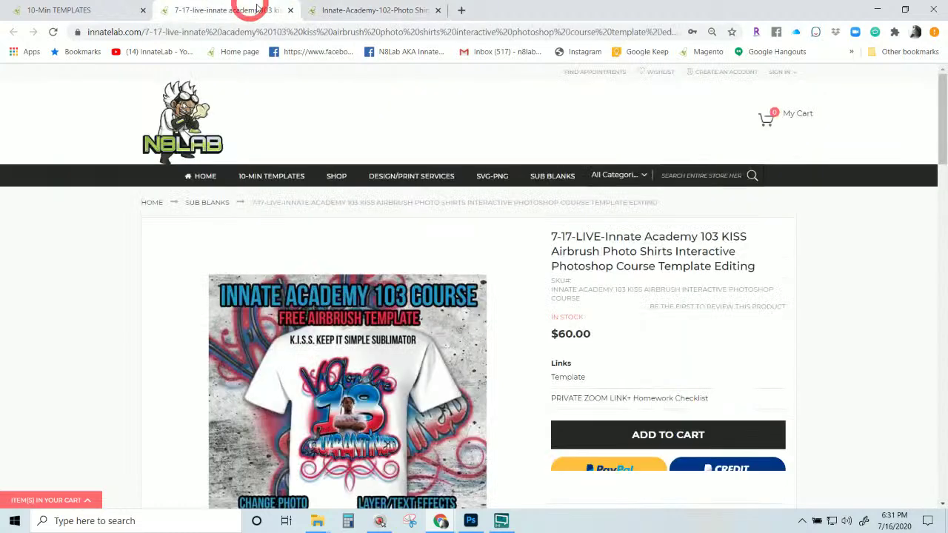
pyautogui.scroll(-2, 399, 304)
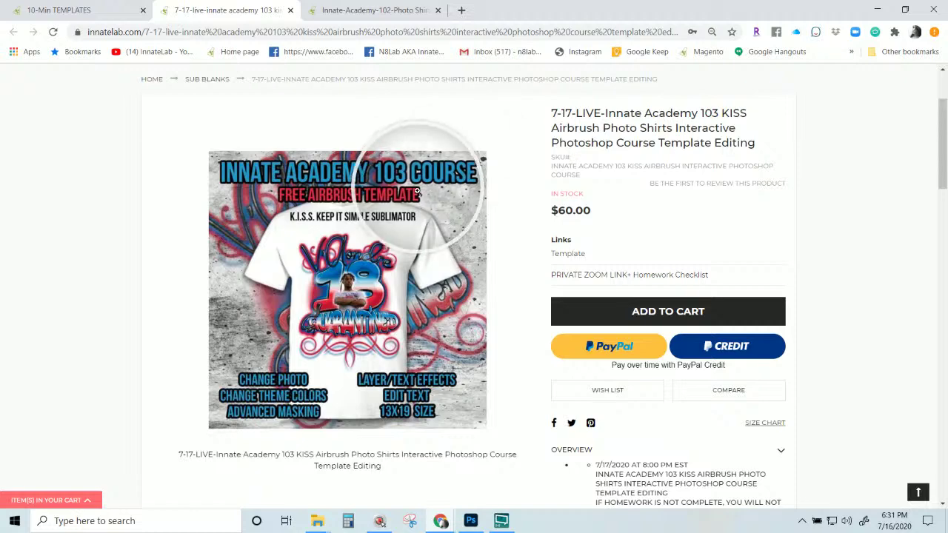
# - Examine the Innate Academy 103 course's template image and the overview text of its product page
pyautogui.scroll(-4, 487, 336)
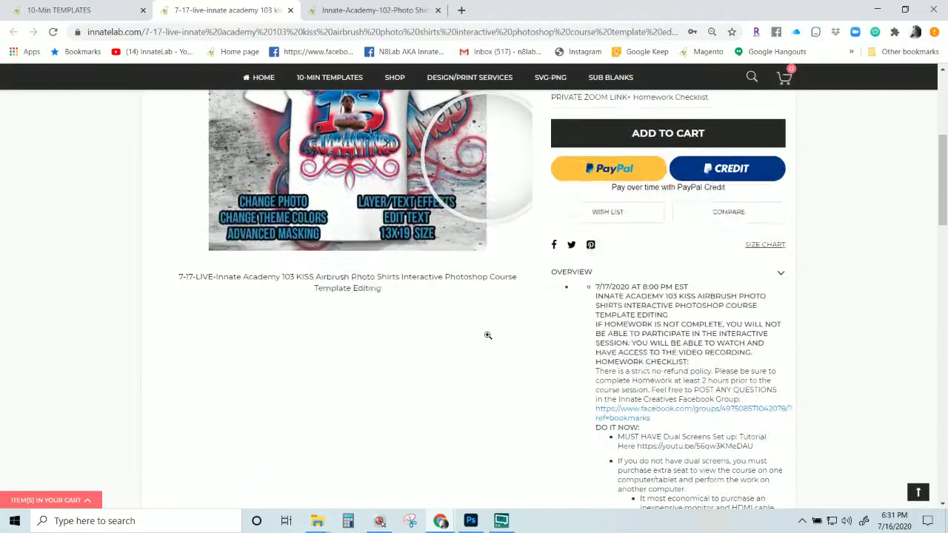
pyautogui.scroll(2, 487, 339)
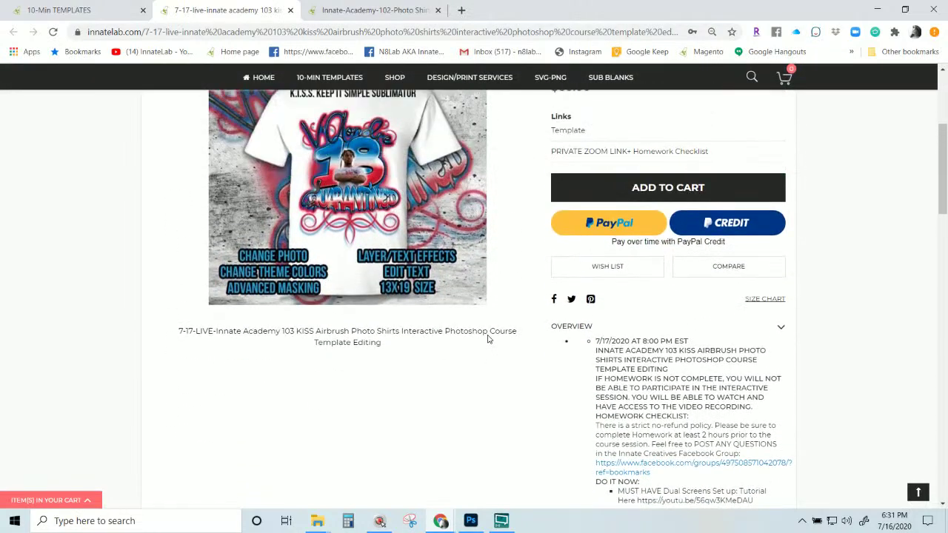
pyautogui.scroll(2, 487, 339)
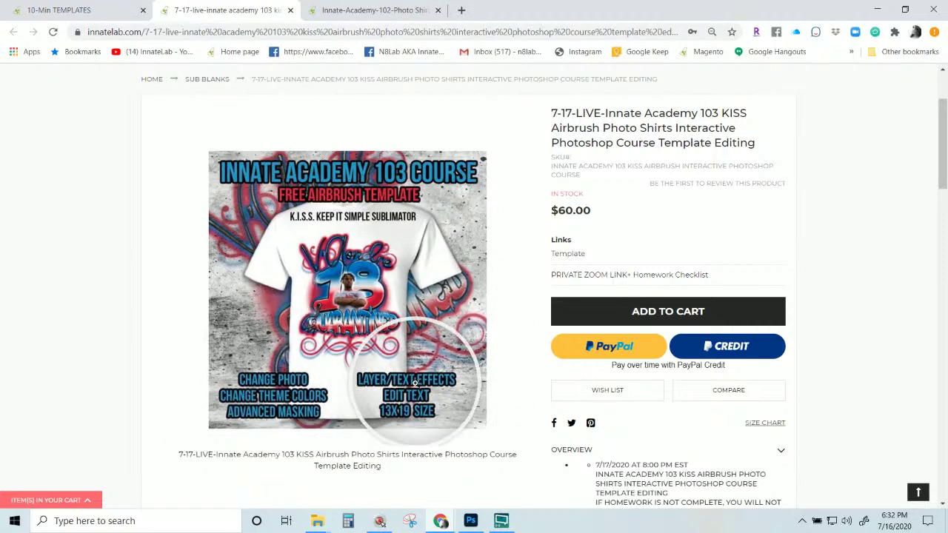
pyautogui.scroll(-2, 416, 383)
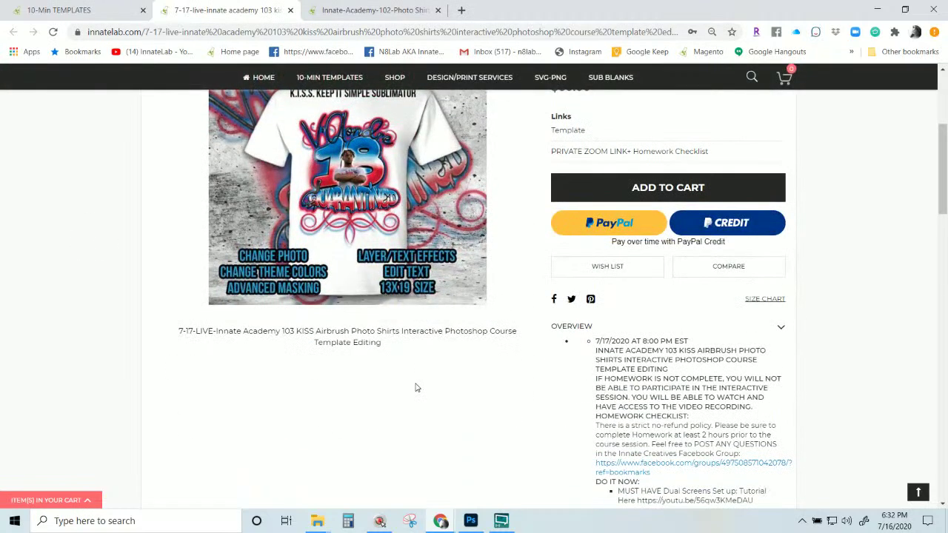
pyautogui.scroll(-5, 415, 387)
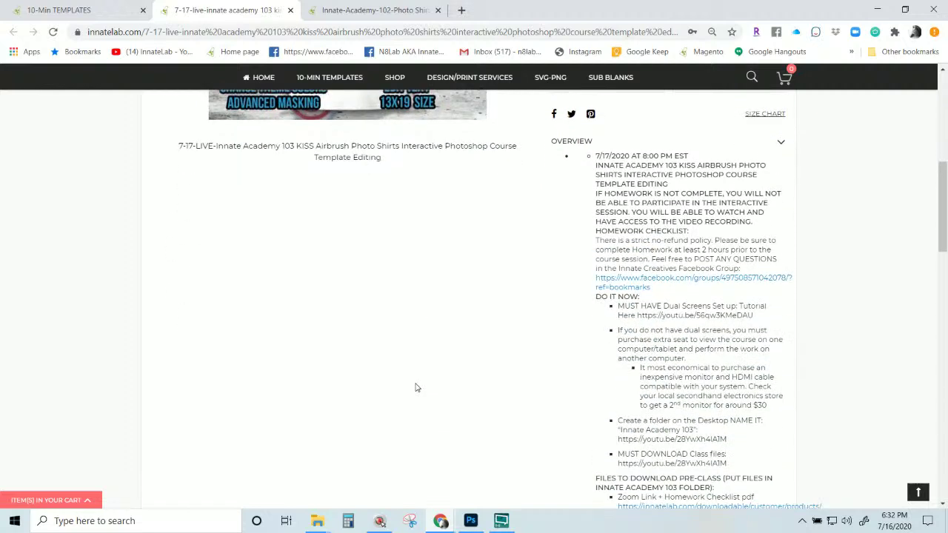
pyautogui.scroll(-5, 416, 387)
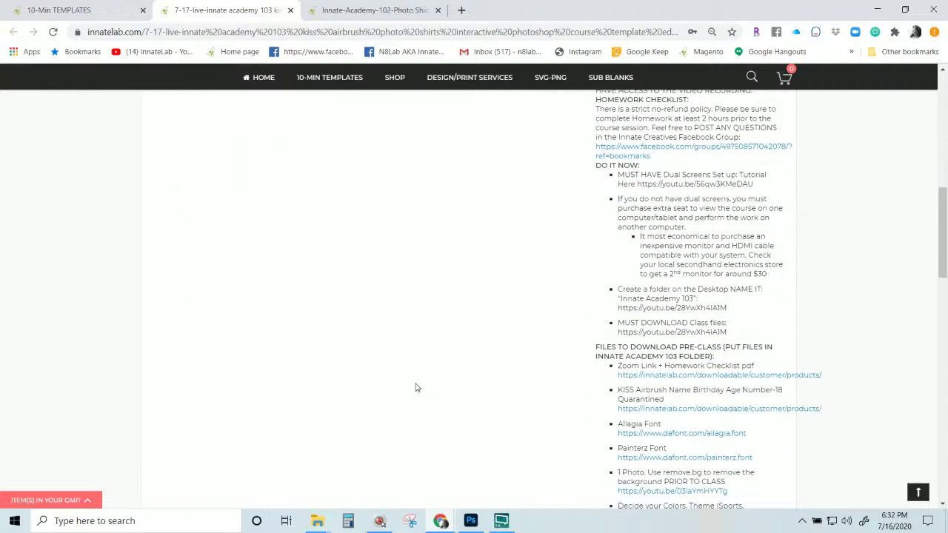
pyautogui.scroll(10, 415, 387)
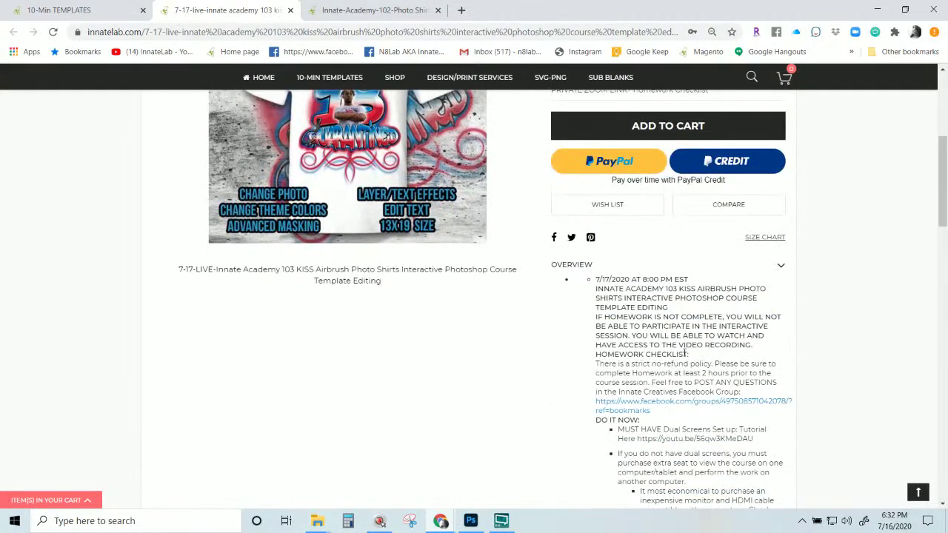
# - Read the Innate Academy 103 homework checklist, including the pre-class files to download and the software and fonts to install
pyautogui.scroll(-2, 641, 175)
pyautogui.scroll(-3, 649, 182)
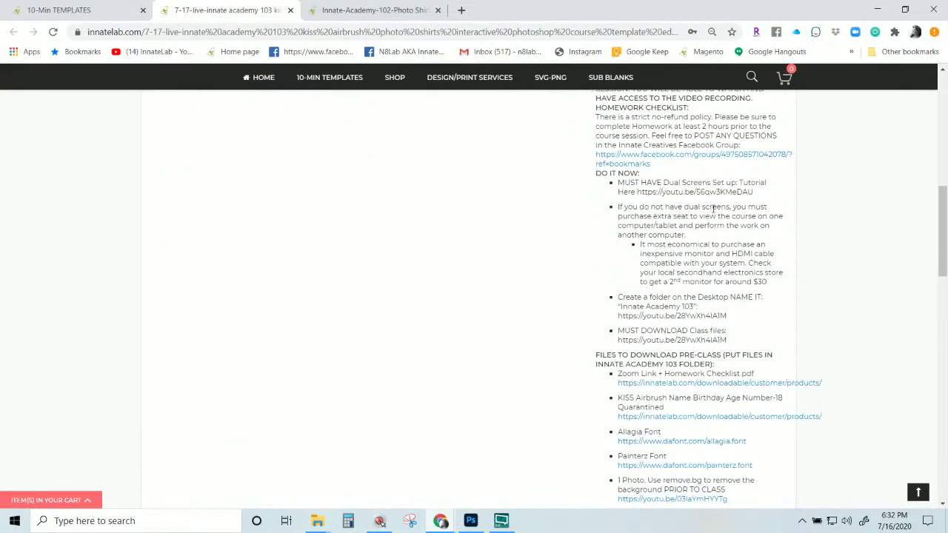
pyautogui.scroll(-6, 709, 339)
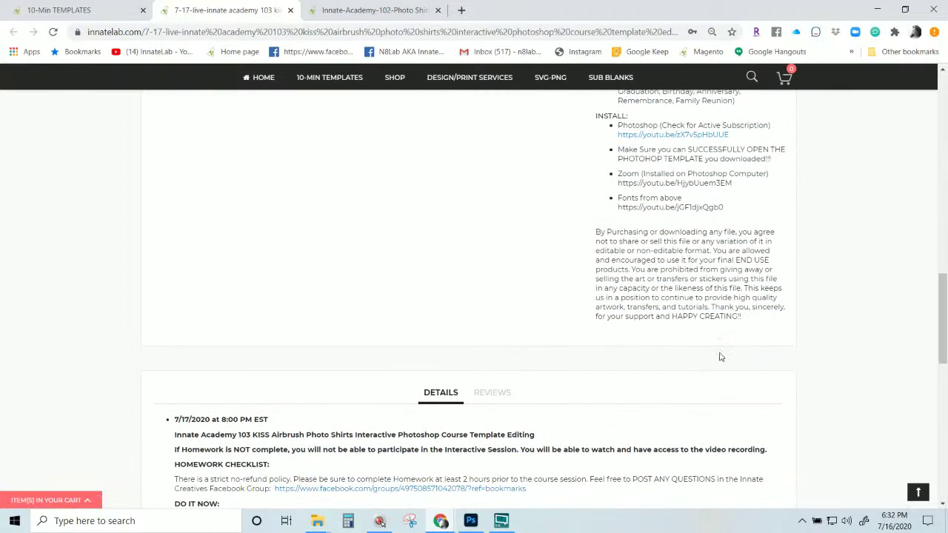
pyautogui.scroll(3, 722, 357)
pyautogui.scroll(1, 681, 269)
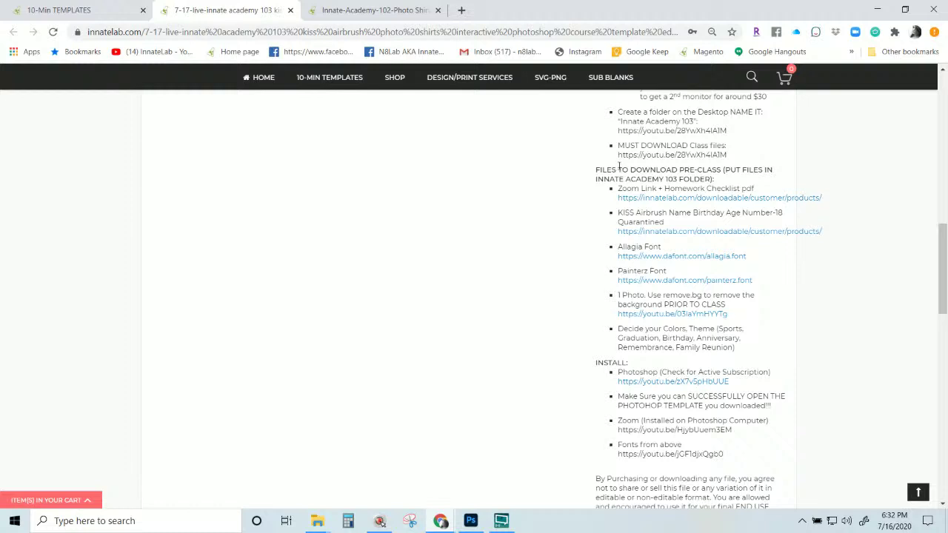
pyautogui.scroll(1, 626, 192)
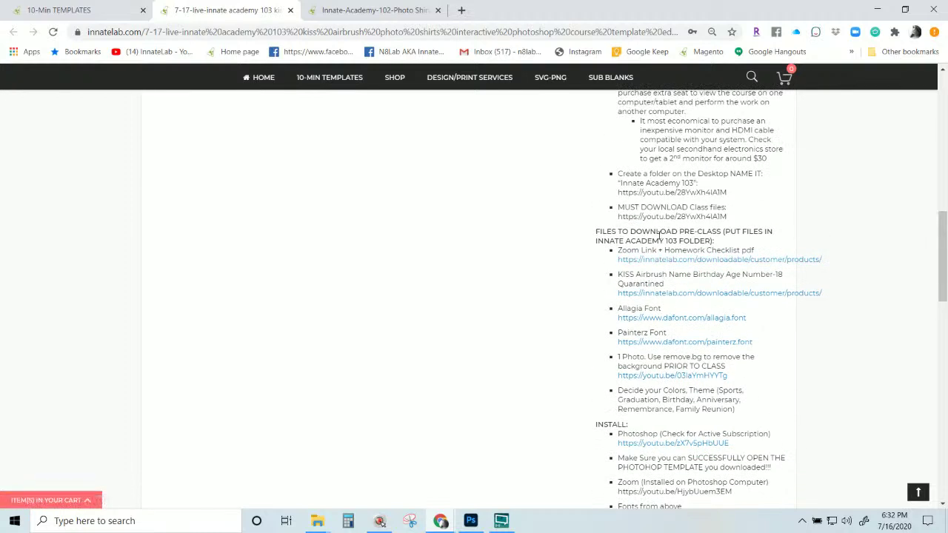
pyautogui.scroll(-1, 659, 235)
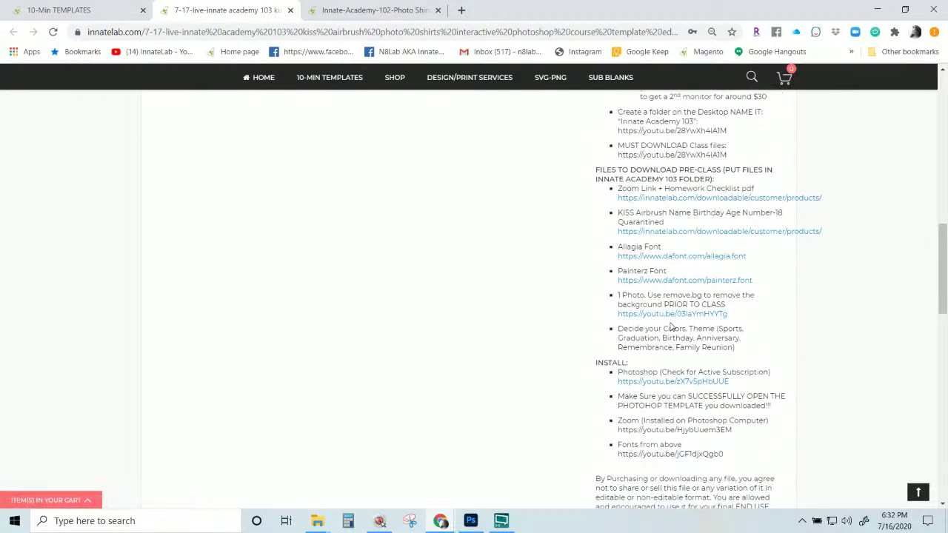
pyautogui.scroll(-2, 672, 326)
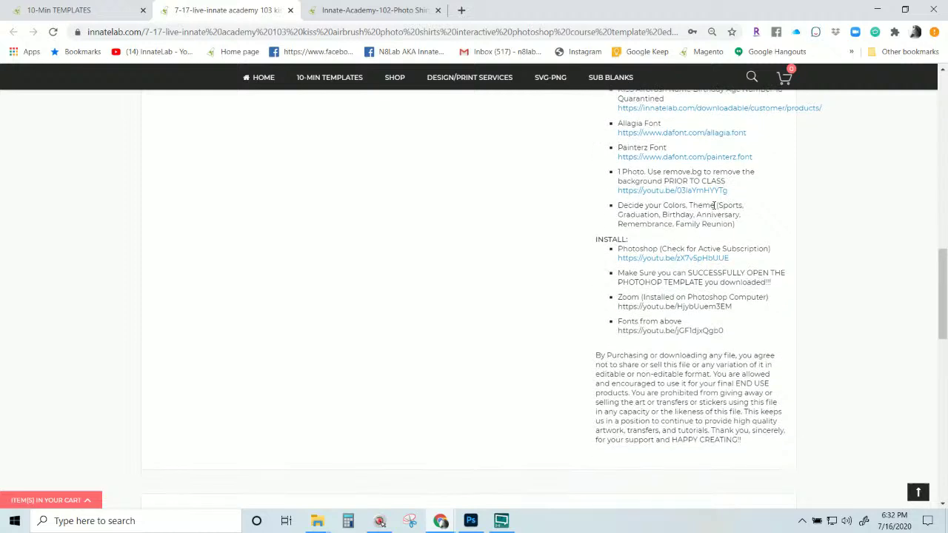
pyautogui.scroll(9, 714, 205)
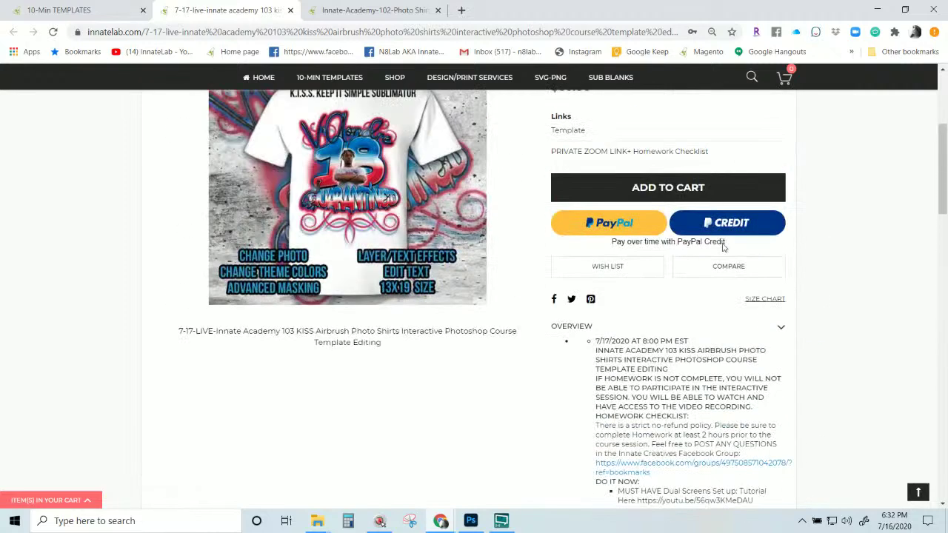
pyautogui.scroll(3, 311, 230)
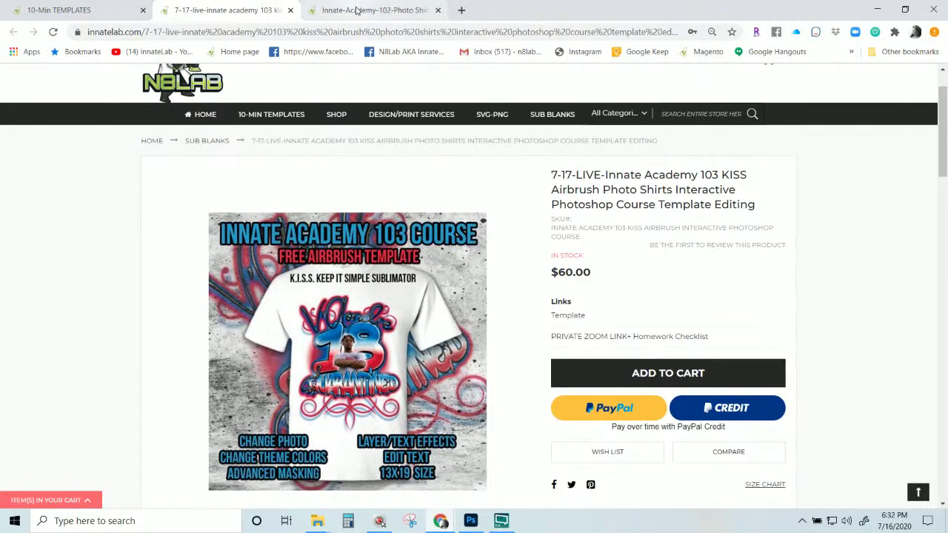
# - Review the head of the Innate Academy 102 course page and close its tab
pyautogui.click(390, 11)
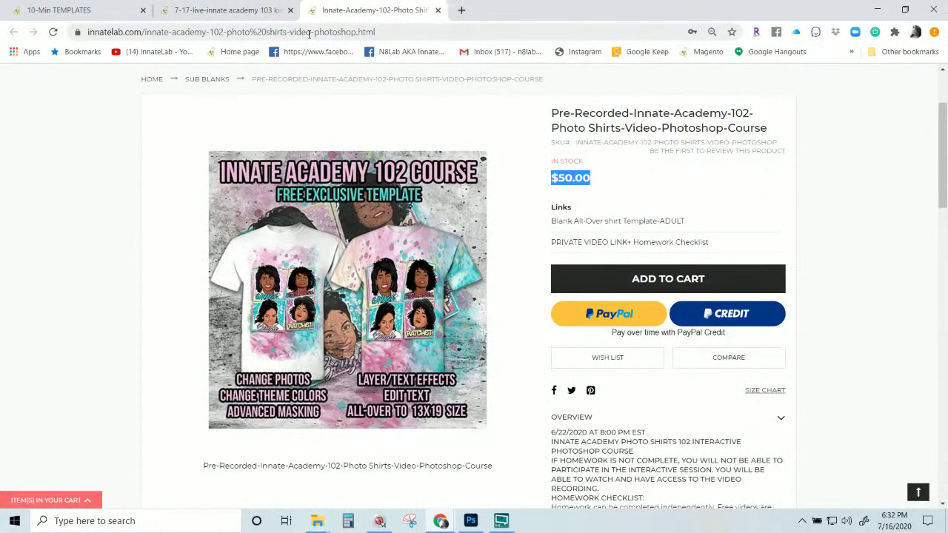
pyautogui.click(393, 12)
pyautogui.scroll(1, 447, 96)
pyautogui.scroll(1, 446, 97)
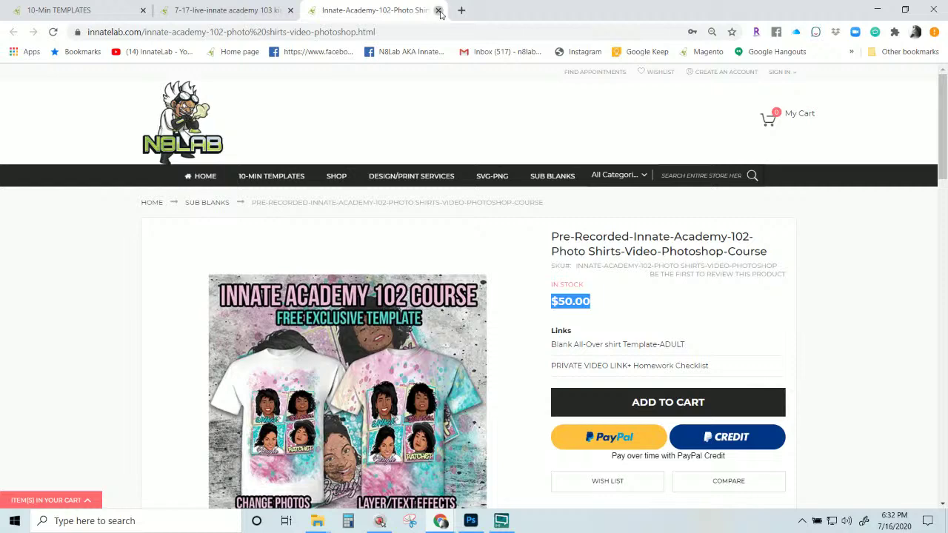
pyautogui.click(439, 11)
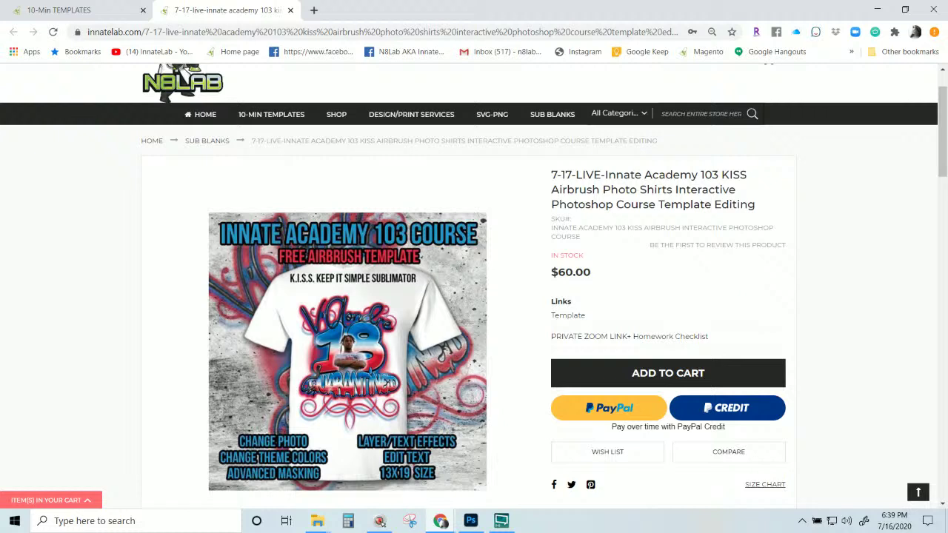
# - Open the Innate Creatives Facebook group in the current tab and look through its newest discussion posts
pyautogui.click(325, 51)
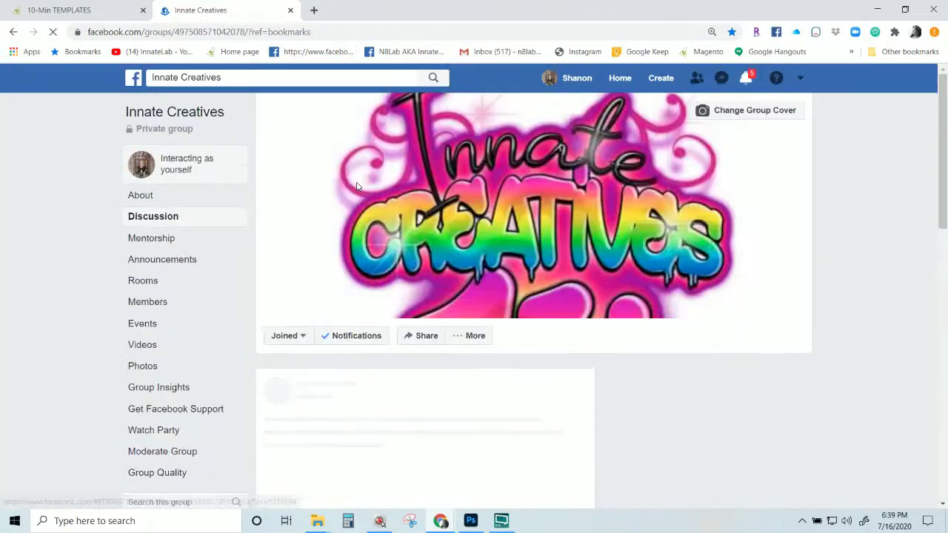
pyautogui.scroll(-10, 368, 251)
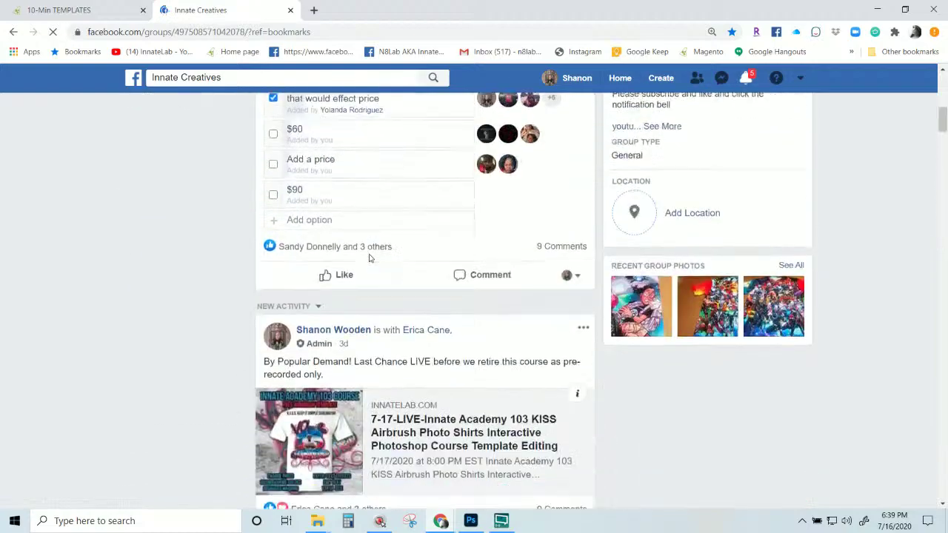
pyautogui.scroll(-15, 369, 258)
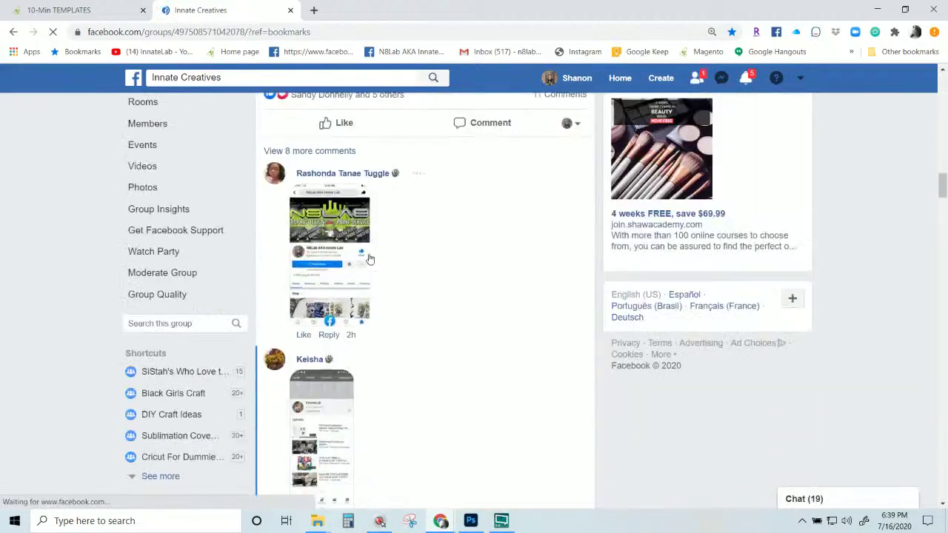
pyautogui.scroll(8, 370, 257)
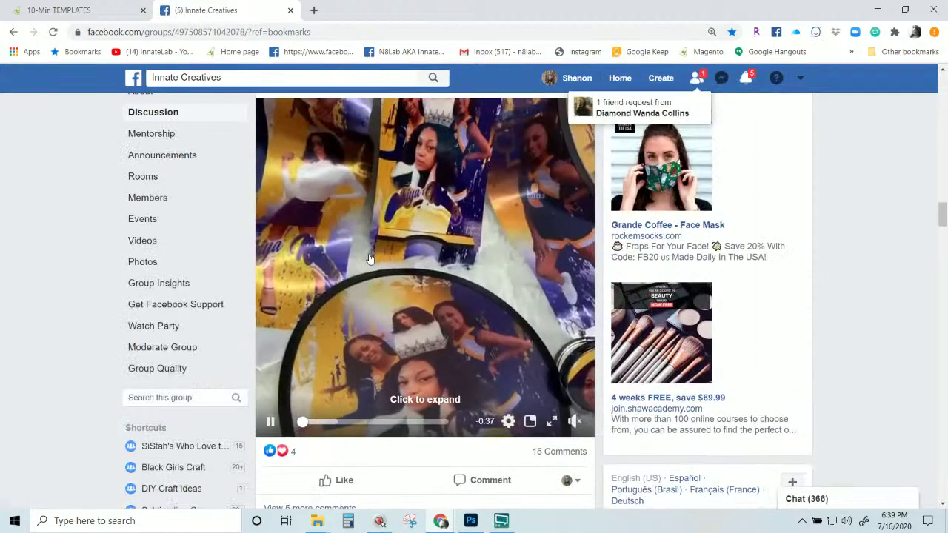
pyautogui.scroll(2, 370, 257)
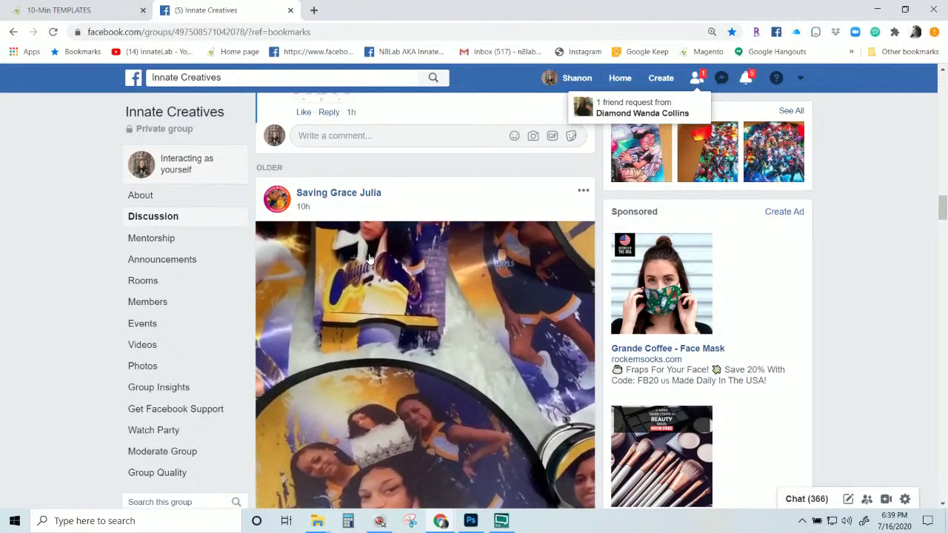
pyautogui.scroll(-1, 369, 257)
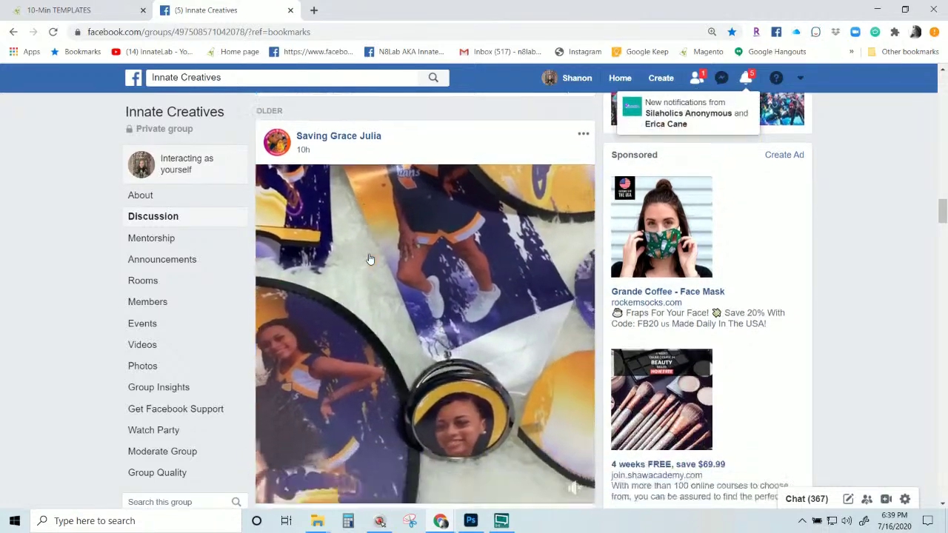
# - Look through the group's older posts of shirt projects, reused templates, the Epson printer demo and the 13x19 allover-shirt pressing video
pyautogui.scroll(-10, 370, 257)
pyautogui.scroll(-3, 370, 257)
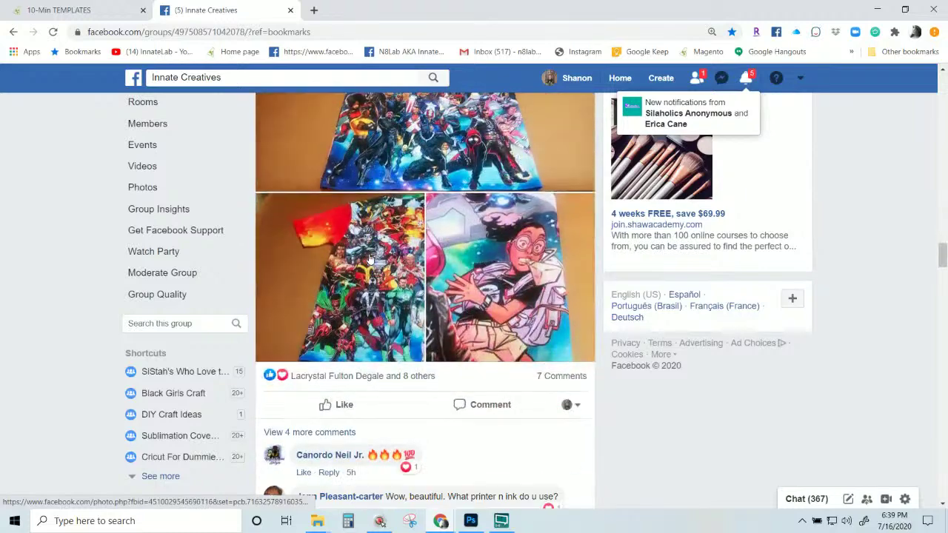
pyautogui.scroll(-15, 370, 258)
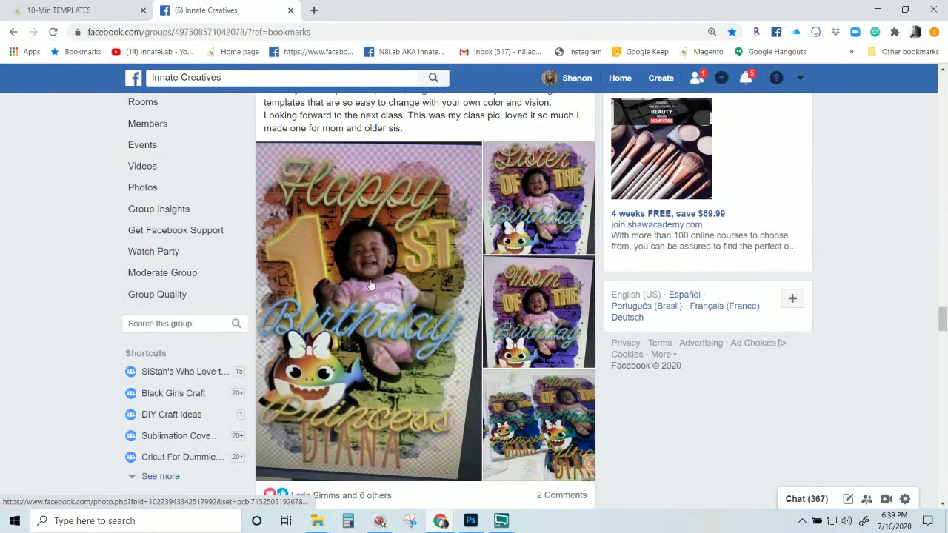
pyautogui.scroll(-7, 378, 287)
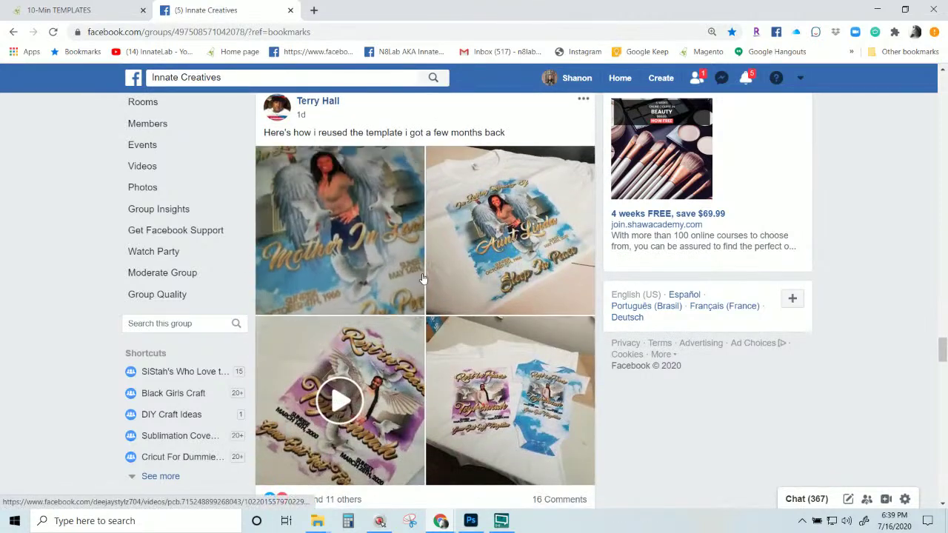
pyautogui.scroll(-3, 459, 311)
pyautogui.scroll(-10, 475, 330)
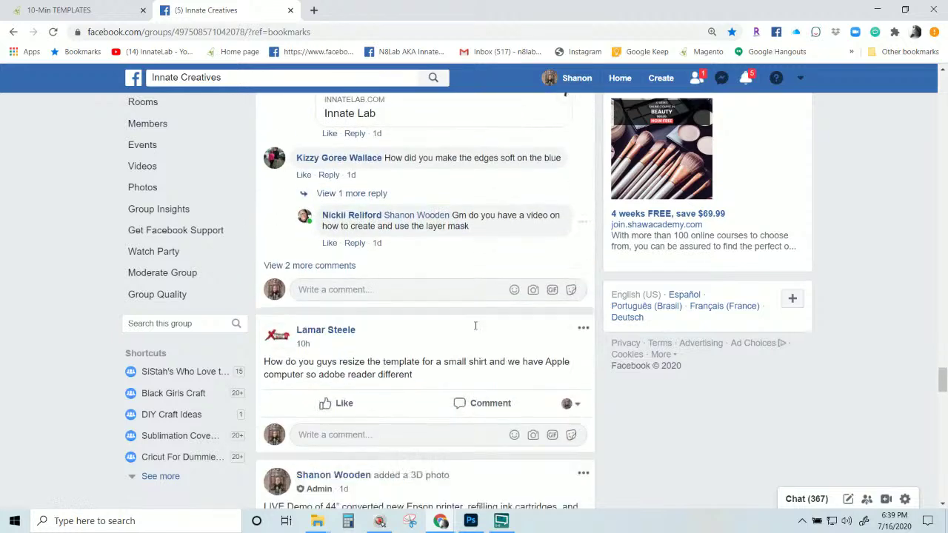
pyautogui.scroll(-7, 475, 329)
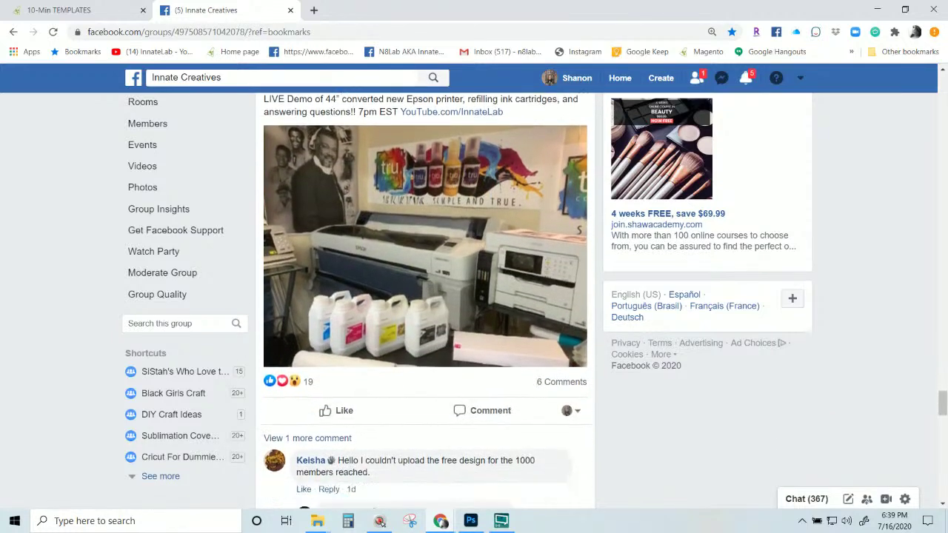
pyautogui.scroll(-8, 476, 330)
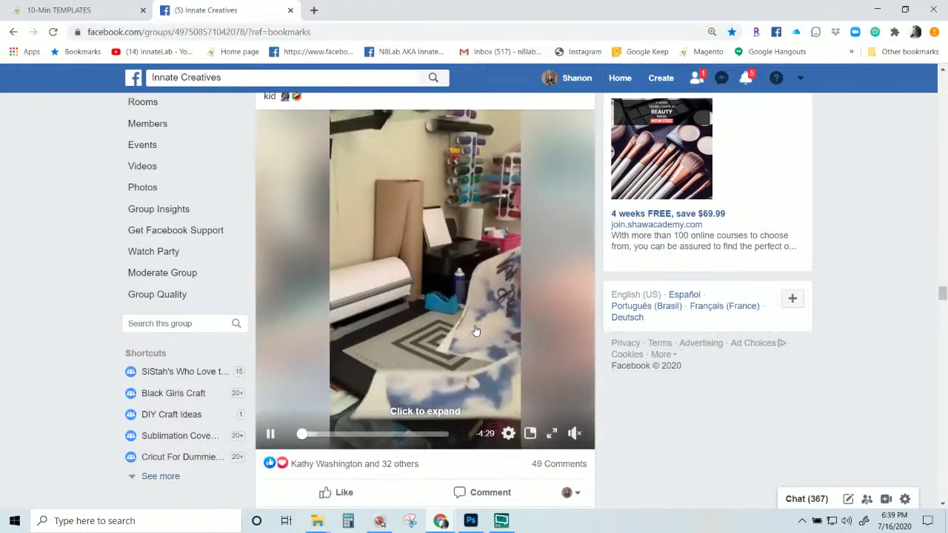
pyautogui.scroll(-3, 475, 330)
pyautogui.scroll(3, 475, 330)
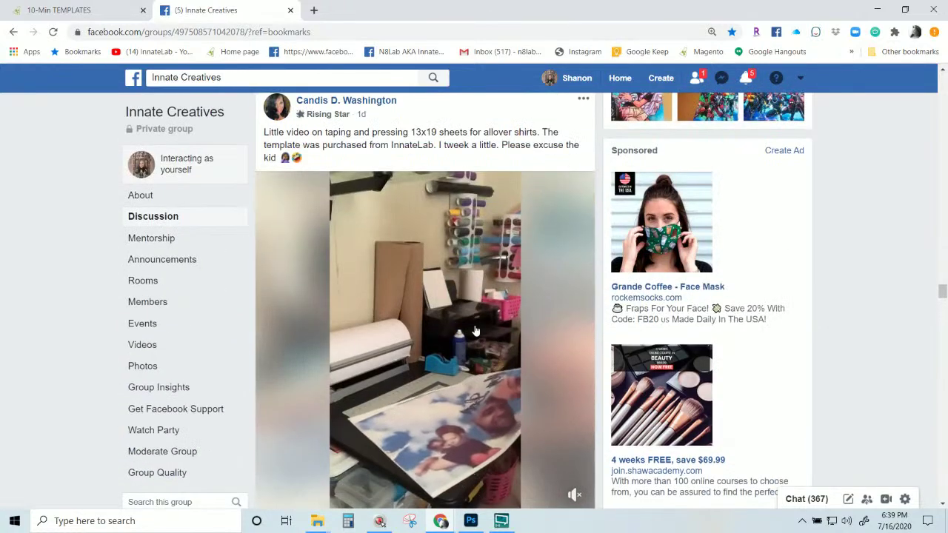
# - Examine the Innate Academy 104 class announcement and the Tru Colors side-by-side shirt comparison post with its comments
pyautogui.scroll(-10, 475, 330)
pyautogui.scroll(-10, 475, 329)
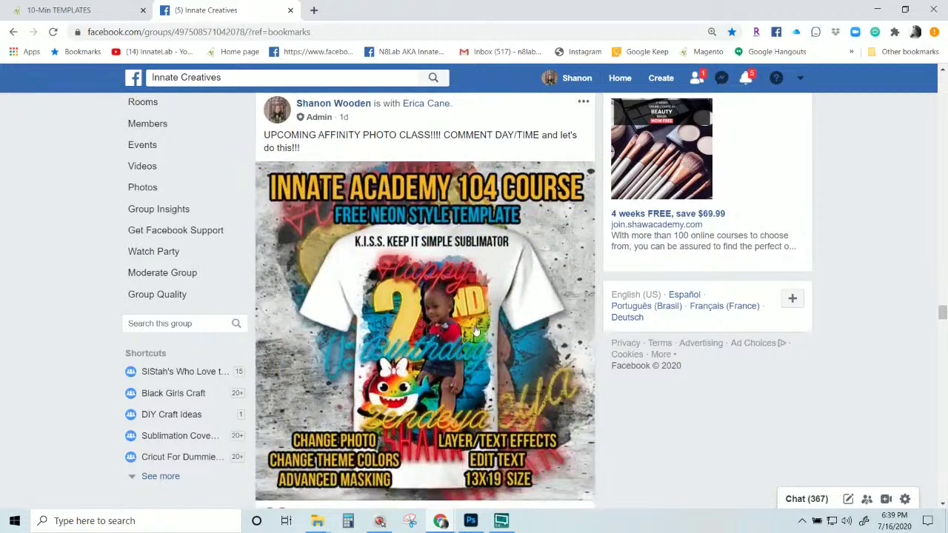
pyautogui.scroll(-4, 475, 329)
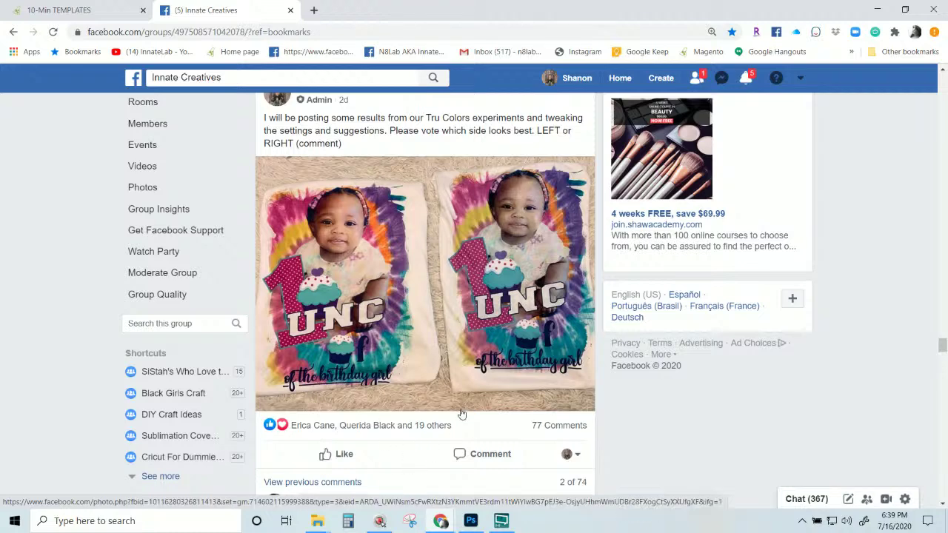
pyautogui.scroll(-2, 484, 325)
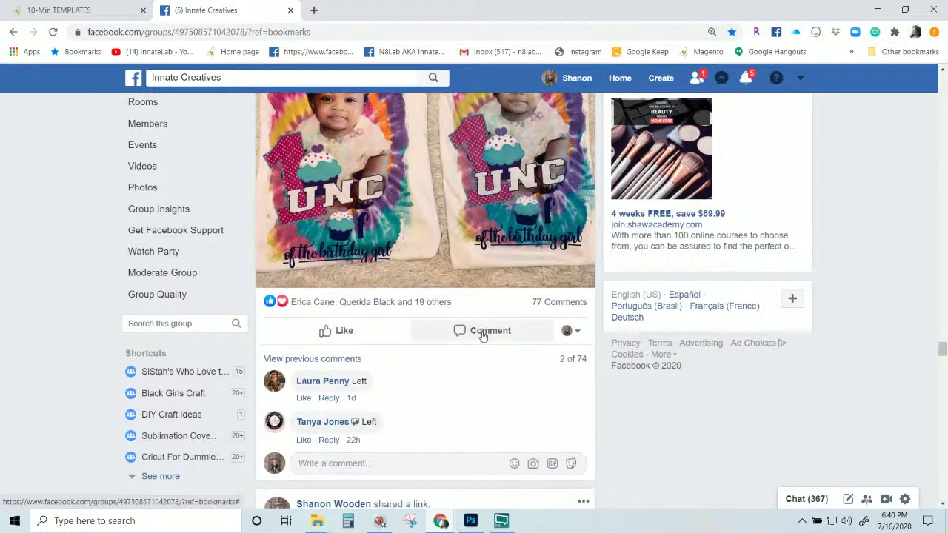
pyautogui.scroll(2, 483, 333)
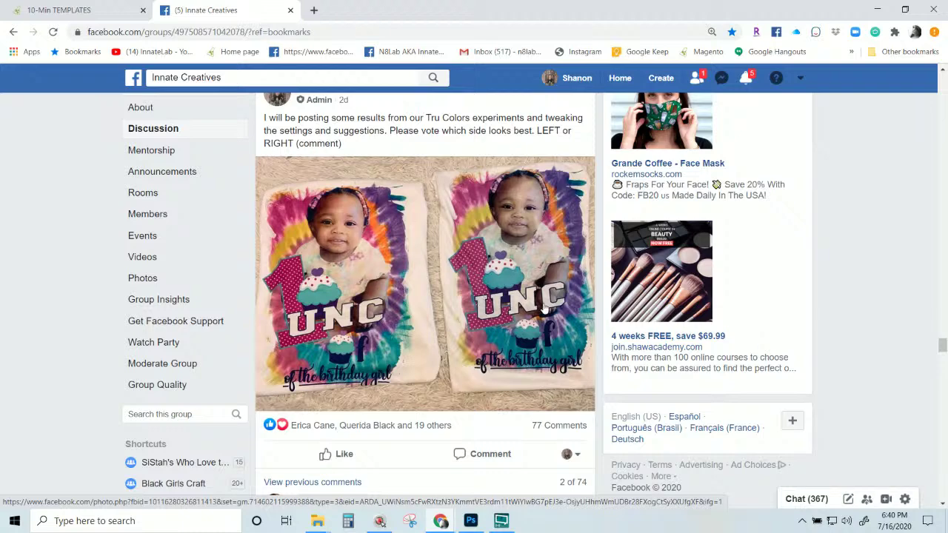
# - Compare the two birthday shirts in the Tru Colors voting post and read the members' vote comments
pyautogui.scroll(-2, 345, 365)
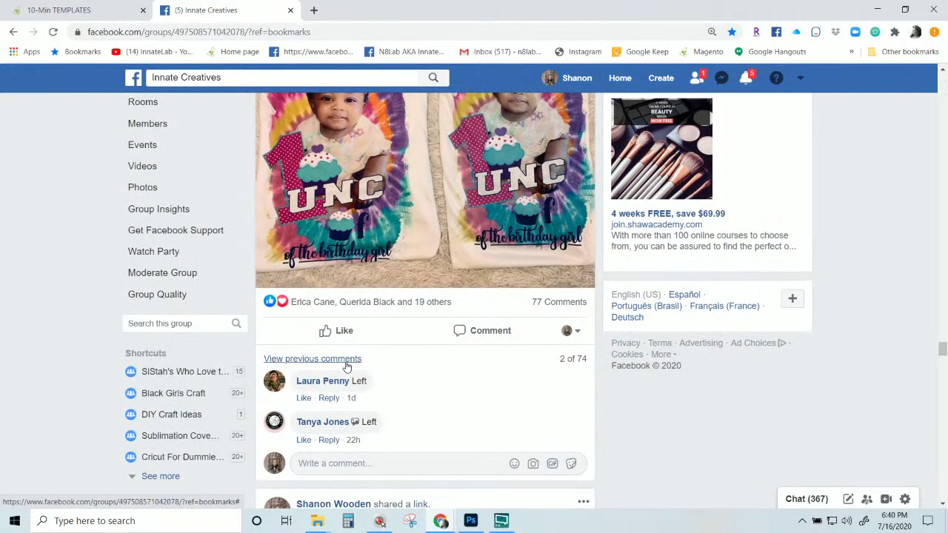
pyautogui.scroll(2, 332, 251)
pyautogui.scroll(-2, 332, 252)
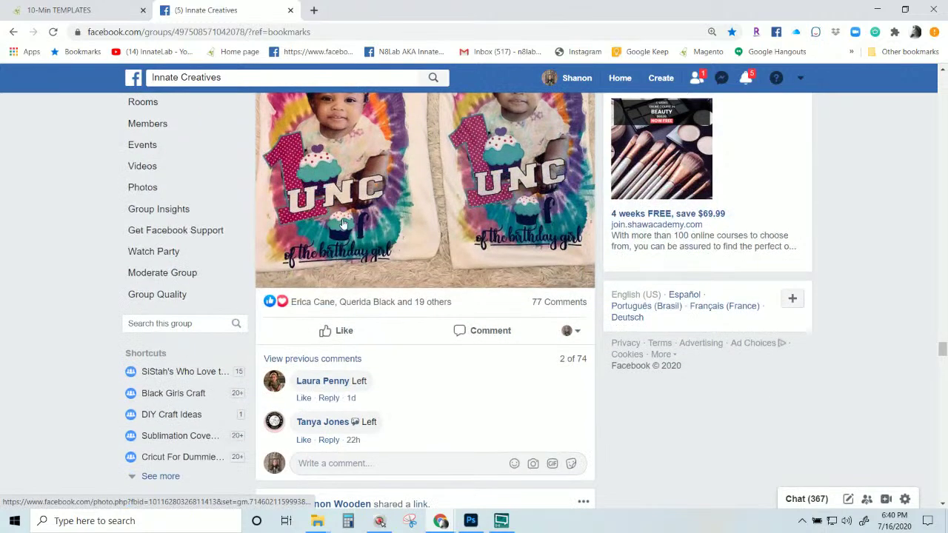
pyautogui.scroll(2, 457, 273)
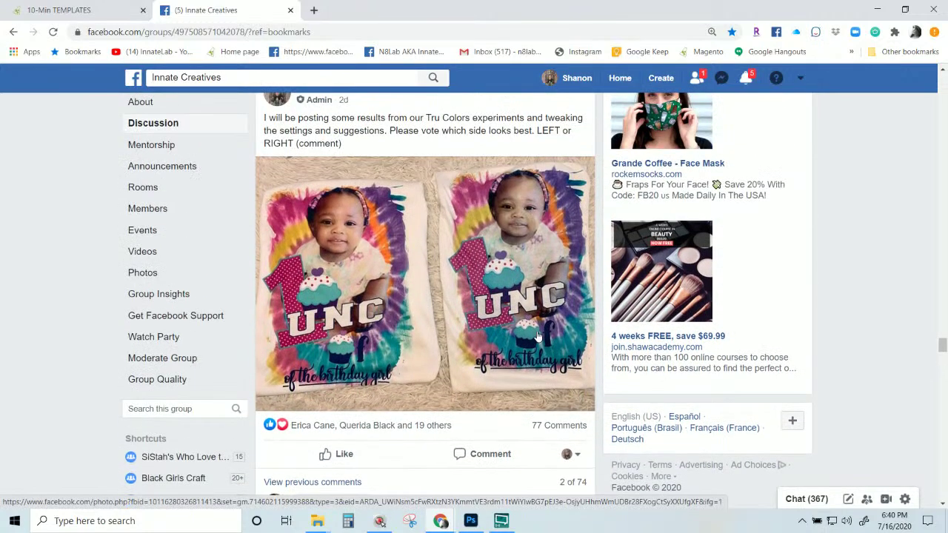
pyautogui.scroll(-4, 540, 333)
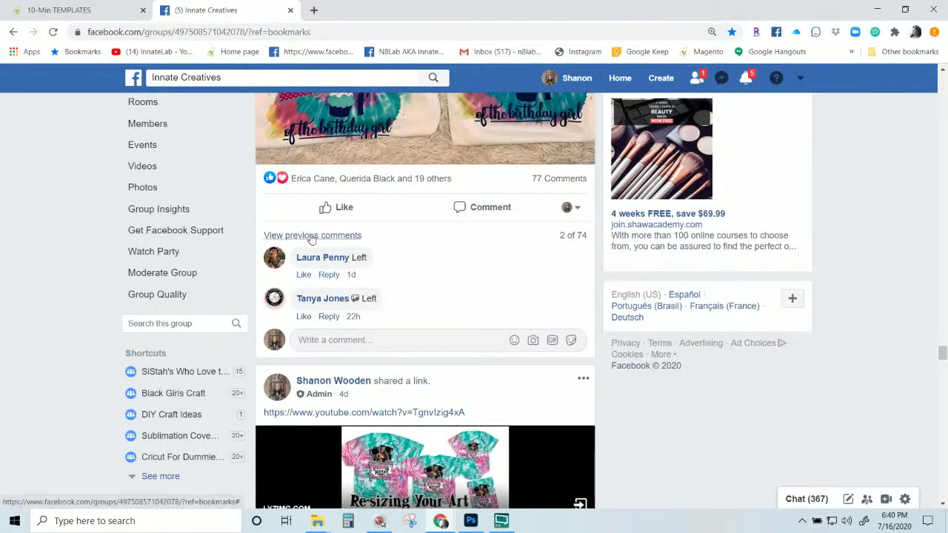
pyautogui.scroll(3, 487, 283)
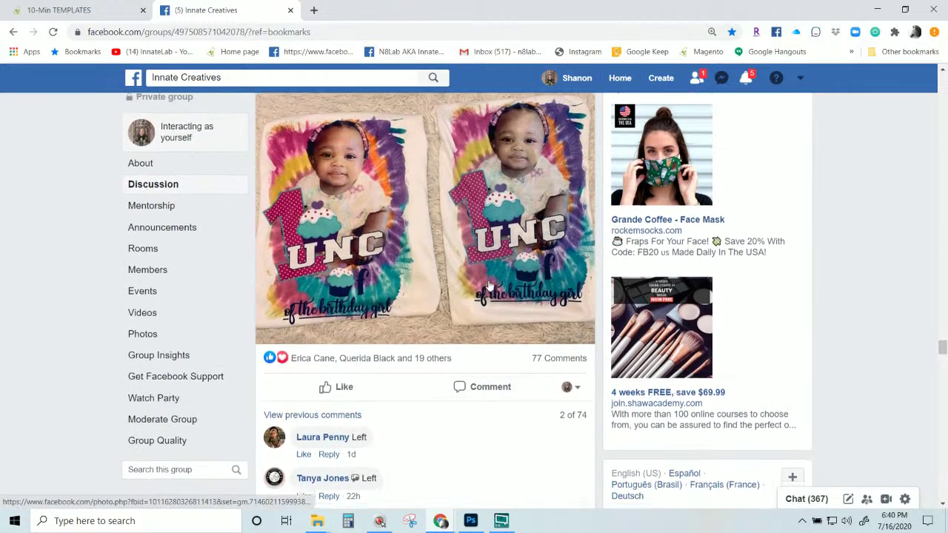
pyautogui.scroll(-1, 487, 283)
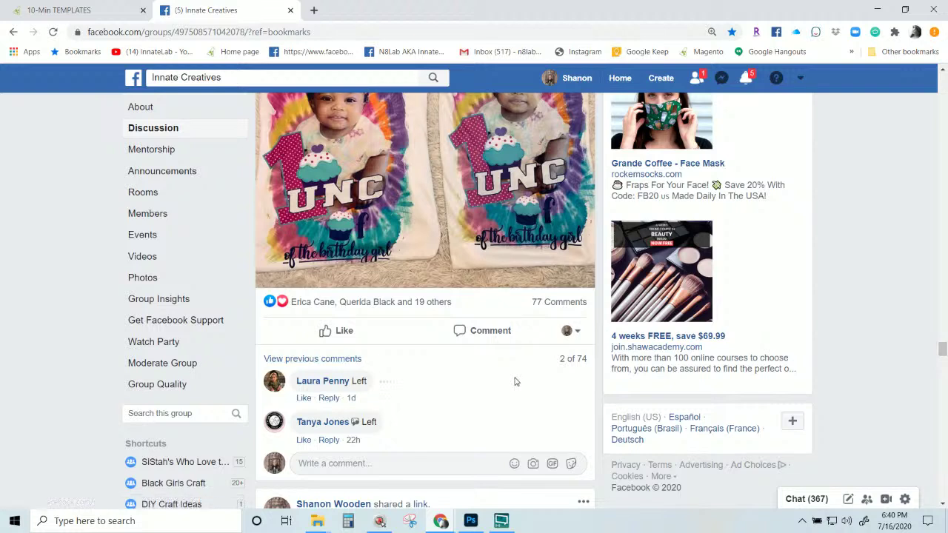
pyautogui.moveTo(363, 326)
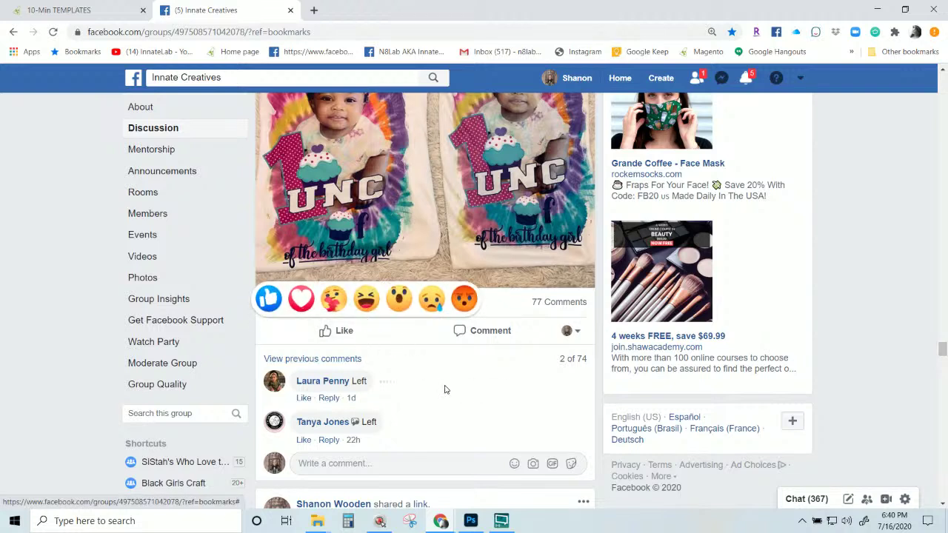
# - Look through the group's posts on resizing art, the 7/18 flash sale, the 1K free template, a memorial design and TRU color calibration
pyautogui.scroll(-8, 454, 411)
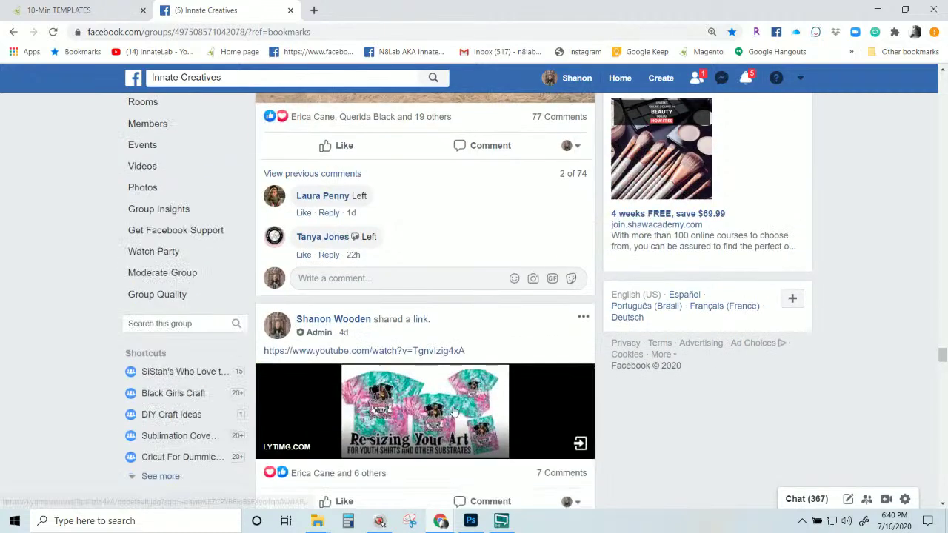
pyautogui.scroll(-4, 454, 412)
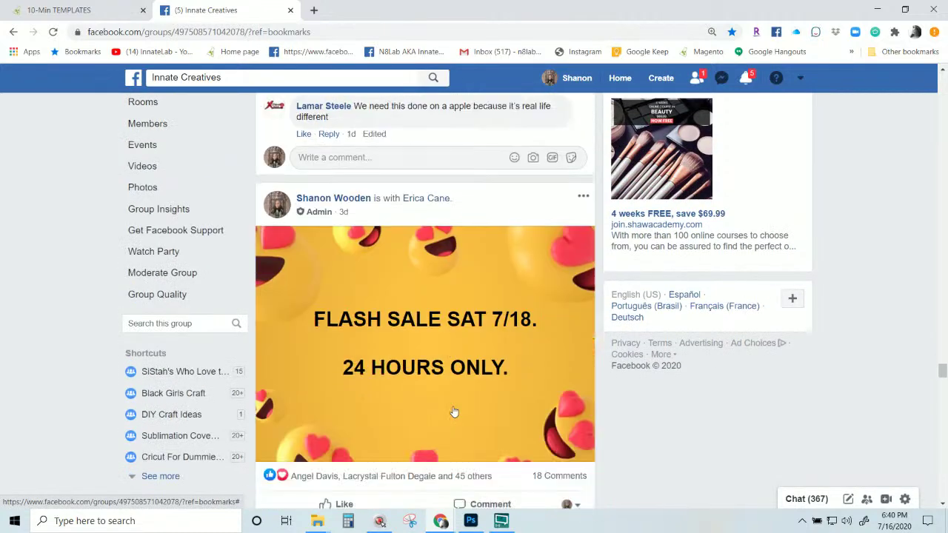
pyautogui.scroll(-3, 485, 265)
pyautogui.scroll(-15, 484, 266)
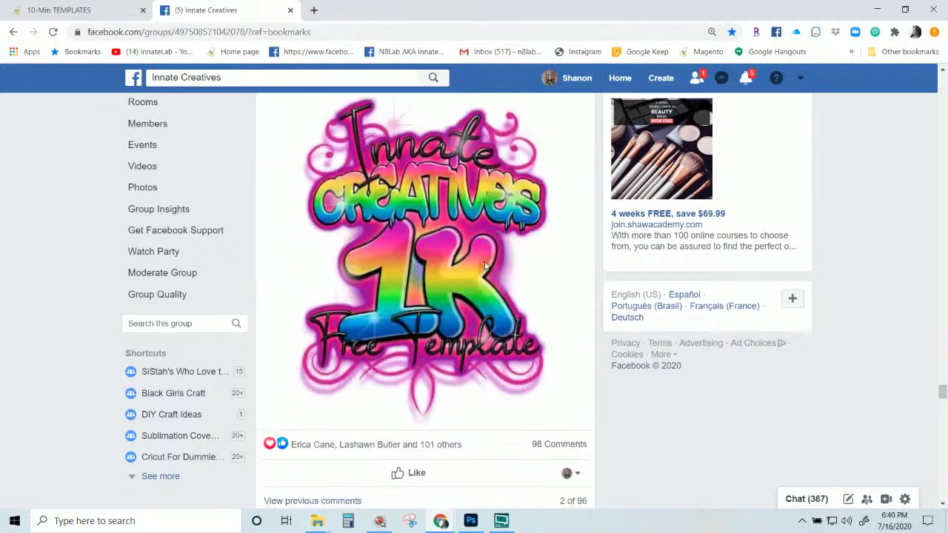
pyautogui.scroll(-20, 485, 266)
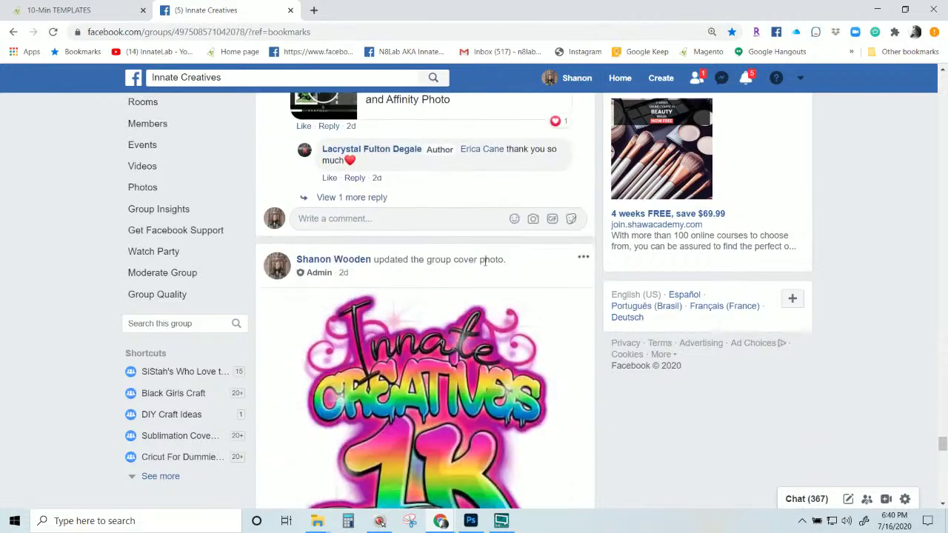
pyautogui.scroll(-7, 484, 266)
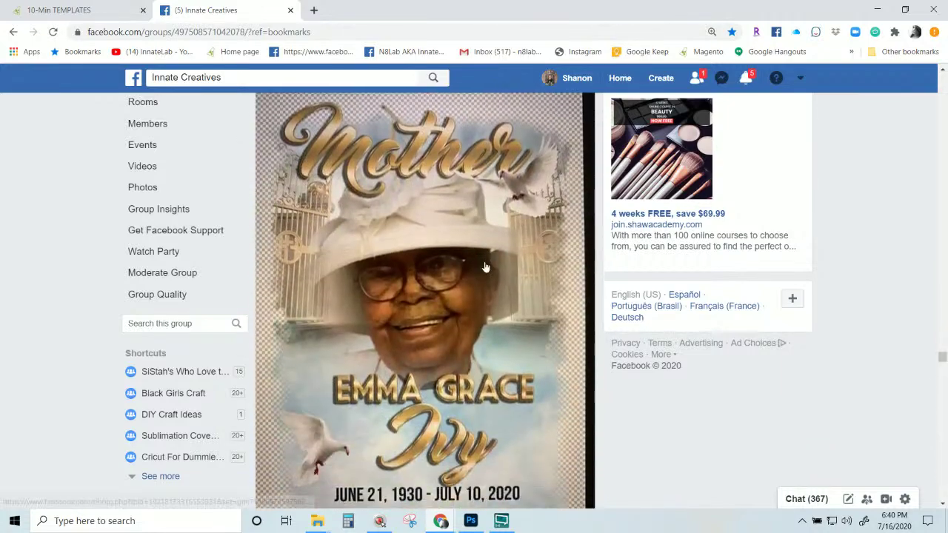
pyautogui.scroll(-15, 427, 308)
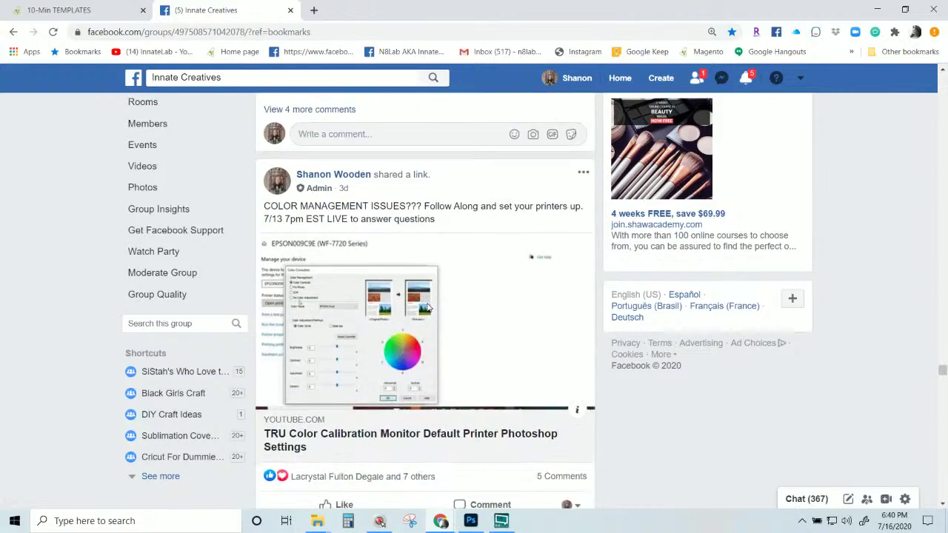
pyautogui.scroll(-5, 427, 307)
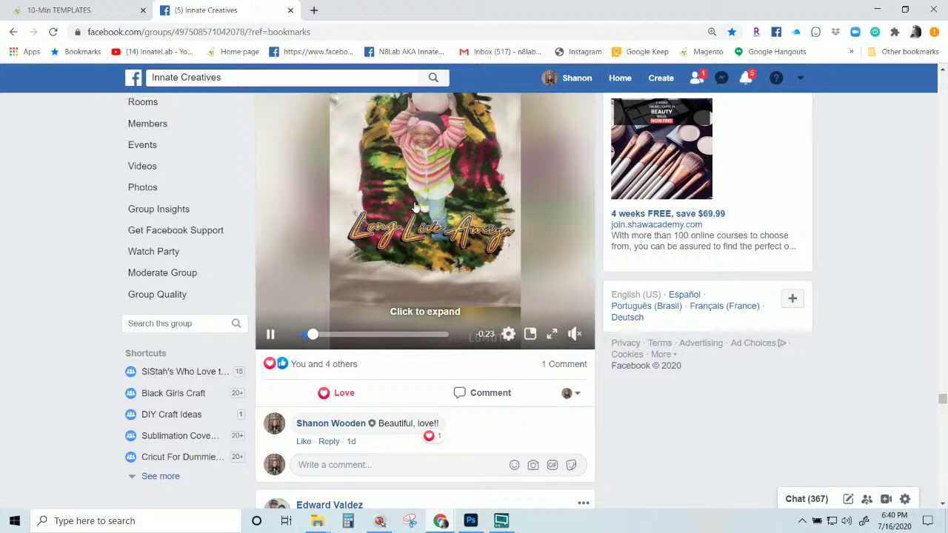
# - Examine the member's post of Proud Nana and Proud Mom 2020 graduate shirts, including its photos and comments
pyautogui.scroll(-8, 454, 285)
pyautogui.moveTo(457, 294)
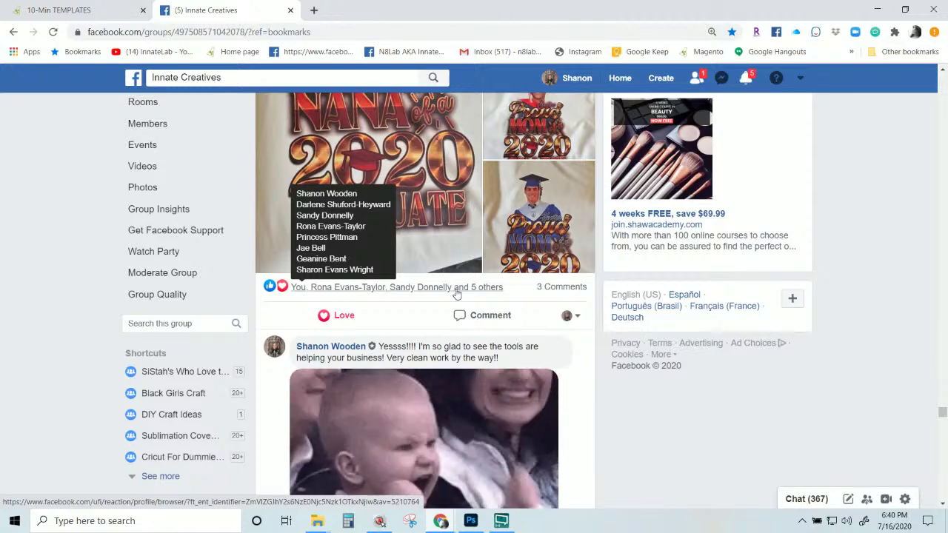
pyautogui.scroll(2, 457, 294)
pyautogui.scroll(1, 457, 294)
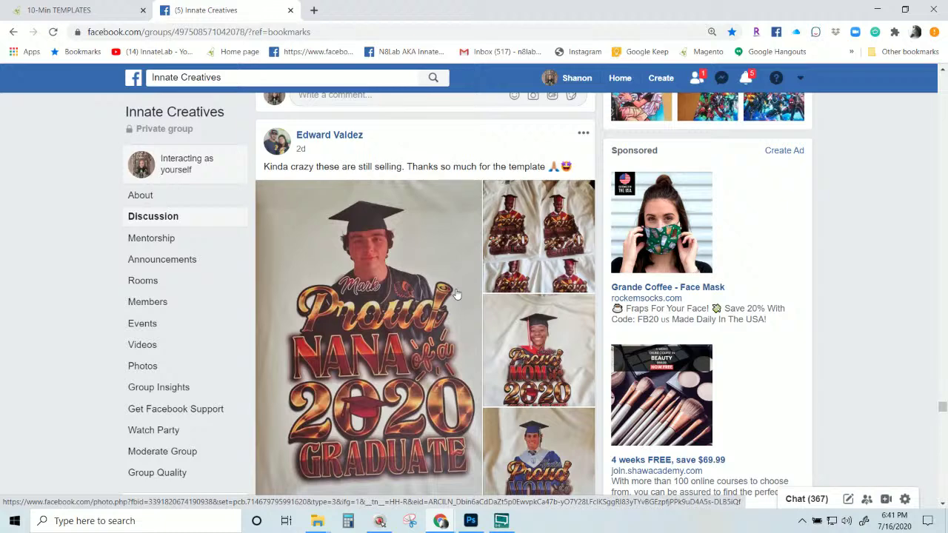
pyautogui.scroll(-1, 457, 294)
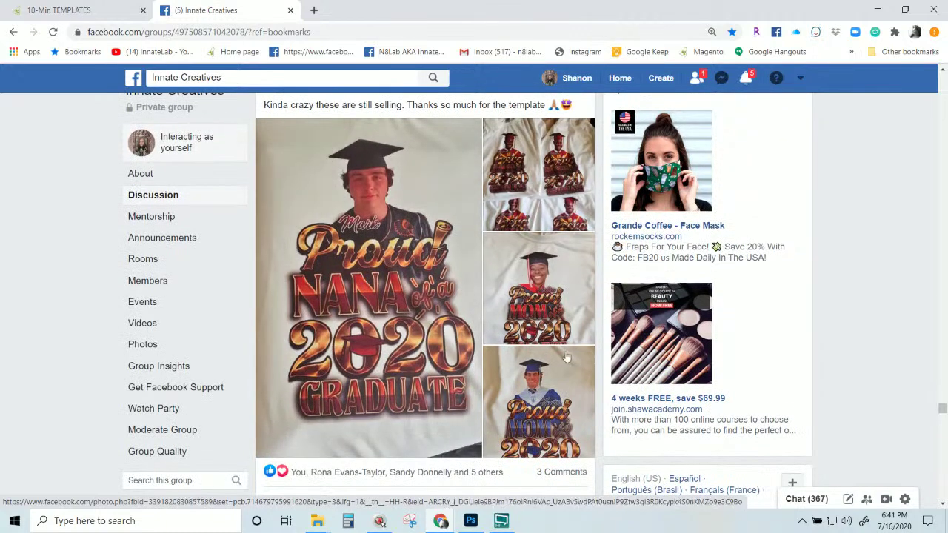
pyautogui.scroll(-1, 555, 335)
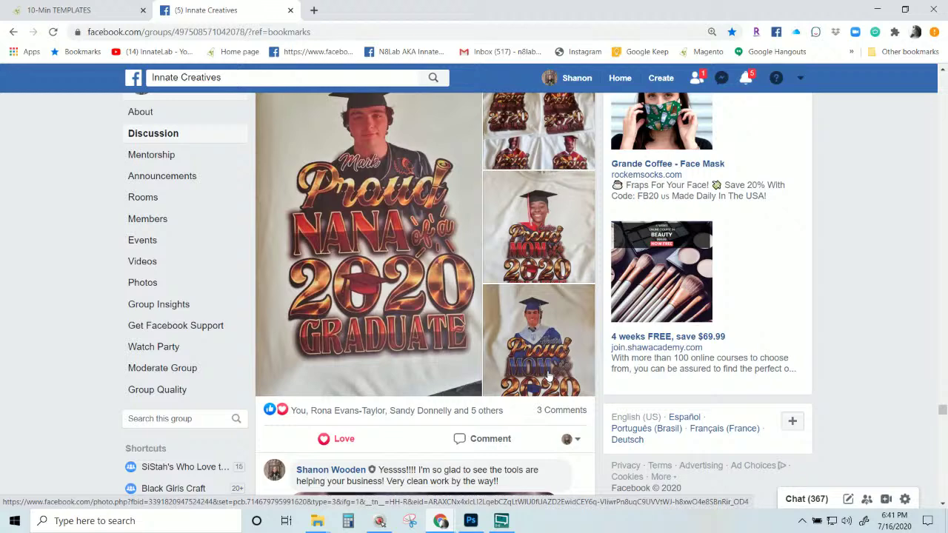
pyautogui.scroll(-3, 549, 378)
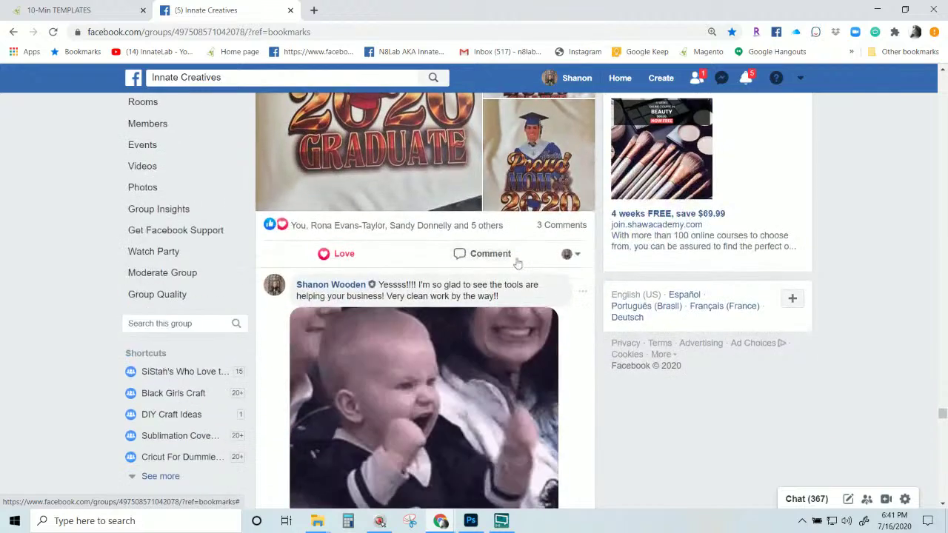
# - Look through the posts on mask colors and dimensions, the course 104 shark birthday homework, and the Rest In Paradise memorial shirts
pyautogui.scroll(-10, 516, 256)
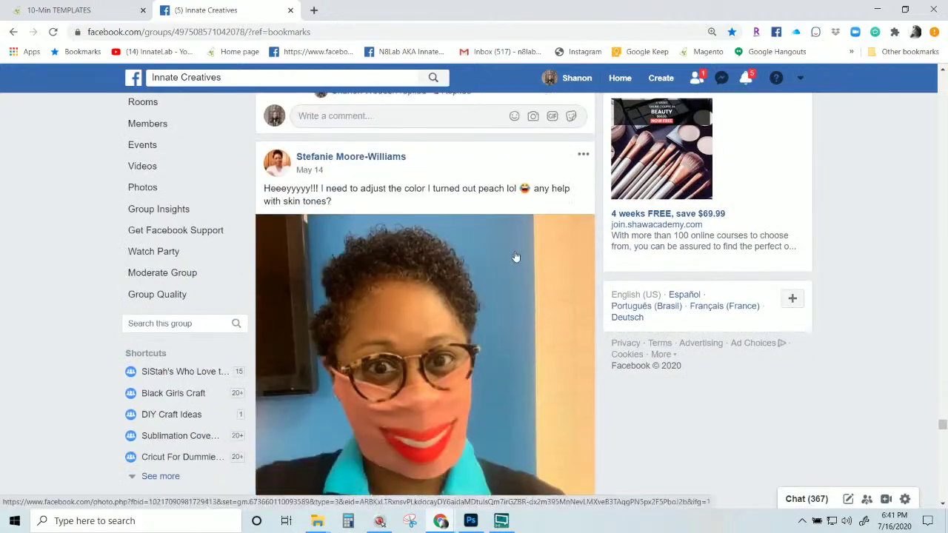
pyautogui.scroll(-15, 516, 256)
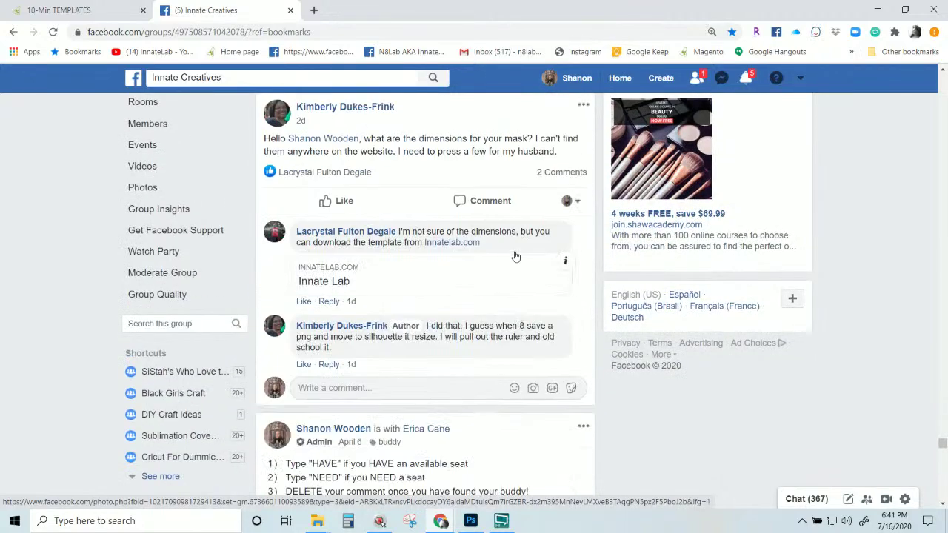
pyautogui.scroll(-15, 516, 255)
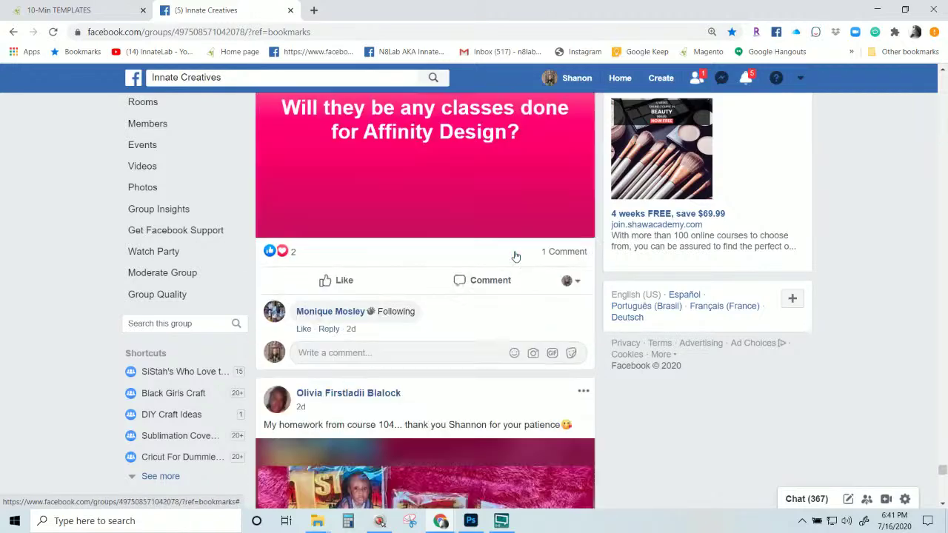
pyautogui.scroll(-1, 516, 255)
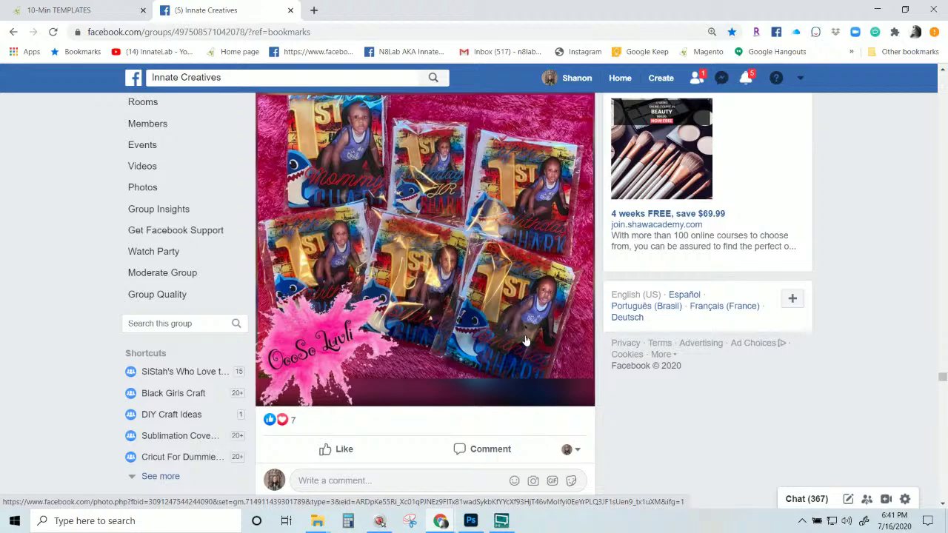
pyautogui.scroll(-15, 525, 339)
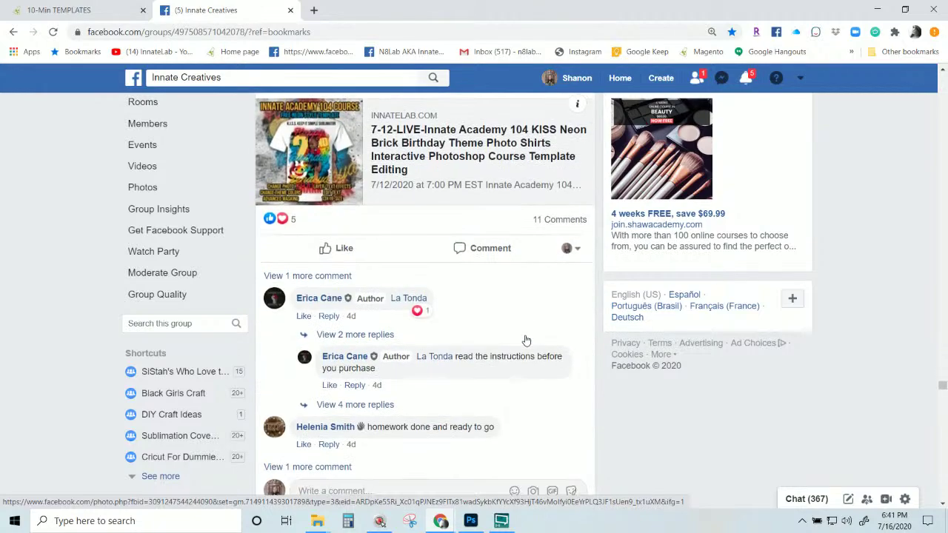
pyautogui.scroll(-14, 524, 340)
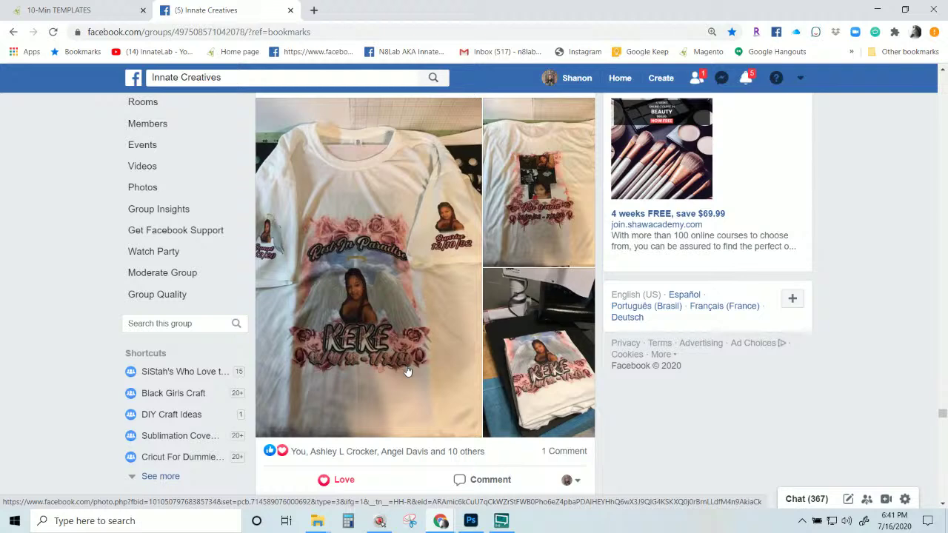
pyautogui.scroll(-10, 422, 381)
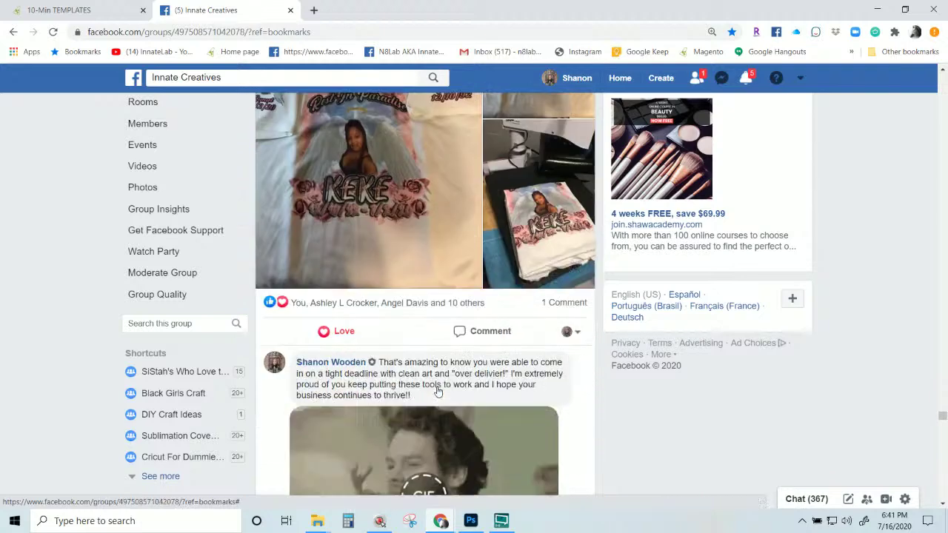
pyautogui.scroll(-12, 438, 391)
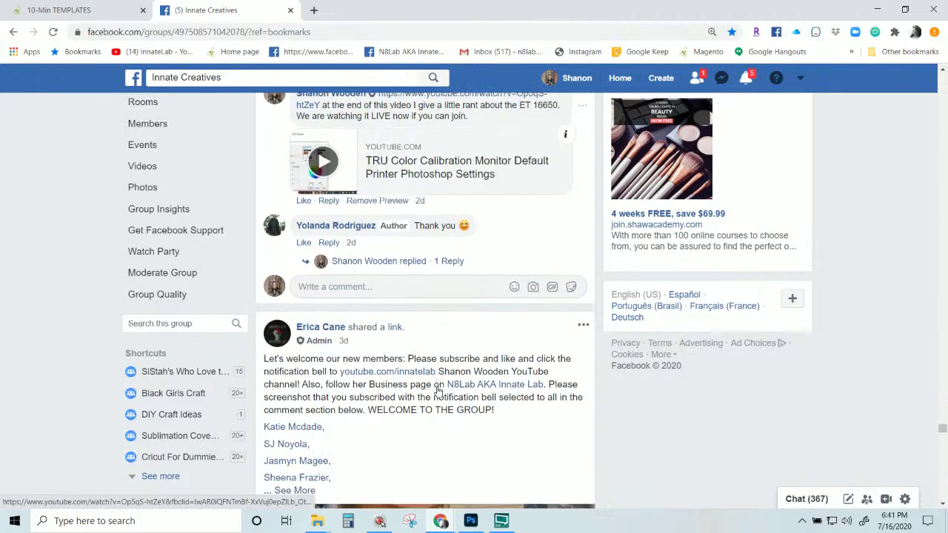
# - Look through the members' graduation order and template-made graduate shirt posts, the innatelab.com account notice and the 103 Class birthday design
pyautogui.scroll(-10, 438, 391)
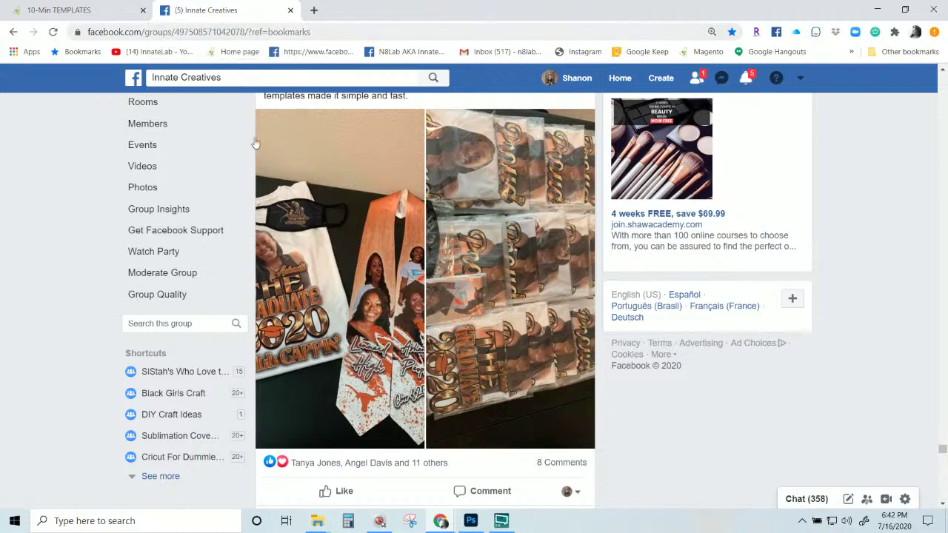
pyautogui.scroll(2, 318, 230)
pyautogui.scroll(-5, 356, 224)
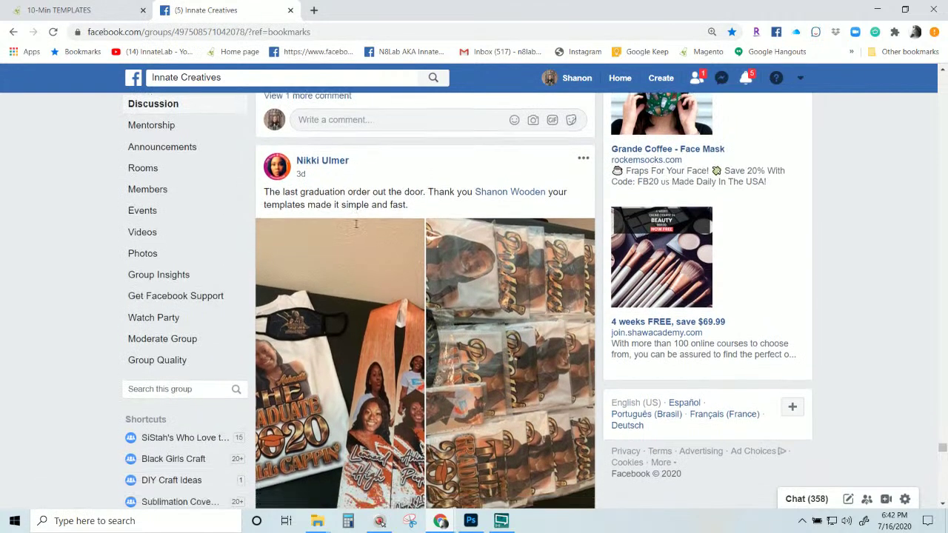
pyautogui.scroll(-9, 356, 228)
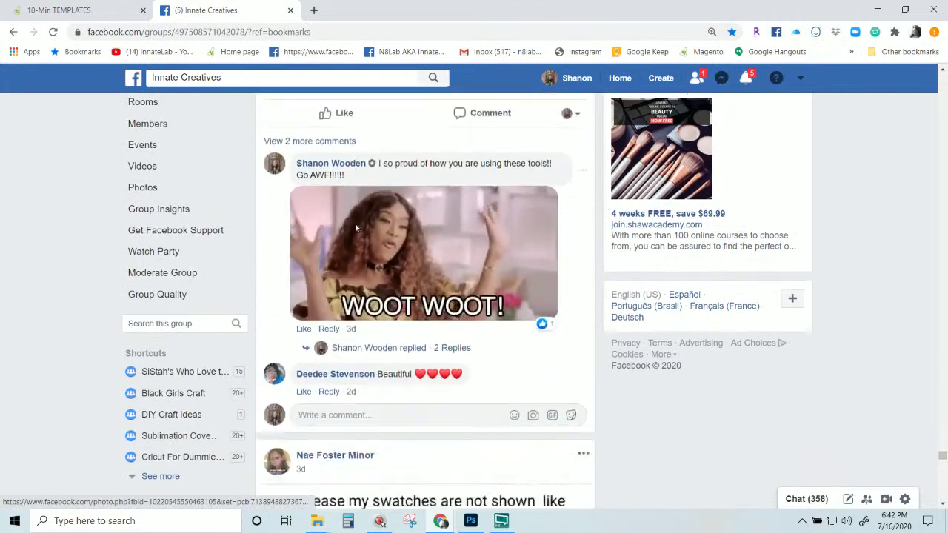
pyautogui.scroll(-10, 356, 229)
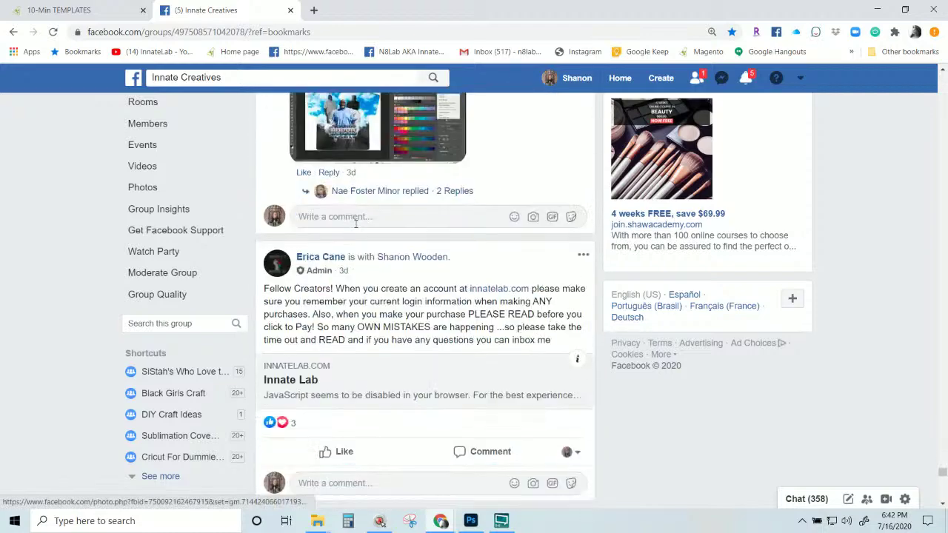
pyautogui.scroll(3, 356, 229)
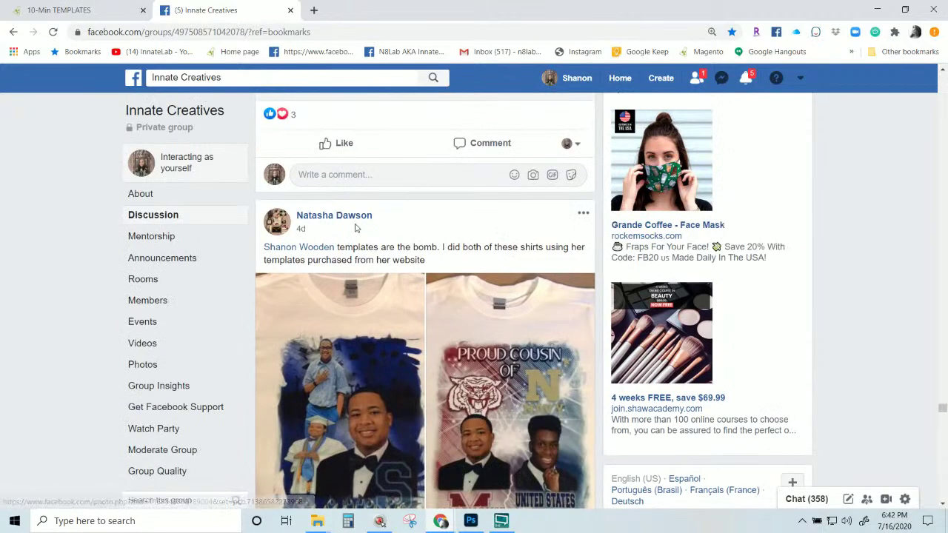
pyautogui.scroll(-2, 355, 225)
pyautogui.scroll(-12, 511, 299)
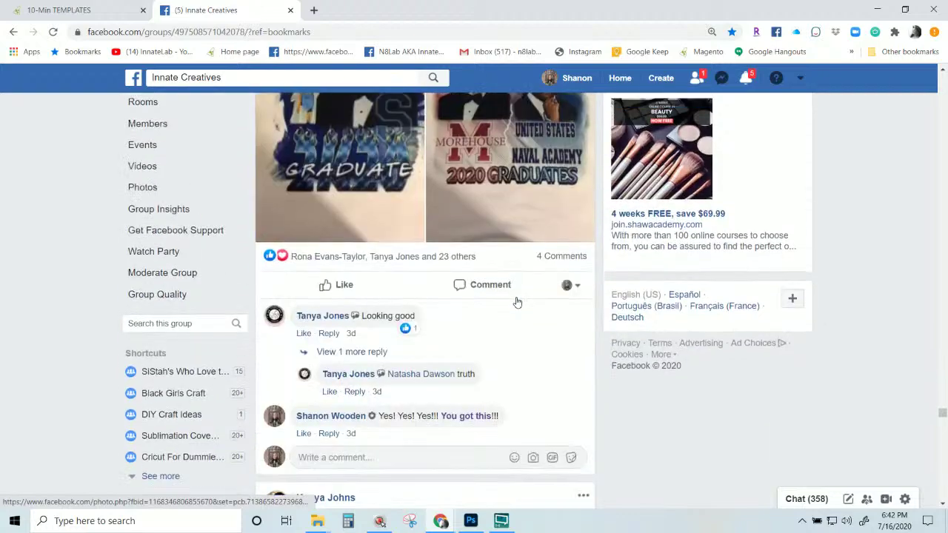
pyautogui.scroll(-8, 516, 301)
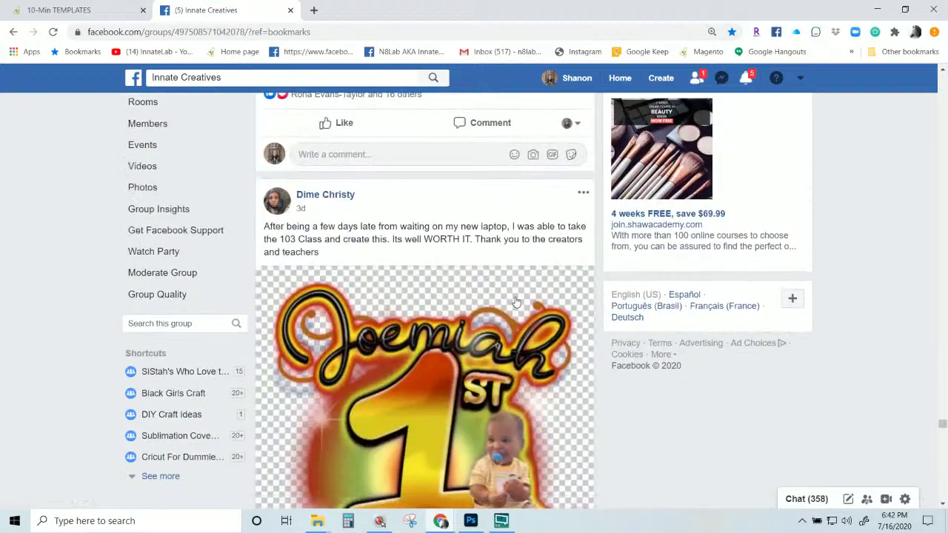
pyautogui.scroll(-10, 516, 300)
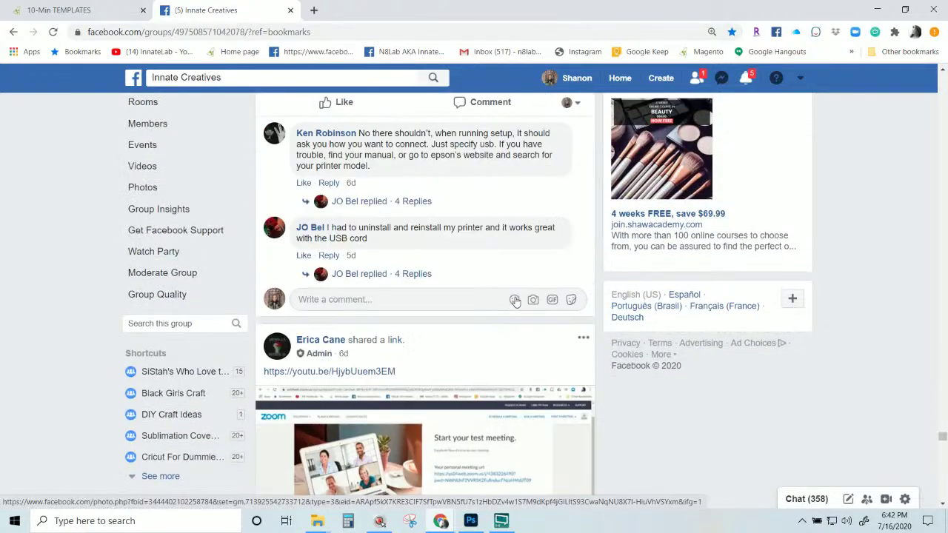
# - Look through the group's posts on the All-Over to 13x19 tip, circle-chamber refill cartridges, 103 Class memorial homework and shark birthday shirts
pyautogui.scroll(-10, 516, 303)
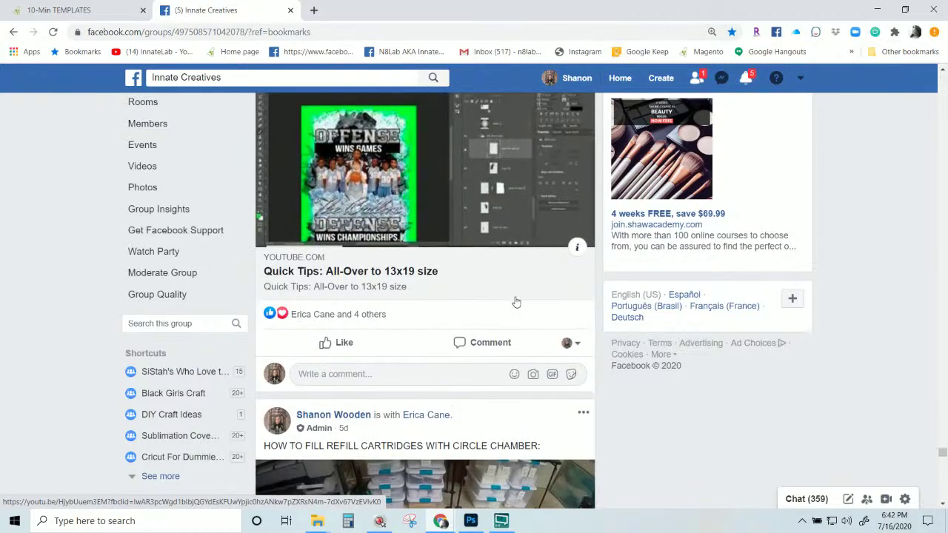
pyautogui.scroll(-4, 516, 302)
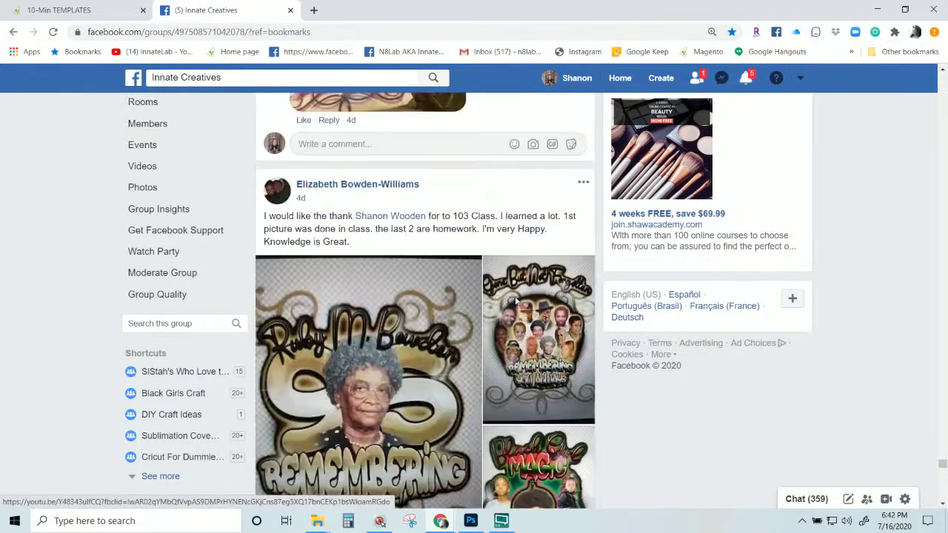
pyautogui.scroll(5, 516, 300)
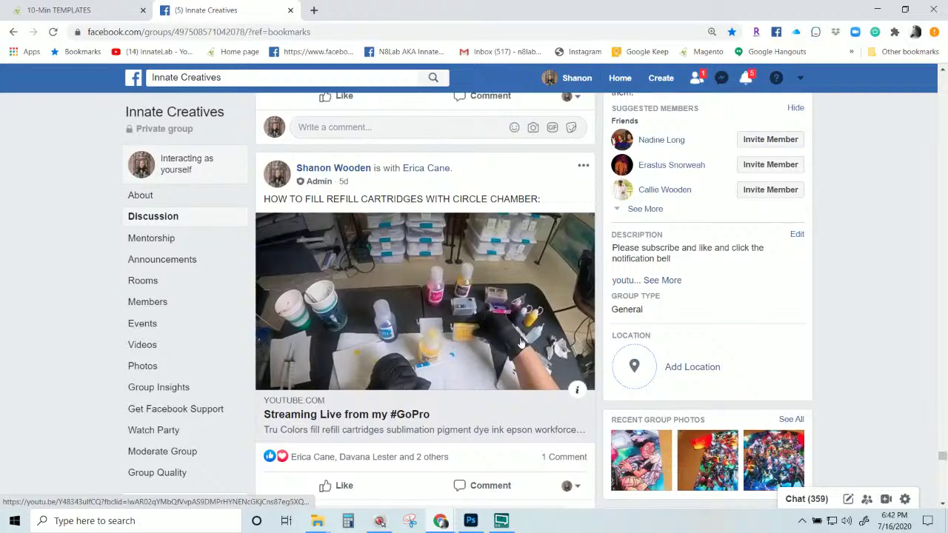
pyautogui.scroll(3, 474, 355)
pyautogui.scroll(-2, 436, 411)
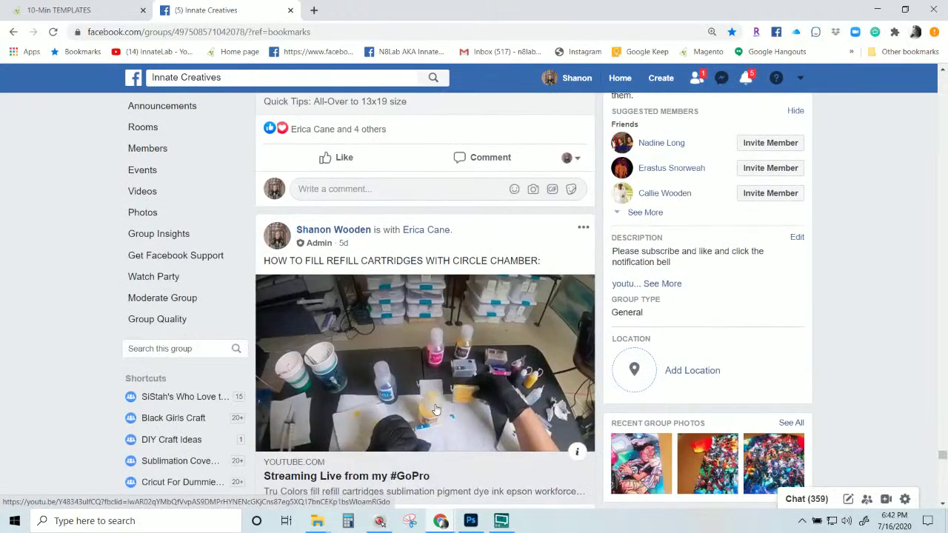
pyautogui.scroll(-12, 435, 411)
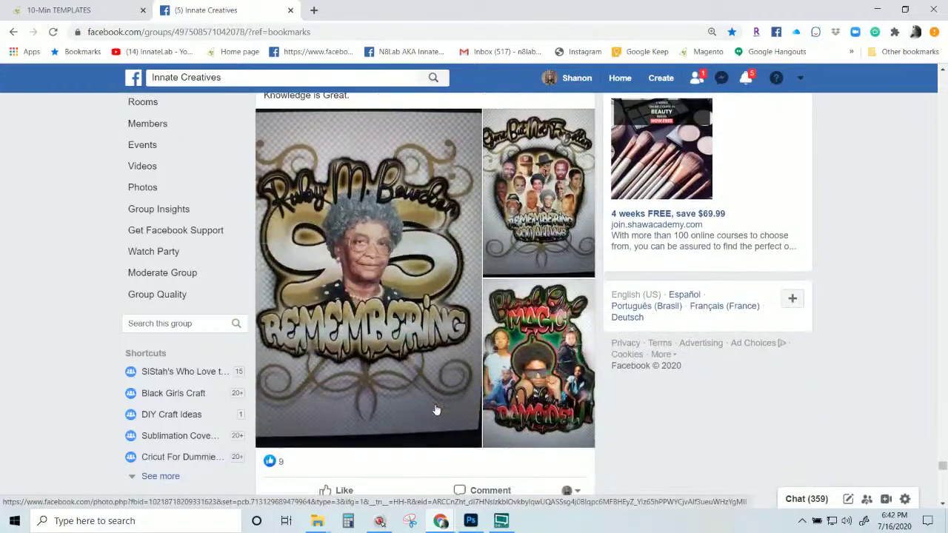
pyautogui.scroll(-9, 435, 411)
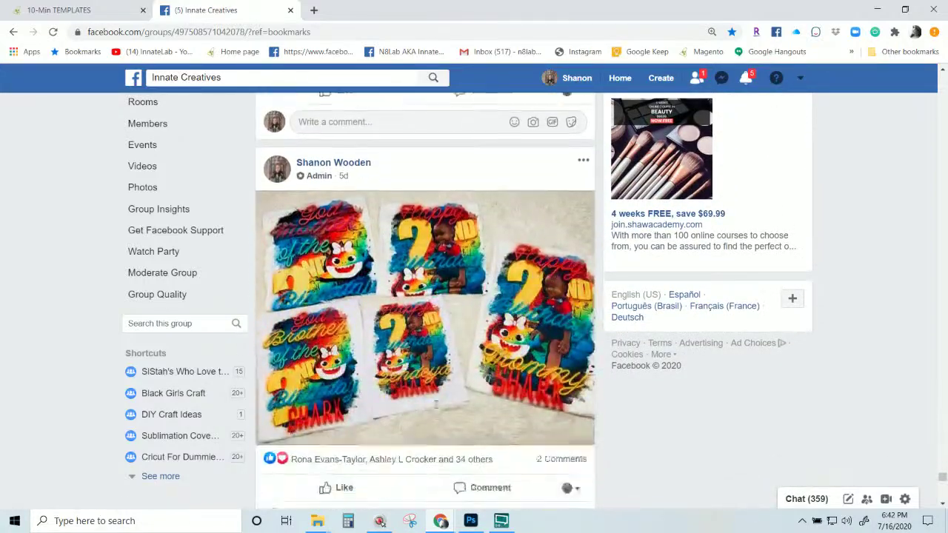
# - Look through the members' Congrats 2020 graduate design, birthday shirts, Big Hair Don't Care artwork and KISS template recreations
pyautogui.scroll(-8, 435, 403)
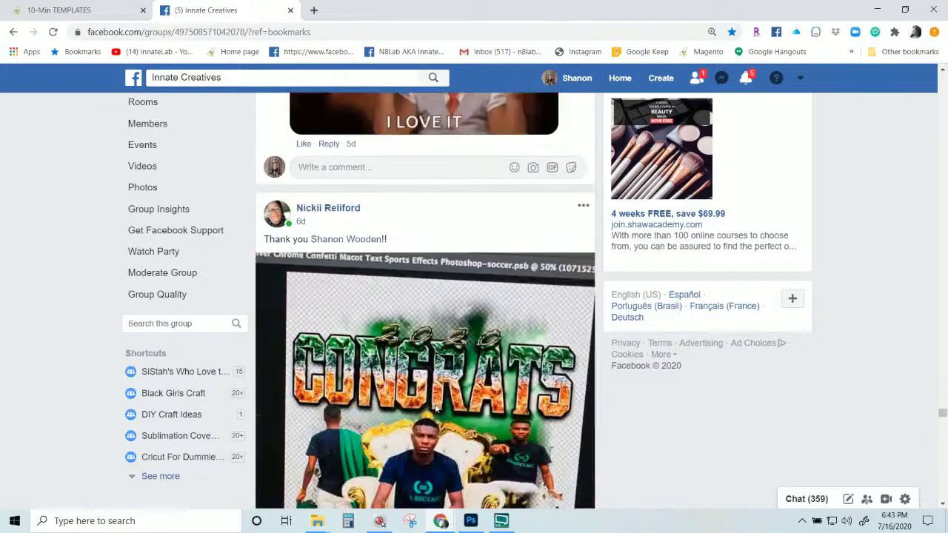
pyautogui.scroll(-1, 436, 408)
pyautogui.scroll(-1, 436, 409)
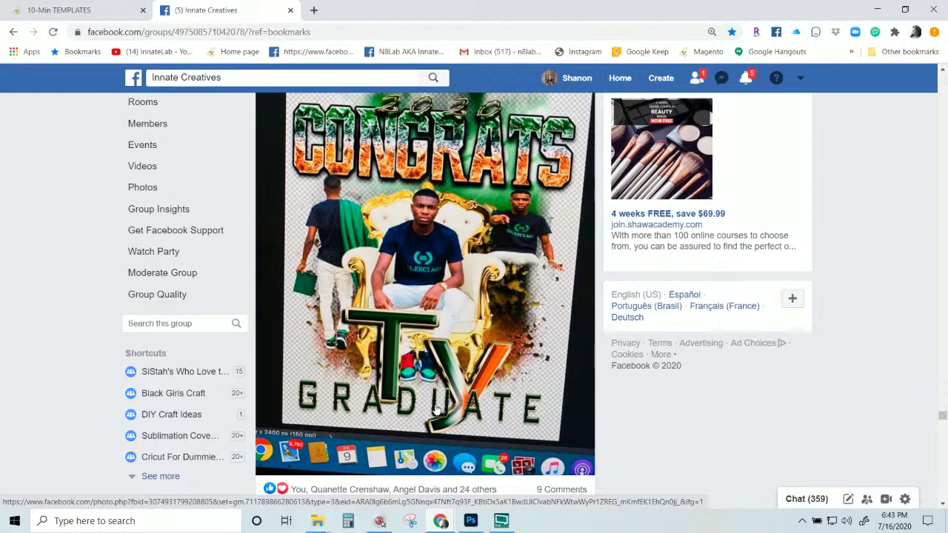
pyautogui.scroll(-6, 437, 410)
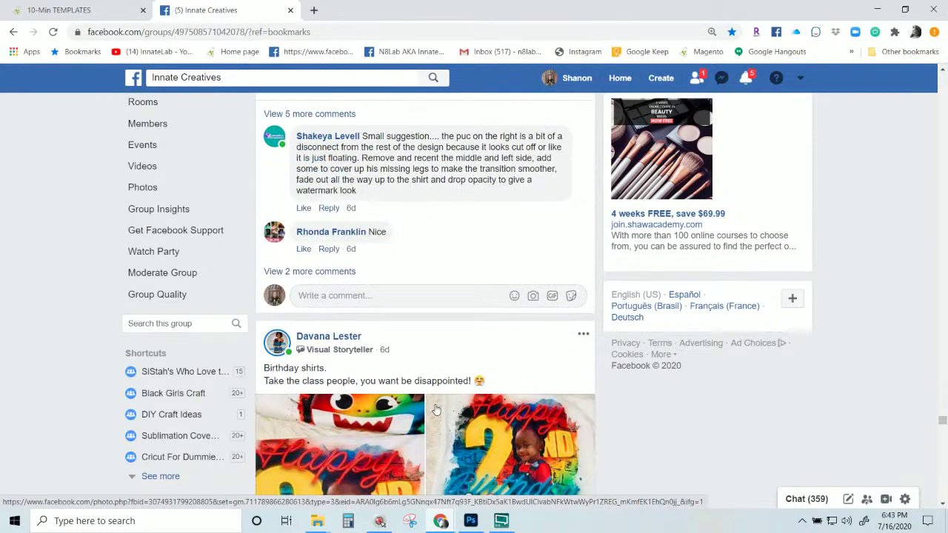
pyautogui.scroll(-10, 436, 409)
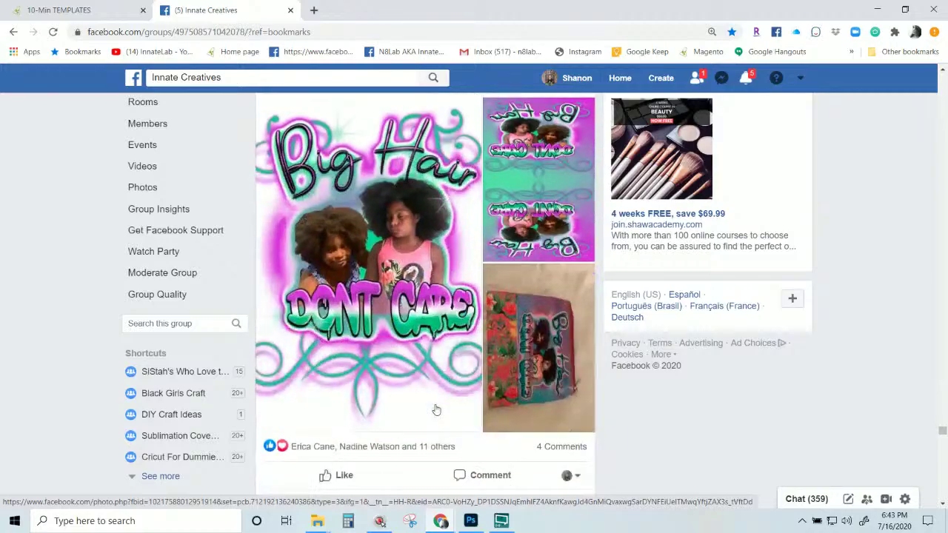
pyautogui.scroll(-5, 437, 410)
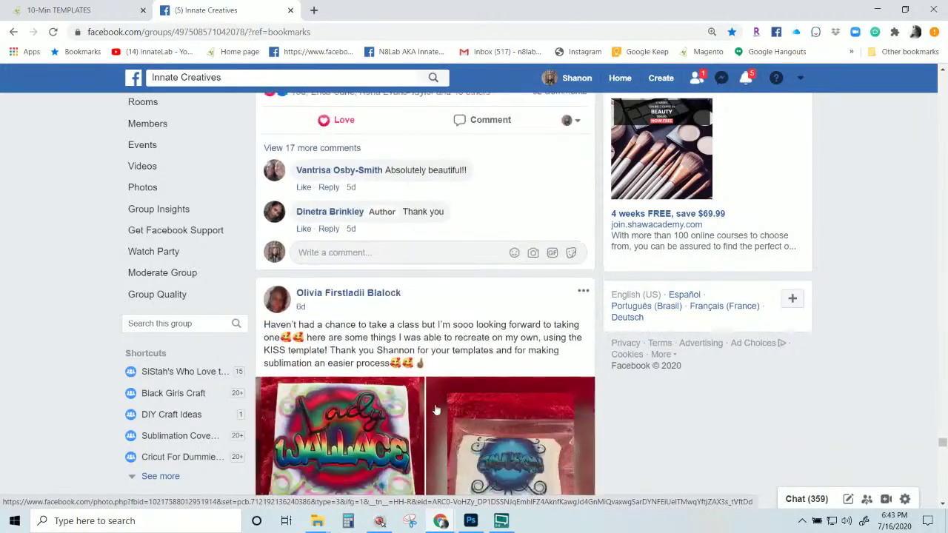
pyautogui.scroll(-6, 436, 410)
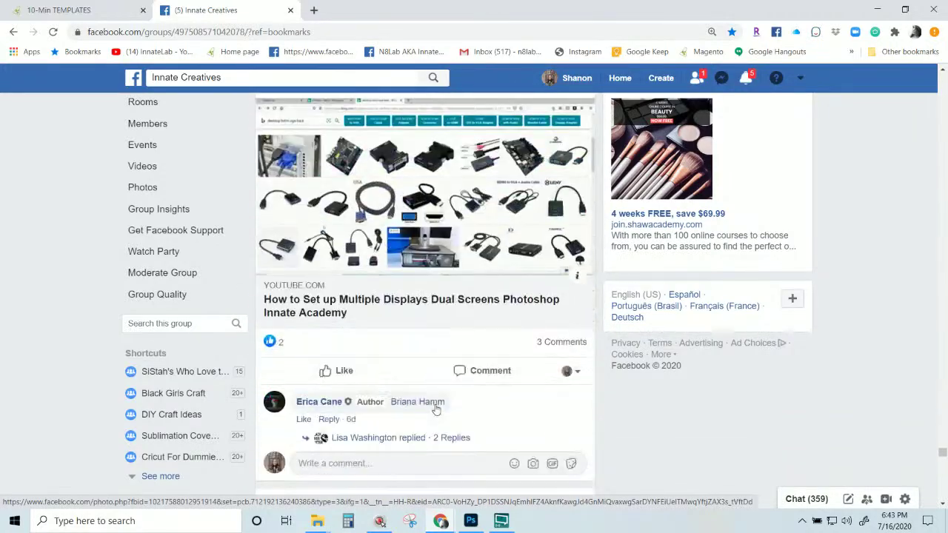
# - Review the posts on dual-screen setup, the Live 103 Course, the 3 Stooges class designs and the dual-monitor photos with their comments
pyautogui.scroll(6, 435, 409)
pyautogui.scroll(-10, 435, 408)
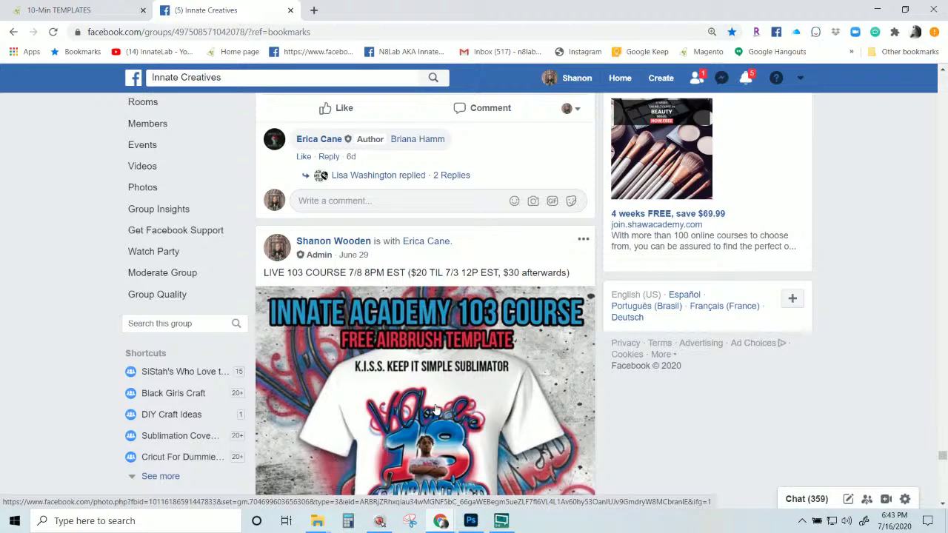
pyautogui.scroll(-10, 435, 409)
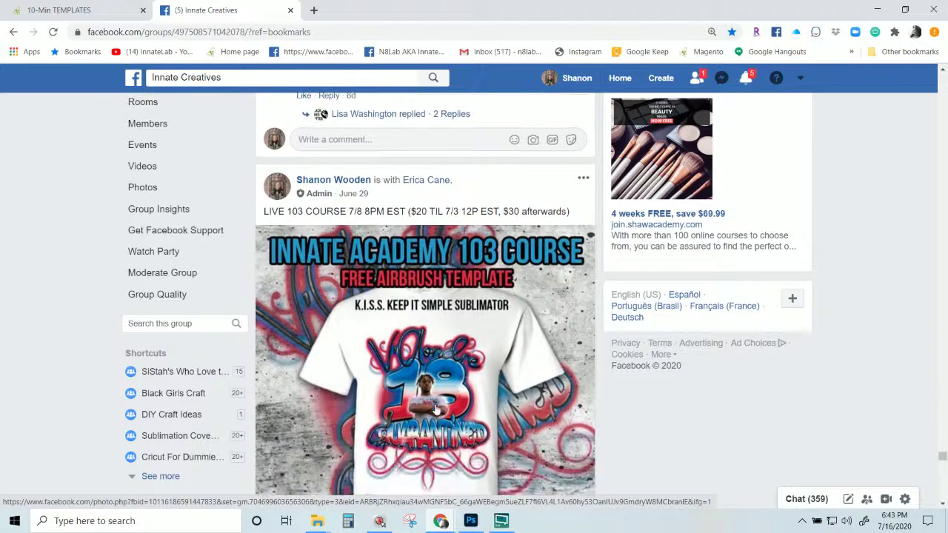
pyautogui.scroll(-10, 502, 264)
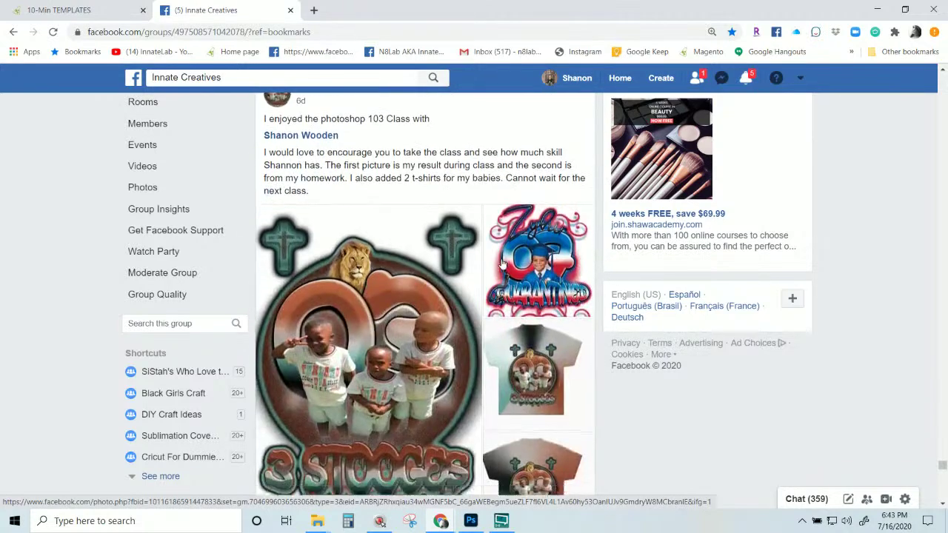
pyautogui.scroll(-10, 502, 265)
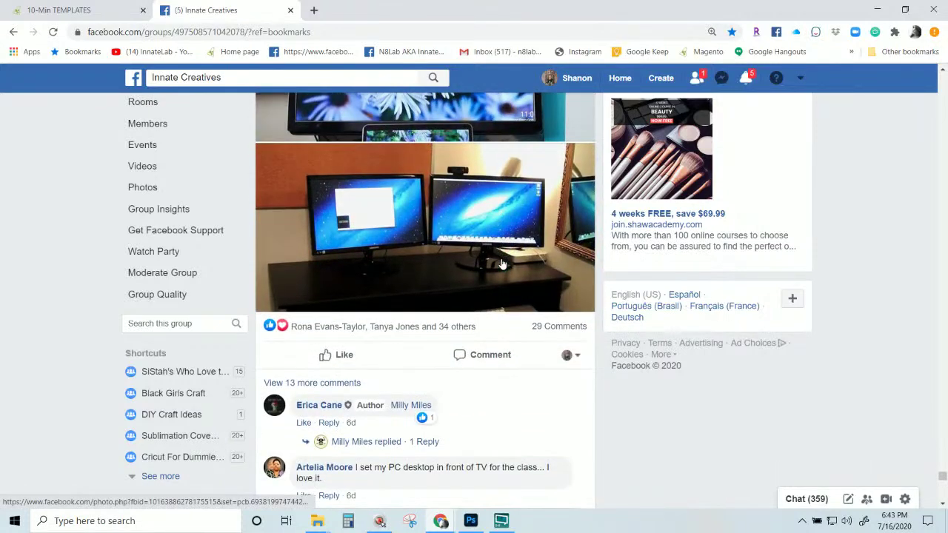
pyautogui.scroll(-2, 502, 264)
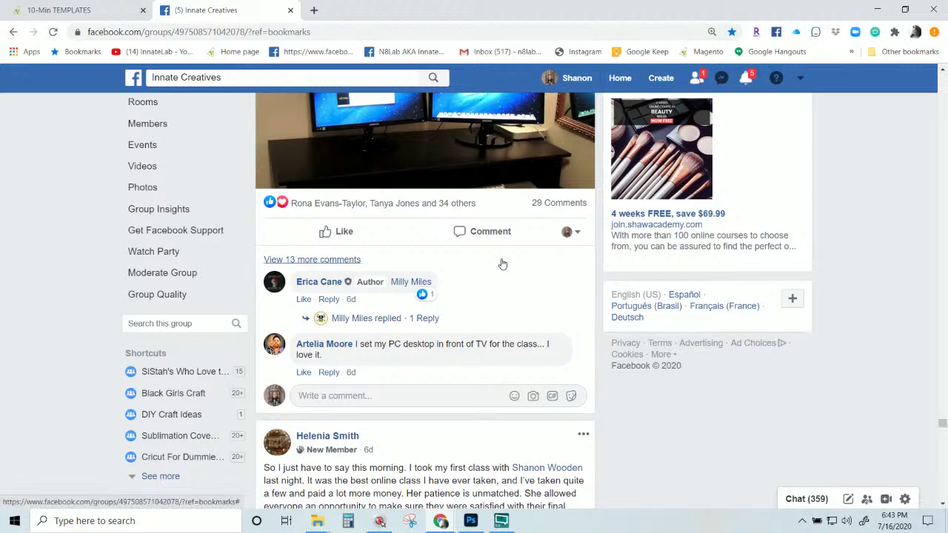
# - Read the new member's class testimonial and examine the 1st birthday, Stepping Into Queendom, 5th birthday and Sweet 16 class designs
pyautogui.scroll(-4, 555, 246)
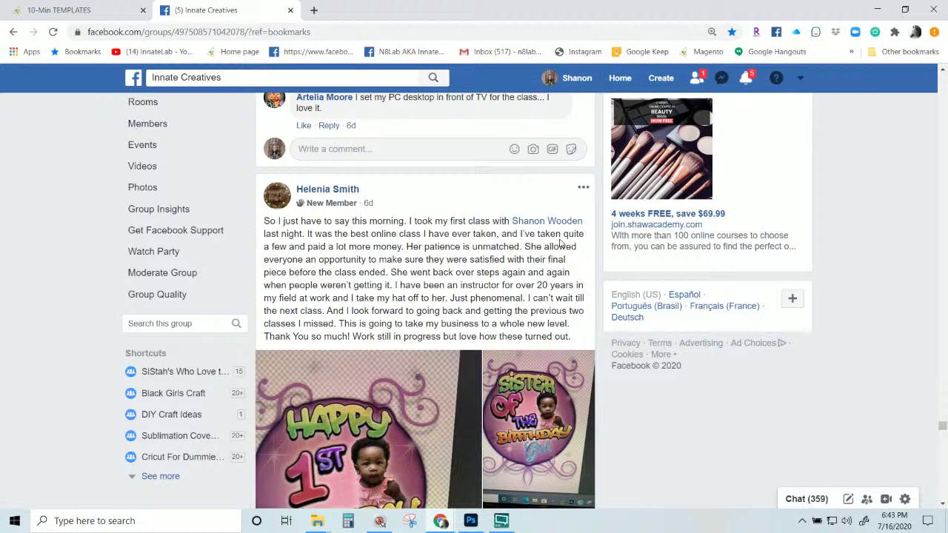
pyautogui.scroll(-5, 560, 245)
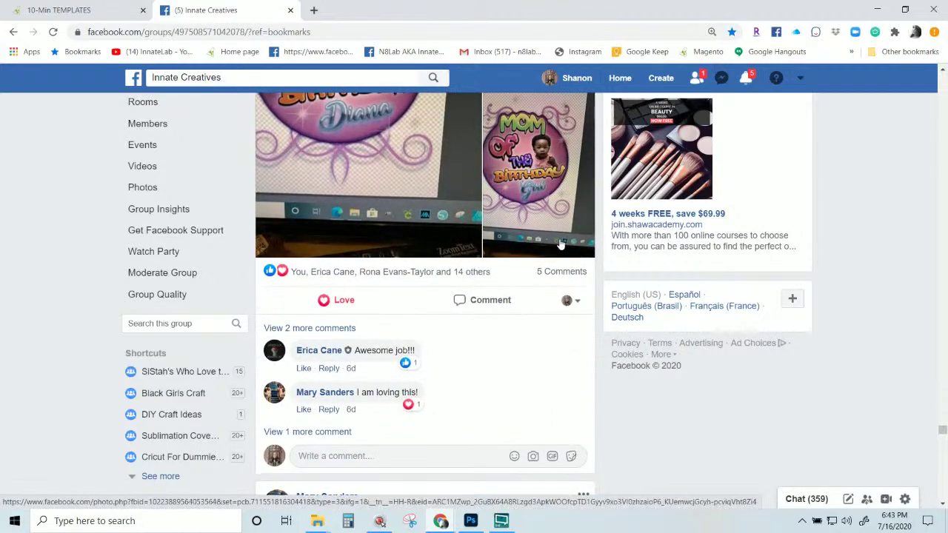
pyautogui.scroll(-6, 560, 244)
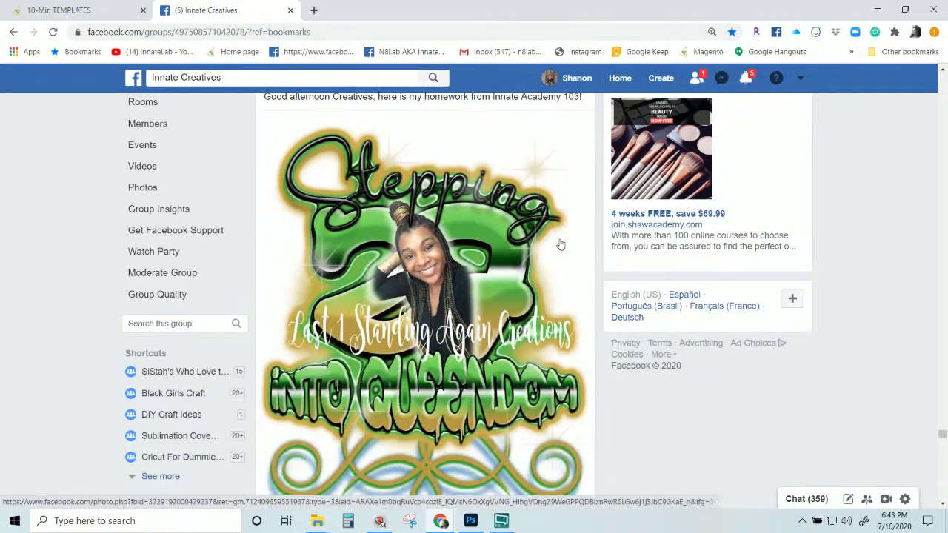
pyautogui.scroll(-1, 560, 244)
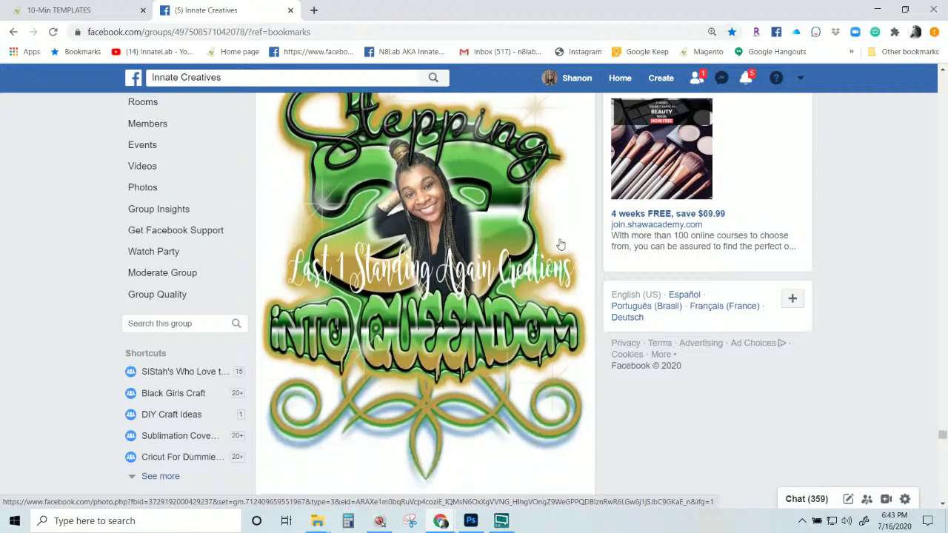
pyautogui.scroll(-4, 560, 244)
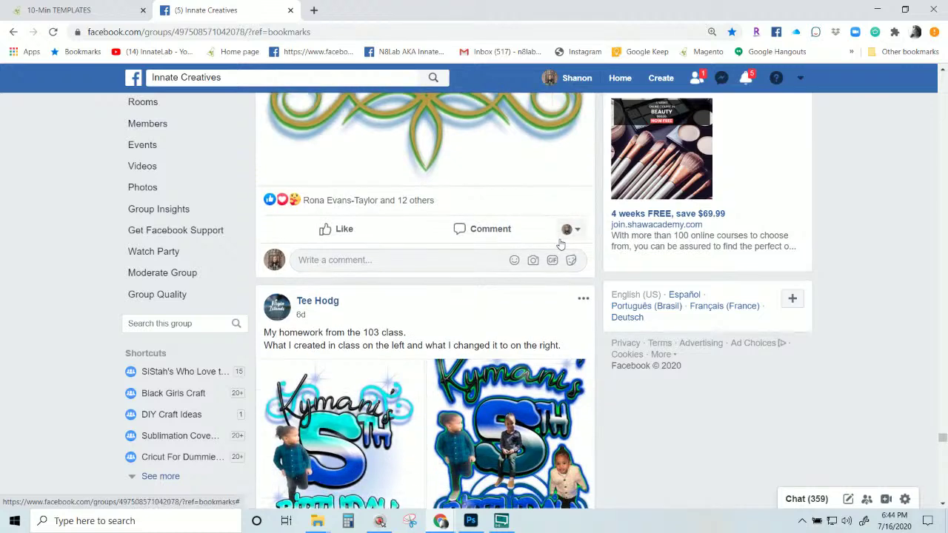
pyautogui.scroll(-2, 561, 244)
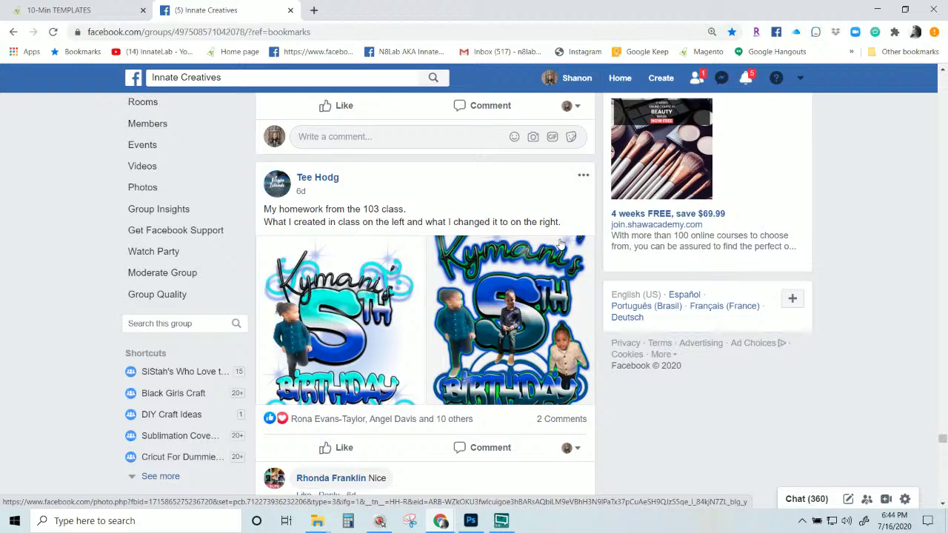
pyautogui.scroll(-5, 560, 245)
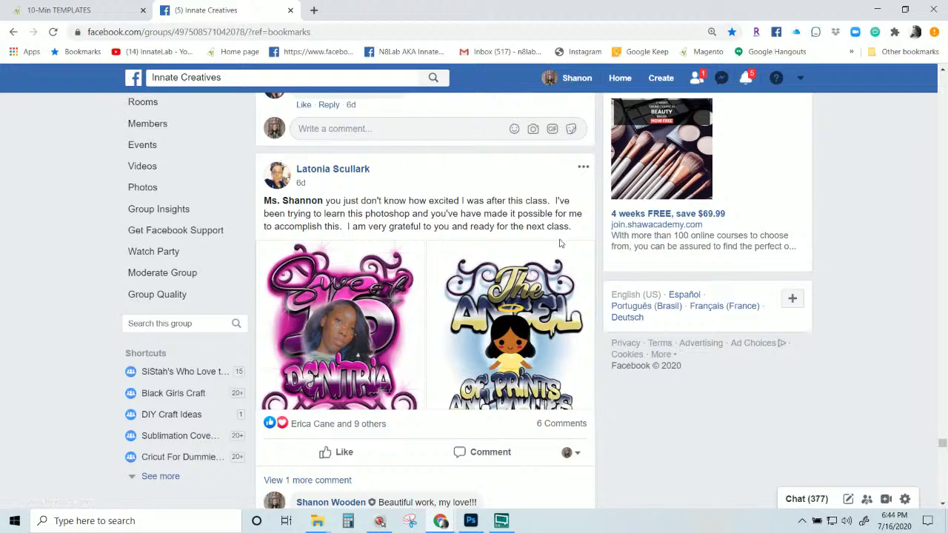
# - Look through the posts on the Savage-Classy-Bougie-Ratchet template, the 21 Birthday Chic design and the affiliate program
pyautogui.scroll(-6, 561, 244)
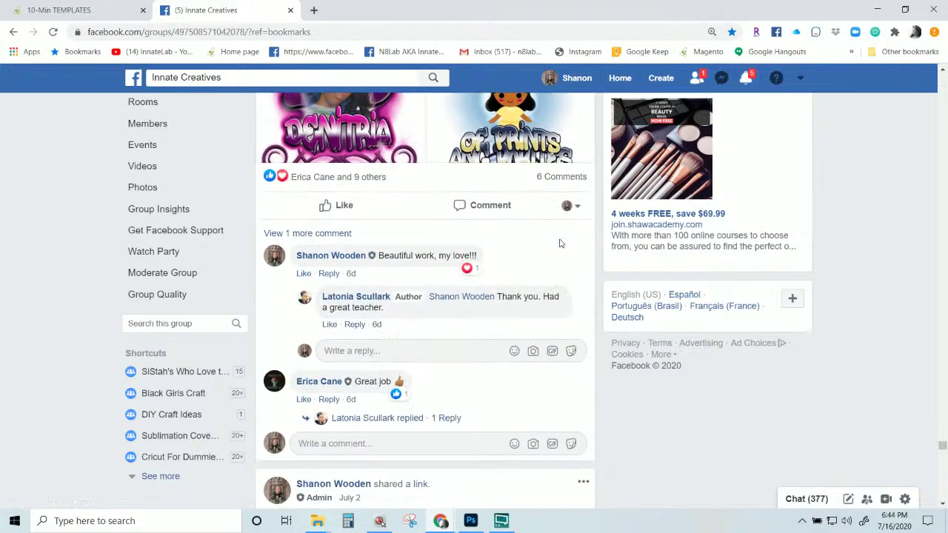
pyautogui.scroll(-3, 561, 245)
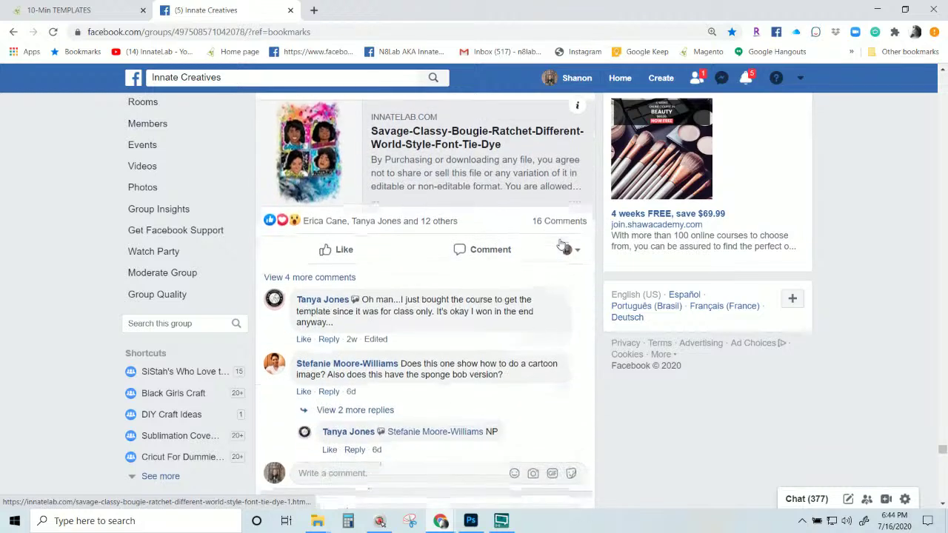
pyautogui.scroll(-5, 560, 244)
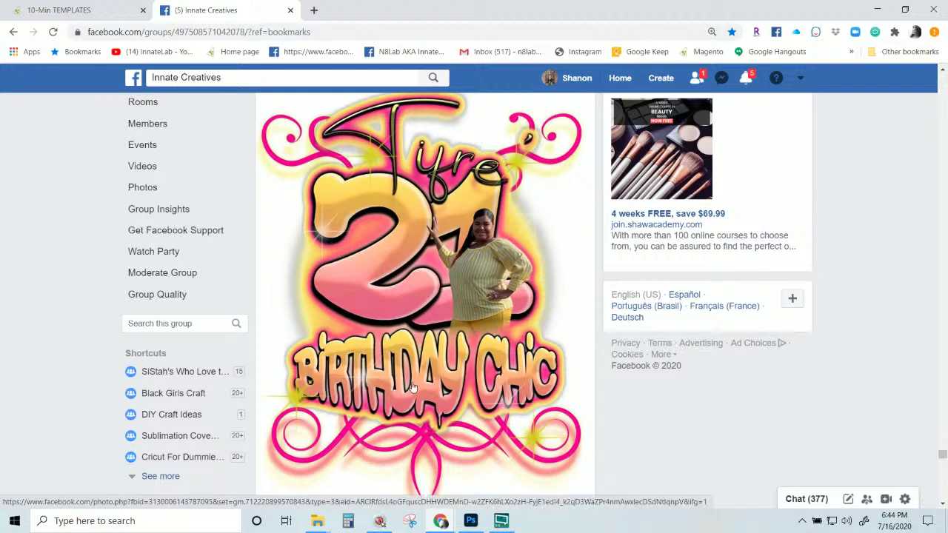
pyautogui.scroll(-1, 533, 412)
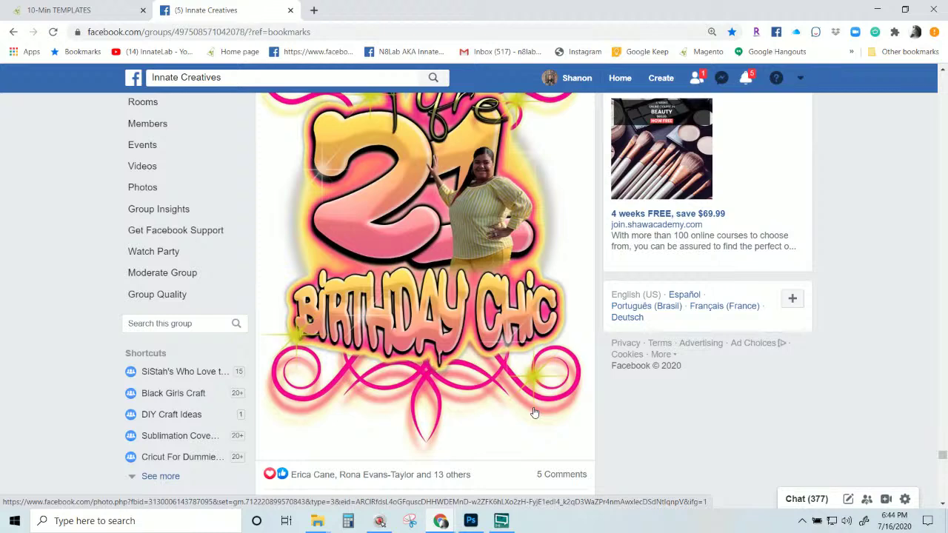
pyautogui.scroll(-3, 534, 412)
pyautogui.scroll(-10, 534, 413)
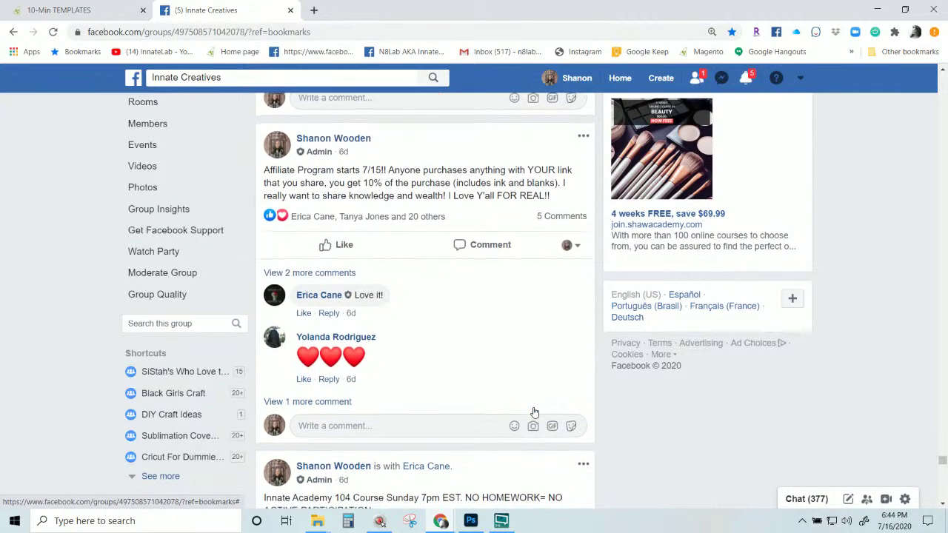
# - Look through the posts on the Innate Academy 104 Course, members' birthday designs, the Epson printer color comparison and the graduate homework
pyautogui.scroll(-10, 534, 412)
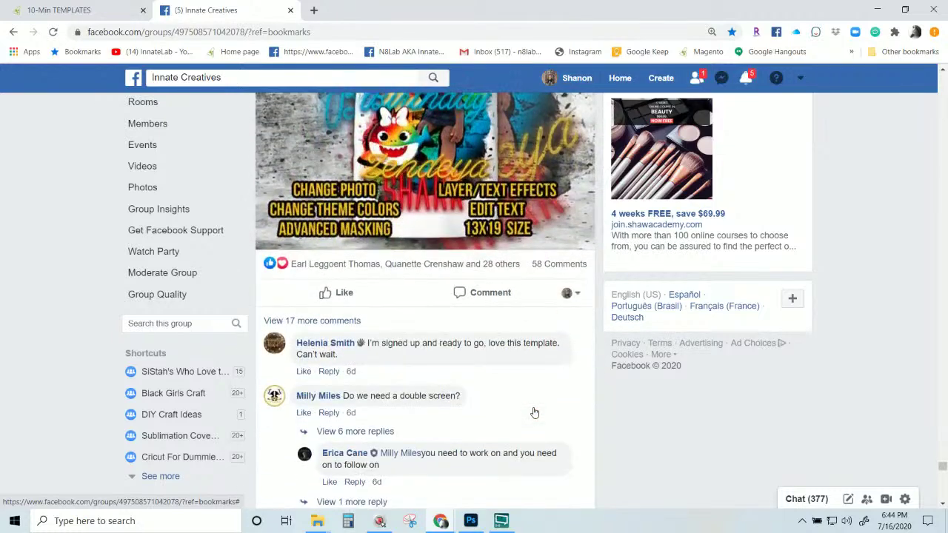
pyautogui.scroll(-9, 533, 412)
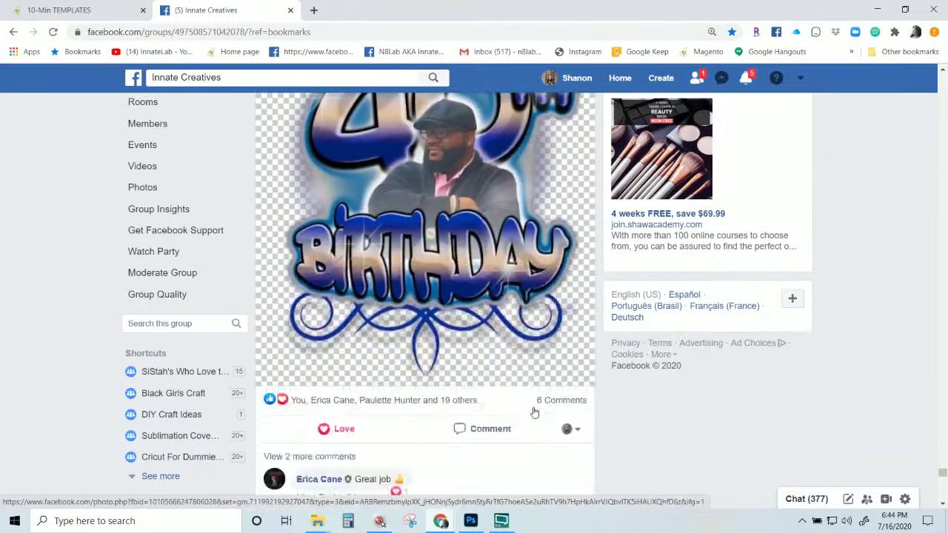
pyautogui.scroll(-3, 534, 413)
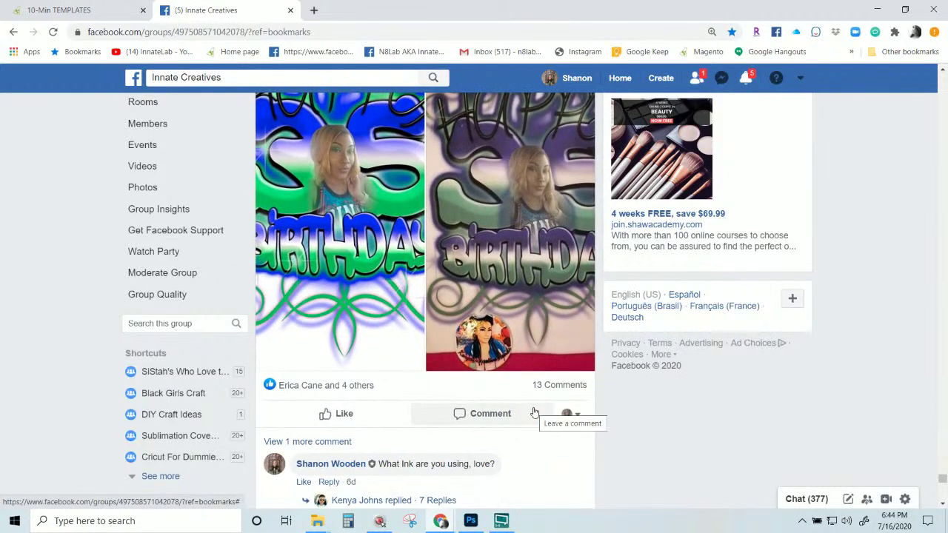
pyautogui.scroll(-3, 534, 412)
pyautogui.scroll(-4, 534, 412)
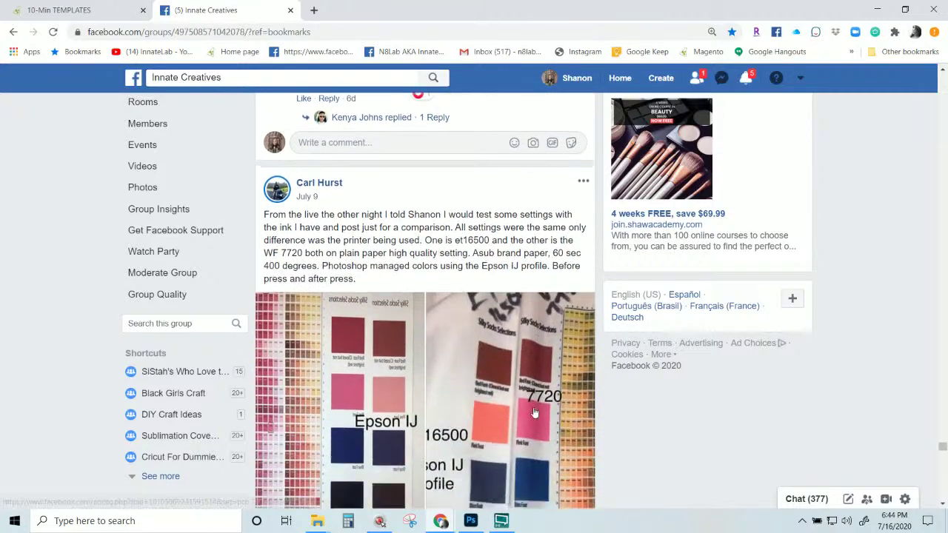
pyautogui.scroll(-6, 534, 412)
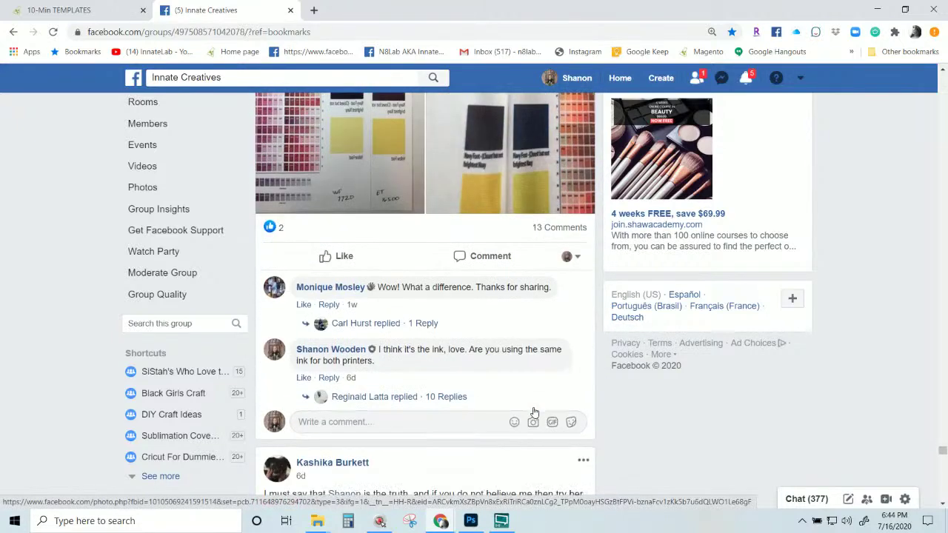
pyautogui.scroll(-2, 533, 412)
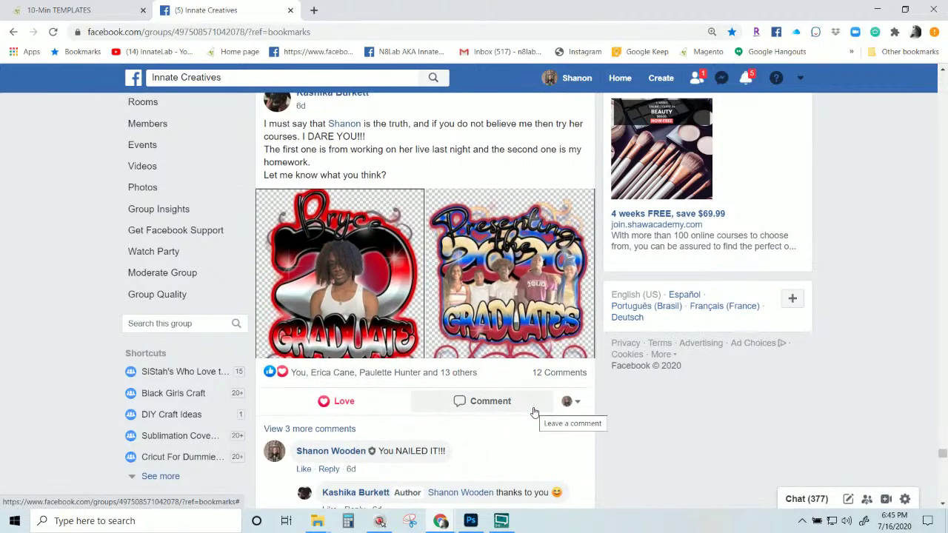
# - Look through the posts on the Innate Academy 104 Course link, the SpongeBob 102 class shirt, the graduation stole and the Gone But Not Forgotten design
pyautogui.scroll(-8, 534, 413)
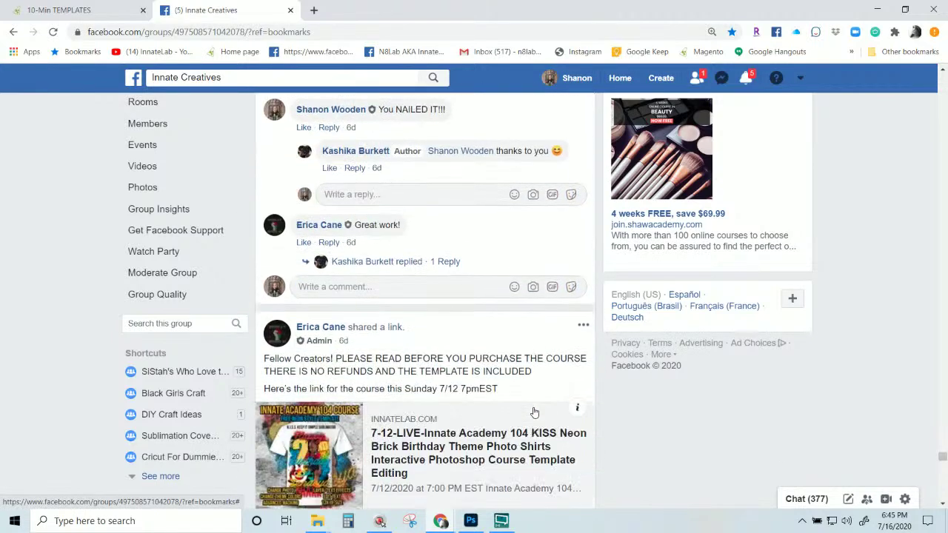
pyautogui.scroll(-9, 533, 412)
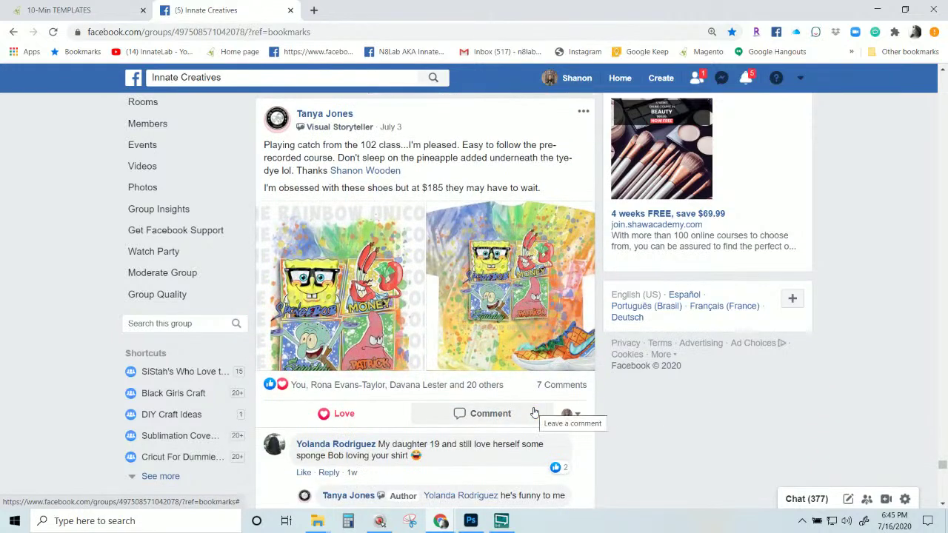
pyautogui.scroll(-1, 566, 413)
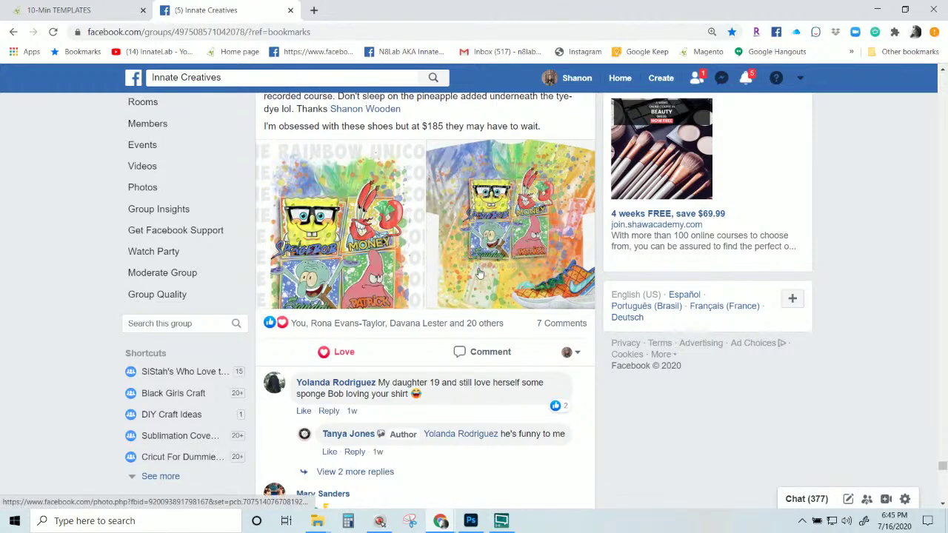
pyautogui.scroll(-10, 593, 303)
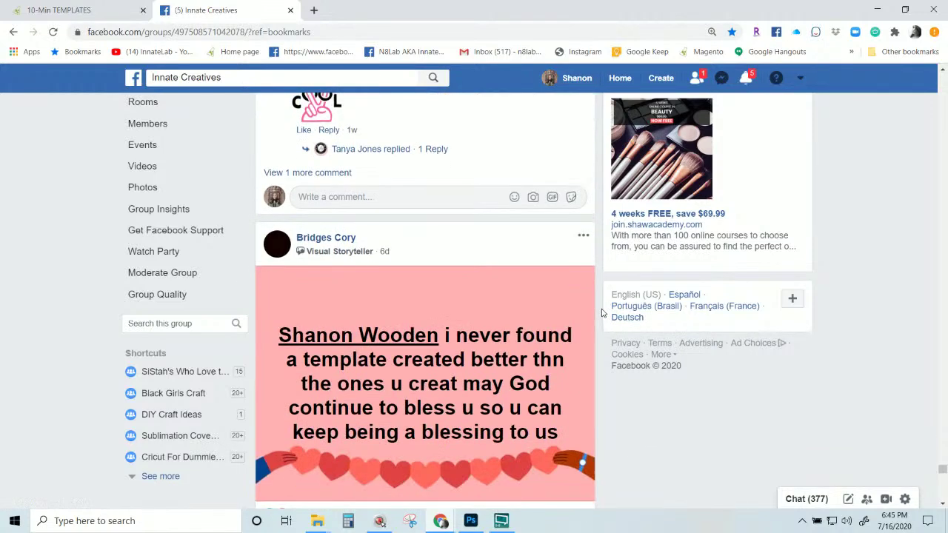
pyautogui.scroll(-10, 601, 313)
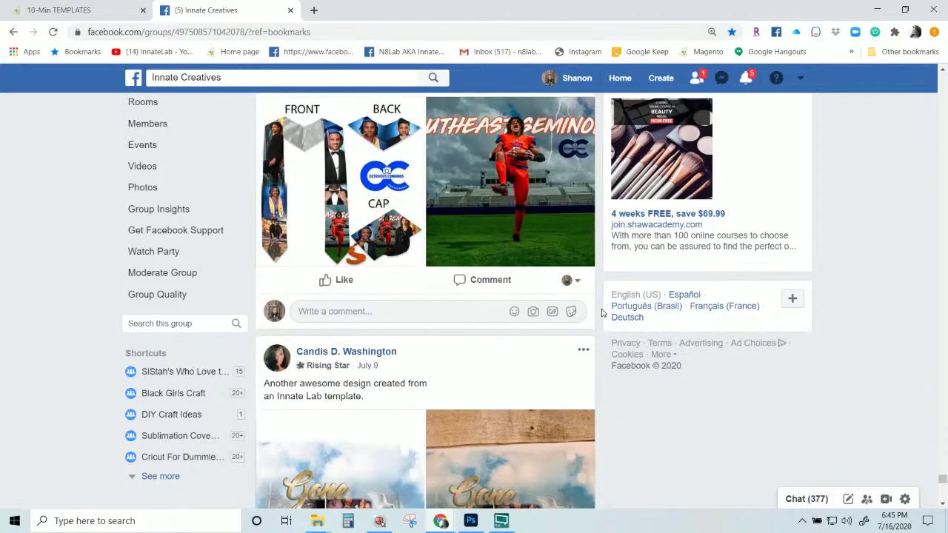
pyautogui.scroll(-3, 601, 313)
pyautogui.scroll(-1, 602, 312)
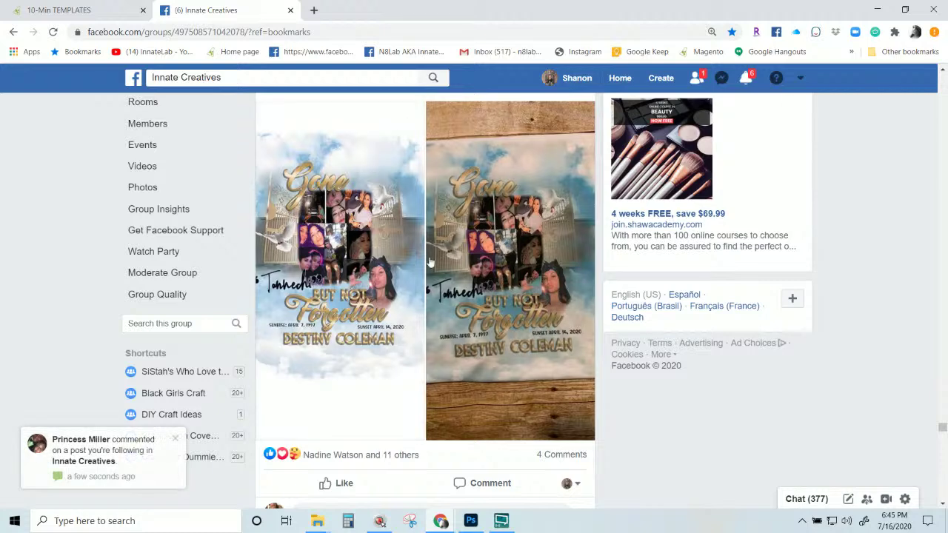
pyautogui.scroll(-6, 364, 335)
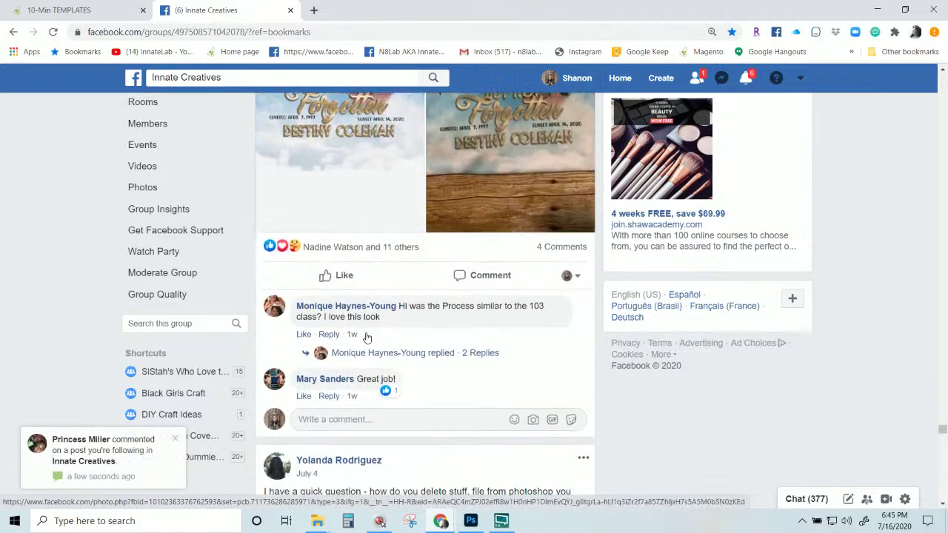
# - Review the posts on the cheer template pillow, crediting templates, the Our Hearts Were Not memorial, the Tigers and Saints shirts and the printer comparison video
pyautogui.scroll(-5, 365, 337)
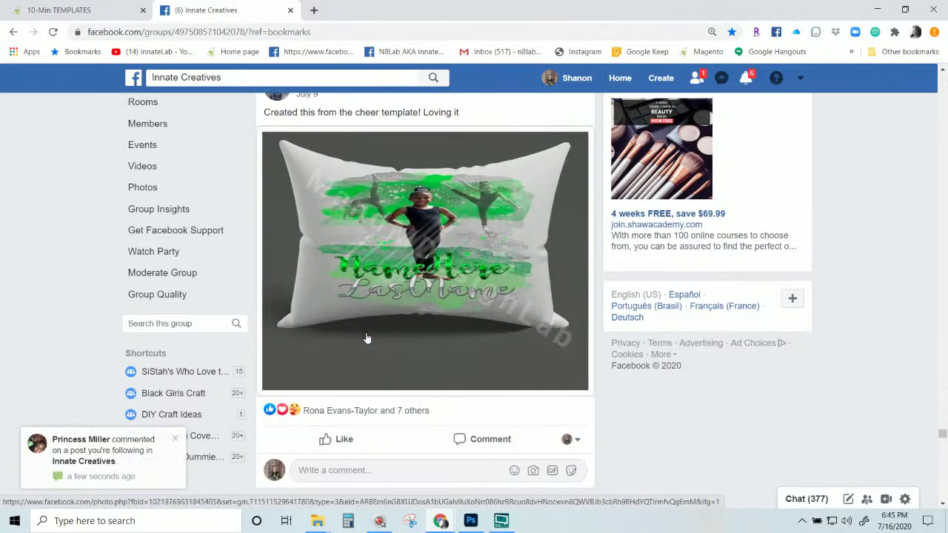
pyautogui.scroll(-9, 468, 304)
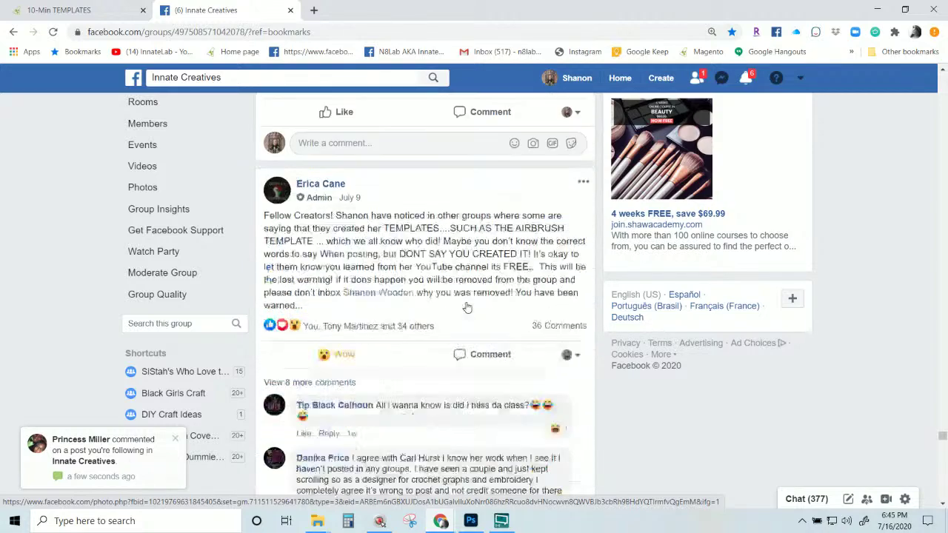
pyautogui.scroll(-6, 468, 308)
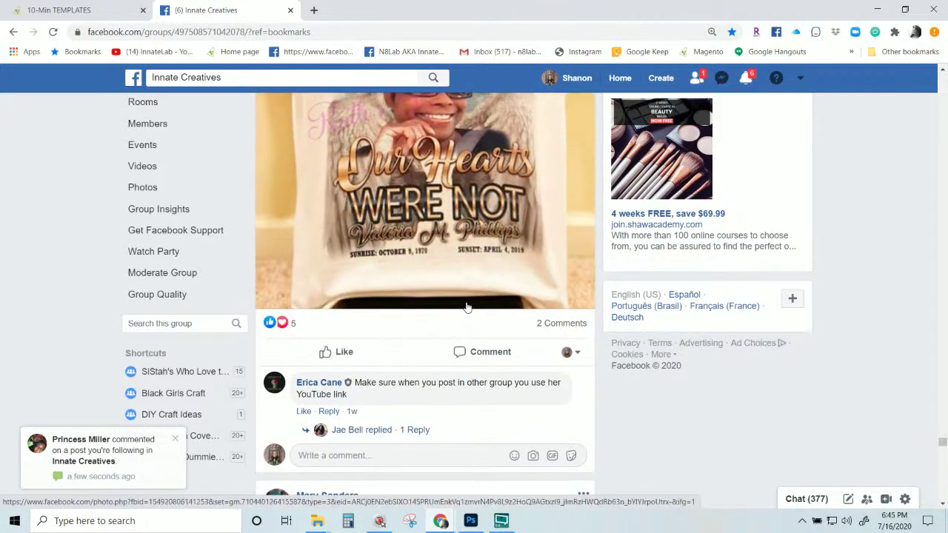
pyautogui.scroll(-6, 476, 300)
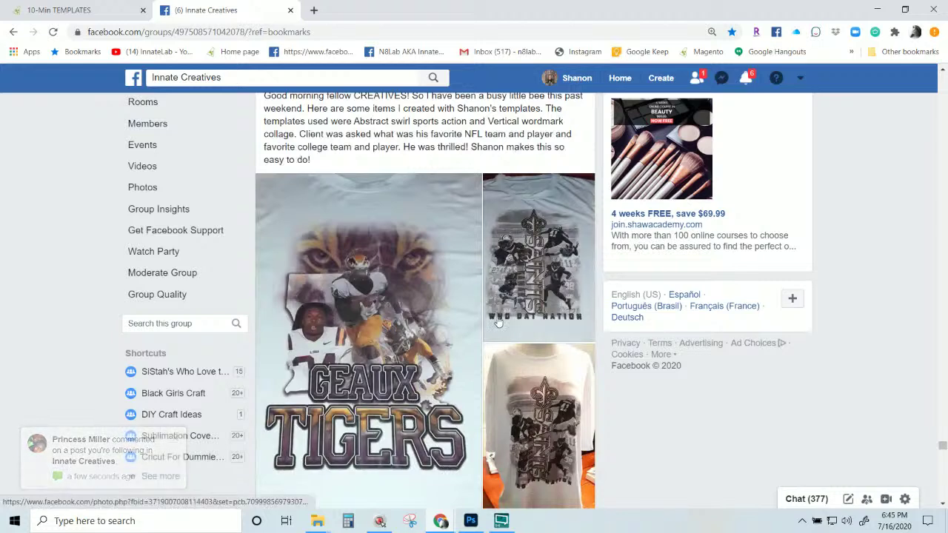
pyautogui.scroll(-7, 498, 322)
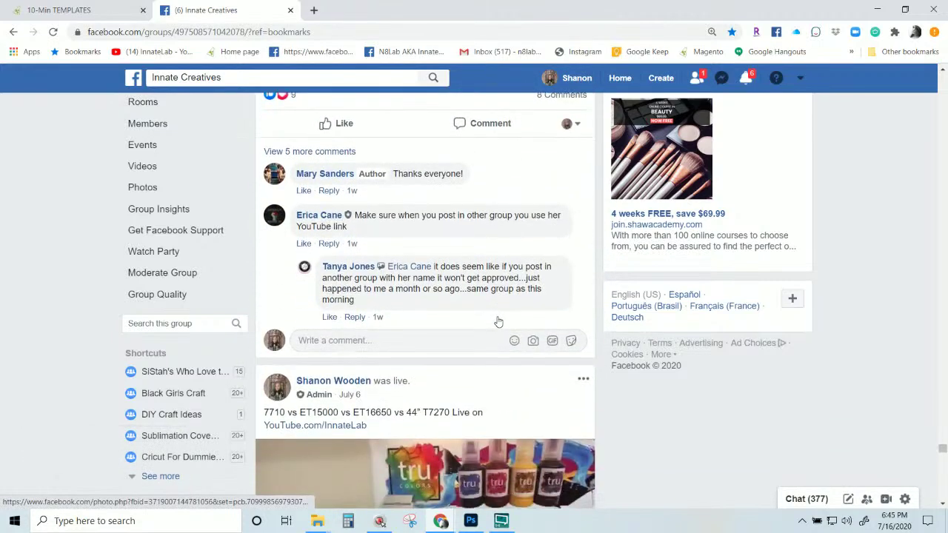
pyautogui.scroll(-3, 499, 322)
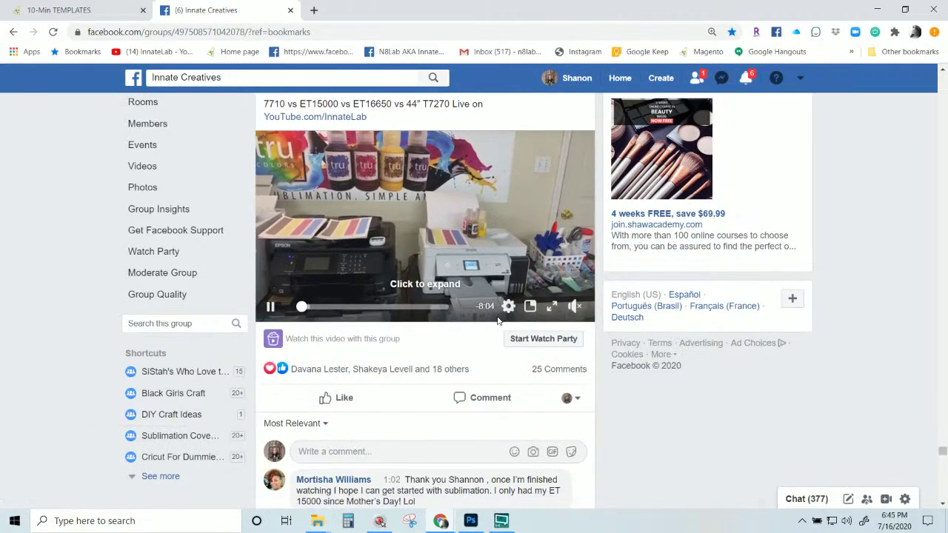
pyautogui.scroll(-7, 498, 322)
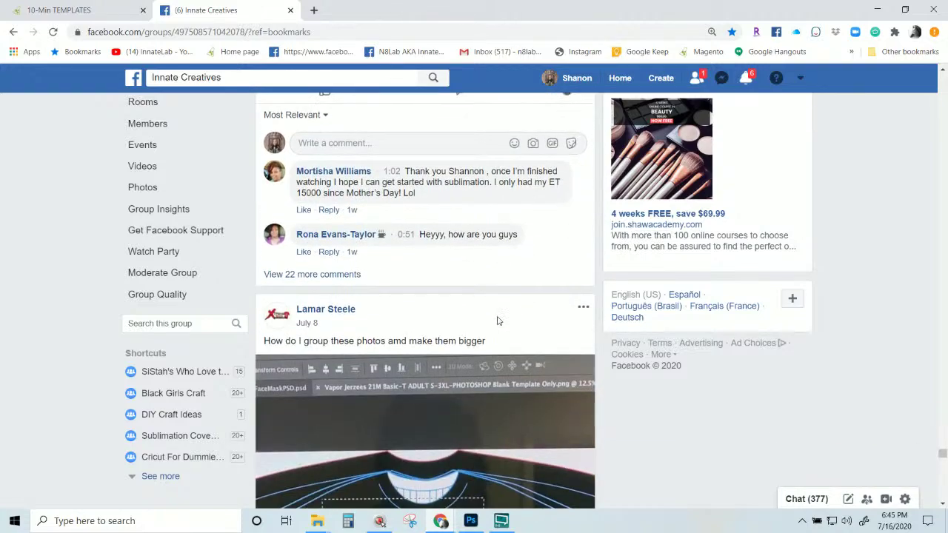
# - Browse the posts on the 103 Course homework, the second-screen problem, the Dripping Melanin, Justice For and SpongeBob designs, and Tru Colors Sublimation Ink
pyautogui.scroll(-15, 498, 322)
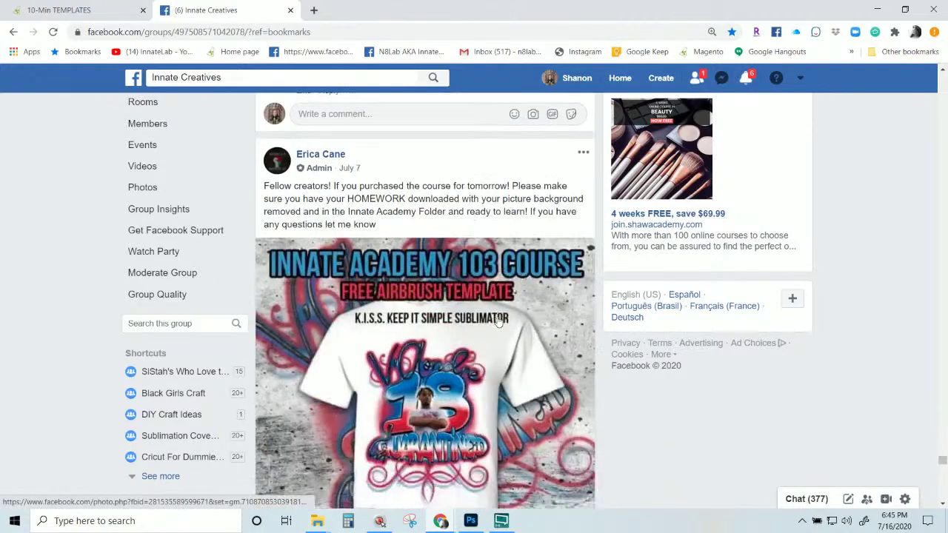
pyautogui.scroll(-15, 498, 322)
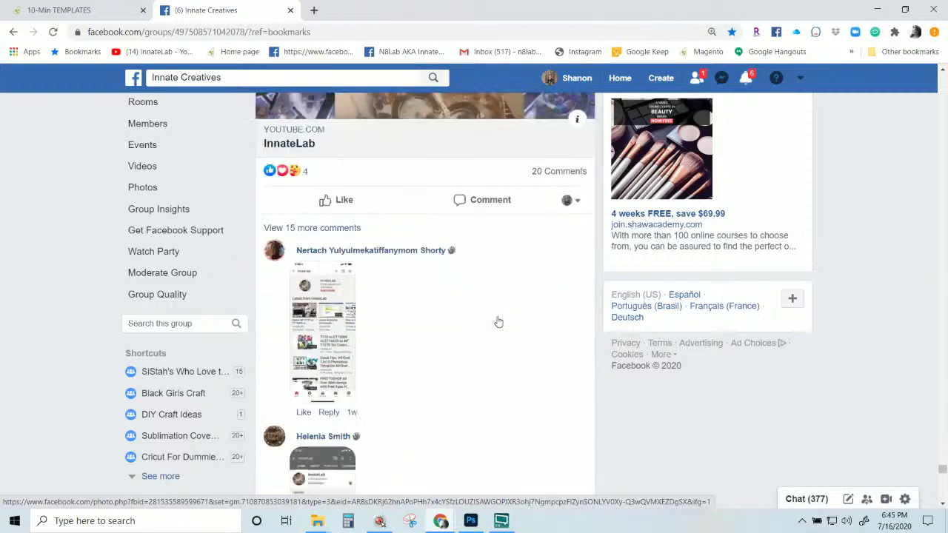
pyautogui.scroll(-12, 499, 322)
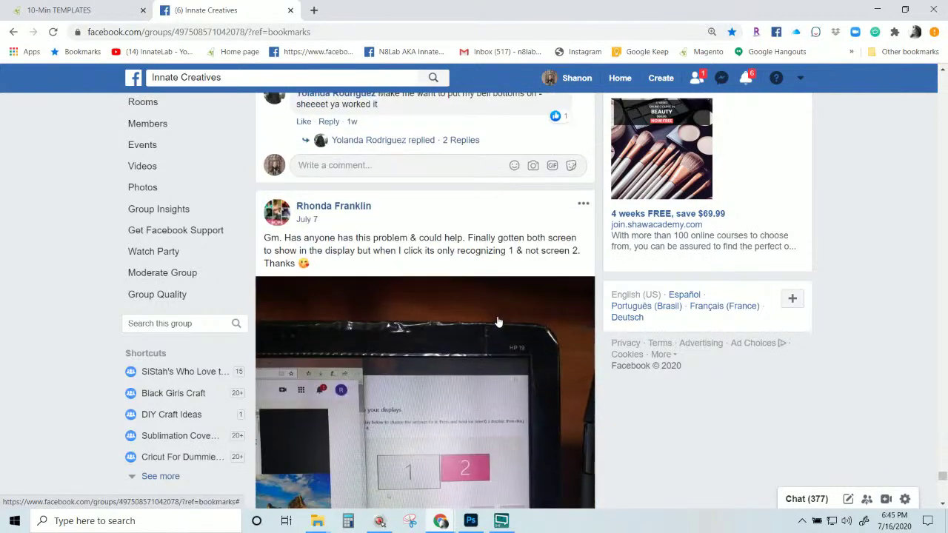
pyautogui.scroll(-5, 498, 322)
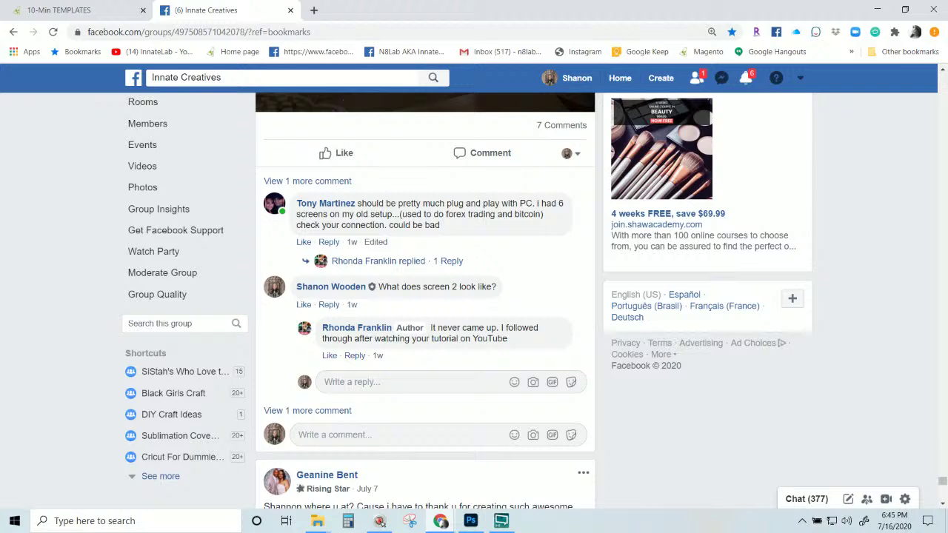
pyautogui.scroll(-7, 473, 422)
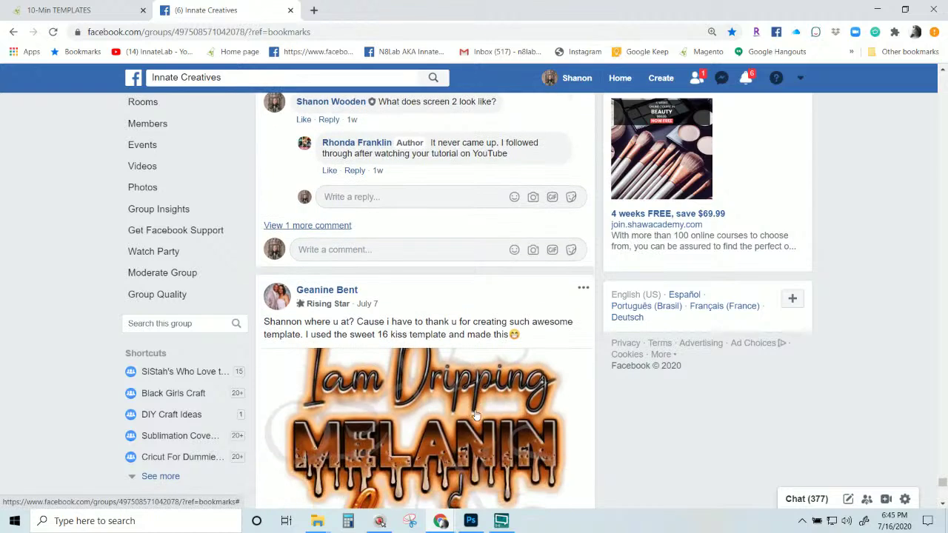
pyautogui.scroll(-3, 476, 416)
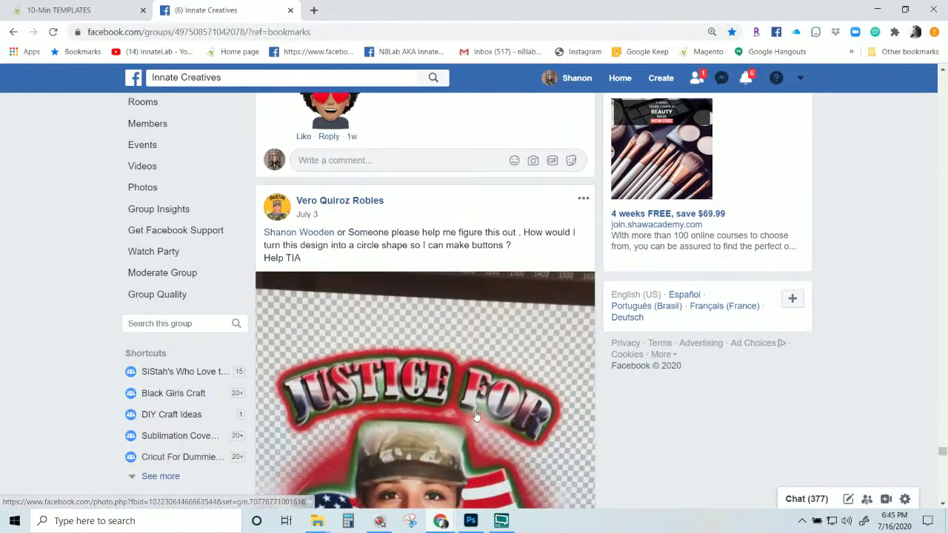
pyautogui.scroll(-4, 485, 457)
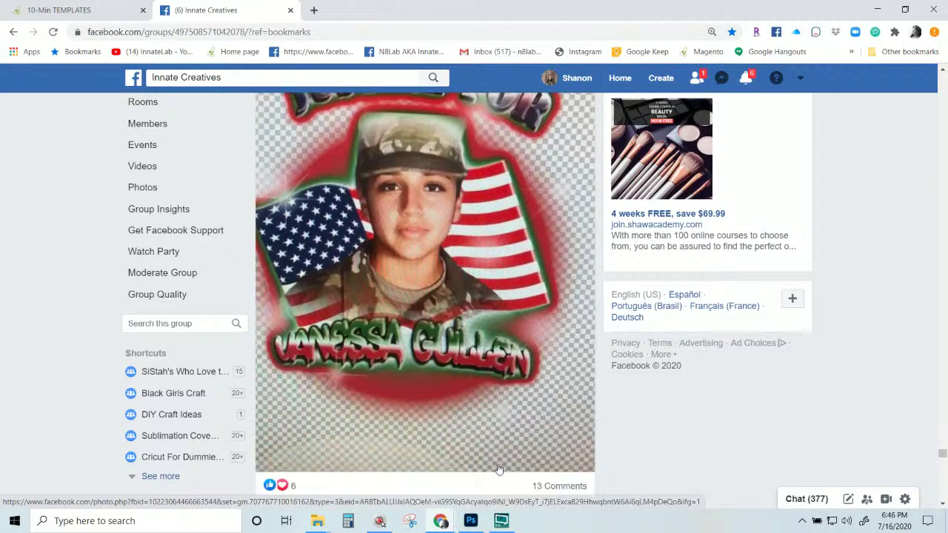
pyautogui.scroll(-12, 498, 469)
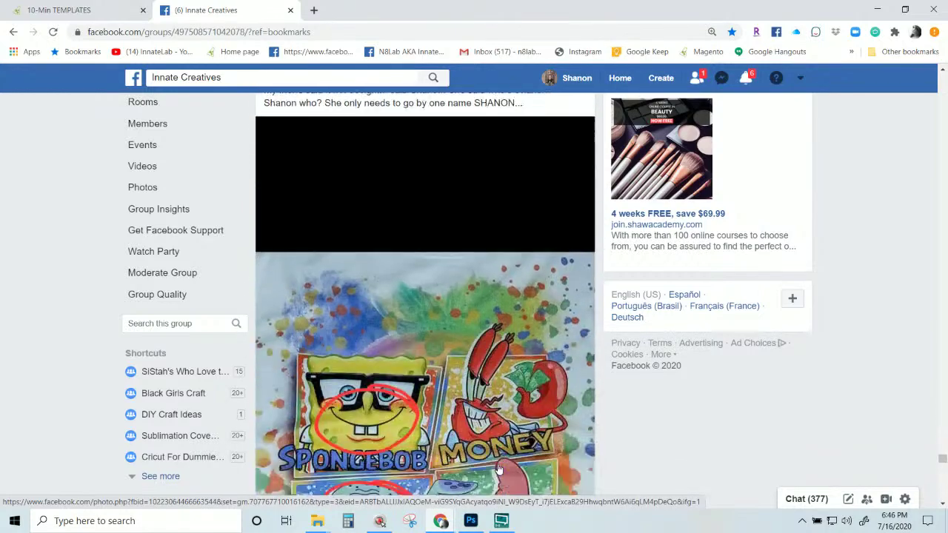
pyautogui.scroll(-12, 500, 471)
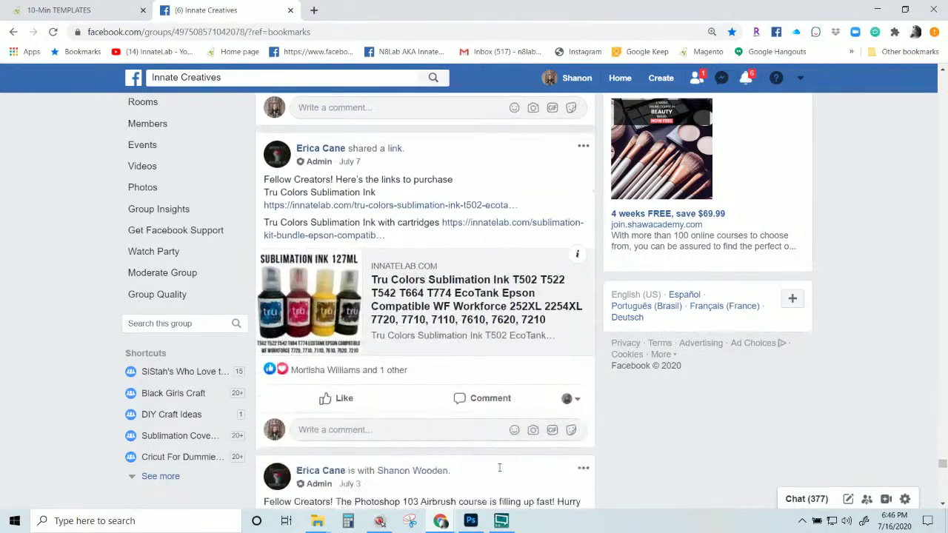
# - Review the 103 Airbrush course post and the canvas spray question, and examine the airbrush-style lunch bag, wallet and mask photos with their comments
pyautogui.scroll(-5, 500, 470)
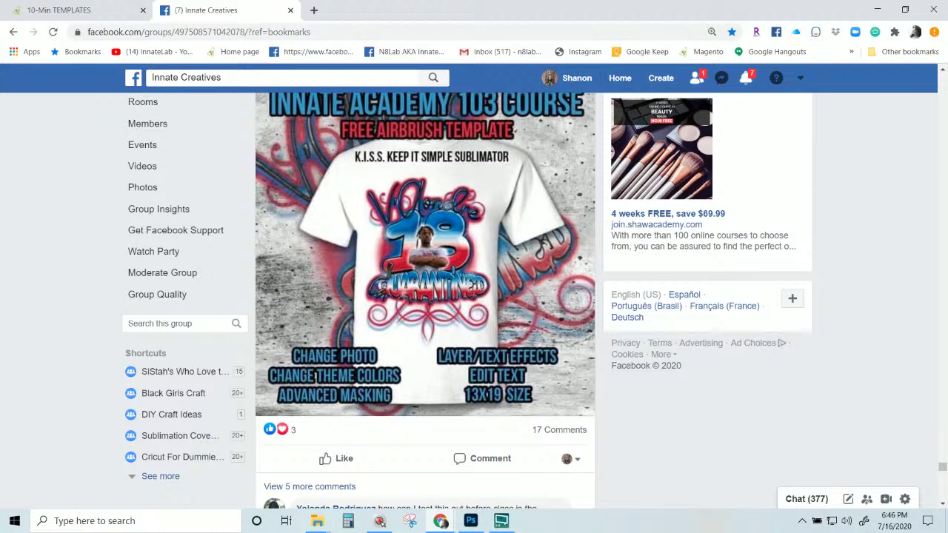
pyautogui.scroll(-10, 507, 345)
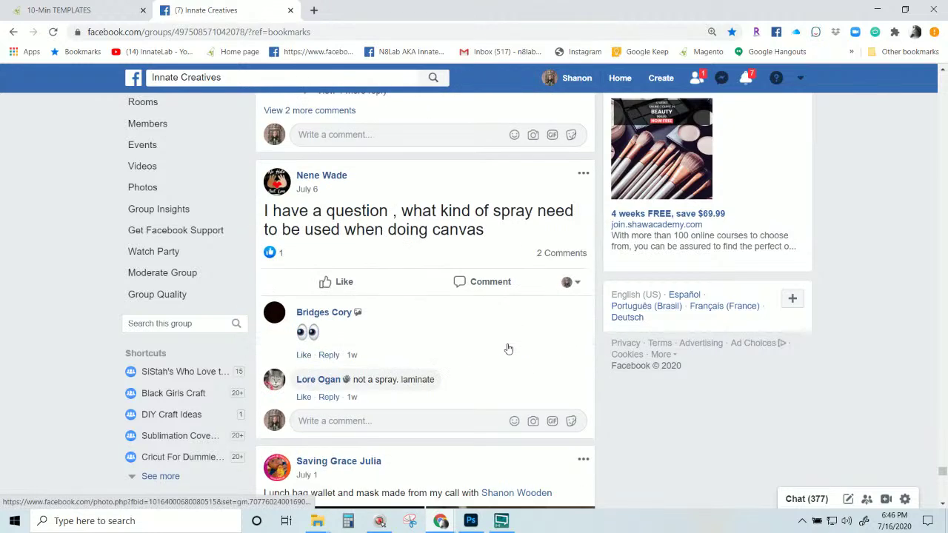
pyautogui.scroll(-2, 508, 349)
pyautogui.scroll(-3, 518, 437)
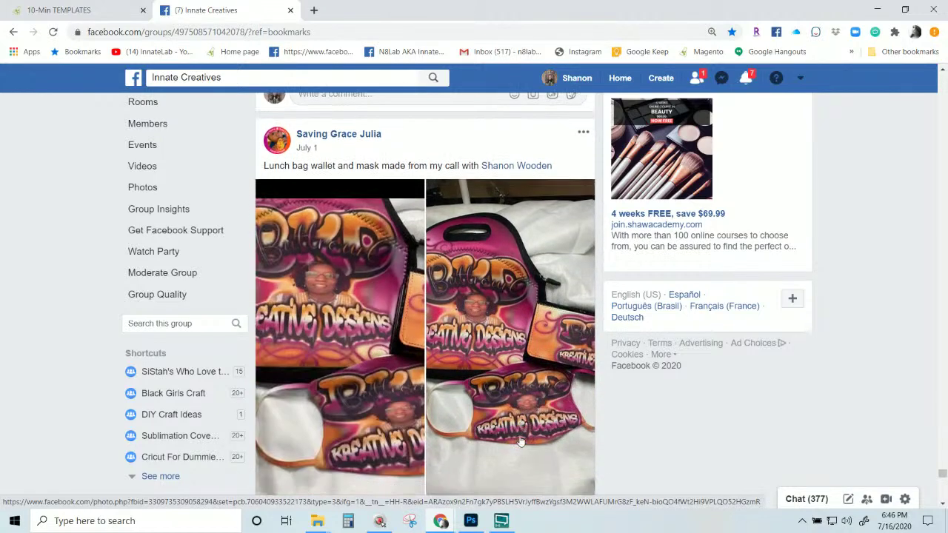
pyautogui.scroll(-2, 521, 441)
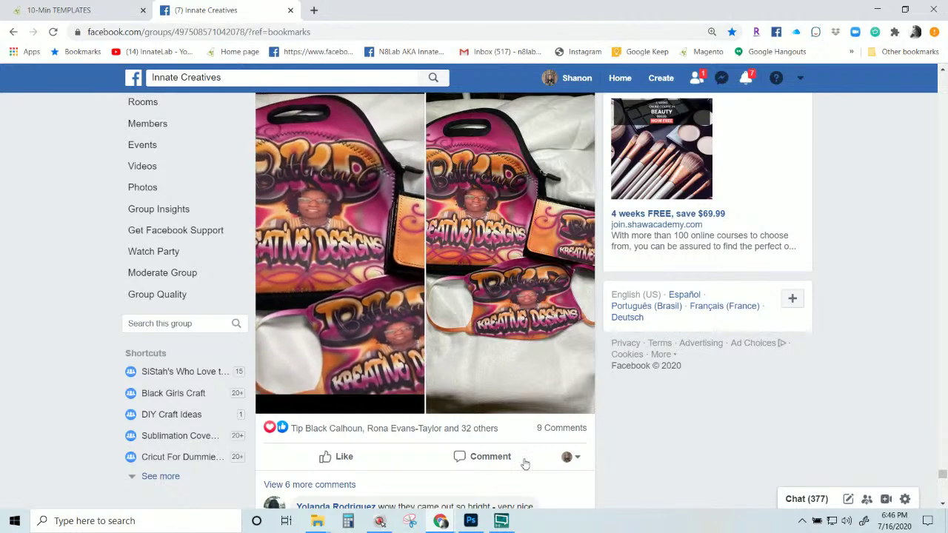
pyautogui.scroll(-1, 510, 368)
pyautogui.scroll(-1, 511, 368)
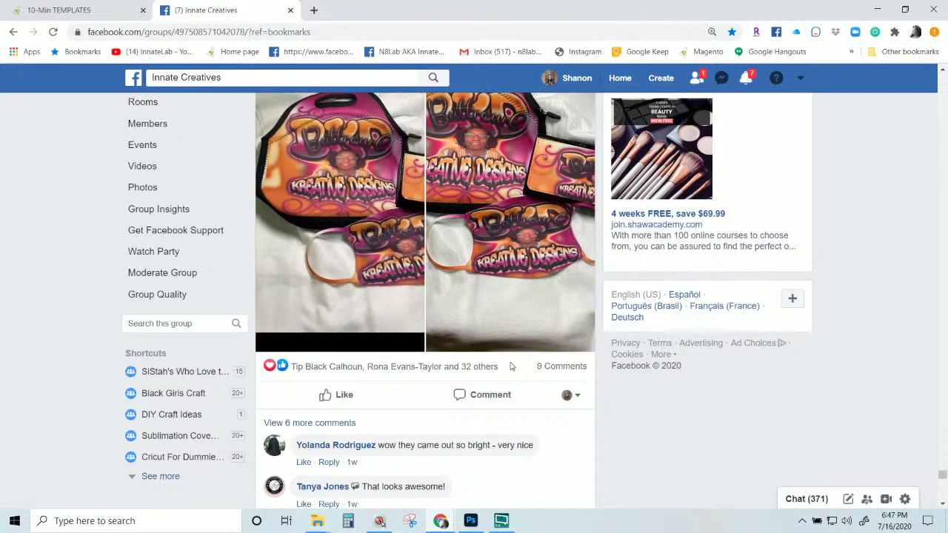
pyautogui.scroll(-4, 510, 366)
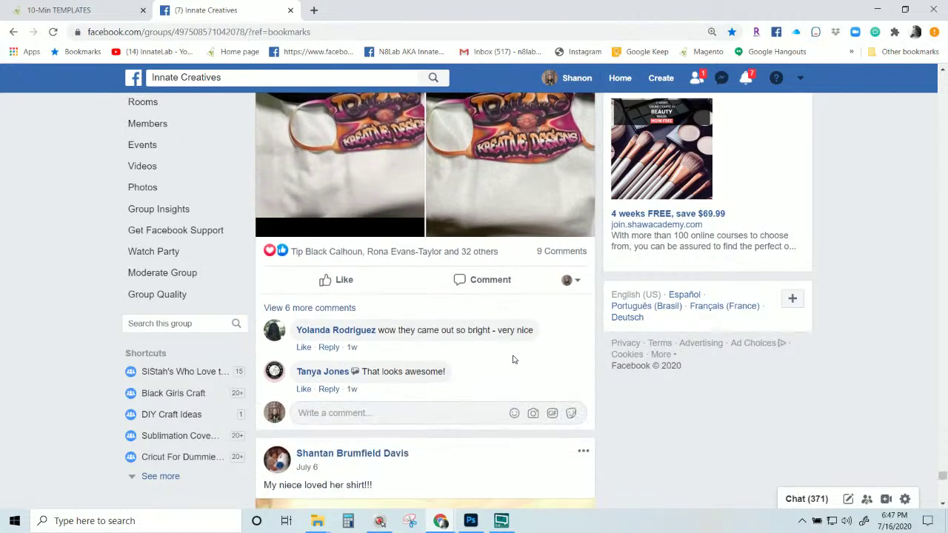
# - Look through the posts on the niece's airbrush birthday shirt, the dual-screen and Zoom tutorials, the first mouse pad and the In Loving Memory design
pyautogui.scroll(-1, 508, 334)
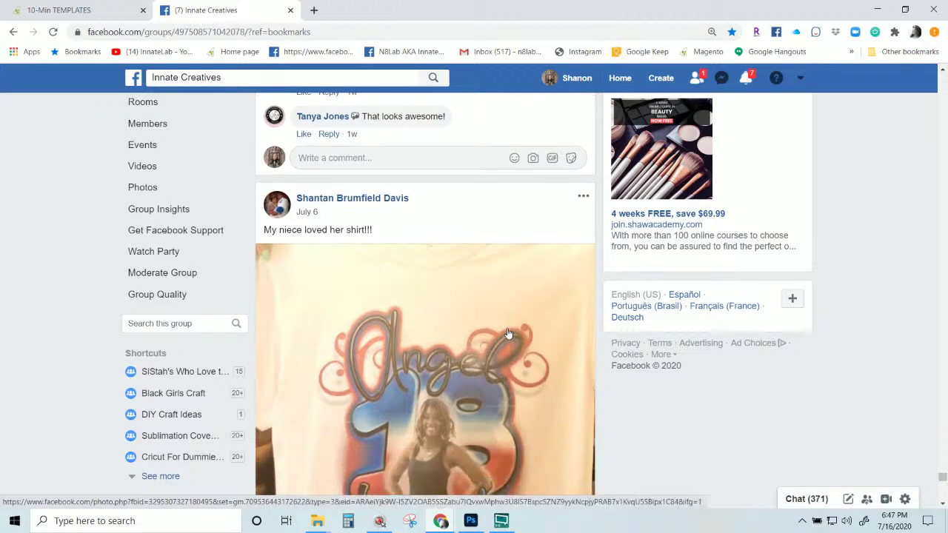
pyautogui.scroll(-7, 508, 334)
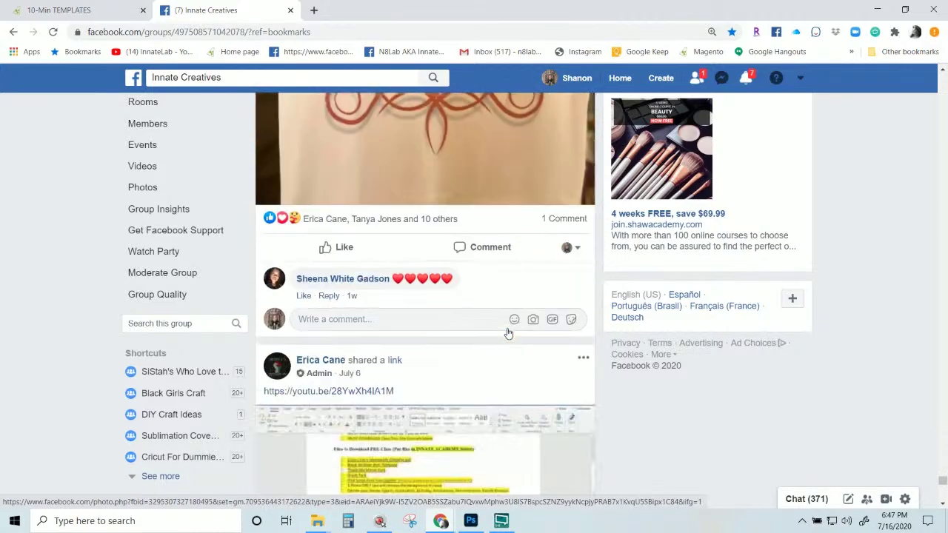
pyautogui.scroll(-12, 508, 334)
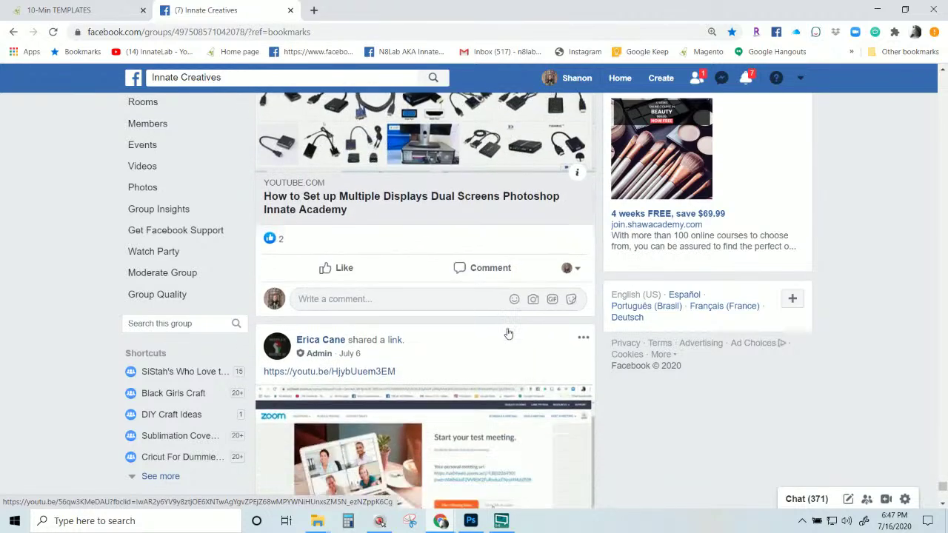
pyautogui.scroll(-5, 508, 334)
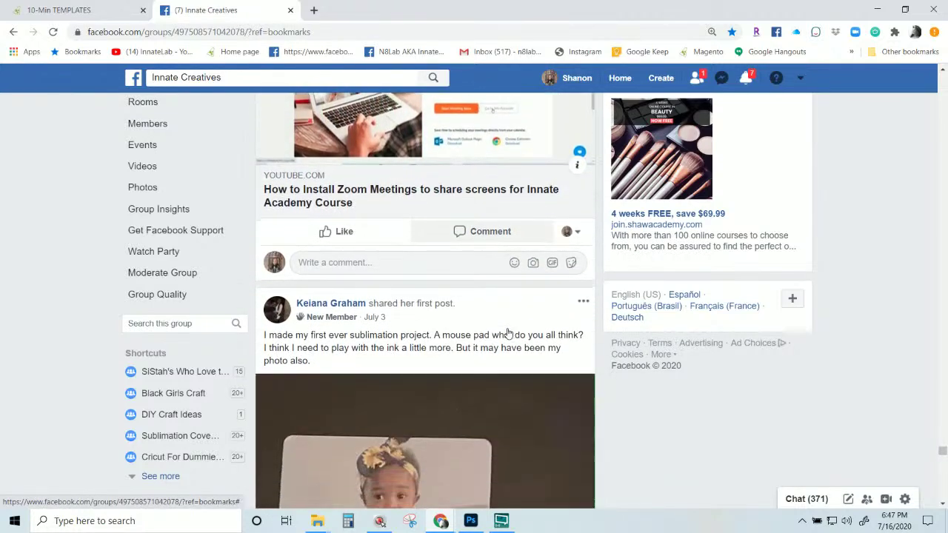
pyautogui.scroll(-9, 508, 334)
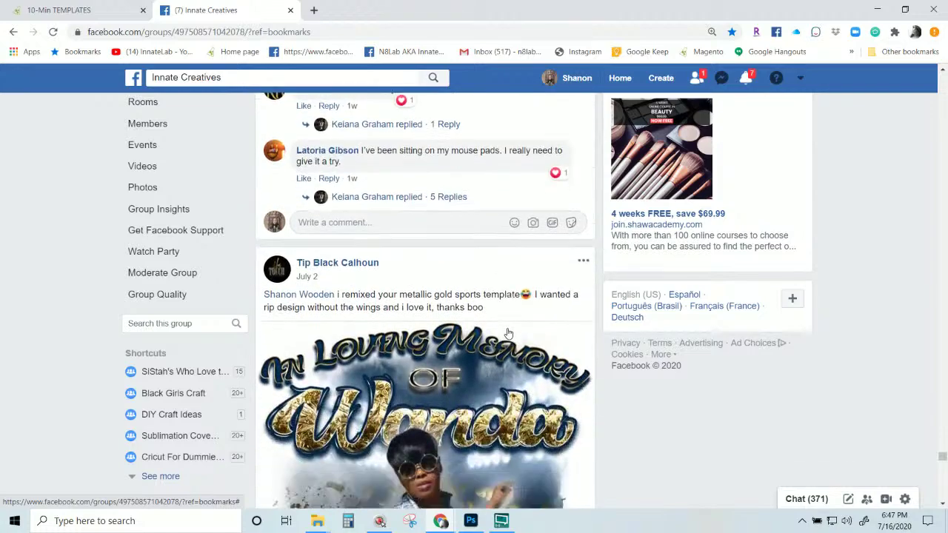
pyautogui.scroll(-3, 508, 334)
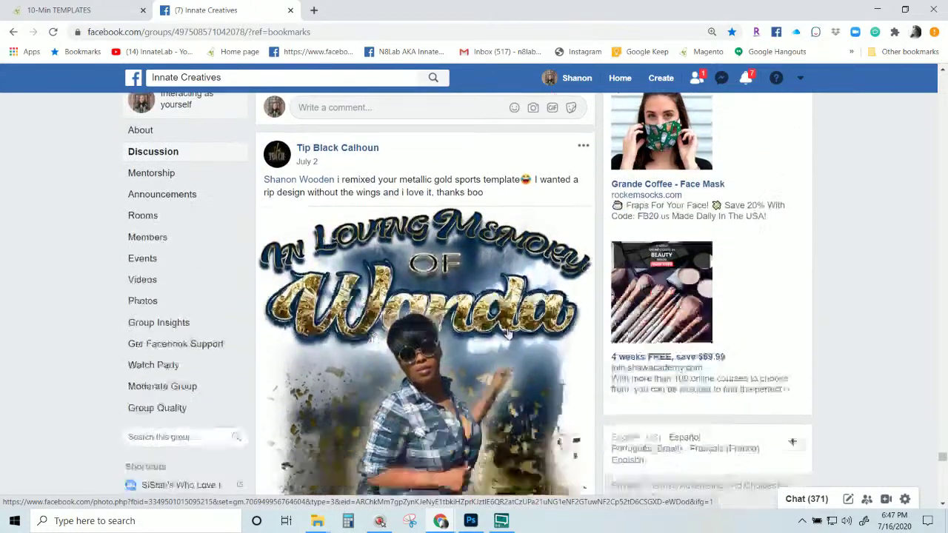
# - Browse the posts on the In Loving Memory remix, watercolor geometric gold frame, new-member welcome, Rugrats-style shirts and airbrush birthday tank top
pyautogui.scroll(-3, 508, 334)
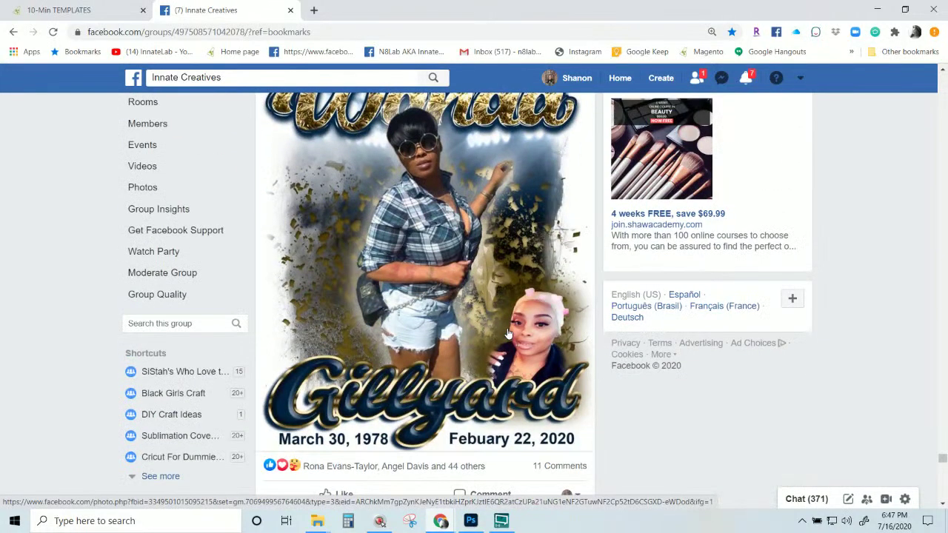
pyautogui.scroll(-9, 508, 334)
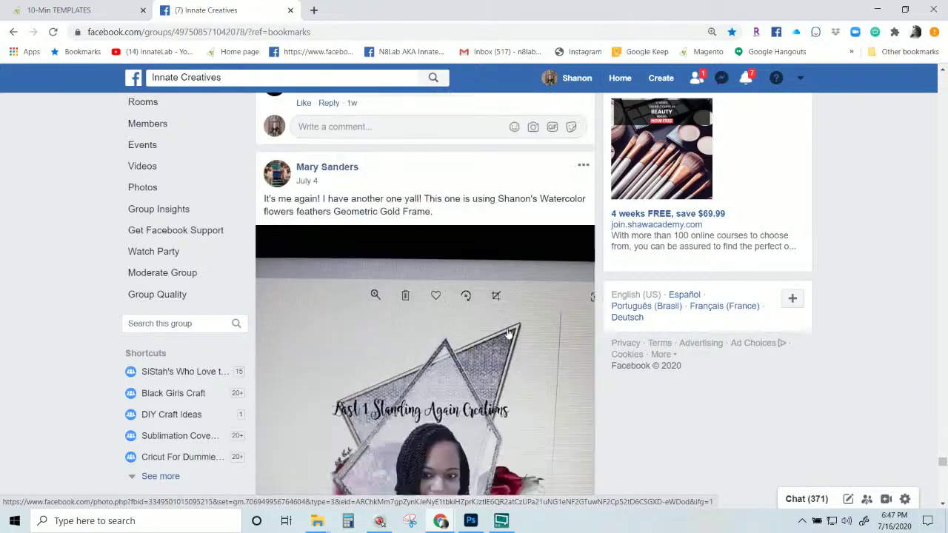
pyautogui.scroll(-12, 508, 333)
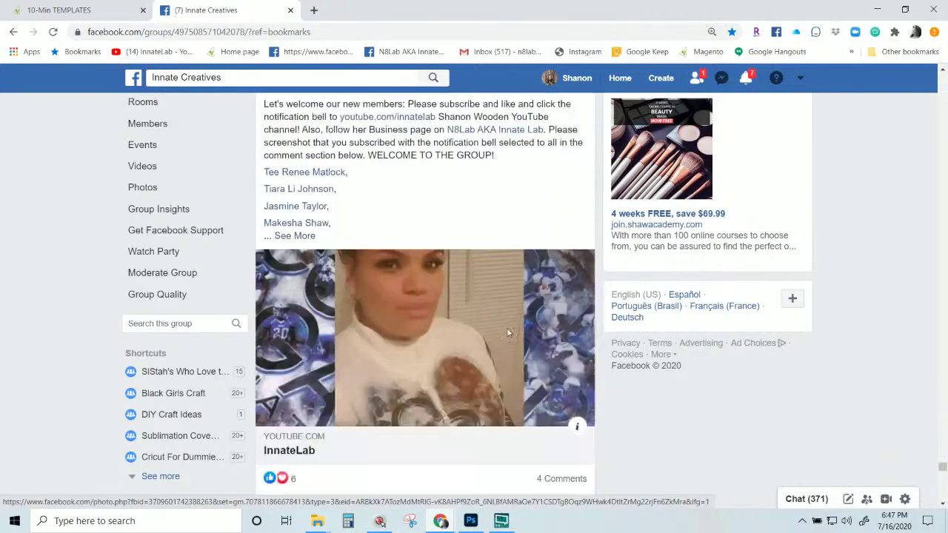
pyautogui.scroll(-6, 508, 334)
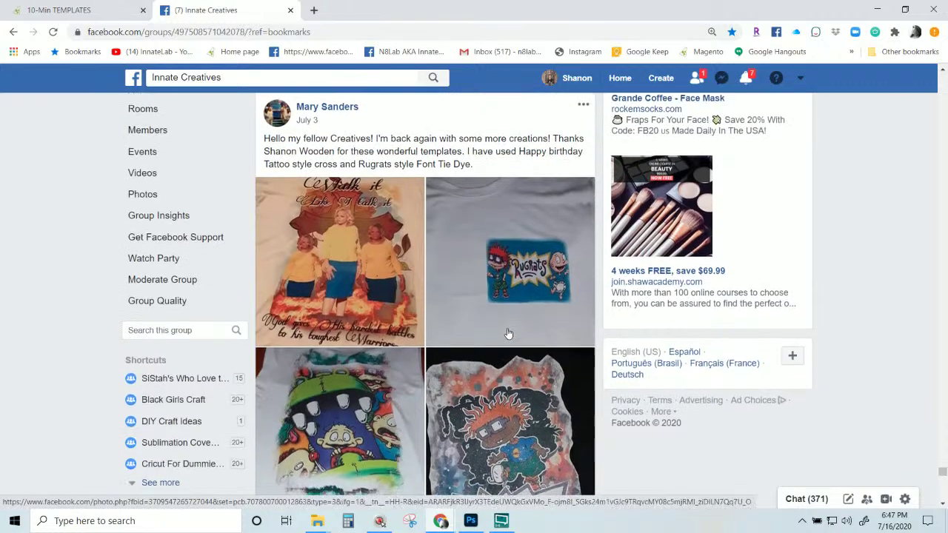
pyautogui.scroll(-4, 508, 334)
pyautogui.scroll(-9, 508, 334)
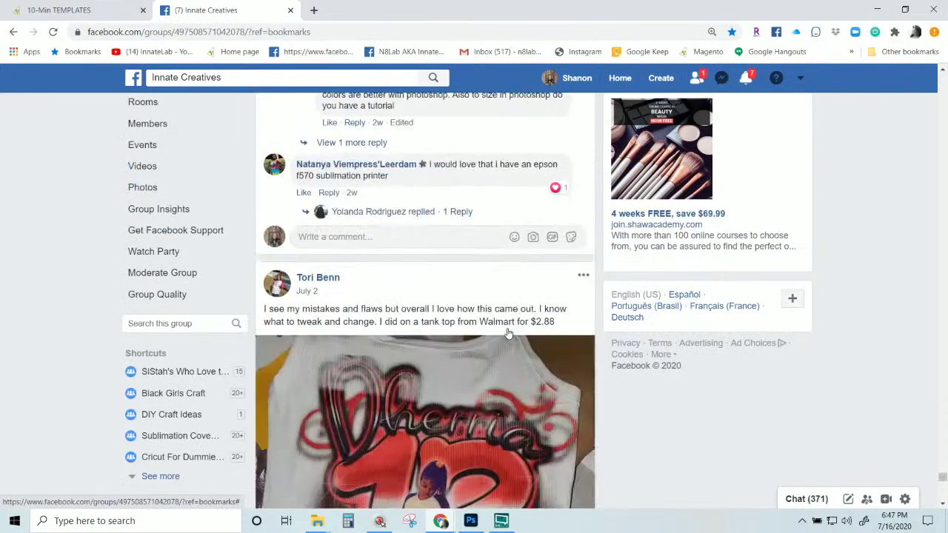
pyautogui.scroll(-7, 508, 334)
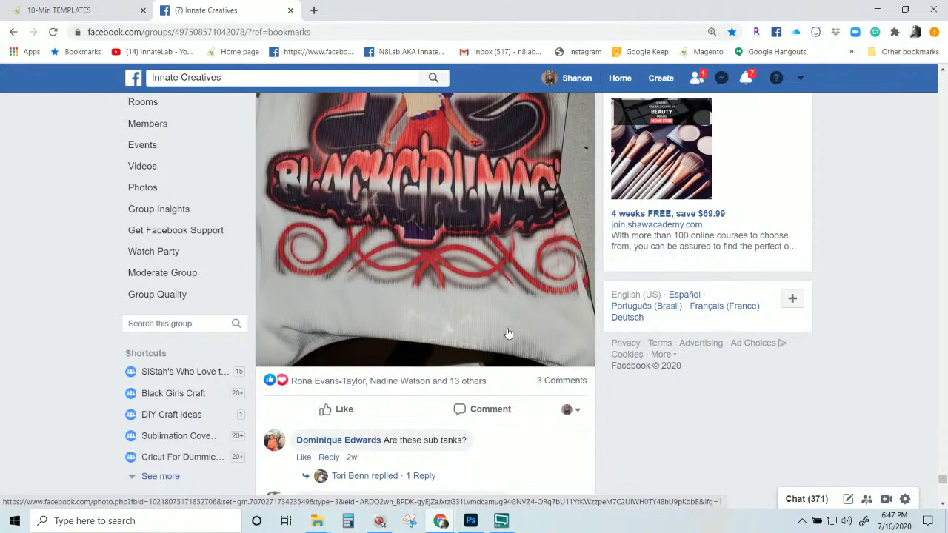
# - Look through the posts on the Define Me sequin pillow, encouraging classmates, the 103 Course, 2020 graduation designs, Tru Colors ink and airbrush class work
pyautogui.scroll(-6, 491, 257)
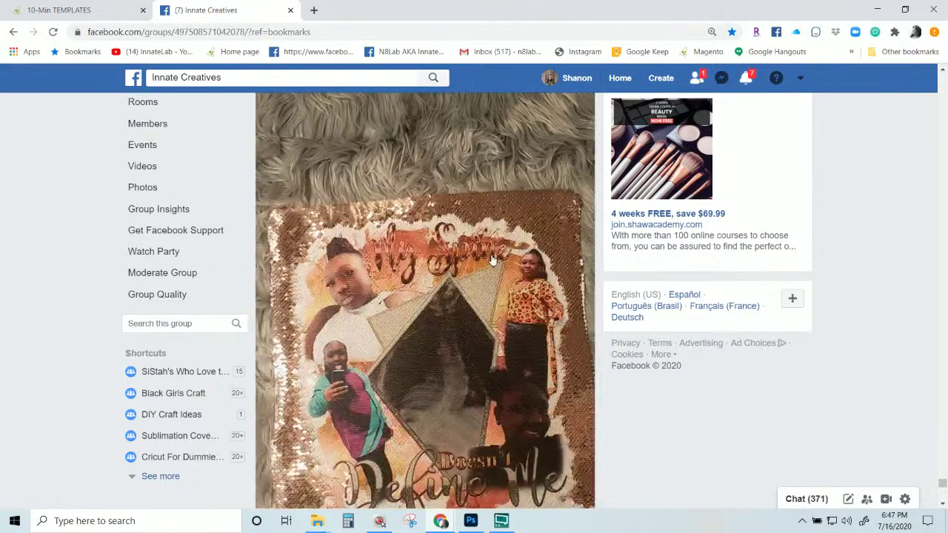
pyautogui.scroll(4, 492, 261)
pyautogui.scroll(-5, 492, 260)
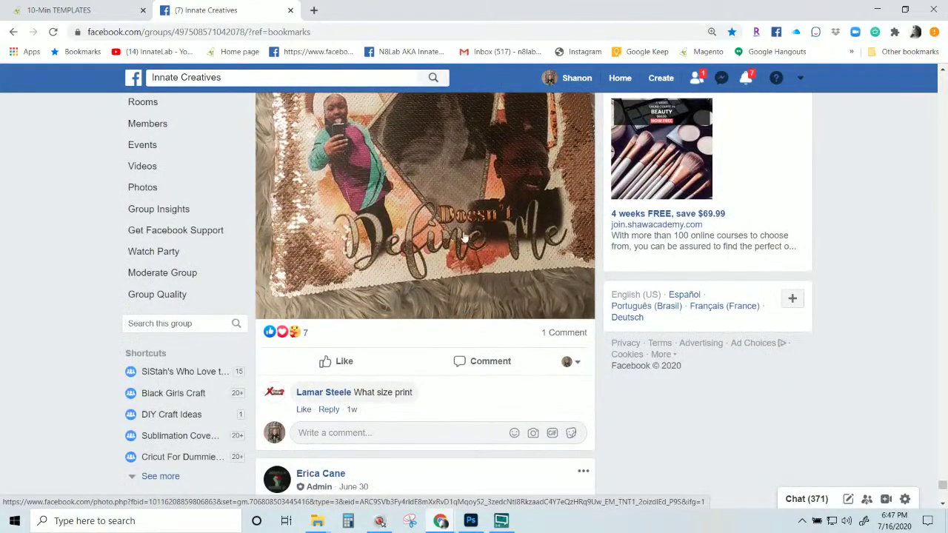
pyautogui.scroll(-5, 406, 297)
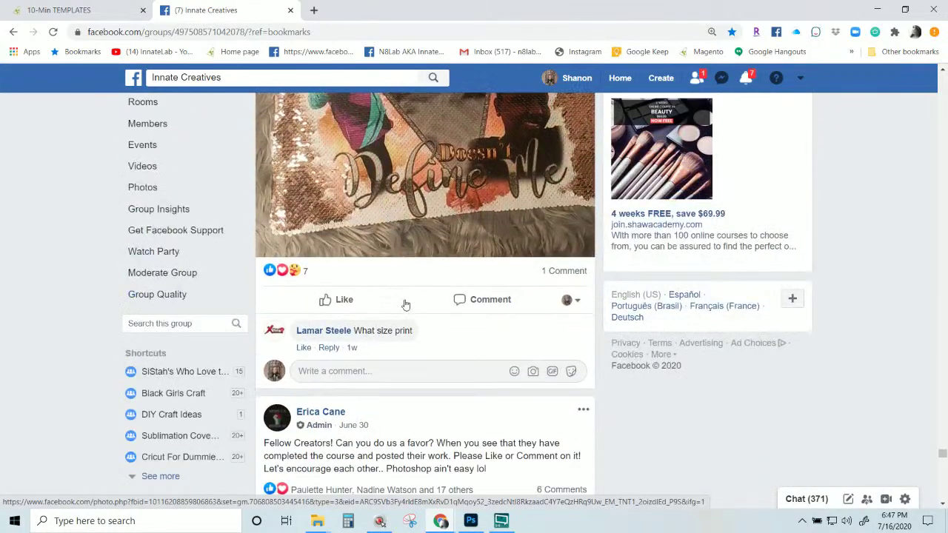
pyautogui.scroll(-15, 407, 297)
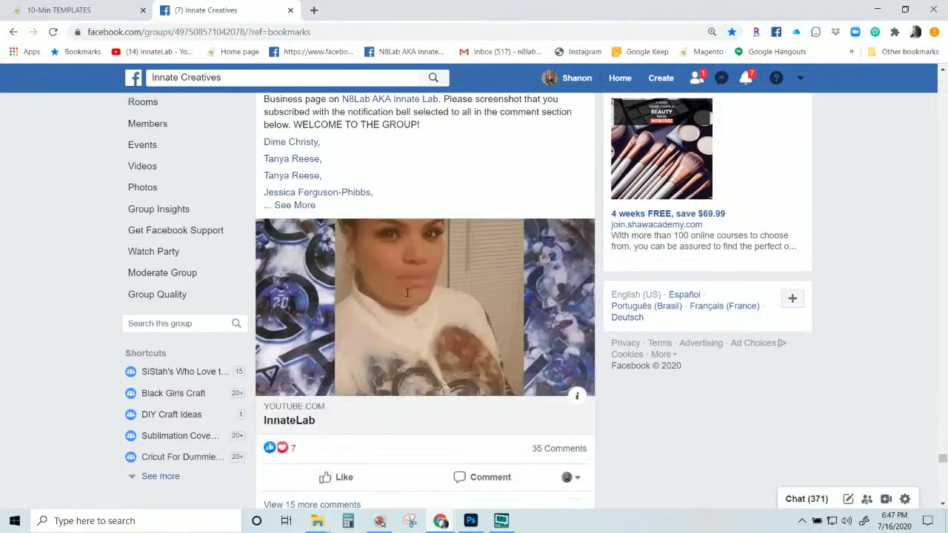
pyautogui.scroll(-16, 407, 293)
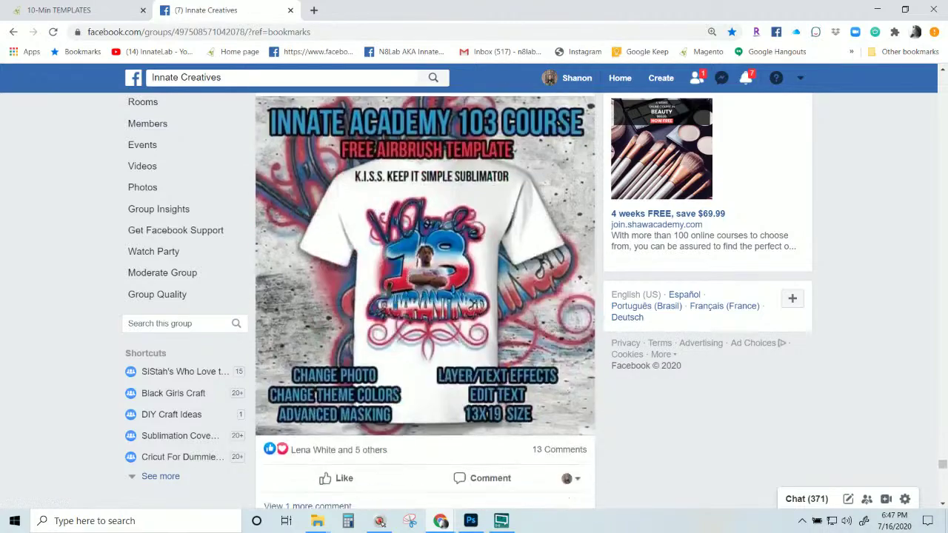
pyautogui.scroll(-15, 407, 292)
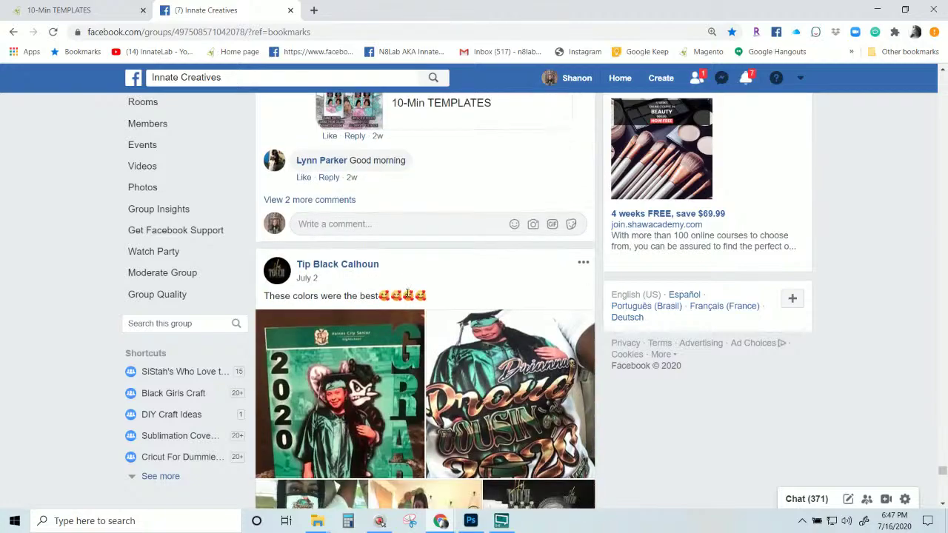
pyautogui.scroll(-15, 406, 293)
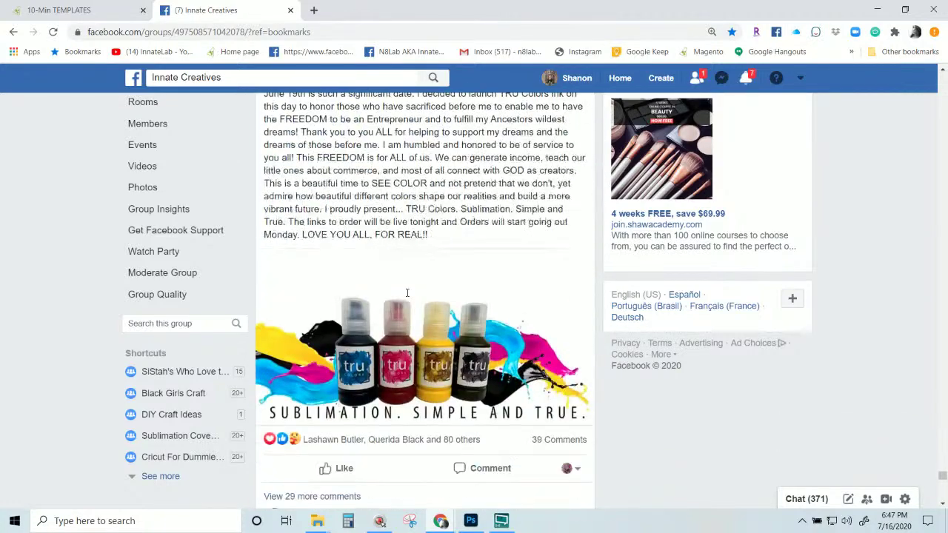
pyautogui.scroll(-12, 407, 298)
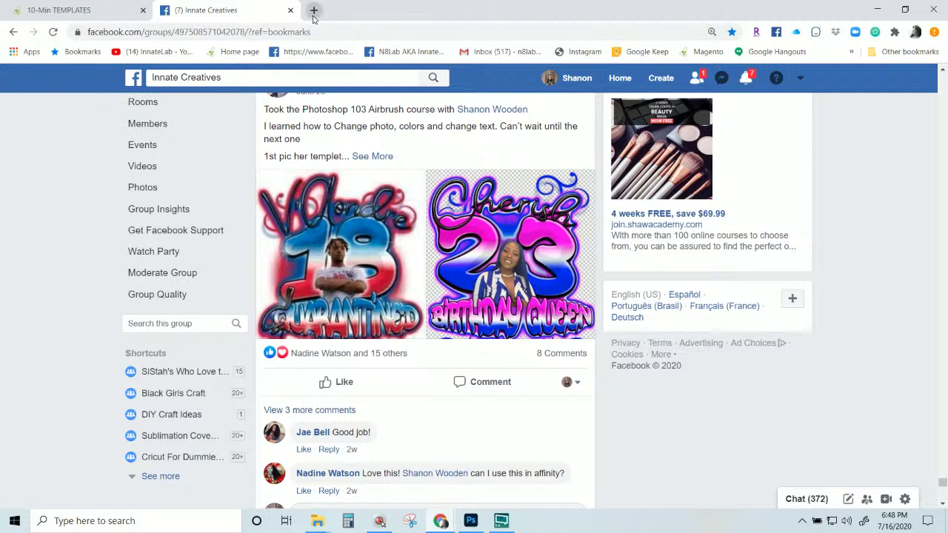
# - Switch to the Innate Lab store and open the 1-on-1 Photoshop Session product from Design/Print Services
pyautogui.click(89, 10)
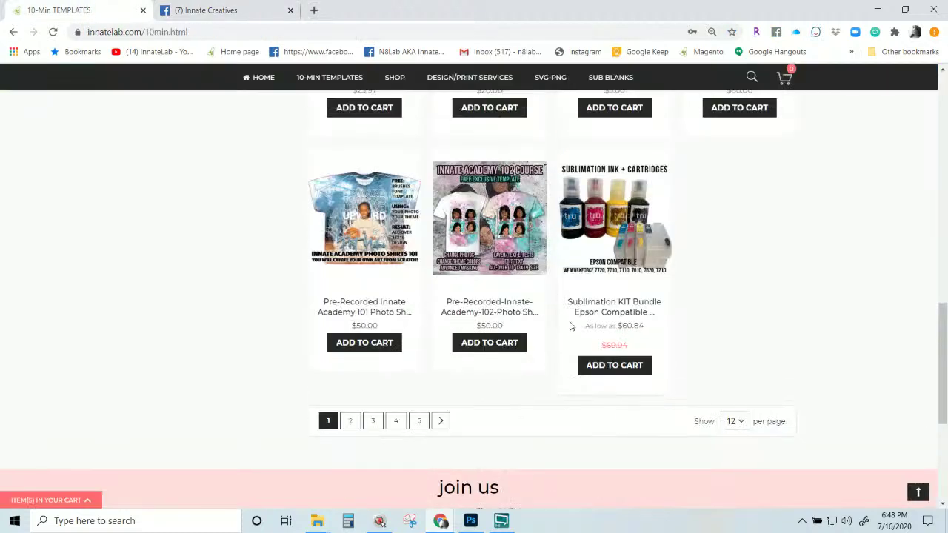
pyautogui.scroll(2, 570, 326)
pyautogui.click(470, 78)
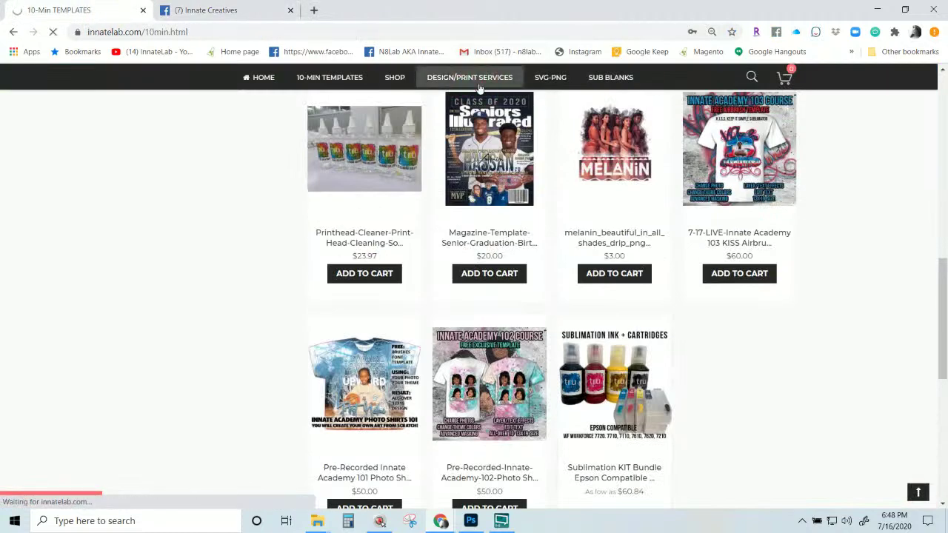
pyautogui.scroll(-3, 618, 328)
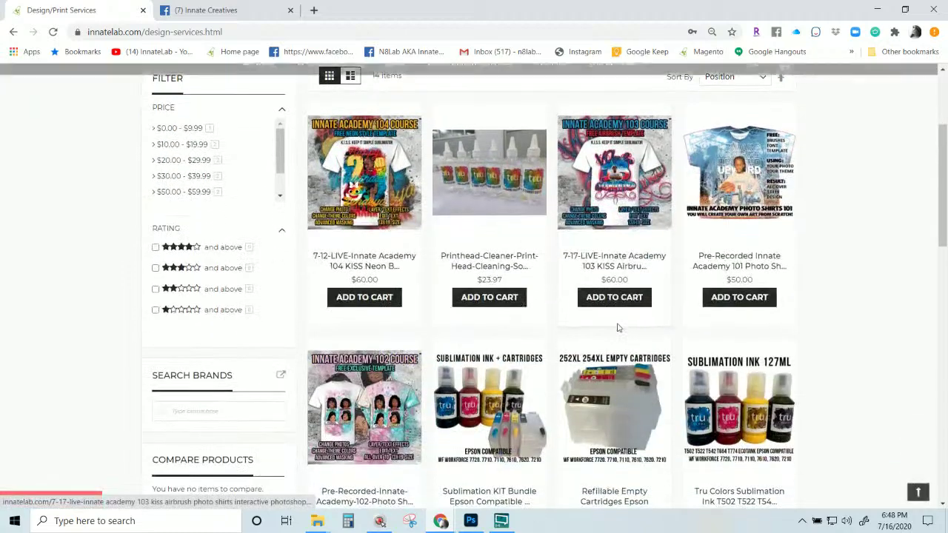
pyautogui.scroll(-2, 618, 327)
pyautogui.scroll(-5, 616, 324)
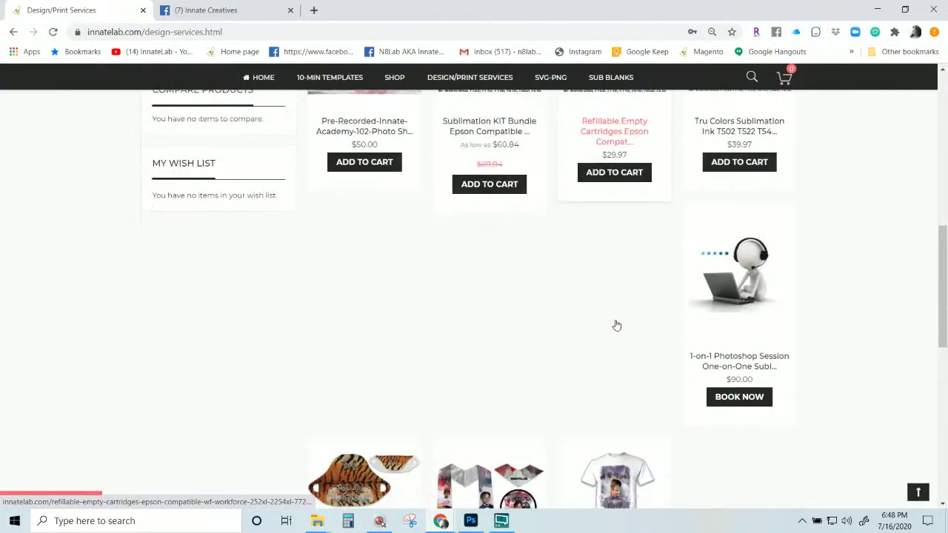
pyautogui.click(729, 171)
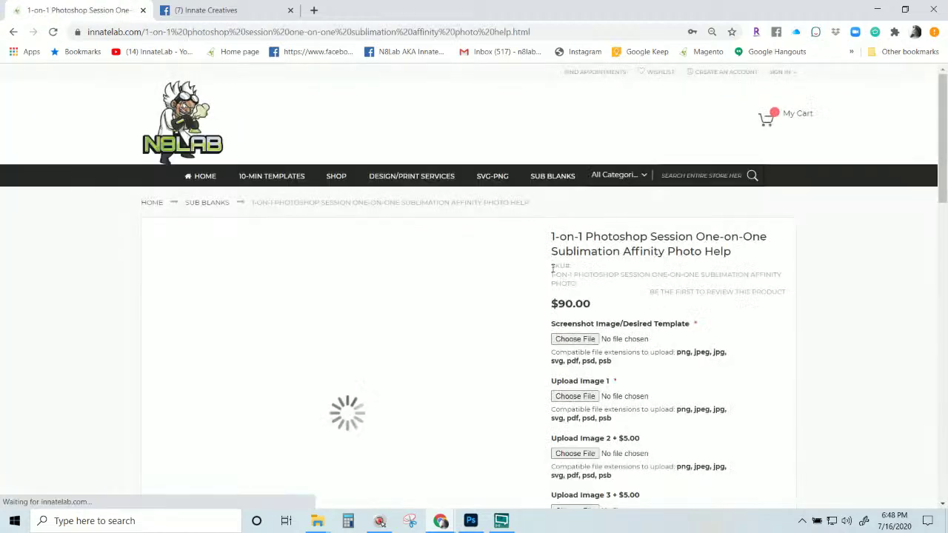
# - Review the session's image upload fields, Notes to the Mentor, date selection and overview text
pyautogui.scroll(-3, 570, 334)
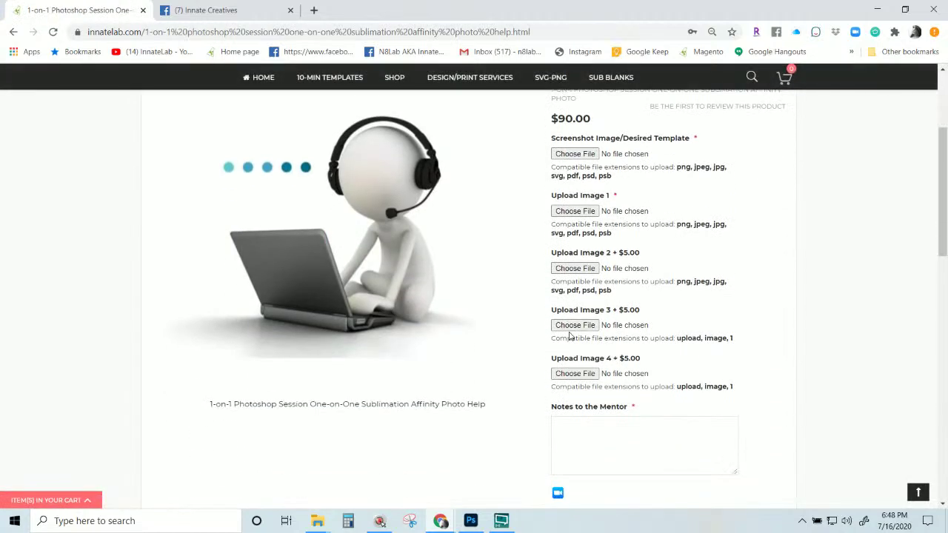
pyautogui.scroll(-2, 570, 335)
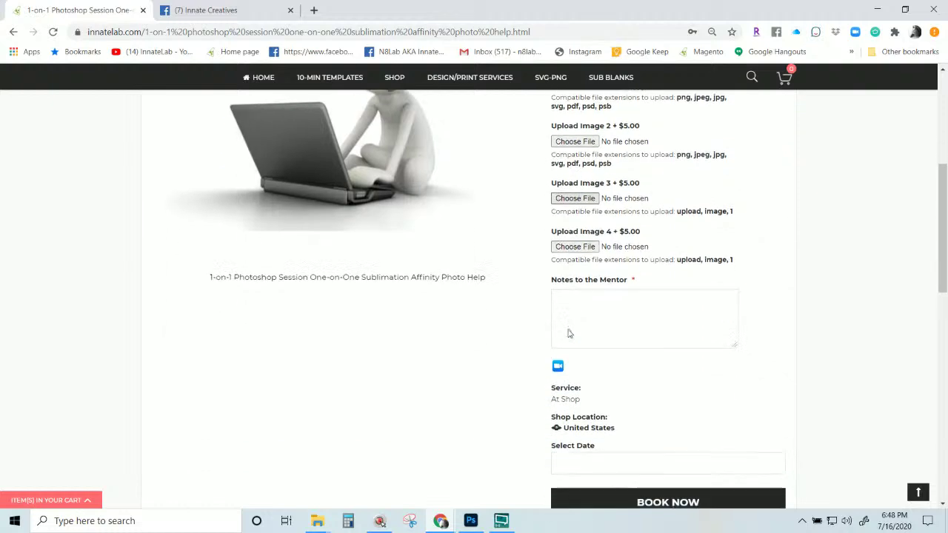
pyautogui.scroll(2, 569, 335)
pyautogui.scroll(-6, 569, 335)
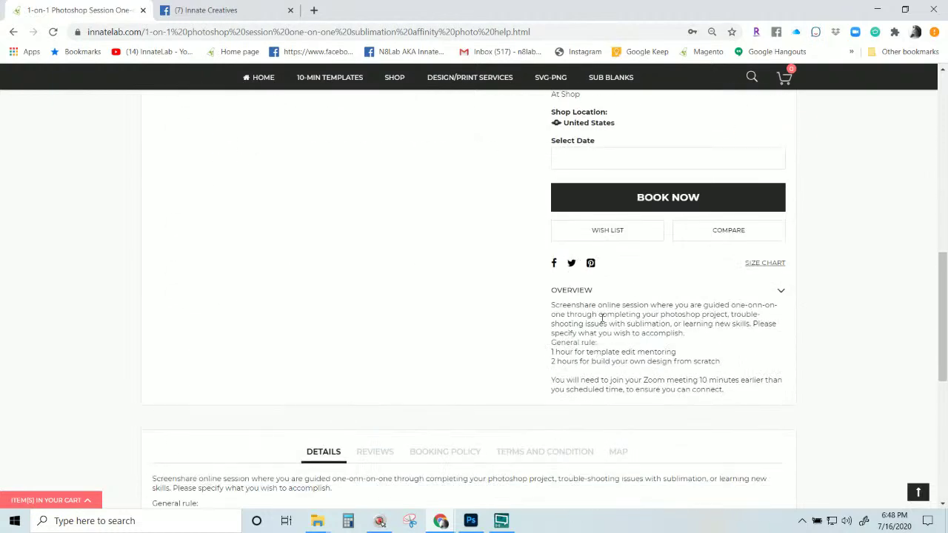
# - Highlight the overview's 1-hour template edit and 2-hour build-from-scratch rules in turn, and return to the session's upload fields
pyautogui.moveTo(551, 353)
pyautogui.mouseDown()
pyautogui.moveTo(683, 359)
pyautogui.moveTo(551, 354)
pyautogui.mouseUp()
pyautogui.click(684, 357)
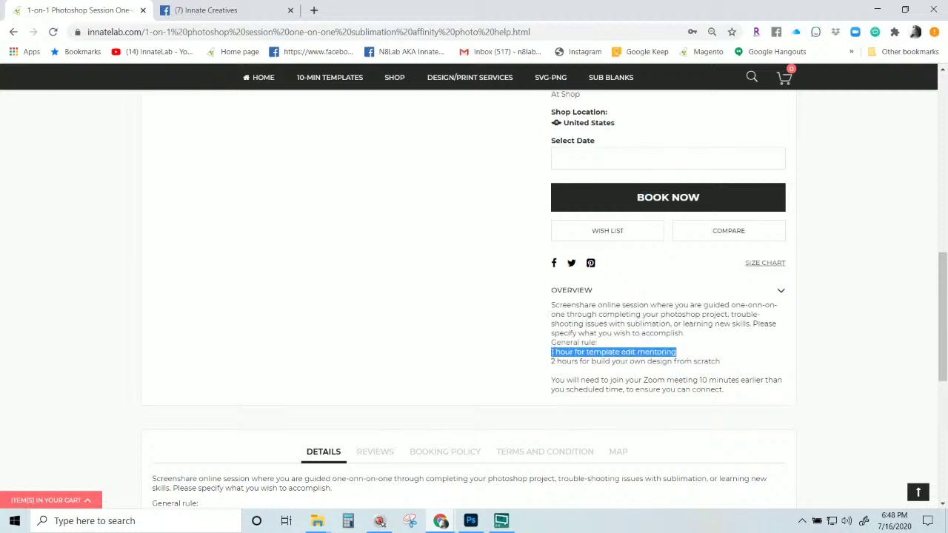
pyautogui.click(718, 363)
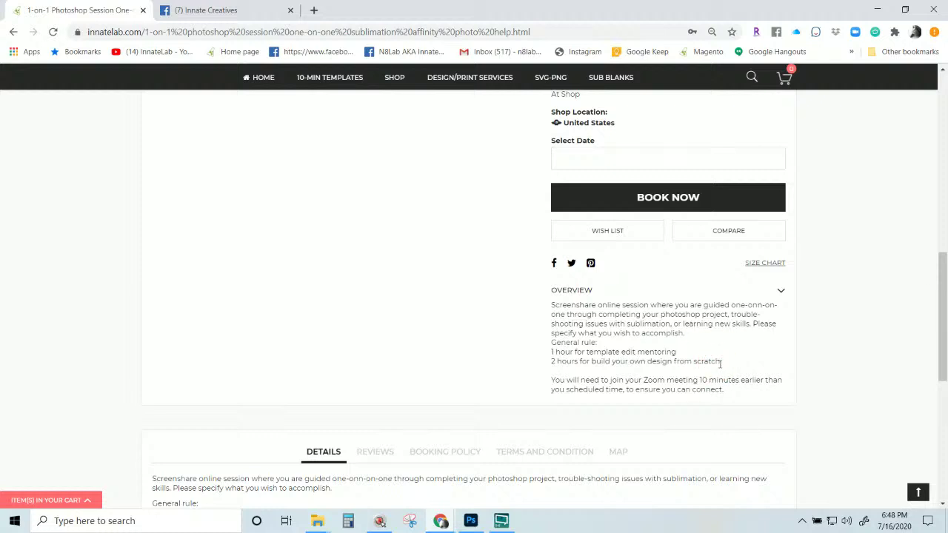
pyautogui.doubleClick(717, 362)
pyautogui.moveTo(717, 362); pyautogui.dragTo(552, 365)
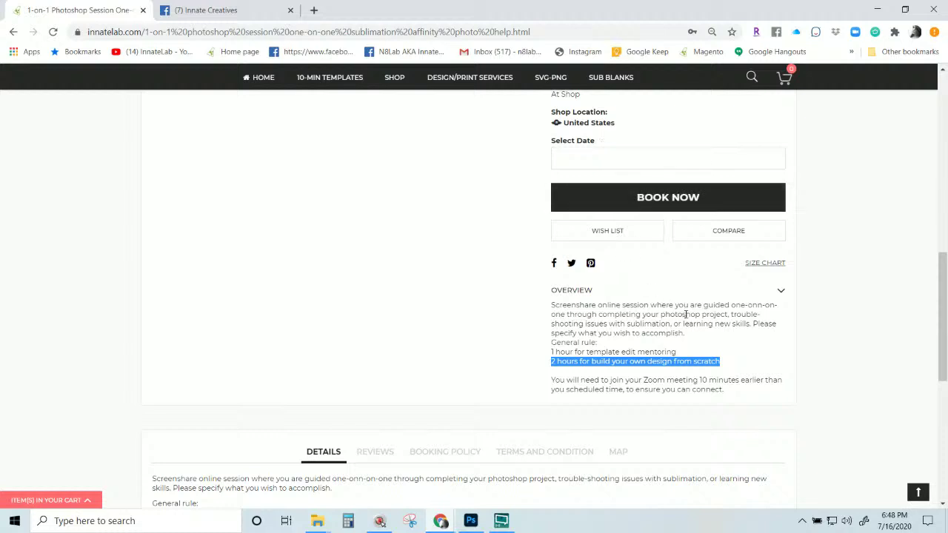
pyautogui.scroll(10, 685, 313)
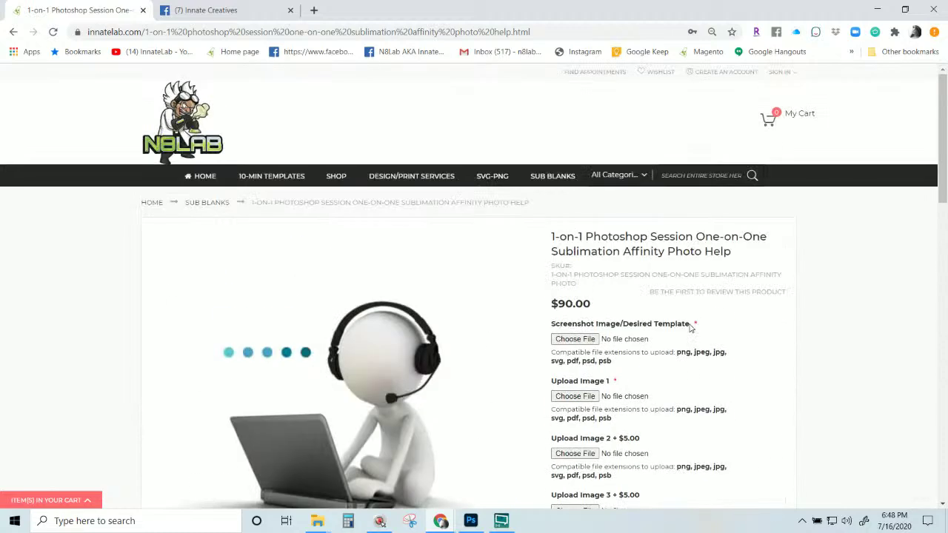
pyautogui.scroll(-2, 690, 329)
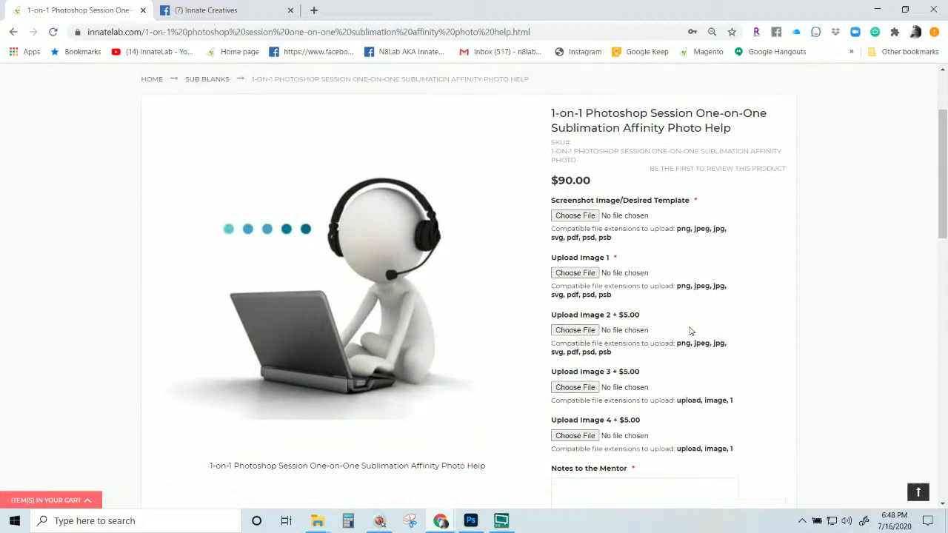